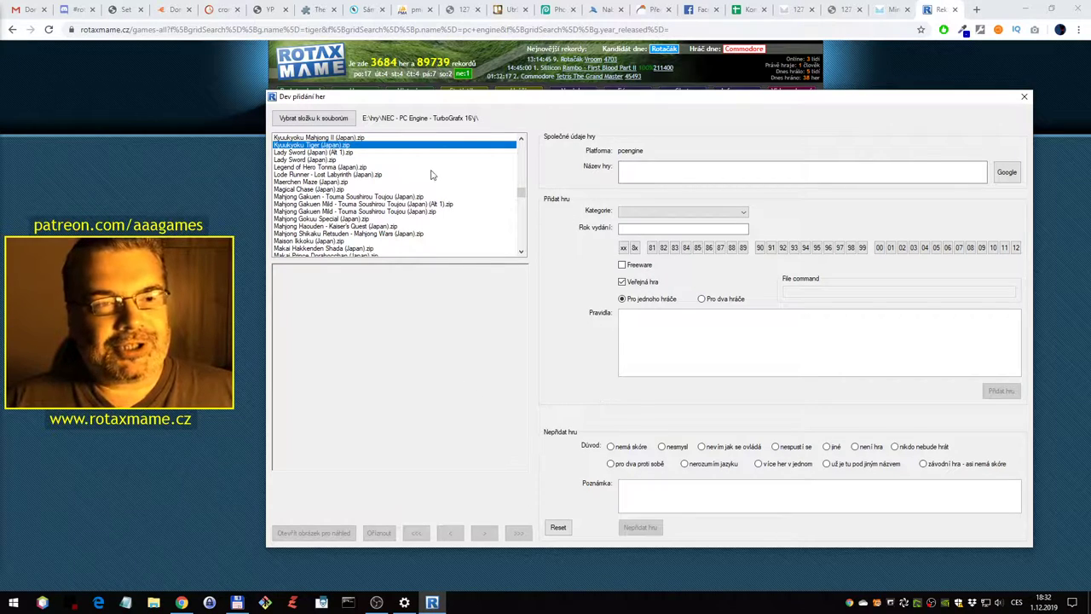
Test-run Lady Sword (Japan).zip, attack the beast in the battle, and close the game
{"action": "left_click", "coordinate": [399, 161]}
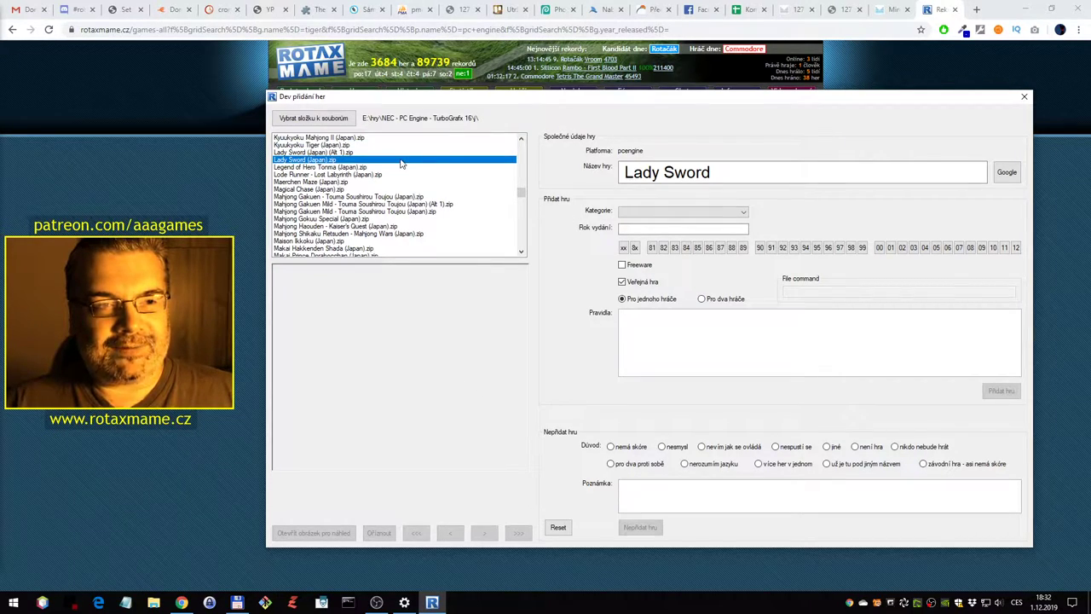
{"action": "double_click", "coordinate": [400, 162]}
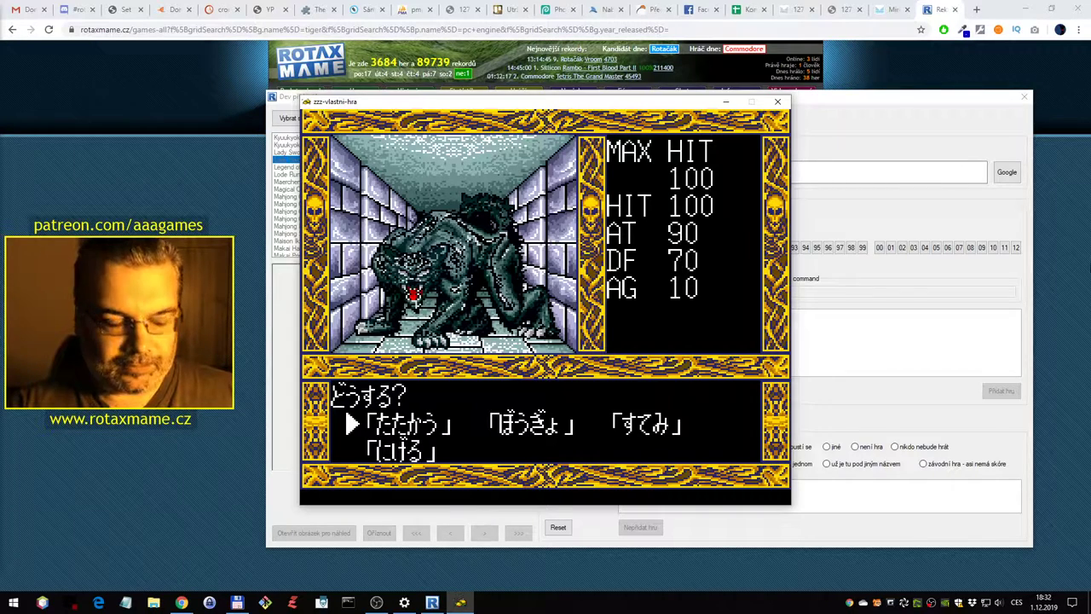
{"action": "key", "text": "ctrl"}
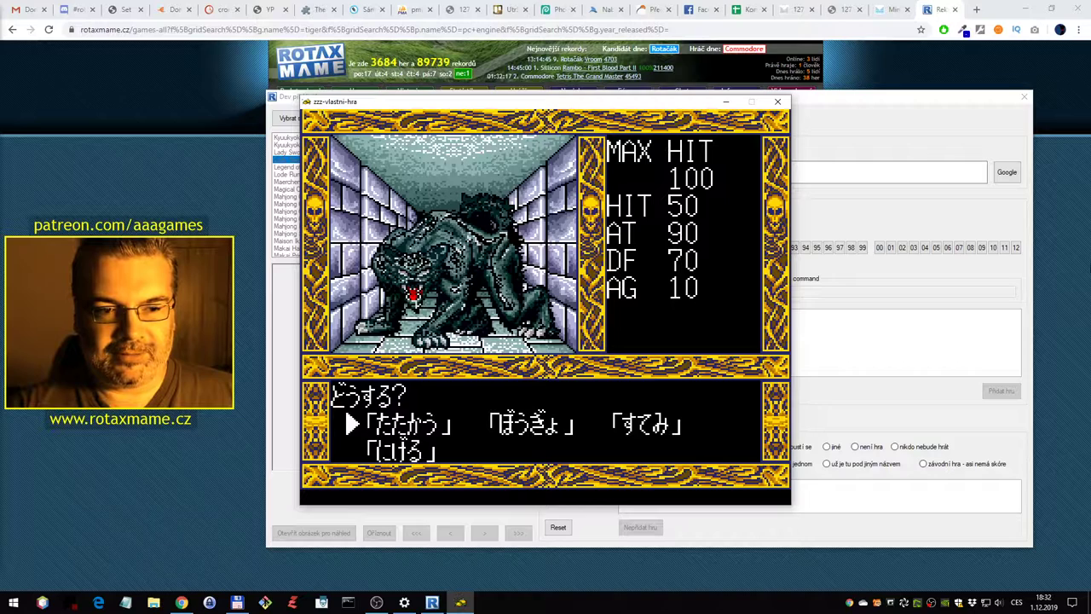
{"action": "key", "text": "ctrl"}
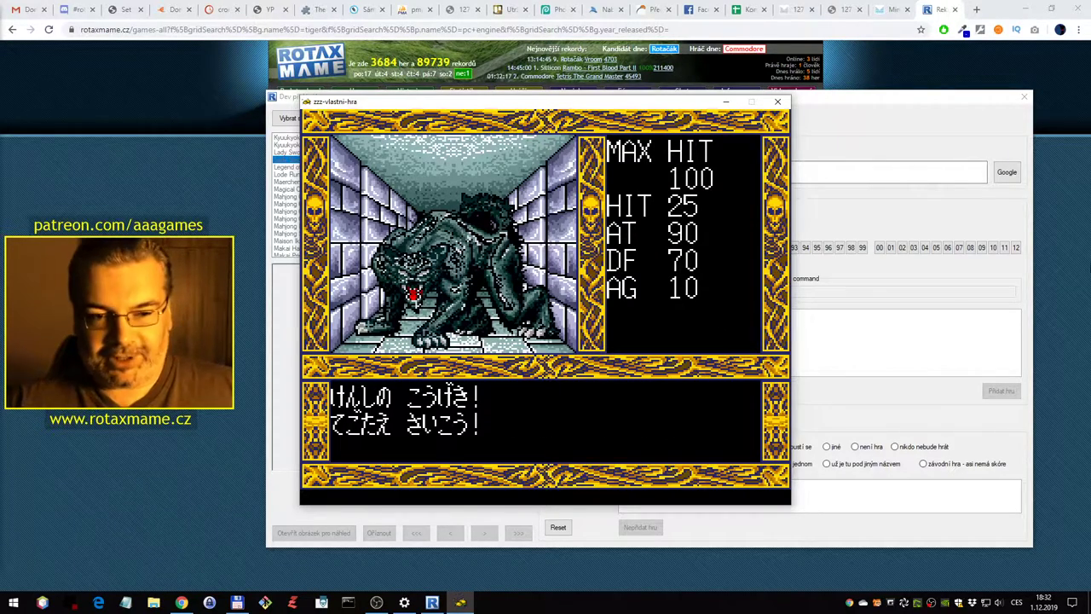
{"action": "left_click", "coordinate": [777, 102]}
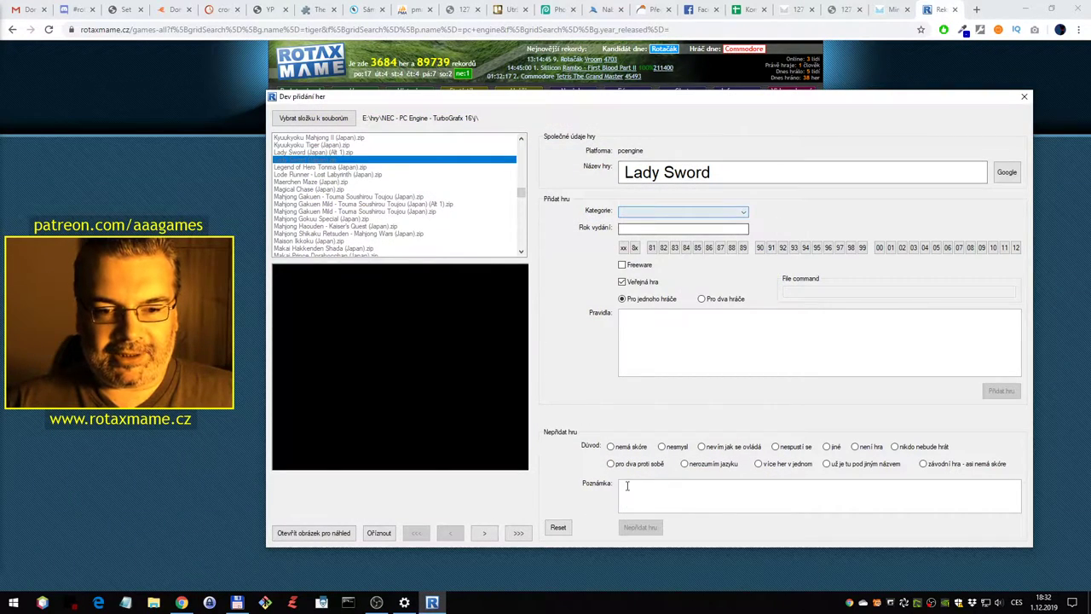
Reject Lady Sword with the reason "nemá skóre" and the note "možná to nějak půjde"
{"action": "left_click", "coordinate": [626, 446]}
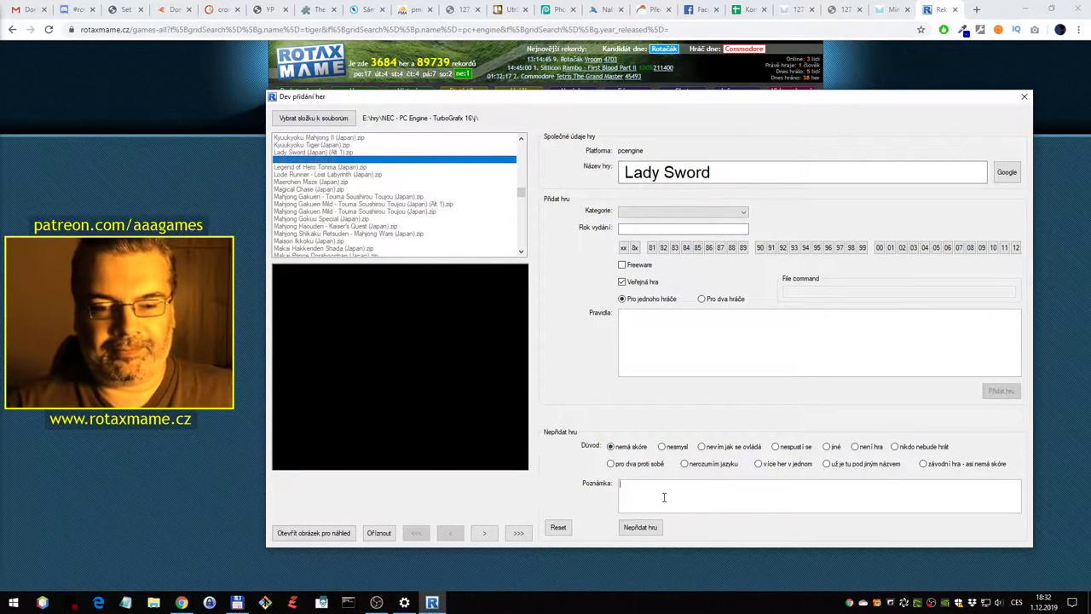
{"action": "type", "text": "možná to nějak půjde"}
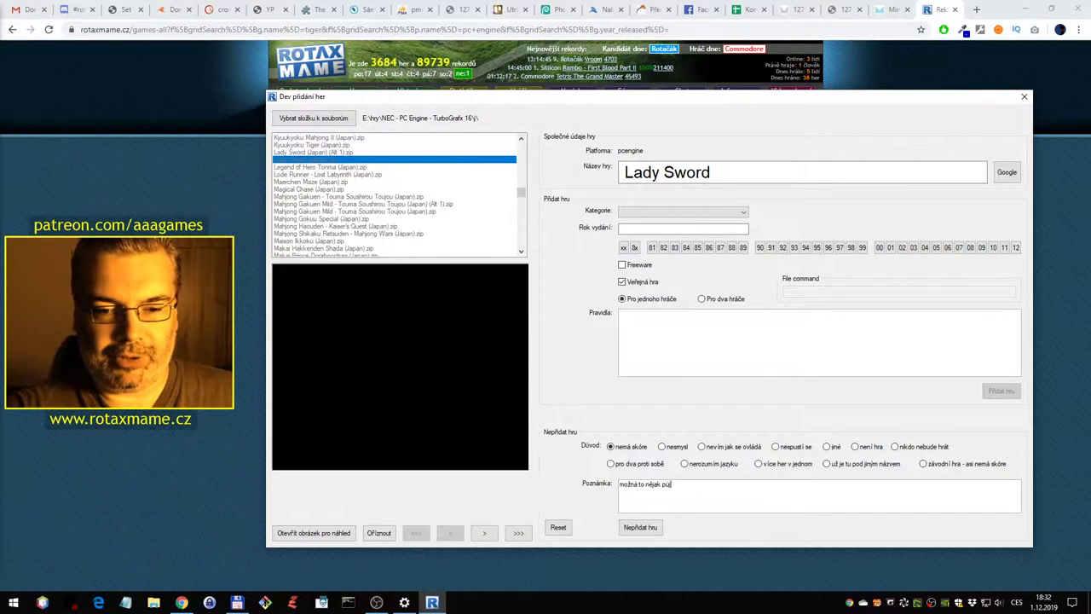
{"action": "left_click", "coordinate": [641, 527]}
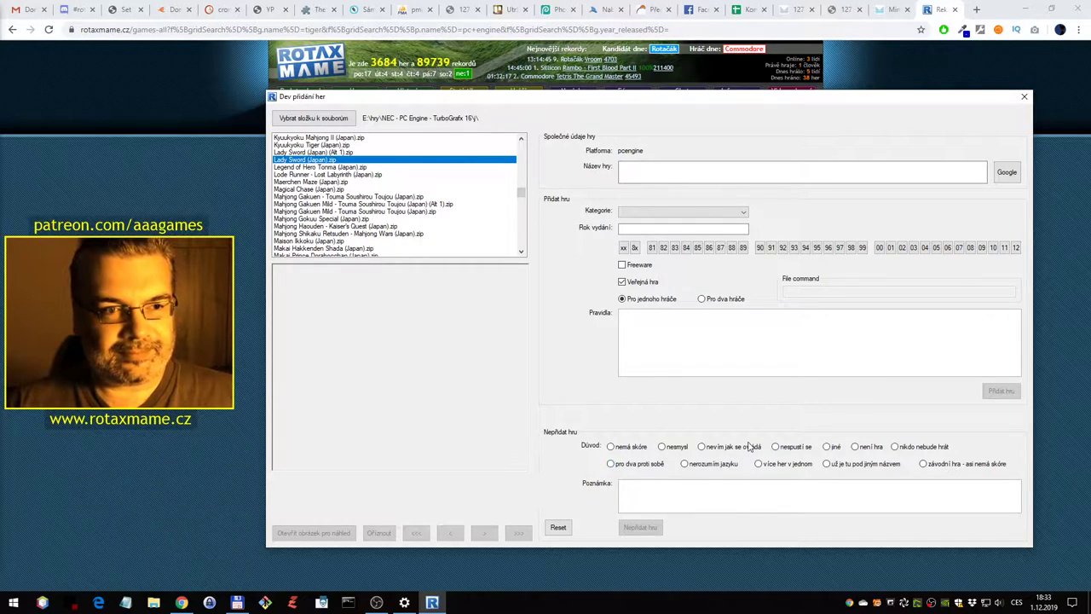
Launch Legend of Hero Tonma (Japan).zip, set the mode to 2 players and start the game
{"action": "left_click", "coordinate": [369, 170]}
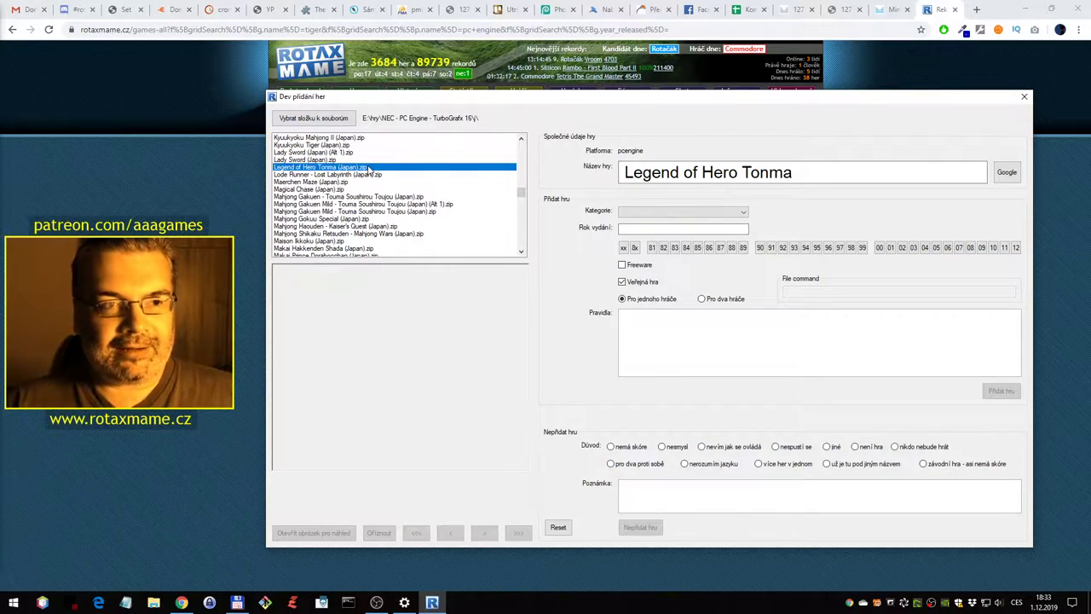
{"action": "double_click", "coordinate": [384, 173]}
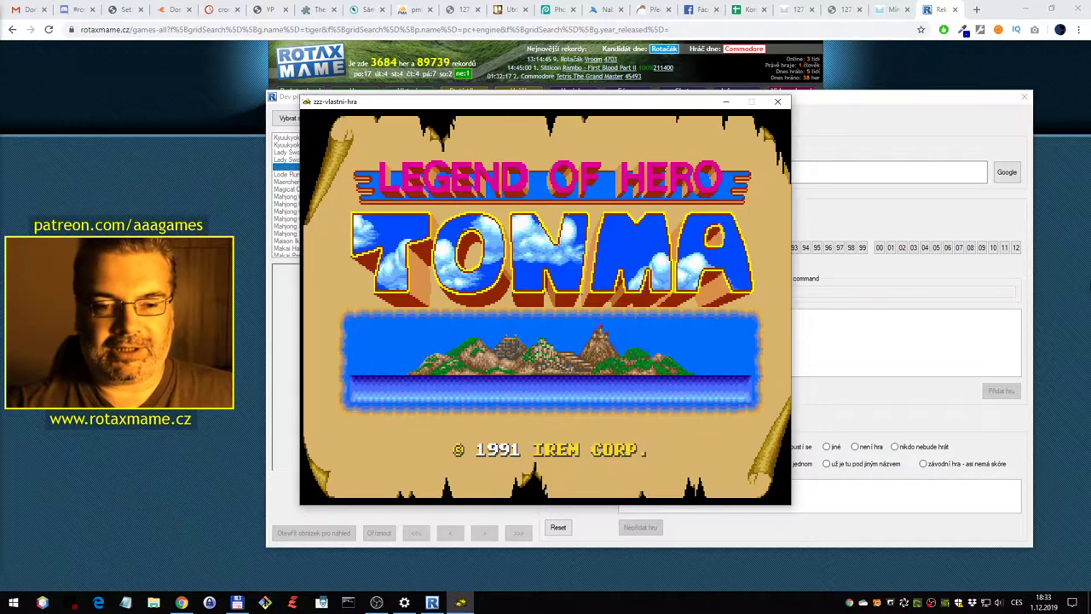
{"action": "key", "text": "1"}
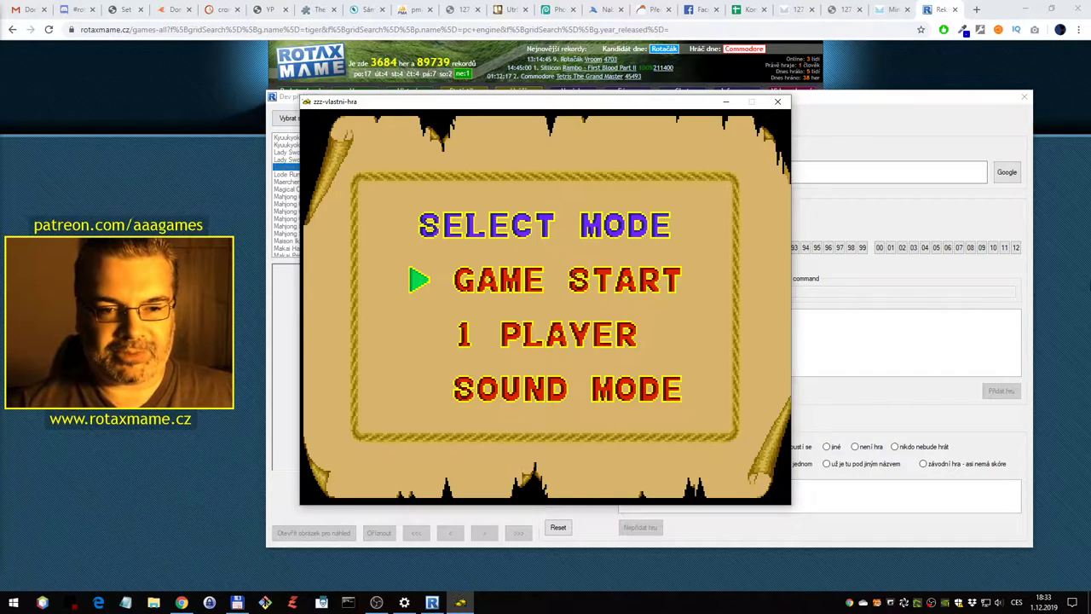
{"action": "key", "text": "Down"}
{"action": "key", "text": "Right"}
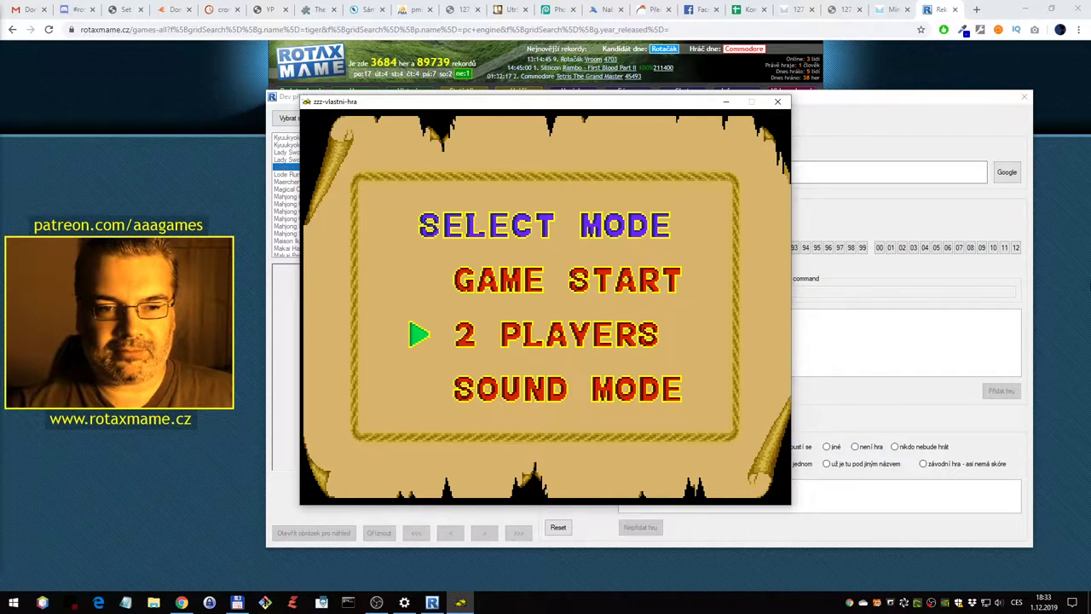
{"action": "key", "text": "Up"}
{"action": "key", "text": "Return"}
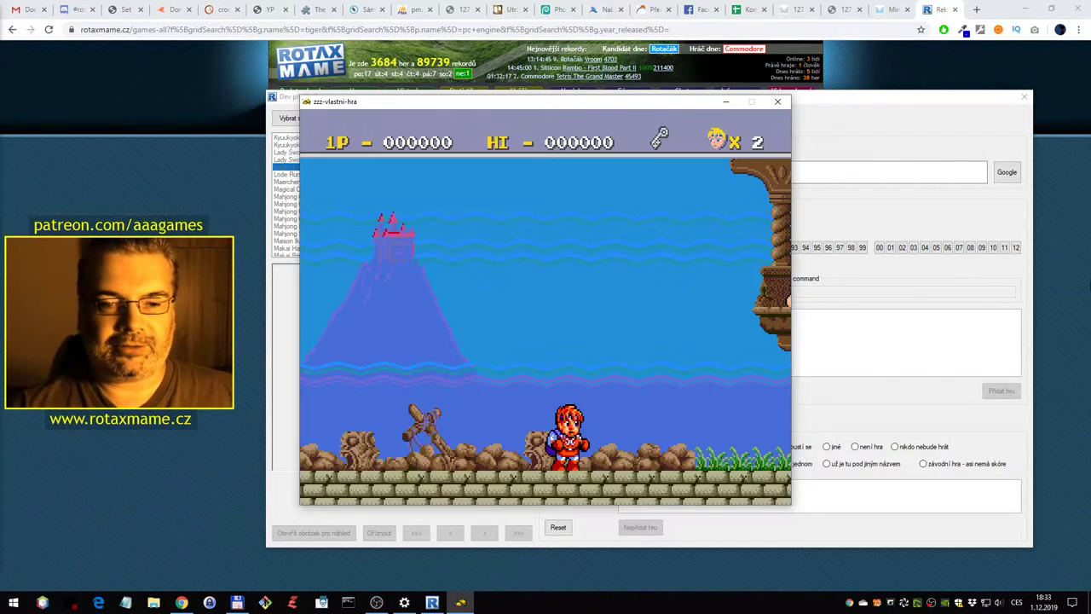
Play through the opening colonnade section, advancing and shooting at enemies until the brick ruin
{"action": "key", "text": "Right"}
{"action": "key", "text": "ctrl"}
{"action": "key", "text": "ctrl"}
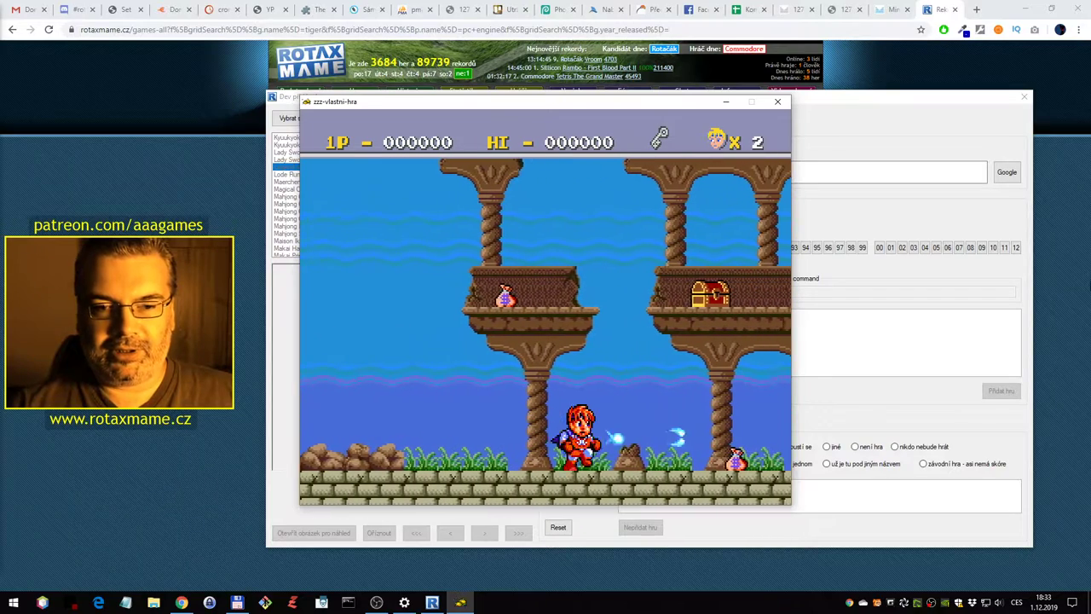
{"action": "key", "text": "Right"}
{"action": "key", "text": "ctrl"}
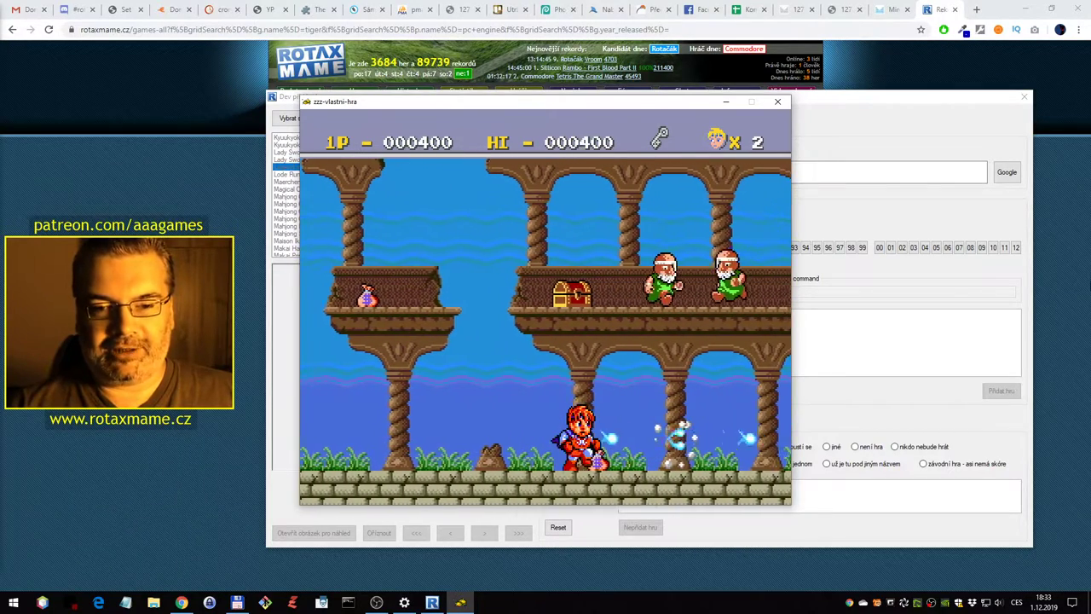
{"action": "key", "text": "Right"}
{"action": "key", "text": "ctrl"}
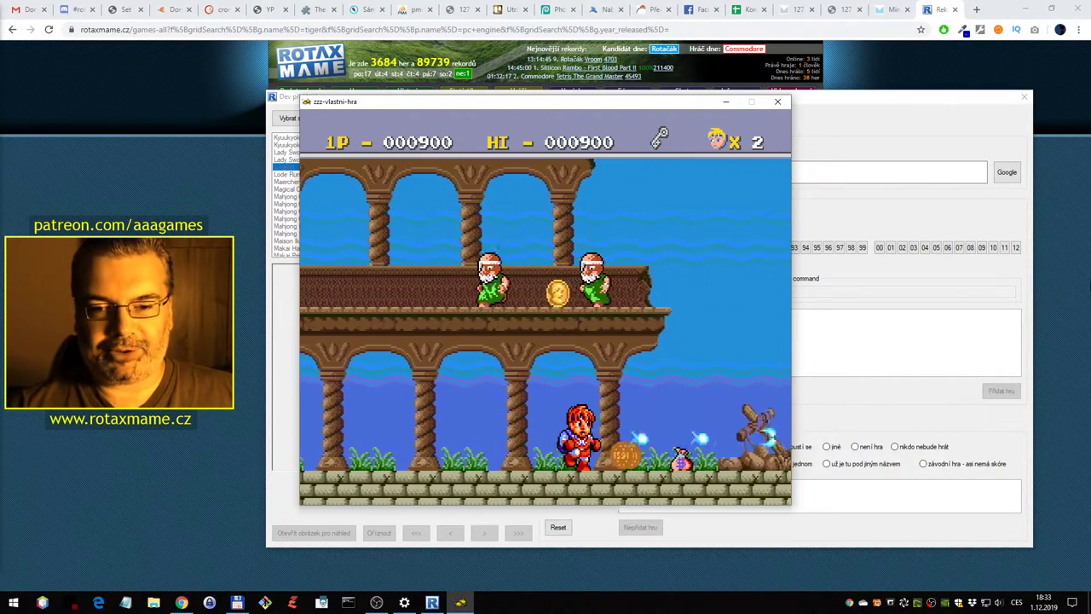
{"action": "key", "text": "Right"}
{"action": "key", "text": "alt"}
{"action": "key", "text": "ctrl"}
{"action": "key", "text": "ctrl"}
{"action": "key", "text": "ctrl"}
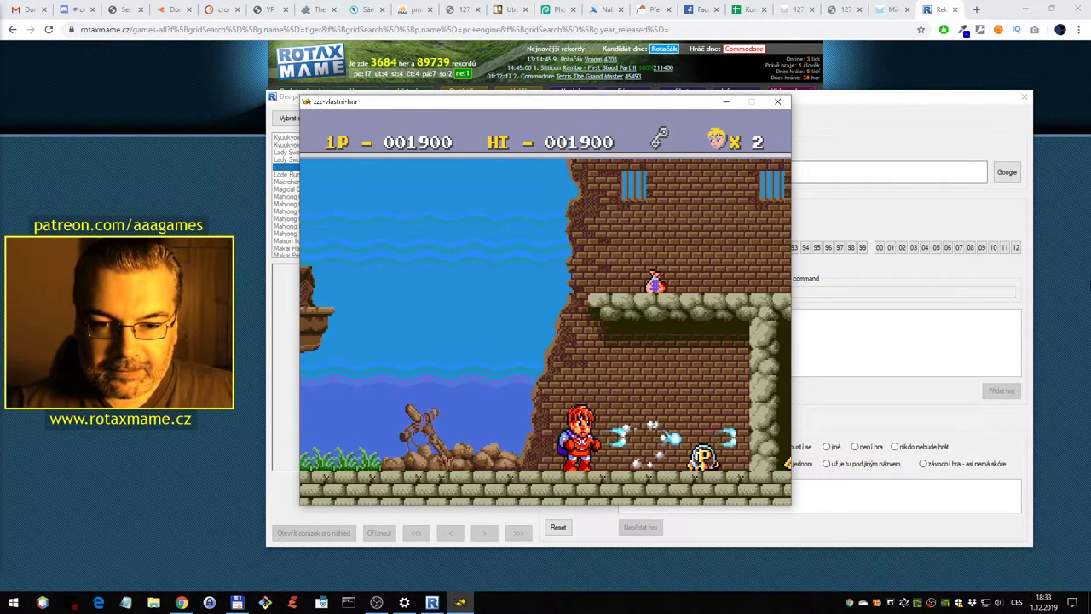
Jump onto the stone ledge, cross it while shooting, and collect the key beyond the pillar
{"action": "key", "text": "Right"}
{"action": "key", "text": "Left"}
{"action": "key", "text": "alt"}
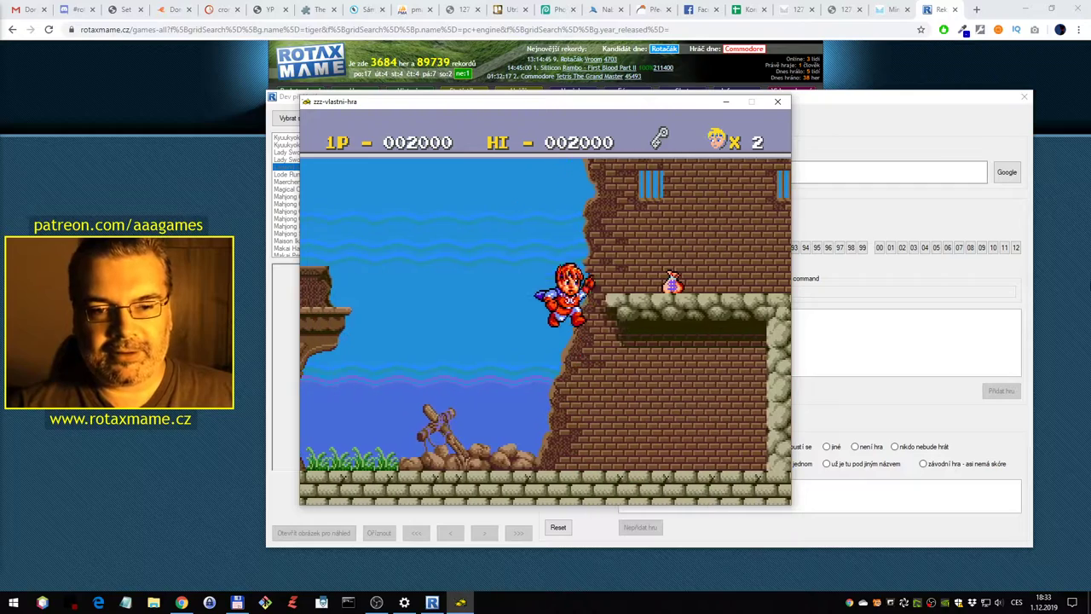
{"action": "key", "text": "Right"}
{"action": "key", "text": "alt"}
{"action": "key", "text": "ctrl"}
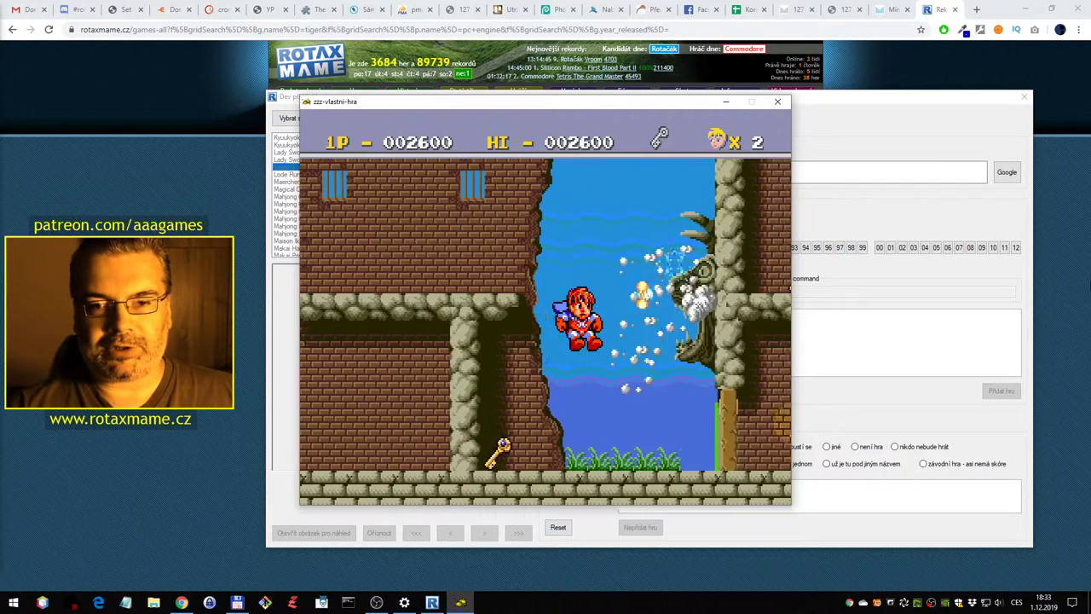
{"action": "key", "text": "Right"}
{"action": "key", "text": "ctrl"}
{"action": "key", "text": "Left"}
{"action": "key", "text": "Right"}
{"action": "key", "text": "ctrl"}
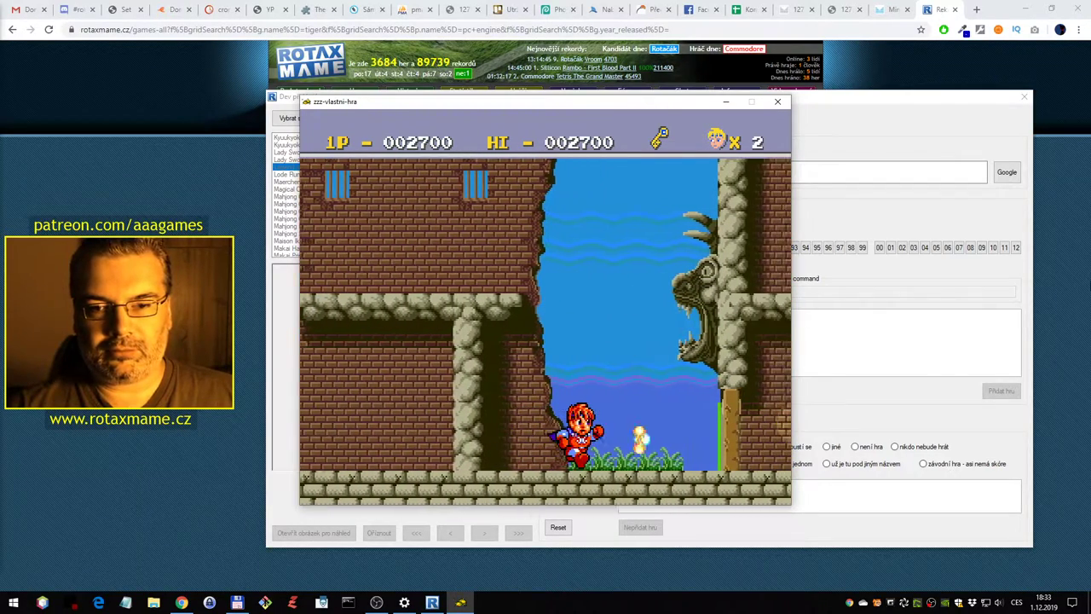
Go through the door into the coffin hall, shoot at the hooded enemies, and quit the game
{"action": "key", "text": "Right"}
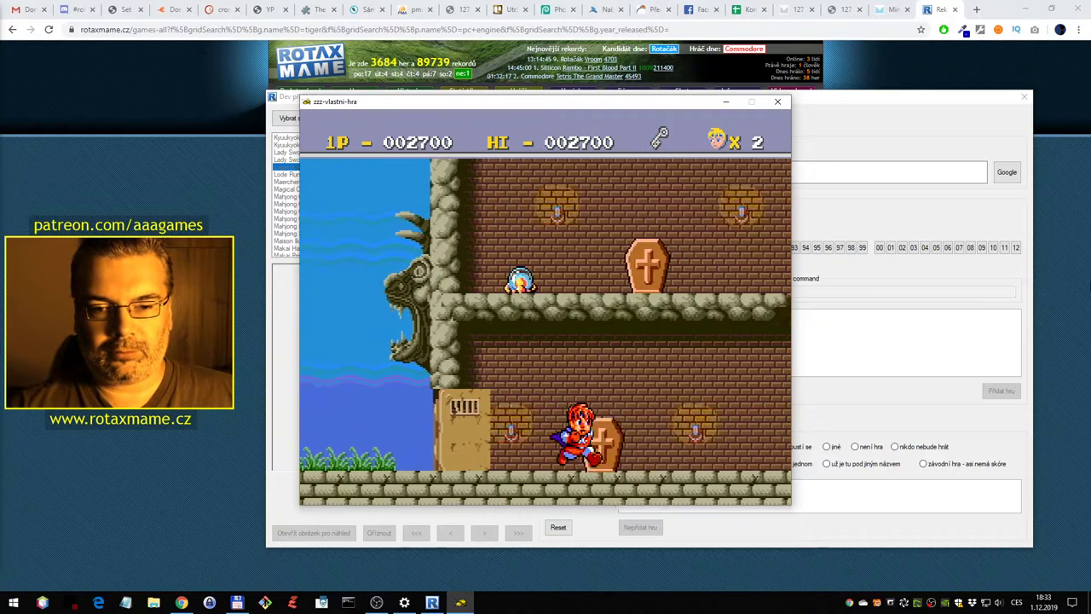
{"action": "key", "text": "Right"}
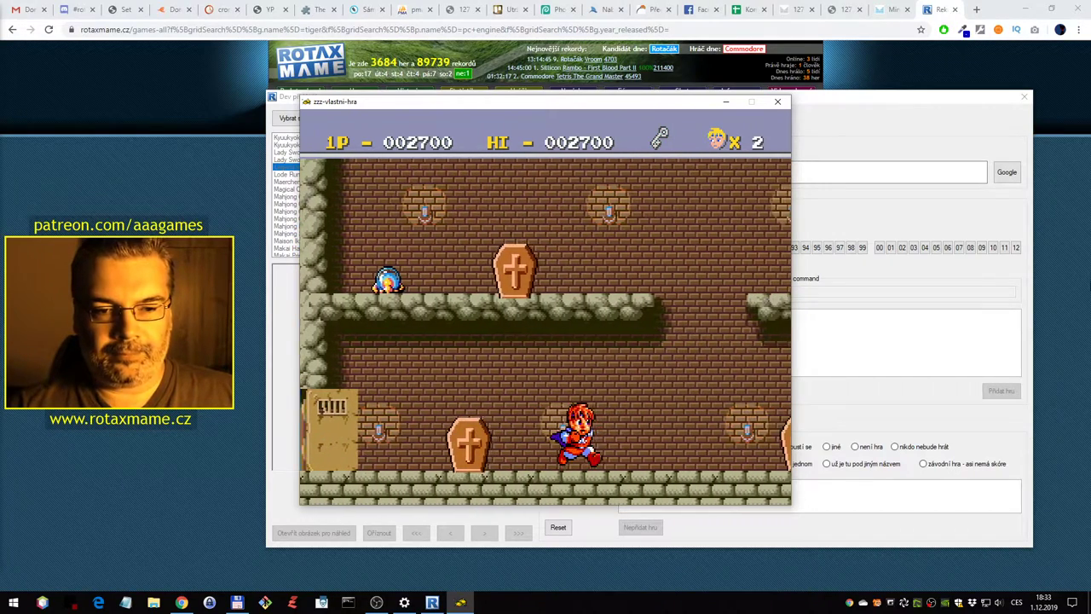
{"action": "key", "text": "Right"}
{"action": "key", "text": "Left"}
{"action": "key", "text": "ctrl"}
{"action": "key", "text": "ctrl"}
{"action": "key", "text": "ctrl"}
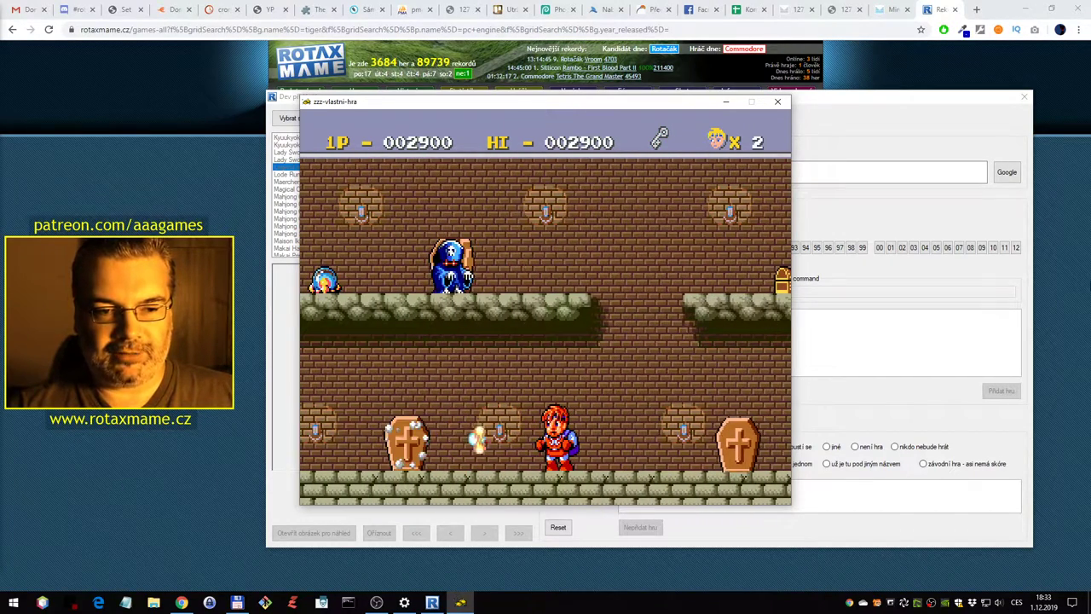
{"action": "key", "text": "Right"}
{"action": "key", "text": "ctrl"}
{"action": "key", "text": "ctrl"}
{"action": "key", "text": "Left"}
{"action": "key", "text": "Right"}
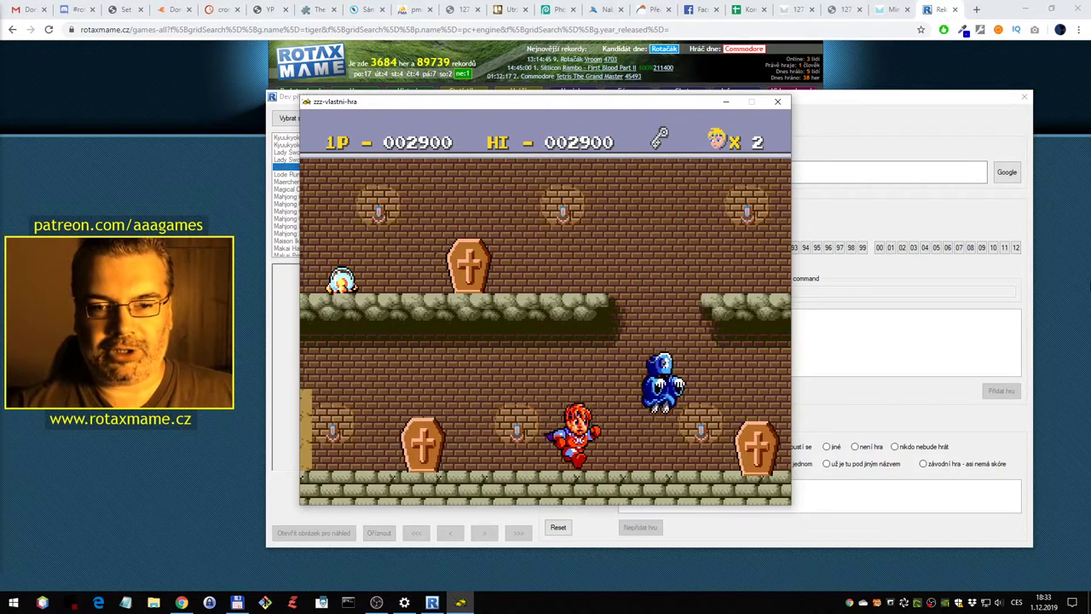
{"action": "key", "text": "Right"}
{"action": "key", "text": "ctrl"}
{"action": "key", "text": "ctrl"}
{"action": "key", "text": "Escape"}
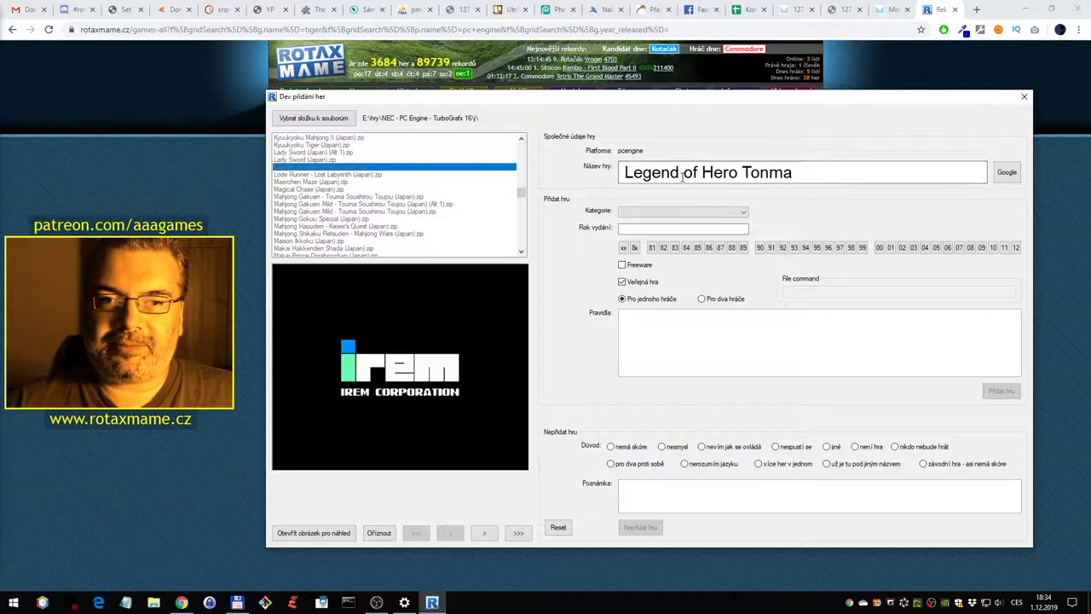
Copy "Legend" from the game title and filter the Rotaxmame website's PC Engine game list by it
{"action": "double_click", "coordinate": [652, 172]}
{"action": "key", "text": "ctrl+c"}
{"action": "left_click", "coordinate": [872, 84]}
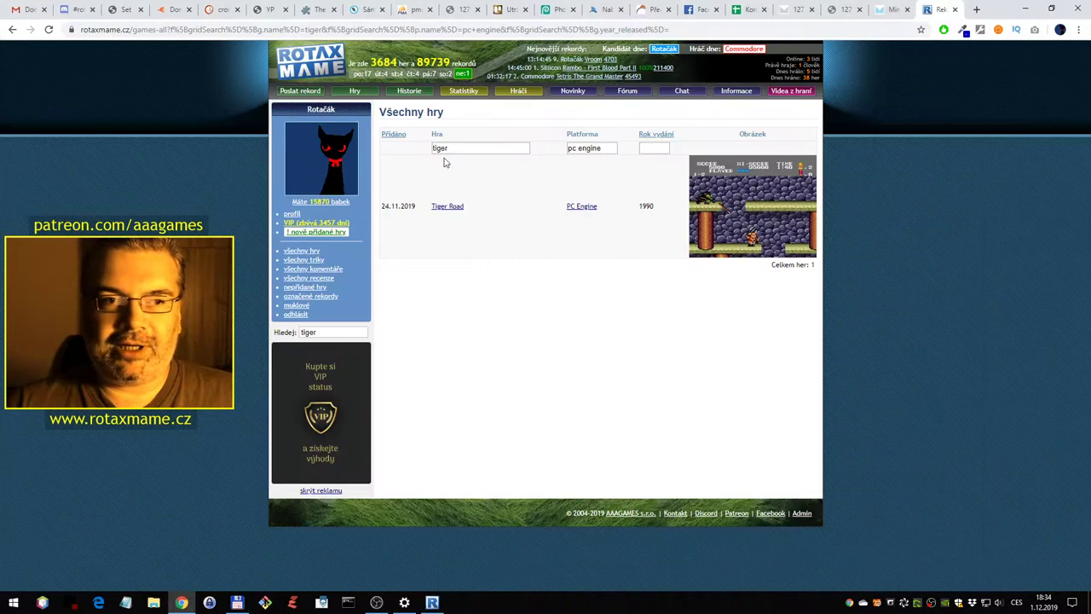
{"action": "double_click", "coordinate": [443, 149]}
{"action": "key", "text": "ctrl+v"}
{"action": "key", "text": "Return"}
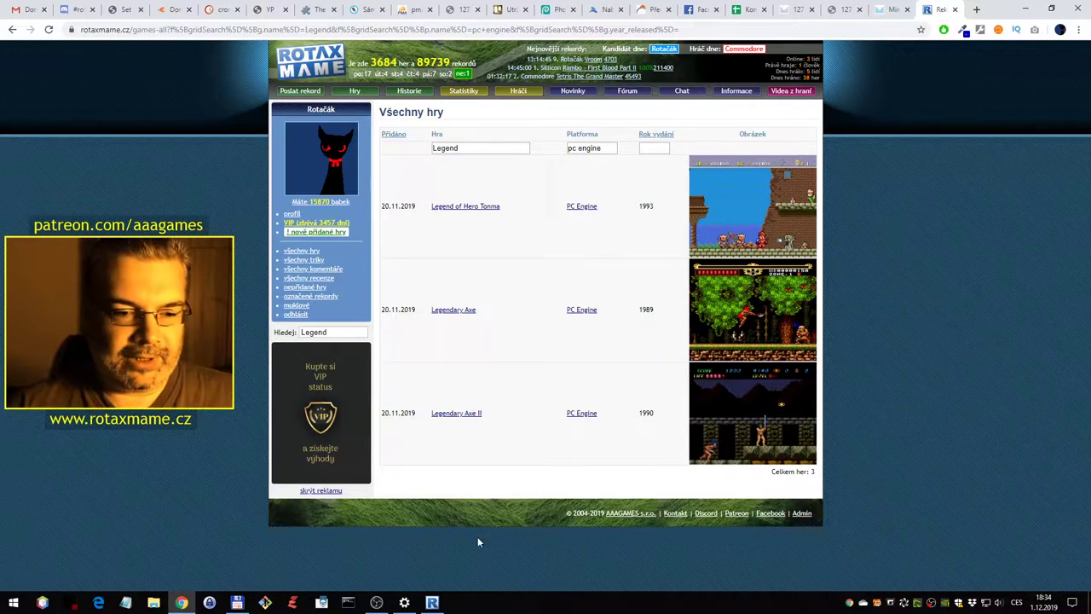
Return to the game-adding window, reset the form and select Lode Runner - Lost Labyrinth (Japan).zip
{"action": "left_click", "coordinate": [433, 602]}
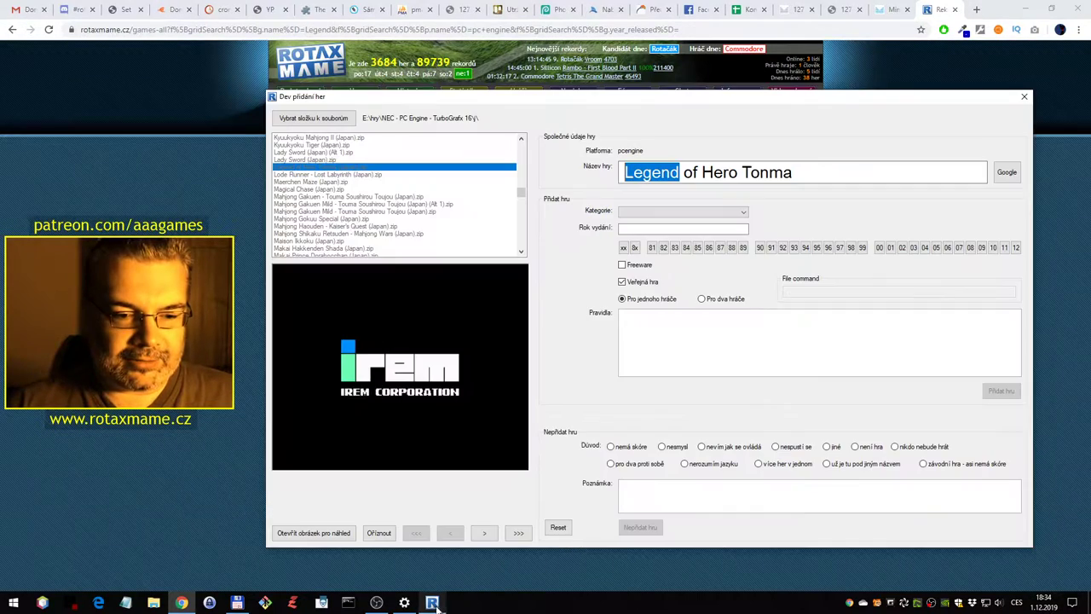
{"action": "left_click", "coordinate": [557, 527]}
{"action": "left_click", "coordinate": [358, 173]}
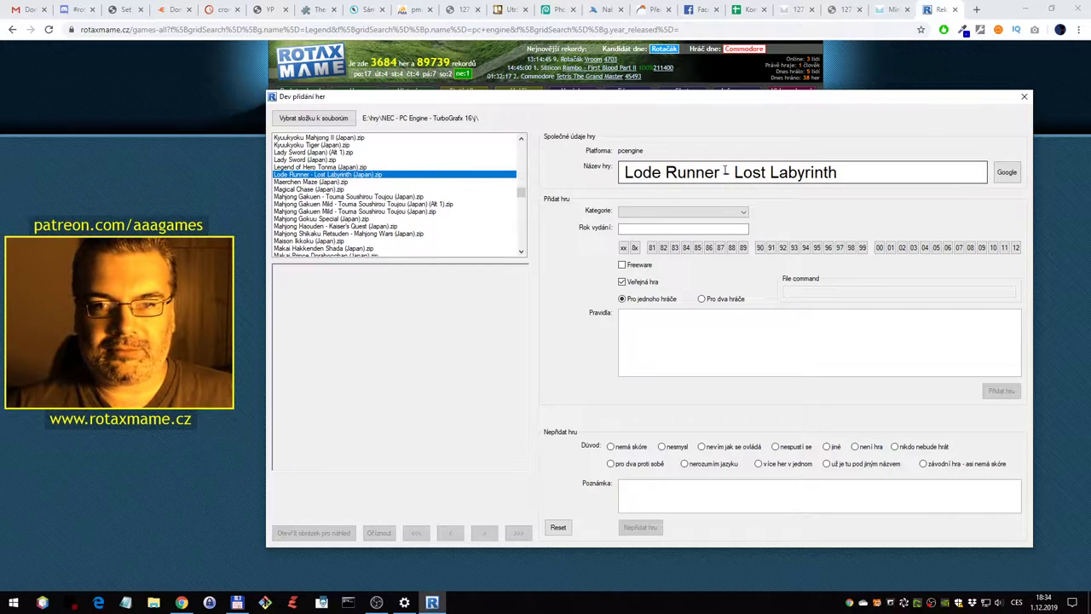
Filter the website's PC Engine game list by "Lode Runner", taken from the selected game's title
{"action": "left_click_drag", "start_coordinate": [726, 172], "coordinate": [580, 173]}
{"action": "key", "text": "alt+Tab"}
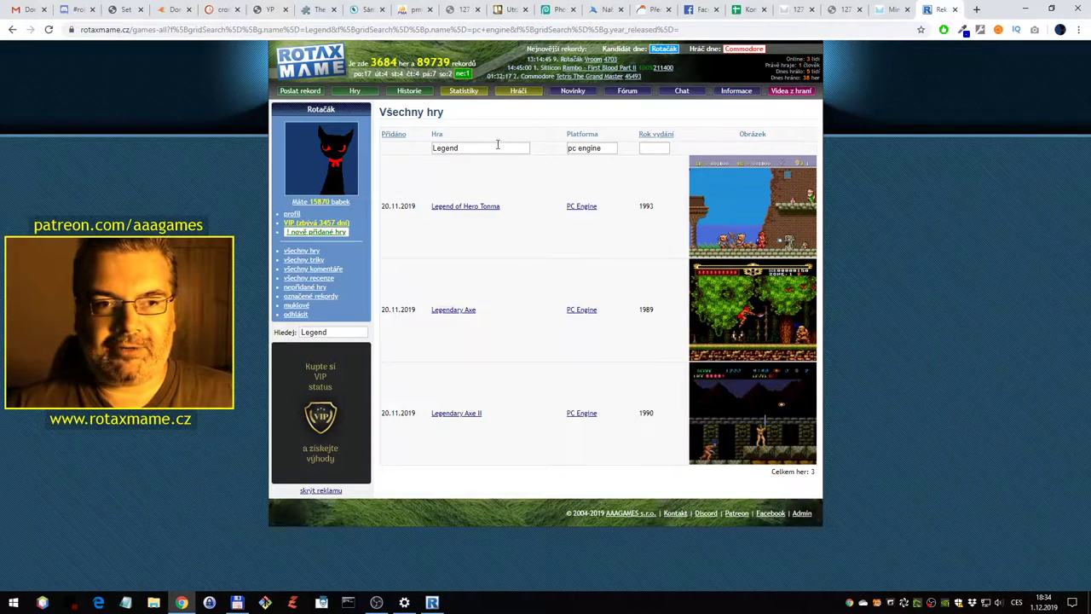
{"action": "left_click_drag", "start_coordinate": [498, 145], "coordinate": [401, 146]}
{"action": "key", "text": "ctrl+v"}
{"action": "key", "text": "Return"}
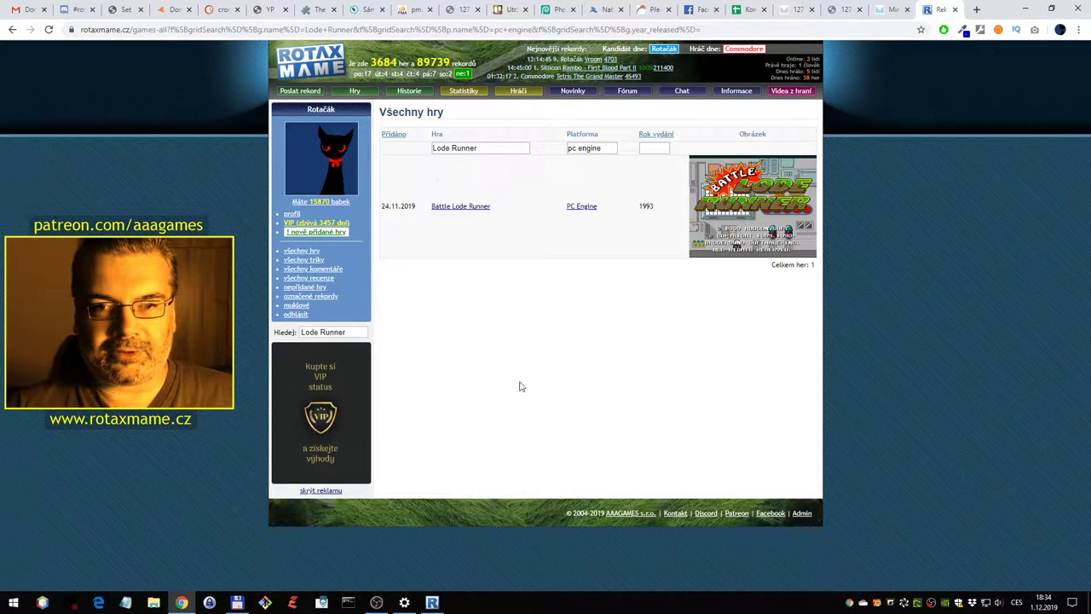
Go back to the game-adding window, launch Lode Runner - Lost Labyrinth, accept the backup system option and start playing
{"action": "left_click", "coordinate": [432, 603]}
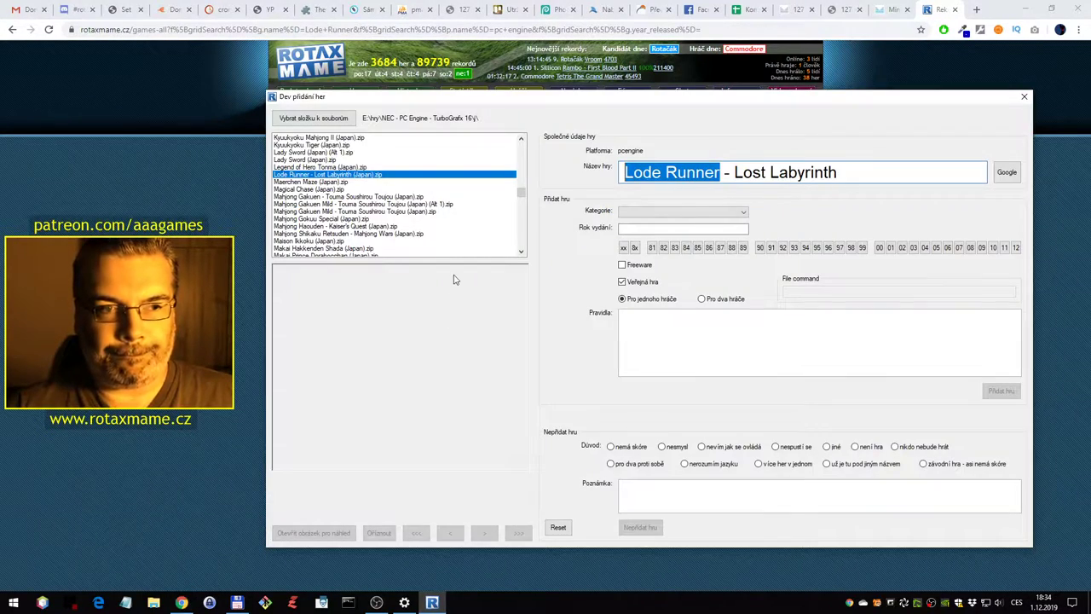
{"action": "double_click", "coordinate": [409, 177]}
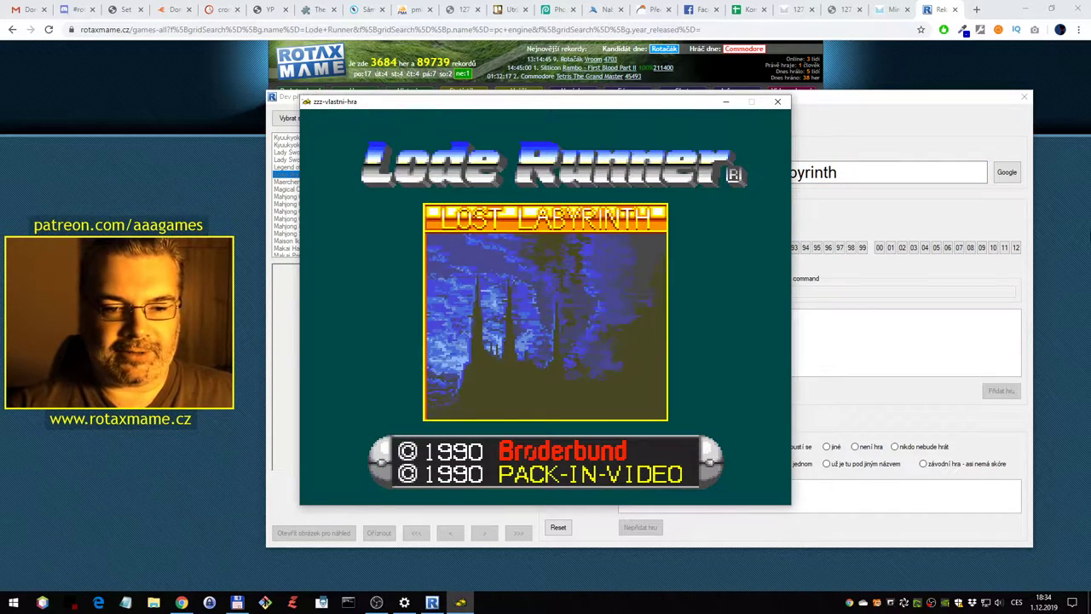
{"action": "key", "text": "1"}
{"action": "key", "text": "1"}
{"action": "key", "text": "Return"}
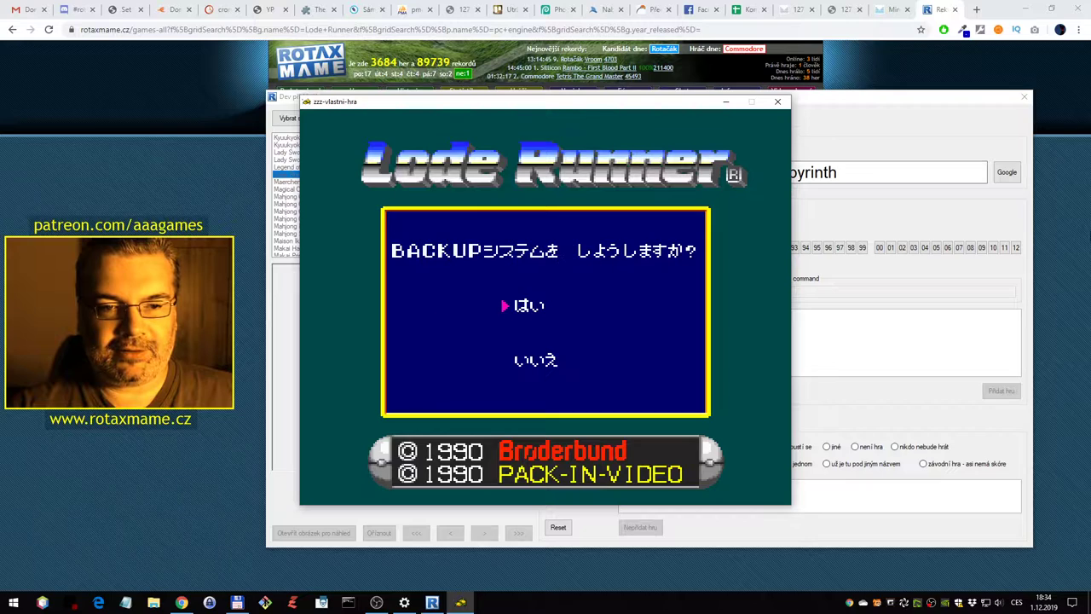
{"action": "key", "text": "Return"}
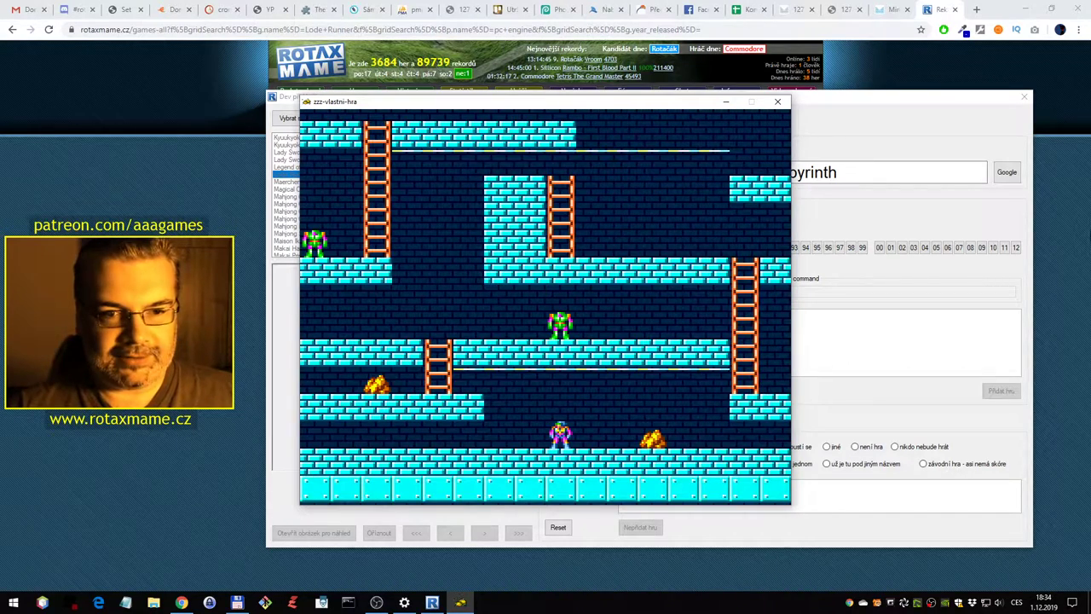
Collect the gold on the lower floor in stage 1 and dig holes to trap the pursuing guards
{"action": "key", "text": "Right"}
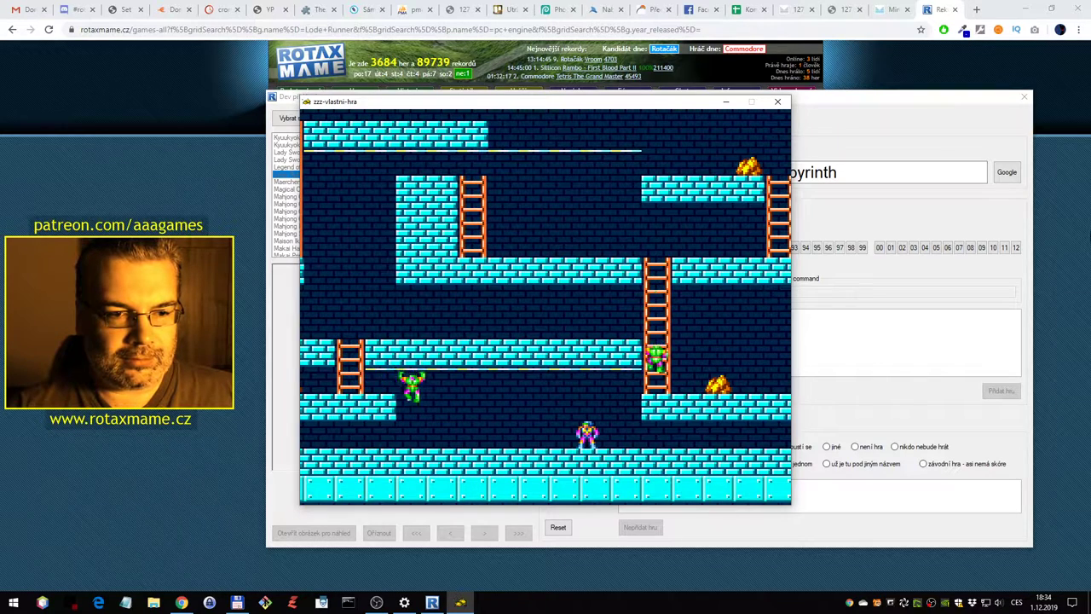
{"action": "key", "text": "Left"}
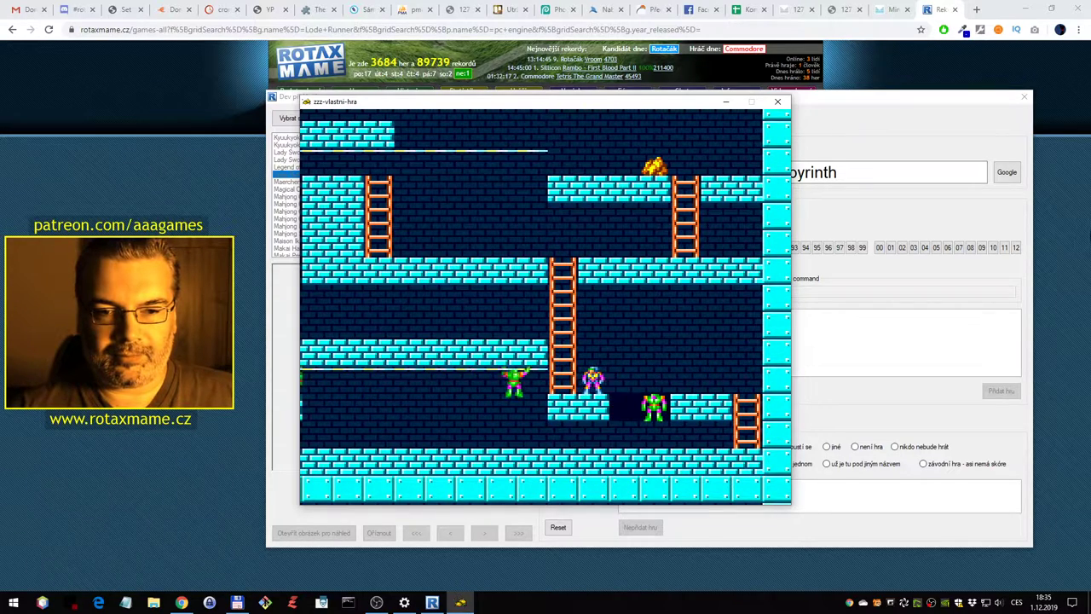
{"action": "key", "text": "Left"}
{"action": "key", "text": "z"}
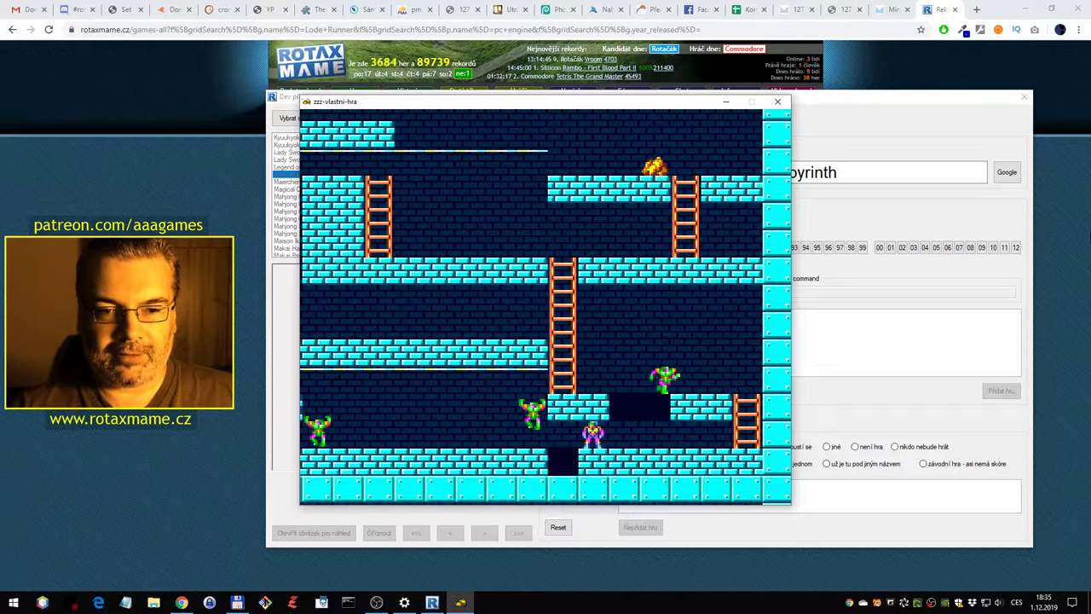
{"action": "key", "text": "Right"}
{"action": "key", "text": "x"}
{"action": "key", "text": "Right"}
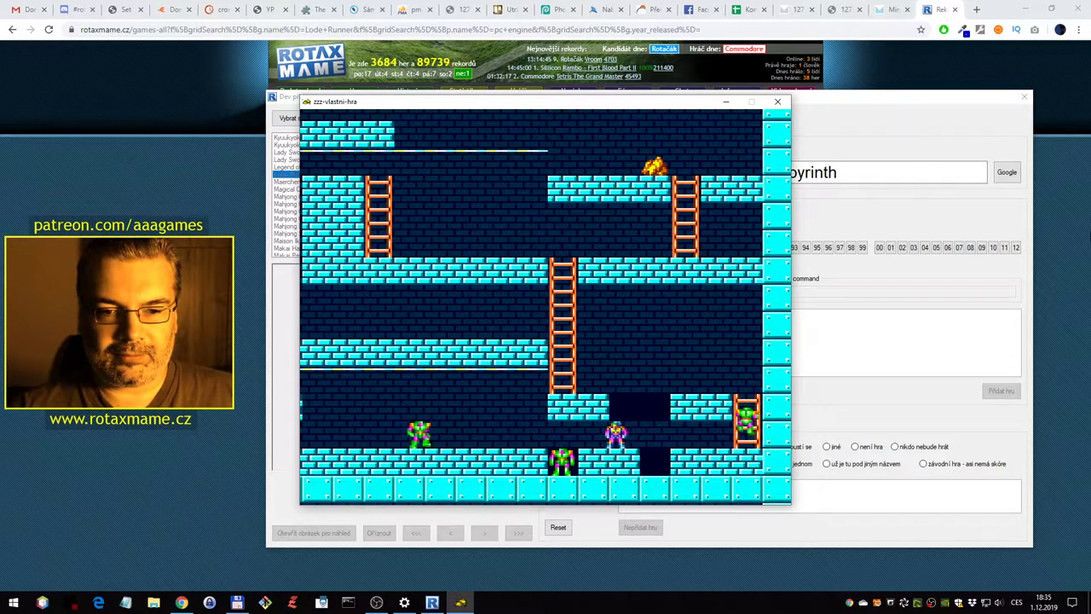
{"action": "key", "text": "Left"}
{"action": "key", "text": "z"}
{"action": "key", "text": "Right"}
{"action": "key", "text": "Right"}
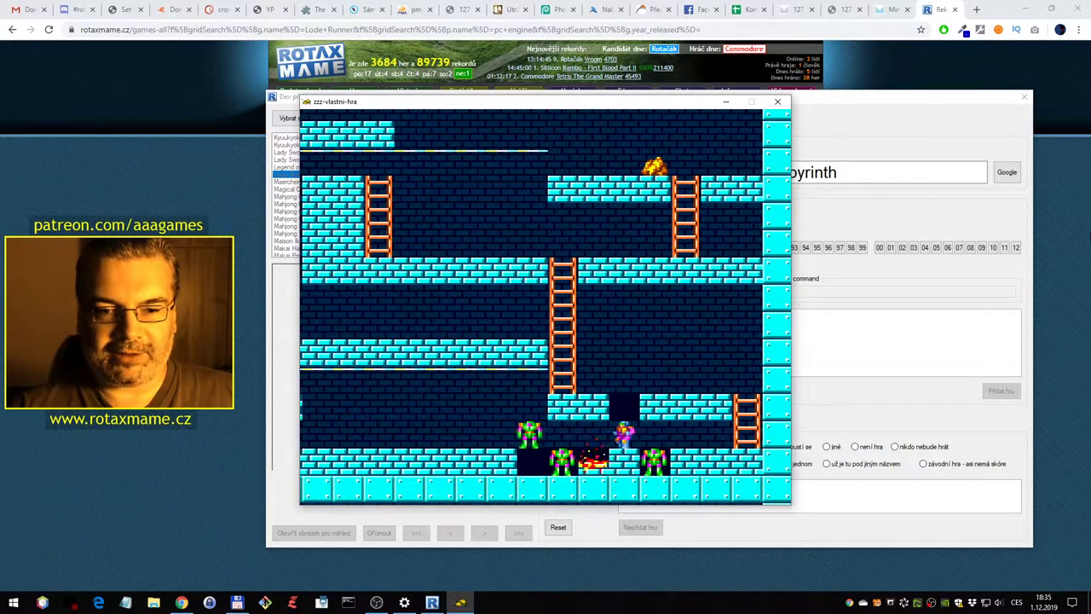
Climb the ladders on the level's right side and collect the gold on the upper-right platform
{"action": "key", "text": "Up"}
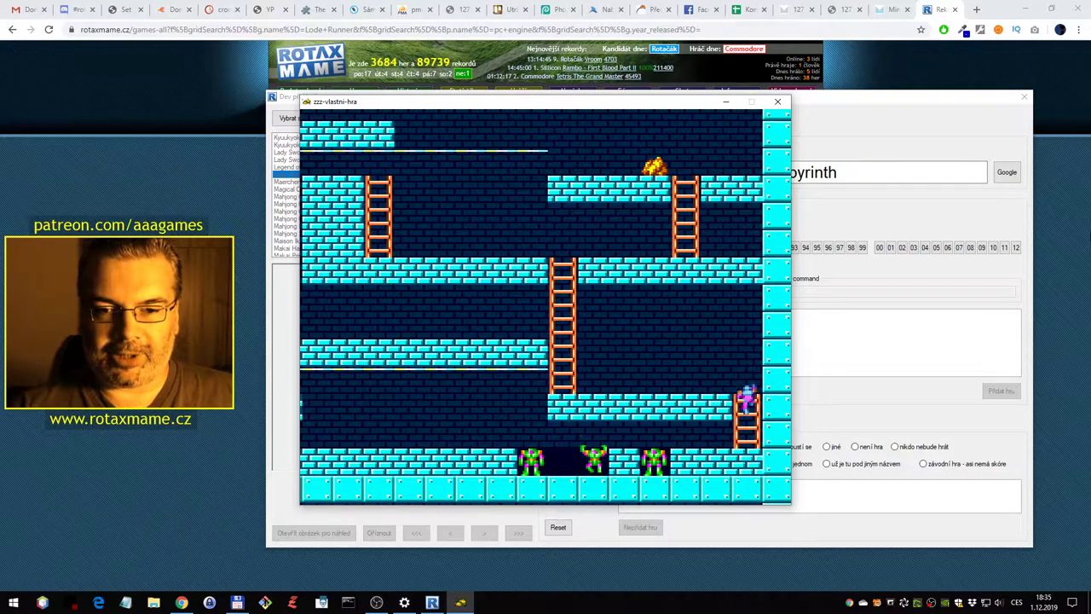
{"action": "key", "text": "Left"}
{"action": "key", "text": "Up"}
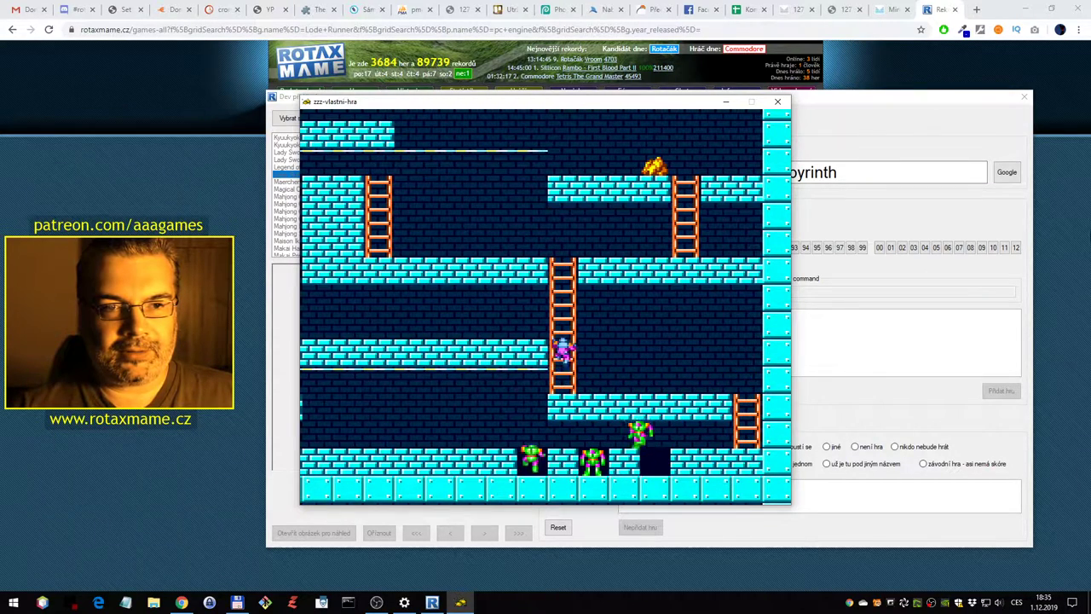
{"action": "key", "text": "Right"}
{"action": "key", "text": "Right"}
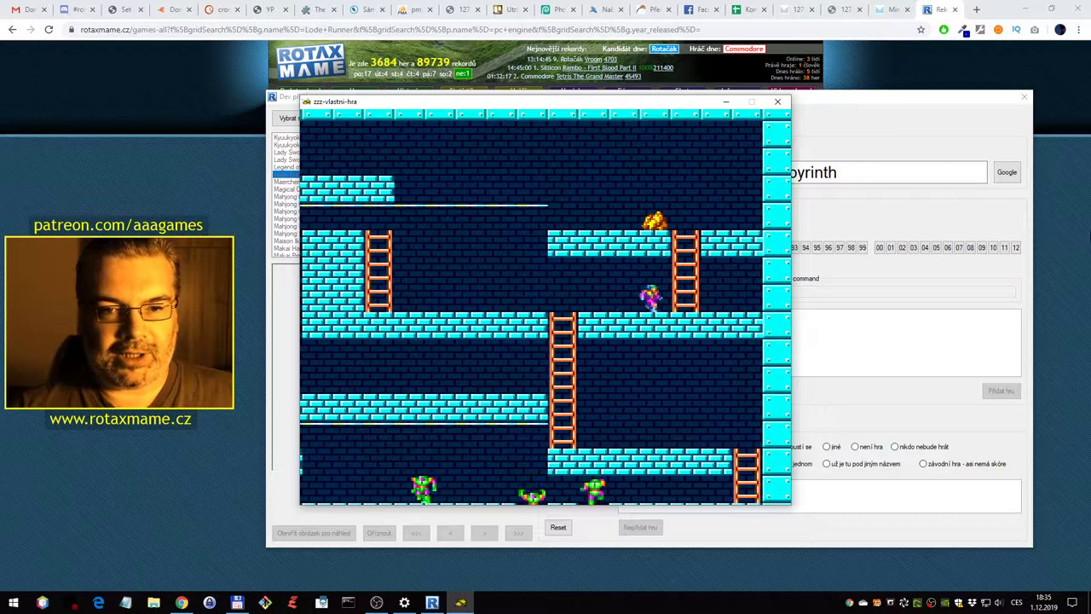
{"action": "key", "text": "Up"}
{"action": "key", "text": "Left"}
{"action": "key", "text": "Left"}
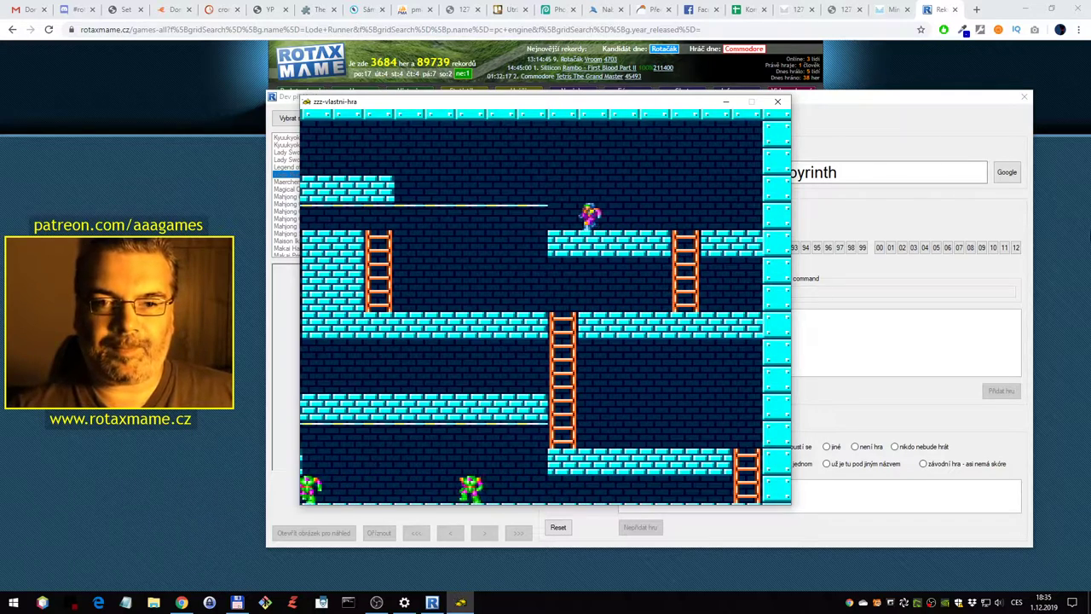
Cross the upper rope, drop to the lower-left ledge, dig a hole beside its ladder and escape along the lower rope
{"action": "key", "text": "Left"}
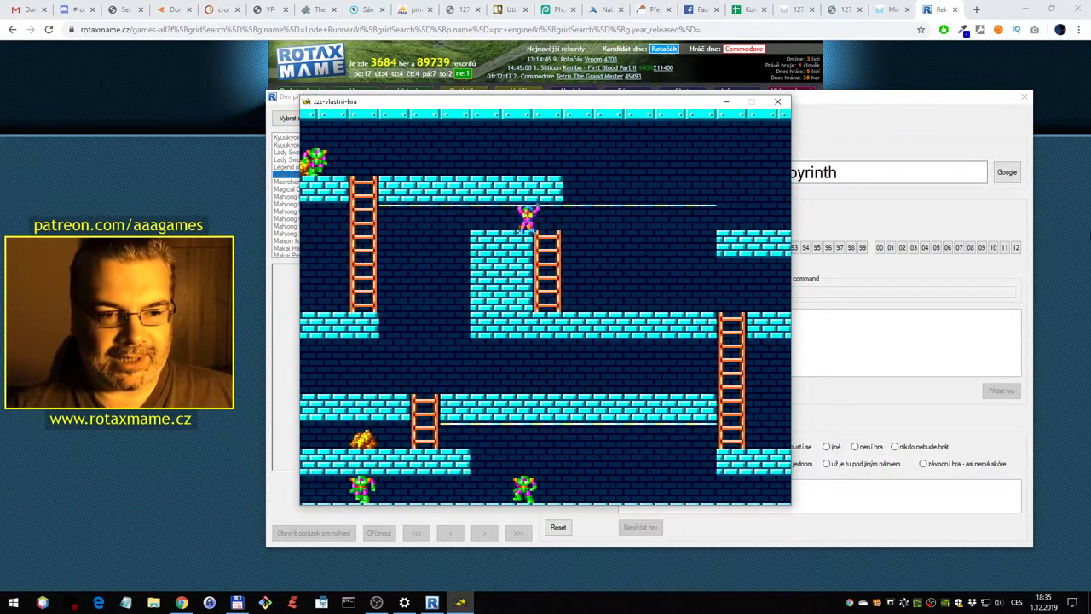
{"action": "key", "text": "Down"}
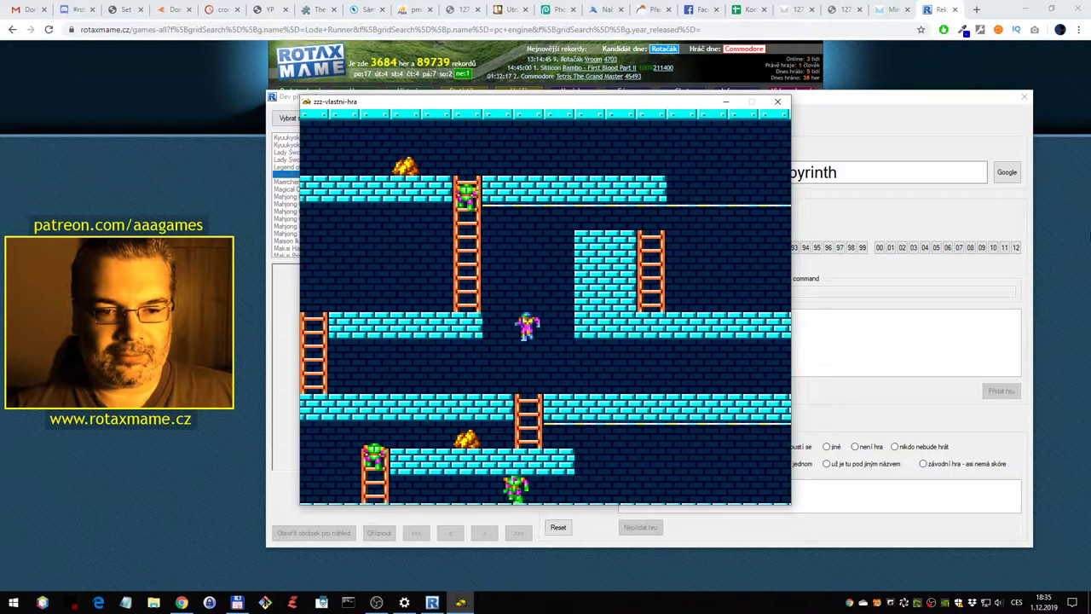
{"action": "key", "text": "Down"}
{"action": "key", "text": "z"}
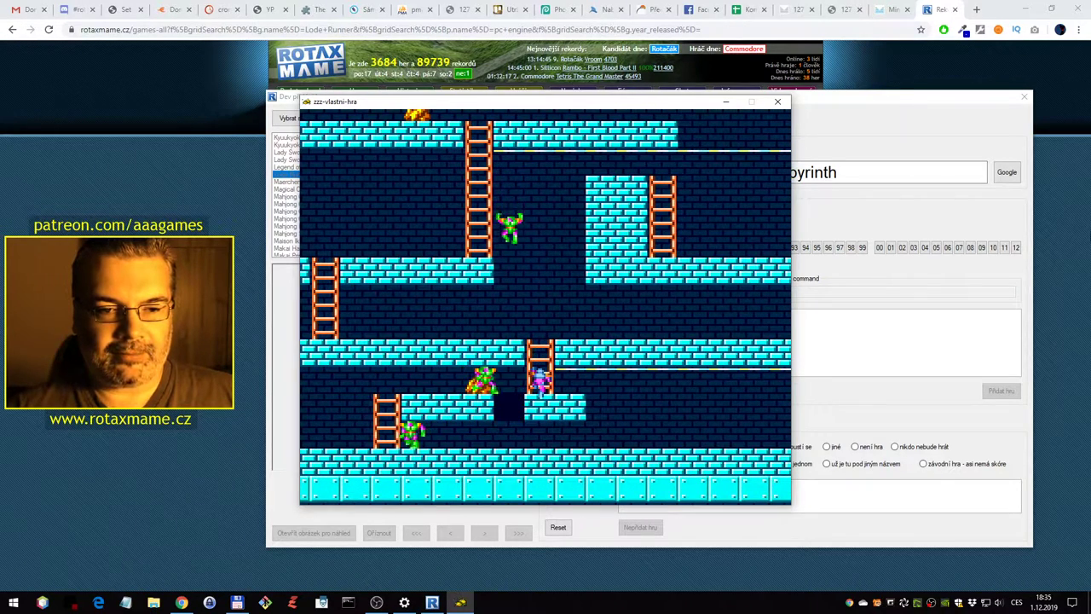
{"action": "key", "text": "Left"}
{"action": "key", "text": "Right"}
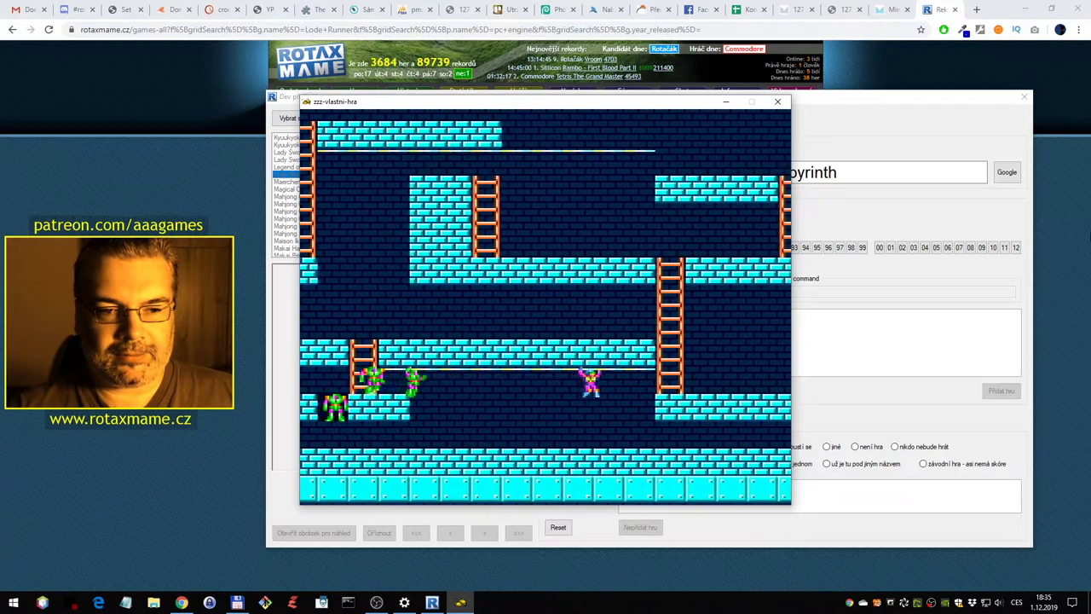
Climb back to the upper rope and cross it to the upper-left platform, then dig a hole there
{"action": "key", "text": "Up"}
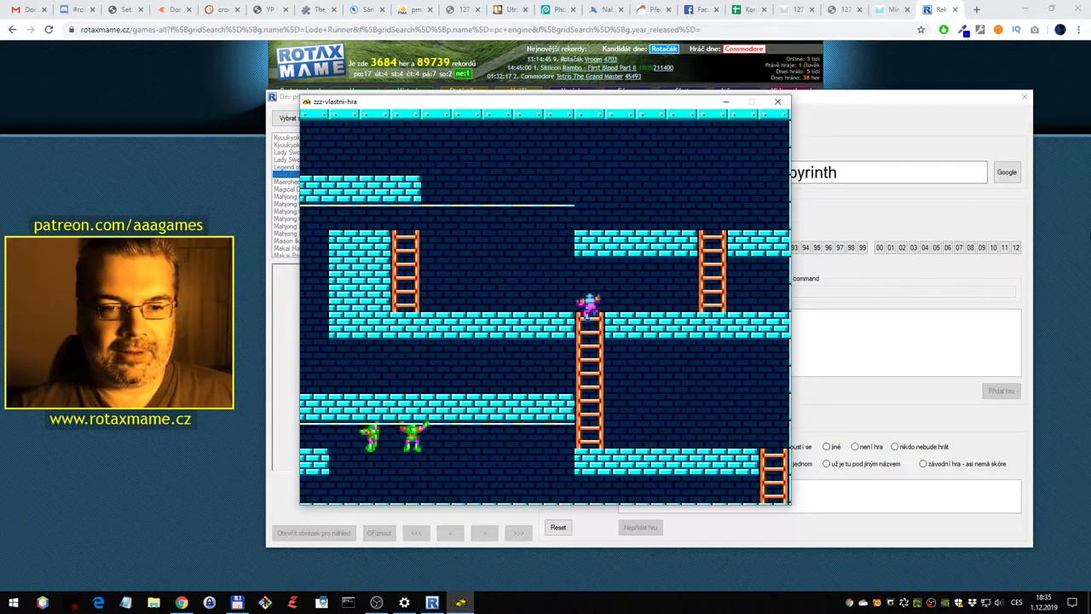
{"action": "key", "text": "Left"}
{"action": "key", "text": "Up"}
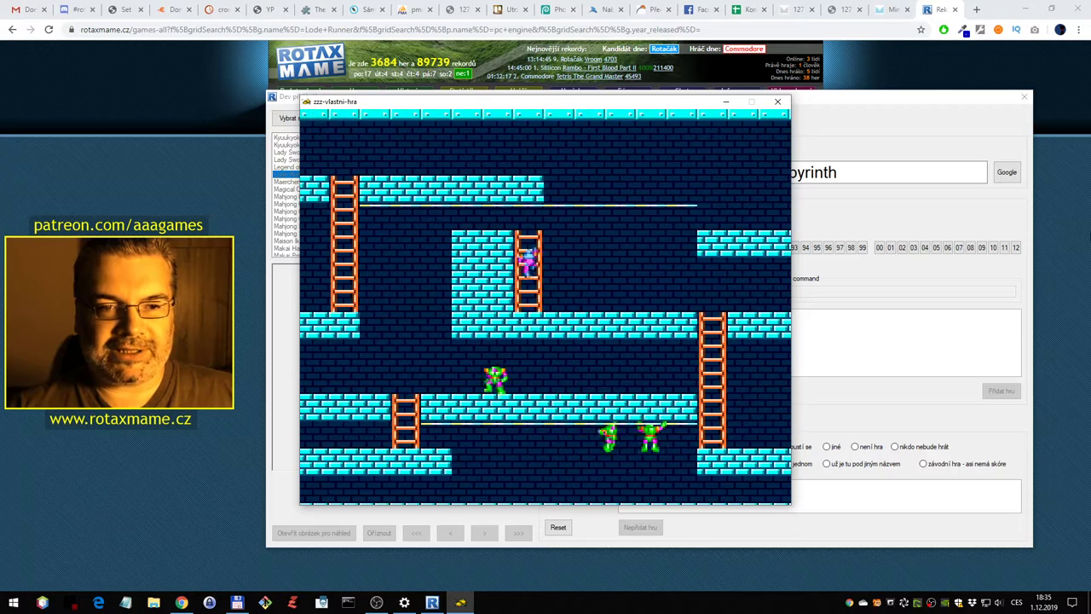
{"action": "key", "text": "Left"}
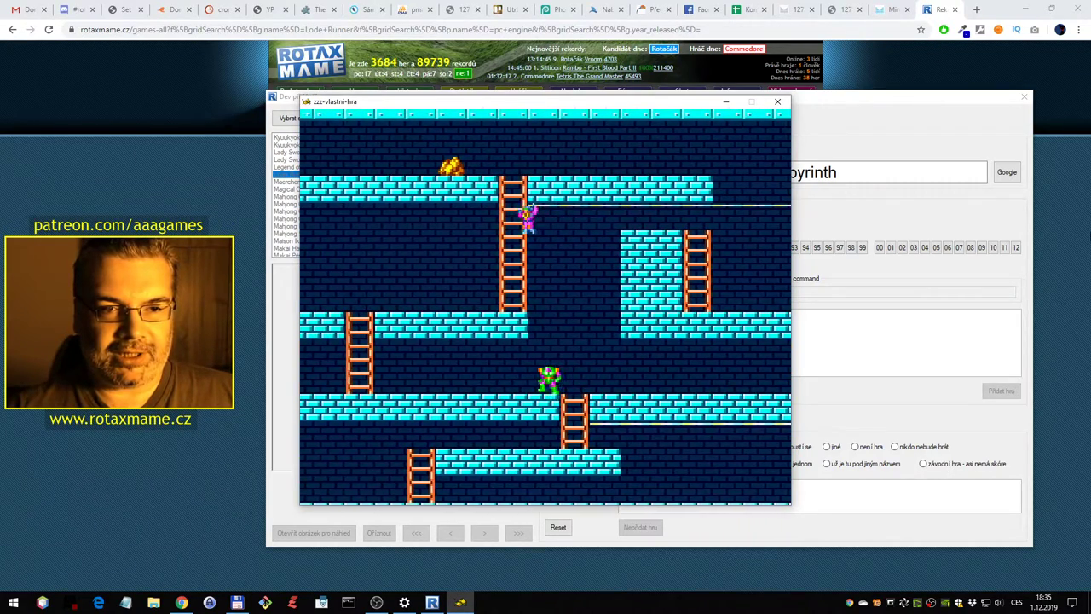
{"action": "key", "text": "Up"}
{"action": "key", "text": "Left"}
{"action": "key", "text": "z"}
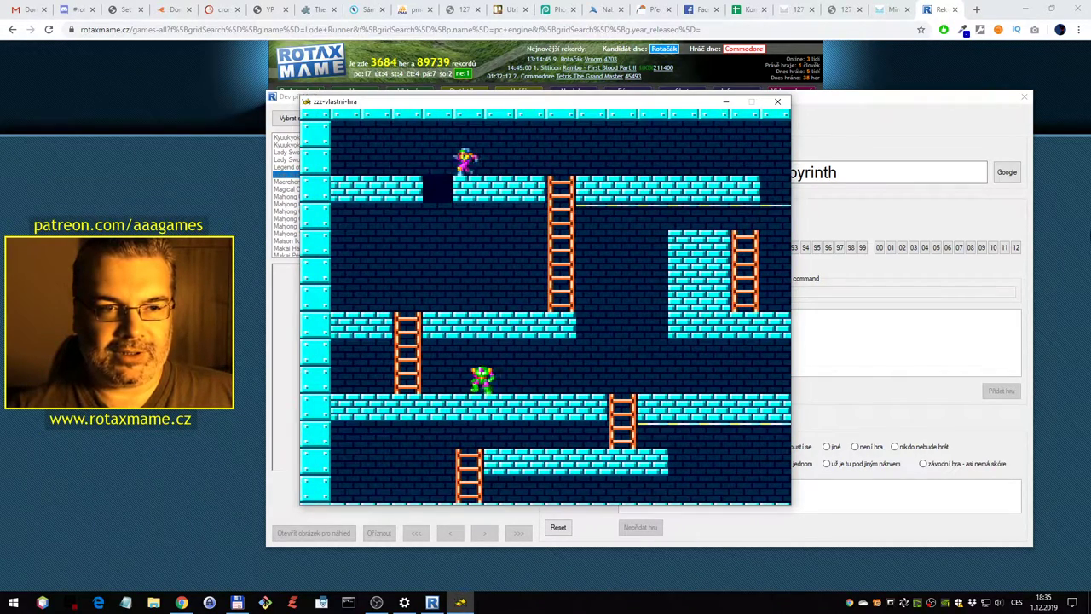
Lure the guard away, cross the upper level and climb the exit ladder to finish stage 1
{"action": "key", "text": "Left"}
{"action": "key", "text": "Right"}
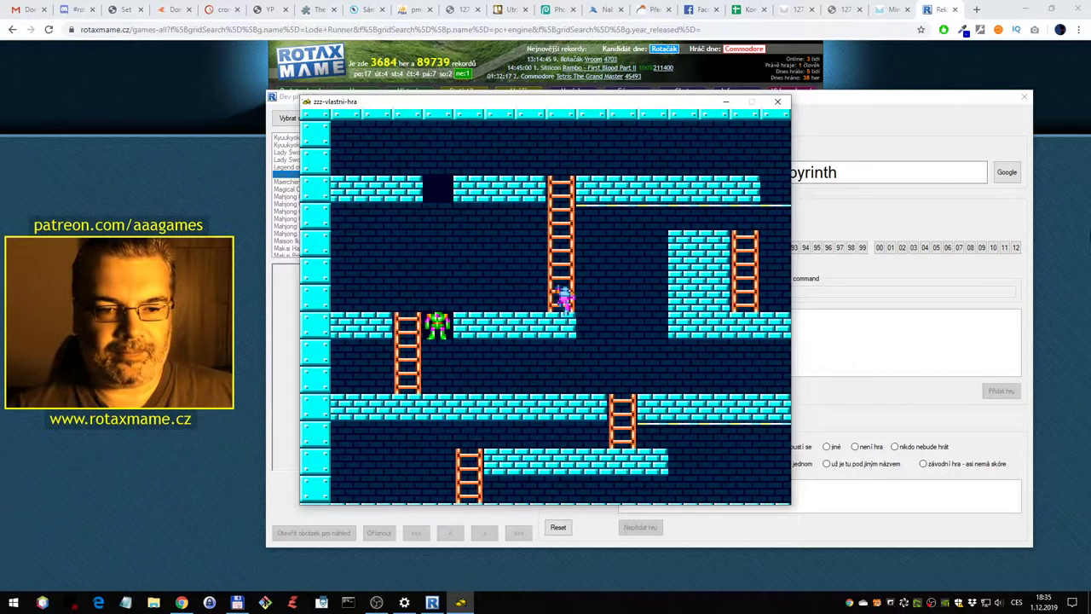
{"action": "key", "text": "Up"}
{"action": "key", "text": "Right"}
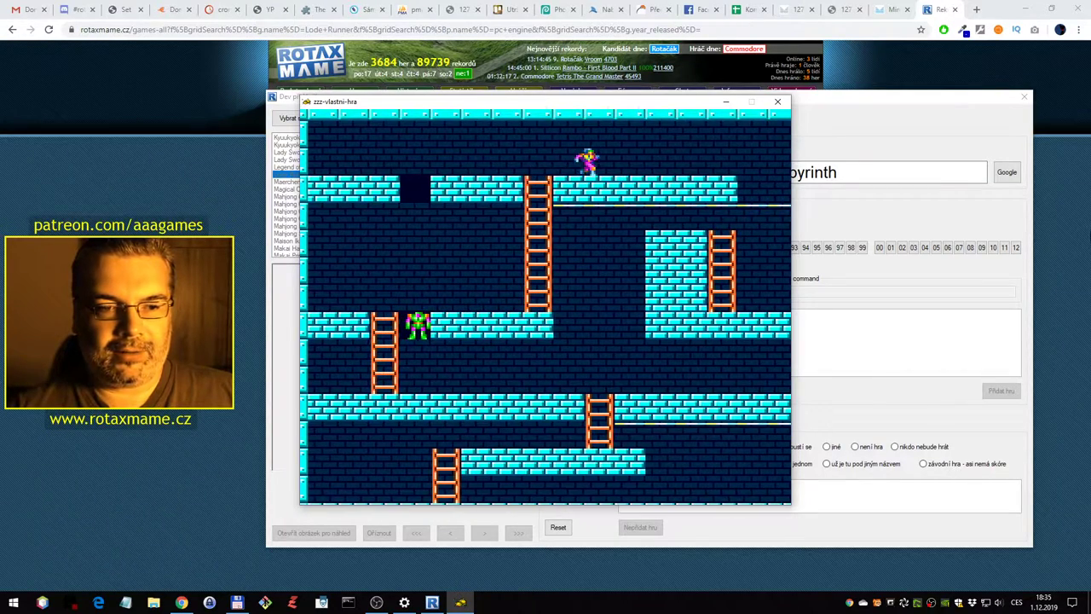
{"action": "key", "text": "Right"}
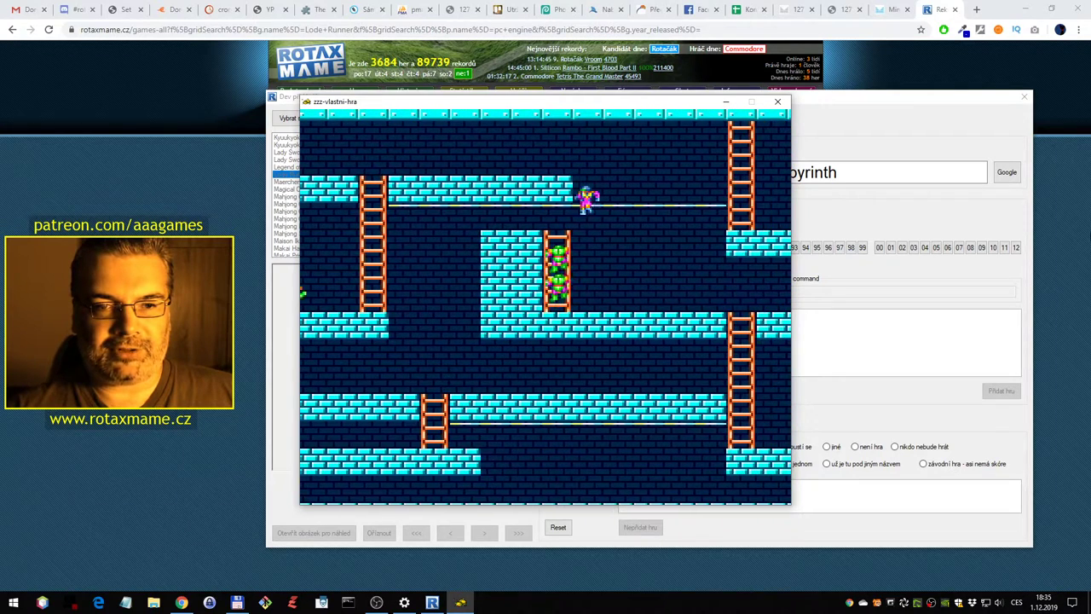
{"action": "key", "text": "Up"}
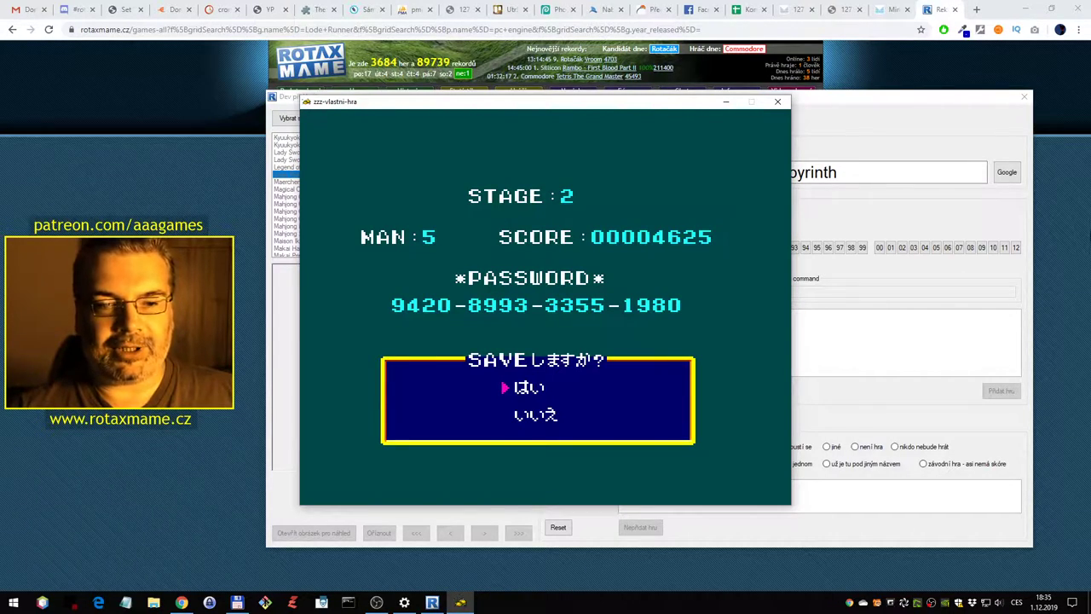
Decline saving at the first two save prompts, play attempts at stage 2 and quit the game
{"action": "key", "text": "Down"}
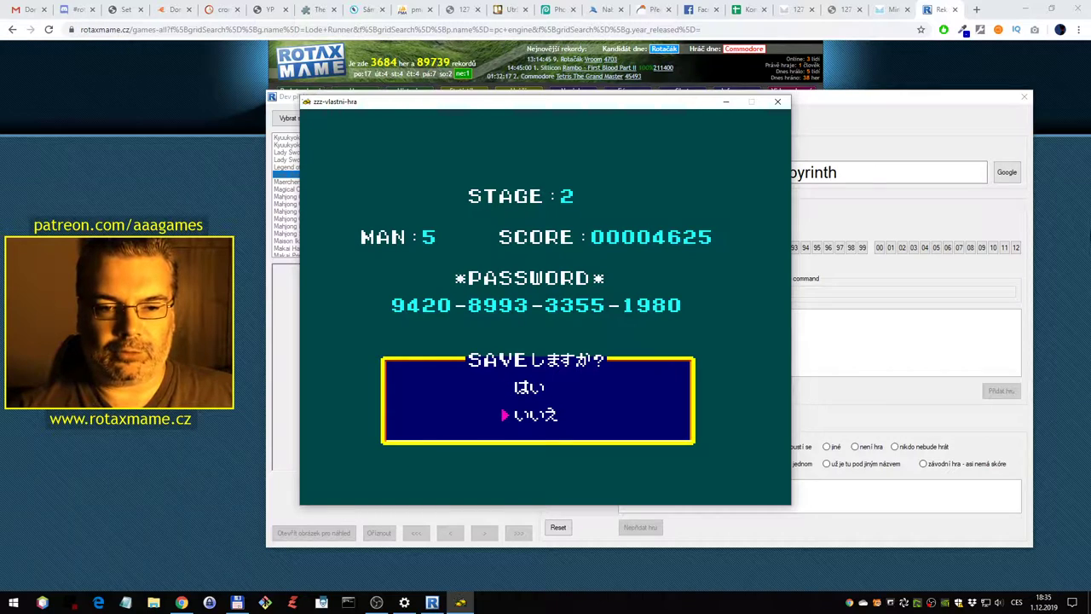
{"action": "key", "text": "Return"}
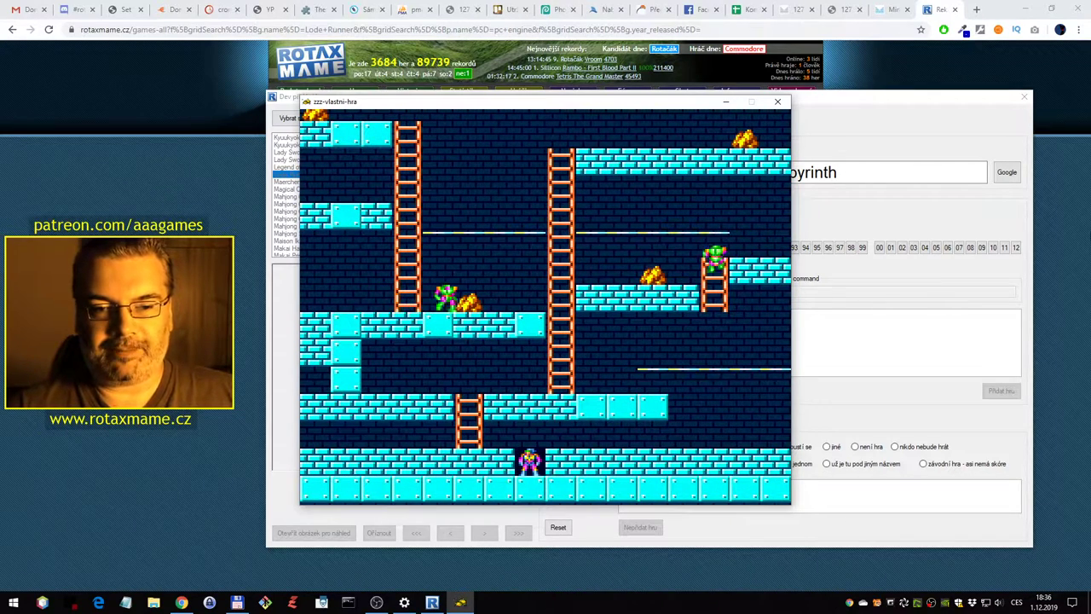
{"action": "key", "text": "Return"}
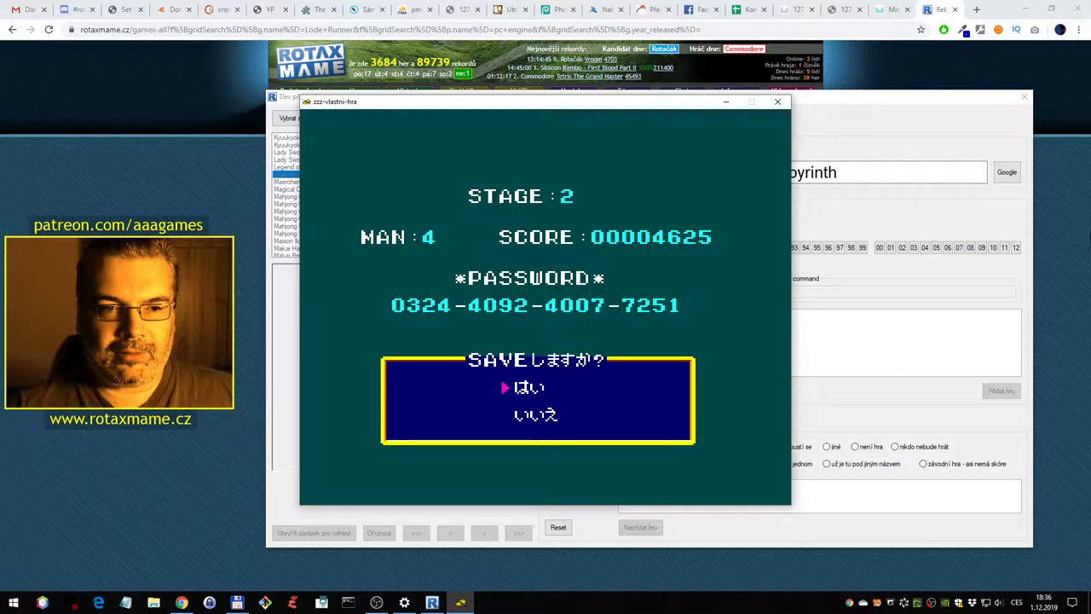
{"action": "key", "text": "Down"}
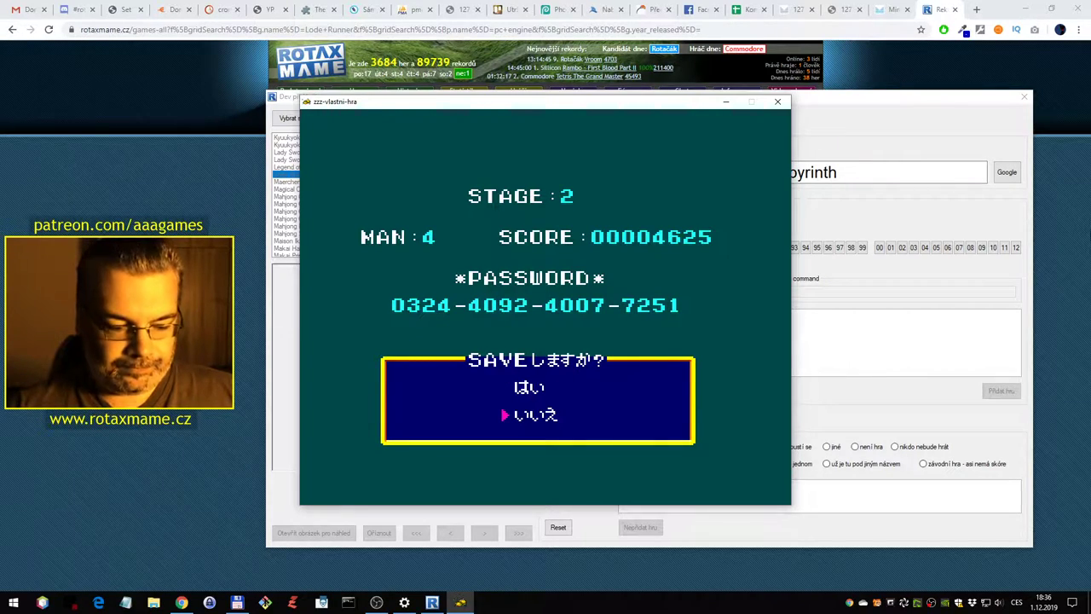
{"action": "key", "text": "Return"}
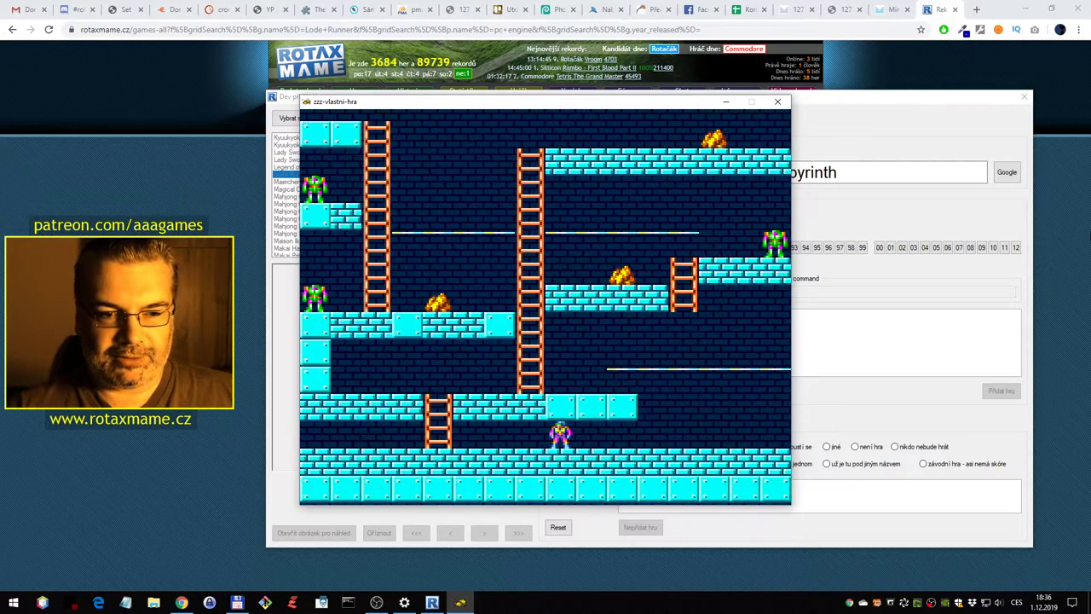
{"action": "key", "text": "Up"}
{"action": "key", "text": "Right"}
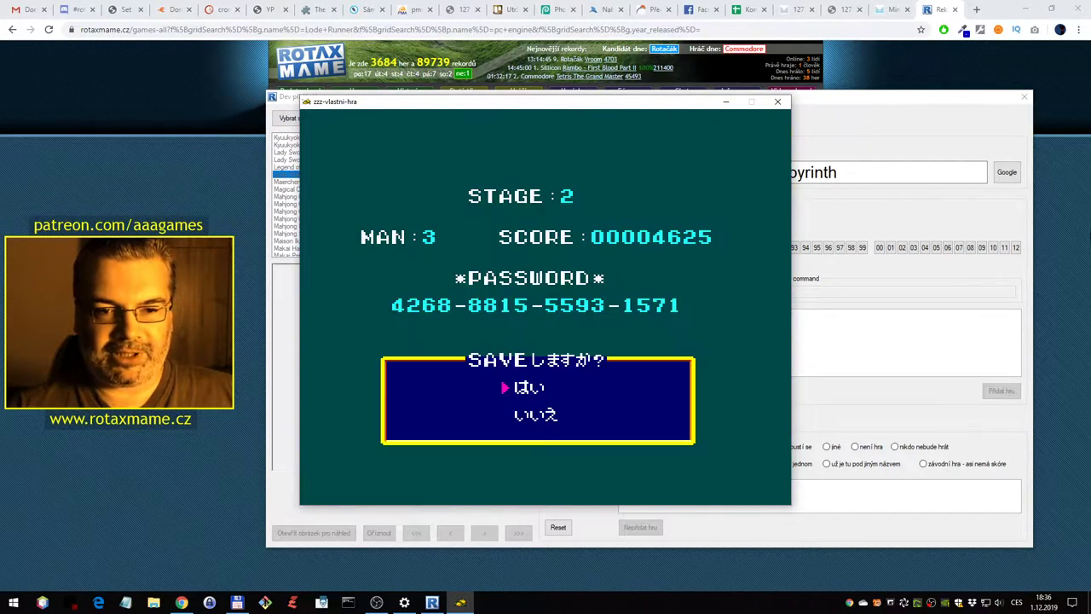
{"action": "key", "text": "Escape"}
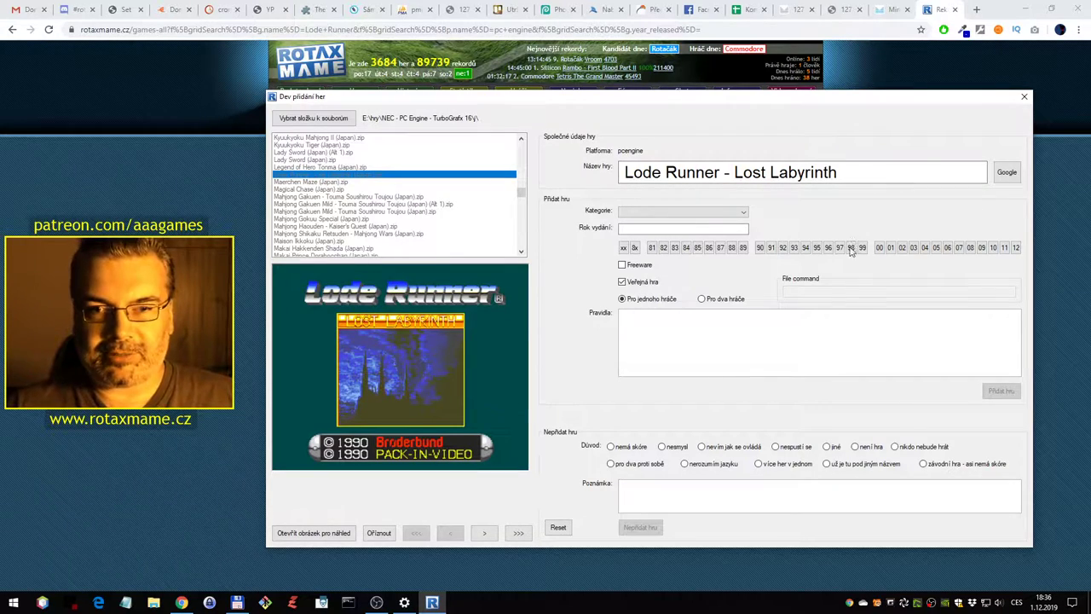
Add Lode Runner - Lost Labyrinth with category Bludišťovky, release year 1990 and the last gameplay screenshot as its preview
{"action": "left_click", "coordinate": [724, 212]}
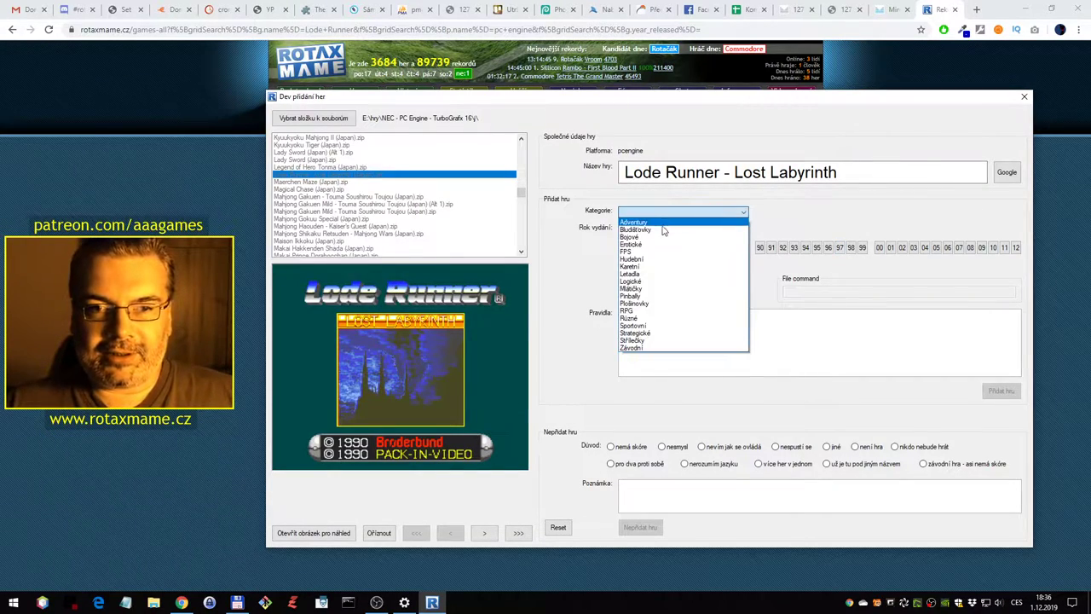
{"action": "left_click", "coordinate": [663, 227]}
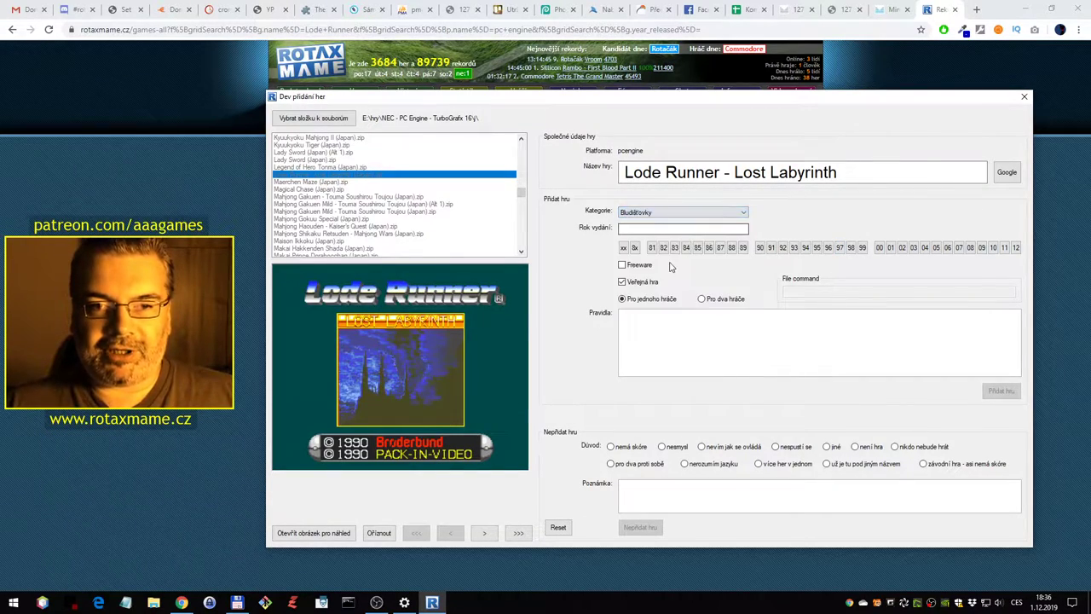
{"action": "left_click", "coordinate": [760, 254]}
{"action": "left_click", "coordinate": [513, 533]}
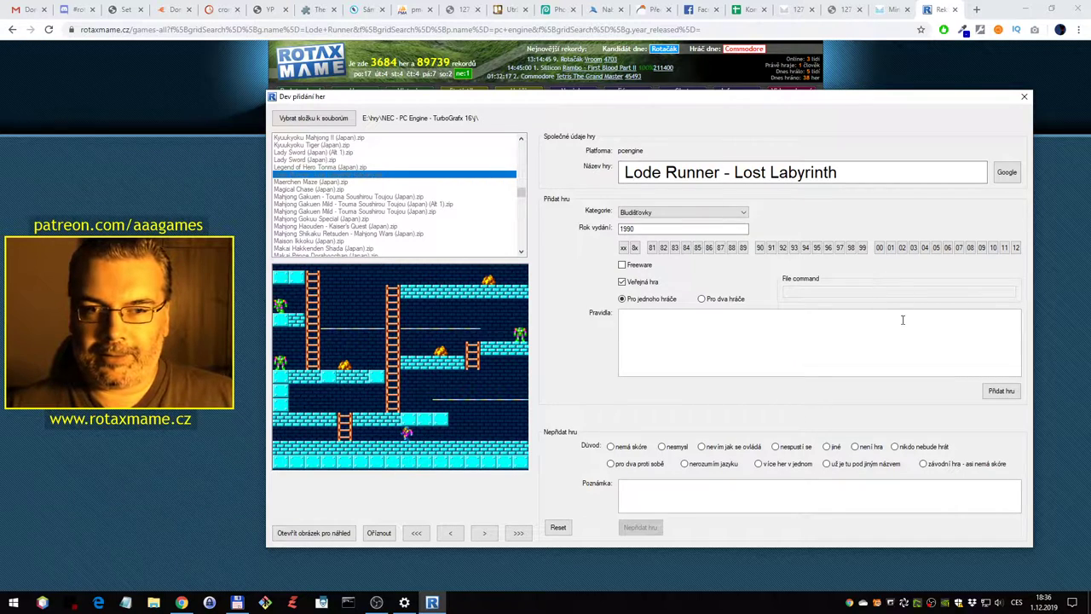
{"action": "left_click", "coordinate": [1002, 392]}
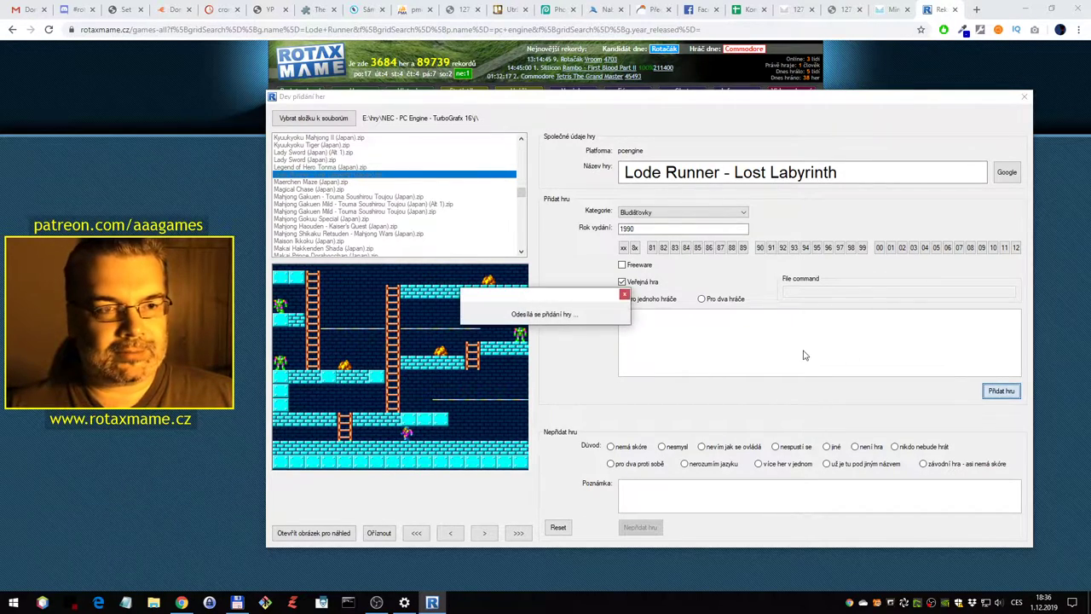
Launch Maerchen Maze (Japan).zip, start a game and move the character through the first stage
{"action": "double_click", "coordinate": [343, 183]}
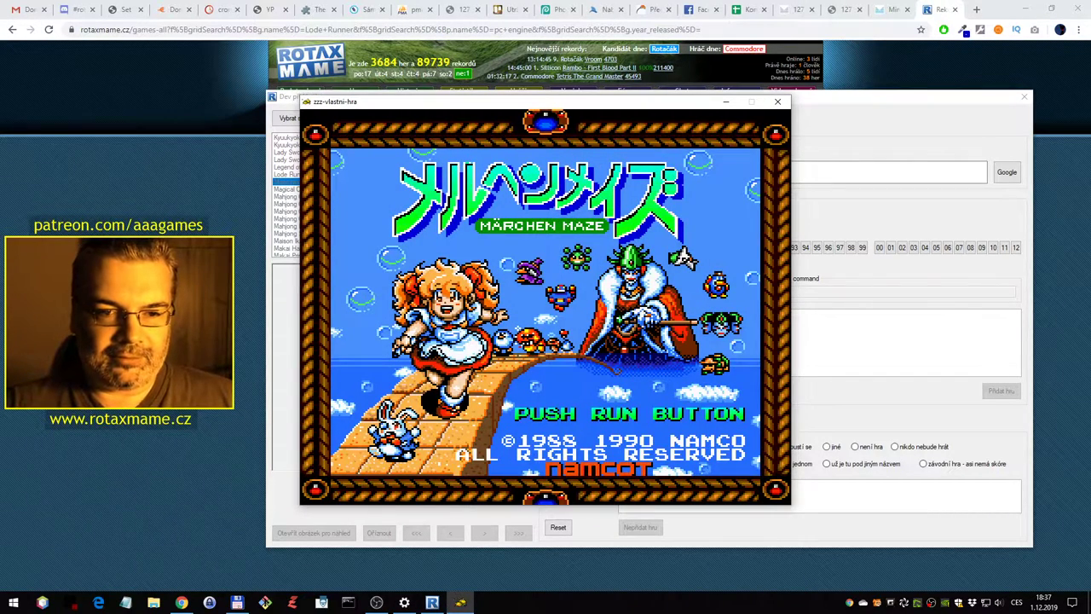
{"action": "key", "text": "Return"}
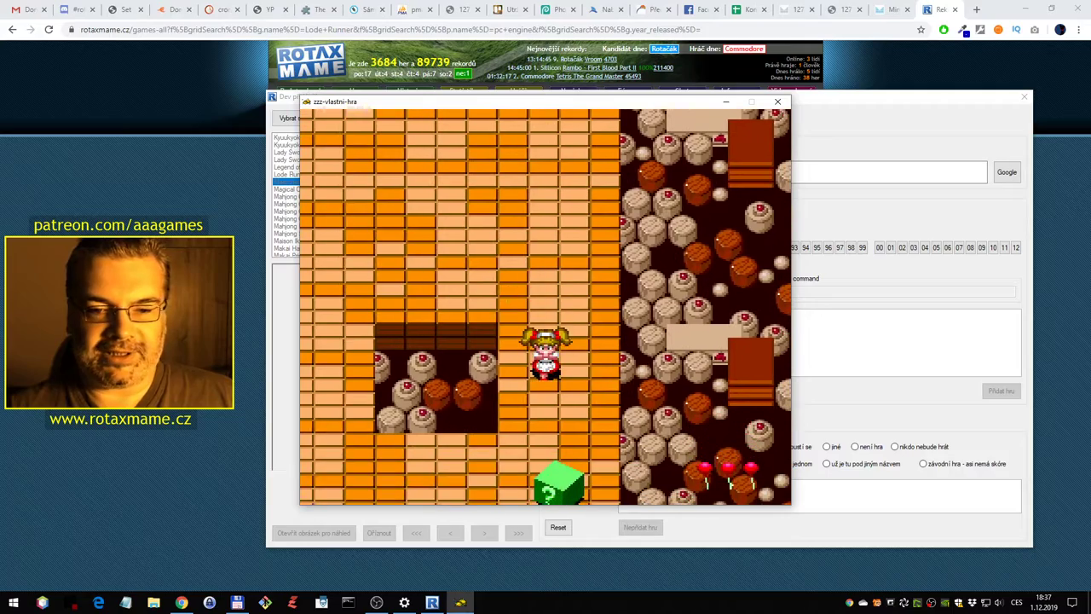
{"action": "key", "text": "Down"}
{"action": "key", "text": "Down"}
{"action": "key", "text": "Right"}
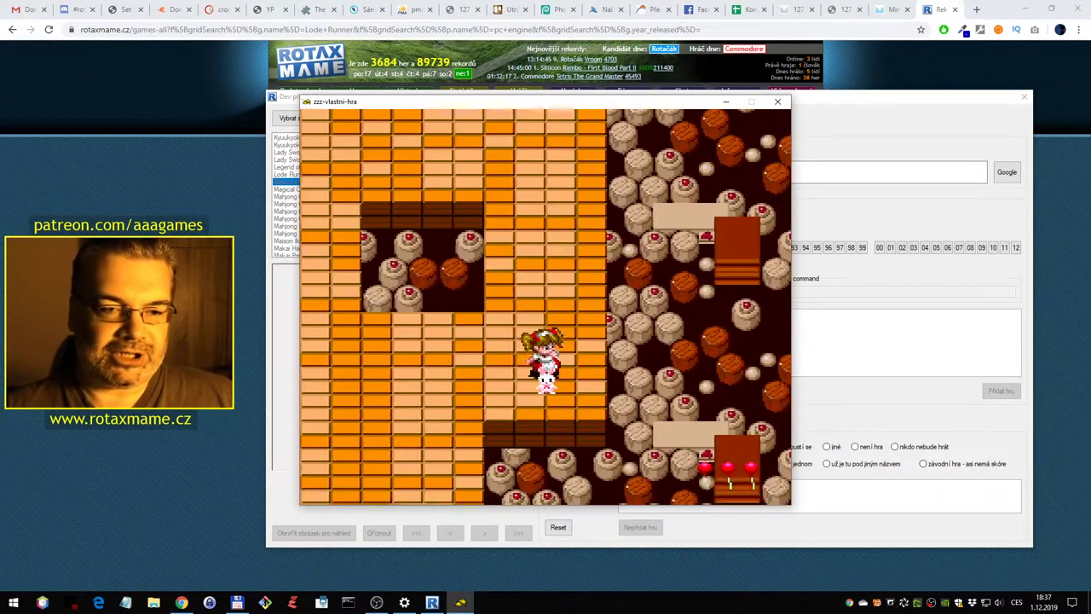
Lead the character up the brick paths of Maerchen Maze, shooting at the enemies along the way
{"action": "key", "text": "Left"}
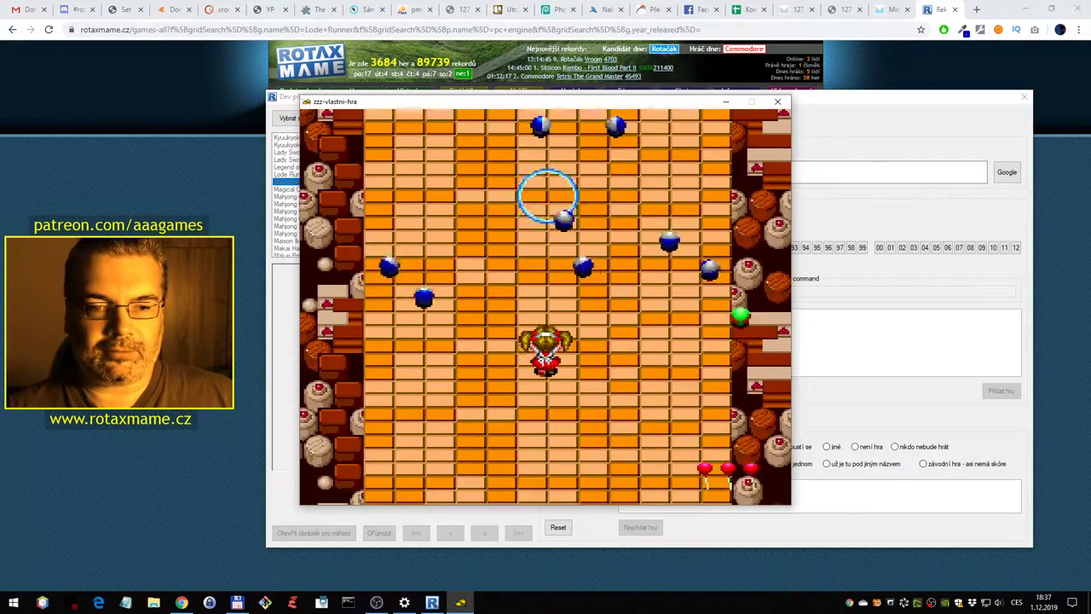
{"action": "key", "text": "Up"}
{"action": "key", "text": "Left"}
{"action": "key", "text": "space"}
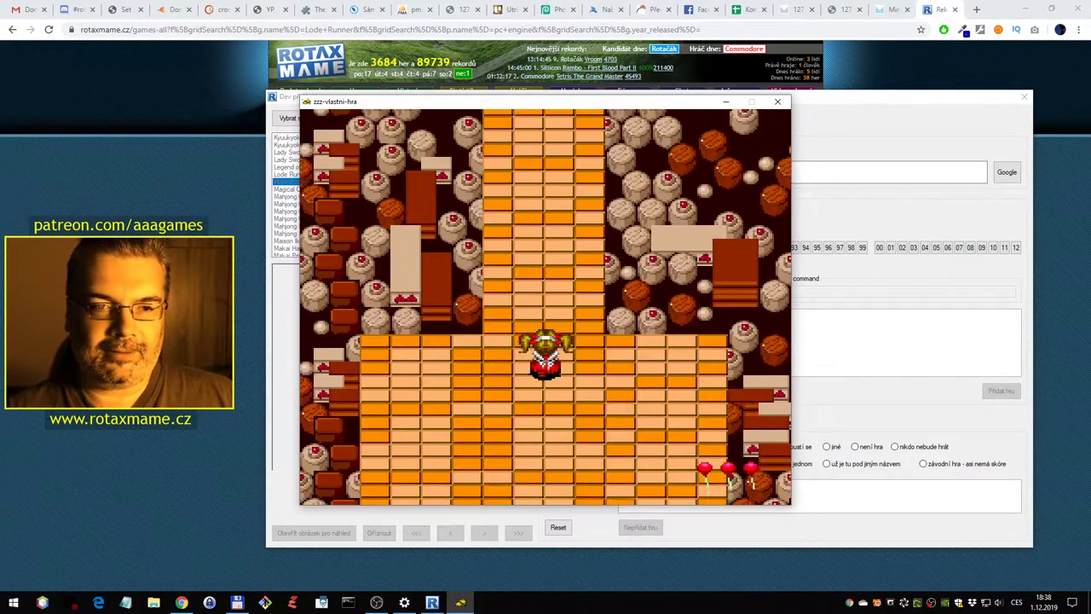
{"action": "key", "text": "Up"}
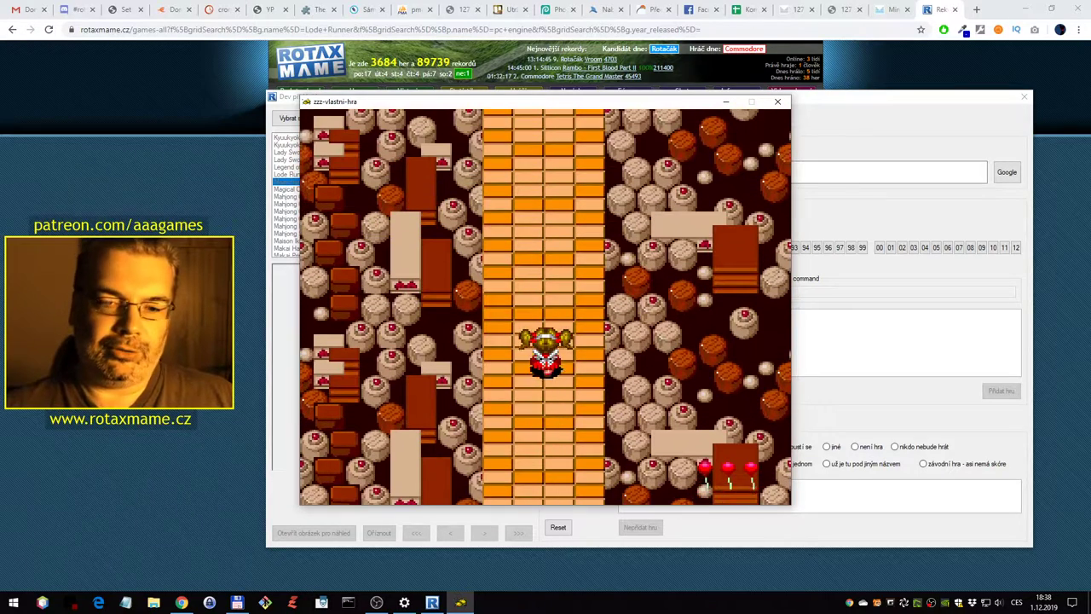
{"action": "key", "text": "Up"}
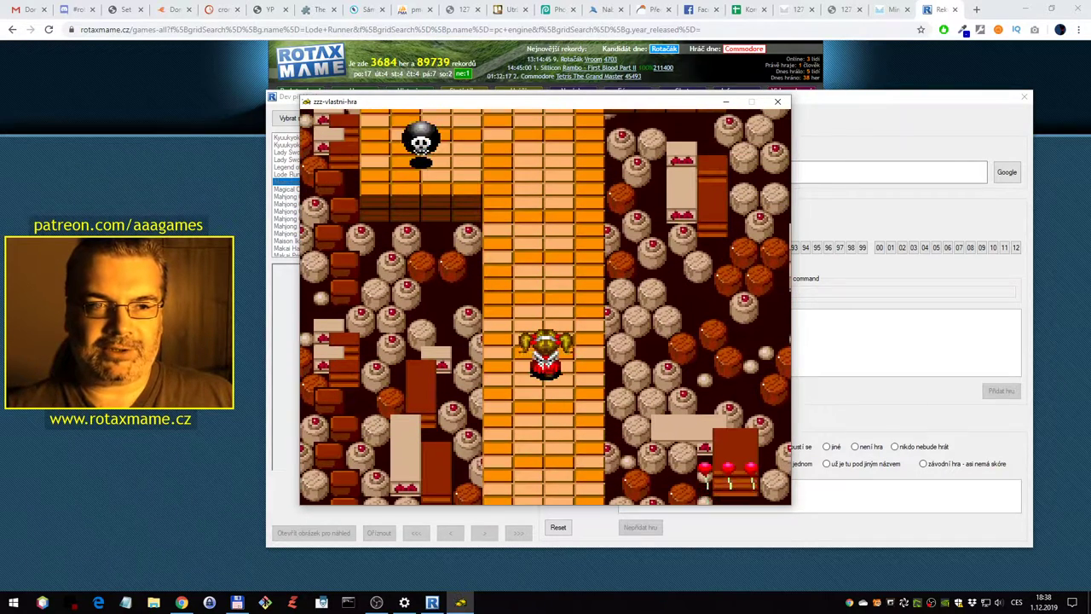
{"action": "key", "text": "Up"}
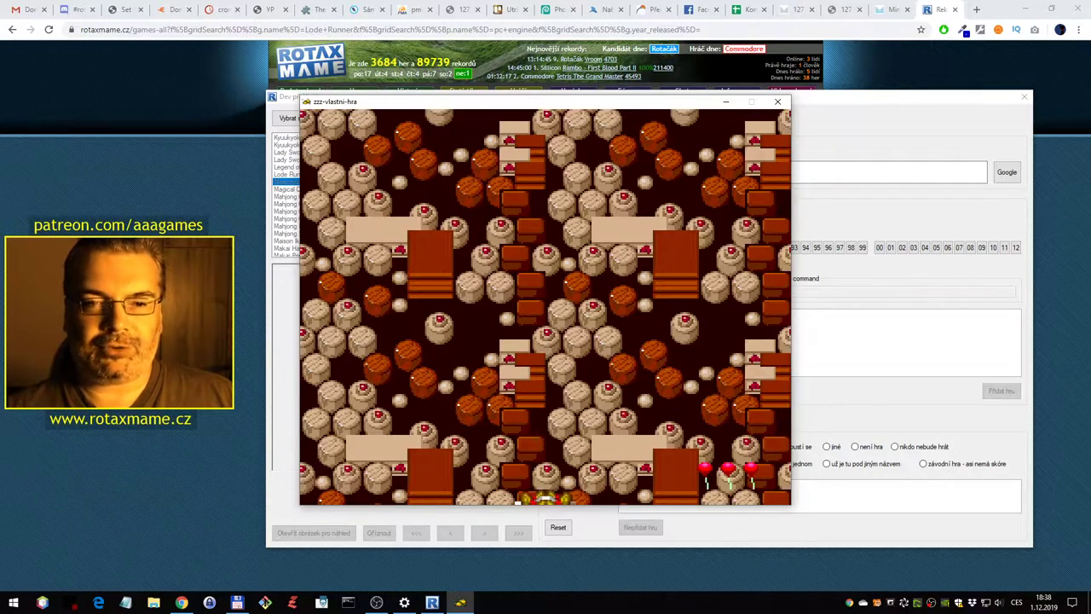
{"action": "key", "text": "Up"}
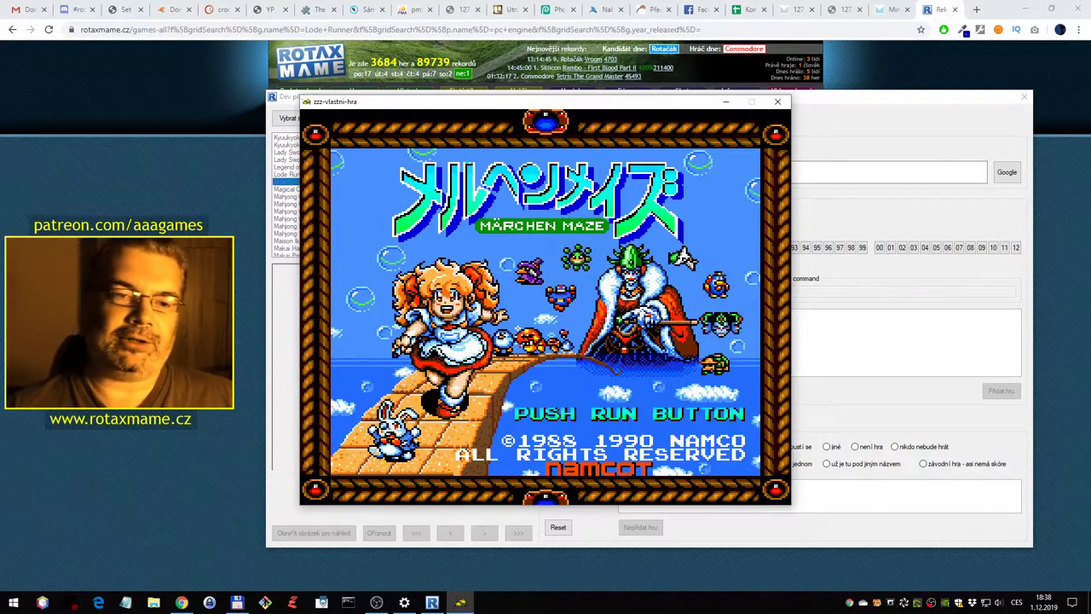
Quit Maerchen Maze and reject it with the reason "nemá skóre"
{"action": "key", "text": "Escape"}
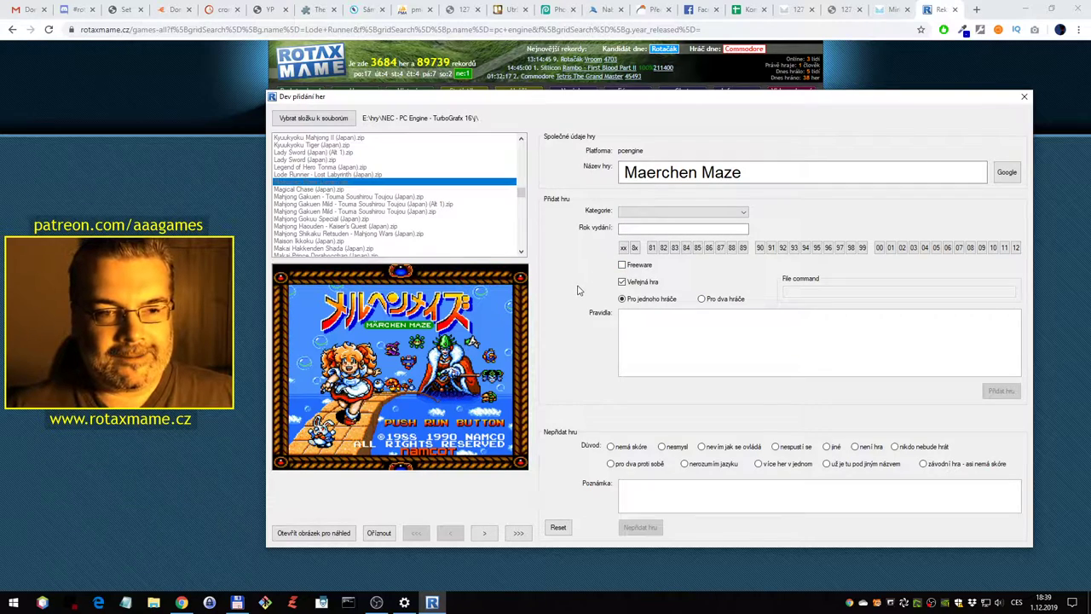
{"action": "left_click", "coordinate": [641, 450]}
{"action": "left_click", "coordinate": [639, 528]}
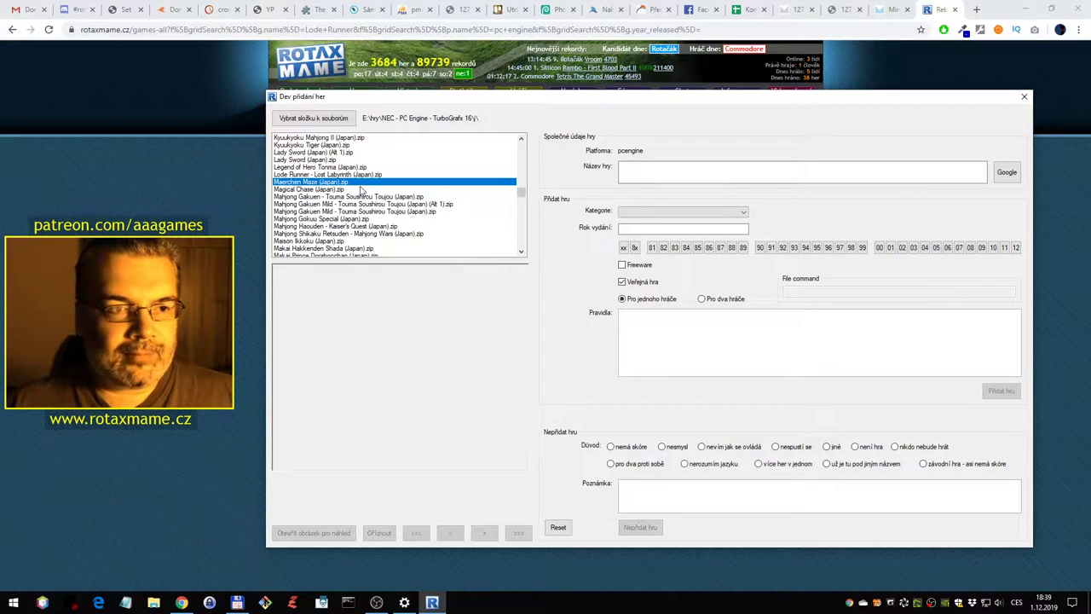
Launch Magical Chase (Japan).zip, start a game on the らくらく difficulty, play part of the first stage and quit
{"action": "double_click", "coordinate": [362, 189]}
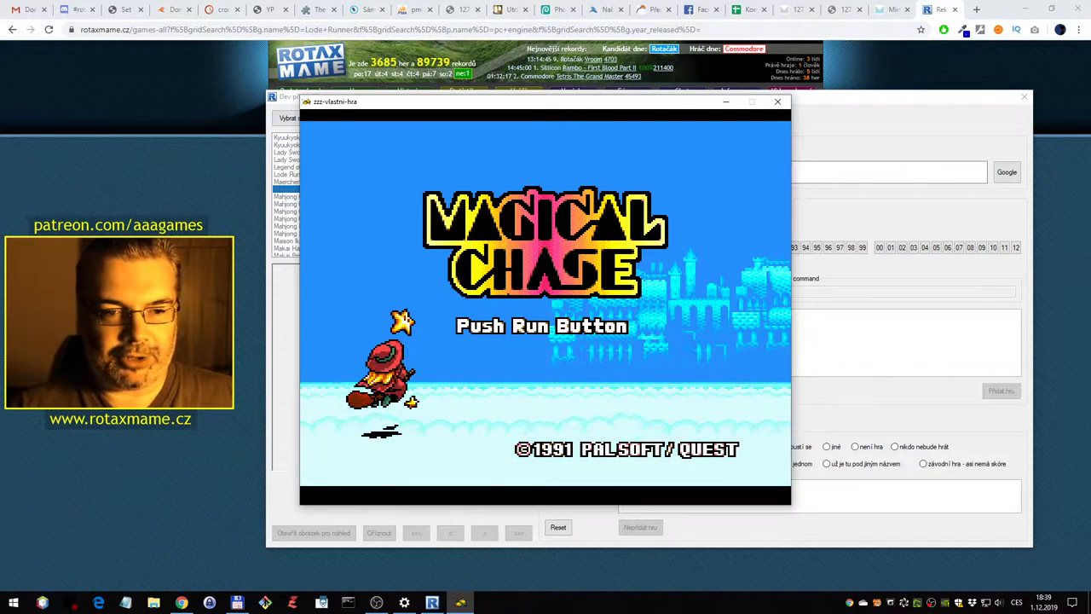
{"action": "key", "text": "1"}
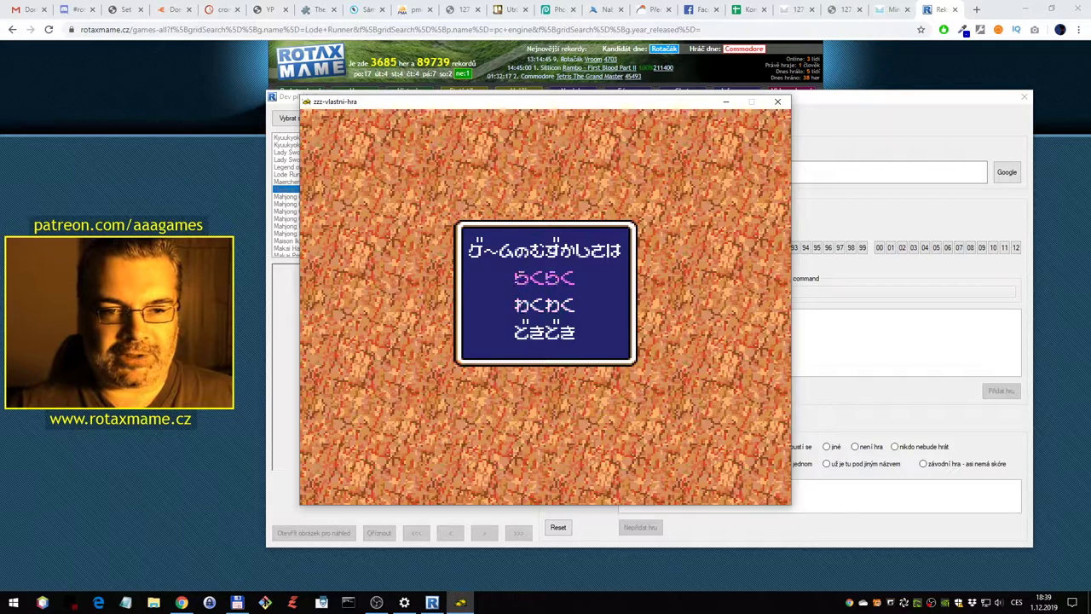
{"action": "key", "text": "ctrl"}
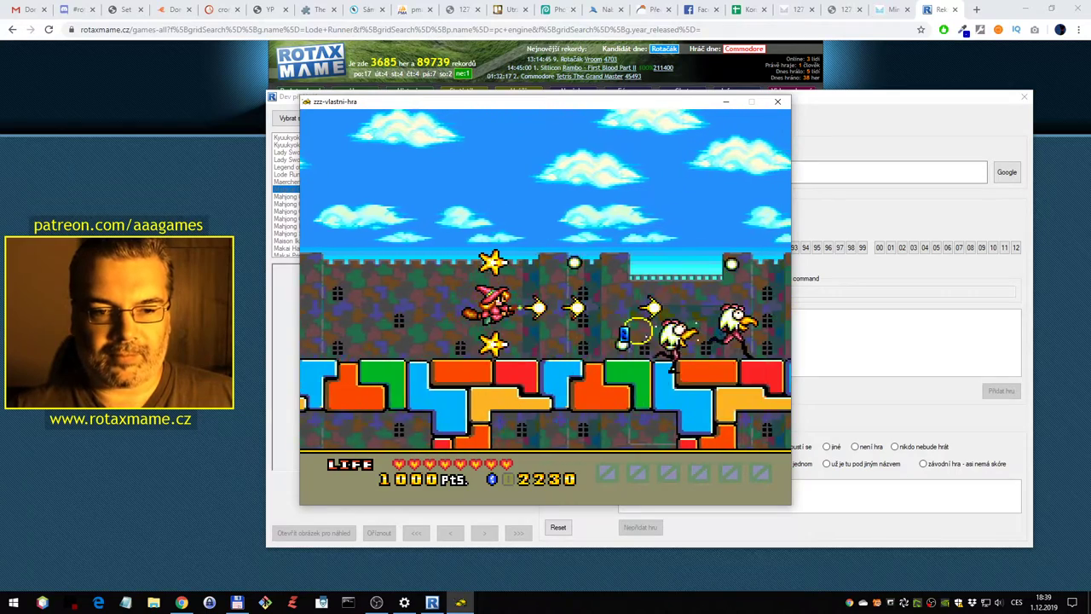
{"action": "key", "text": "Escape"}
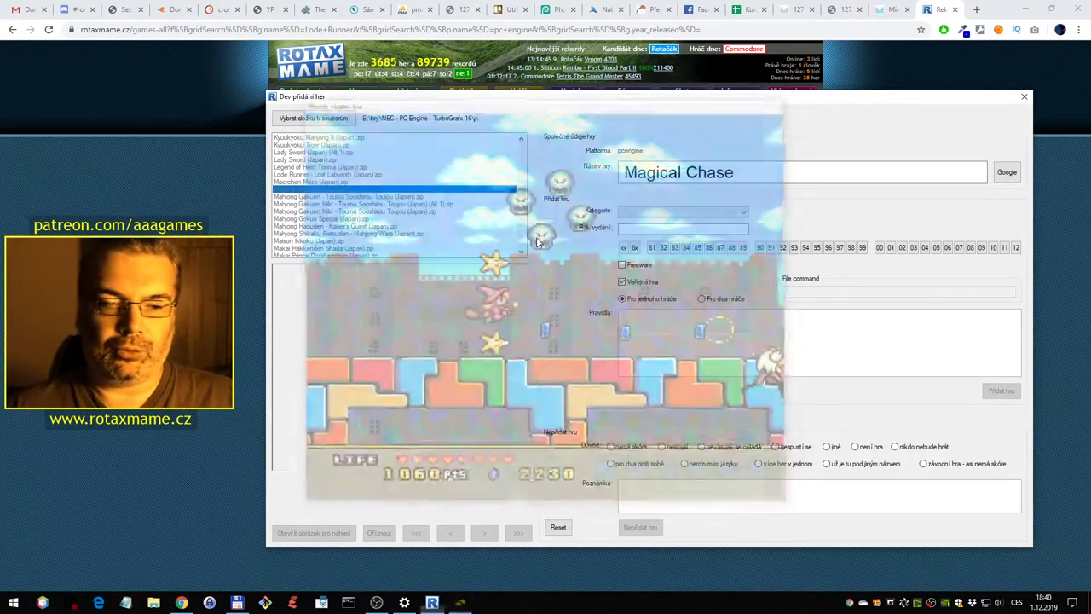
Google Magical Chase, copy its title from the results and filter the Rotaxmame PC Engine game list by it
{"action": "left_click", "coordinate": [999, 175]}
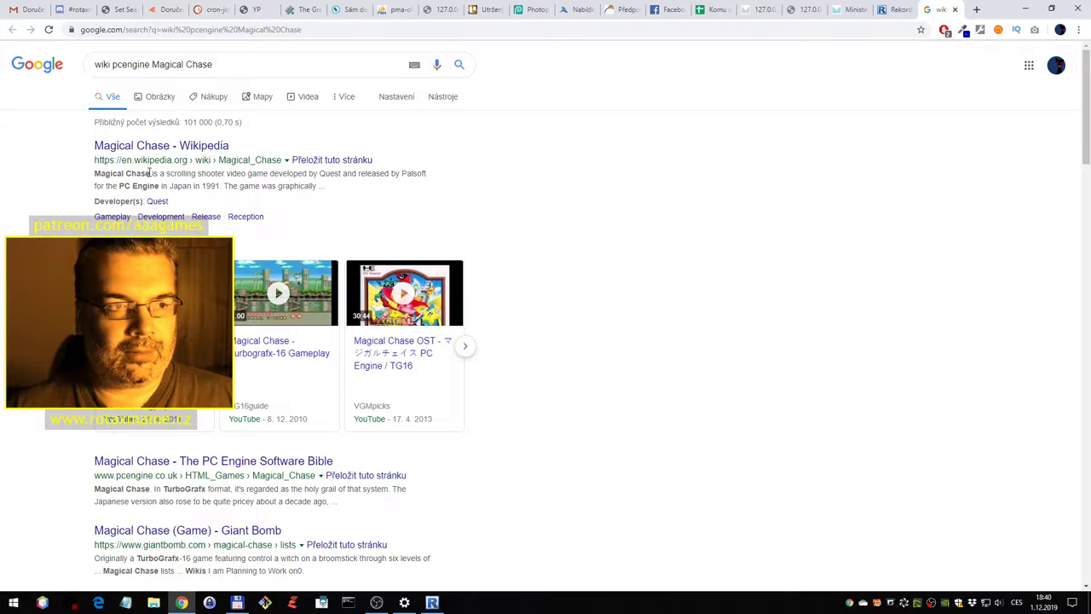
{"action": "left_click_drag", "start_coordinate": [150, 172], "coordinate": [114, 173]}
{"action": "key", "text": "ctrl+c"}
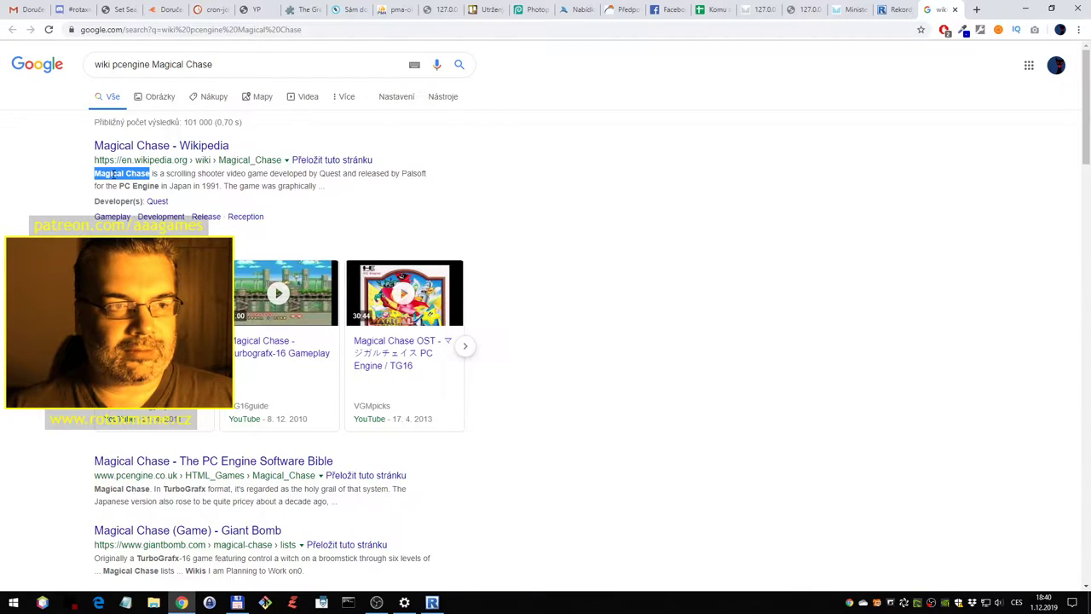
{"action": "left_click", "coordinate": [955, 10]}
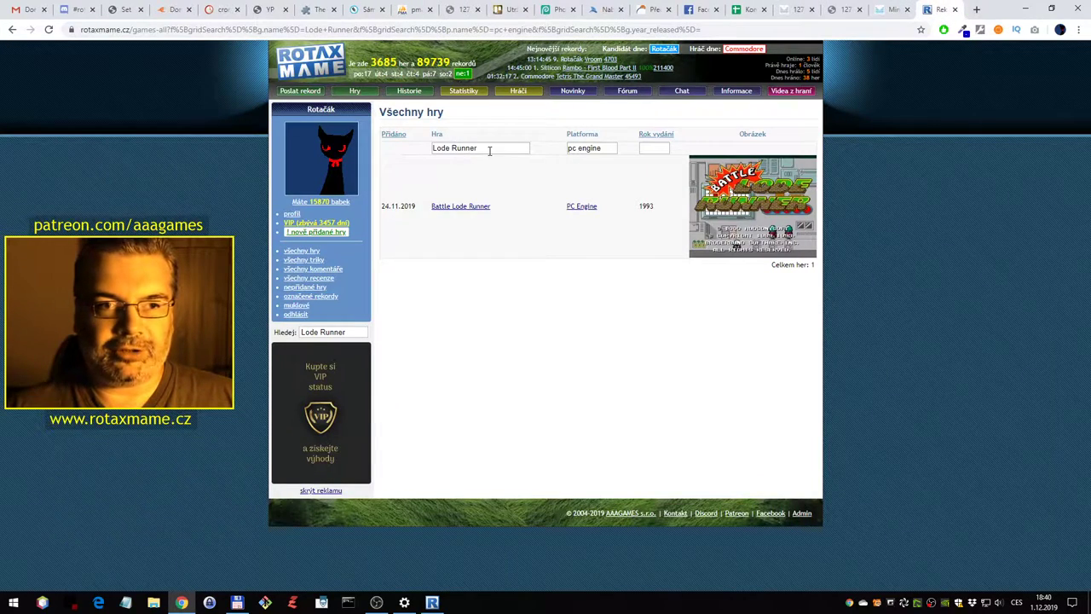
{"action": "triple_click", "coordinate": [489, 150]}
{"action": "key", "text": "ctrl+v"}
{"action": "key", "text": "Return"}
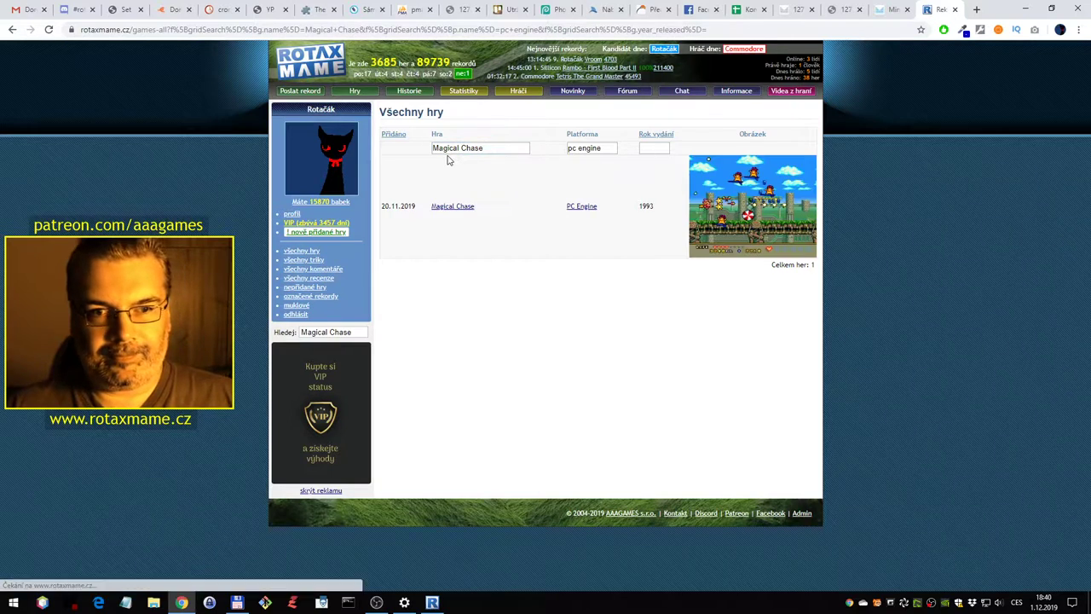
Return to the game-adding form, reset the Magical Chase entry and skip the Mahjong titles to select Maison Ikkoku (Japan).zip
{"action": "left_click", "coordinate": [432, 602]}
{"action": "left_click", "coordinate": [558, 527]}
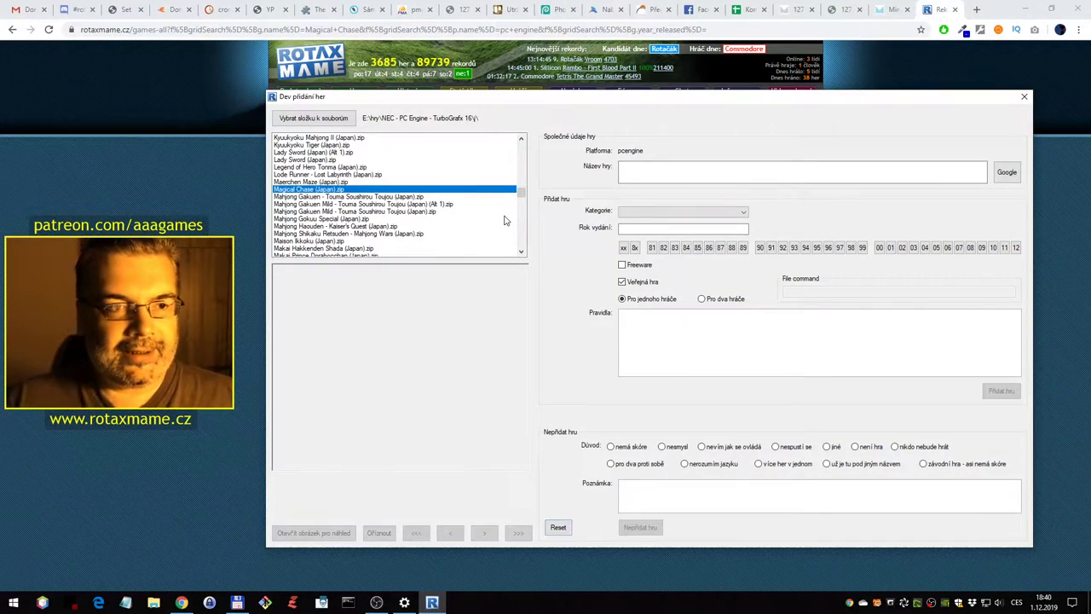
{"action": "left_click", "coordinate": [422, 204]}
{"action": "scroll", "coordinate": [422, 208], "scroll_direction": "down", "scroll_amount": 3}
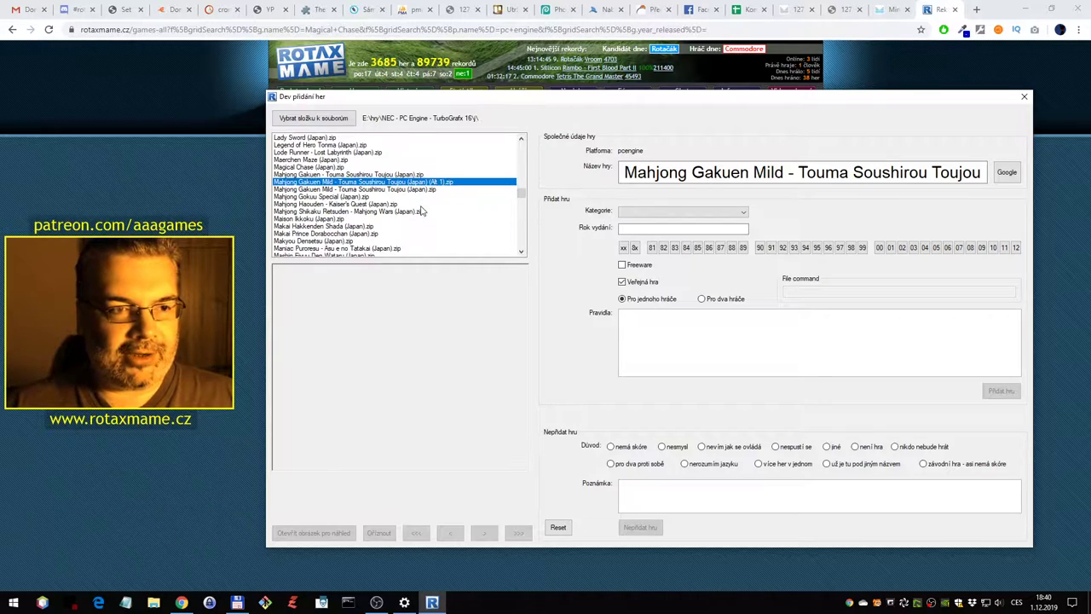
{"action": "left_click", "coordinate": [340, 168]}
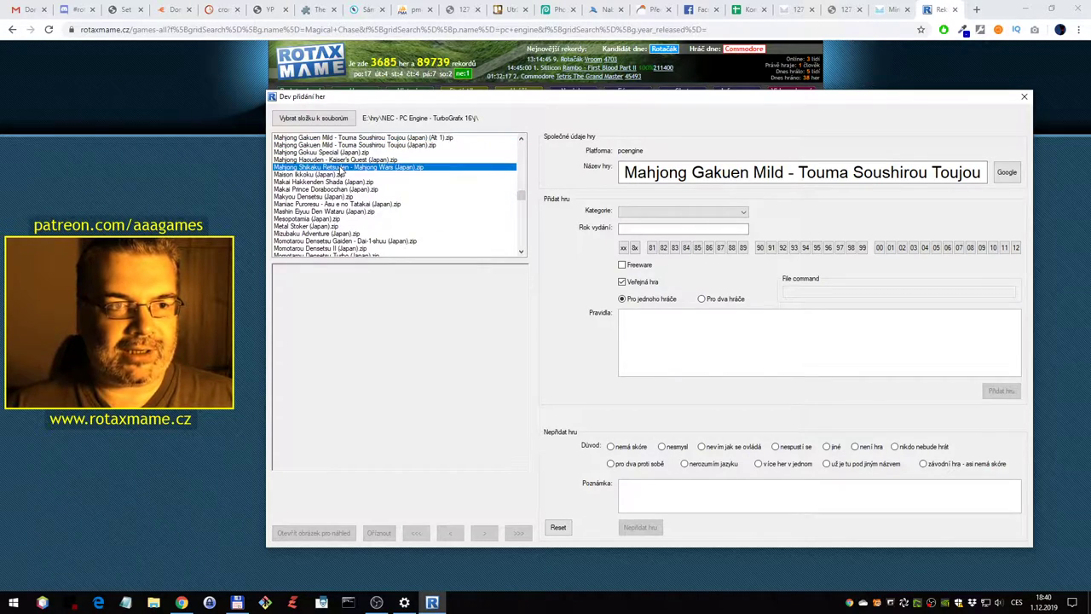
{"action": "left_click", "coordinate": [349, 175]}
{"action": "scroll", "coordinate": [388, 192], "scroll_direction": "down", "scroll_amount": 2}
{"action": "scroll", "coordinate": [384, 192], "scroll_direction": "up", "scroll_amount": 2}
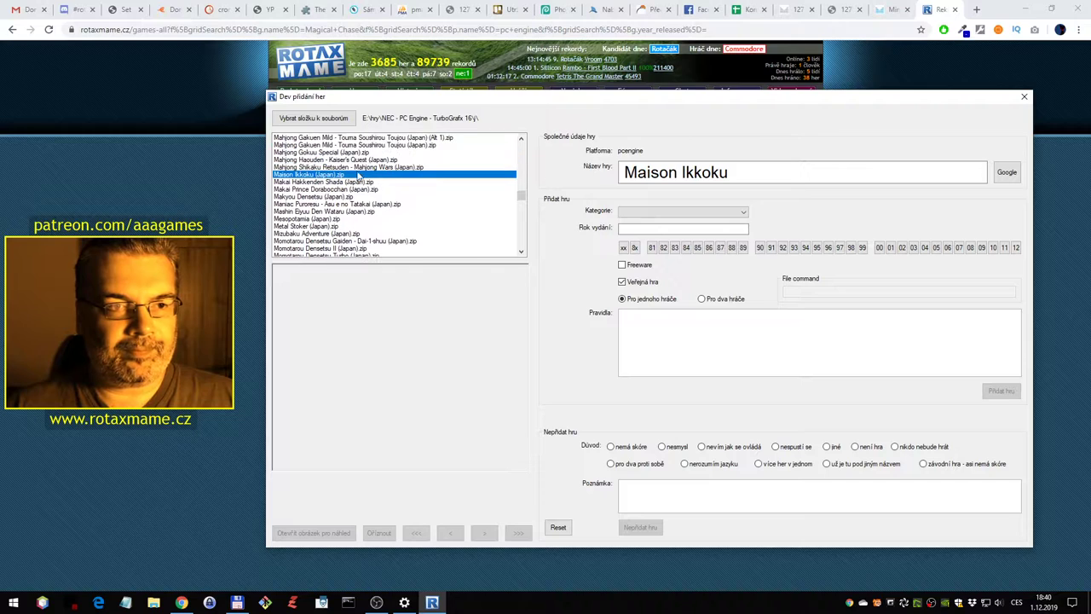
Launch Maison Ikkoku (Japan).zip, start from the beginning with はじめから and look at the room's curtain (カーテン)
{"action": "double_click", "coordinate": [352, 174]}
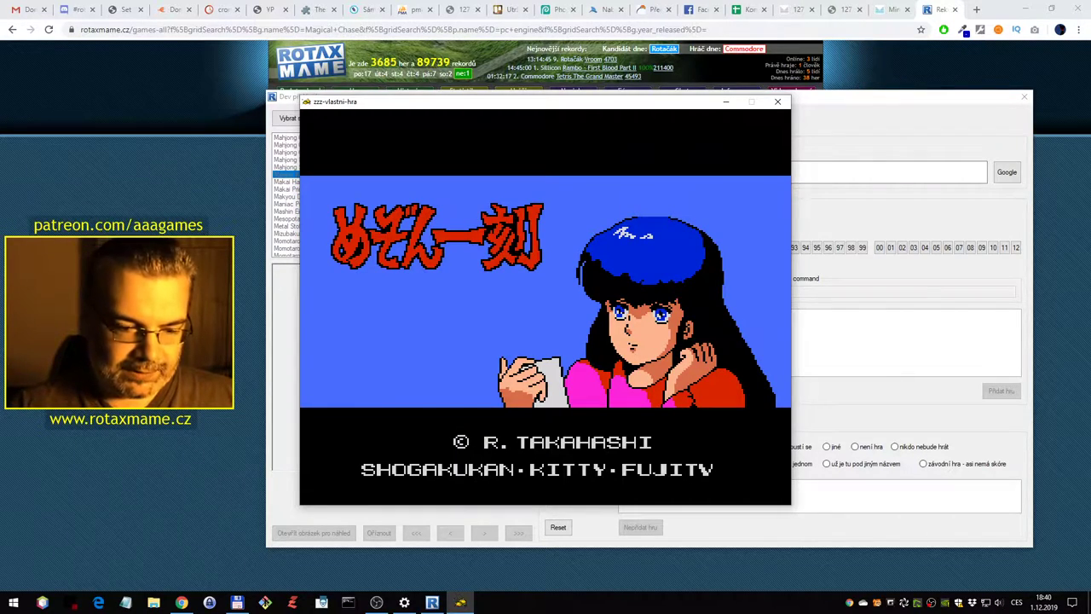
{"action": "key", "text": "Return"}
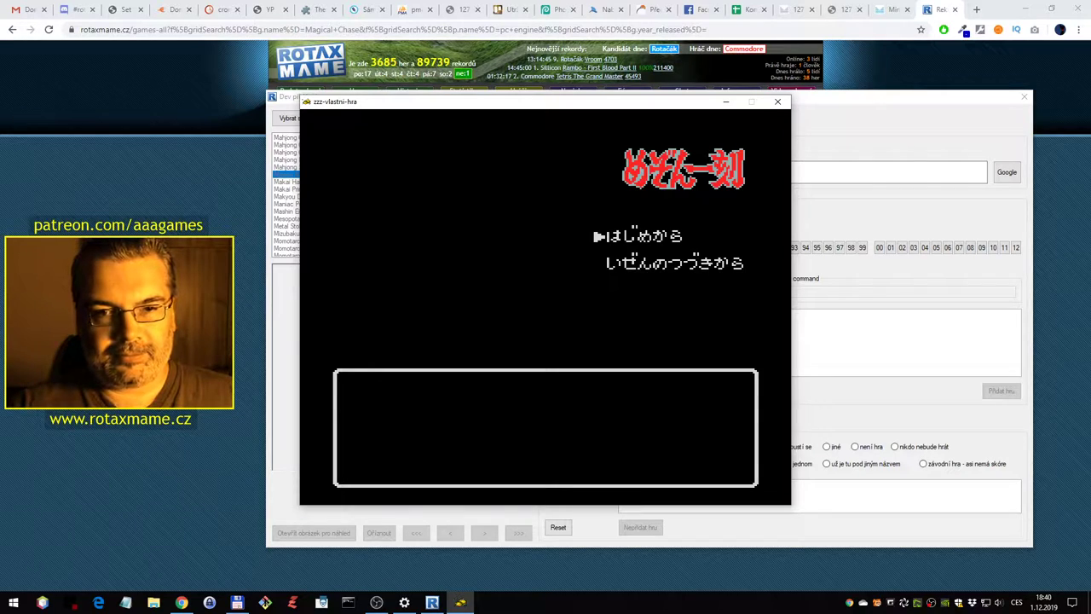
{"action": "key", "text": "Down"}
{"action": "key", "text": "Up"}
{"action": "key", "text": "Return"}
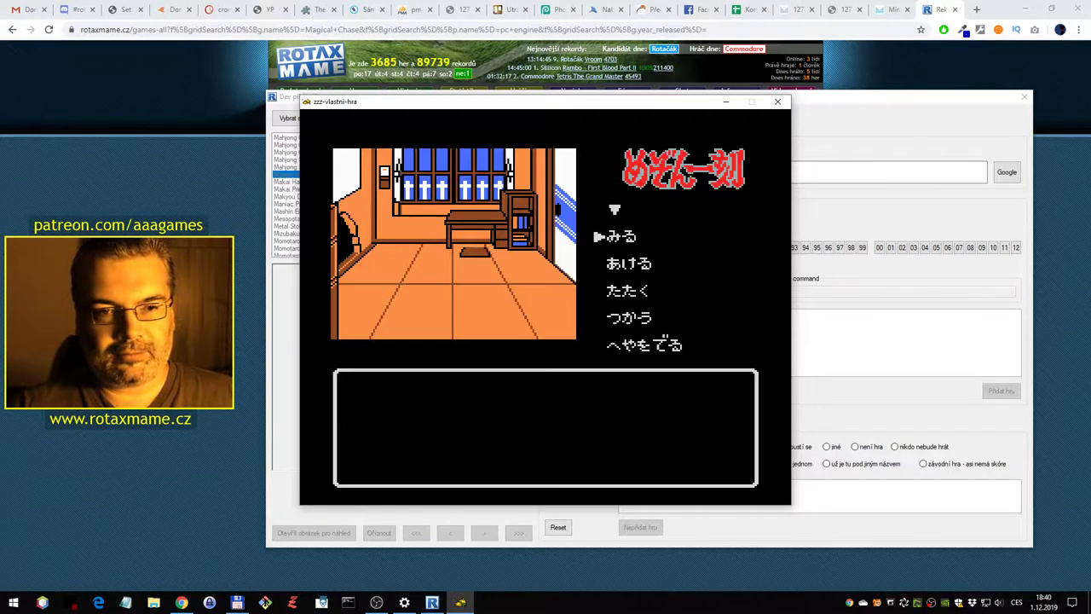
{"action": "key", "text": "Return"}
{"action": "key", "text": "Return"}
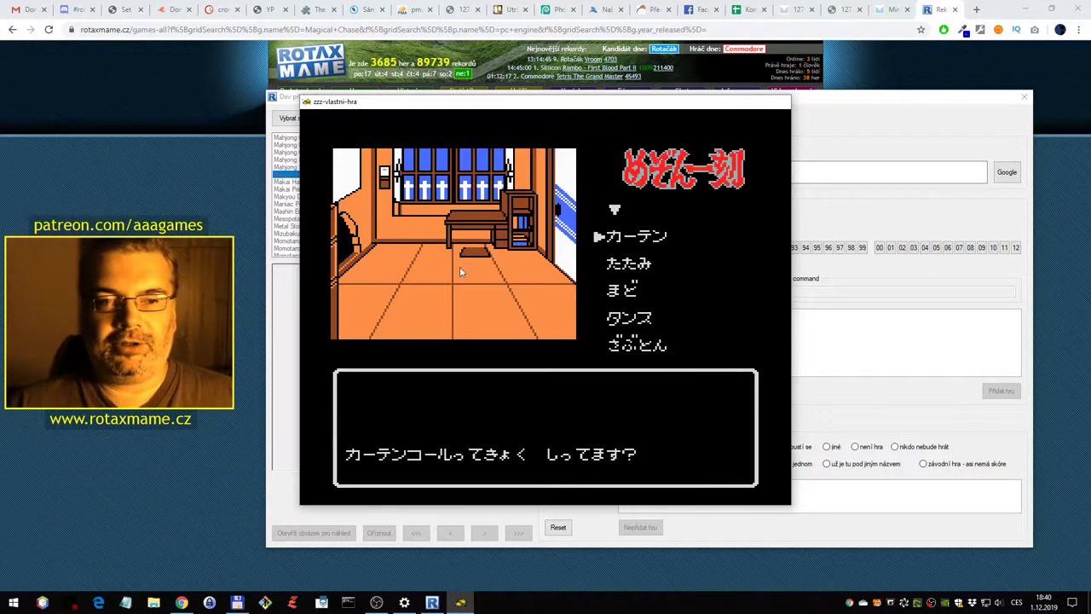
Quit Maison Ikkoku and reject it with the reason "nerozumím jazyku"
{"action": "key", "text": "Escape"}
{"action": "left_click", "coordinate": [715, 468]}
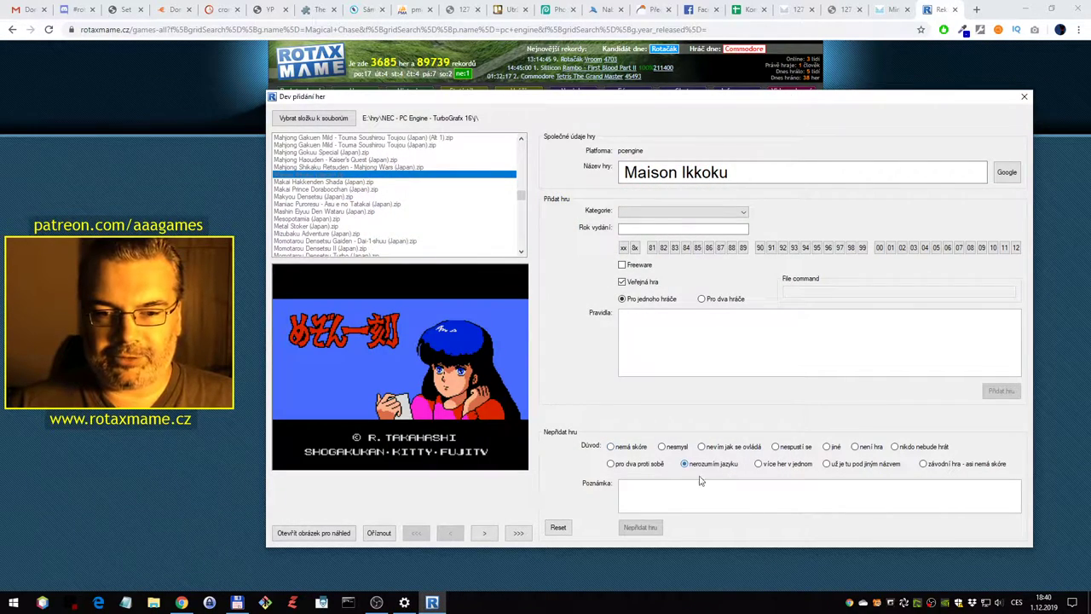
{"action": "left_click", "coordinate": [640, 527]}
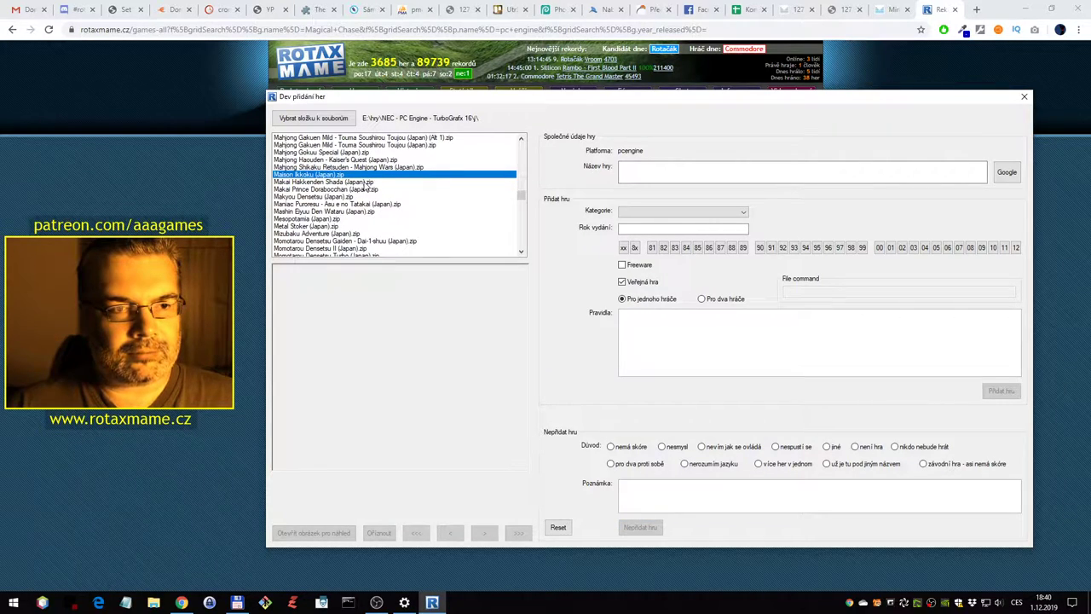
Launch Makai Hakkenden Shada (Japan).zip, start a game, walk down through the village and talk to a villager
{"action": "double_click", "coordinate": [367, 181]}
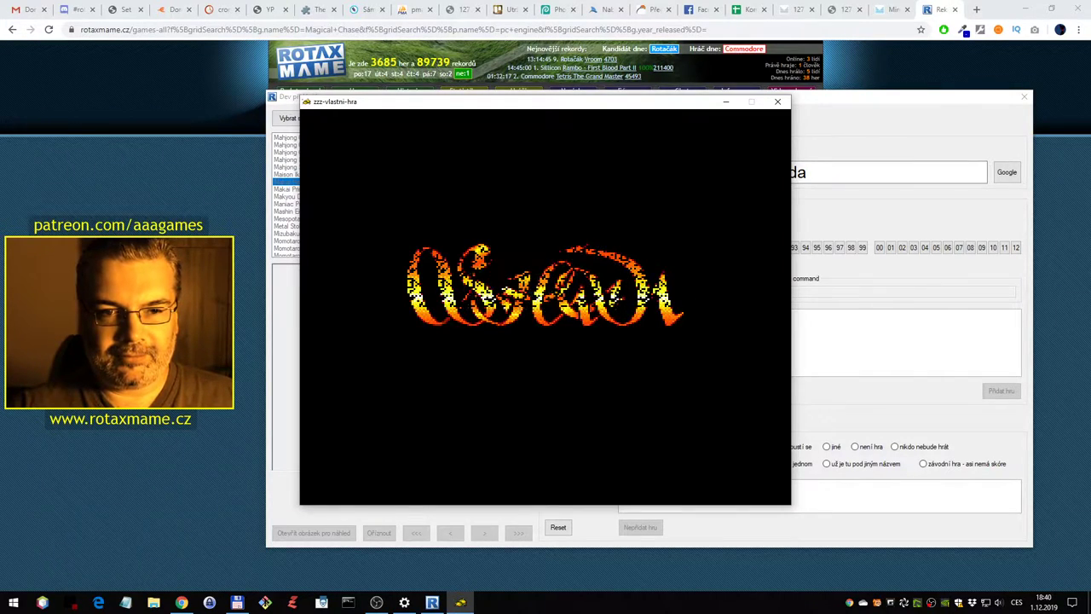
{"action": "key", "text": "1"}
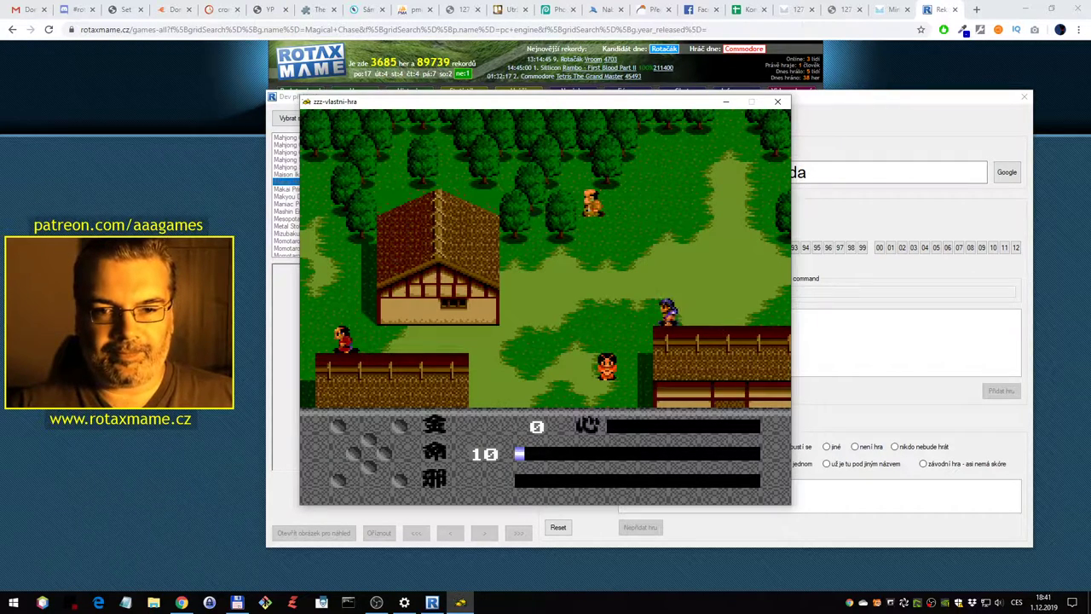
{"action": "key", "text": "ctrl"}
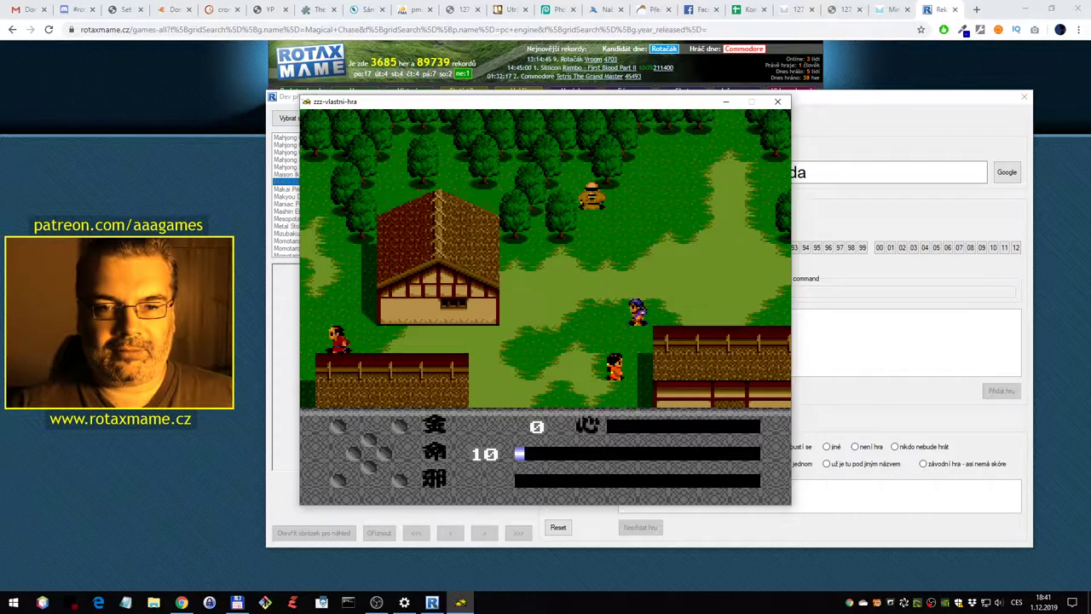
{"action": "key", "text": "Up"}
{"action": "key", "text": "Left"}
{"action": "key", "text": "Down"}
{"action": "key", "text": "Left"}
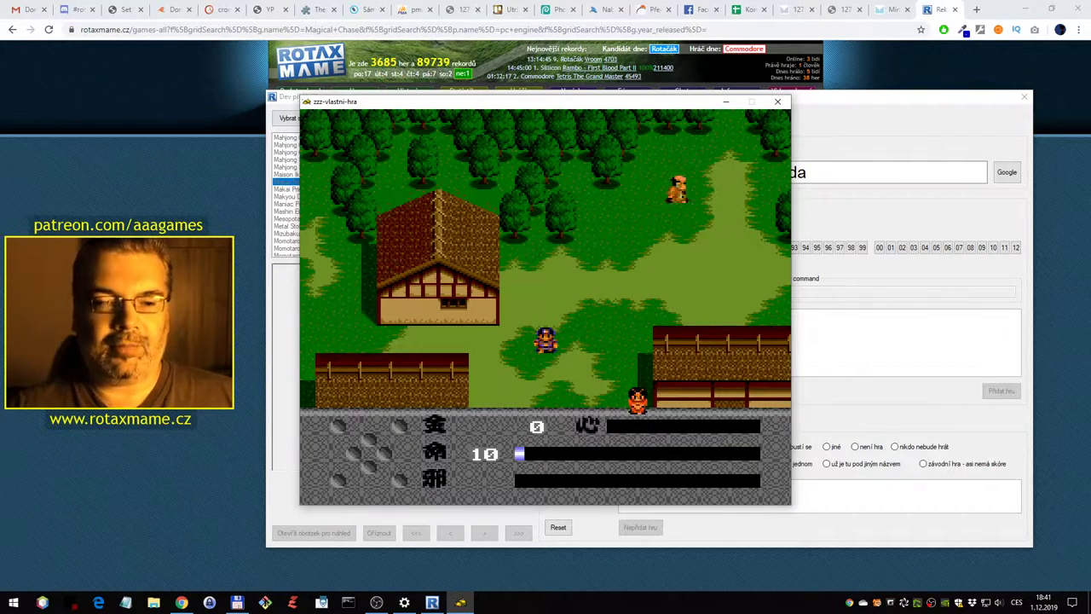
{"action": "key", "text": "Left"}
{"action": "key", "text": "Right"}
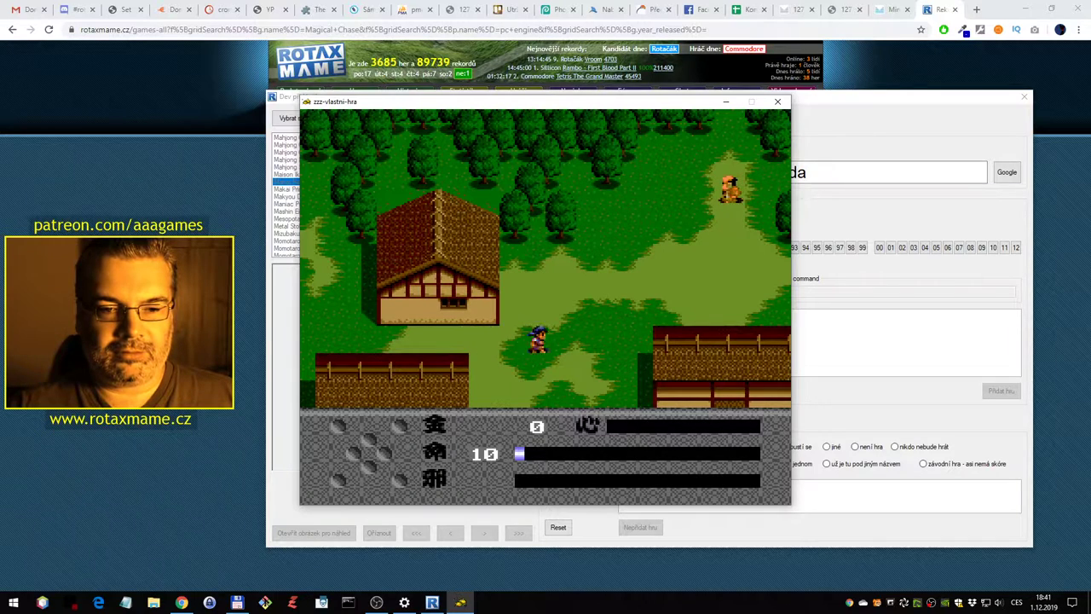
{"action": "key", "text": "Down"}
{"action": "key", "text": "Down"}
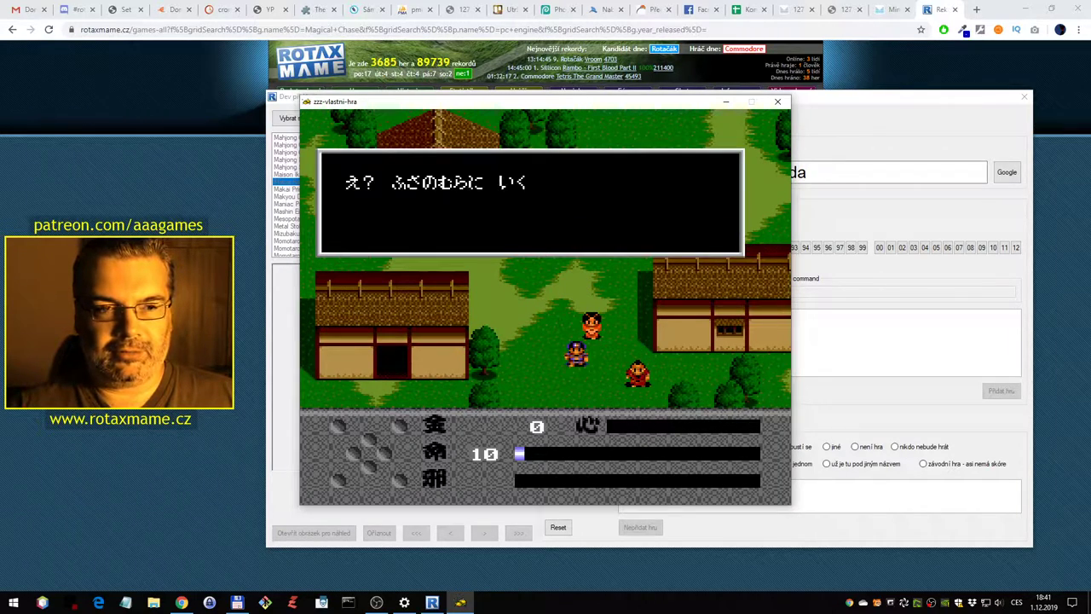
{"action": "key", "text": "ctrl"}
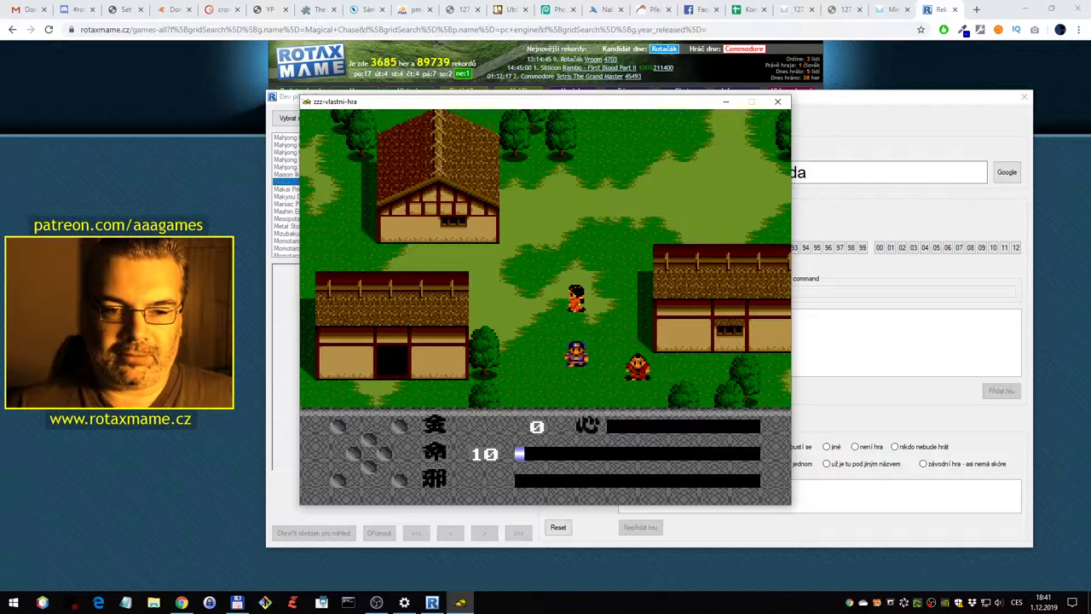
Close Makai Hakkenden Shada and reject it with the reason "nerozumím jazyku"
{"action": "left_click", "coordinate": [778, 102]}
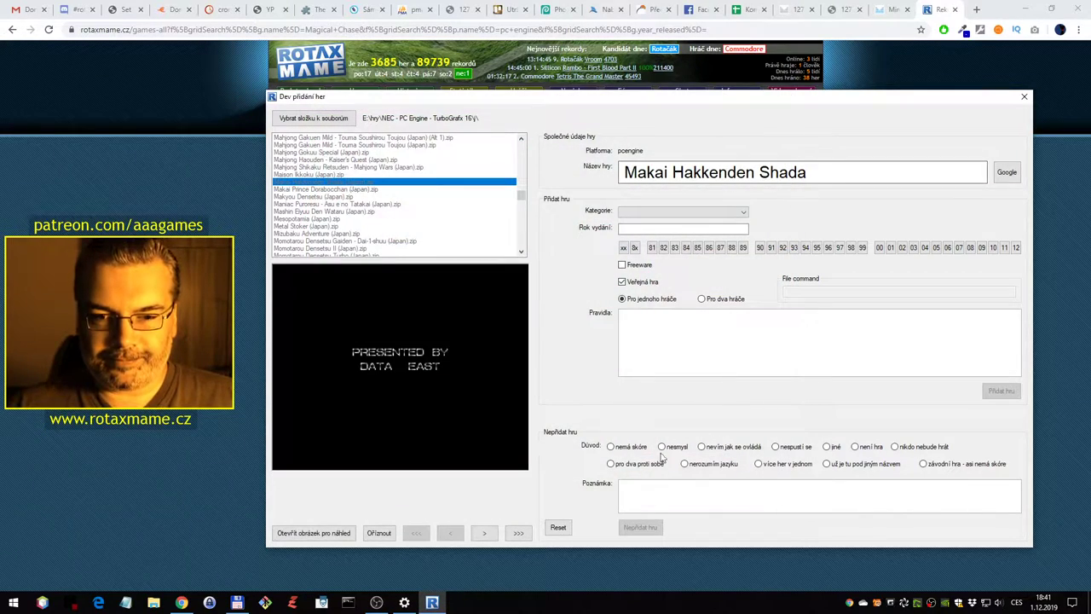
{"action": "left_click", "coordinate": [715, 466]}
{"action": "left_click", "coordinate": [640, 527]}
{"action": "key", "text": "Return"}
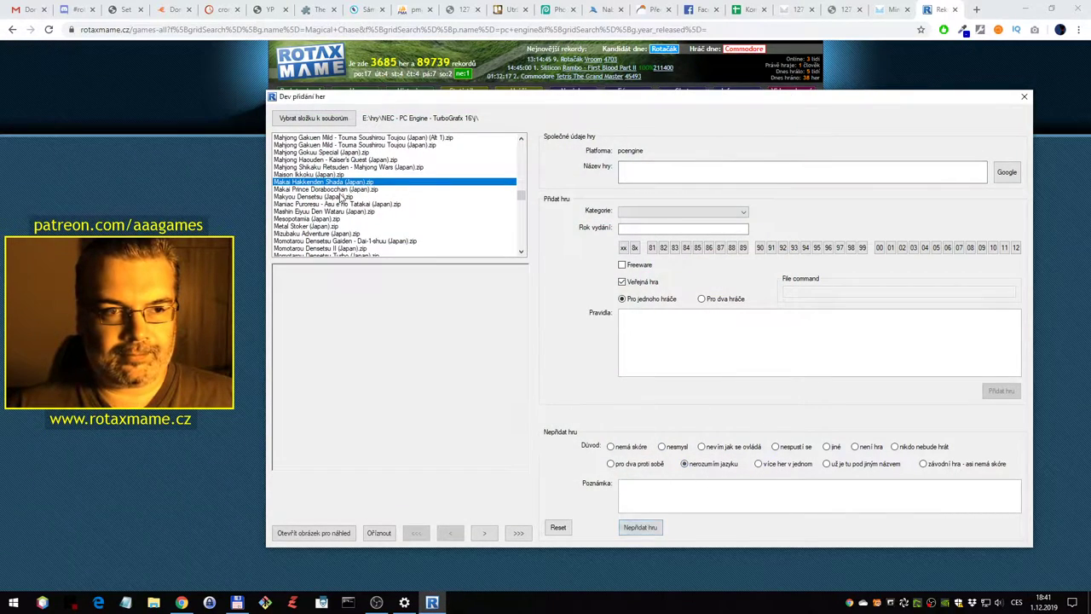
Launch Makai Prince Dorabocchan (Japan).zip and run over the first house's roof, jumping and shooting ahead
{"action": "left_click", "coordinate": [341, 189]}
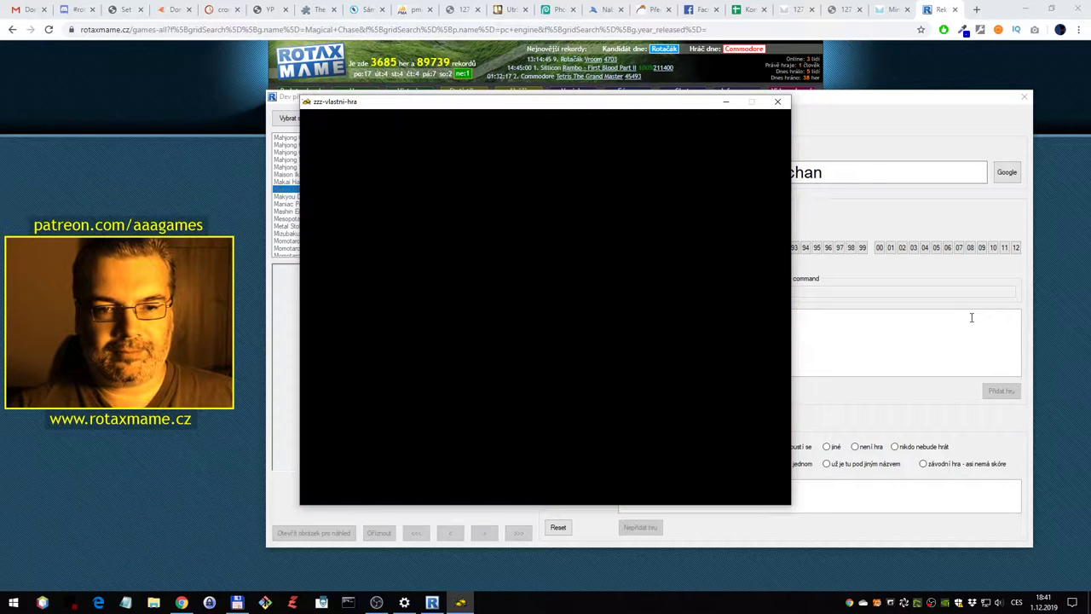
{"action": "key", "text": "Right"}
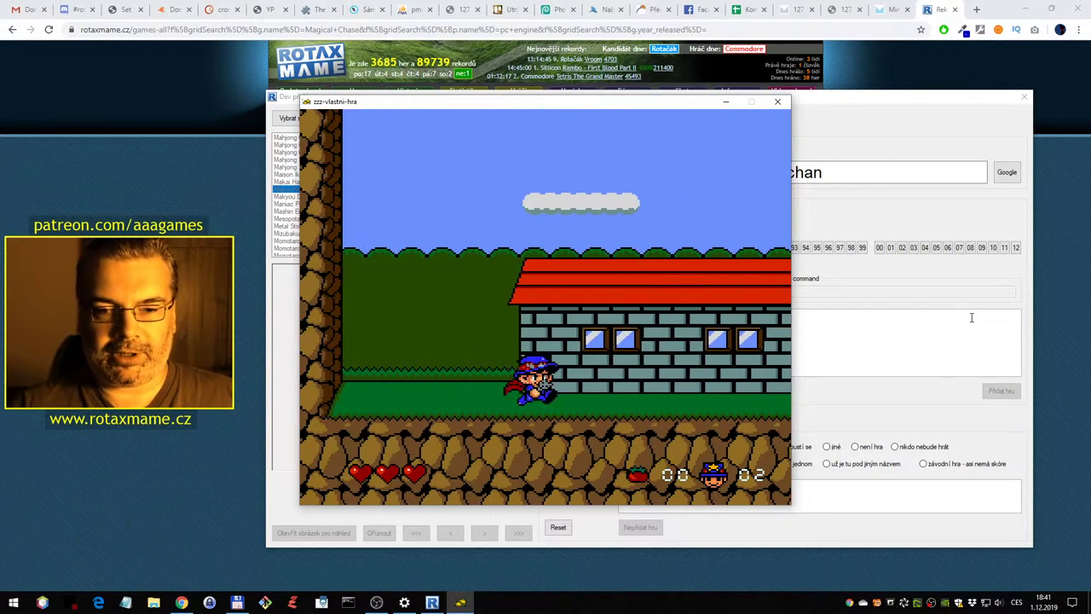
{"action": "key", "text": "ctrl"}
{"action": "key", "text": "Right"}
{"action": "key", "text": "ctrl"}
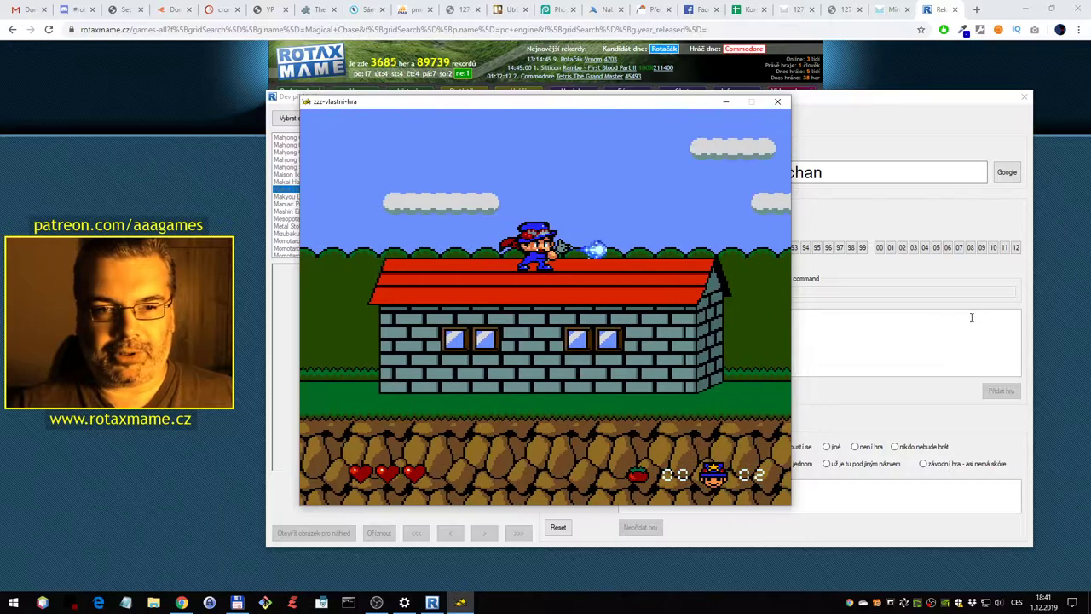
{"action": "key", "text": "ctrl"}
{"action": "key", "text": "Right"}
{"action": "key", "text": "ctrl"}
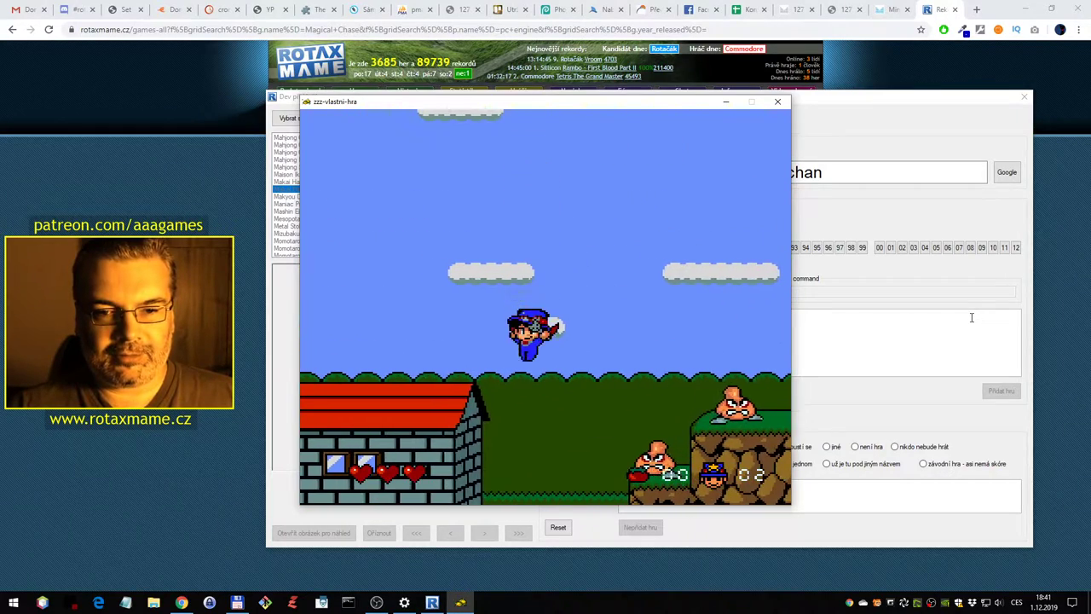
Jump past the mushroom enemies and cross the rocky hills, collecting tomatoes up to the grey creature at the cliff edge
{"action": "key", "text": "Right"}
{"action": "key", "text": "ctrl"}
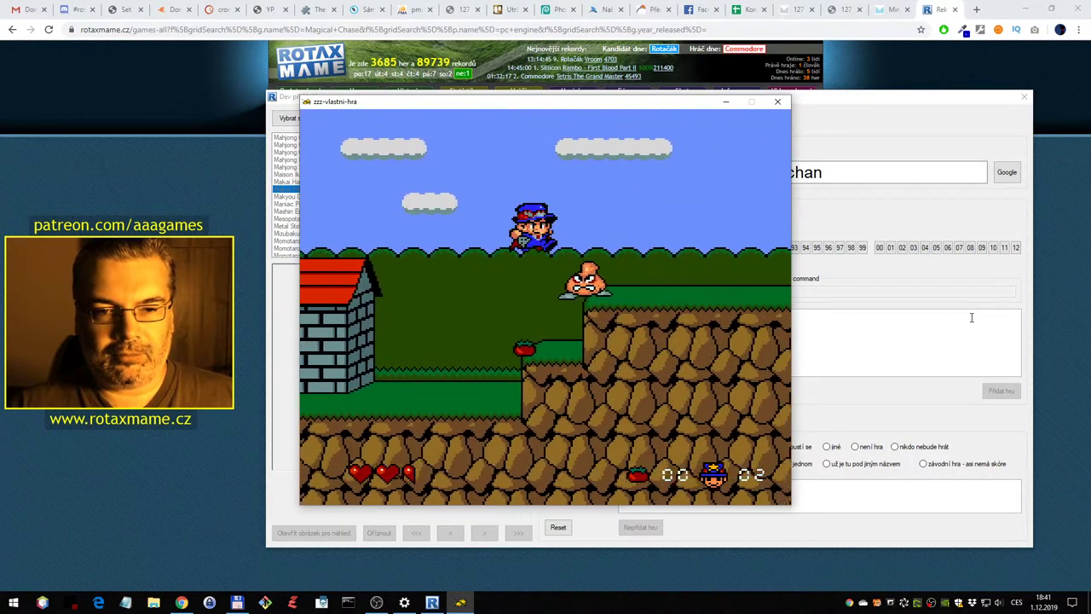
{"action": "key", "text": "Left"}
{"action": "key", "text": "Right"}
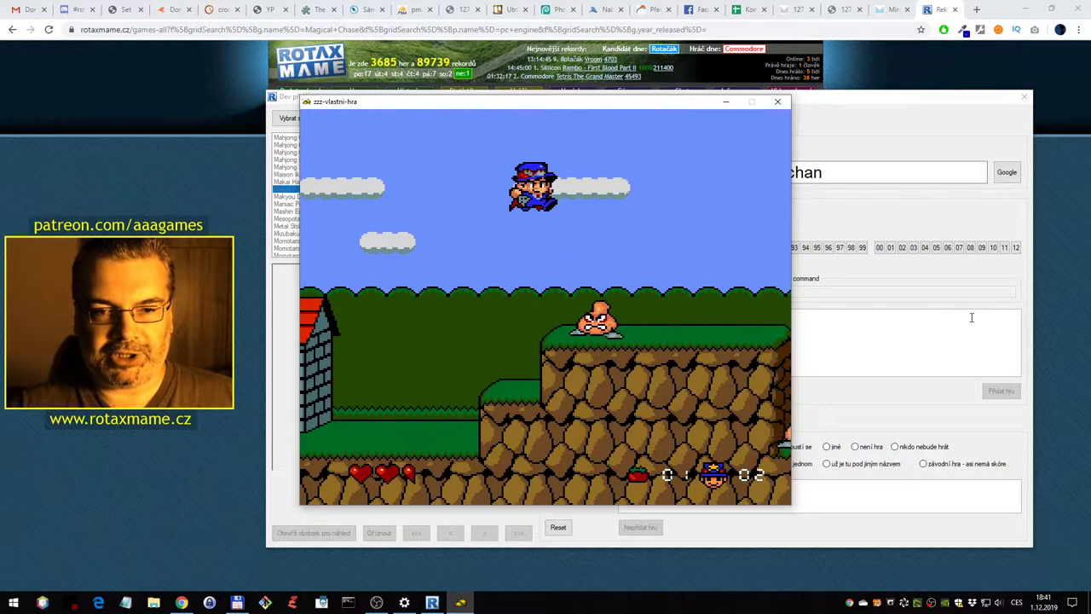
{"action": "key", "text": "Right"}
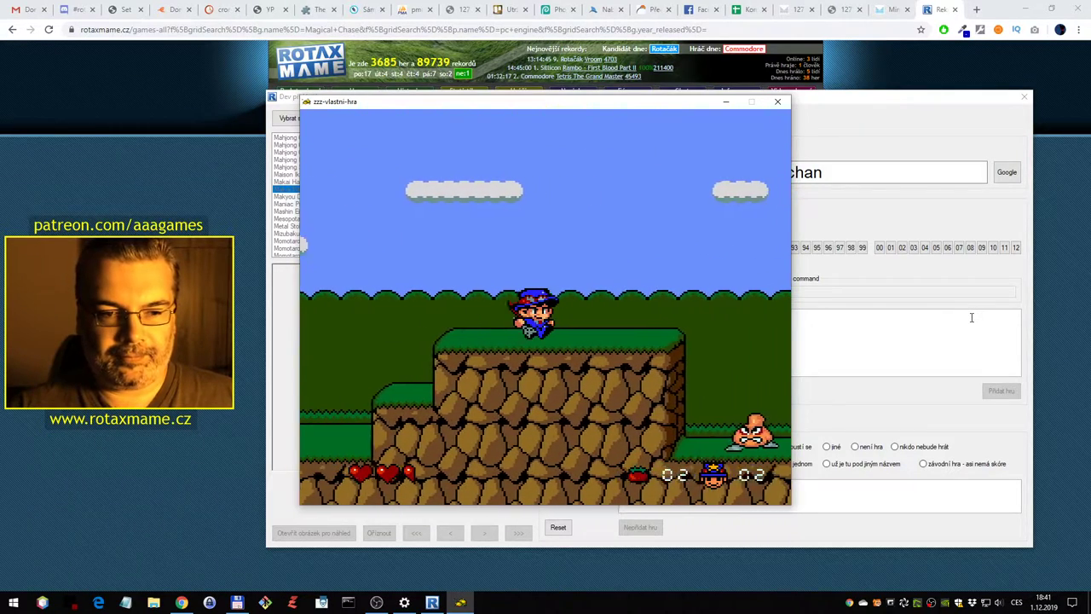
{"action": "key", "text": "Right"}
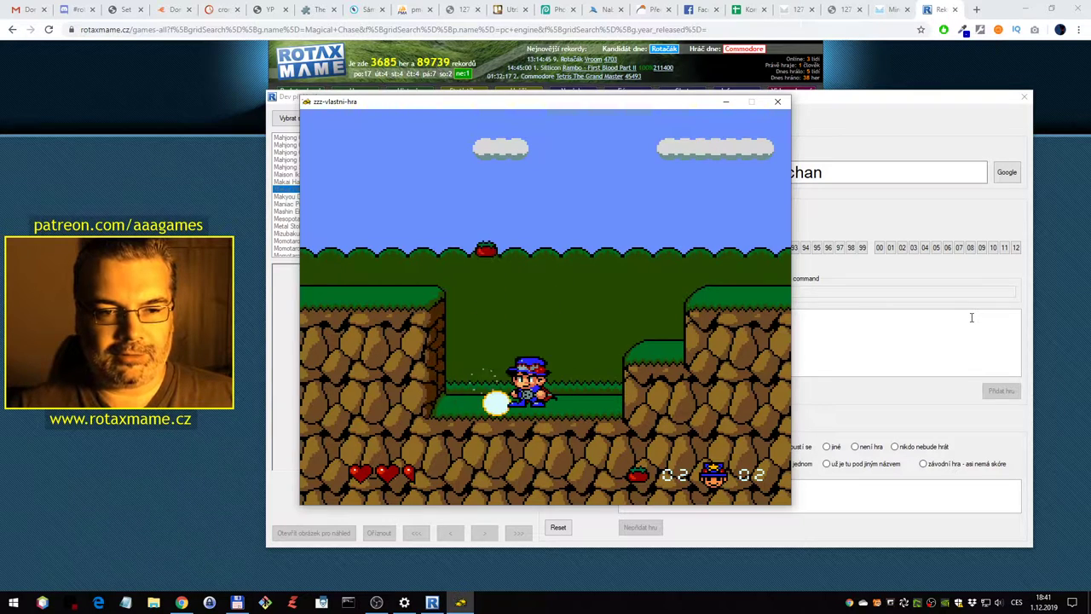
{"action": "key", "text": "Right"}
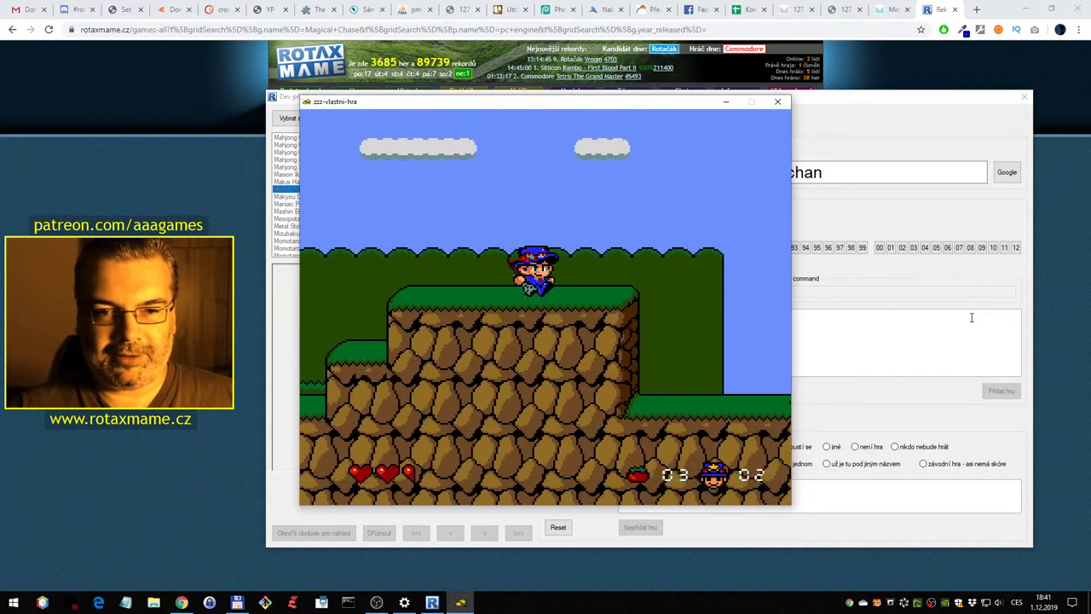
{"action": "key", "text": "Right"}
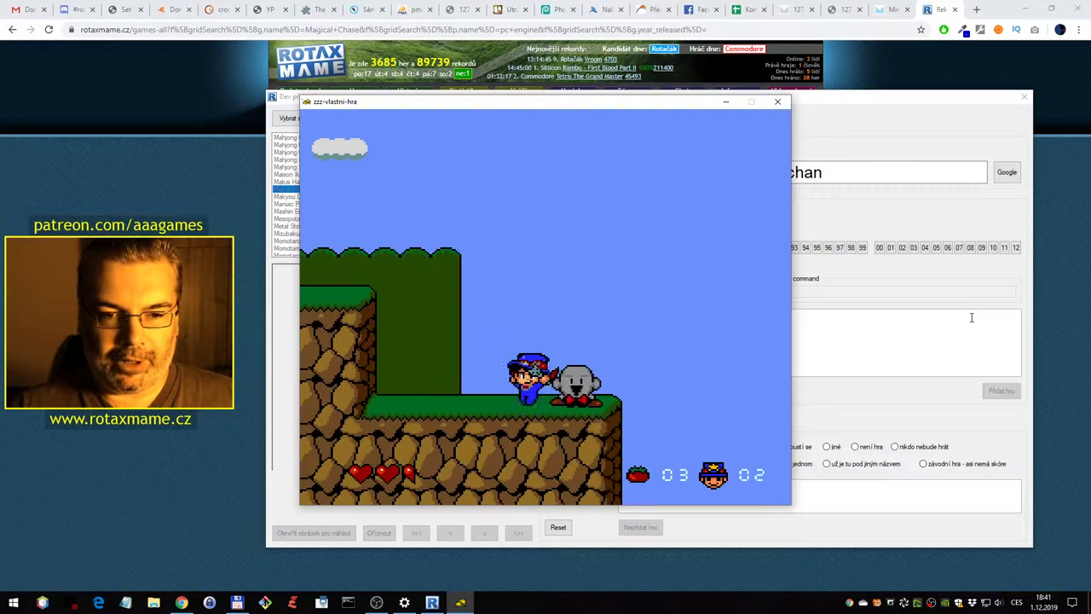
Back away from the grey creature, get past it and leap off the cliff toward the tomato-topped cloud
{"action": "key", "text": "Left"}
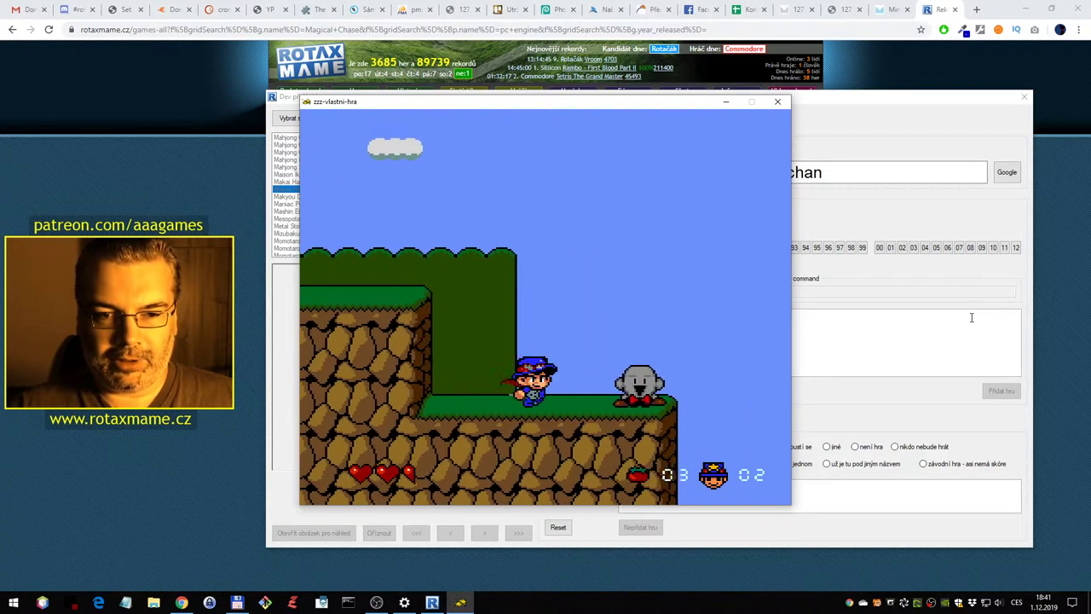
{"action": "key", "text": "Right"}
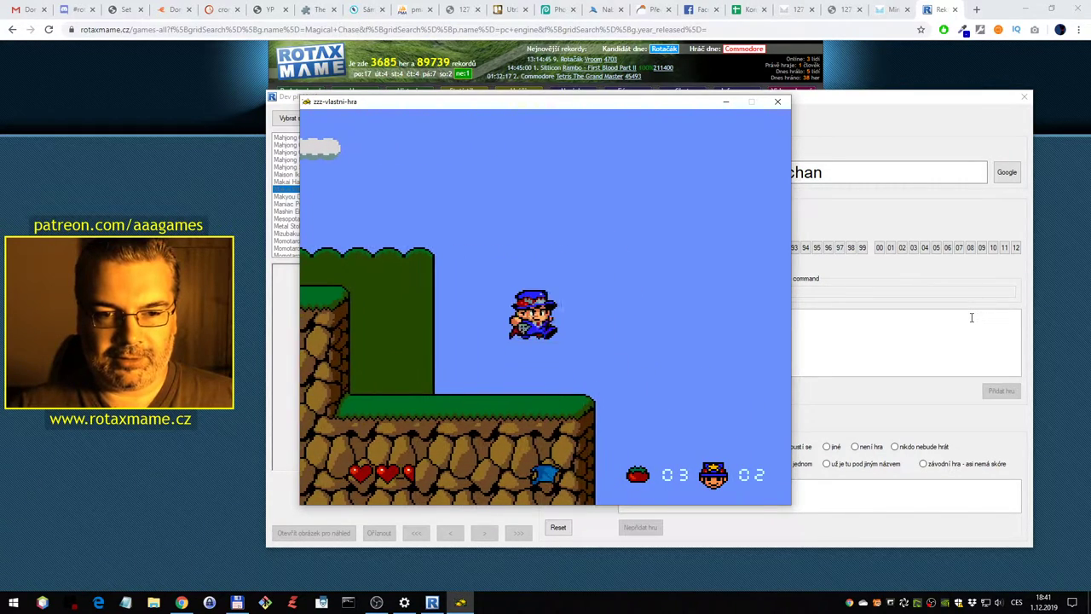
{"action": "key", "text": "Right"}
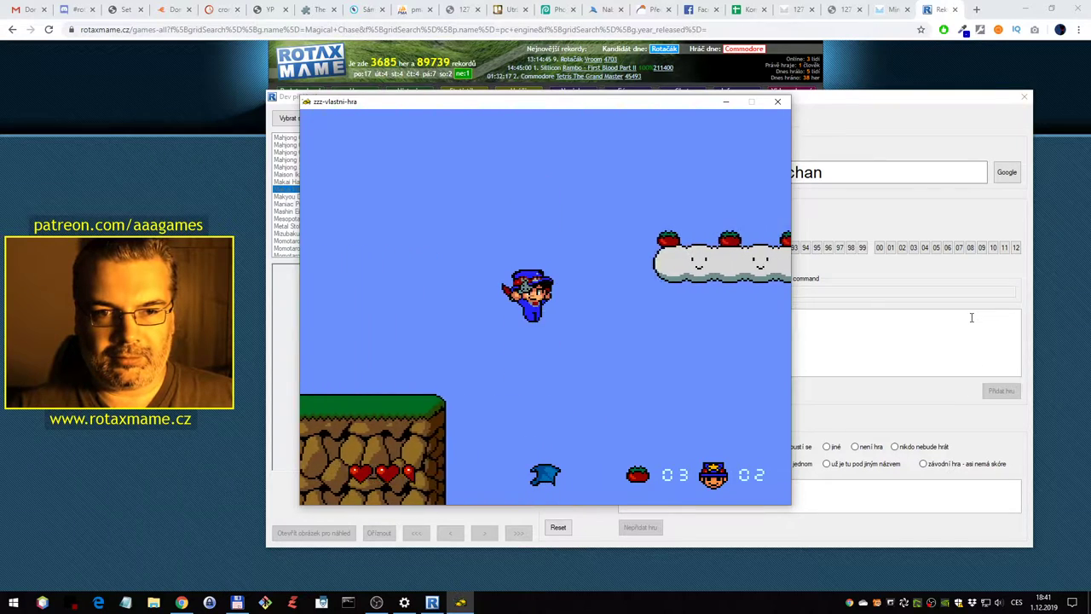
{"action": "key", "text": "Right"}
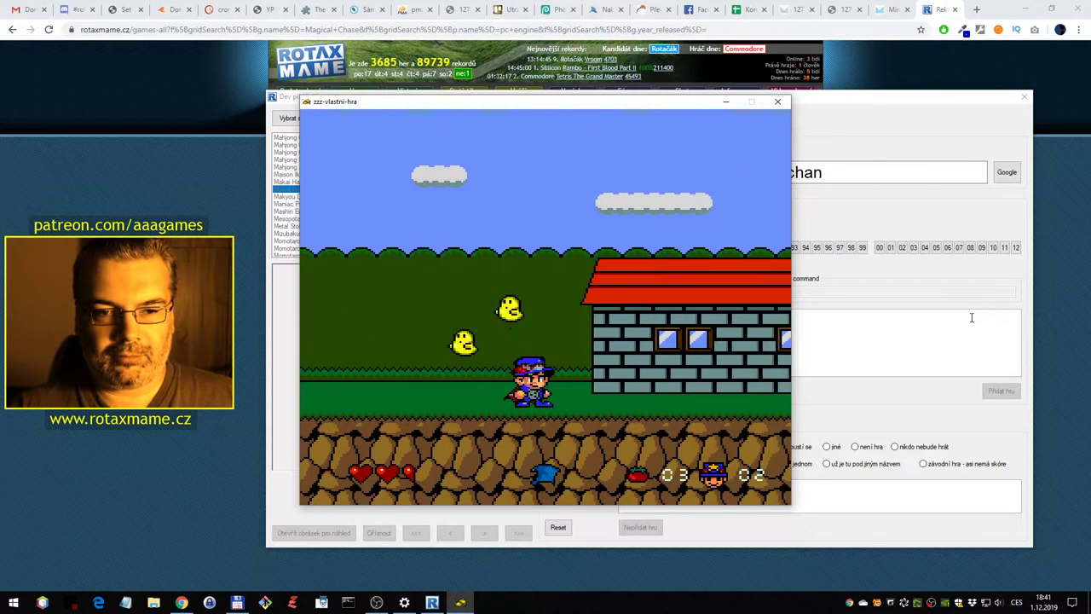
Turn back to the rock wall while shooting at the yellow birds, and run on toward the house
{"action": "key", "text": "Left"}
{"action": "key", "text": "ctrl"}
{"action": "key", "text": "alt"}
{"action": "key", "text": "Left"}
{"action": "key", "text": "ctrl"}
{"action": "key", "text": "alt"}
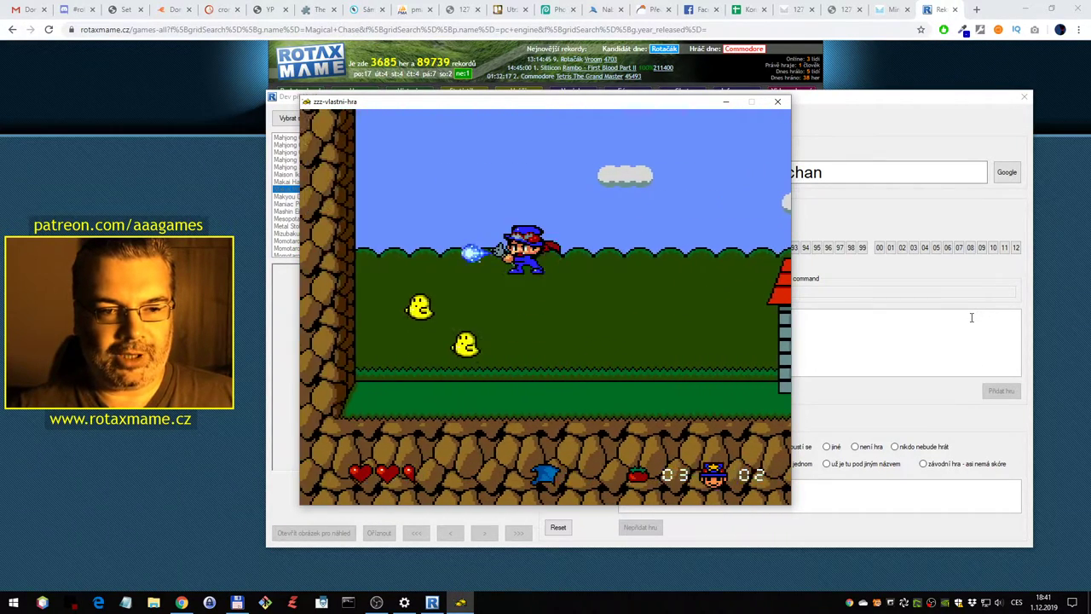
{"action": "key", "text": "Right"}
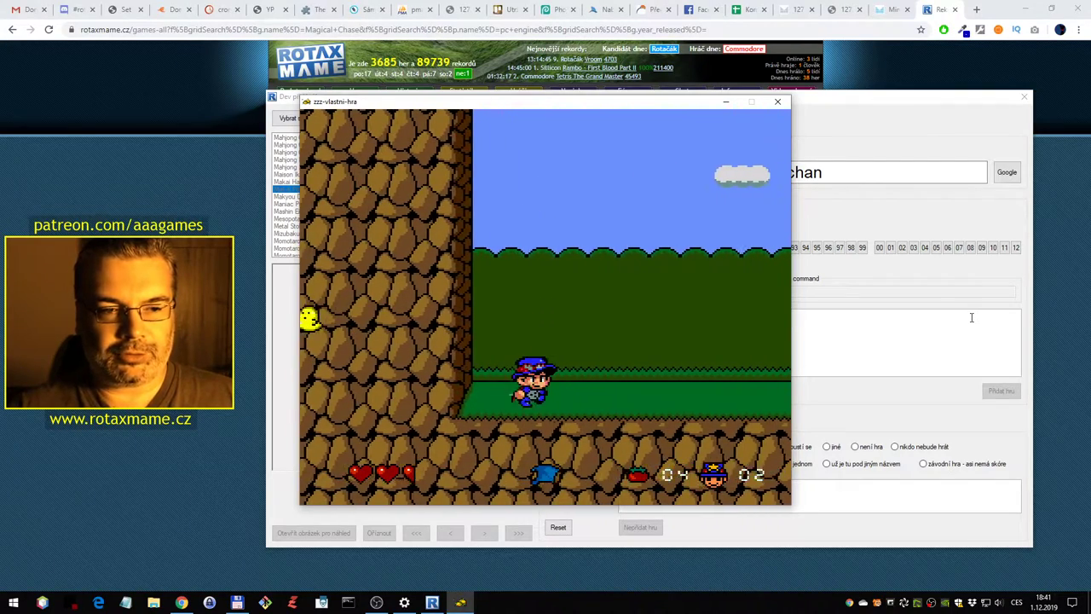
{"action": "key", "text": "Right"}
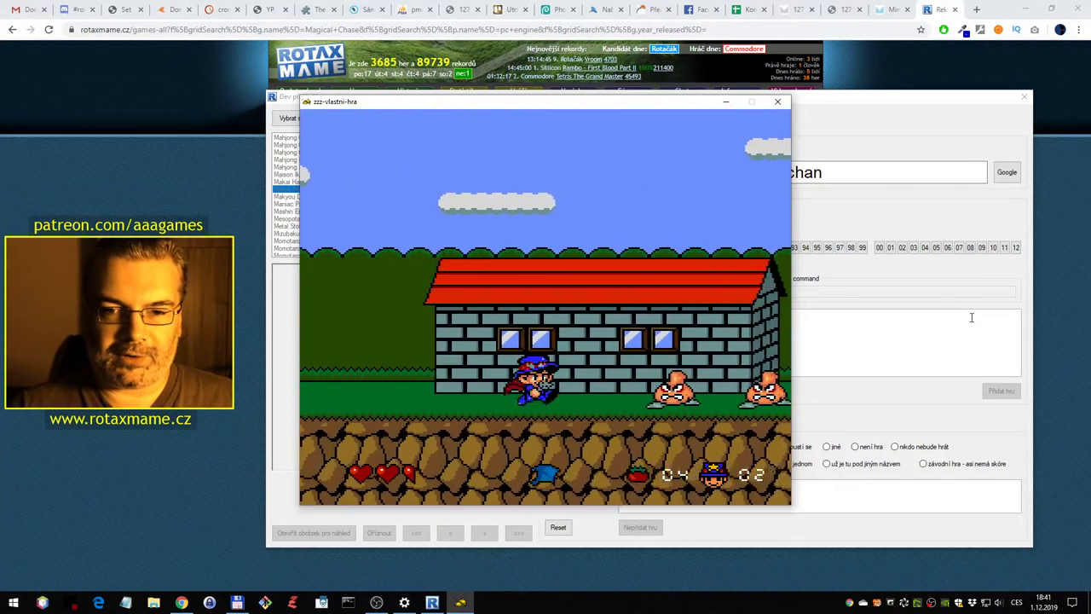
Fight through the mushroom enemies around the houses and jump up to the rocky steps, picking up tomatoes
{"action": "key", "text": "alt"}
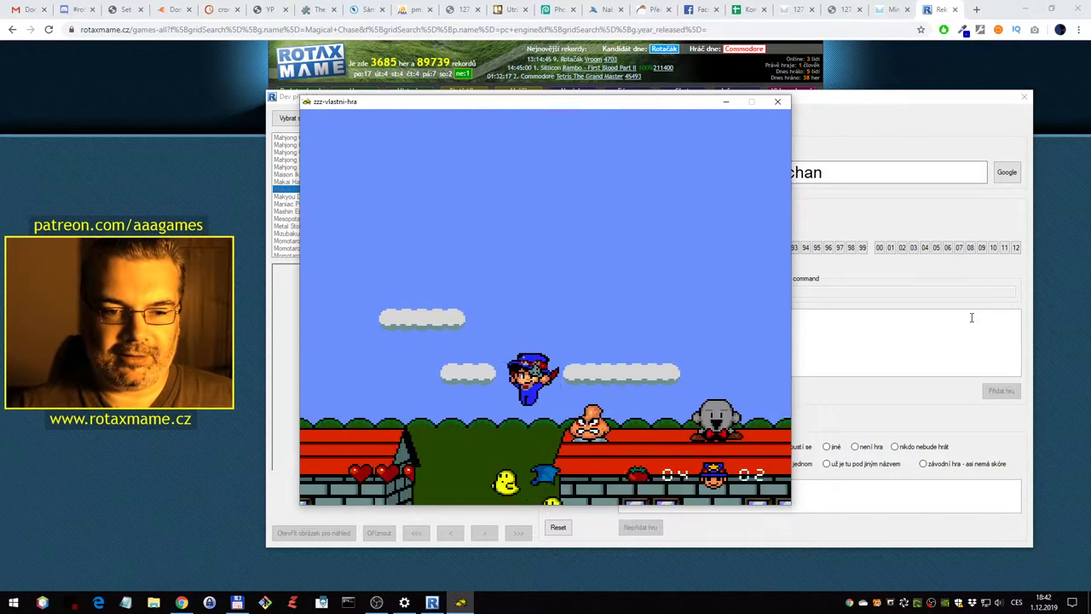
{"action": "key", "text": "Right"}
{"action": "key", "text": "ctrl"}
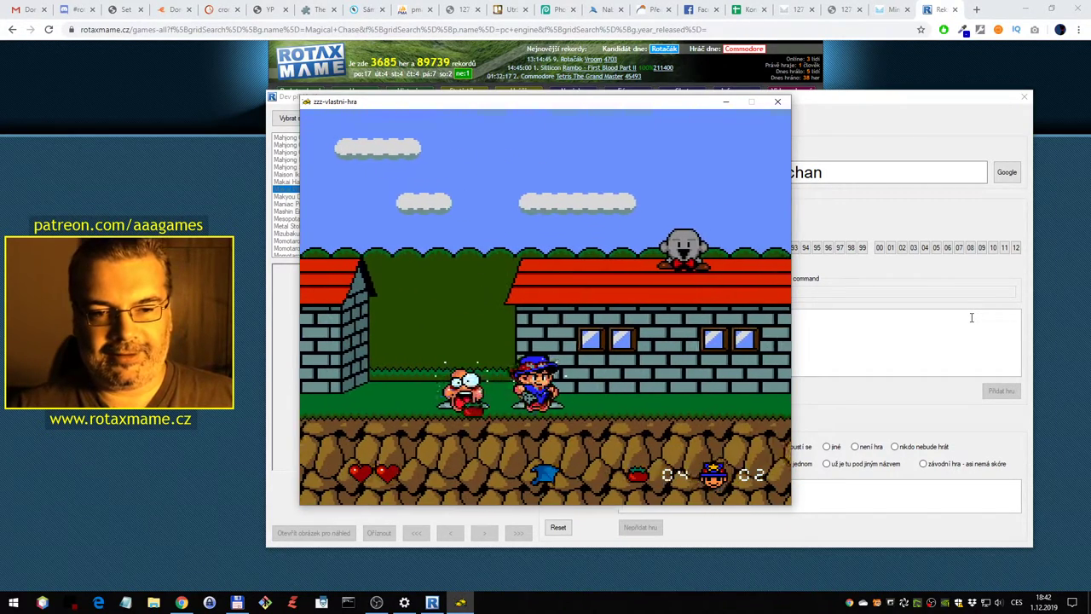
{"action": "key", "text": "Right"}
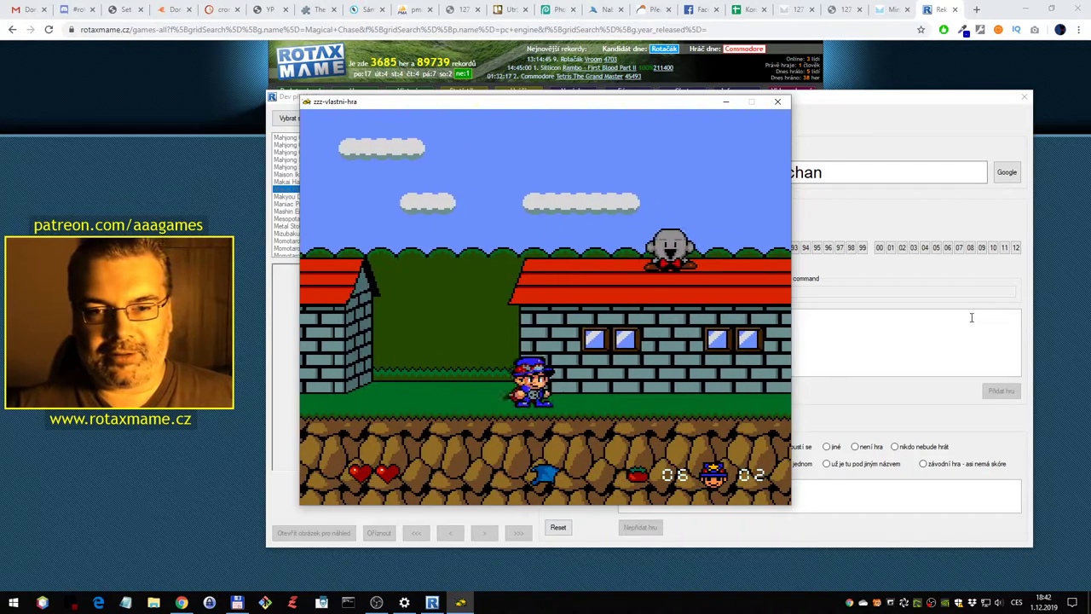
{"action": "key", "text": "Right"}
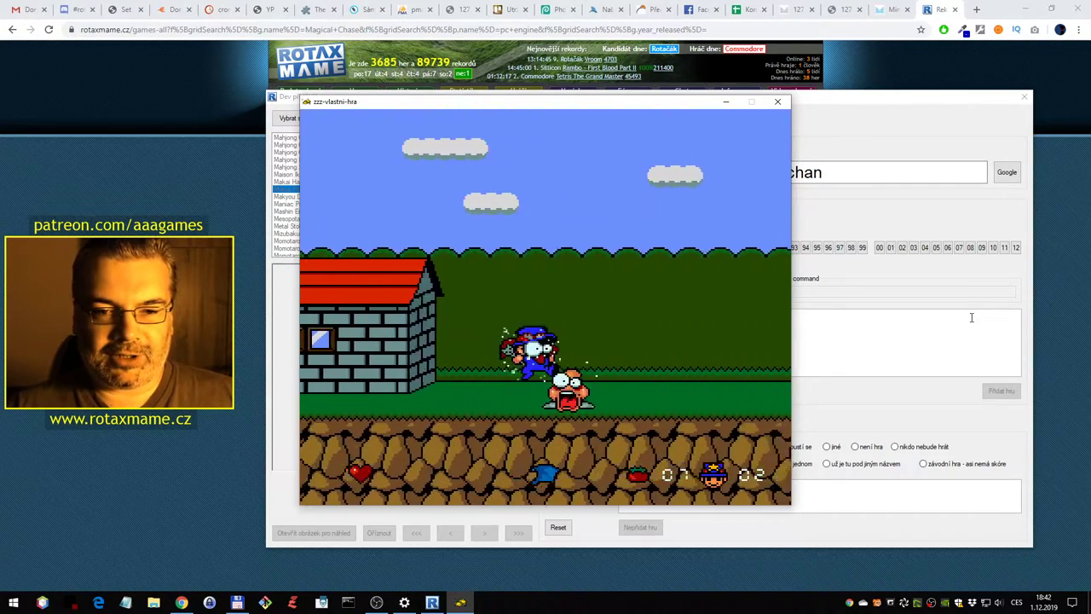
{"action": "key", "text": "Right"}
{"action": "key", "text": "ctrl"}
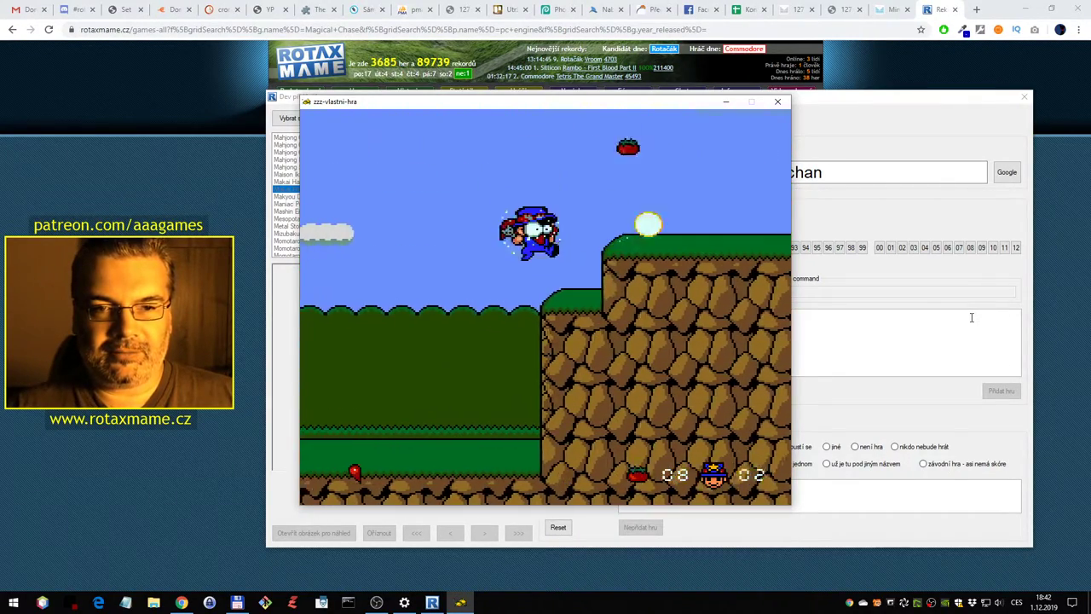
Drop down the rock shaft past the grey creature and continue through the passage to the next rocky steps
{"action": "key", "text": "Right"}
{"action": "key", "text": "ctrl"}
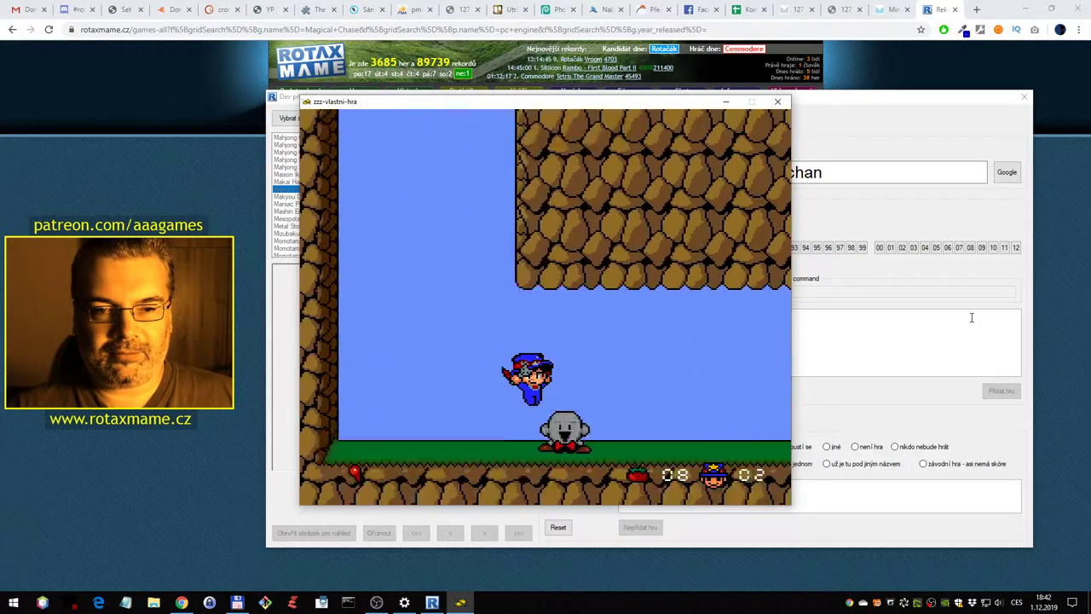
{"action": "key", "text": "Left"}
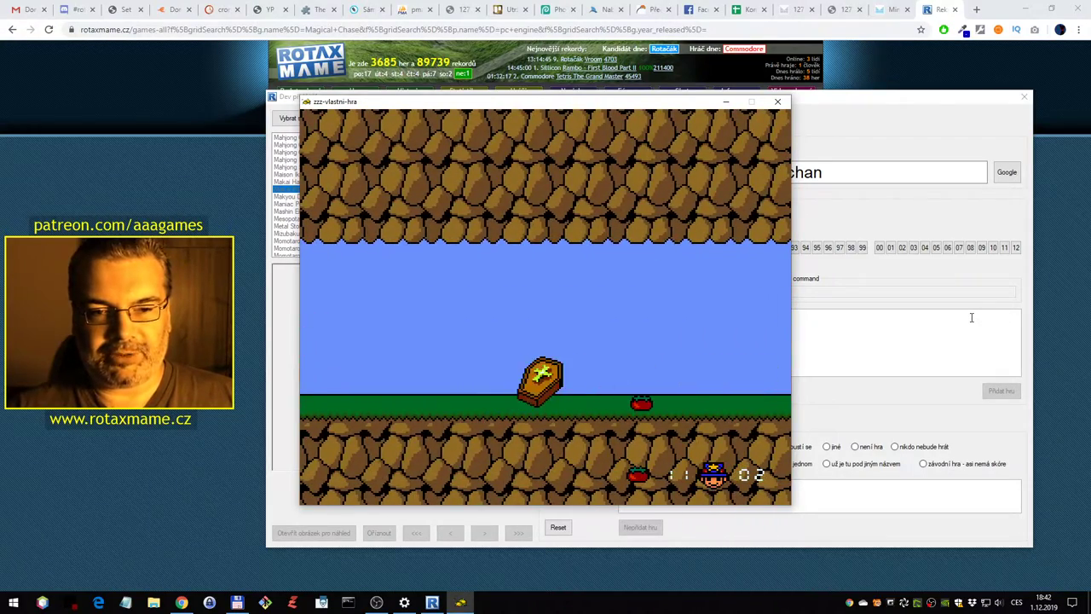
{"action": "key", "text": "Right"}
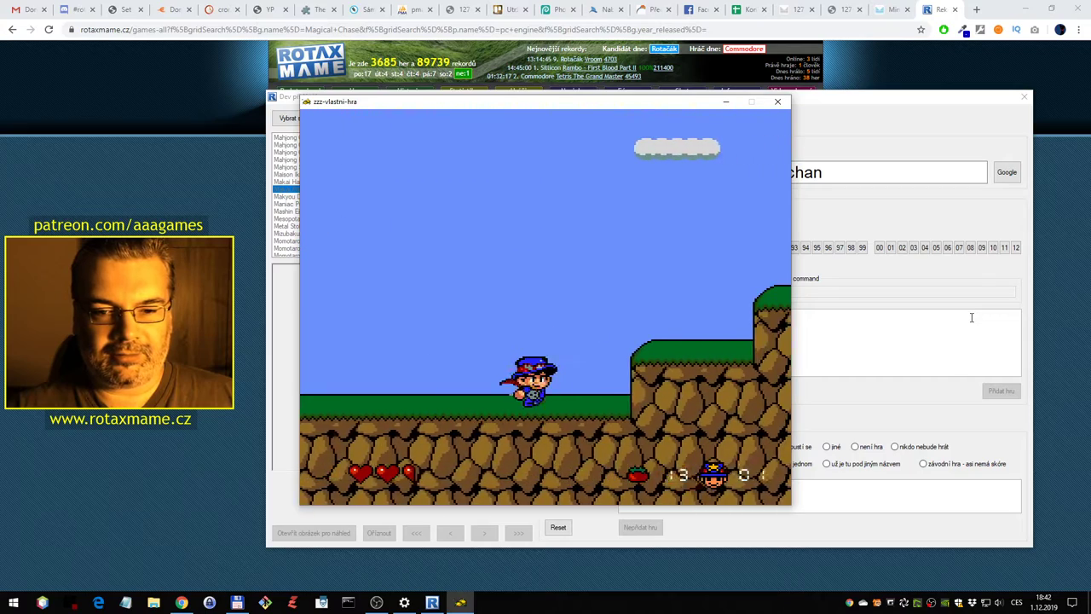
Climb the cliff by jumping up the cannons and cross its top into the rock-covered passage
{"action": "key", "text": "alt"}
{"action": "key", "text": "Right"}
{"action": "key", "text": "alt"}
{"action": "key", "text": "alt"}
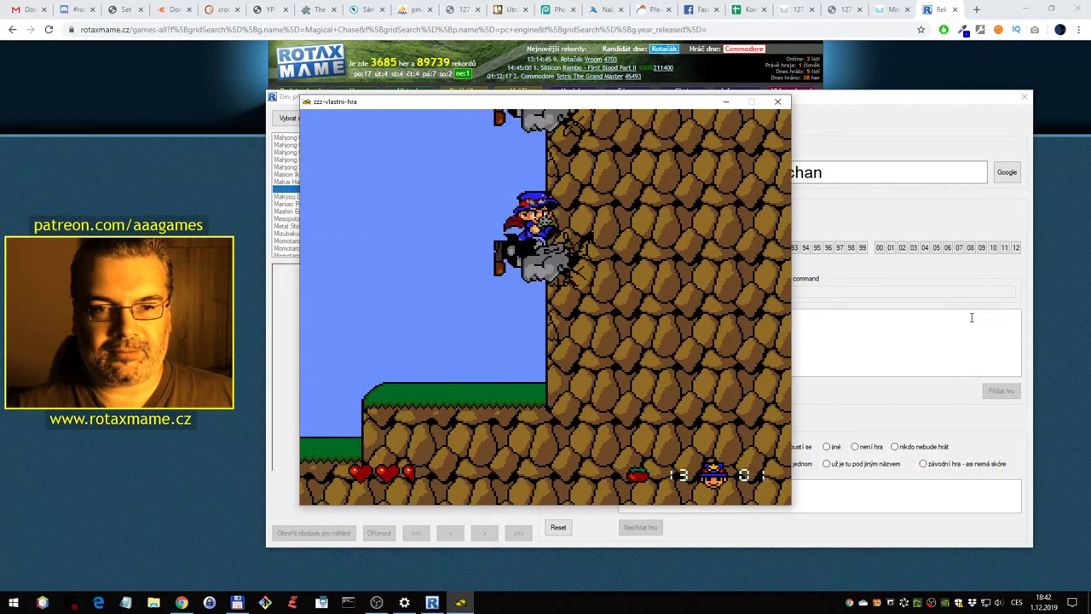
{"action": "key", "text": "alt"}
{"action": "key", "text": "alt"}
{"action": "key", "text": "alt"}
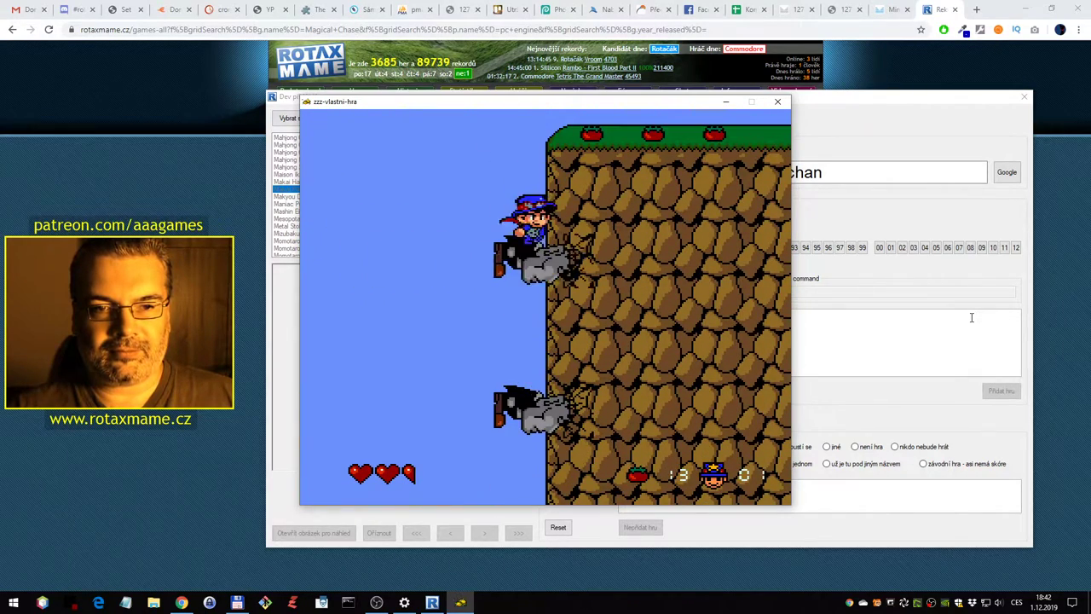
{"action": "key", "text": "Right"}
{"action": "key", "text": "Right"}
{"action": "key", "text": "alt"}
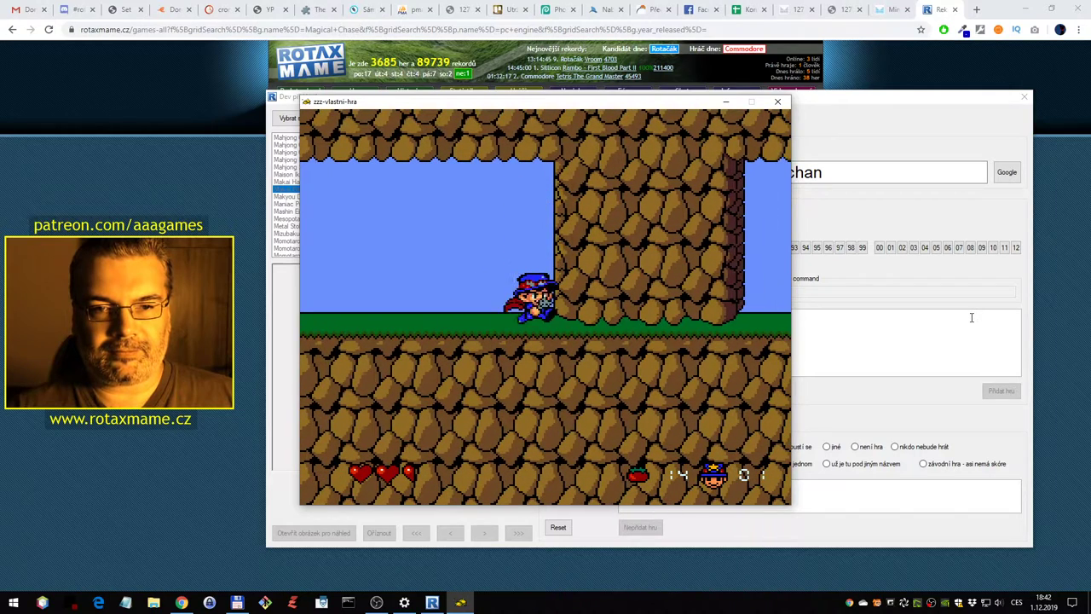
Try to get past the rock block in the passage by jumping, shooting and taking a run-up, and quit the game
{"action": "key", "text": "ctrl"}
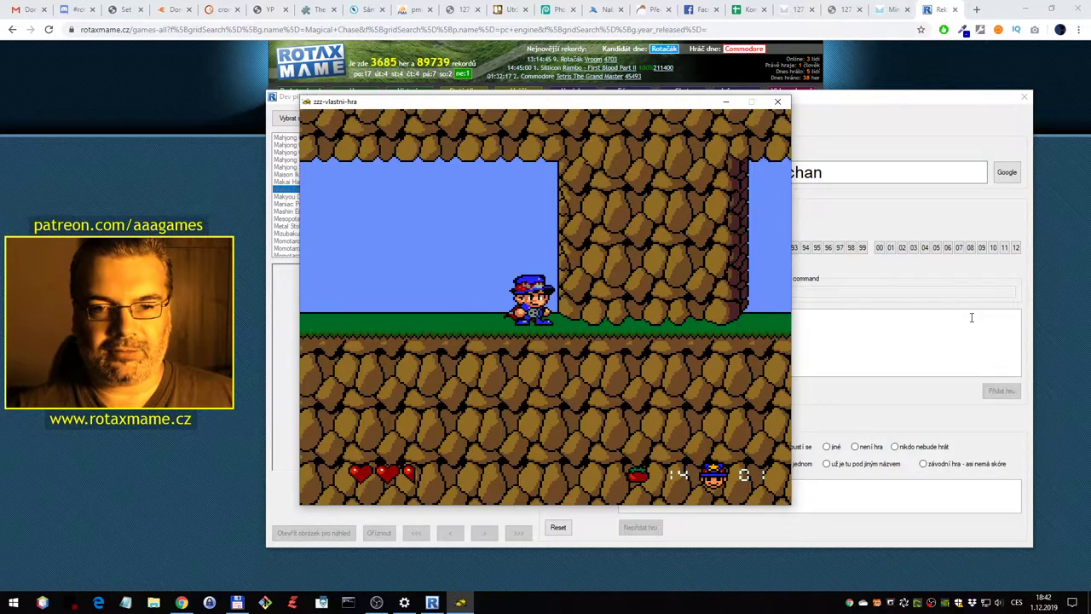
{"action": "key", "text": "alt"}
{"action": "key", "text": "alt"}
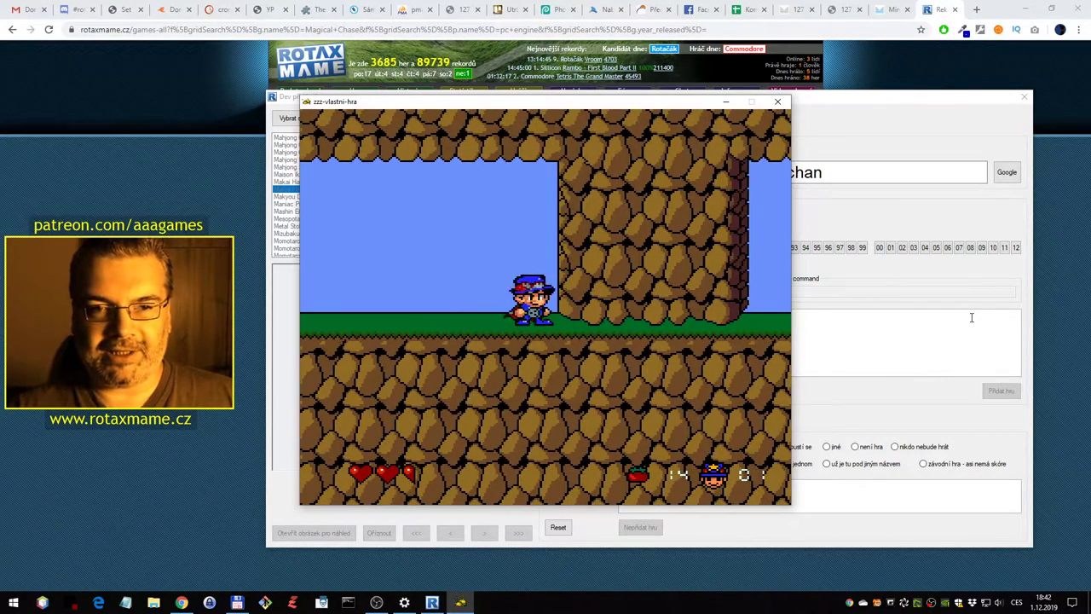
{"action": "key", "text": "Right"}
{"action": "key", "text": "alt"}
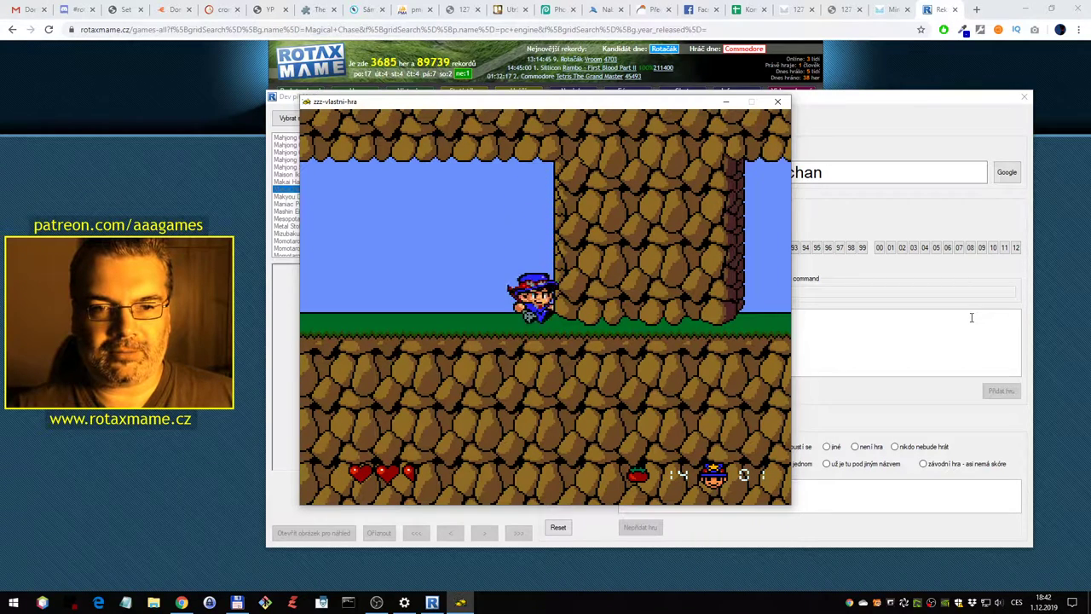
{"action": "key", "text": "alt"}
{"action": "key", "text": "ctrl"}
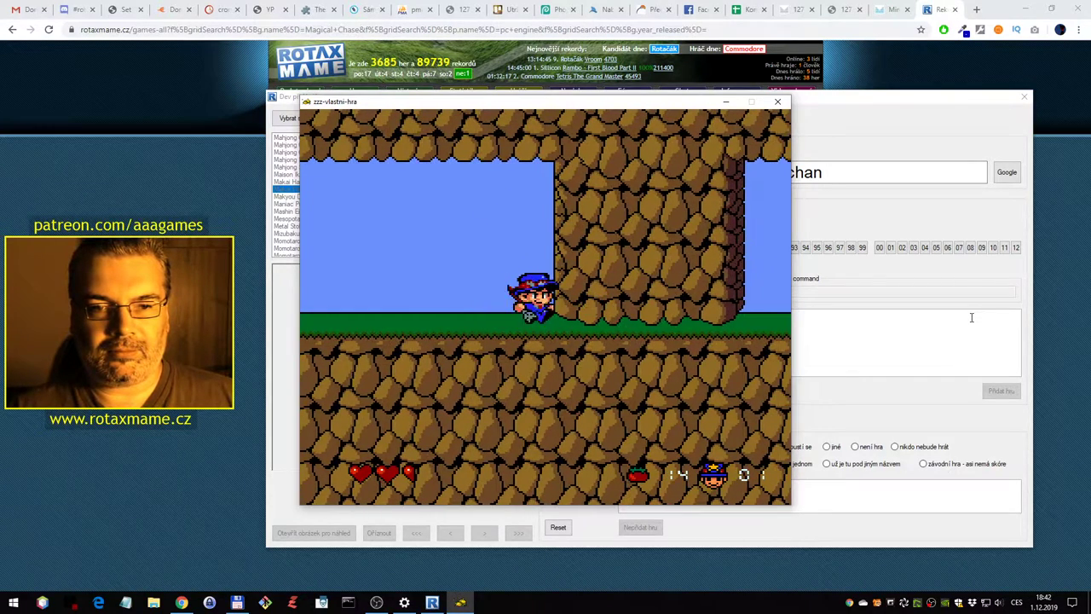
{"action": "key", "text": "Left"}
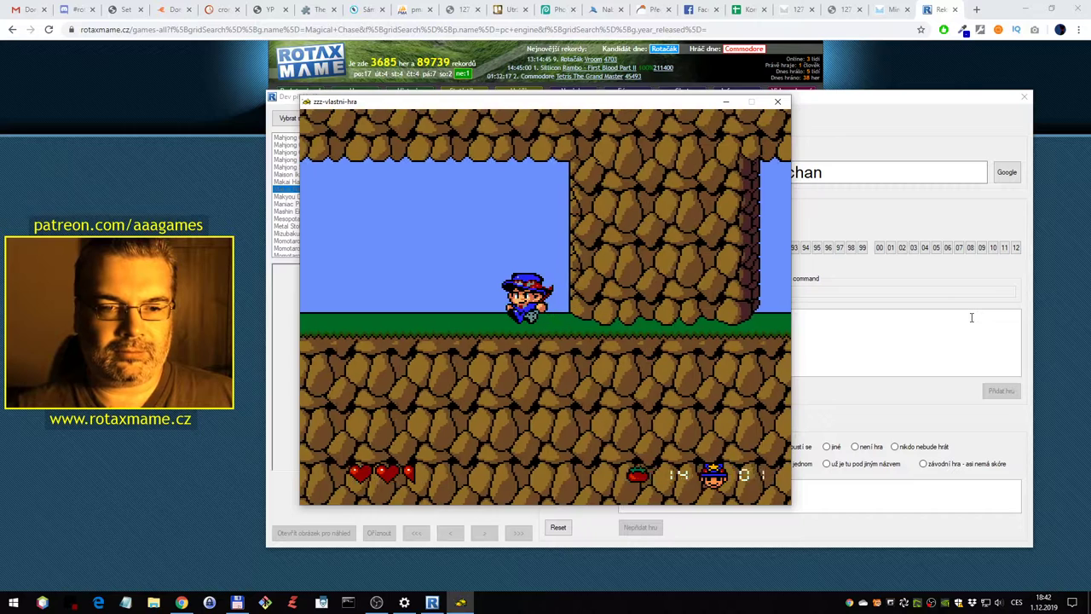
{"action": "key", "text": "Left"}
{"action": "key", "text": "Right"}
{"action": "key", "text": "alt"}
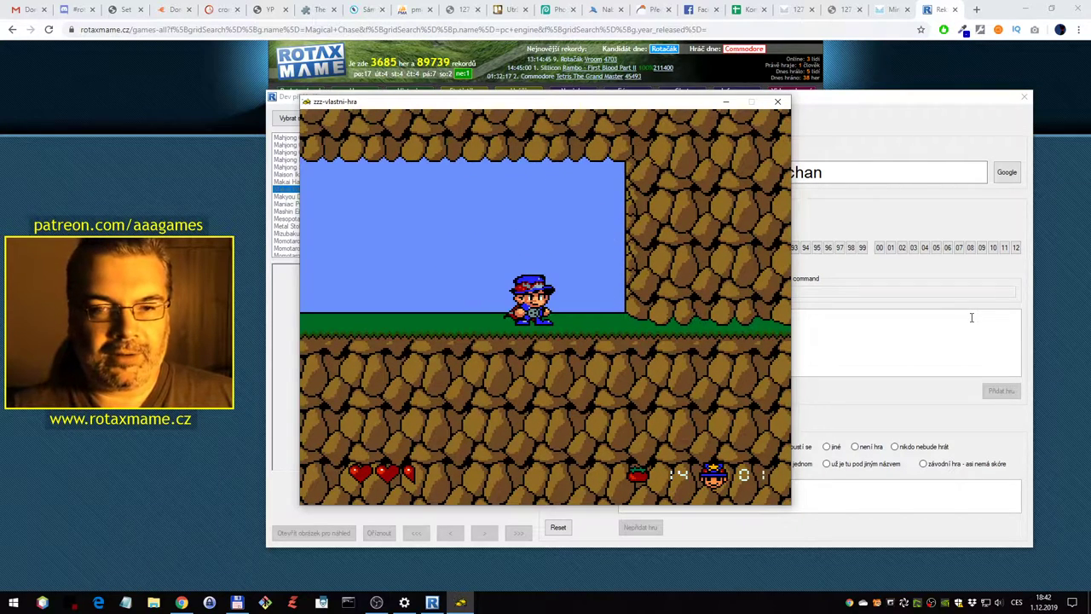
{"action": "key", "text": "Return"}
{"action": "key", "text": "Escape"}
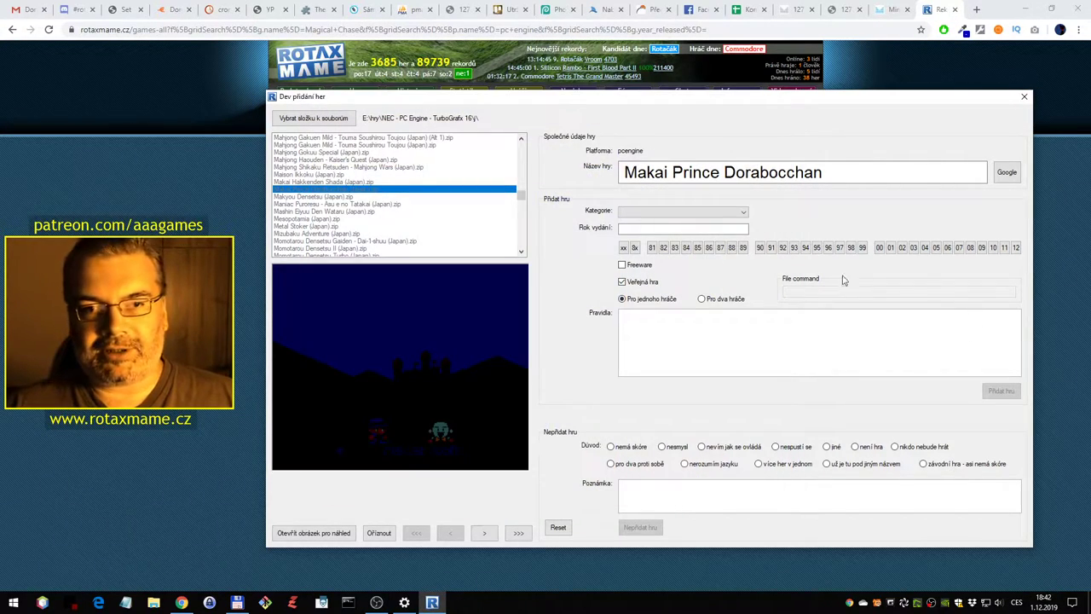
Reject Makai Prince Dorabocchan with the reason "nemá skóre"
{"action": "left_click", "coordinate": [638, 446]}
{"action": "left_click", "coordinate": [644, 529]}
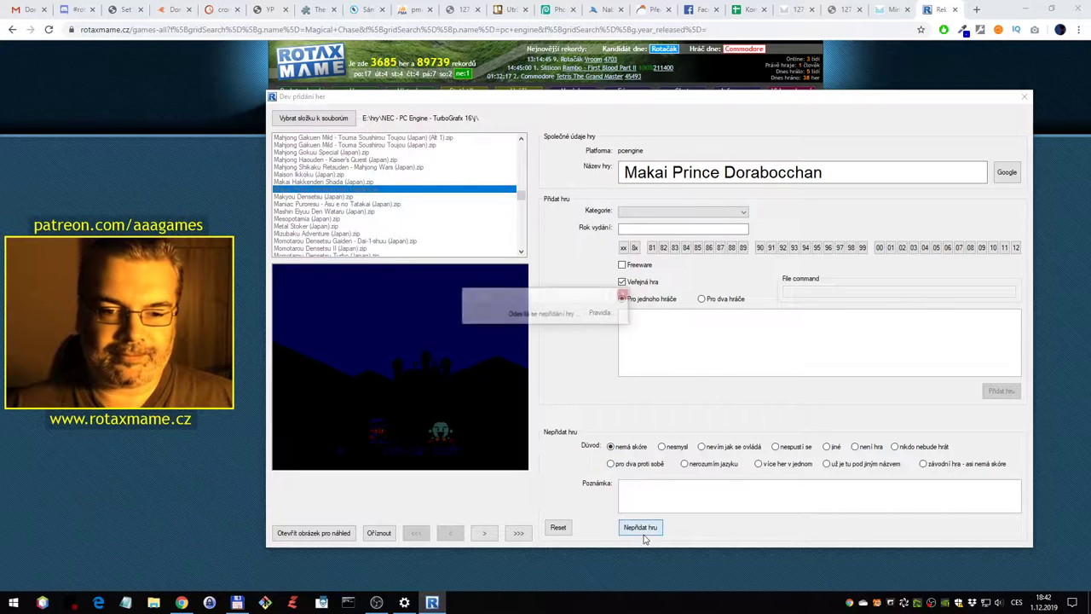
Launch Makyou Densetsu, run through the start of Zone 1 destroying the idol on the path, and quit the game
{"action": "double_click", "coordinate": [352, 197]}
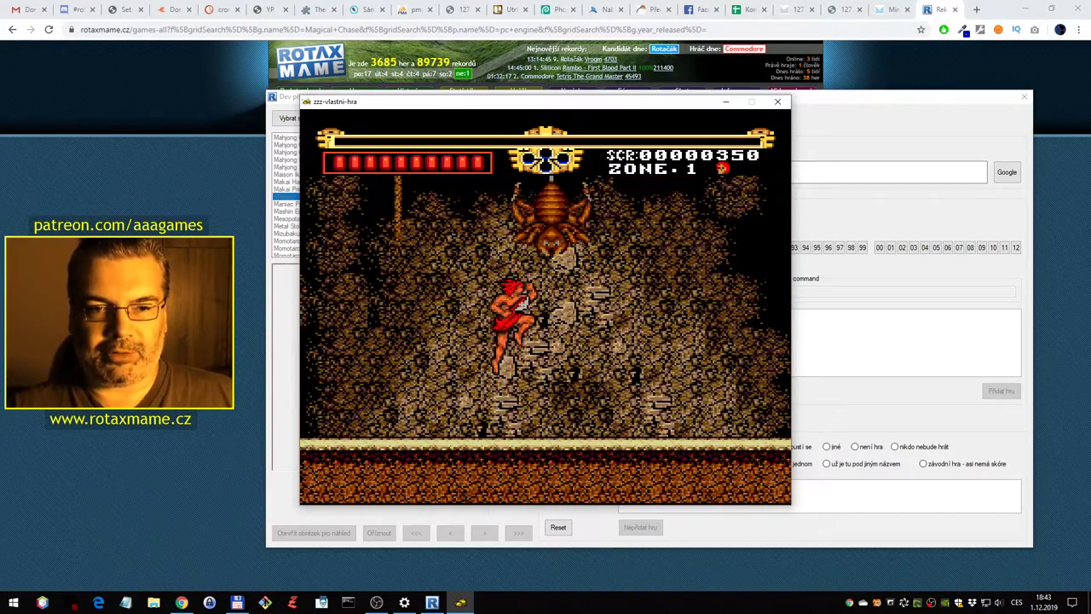
{"action": "key", "text": "Right"}
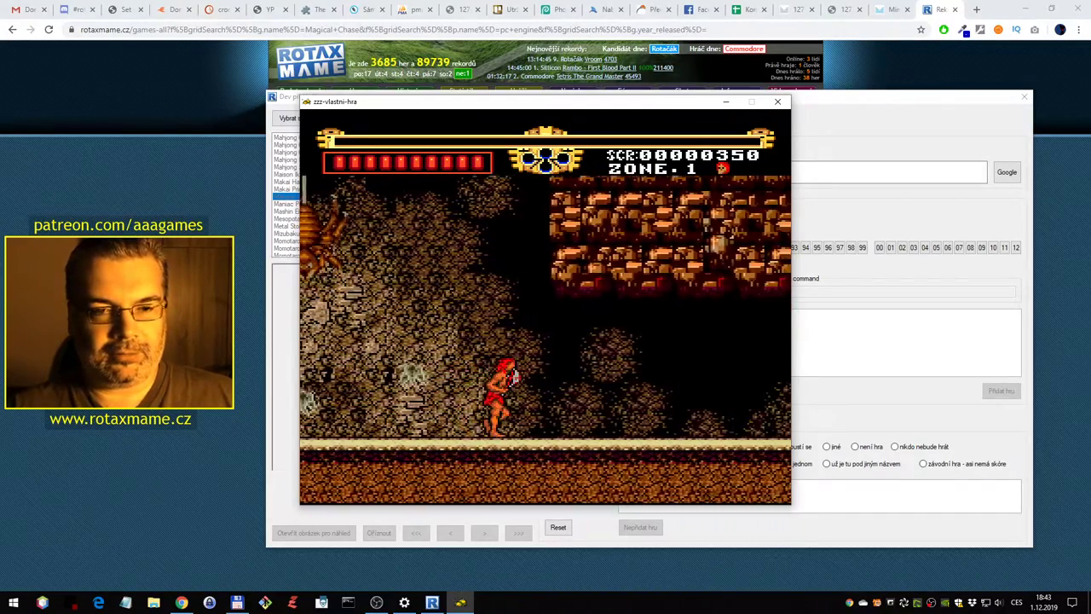
{"action": "key", "text": "Right"}
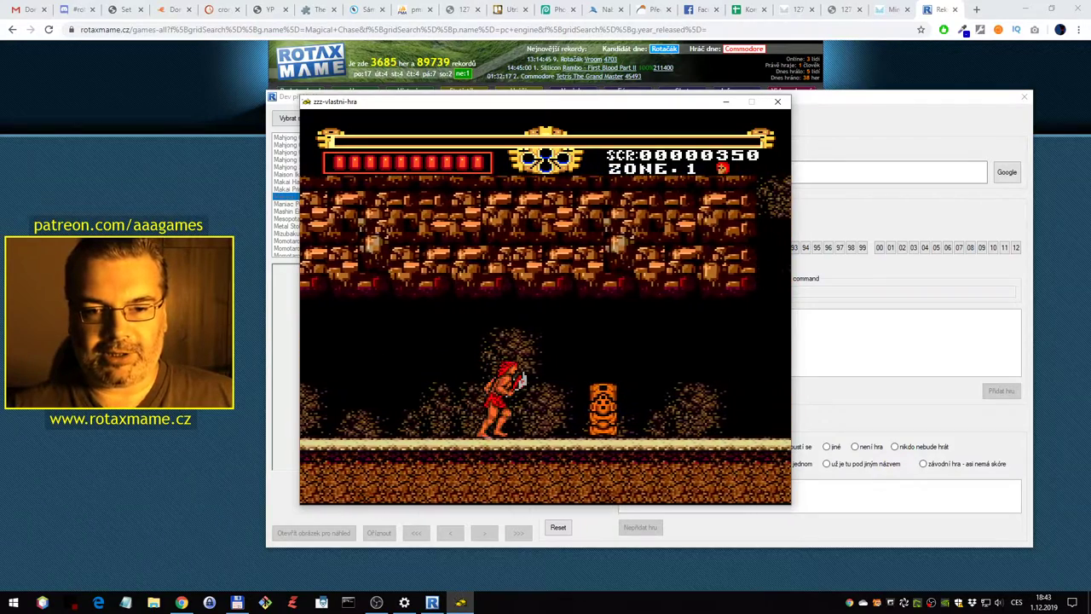
{"action": "key", "text": "x"}
{"action": "key", "text": "Right"}
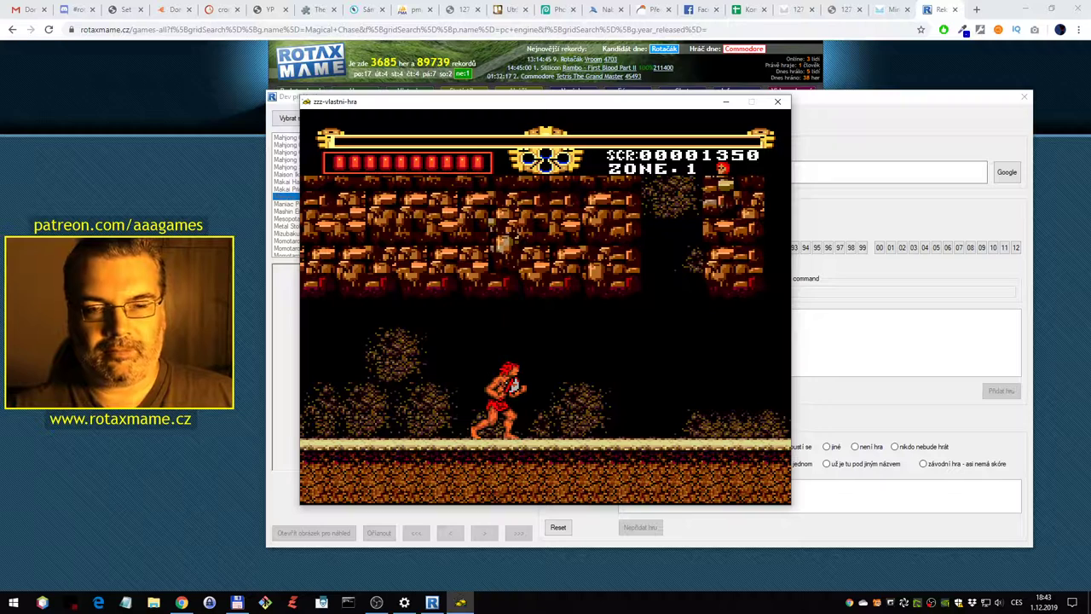
{"action": "key", "text": "Escape"}
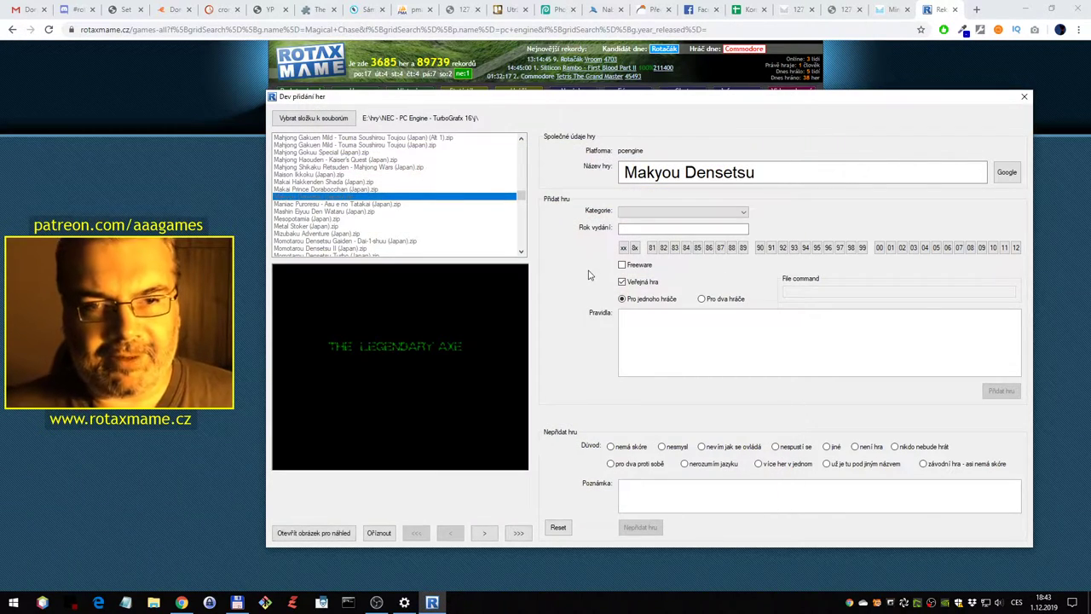
Check on Google and with a site search for "Legendary Axe" whether Makyou Densetsu is already listed, and reset its entry form
{"action": "left_click", "coordinate": [1006, 171]}
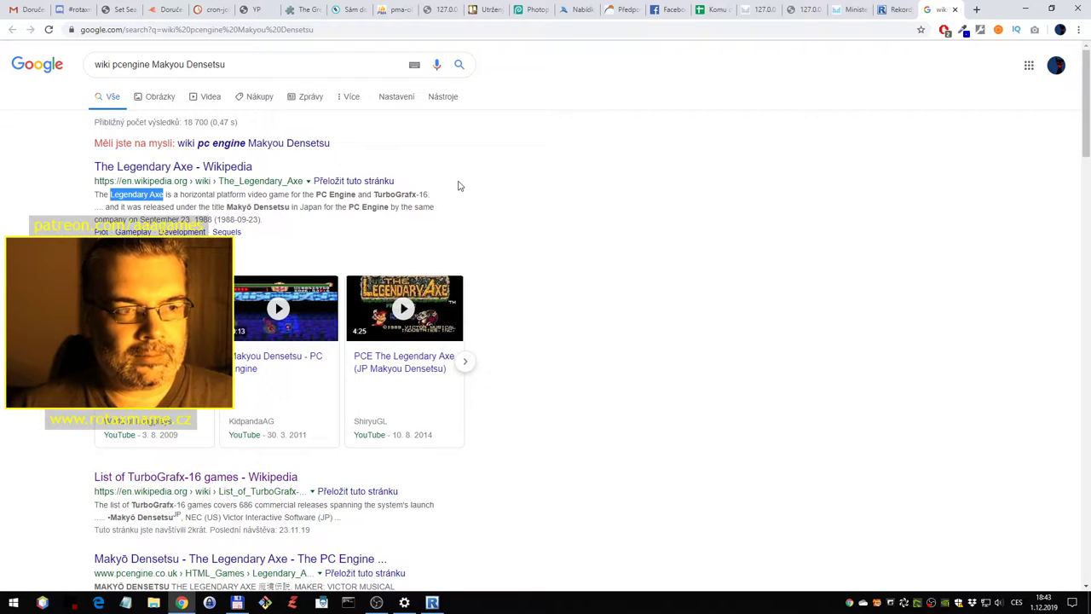
{"action": "left_click", "coordinate": [955, 10]}
{"action": "left_click_drag", "start_coordinate": [514, 147], "coordinate": [429, 146]}
{"action": "type", "text": "Legendary Axe"}
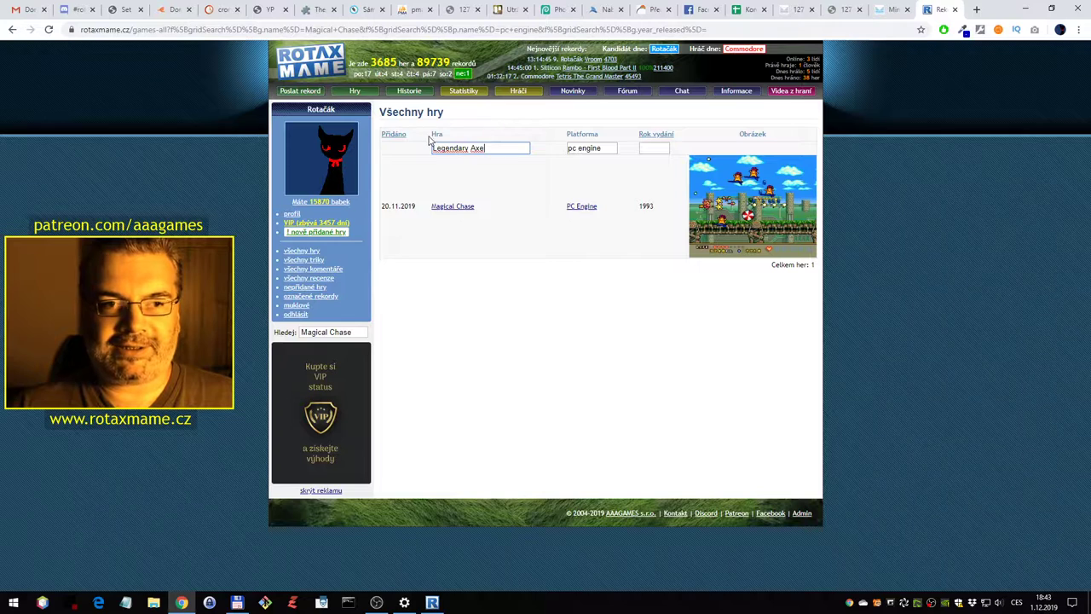
{"action": "key", "text": "Return"}
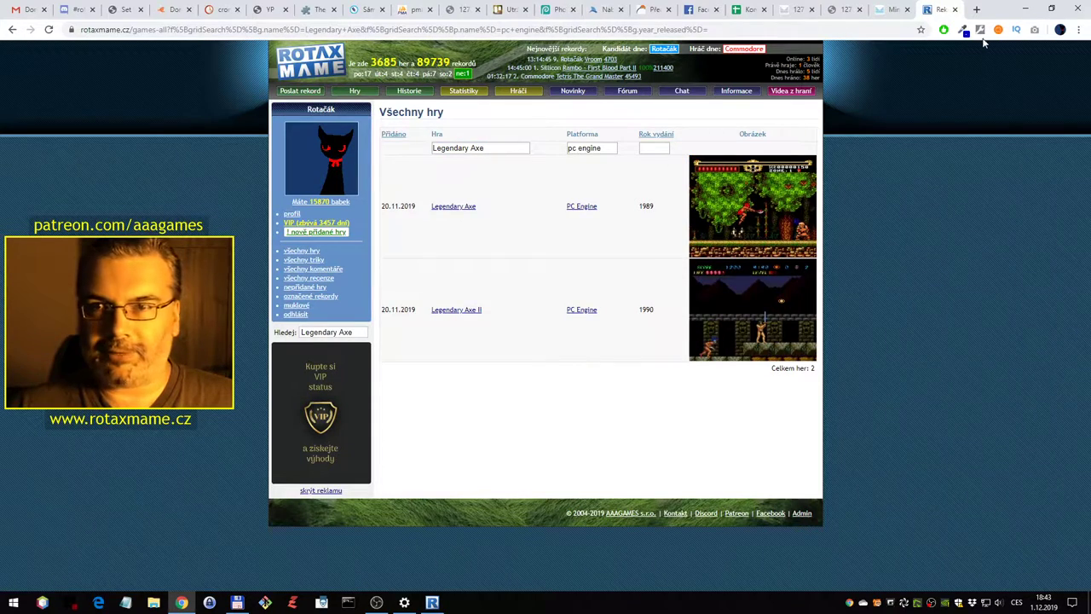
{"action": "key", "text": "alt+Tab"}
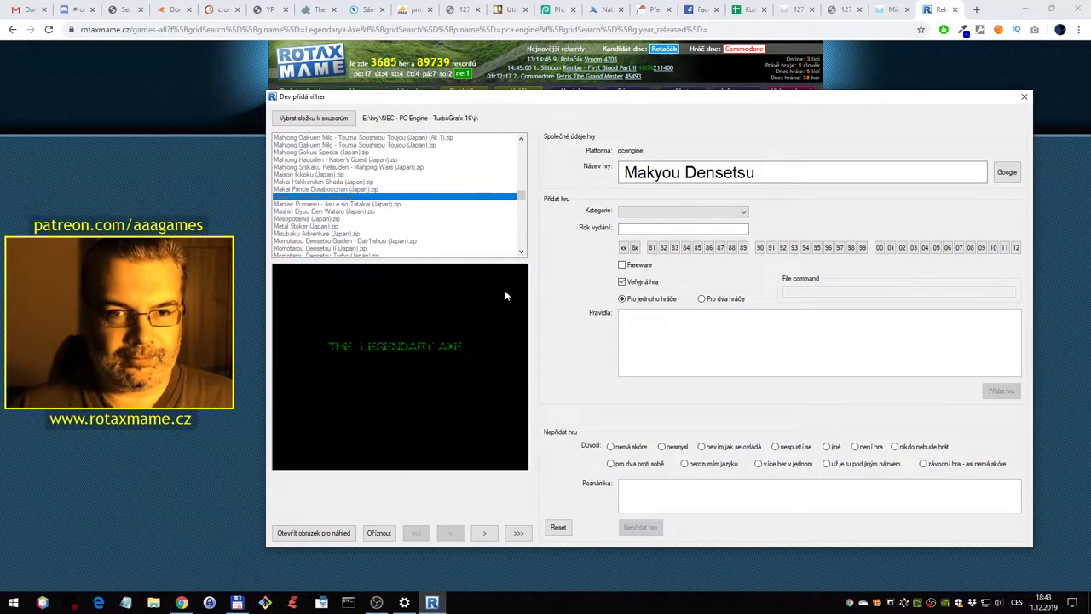
{"action": "left_click", "coordinate": [558, 527]}
{"action": "scroll", "coordinate": [394, 187], "scroll_direction": "down", "scroll_amount": 1}
{"action": "left_click", "coordinate": [395, 183]}
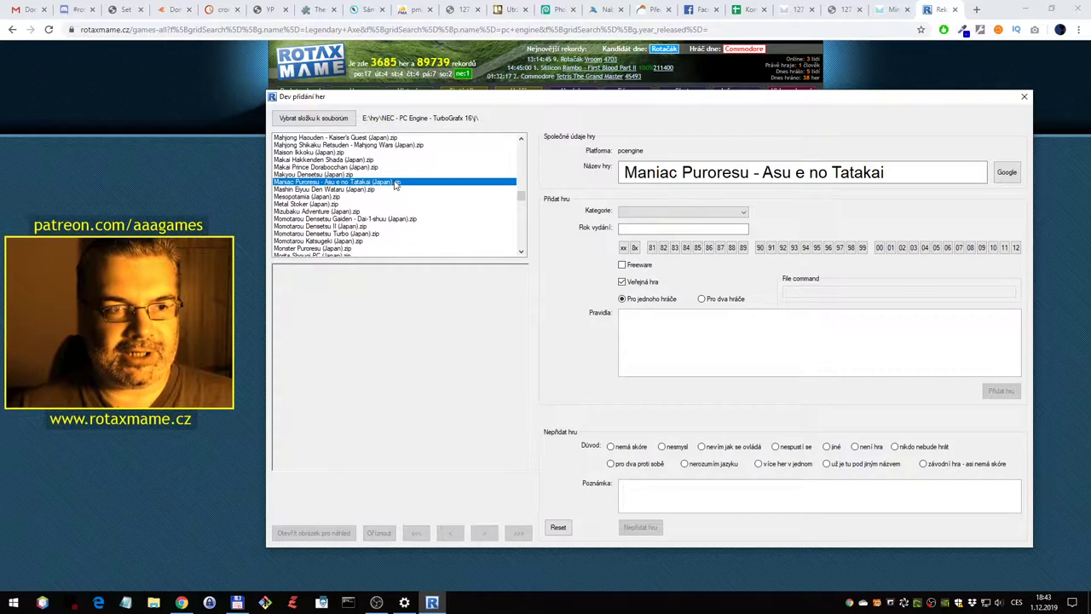
{"action": "double_click", "coordinate": [395, 183]}
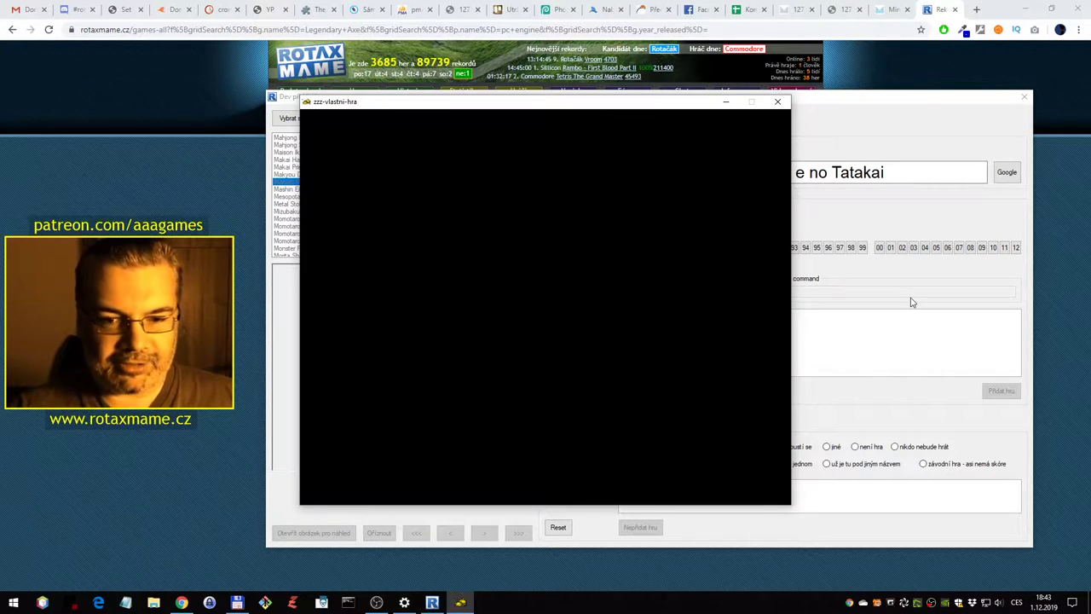
{"action": "key", "text": "Escape"}
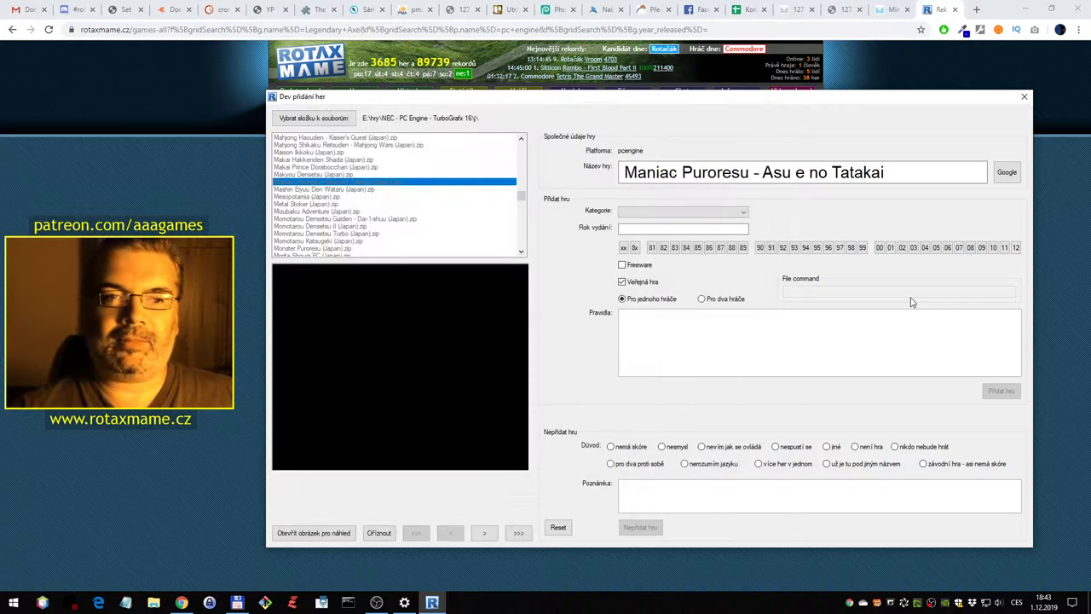
{"action": "left_click", "coordinate": [556, 528]}
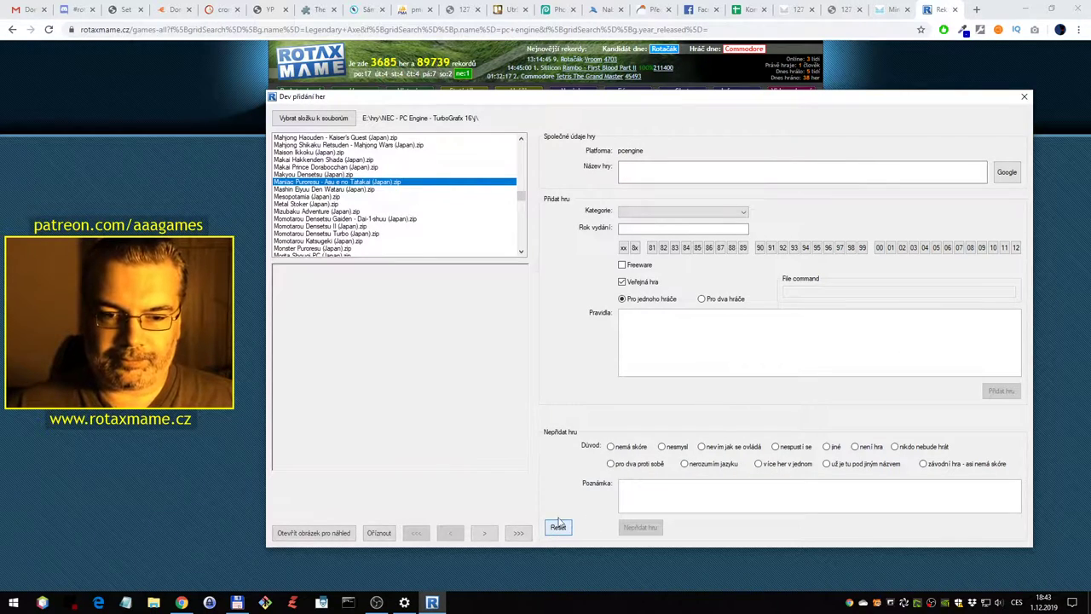
Launch Maniac Puroresu - Asu e no Tatakai, fill both parts of the wrestler's name with small あ characters and confirm it
{"action": "left_click", "coordinate": [472, 182]}
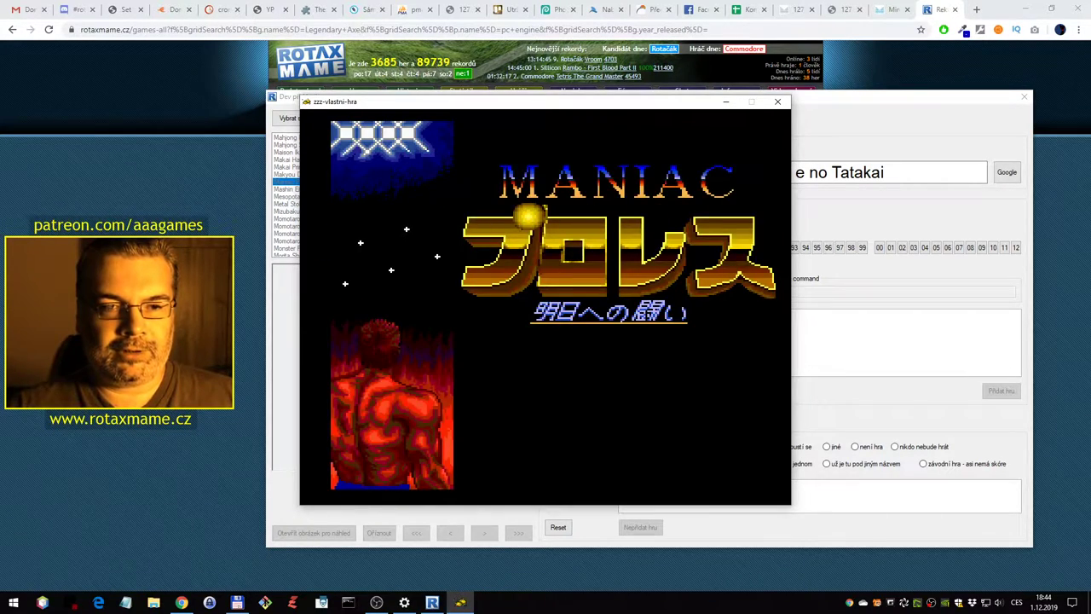
{"action": "key", "text": "Return"}
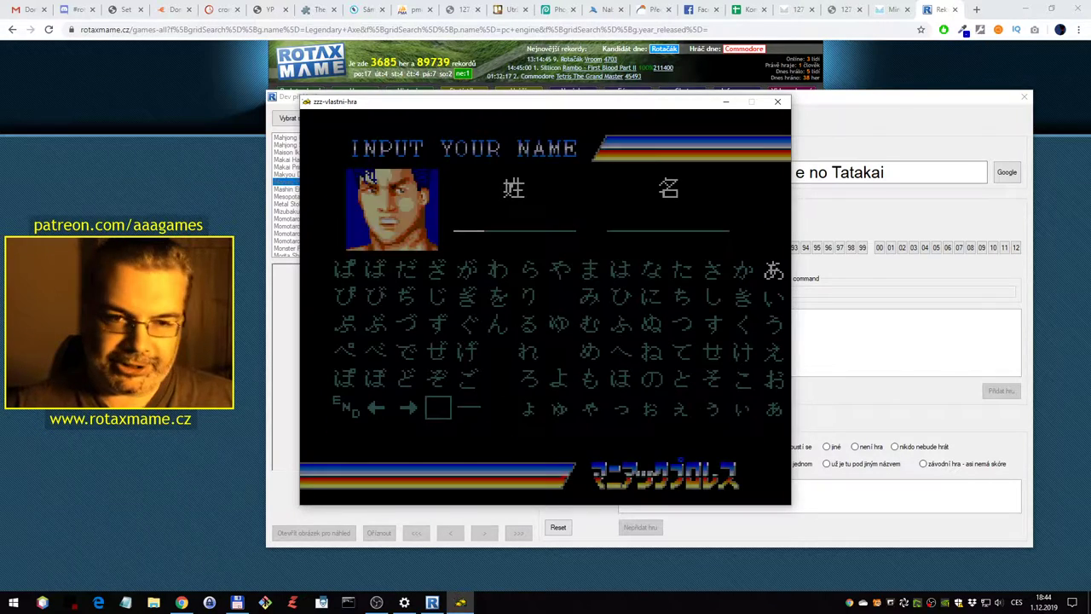
{"action": "key", "text": "Up"}
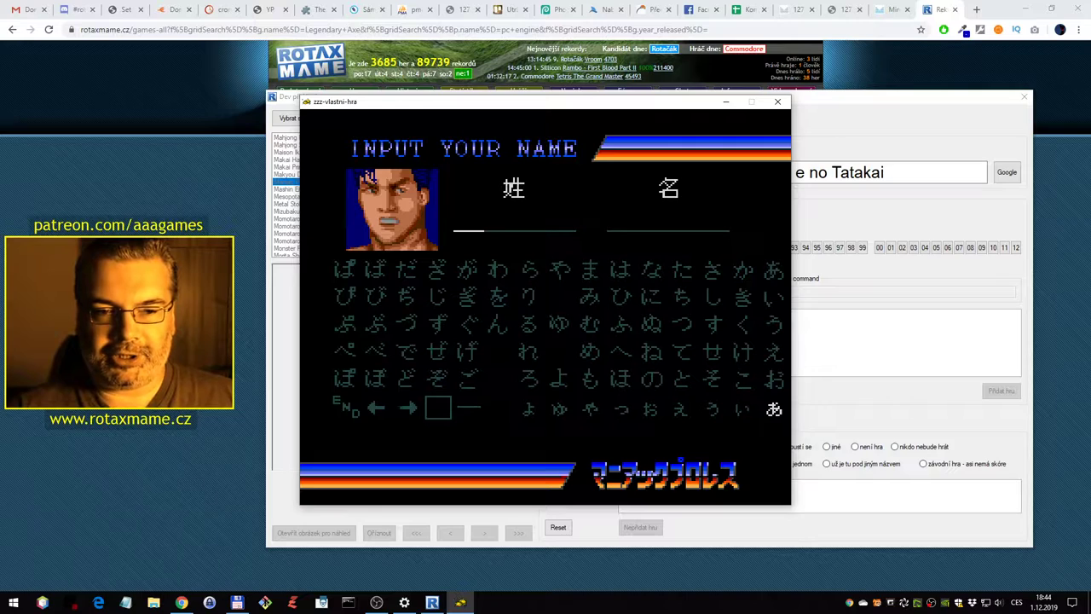
{"action": "key", "text": "ctrl"}
{"action": "key", "text": "ctrl"}
{"action": "key", "text": "ctrl"}
{"action": "key", "text": "ctrl"}
{"action": "key", "text": "ctrl"}
{"action": "key", "text": "ctrl"}
{"action": "key", "text": "ctrl"}
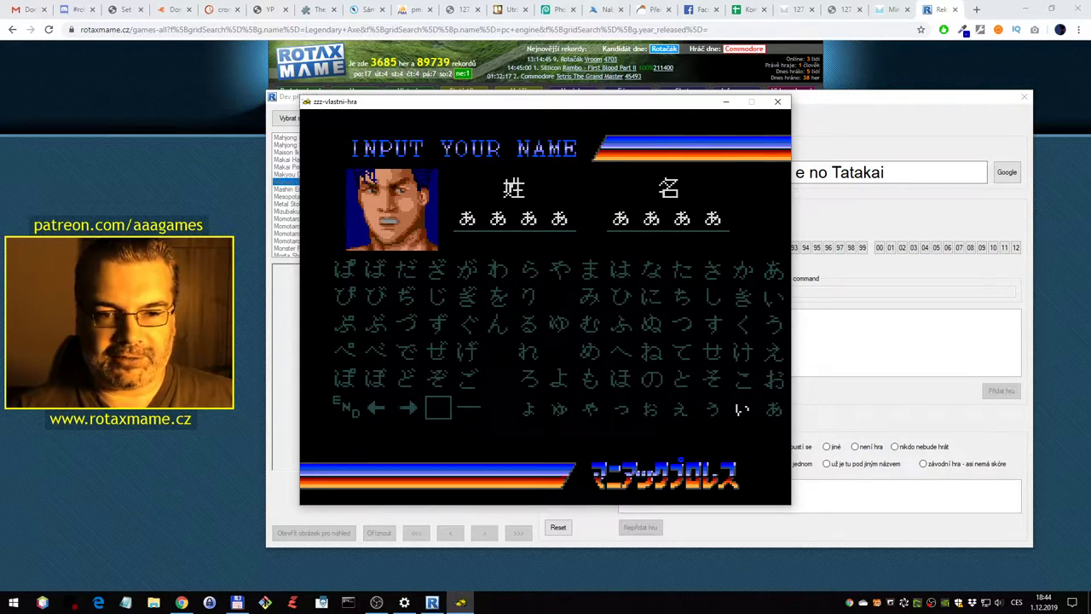
{"action": "key", "text": "Right"}
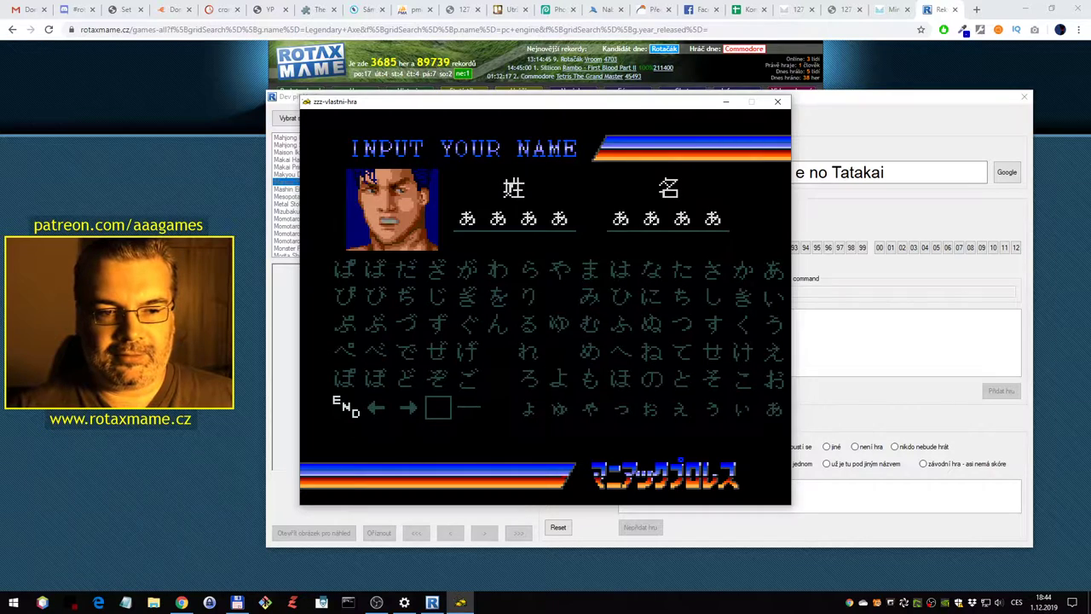
{"action": "key", "text": "ctrl"}
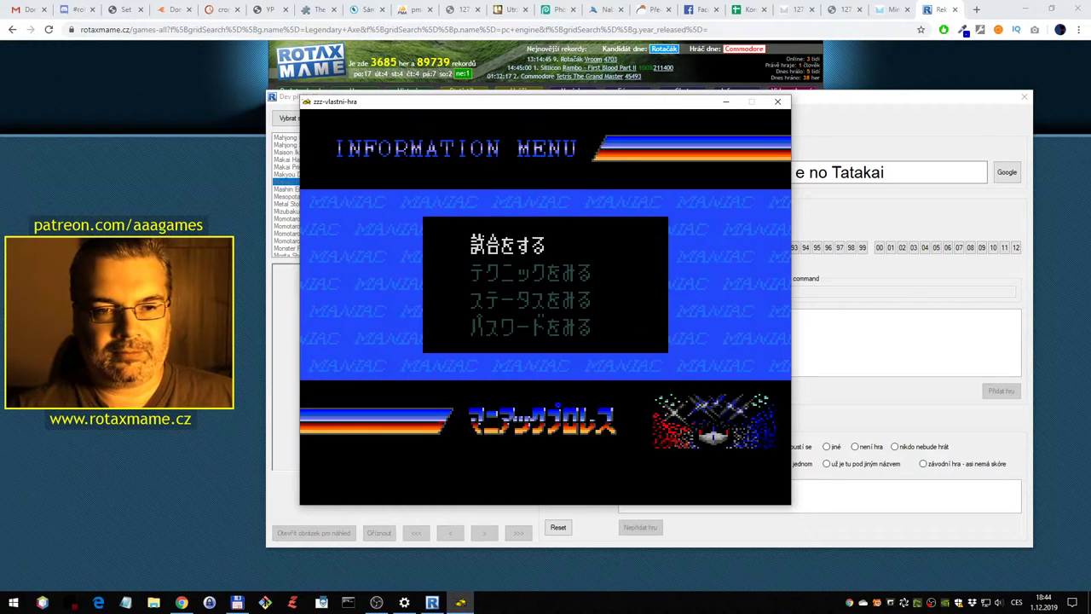
Try a match in Maniac Puroresu and reject the game with the reason "nemá skóre" and the note "box"
{"action": "key", "text": "Return"}
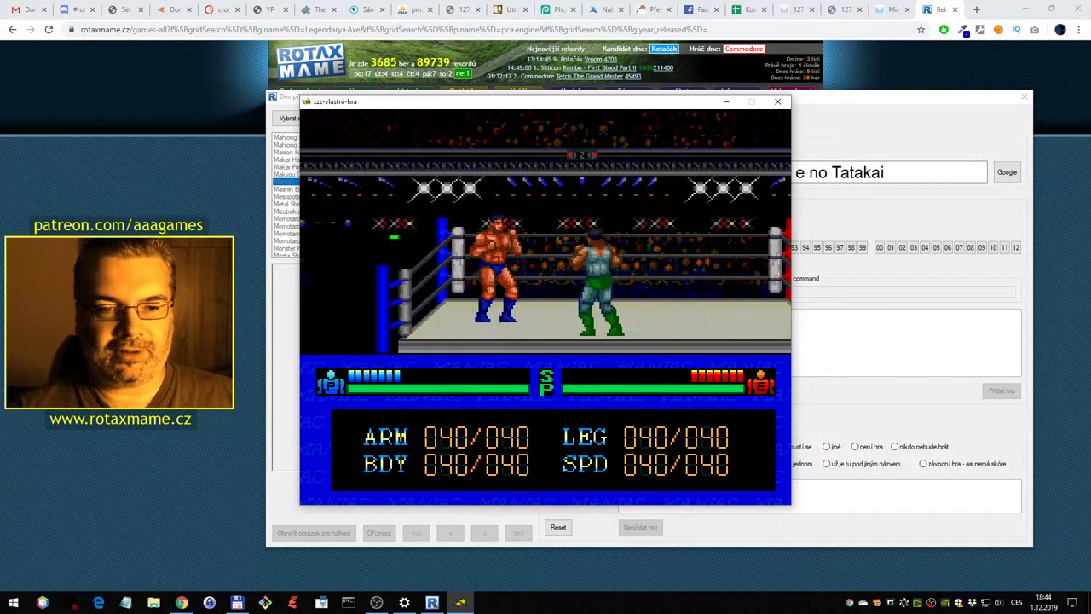
{"action": "key", "text": "Escape"}
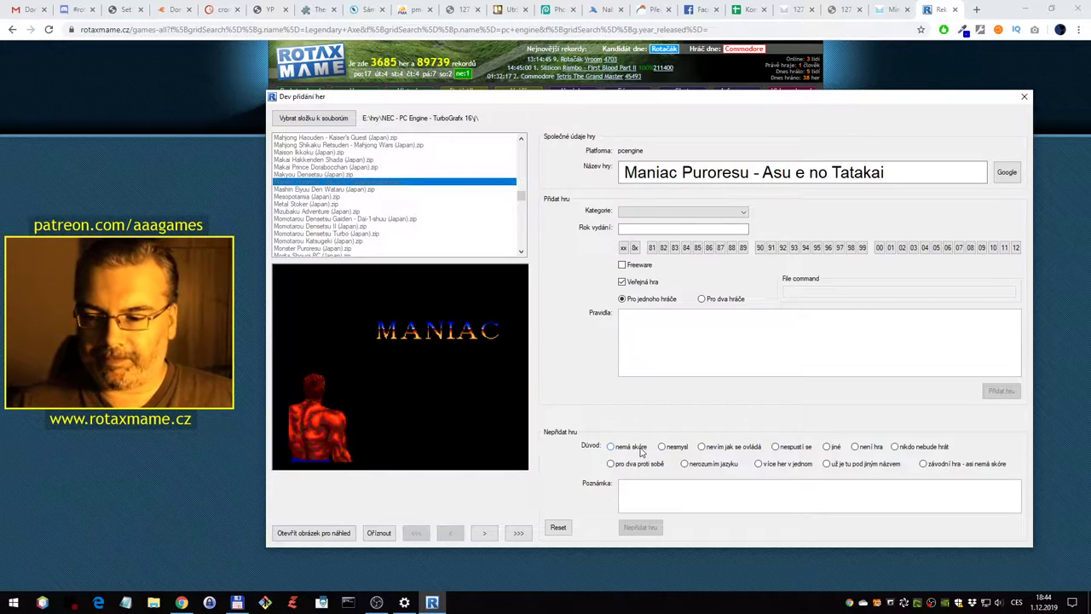
{"action": "left_click", "coordinate": [611, 446]}
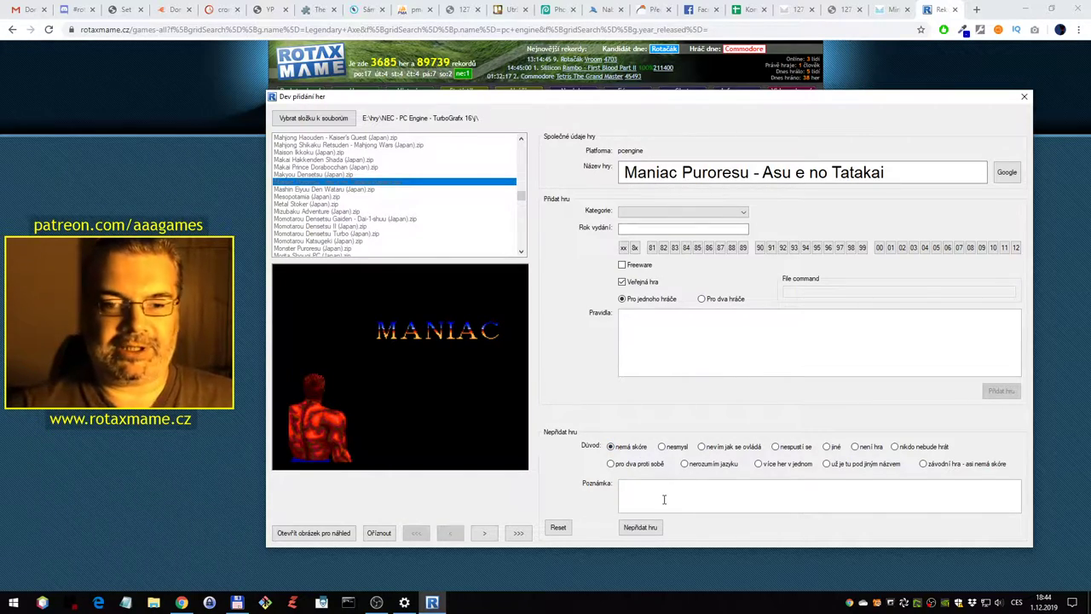
{"action": "type", "text": "box"}
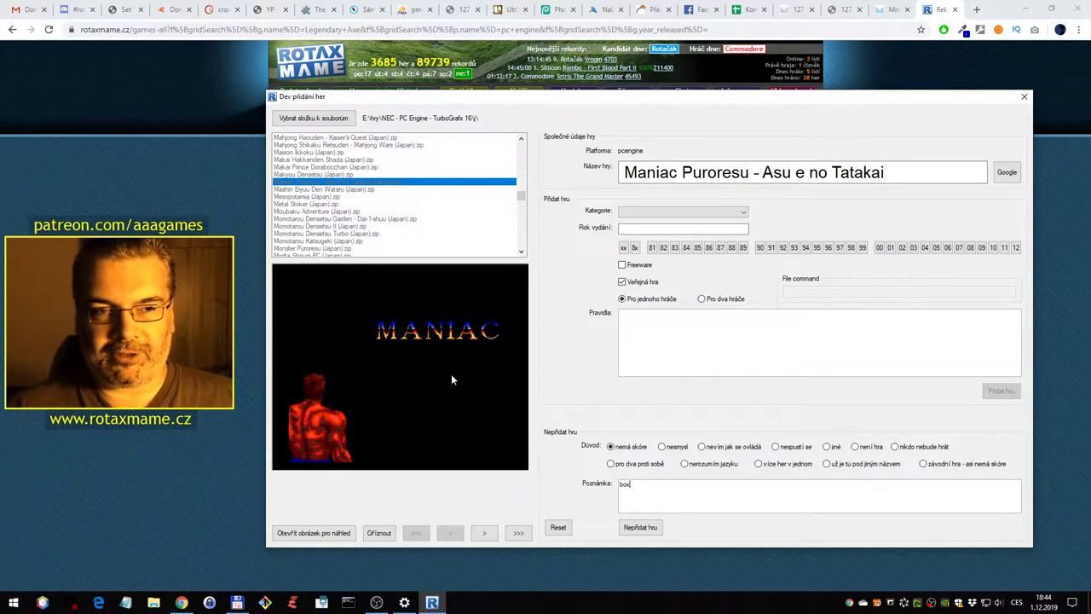
{"action": "left_click", "coordinate": [640, 526]}
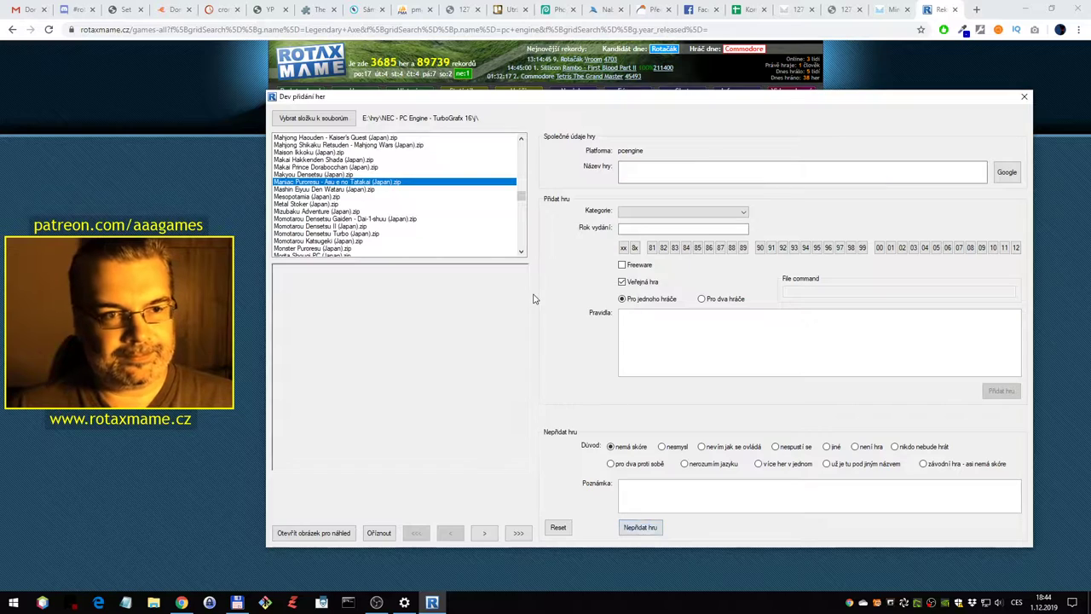
Launch Mashin Eiyuu Den Wataru, start it and test walking and jumping around the small hut marked 1
{"action": "left_click", "coordinate": [372, 191]}
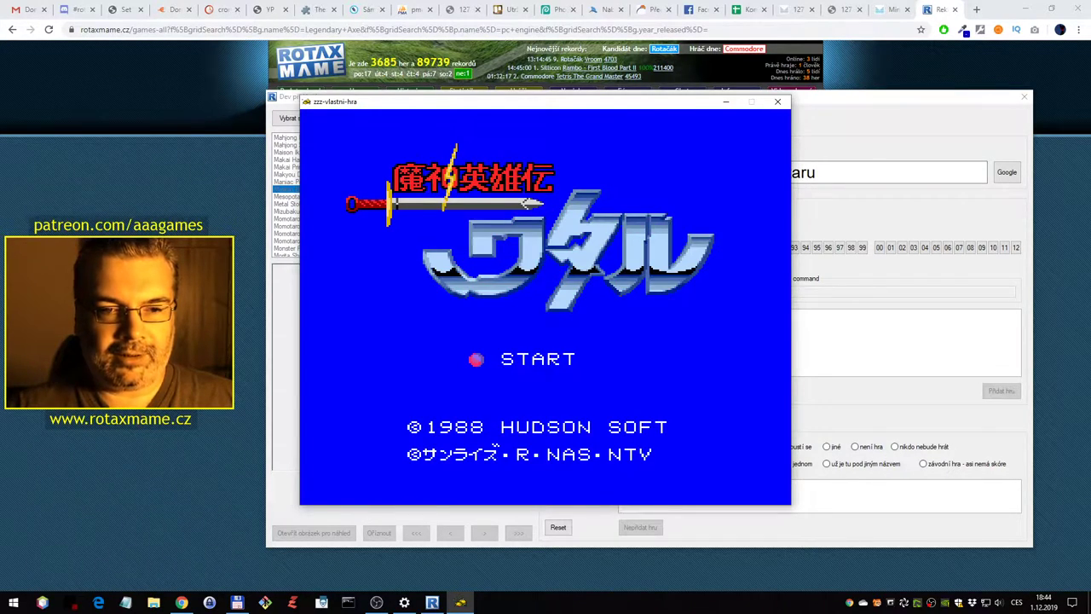
{"action": "key", "text": "Return"}
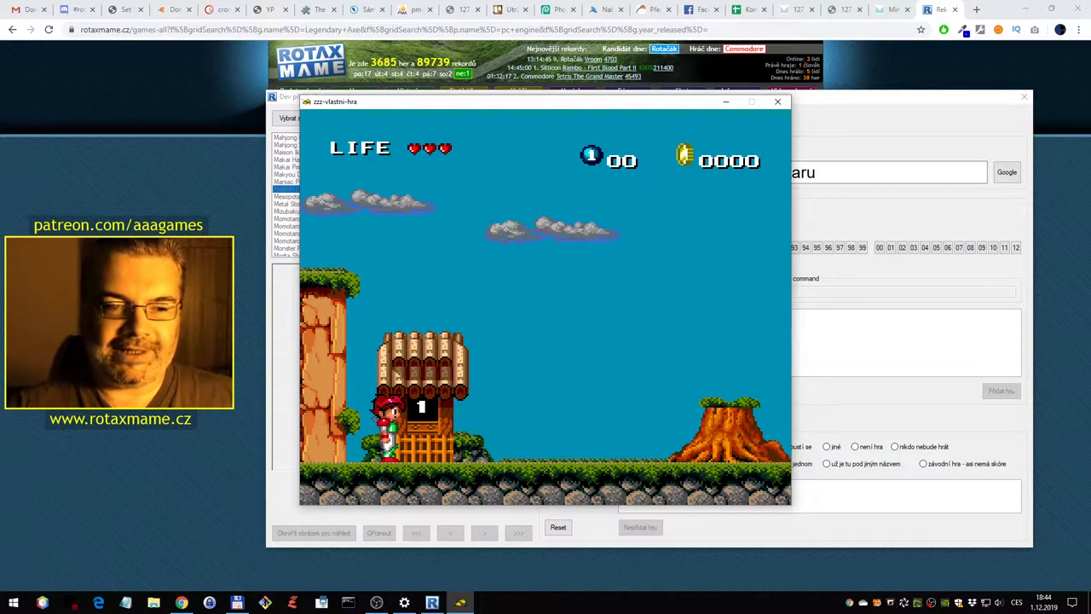
{"action": "key", "text": "Right"}
{"action": "key", "text": "alt"}
{"action": "key", "text": "Right"}
{"action": "key", "text": "ctrl"}
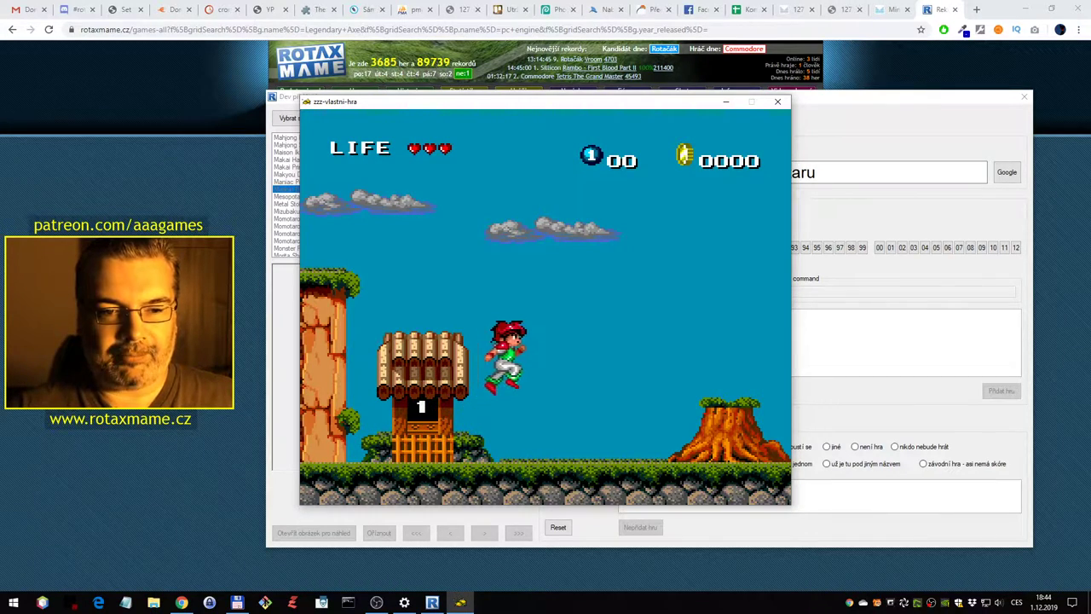
{"action": "key", "text": "Left"}
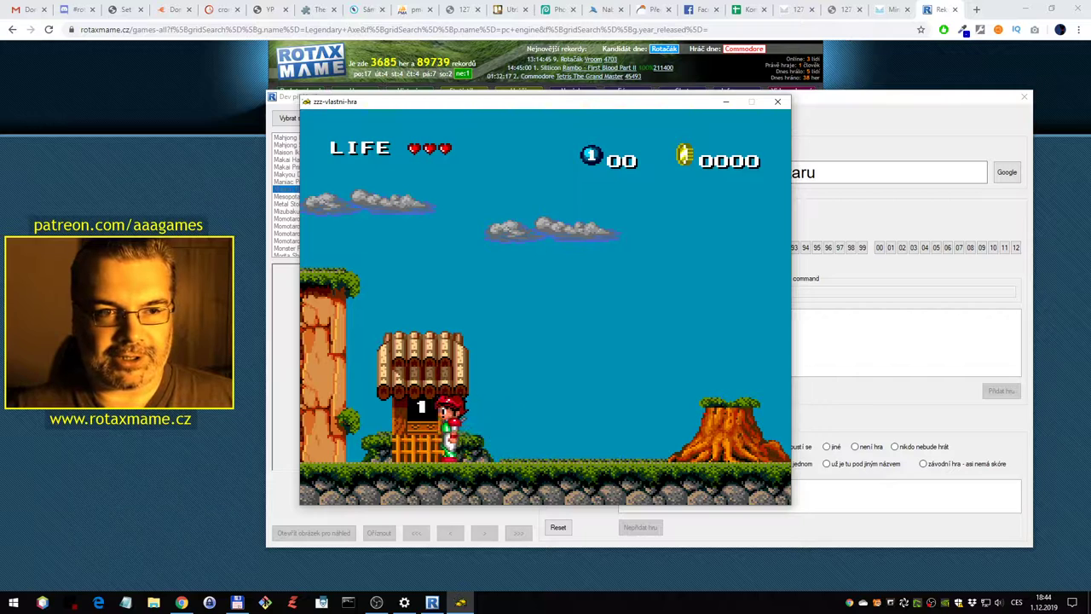
{"action": "key", "text": "Up"}
{"action": "key", "text": "alt"}
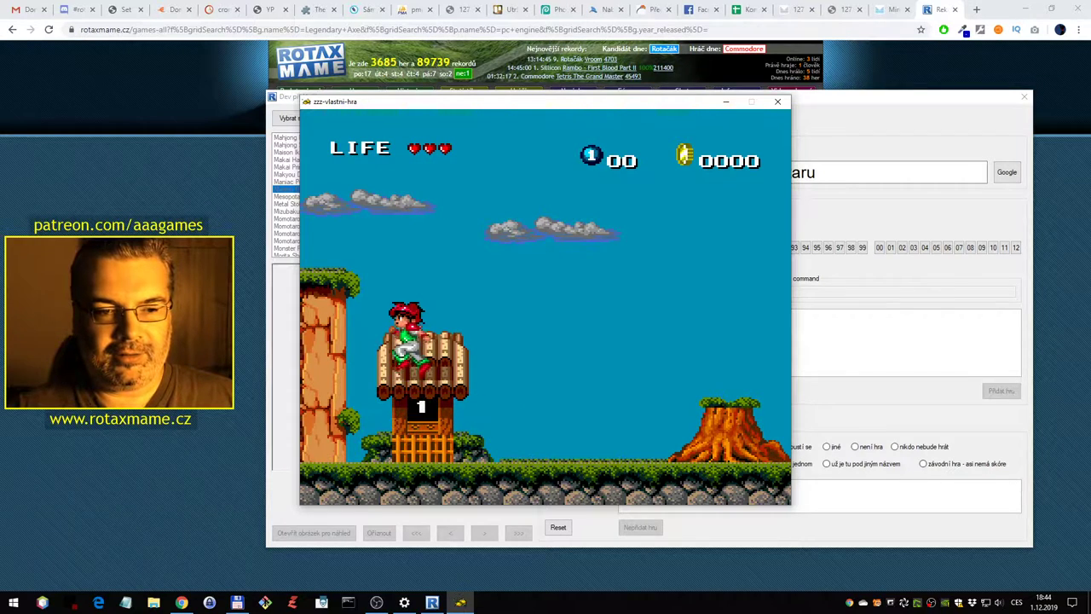
Jump past the tree stump, enter the first door of the large house and advance through the old character's dialogue
{"action": "key", "text": "Right"}
{"action": "key", "text": "Right"}
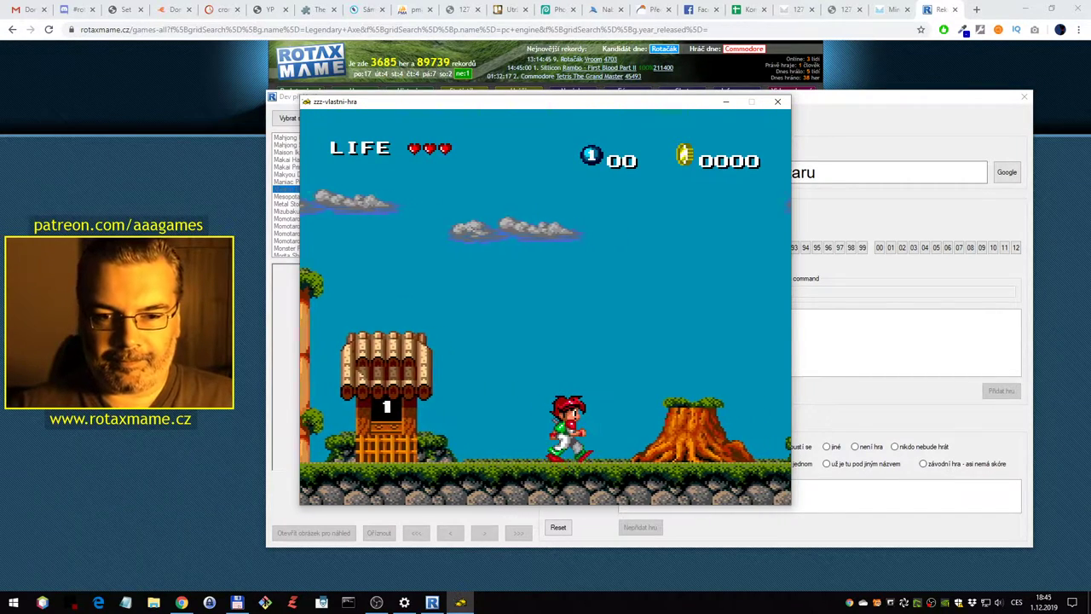
{"action": "key", "text": "alt"}
{"action": "key", "text": "Right"}
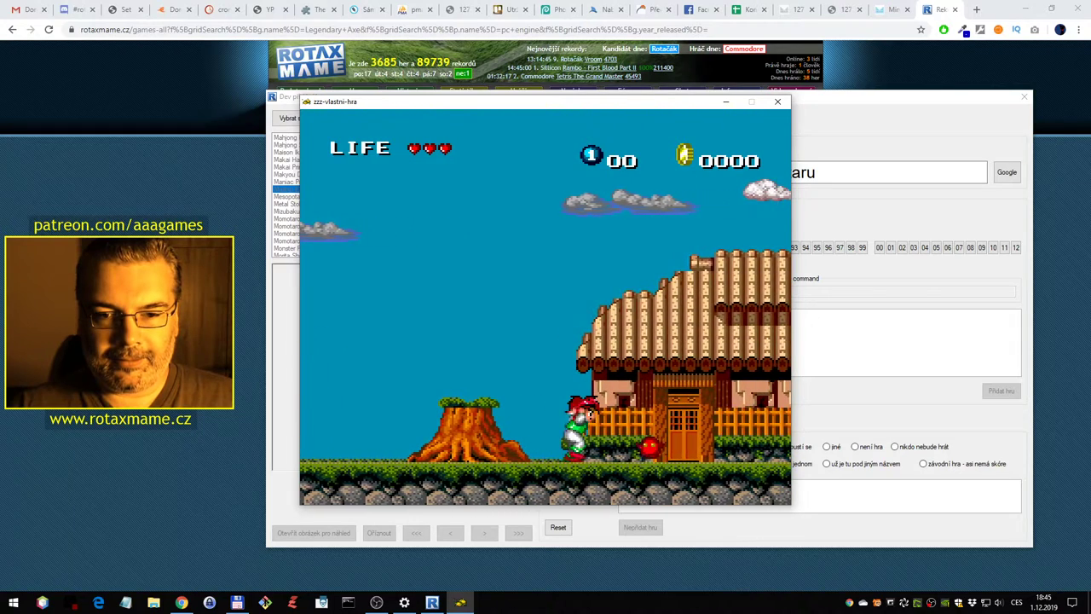
{"action": "key", "text": "Right"}
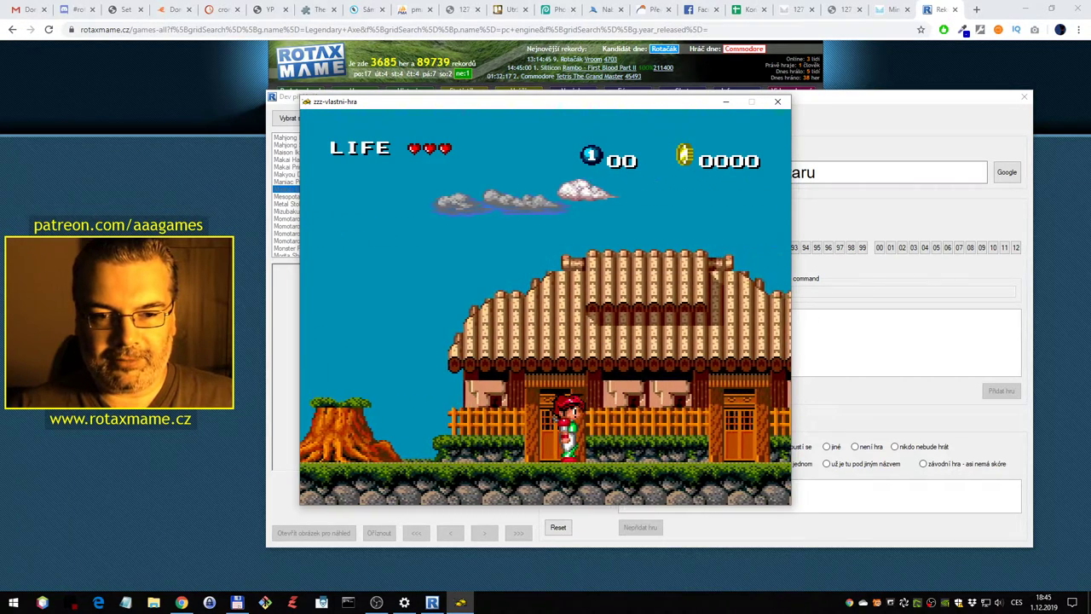
{"action": "key", "text": "Up"}
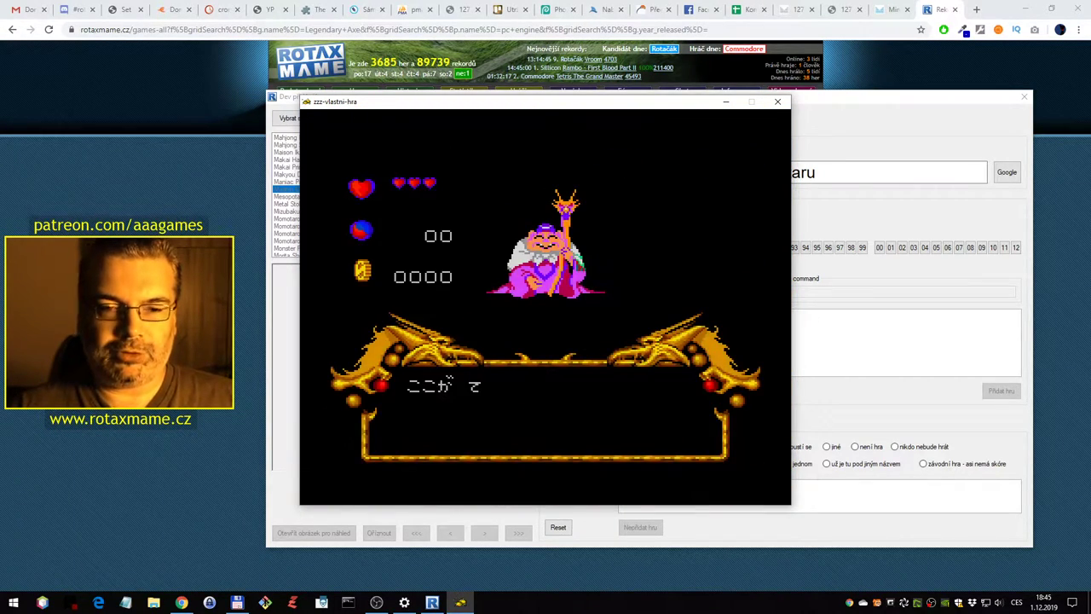
{"action": "key", "text": "ctrl"}
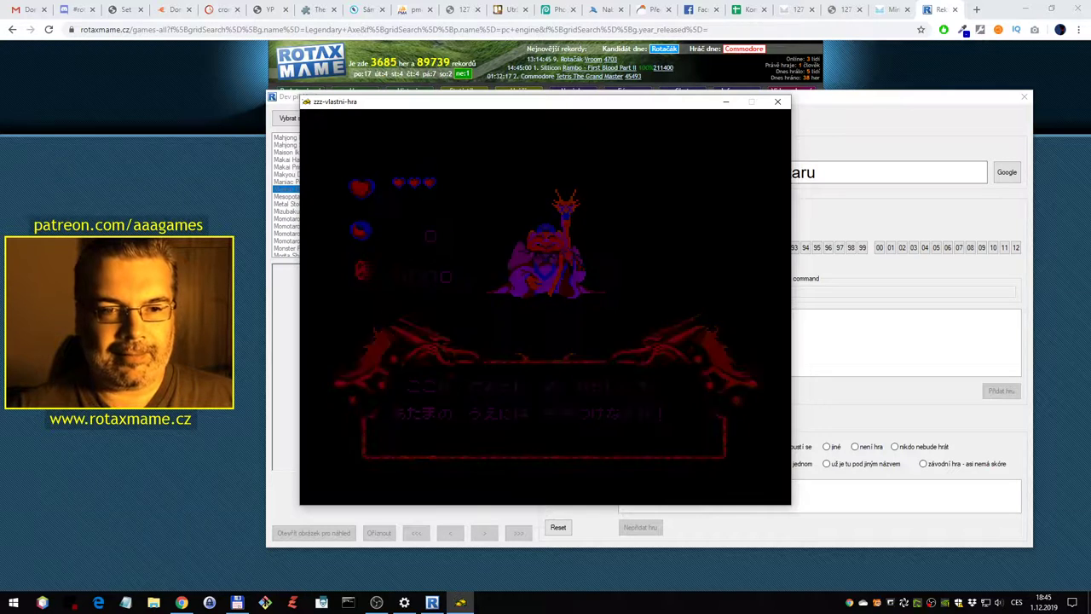
Re-enter the large house's first door, dismiss the dialogue, and jump along the street towards the next small house
{"action": "key", "text": "Up"}
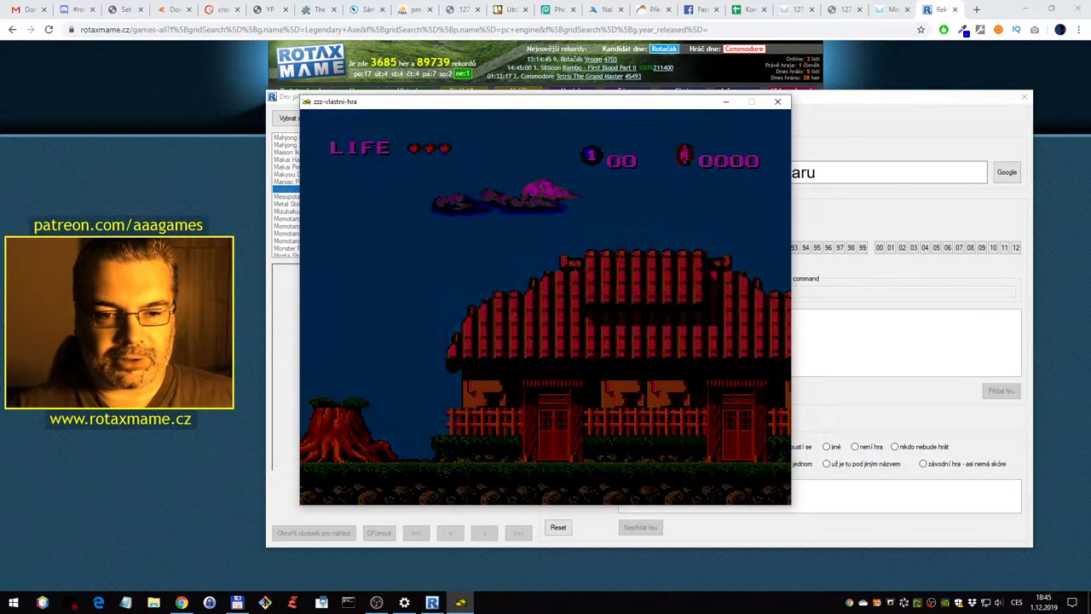
{"action": "key", "text": "ctrl"}
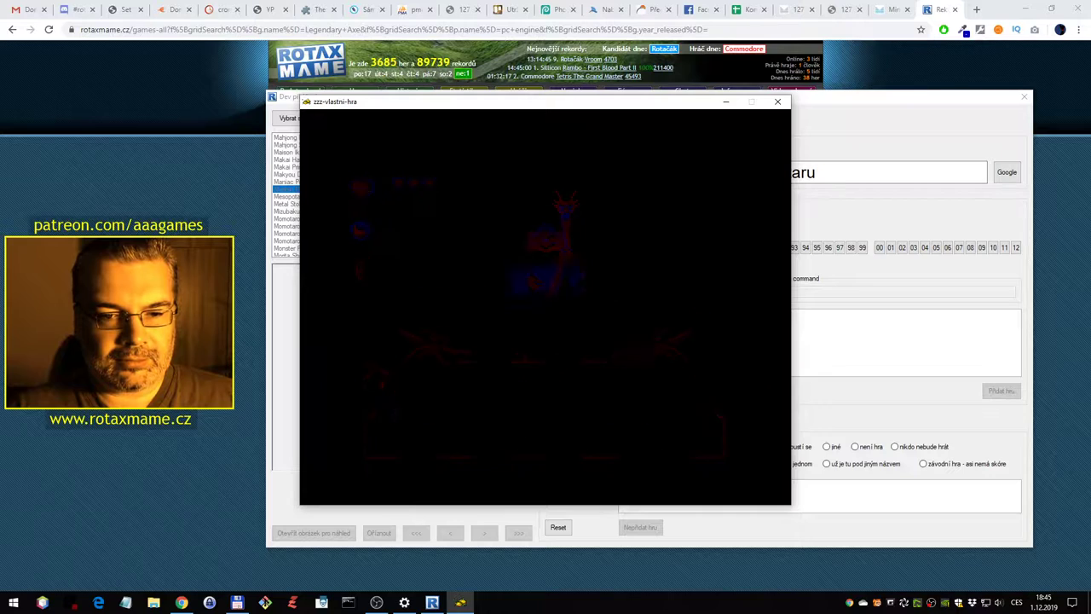
{"action": "key", "text": "Right"}
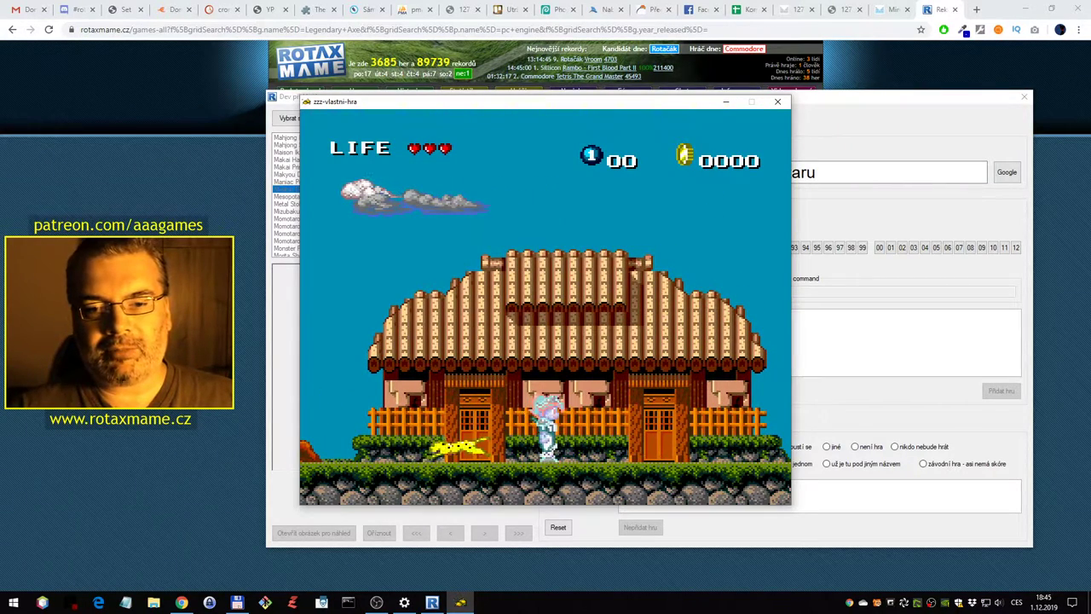
{"action": "key", "text": "Right"}
{"action": "key", "text": "ctrl"}
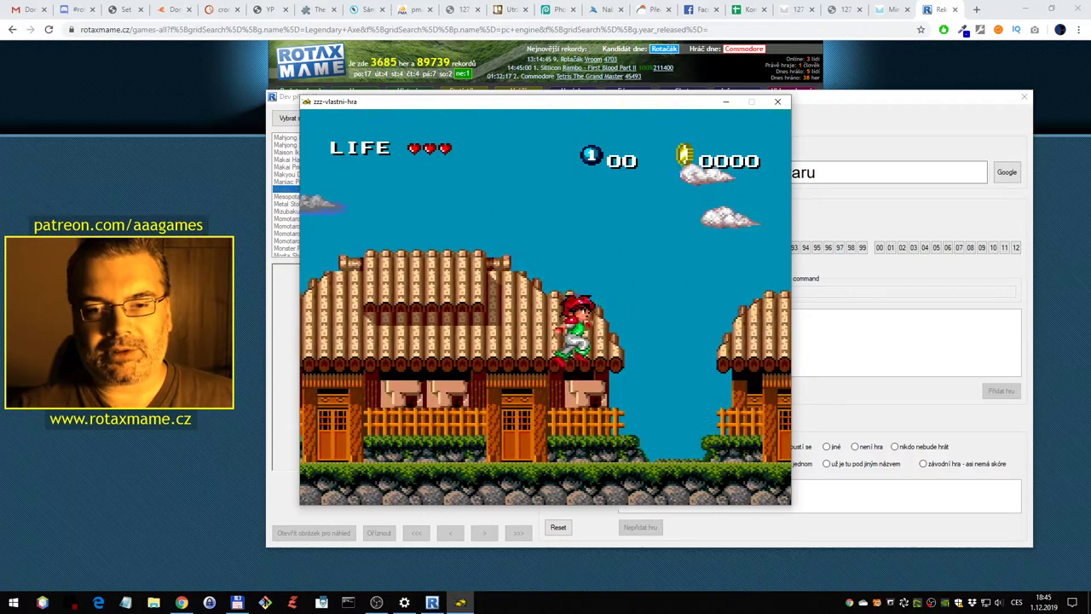
{"action": "key", "text": "ctrl"}
{"action": "key", "text": "Right"}
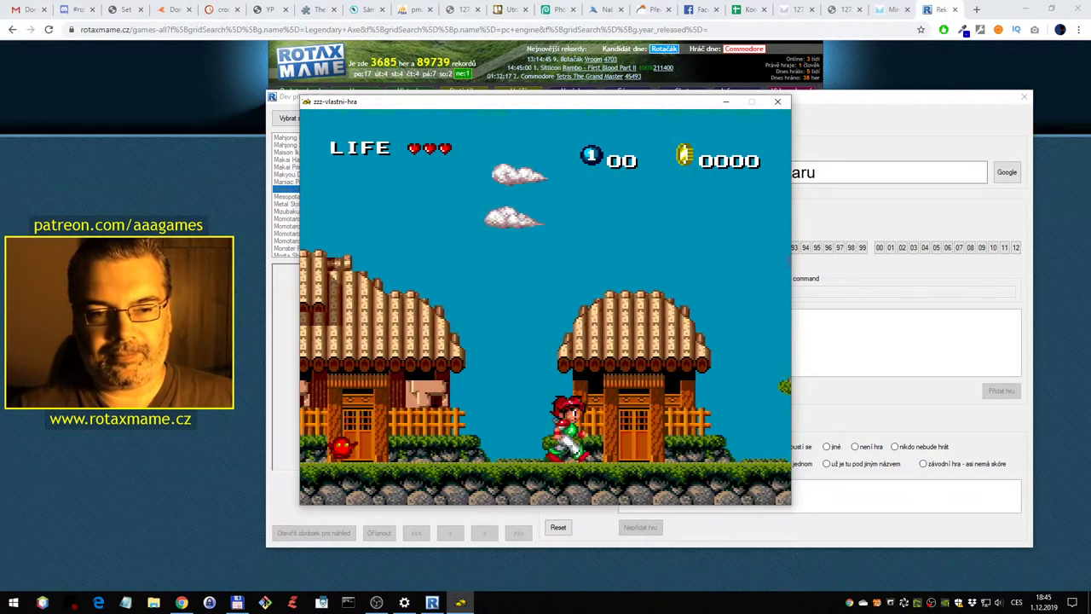
Walk past the small house, turn back to strike the red creature with the sword, and test a jump by the cliff
{"action": "key", "text": "Right"}
{"action": "key", "text": "Left"}
{"action": "key", "text": "ctrl"}
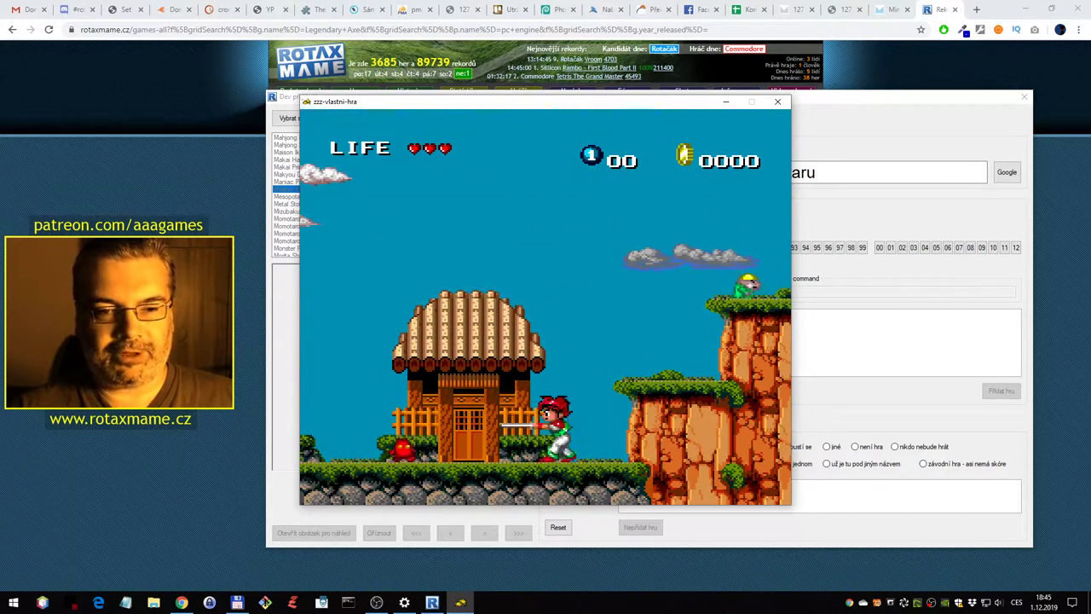
{"action": "key", "text": "alt"}
{"action": "key", "text": "Right"}
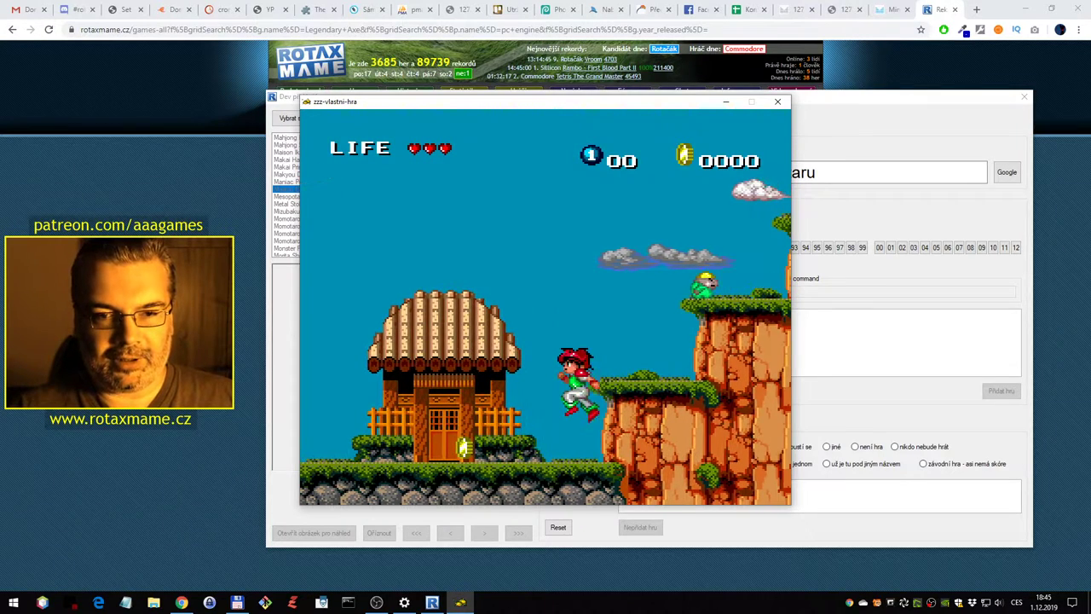
Collect the dropped coin, enter the small house and advance through the green-haired character's dialogue
{"action": "key", "text": "Left"}
{"action": "key", "text": "Up"}
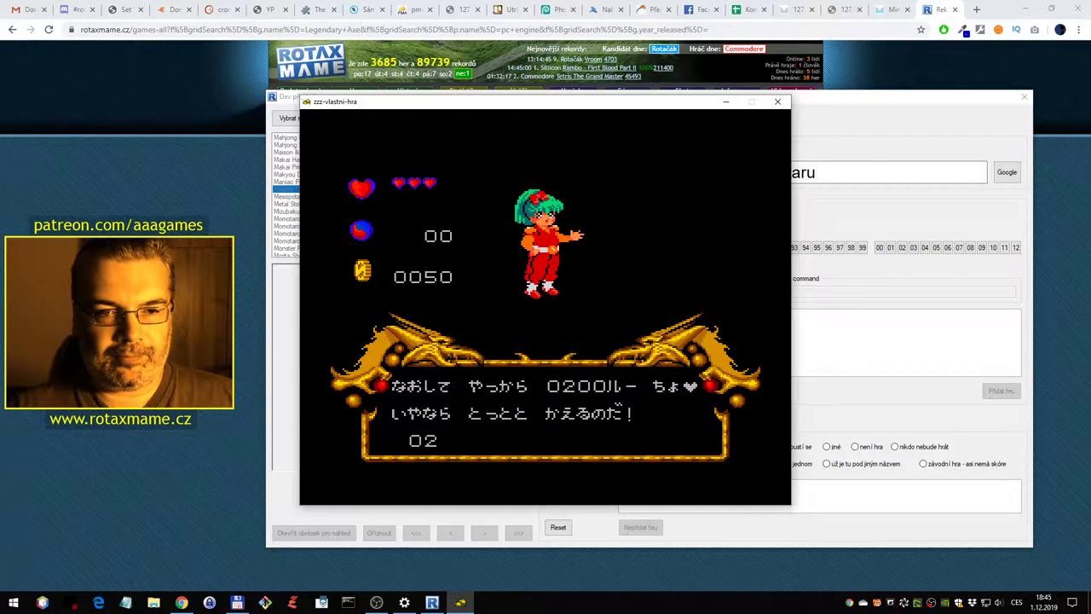
{"action": "key", "text": "ctrl"}
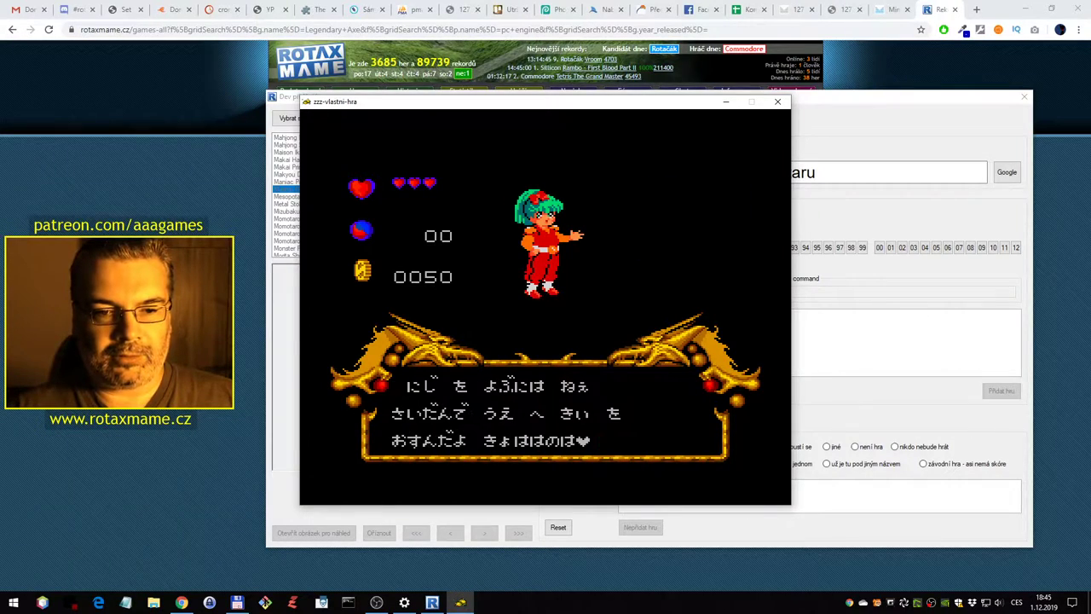
{"action": "key", "text": "ctrl"}
{"action": "key", "text": "Right"}
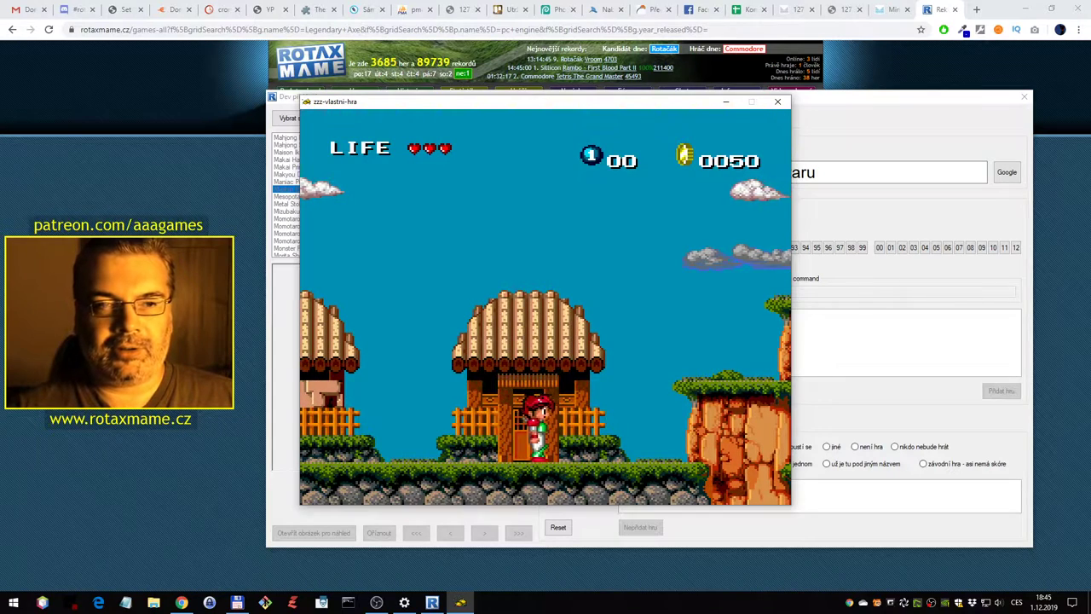
Climb the stepped rock ledges beyond the small house by jumping up to the highest one
{"action": "key", "text": "Right"}
{"action": "key", "text": "alt"}
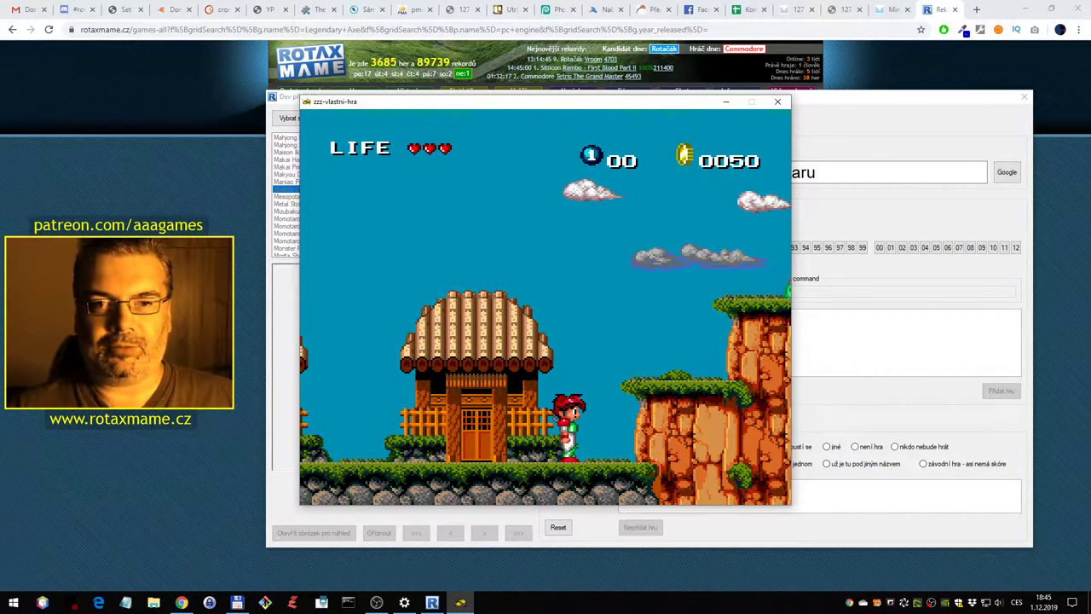
{"action": "key", "text": "Right"}
{"action": "key", "text": "alt"}
{"action": "key", "text": "alt"}
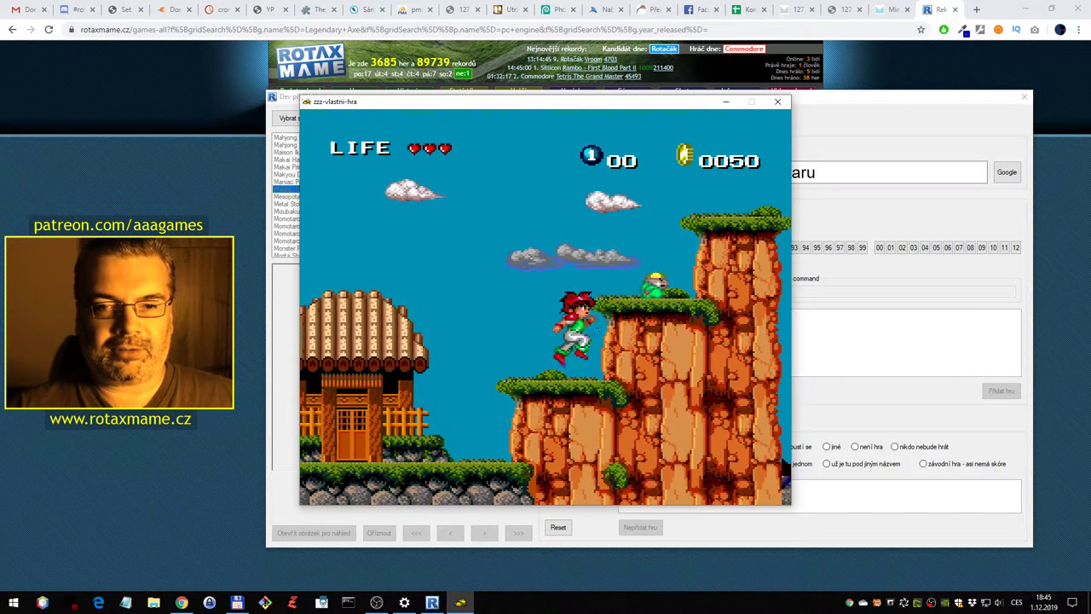
{"action": "key", "text": "Right"}
{"action": "key", "text": "alt"}
{"action": "key", "text": "alt"}
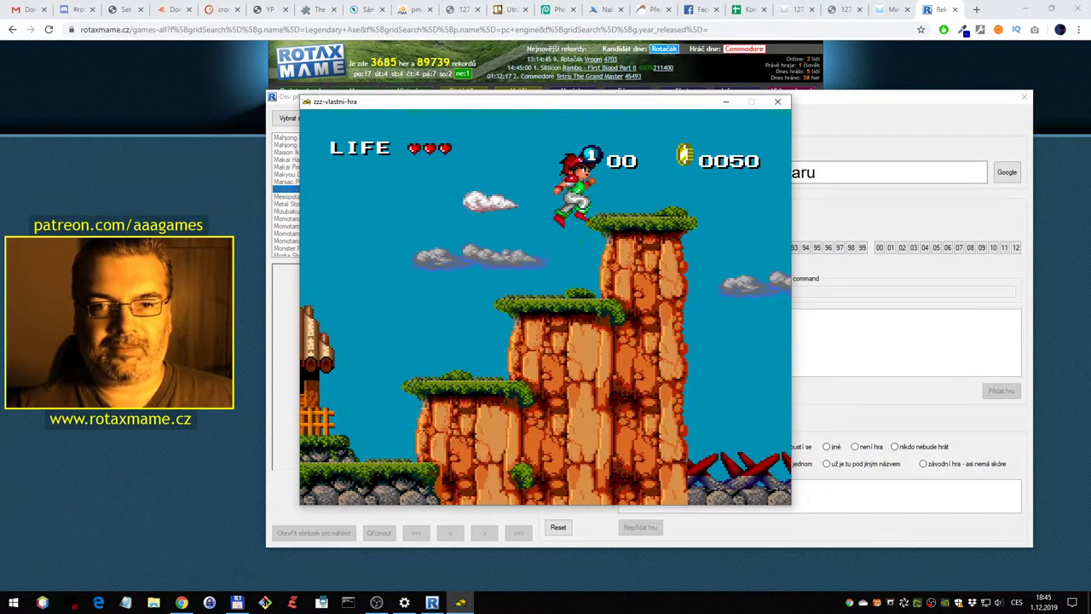
Cross the spiked pit over the floating platforms to reach the next rock pillar
{"action": "key", "text": "Right"}
{"action": "key", "text": "alt"}
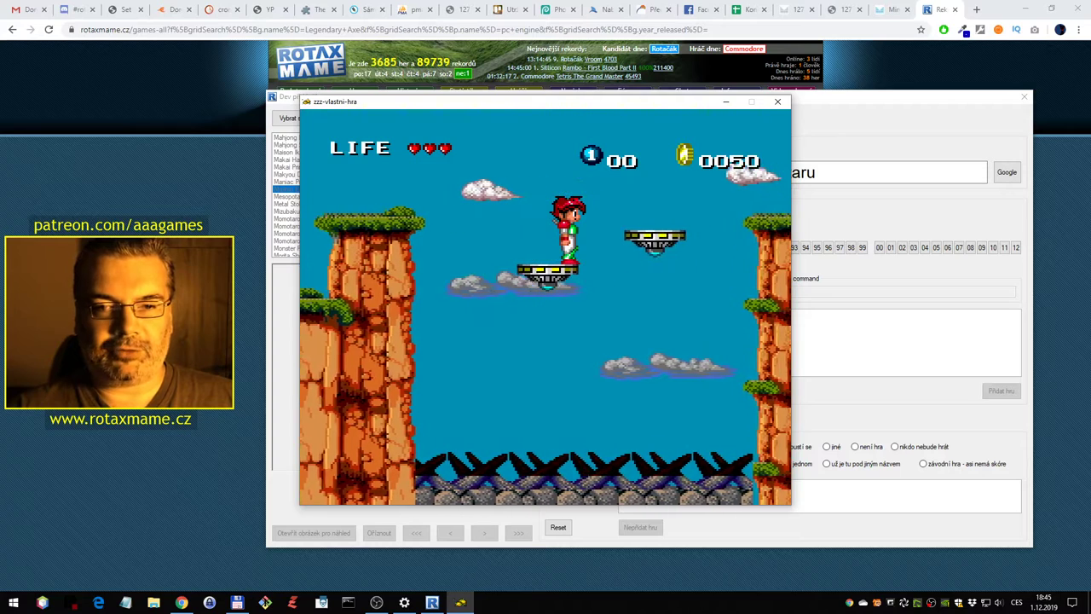
{"action": "key", "text": "Right"}
{"action": "key", "text": "alt"}
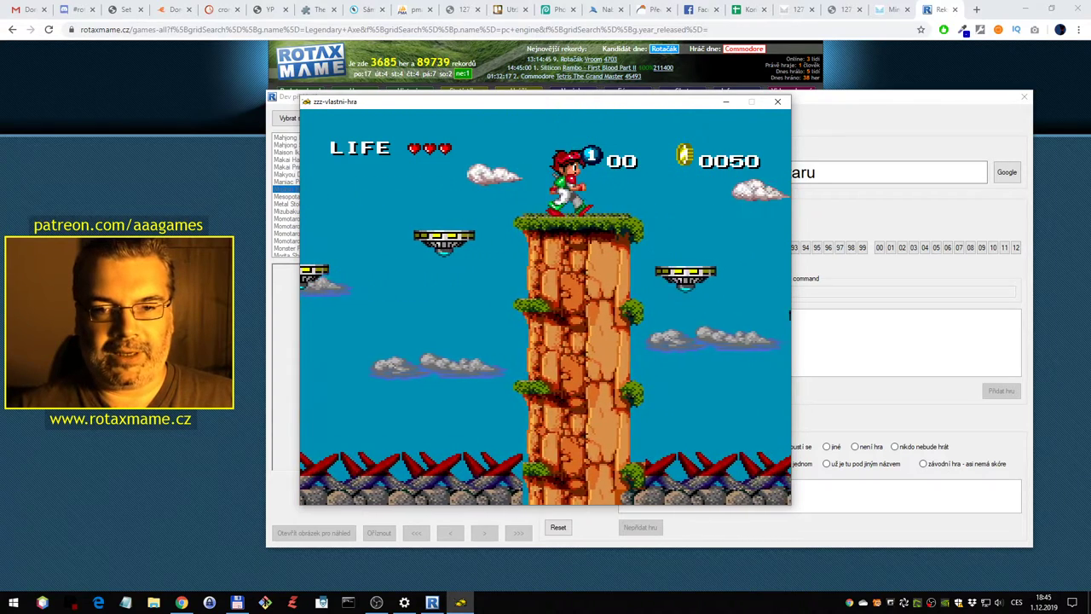
Quit Mashin Eiyuu Den Wataru and reject it with the reason "nemá skóre"
{"action": "key", "text": "Escape"}
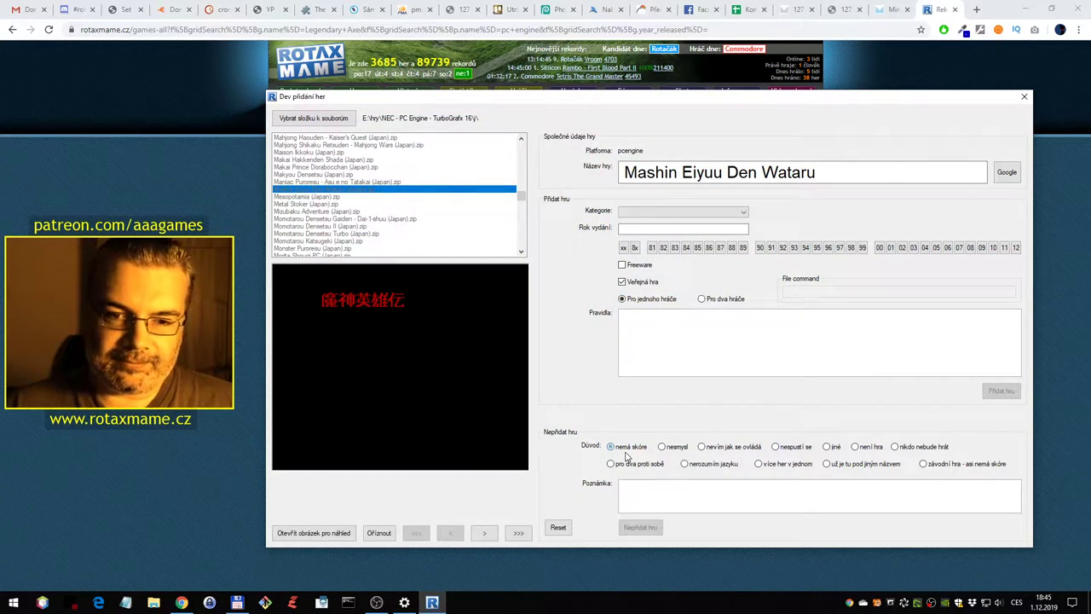
{"action": "left_click", "coordinate": [640, 527]}
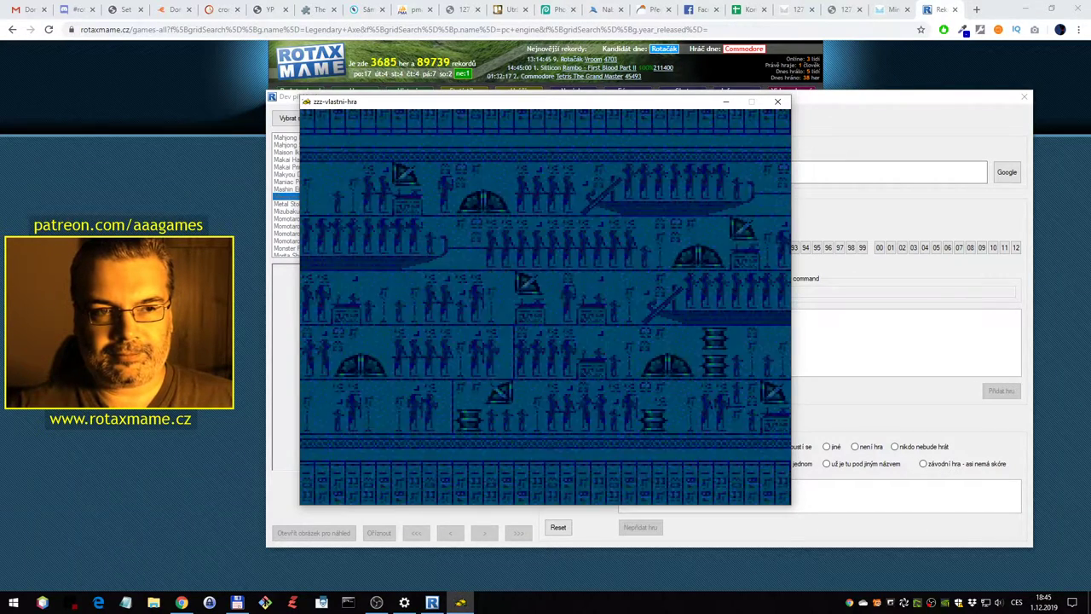
Start Mesopotamia with the offered sound and constellation settings, briefly test its movement, and quit it with a form reset
{"action": "key", "text": "1"}
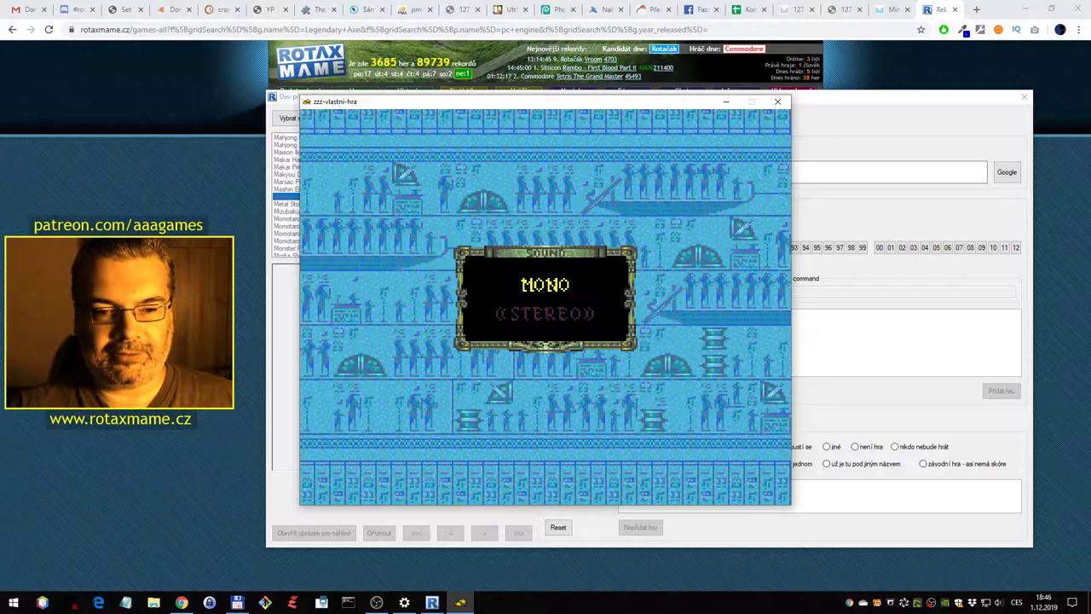
{"action": "key", "text": "1"}
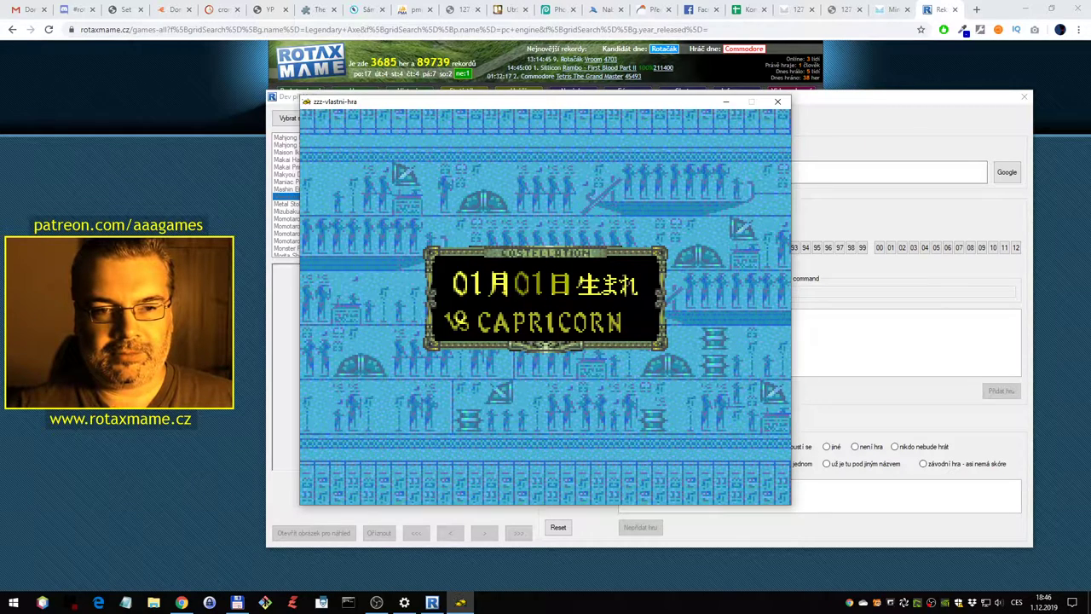
{"action": "key", "text": "1"}
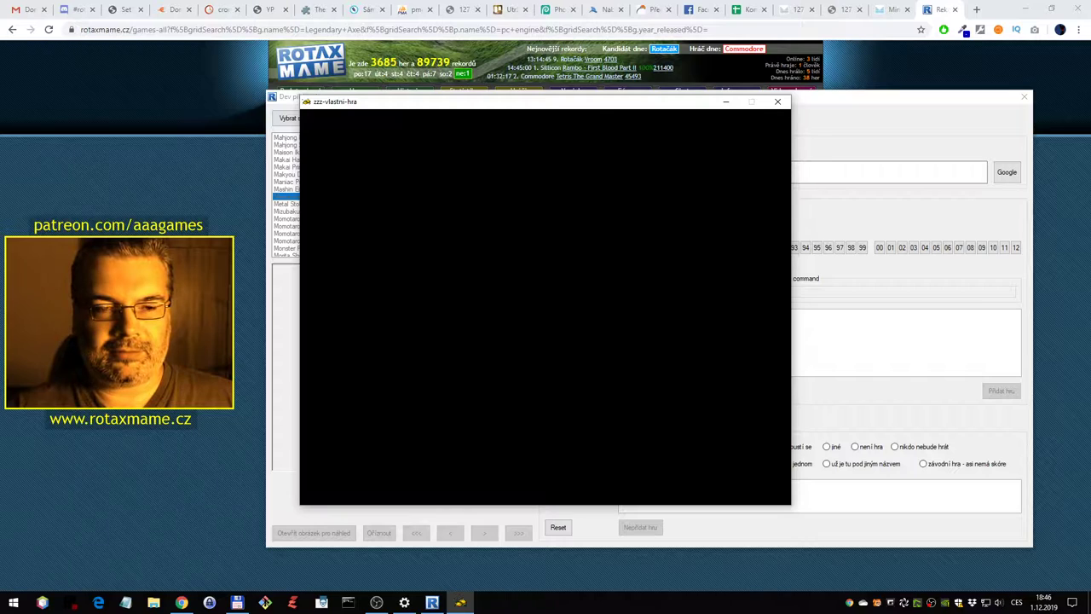
{"action": "key", "text": "Right"}
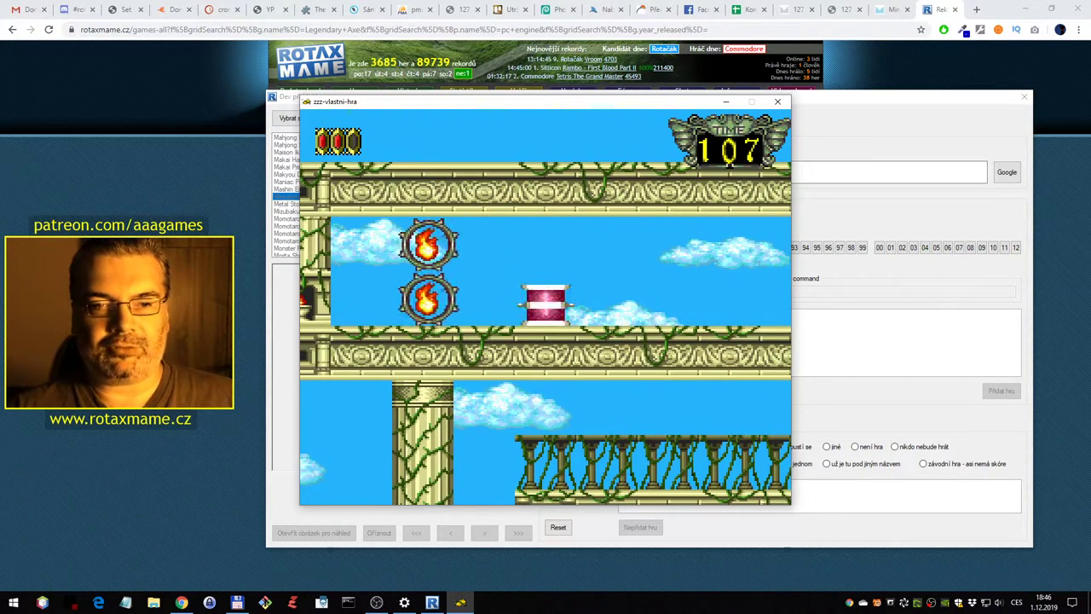
{"action": "key", "text": "Escape"}
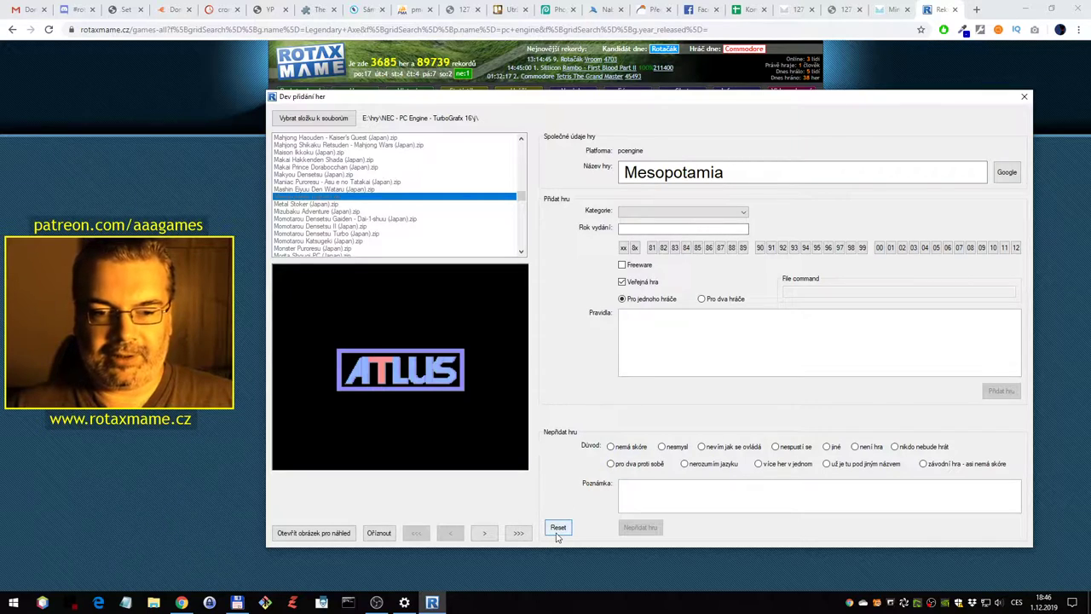
{"action": "left_click", "coordinate": [557, 529]}
{"action": "left_click", "coordinate": [381, 205]}
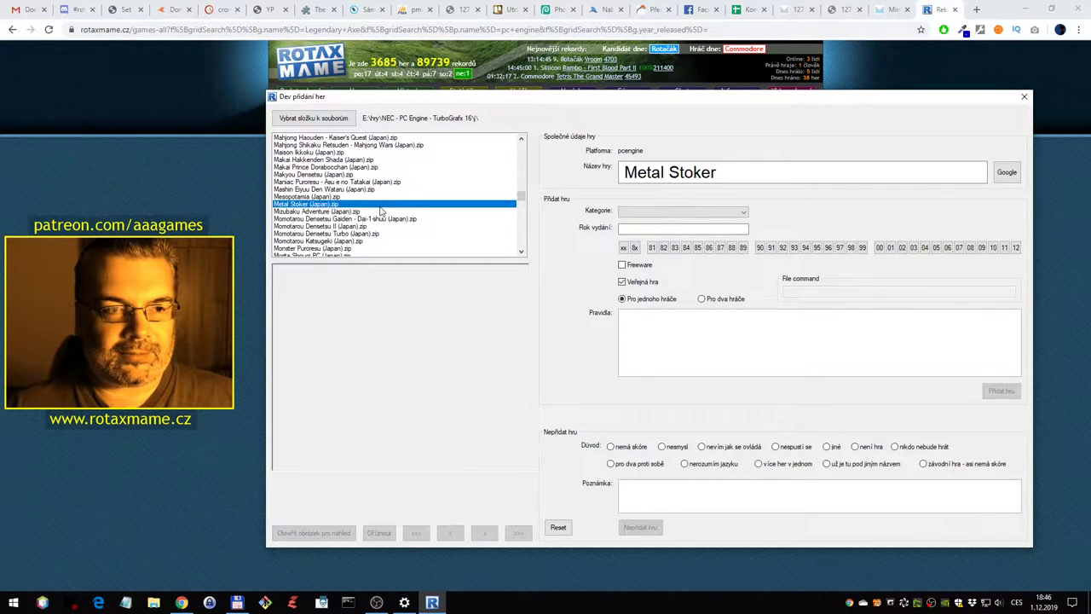
{"action": "scroll", "coordinate": [461, 214], "scroll_direction": "down", "scroll_amount": 1}
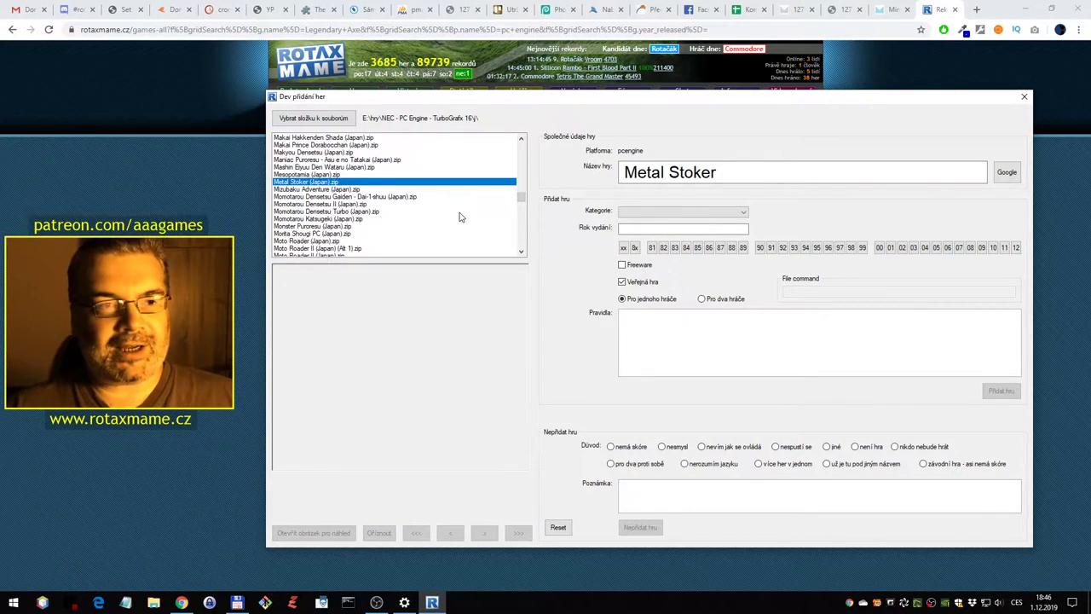
{"action": "double_click", "coordinate": [419, 187]}
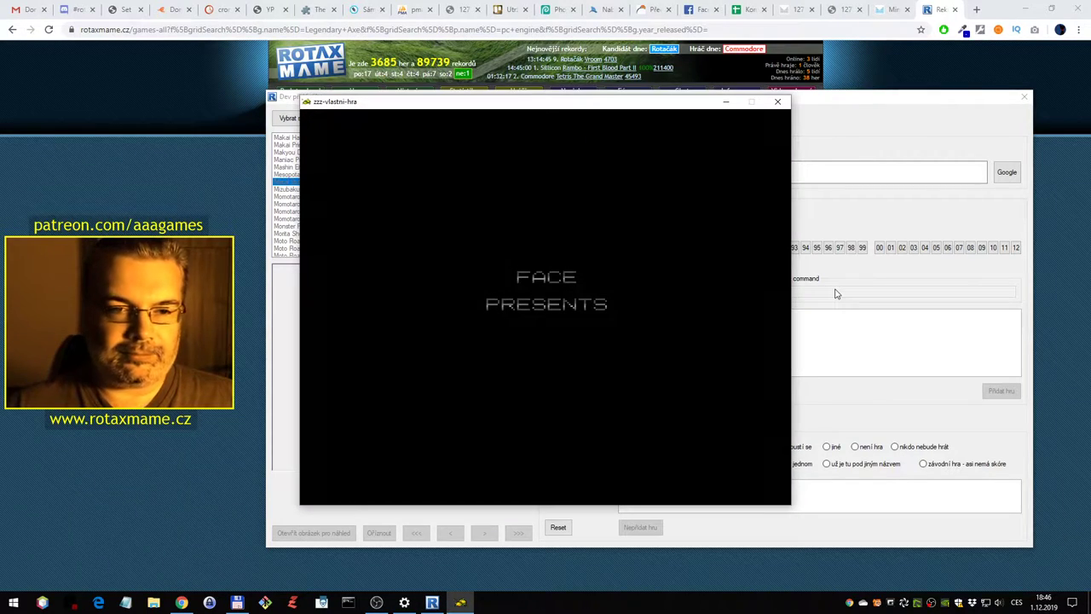
{"action": "key", "text": "Escape"}
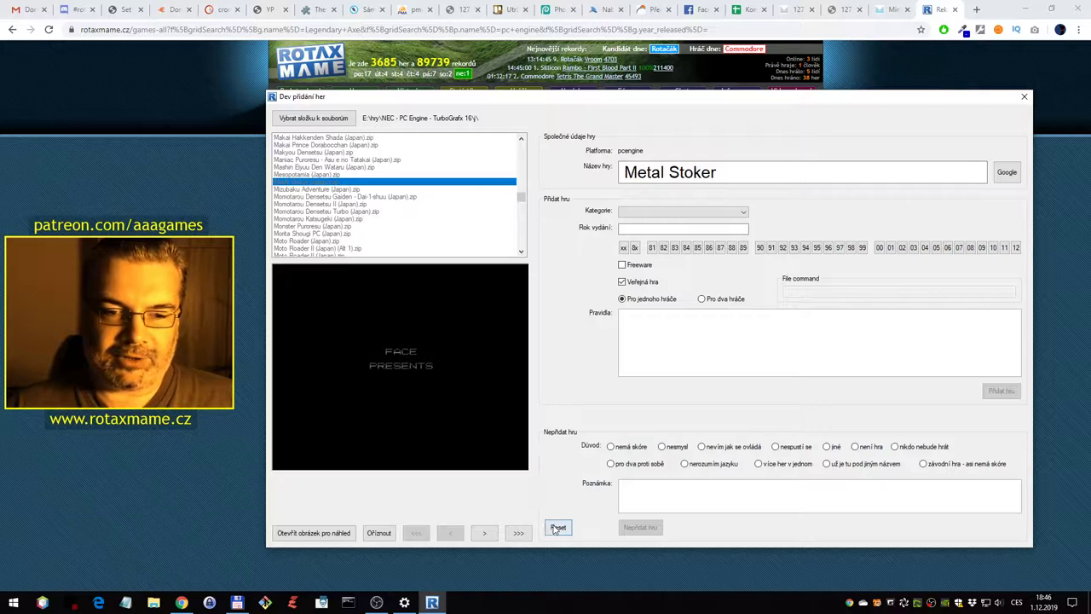
{"action": "left_click", "coordinate": [557, 528]}
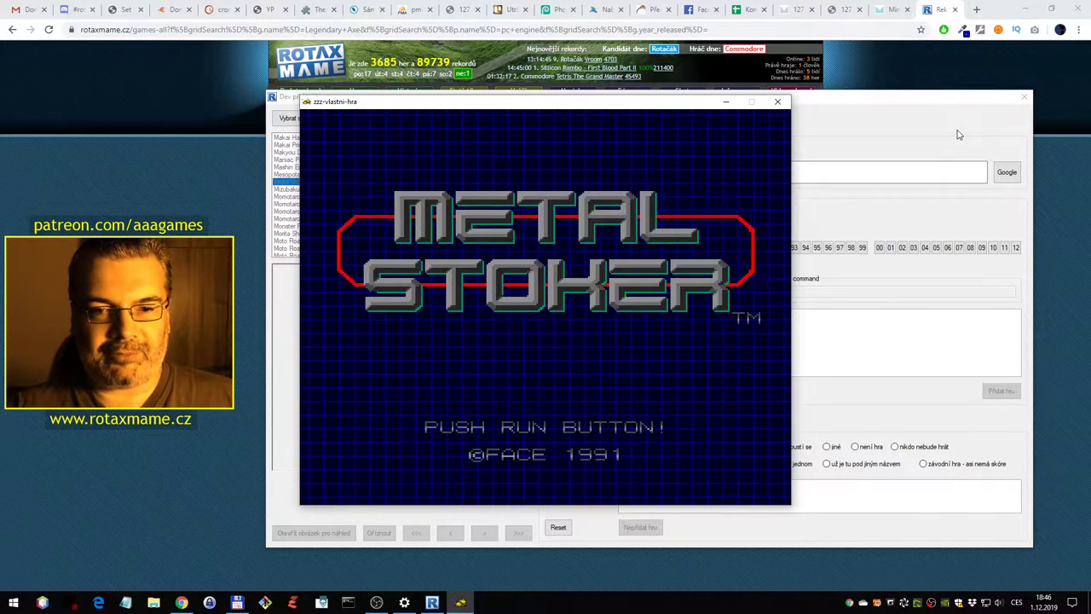
Start a game of Metal Stoker and skip the mission briefing and the Site1 area map
{"action": "key", "text": "Return"}
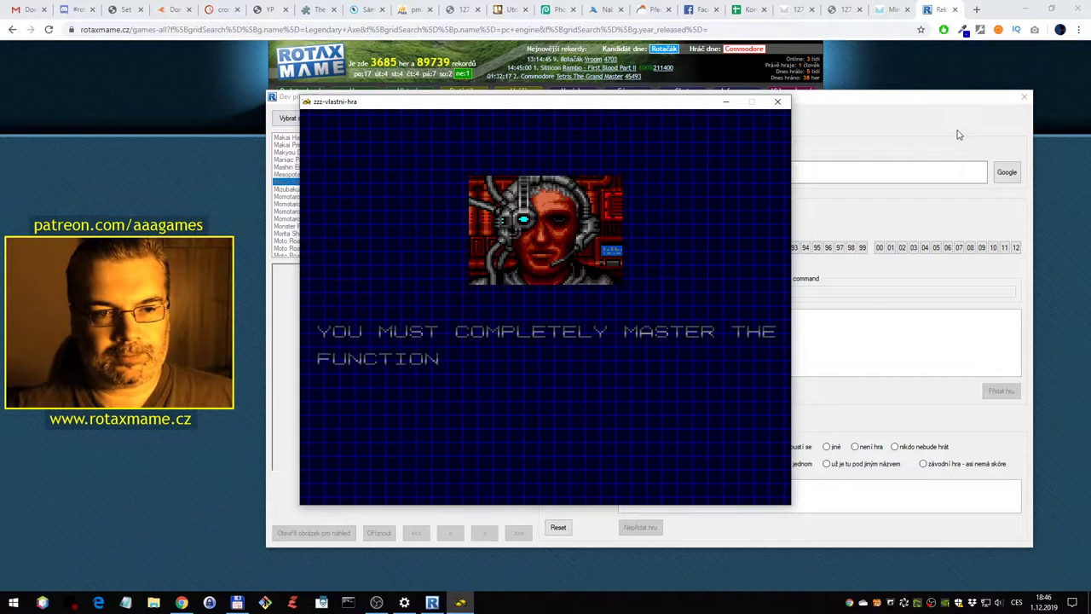
{"action": "key", "text": "1"}
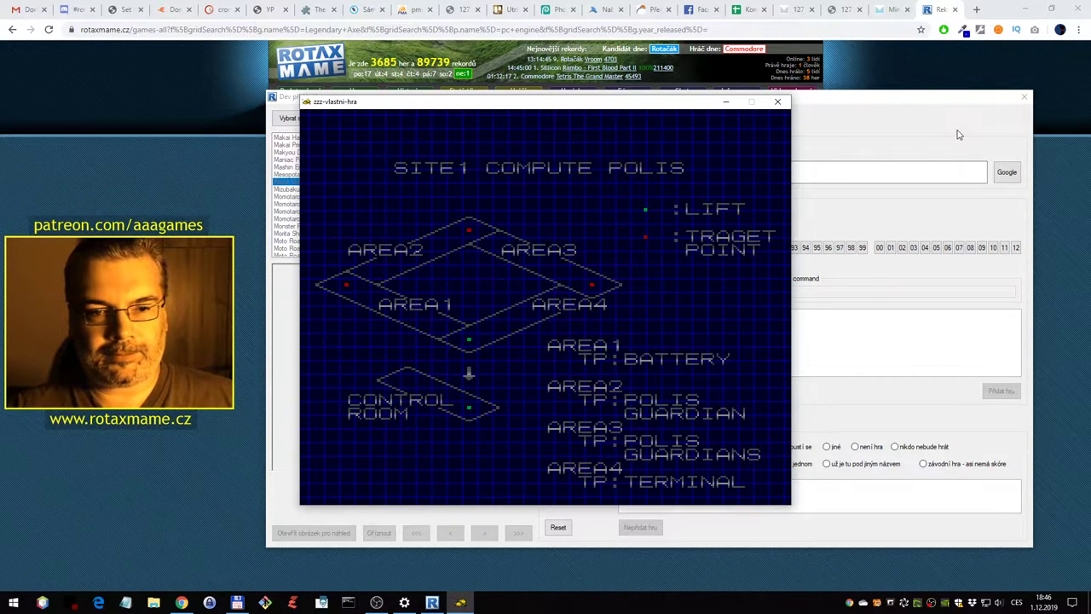
{"action": "key", "text": "1"}
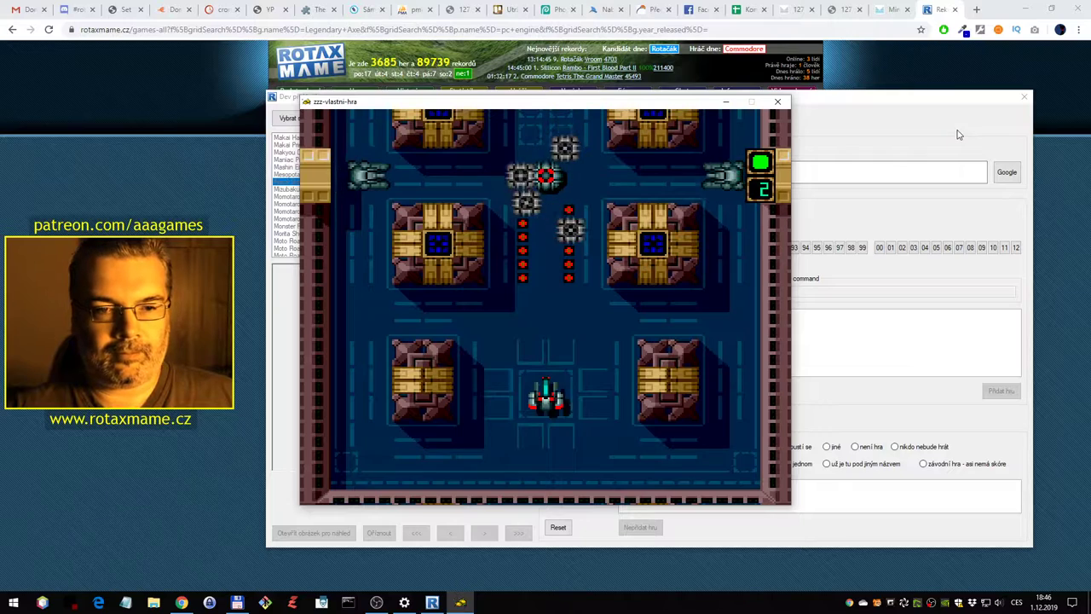
Drive the Metal Stoker tank up and back down the starting area to test its steering
{"action": "key", "text": "Up"}
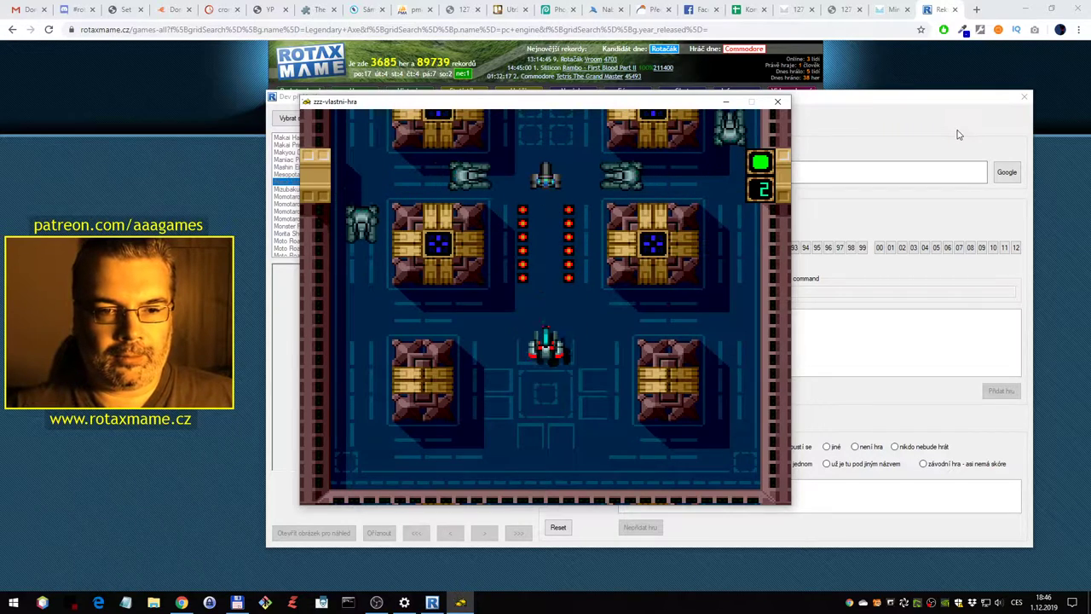
{"action": "key", "text": "Right"}
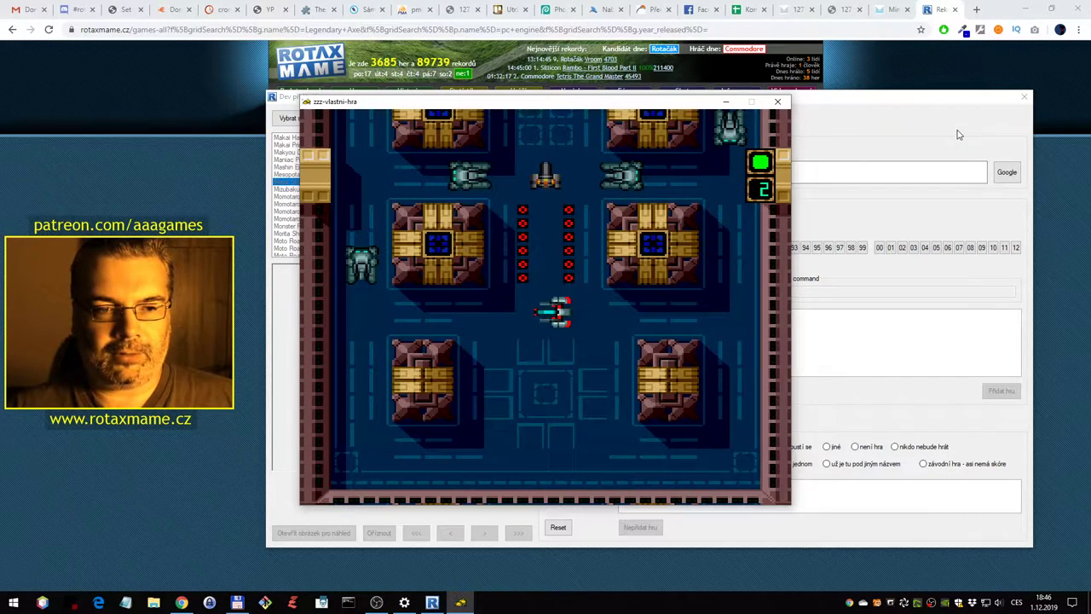
{"action": "key", "text": "Up"}
{"action": "key", "text": "Down"}
{"action": "key", "text": "Right"}
{"action": "key", "text": "Left"}
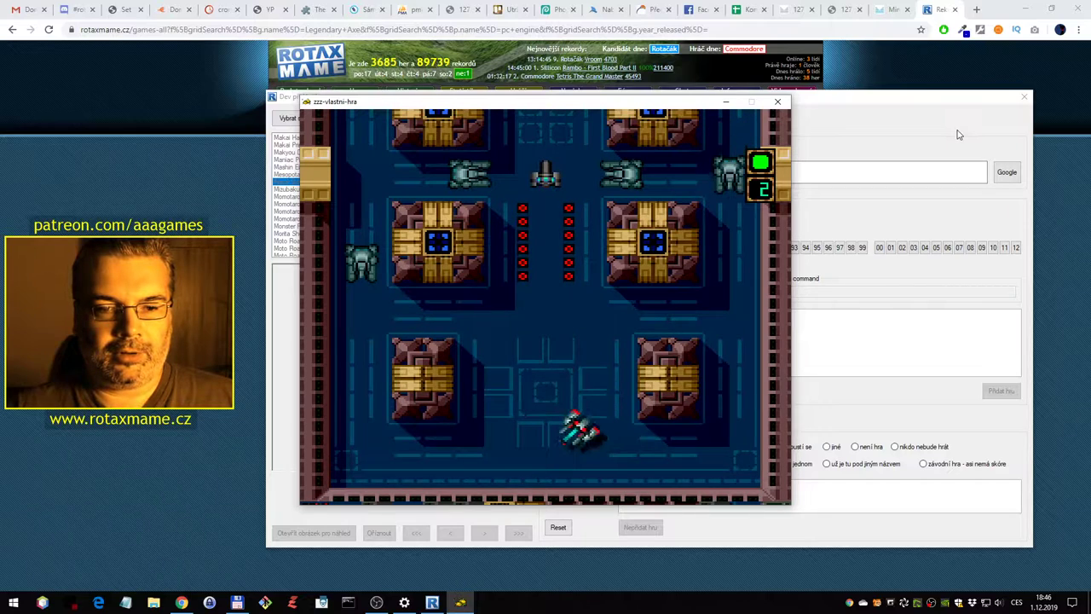
Dodge and shoot the spinning drones descending the central lane towards the starting area
{"action": "key", "text": "Up"}
{"action": "key", "text": "Down"}
{"action": "key", "text": "Right"}
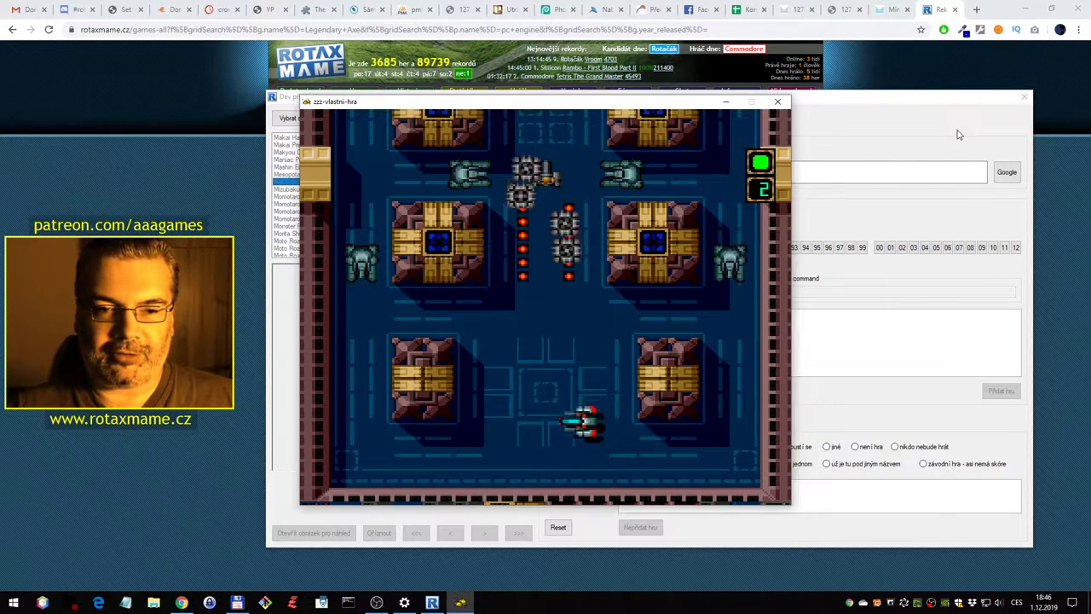
{"action": "key", "text": "Left"}
{"action": "key", "text": "Down"}
{"action": "key", "text": "Up"}
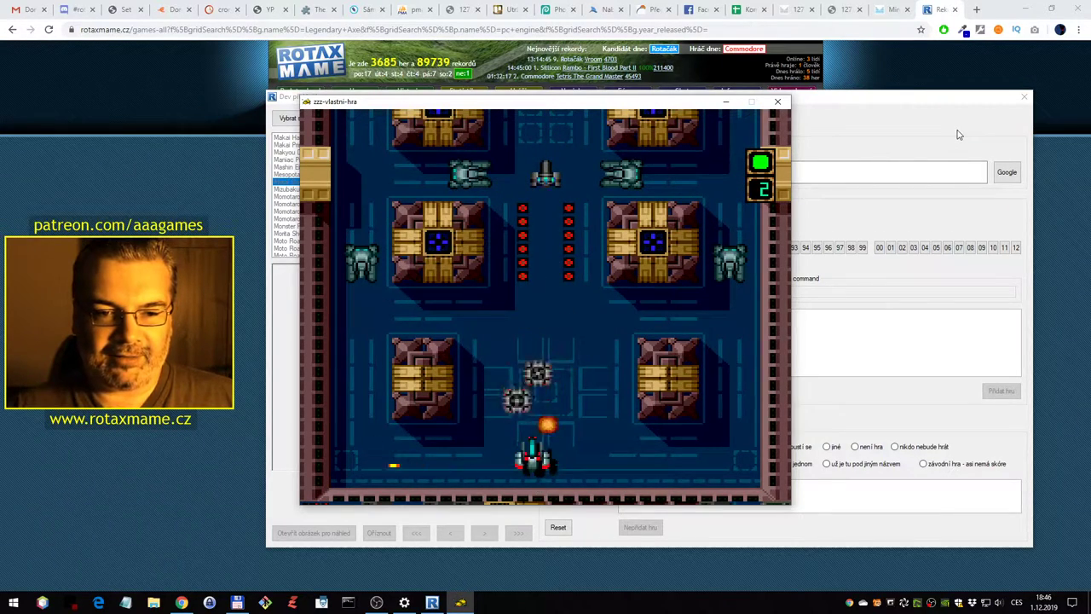
{"action": "key", "text": "space"}
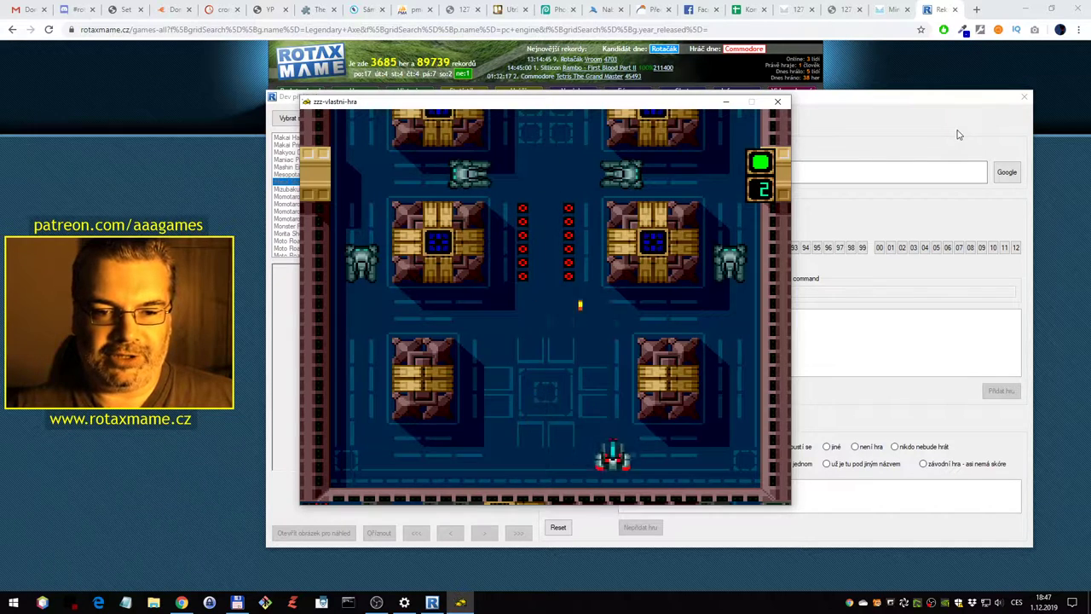
Drive along the bottom wall into the left corridor and up past the lowest block
{"action": "key", "text": "Up"}
{"action": "key", "text": "Down"}
{"action": "key", "text": "Left"}
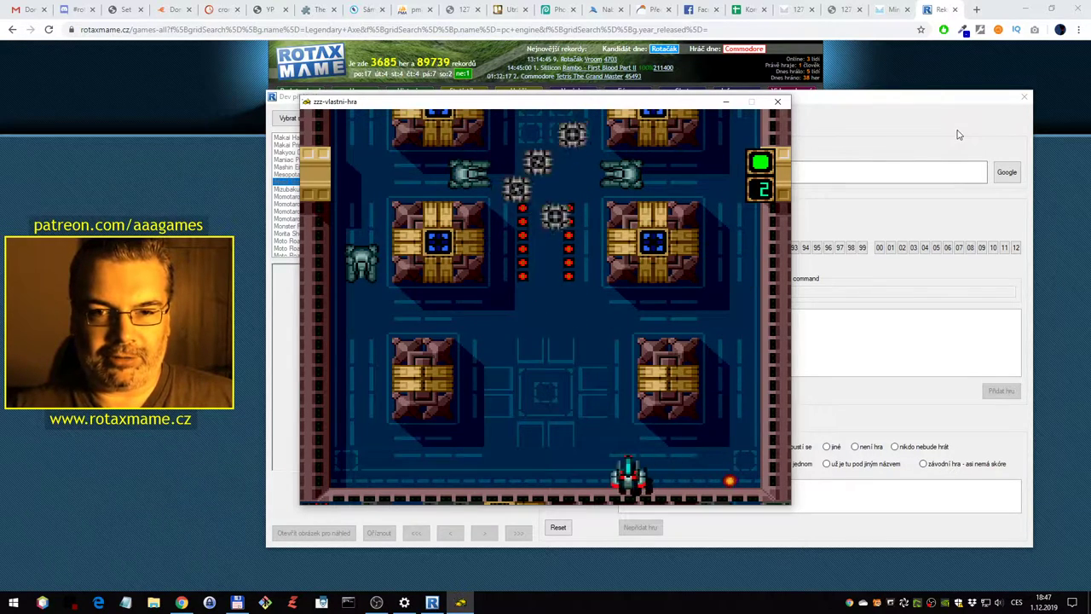
{"action": "key", "text": "Left"}
{"action": "key", "text": "Up"}
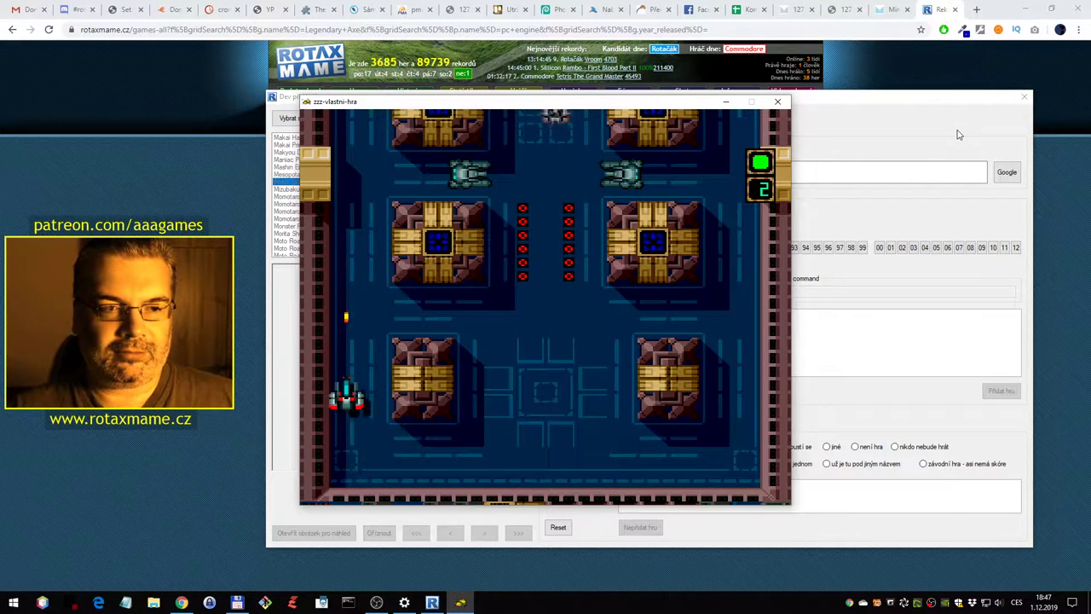
{"action": "key", "text": "Up"}
{"action": "key", "text": "Right"}
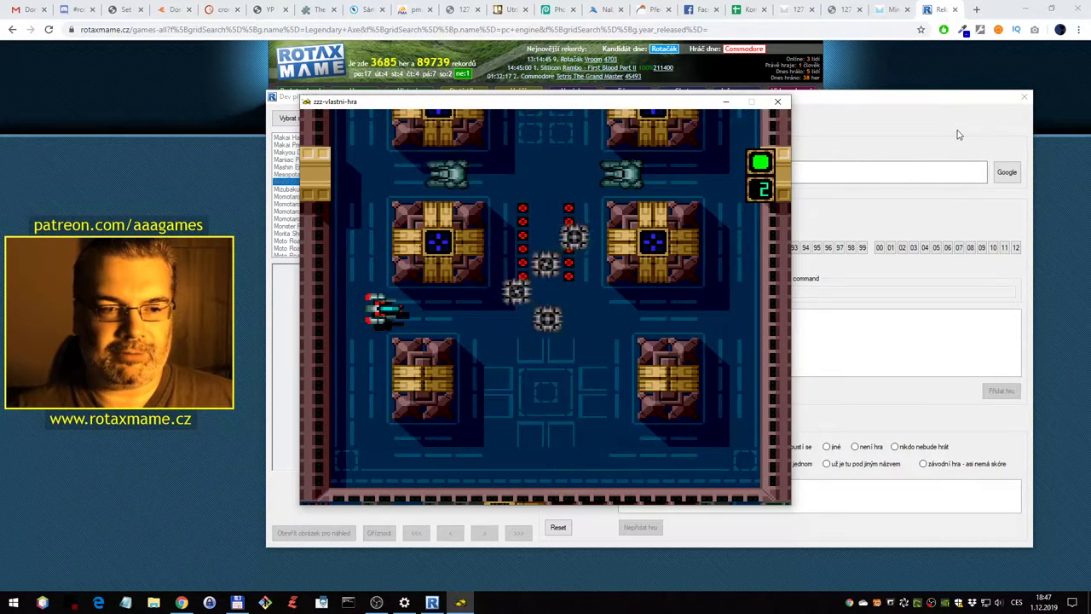
Shoot across the horizontal corridor from the left wall, then return the tank to the central lane
{"action": "key", "text": "Left"}
{"action": "key", "text": "Up"}
{"action": "key", "text": "space"}
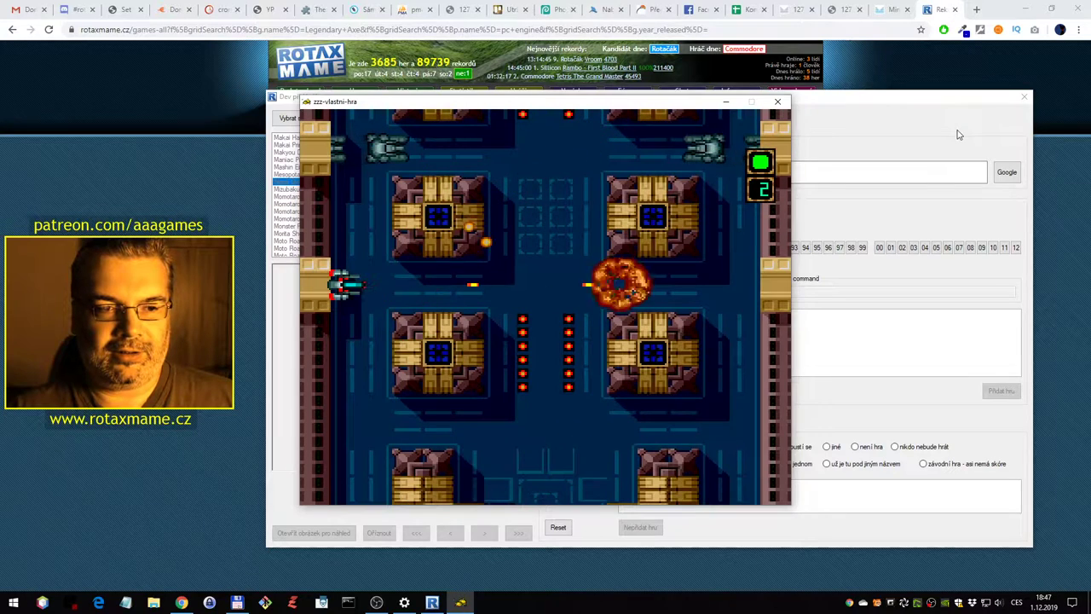
{"action": "key", "text": "Right"}
{"action": "key", "text": "Up"}
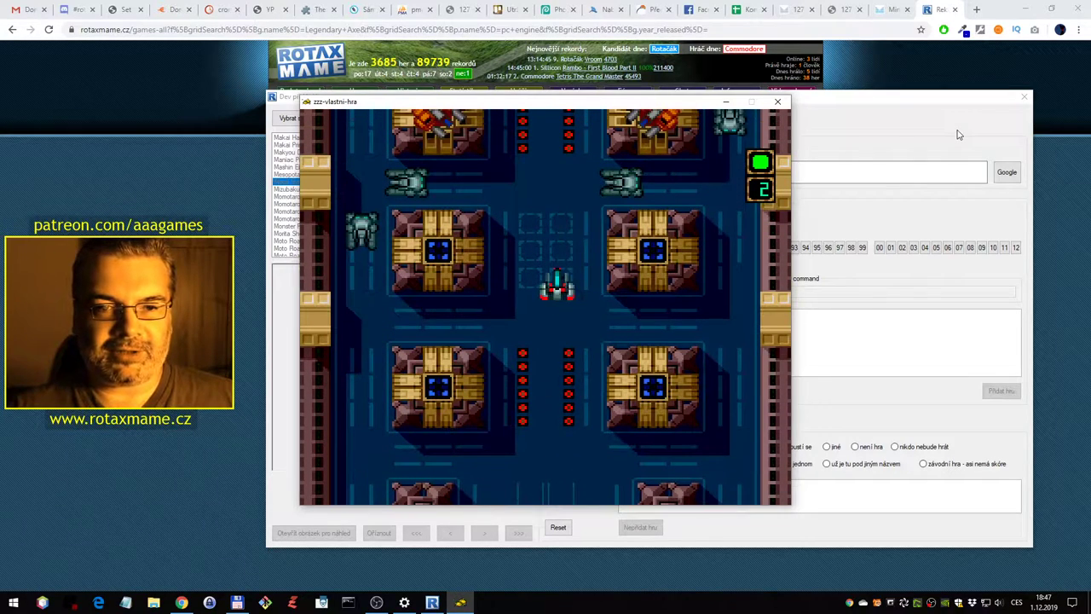
Weave sideways through the crossing below the turrets, dodging shots and firing at the grey tanks
{"action": "key", "text": "Up"}
{"action": "key", "text": "Down"}
{"action": "key", "text": "Right"}
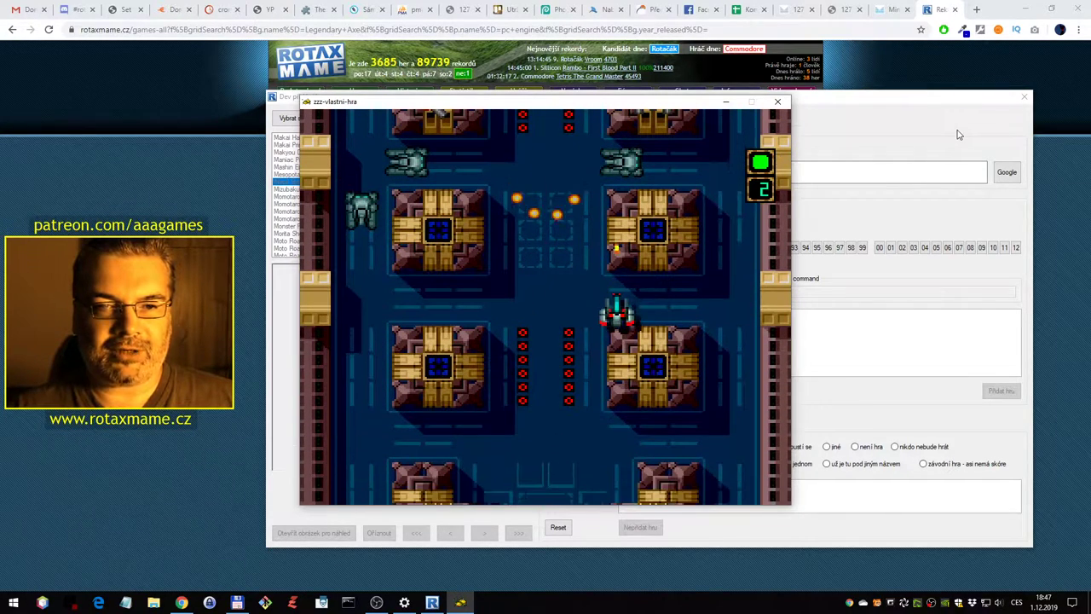
{"action": "key", "text": "Left"}
{"action": "key", "text": "space"}
{"action": "key", "text": "space"}
{"action": "key", "text": "Left"}
{"action": "key", "text": "space"}
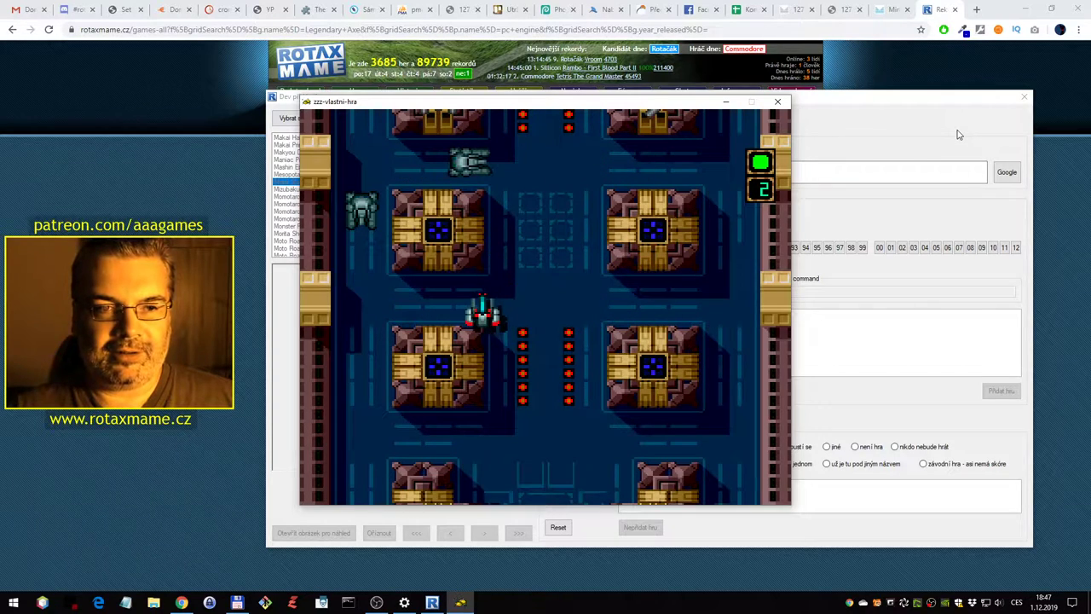
Advance up the central lane and shoot out the turret on the left block
{"action": "key", "text": "space"}
{"action": "key", "text": "Up"}
{"action": "key", "text": "Right"}
{"action": "key", "text": "space"}
{"action": "key", "text": "space"}
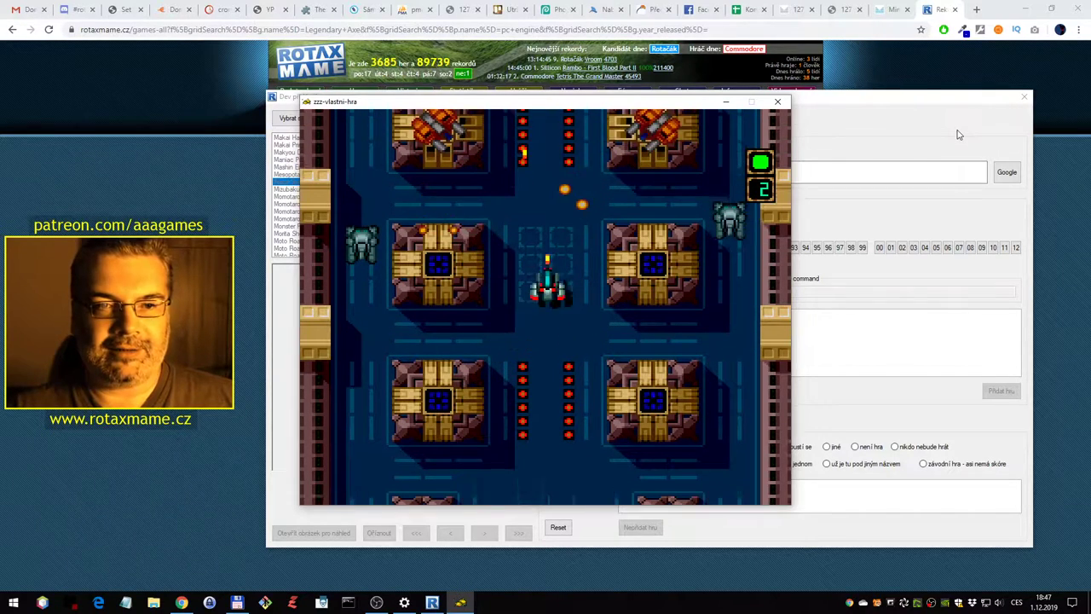
{"action": "key", "text": "Left"}
{"action": "key", "text": "space"}
{"action": "key", "text": "space"}
{"action": "key", "text": "Up"}
{"action": "key", "text": "Left"}
{"action": "key", "text": "space"}
{"action": "key", "text": "space"}
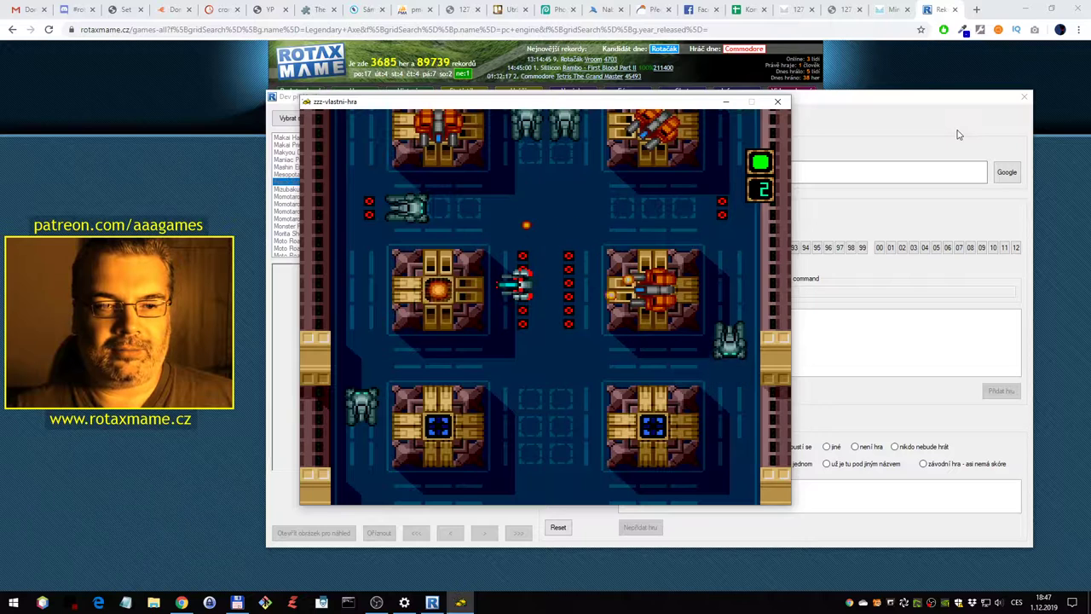
Shoot the grey tanks blocking the central lane and drive up beside the wide double-panel block
{"action": "key", "text": "Down"}
{"action": "key", "text": "space"}
{"action": "key", "text": "Right"}
{"action": "key", "text": "Up"}
{"action": "key", "text": "space"}
{"action": "key", "text": "space"}
{"action": "key", "text": "space"}
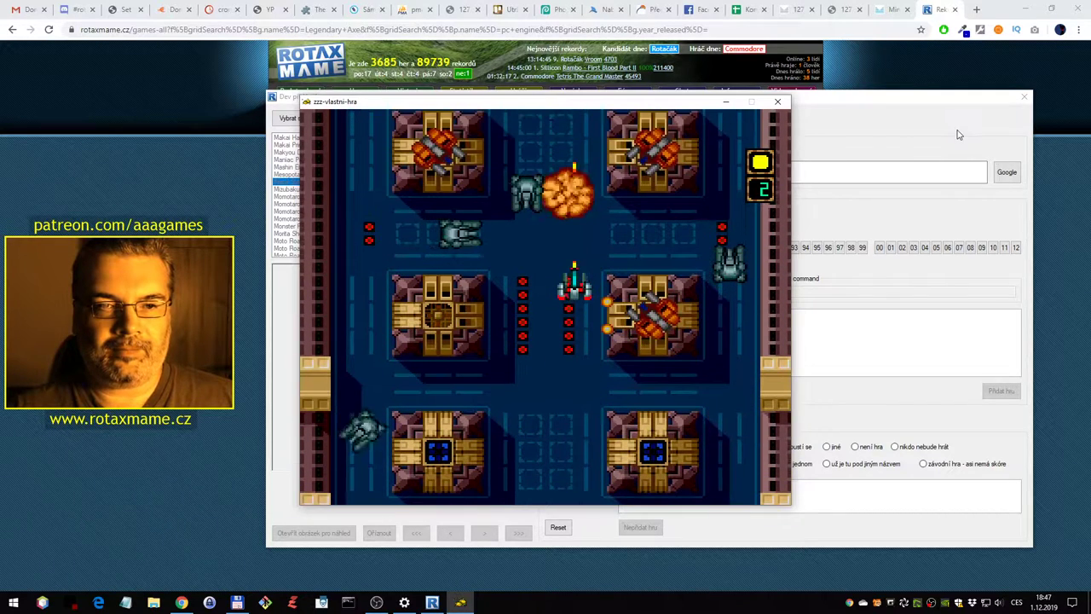
{"action": "key", "text": "Right"}
{"action": "key", "text": "space"}
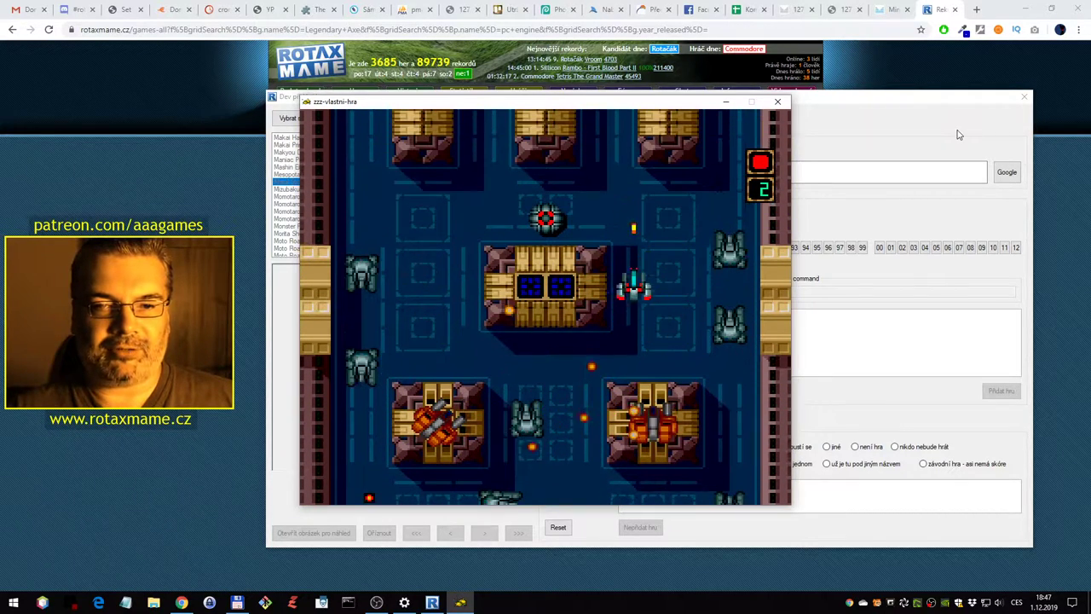
Move the tank above the wide double-panel block, open the tank's variation status screen, and resume play
{"action": "key", "text": "Left"}
{"action": "key", "text": "space"}
{"action": "key", "text": "Down"}
{"action": "key", "text": "Left"}
{"action": "key", "text": "Return"}
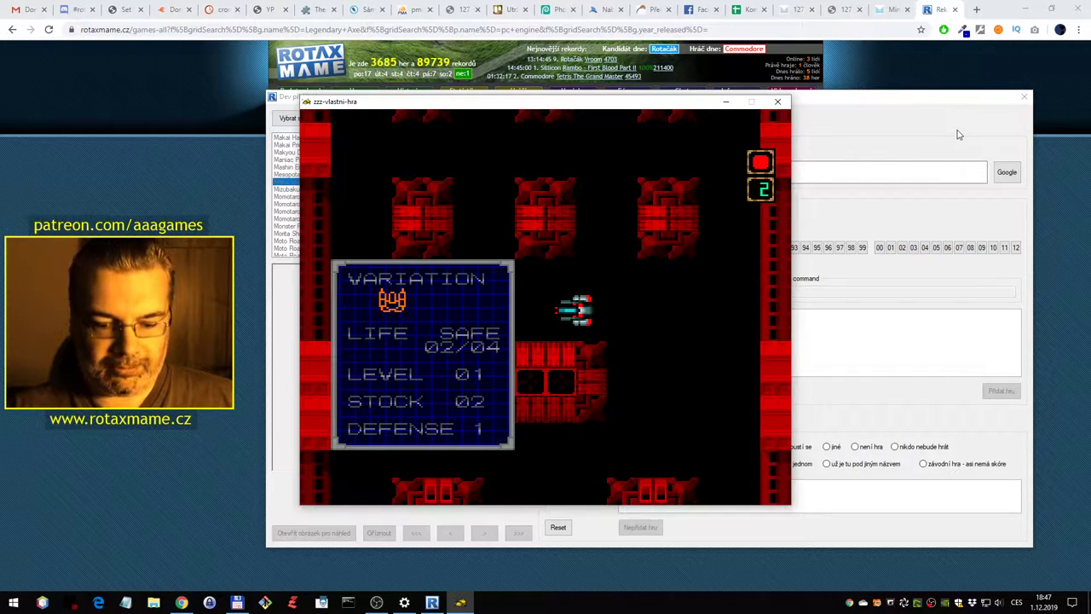
{"action": "key", "text": "Return"}
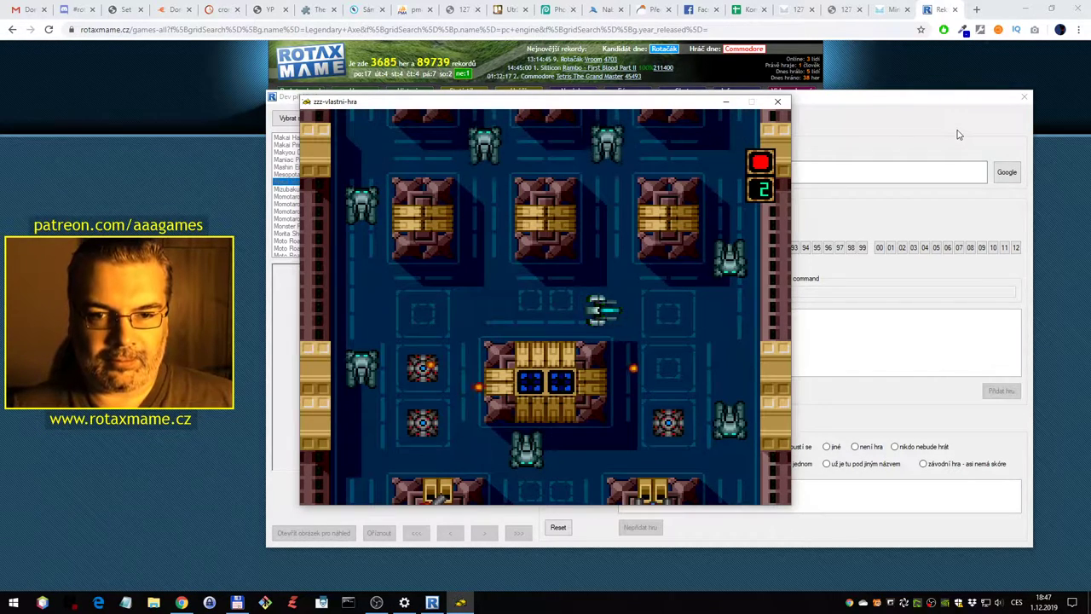
Drive up between the pillars below the fortress while firing the twin lasers at the grey tanks
{"action": "key", "text": "Left"}
{"action": "key", "text": "space"}
{"action": "key", "text": "Up"}
{"action": "key", "text": "space"}
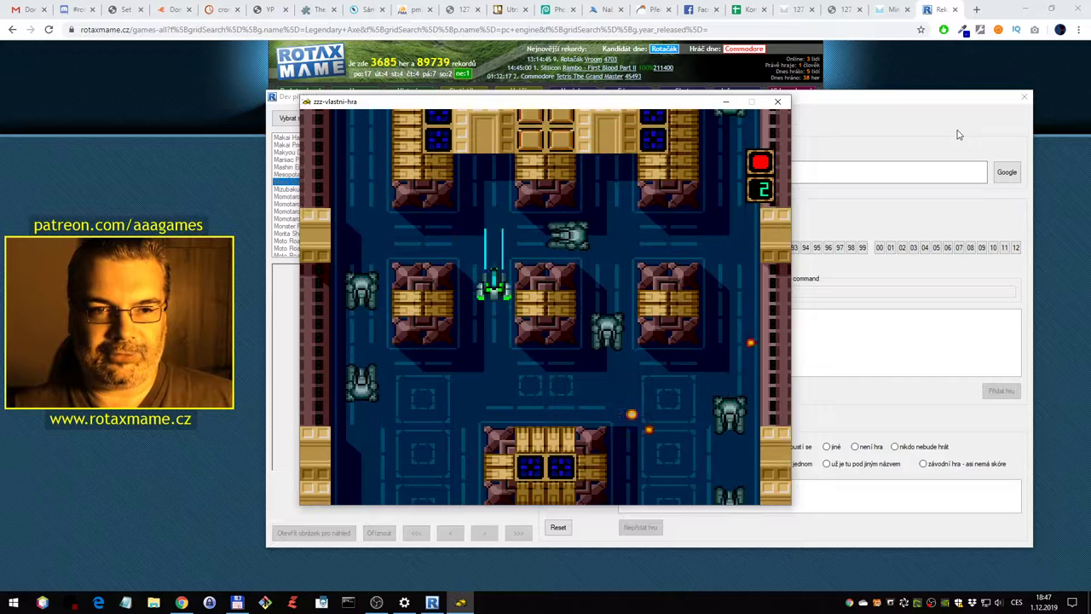
{"action": "key", "text": "Left"}
{"action": "key", "text": "Right"}
{"action": "key", "text": "space"}
{"action": "key", "text": "space"}
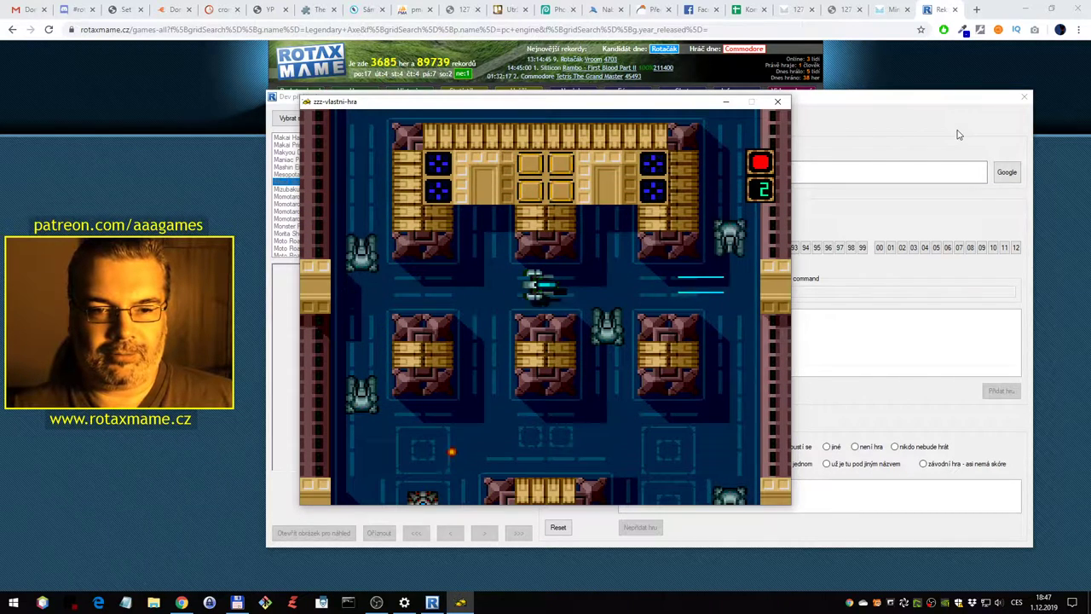
Drive to the right corridor and shoot down it at the grey tank
{"action": "key", "text": "Right"}
{"action": "key", "text": "space"}
{"action": "key", "text": "Down"}
{"action": "key", "text": "space"}
{"action": "key", "text": "Up"}
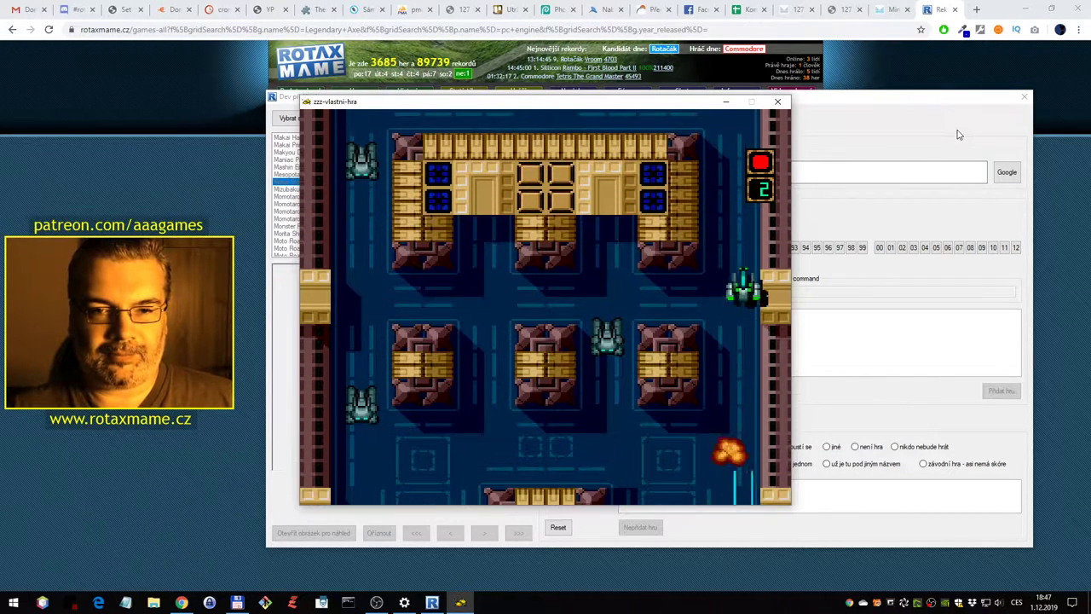
Circle around the fortress and pass through the gate above it into the walled four-turret room
{"action": "key", "text": "Up"}
{"action": "key", "text": "Left"}
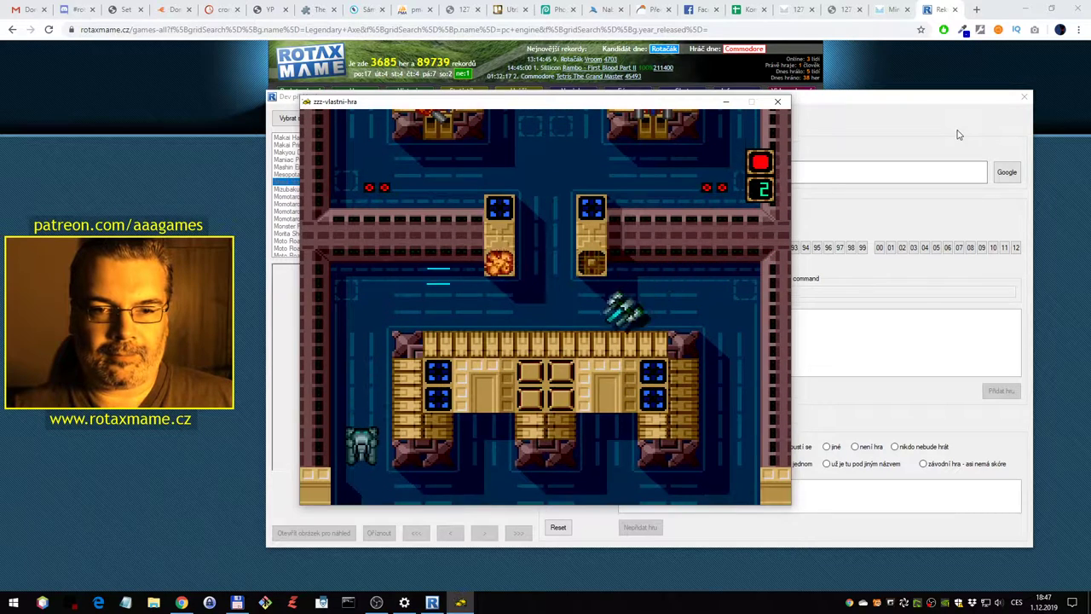
{"action": "key", "text": "Up"}
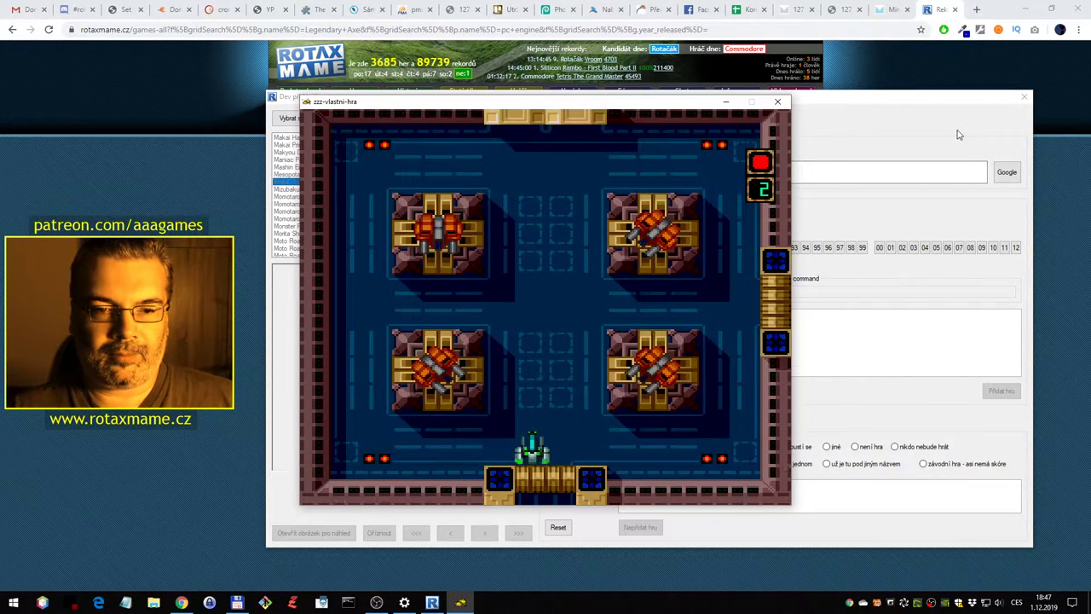
Destroy the four turrets in the walled room
{"action": "key", "text": "Up"}
{"action": "key", "text": "Left"}
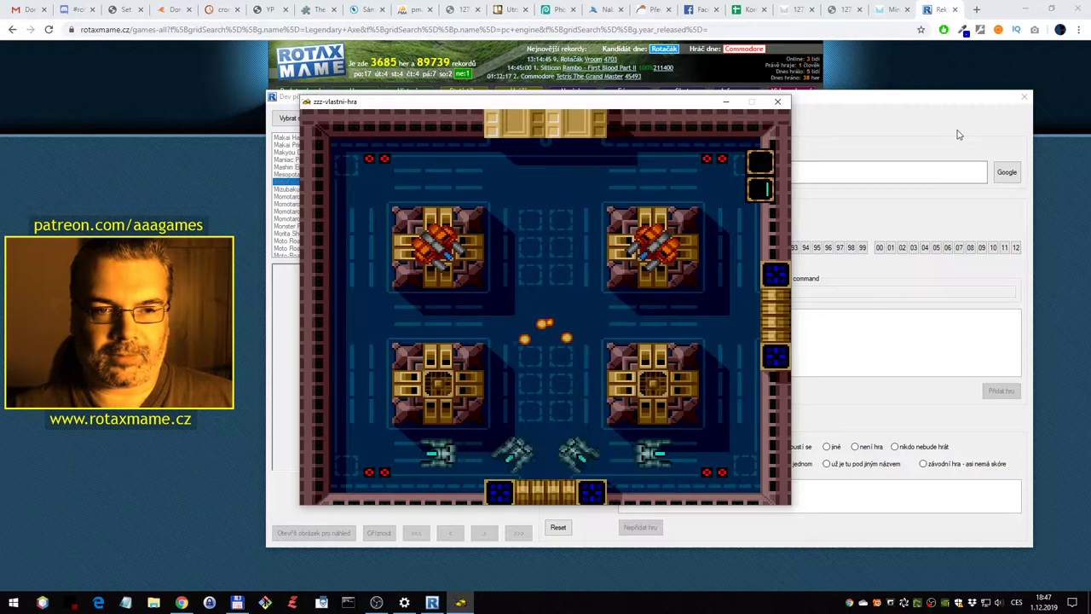
{"action": "key", "text": "Up"}
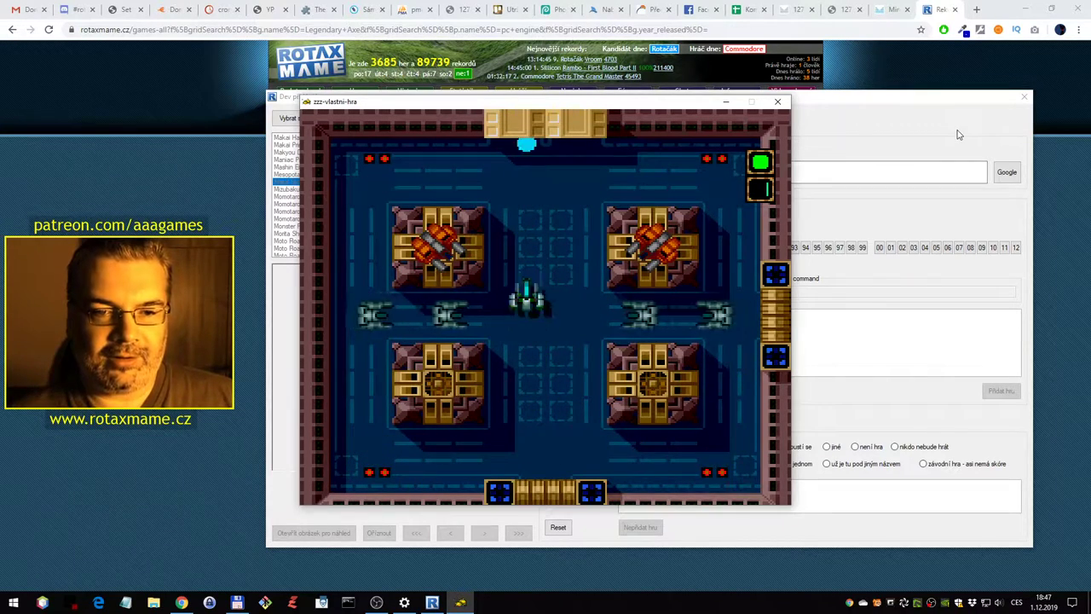
{"action": "key", "text": "Right"}
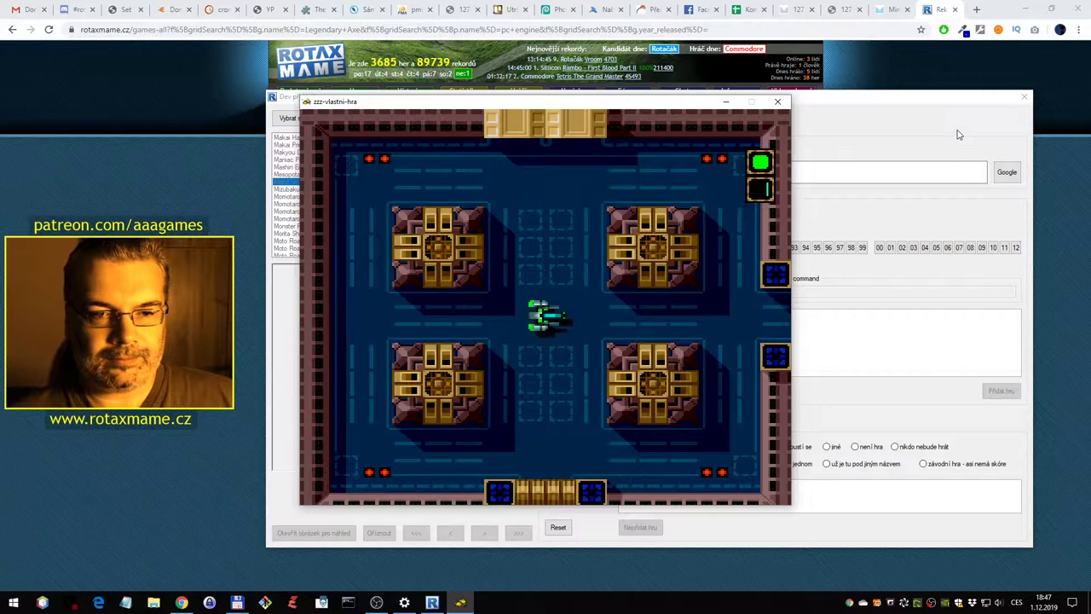
Leave through the right-hand gate and drive beneath the long launcher block up to the paired turret blocks
{"action": "key", "text": "Right"}
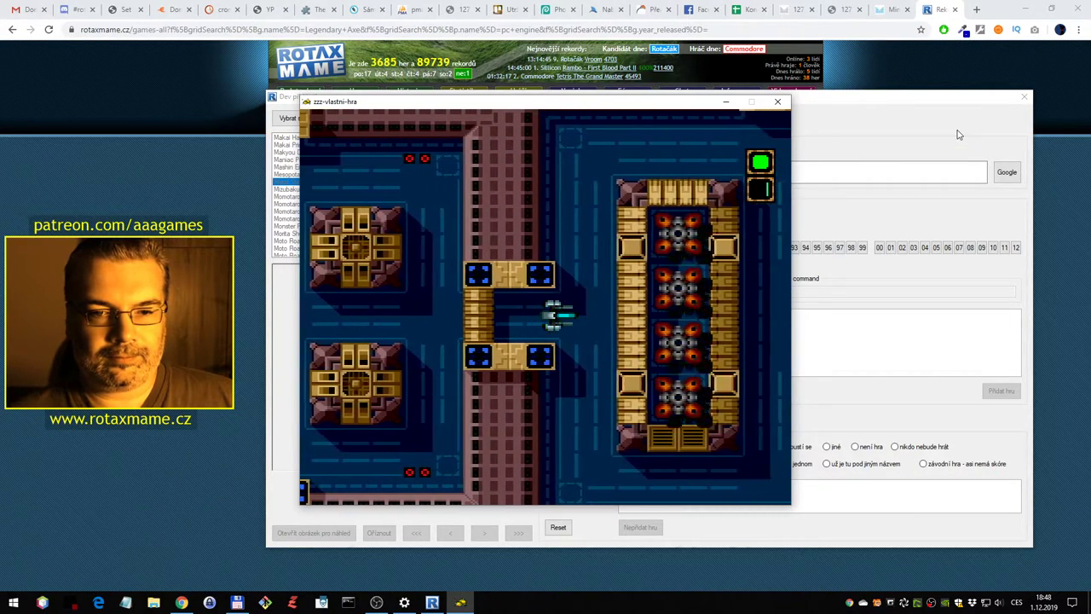
{"action": "key", "text": "Down"}
{"action": "key", "text": "Down"}
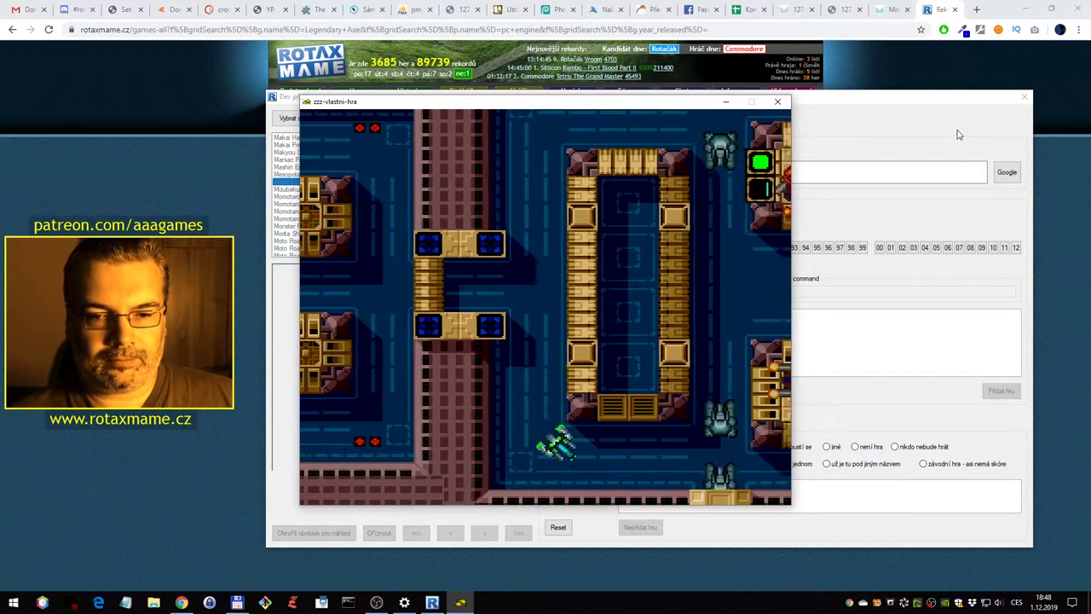
{"action": "key", "text": "Right"}
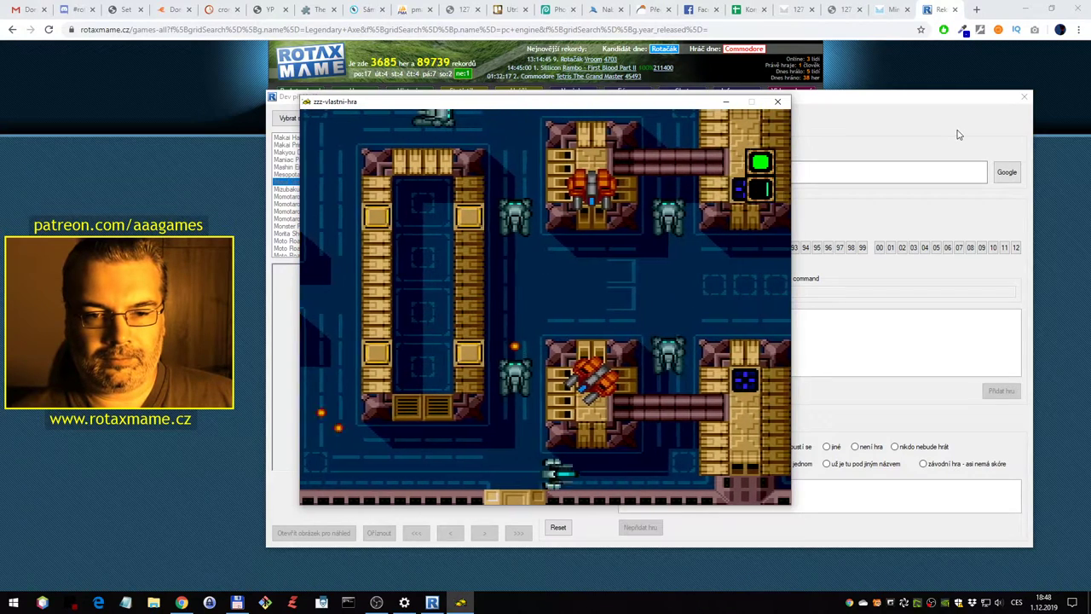
{"action": "key", "text": "Up"}
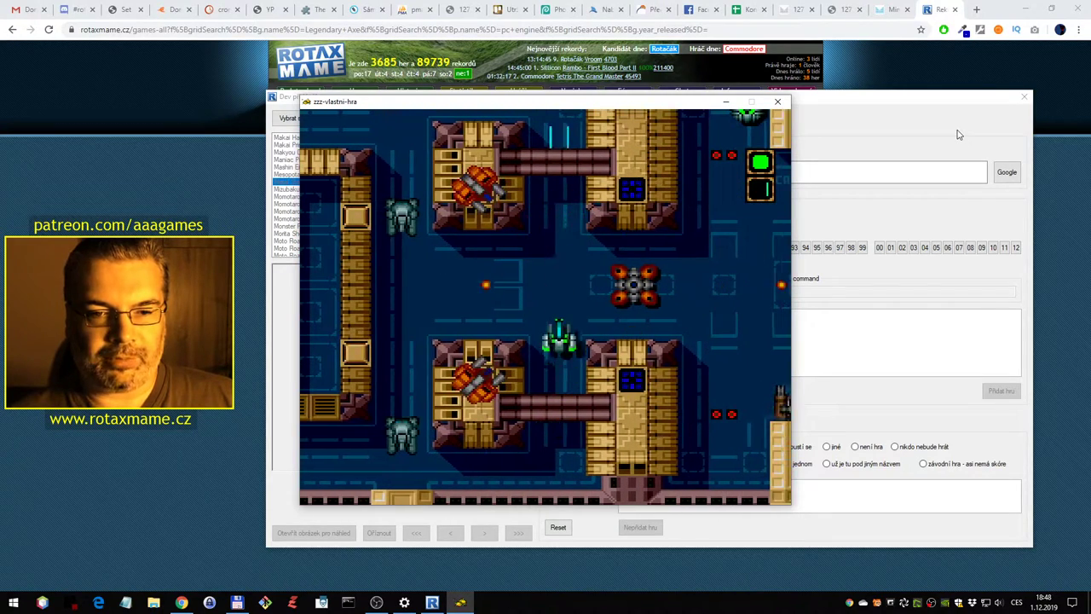
Destroy the turrets on the upper and lower blocks beside the long launcher block
{"action": "key", "text": "Left"}
{"action": "key", "text": "Right"}
{"action": "key", "text": "Left"}
{"action": "key", "text": "Up"}
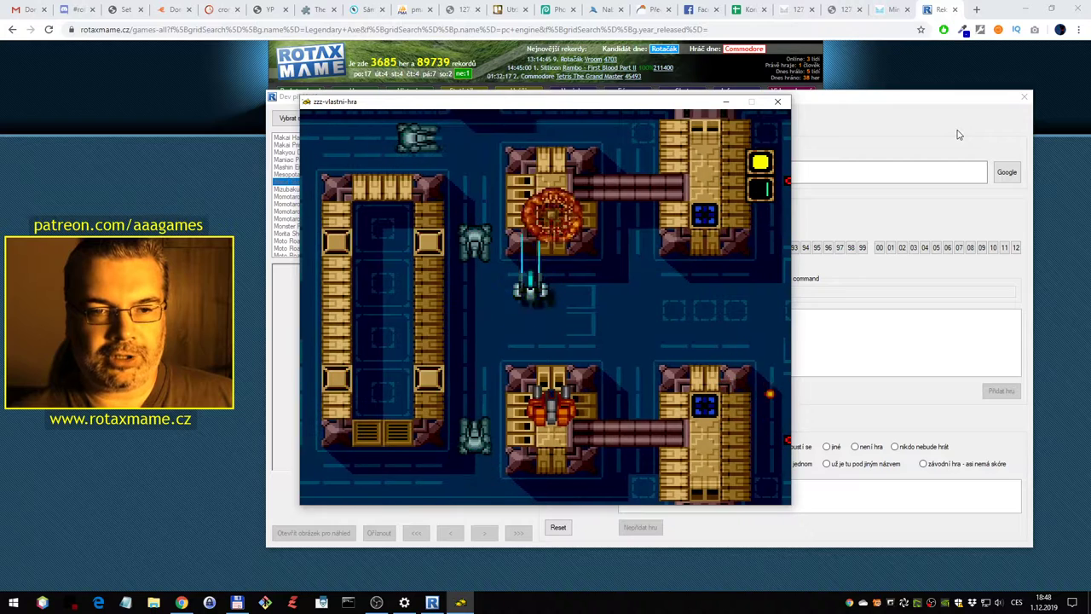
{"action": "key", "text": "Down"}
{"action": "key", "text": "Right"}
{"action": "key", "text": "Down"}
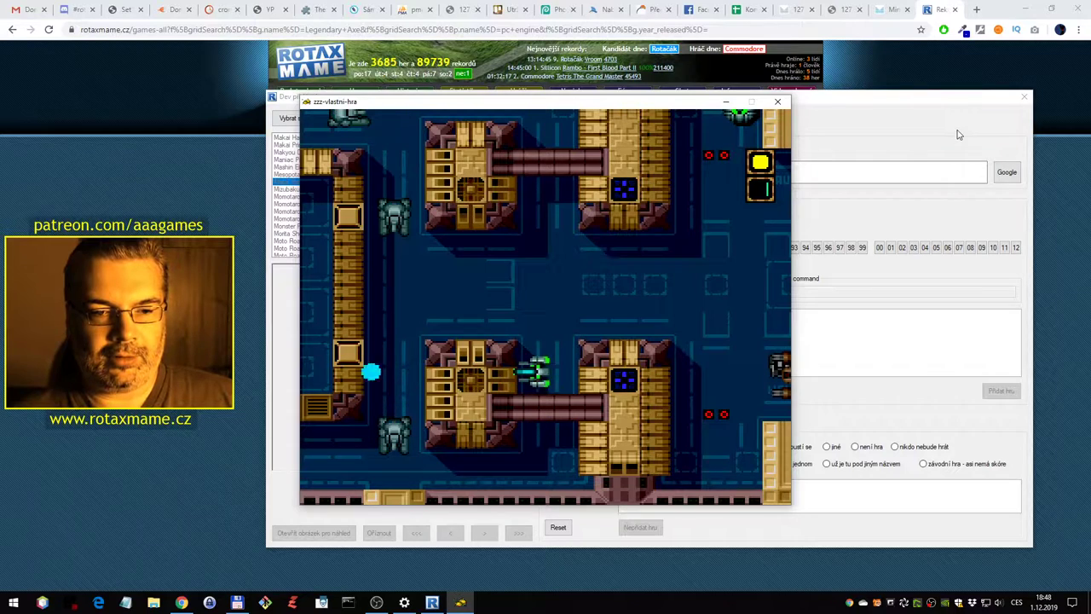
Drive right into the zone marked CAUTION and dodge the sliding blocks while firing at the enemies
{"action": "key", "text": "Right"}
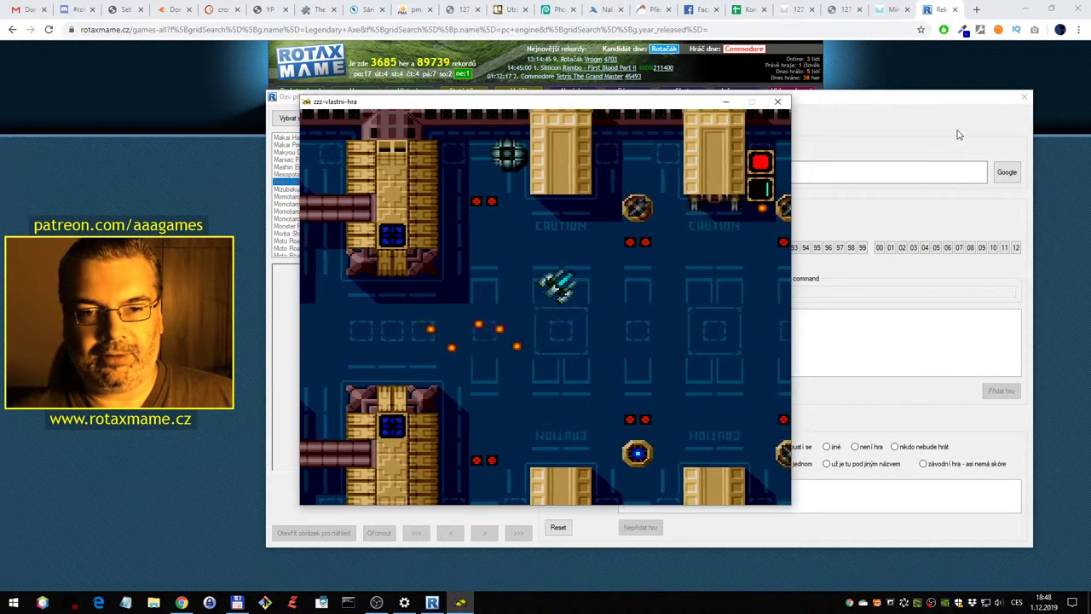
{"action": "key", "text": "Down"}
{"action": "key", "text": "space"}
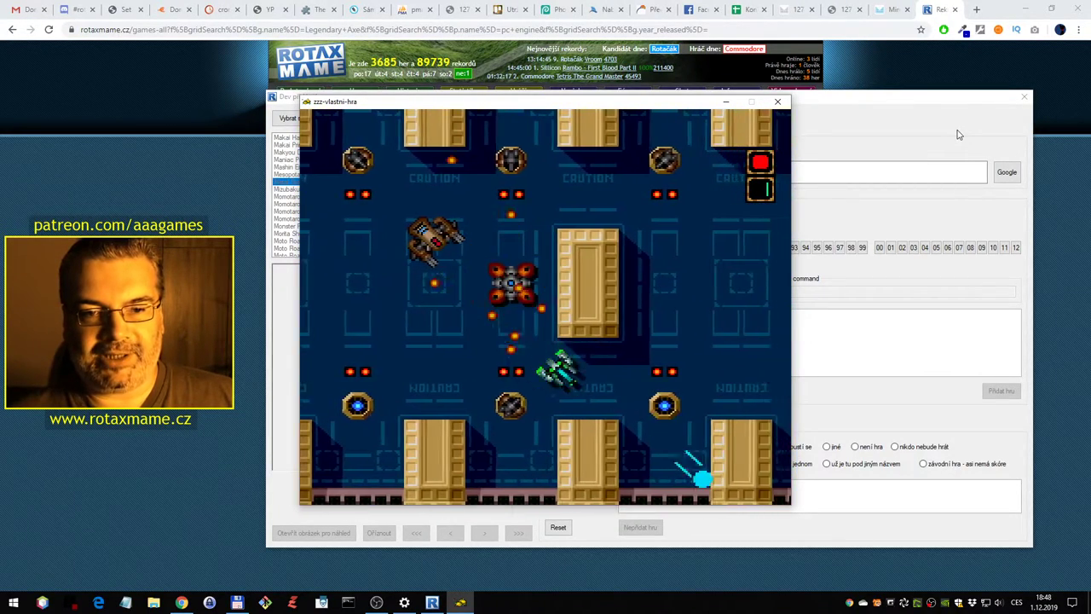
Drive right and down past the sliding blocks, fire at the enemies near the far launchers, and quit the game
{"action": "key", "text": "Right"}
{"action": "key", "text": "Down"}
{"action": "key", "text": "Right"}
{"action": "key", "text": "Left"}
{"action": "key", "text": "Down"}
{"action": "key", "text": "Right"}
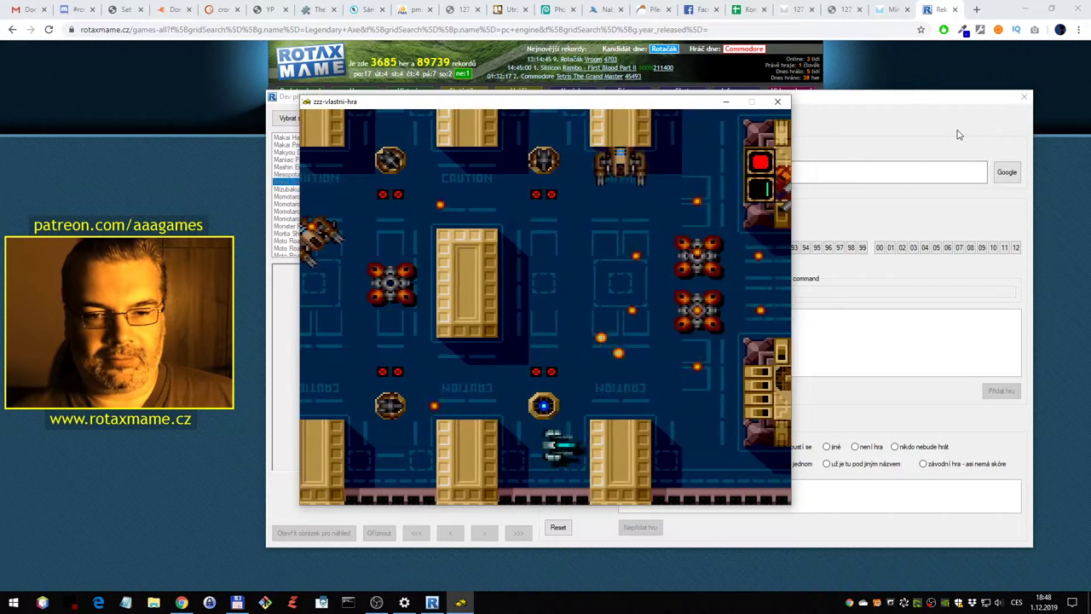
{"action": "key", "text": "Up"}
{"action": "key", "text": "space"}
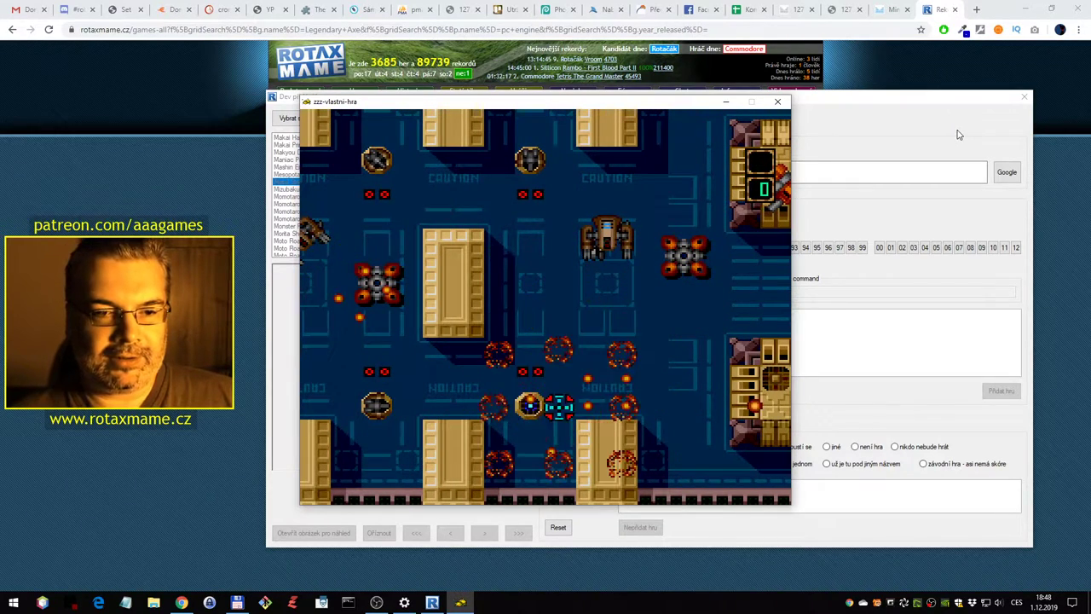
{"action": "key", "text": "Escape"}
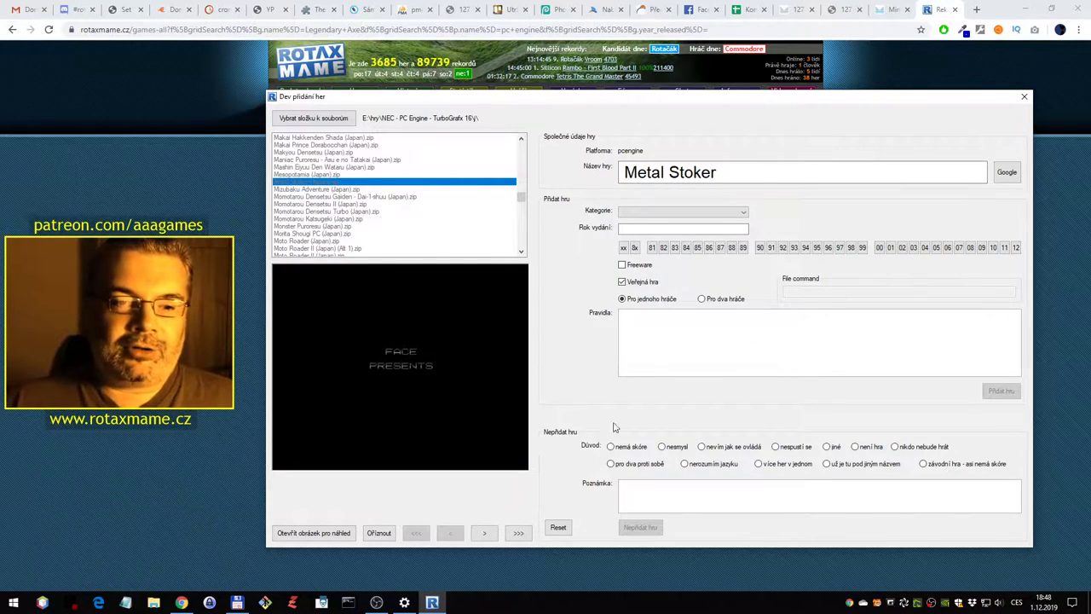
Reset the game entry form, relaunch Metal Stoker and start a new game
{"action": "left_click", "coordinate": [556, 528]}
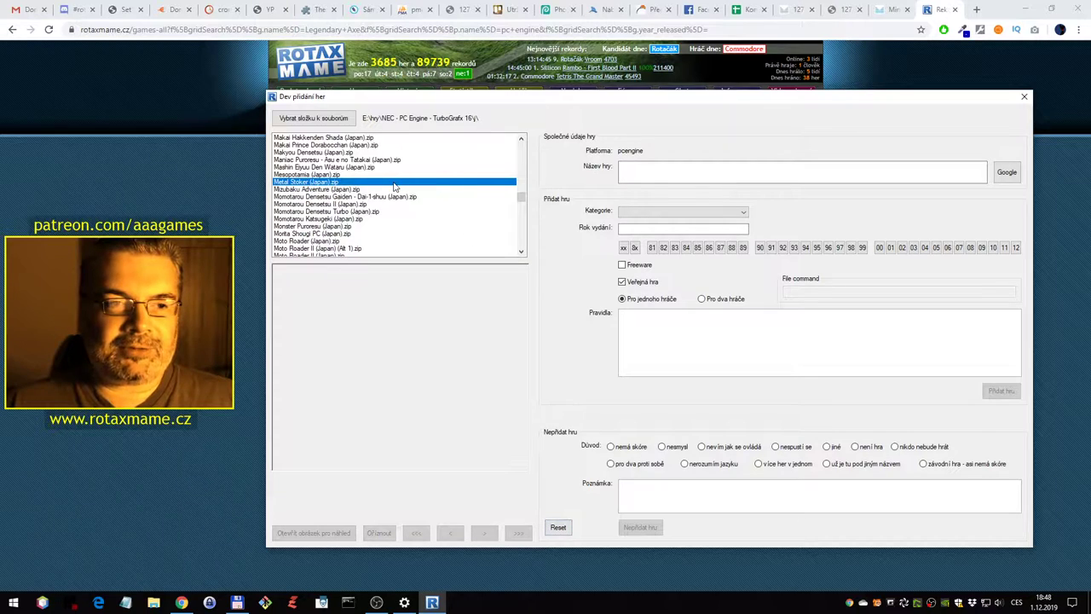
{"action": "left_click", "coordinate": [394, 182]}
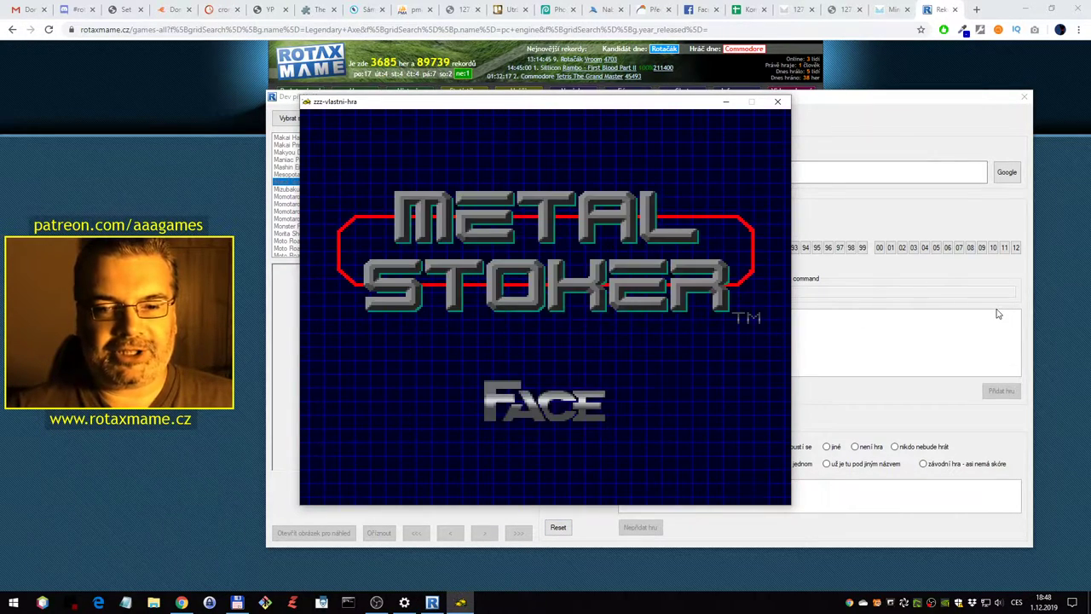
{"action": "key", "text": "1"}
{"action": "key", "text": "Return"}
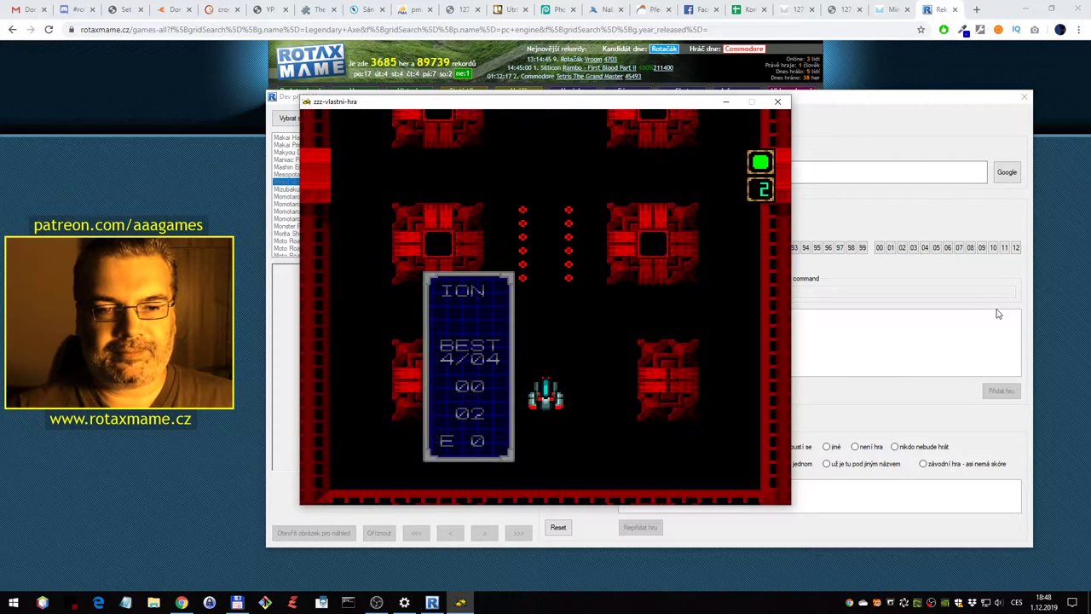
Drive up between the paired blocks and pause to check the VARIATION status display for a score
{"action": "key", "text": "Up"}
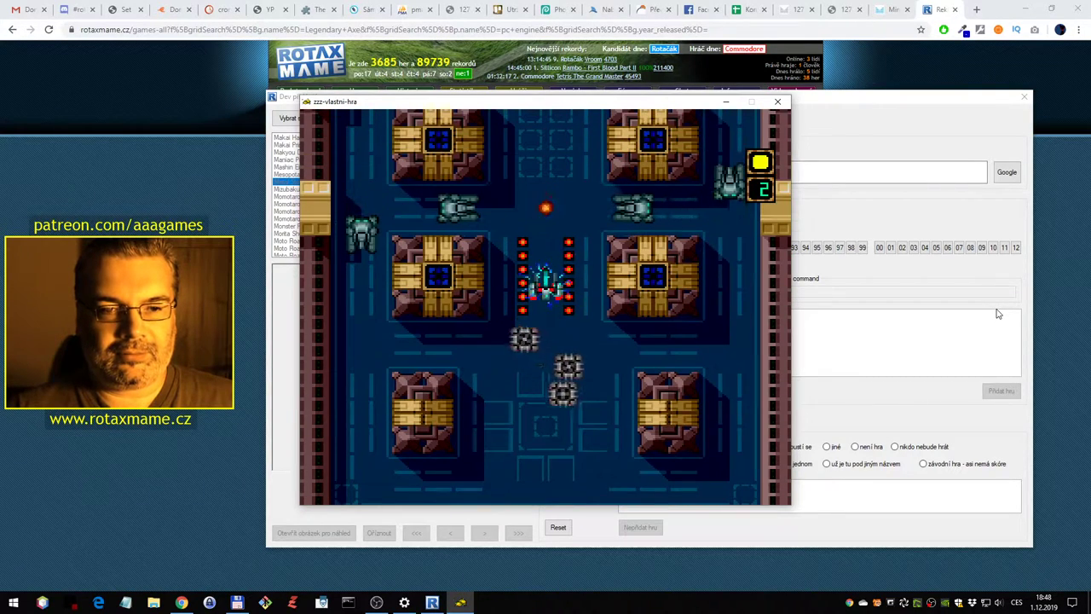
{"action": "key", "text": "1"}
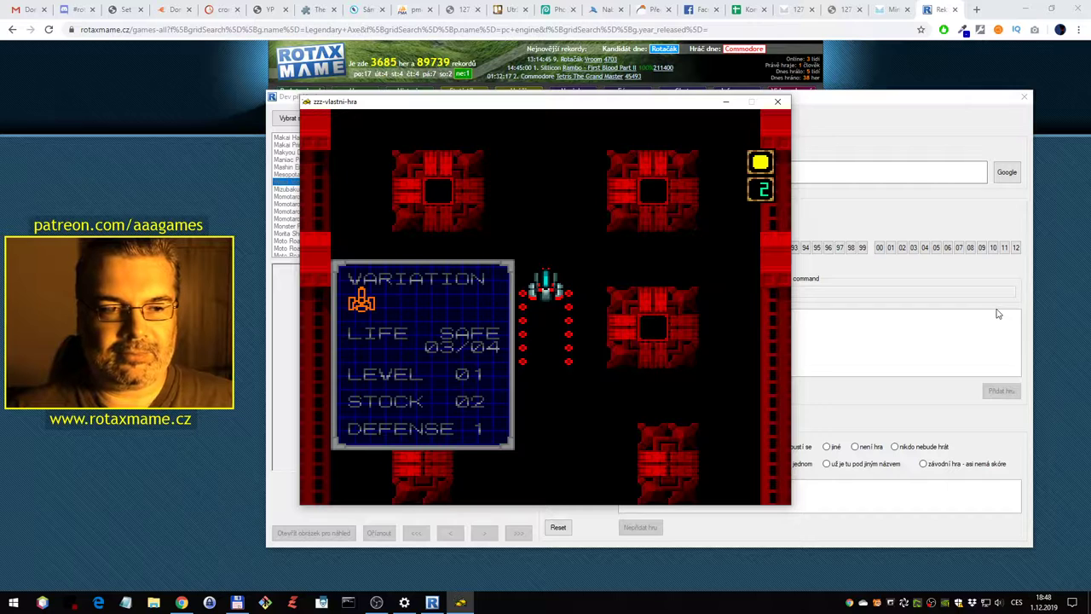
{"action": "key", "text": "Return"}
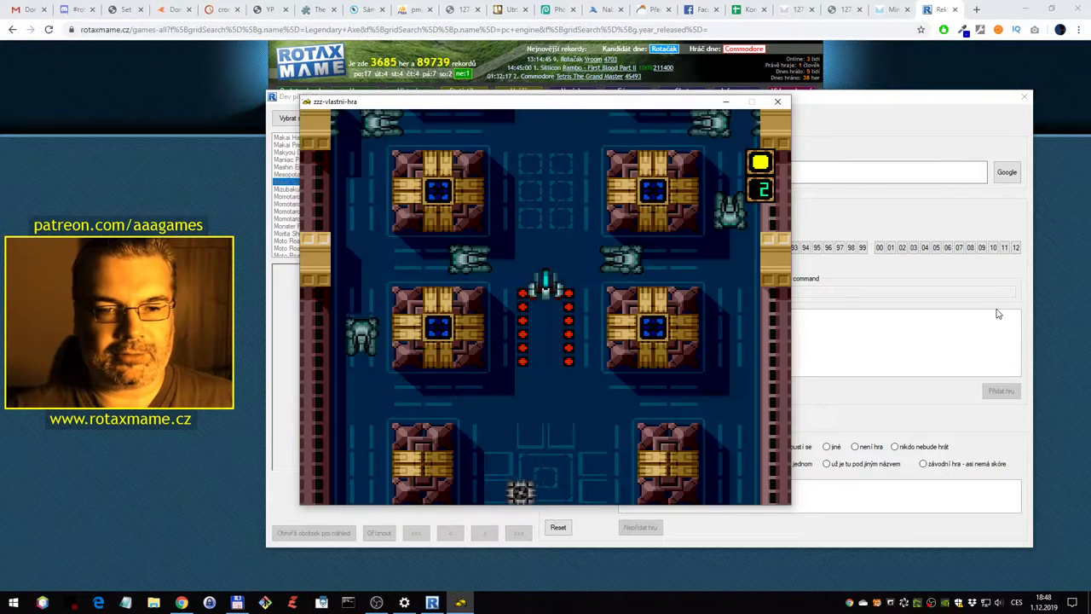
Drive up the central lane and shoot the tanks on both sides between the blocks
{"action": "key", "text": "Left"}
{"action": "key", "text": "Right"}
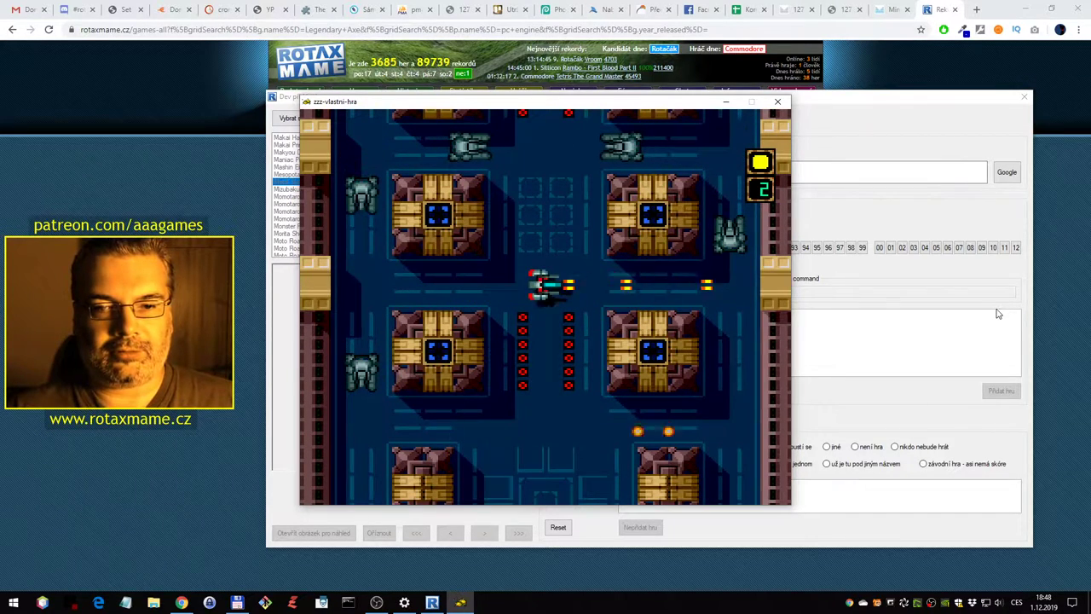
{"action": "key", "text": "Right"}
{"action": "key", "text": "Down"}
{"action": "key", "text": "Left"}
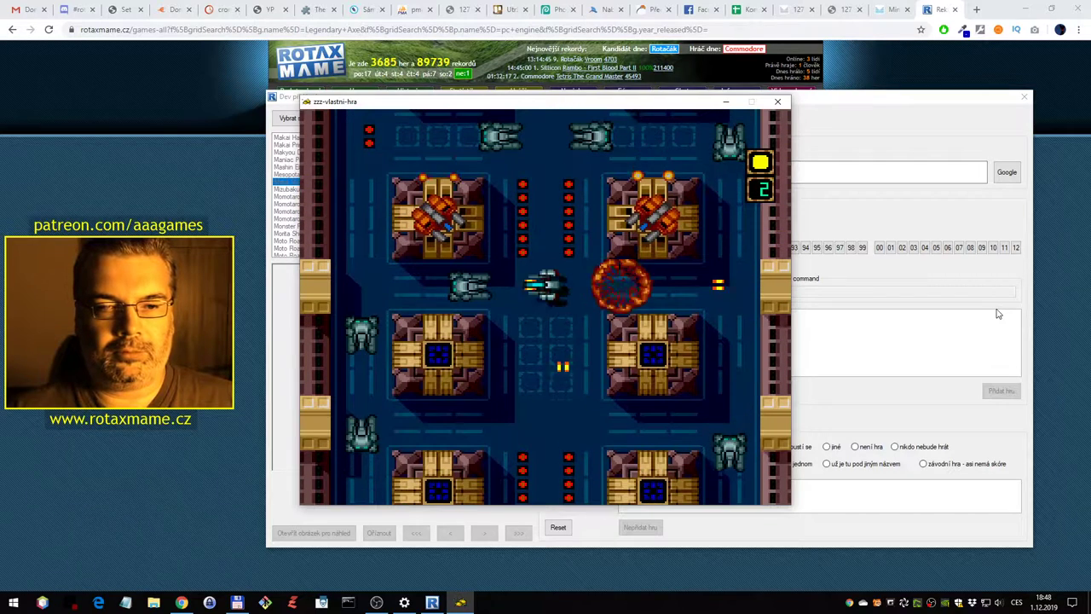
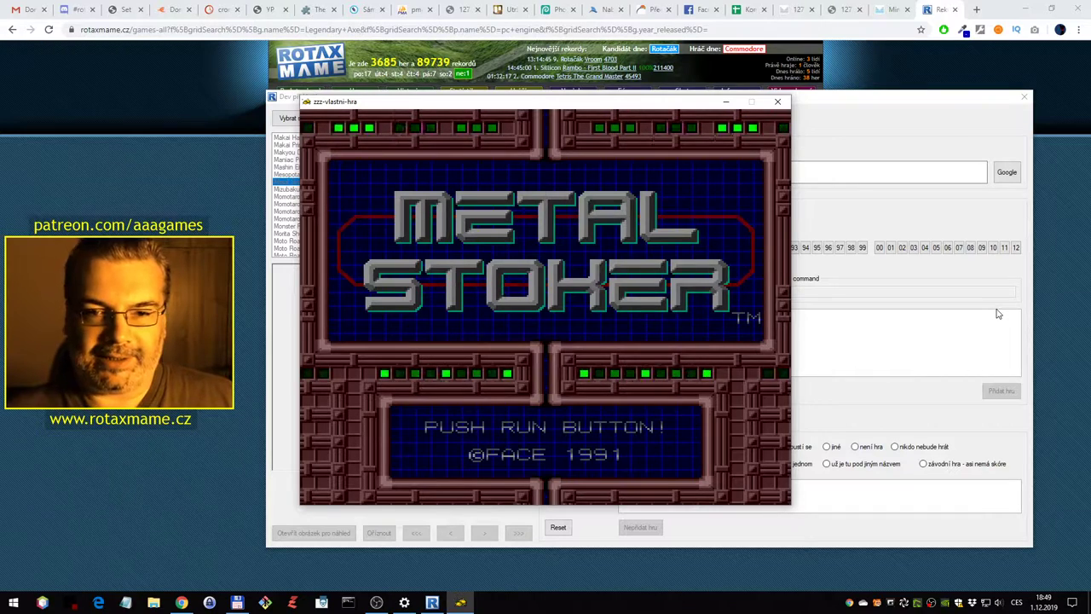
Quit Metal Stoker and reject it with the reason "nemá skóre"
{"action": "key", "text": "Escape"}
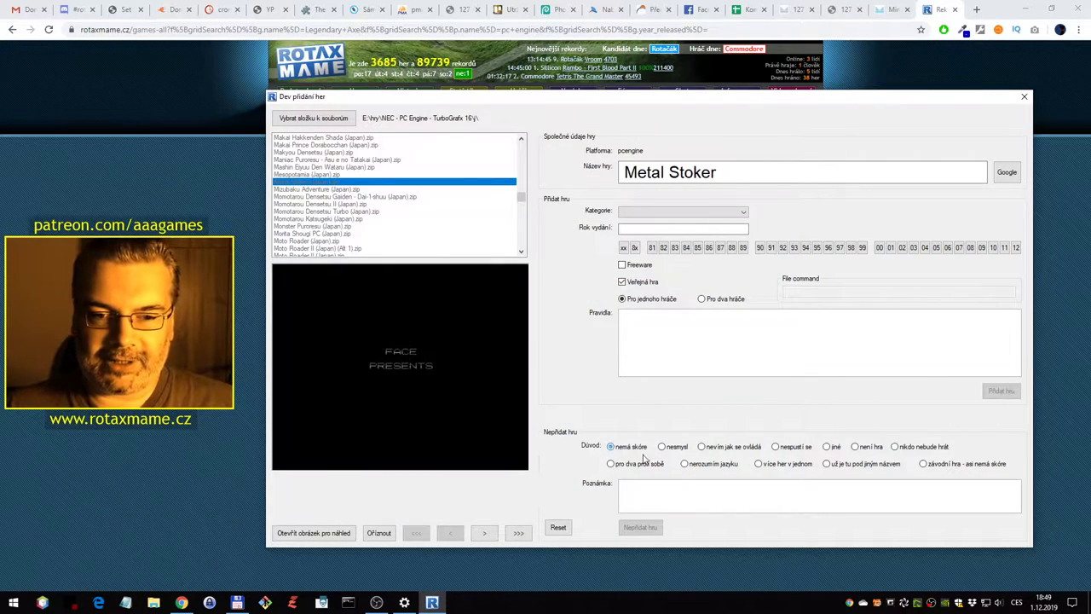
{"action": "left_click", "coordinate": [645, 528]}
{"action": "left_click", "coordinate": [693, 288]}
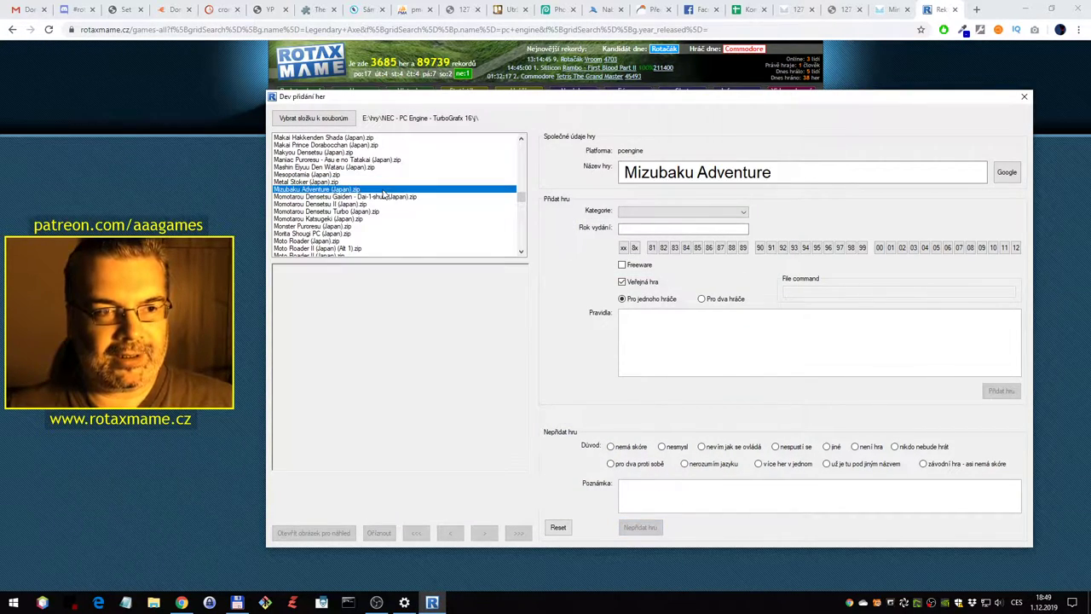
Launch Mizubaku Adventure (Japan).zip and start Round 1, Woody Lake
{"action": "double_click", "coordinate": [383, 189]}
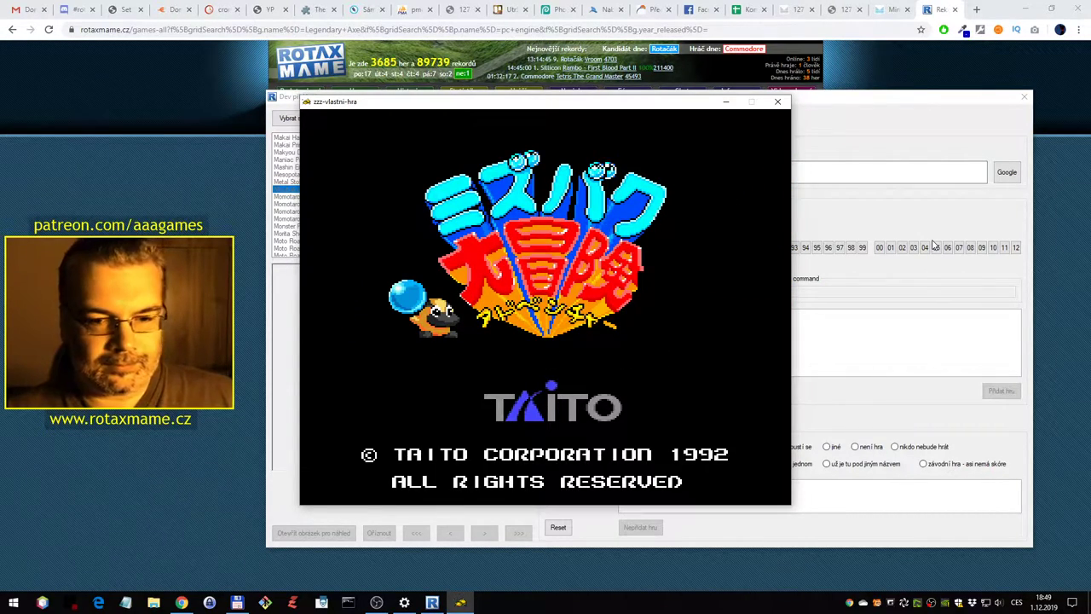
{"action": "key", "text": "1"}
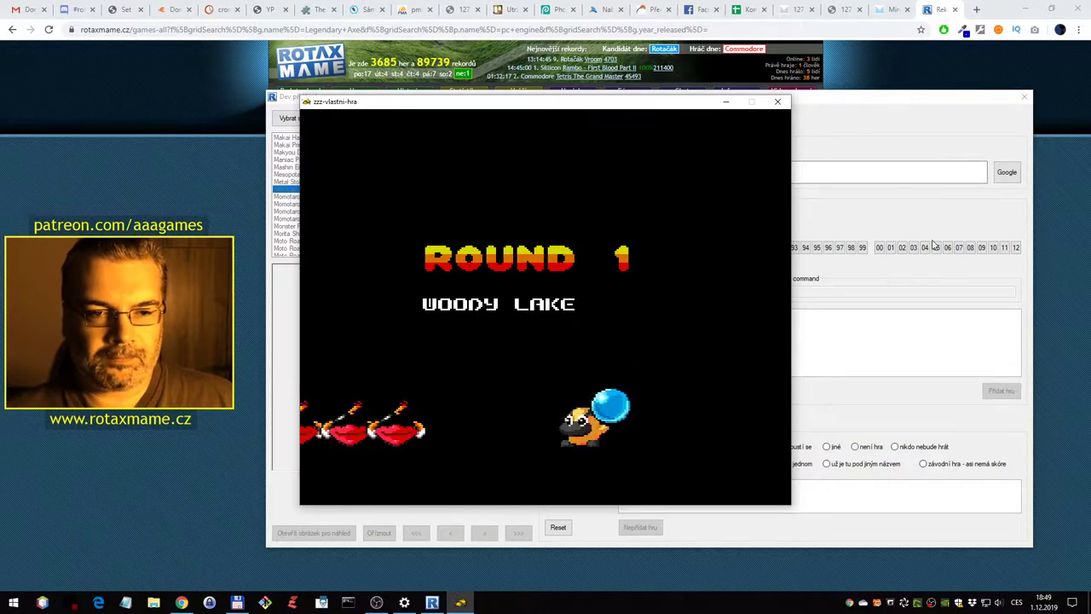
{"action": "key", "text": "ctrl"}
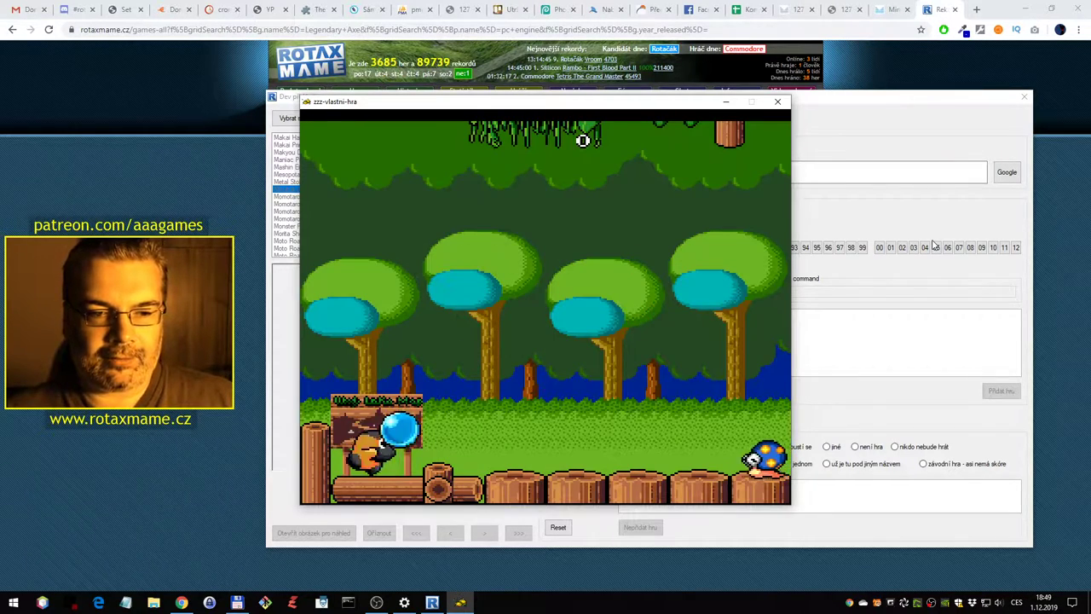
Move right along the logs, jumping and throwing water bubbles at the blue ladybug enemy
{"action": "key", "text": "Right"}
{"action": "key", "text": "alt"}
{"action": "key", "text": "Right"}
{"action": "key", "text": "ctrl"}
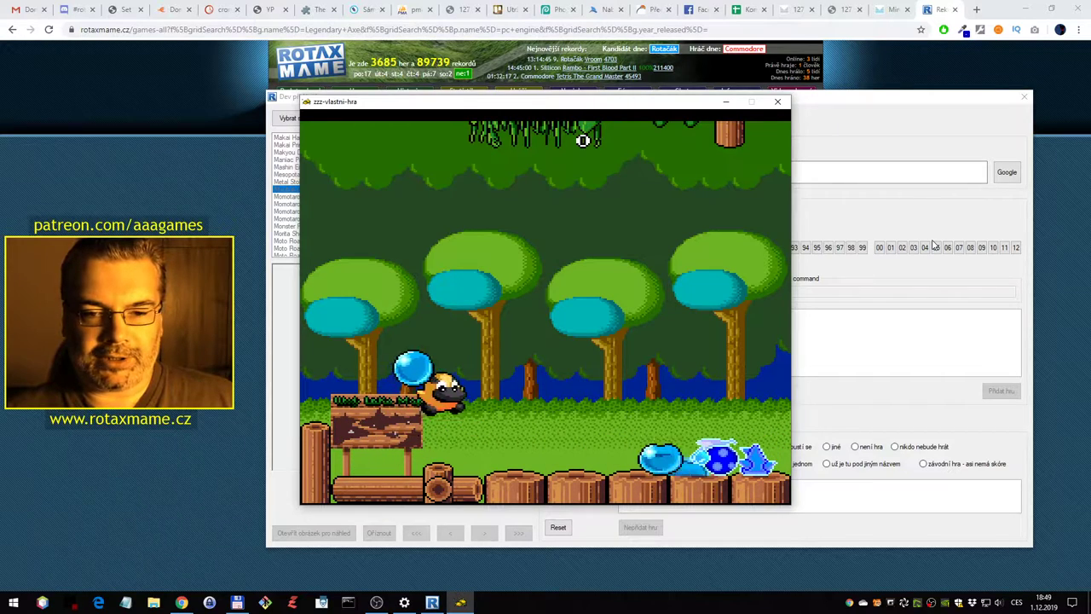
{"action": "key", "text": "ctrl"}
{"action": "key", "text": "ctrl"}
{"action": "key", "text": "Right"}
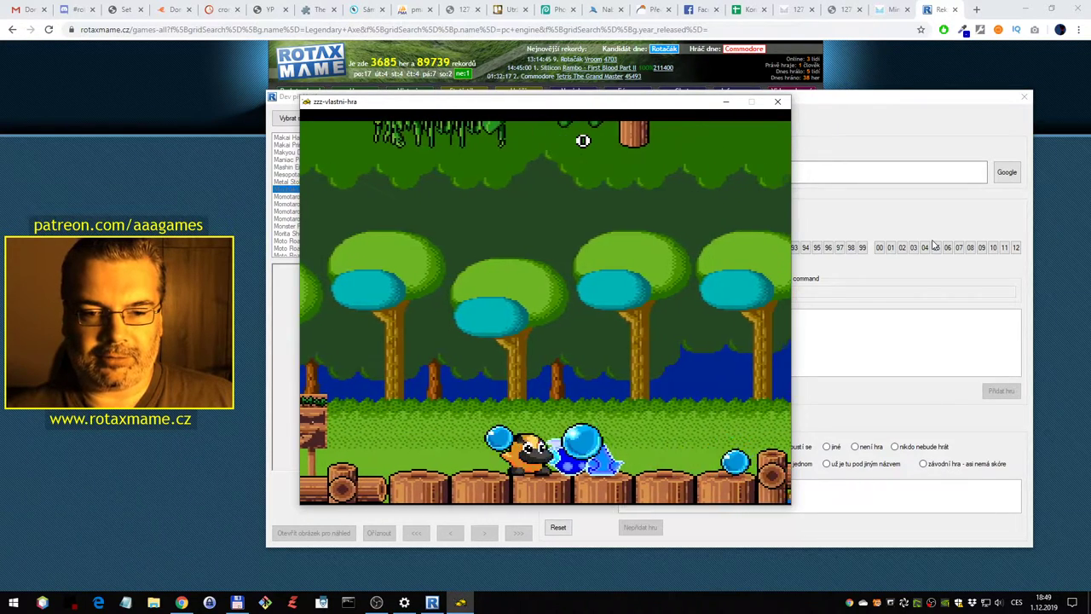
Continue right past the red-flame enemies to the pink flying enemies, checking for a score, and quit the game
{"action": "key", "text": "Right"}
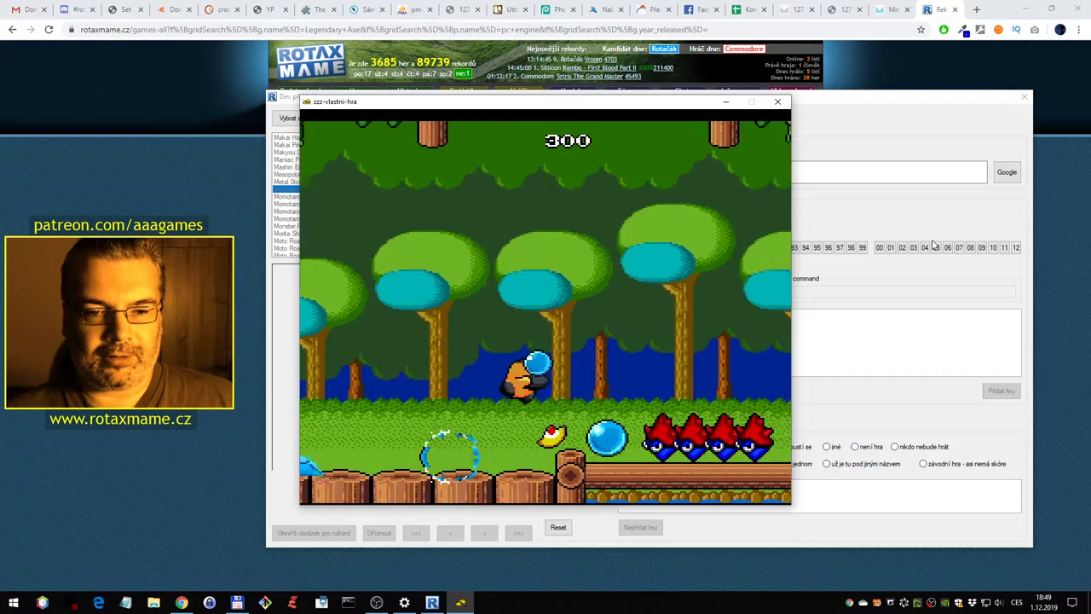
{"action": "key", "text": "Right"}
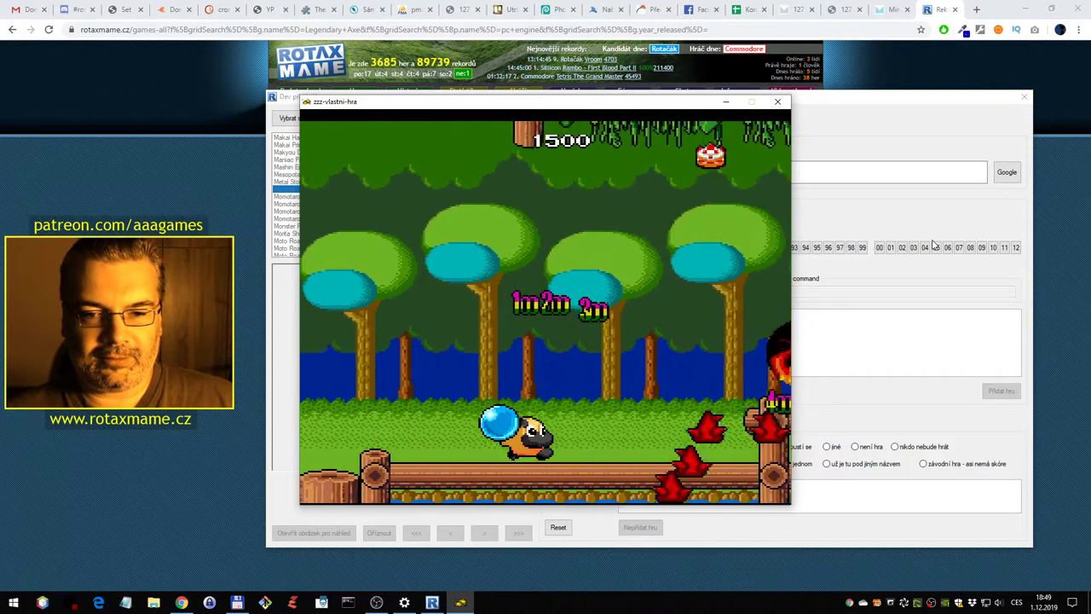
{"action": "key", "text": "Right"}
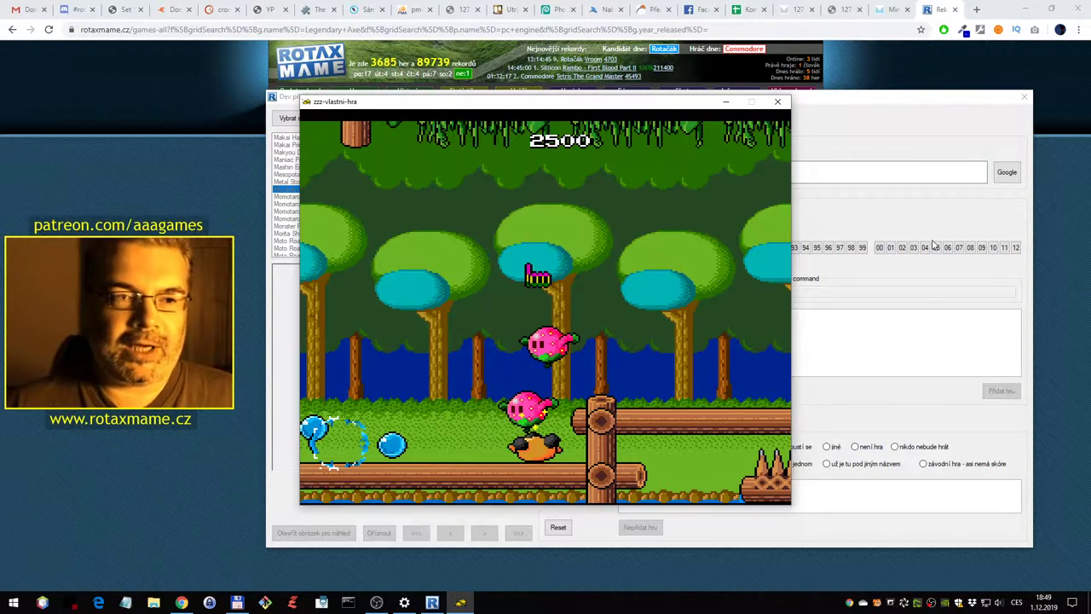
{"action": "key", "text": "Escape"}
{"action": "left_click", "coordinate": [1002, 174]}
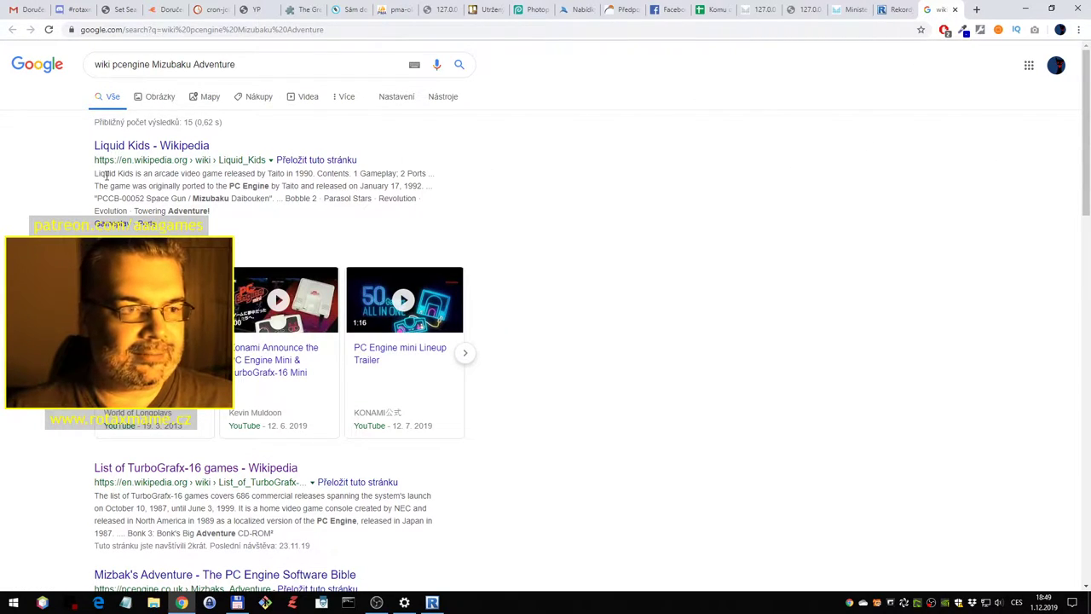
{"action": "left_click", "coordinate": [955, 10]}
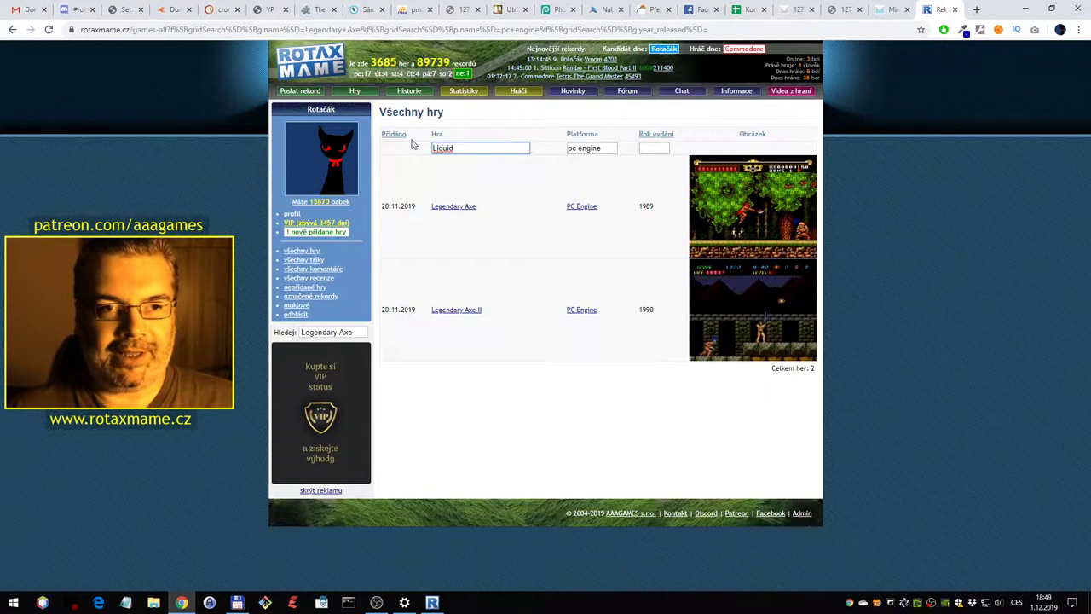
{"action": "key", "text": "Return"}
Return to the game entry form and set Mizubaku Adventure's category to Plošinovky and release year to 1992
{"action": "left_click", "coordinate": [432, 601]}
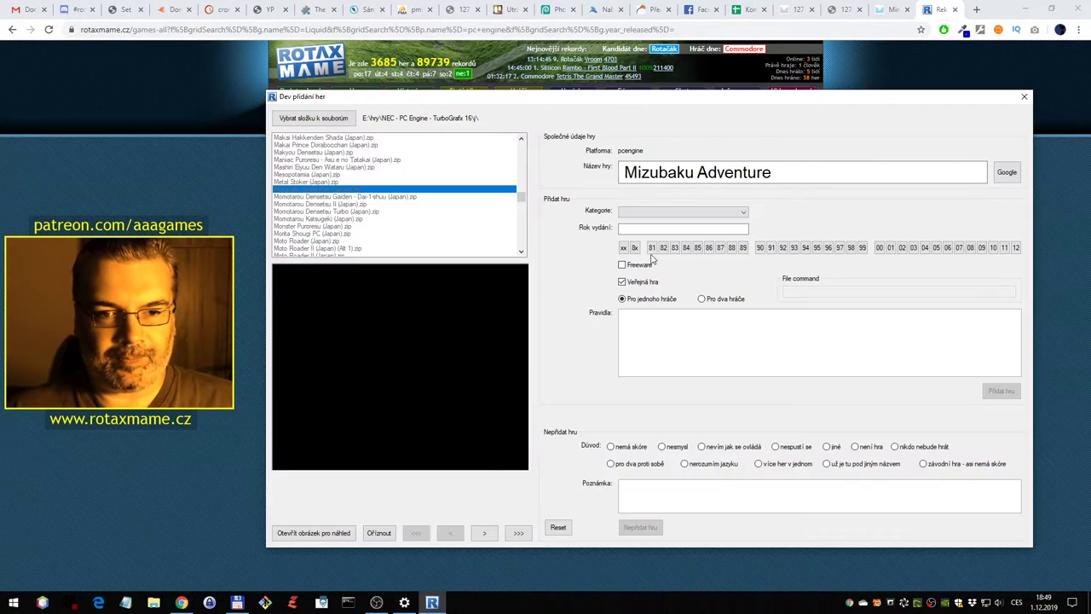
{"action": "left_click", "coordinate": [682, 213]}
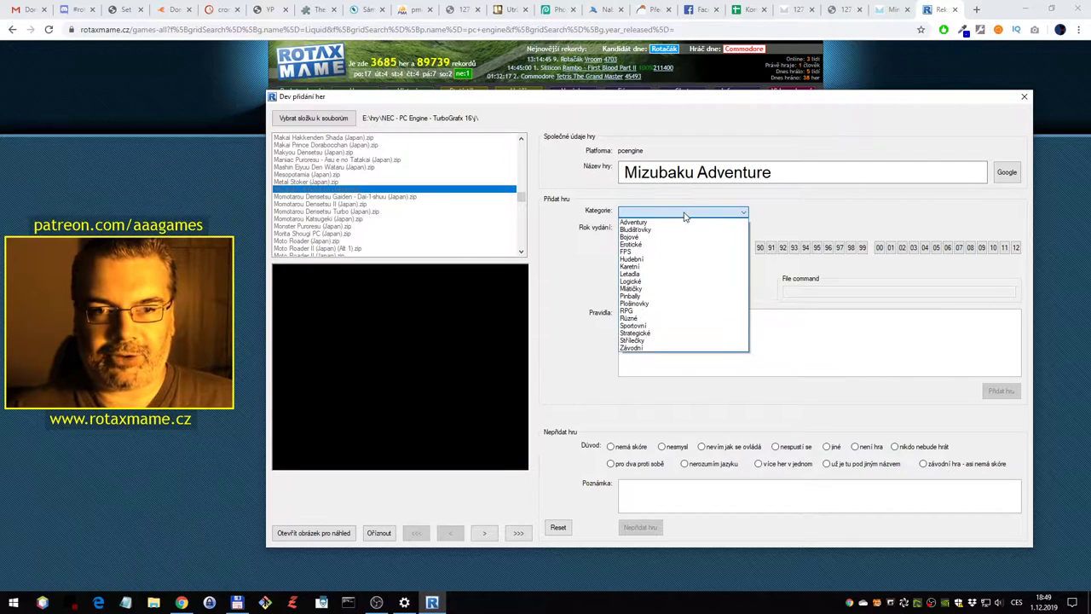
{"action": "left_click", "coordinate": [649, 303]}
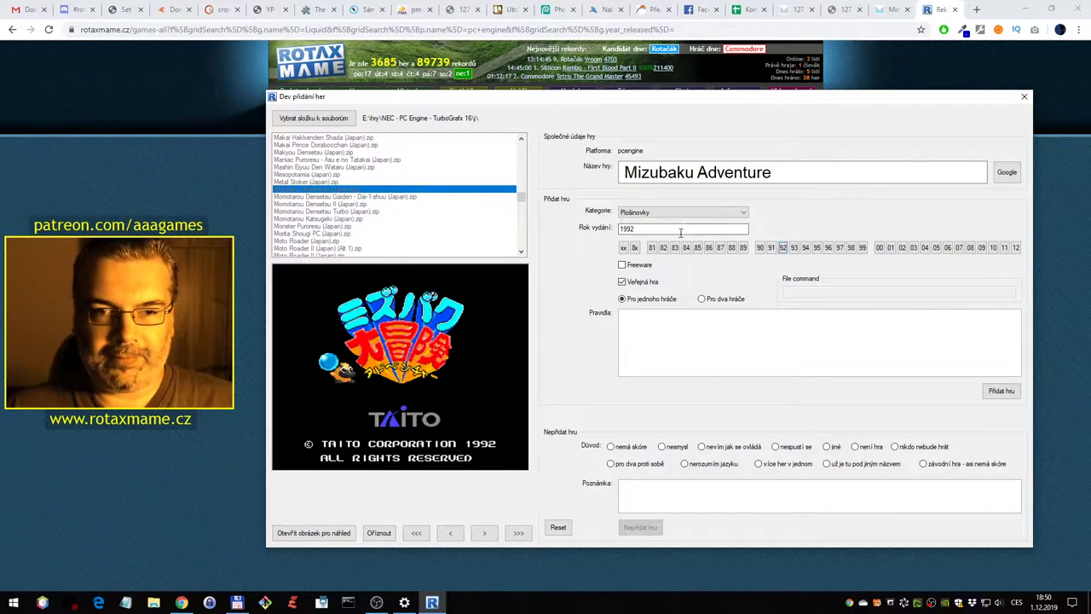
Choose the last gameplay screenshot as the preview, crop it, and add Mizubaku Adventure
{"action": "left_click", "coordinate": [519, 532]}
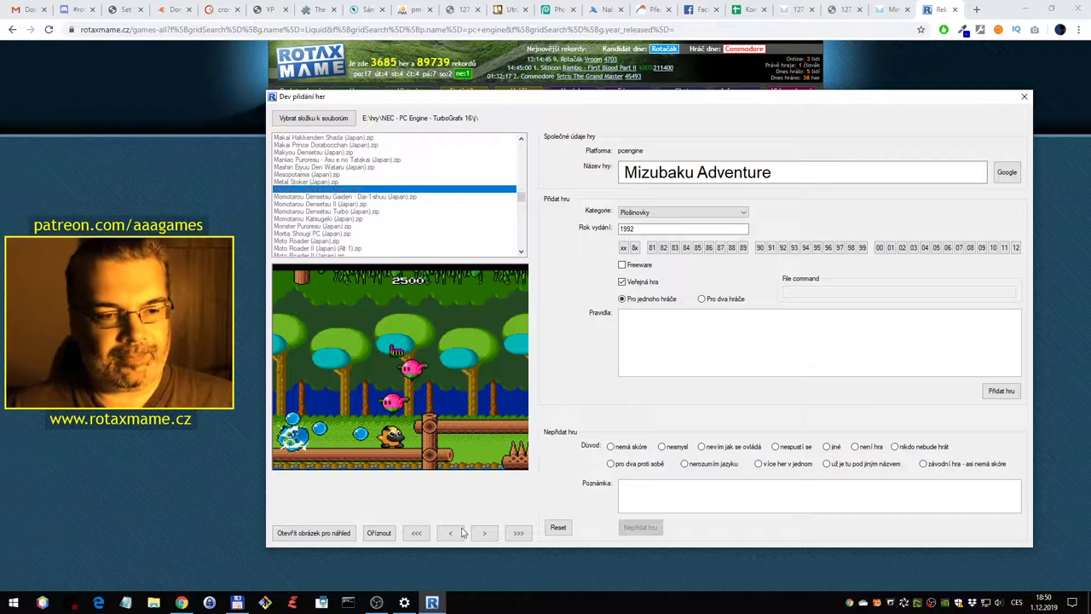
{"action": "left_click", "coordinate": [375, 534]}
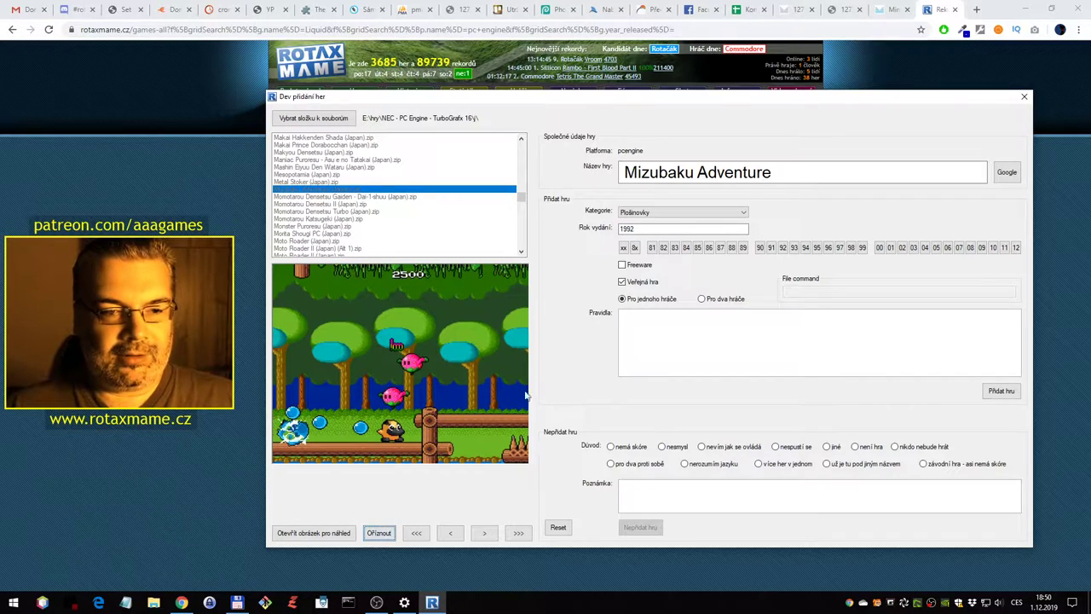
{"action": "left_click", "coordinate": [1001, 392]}
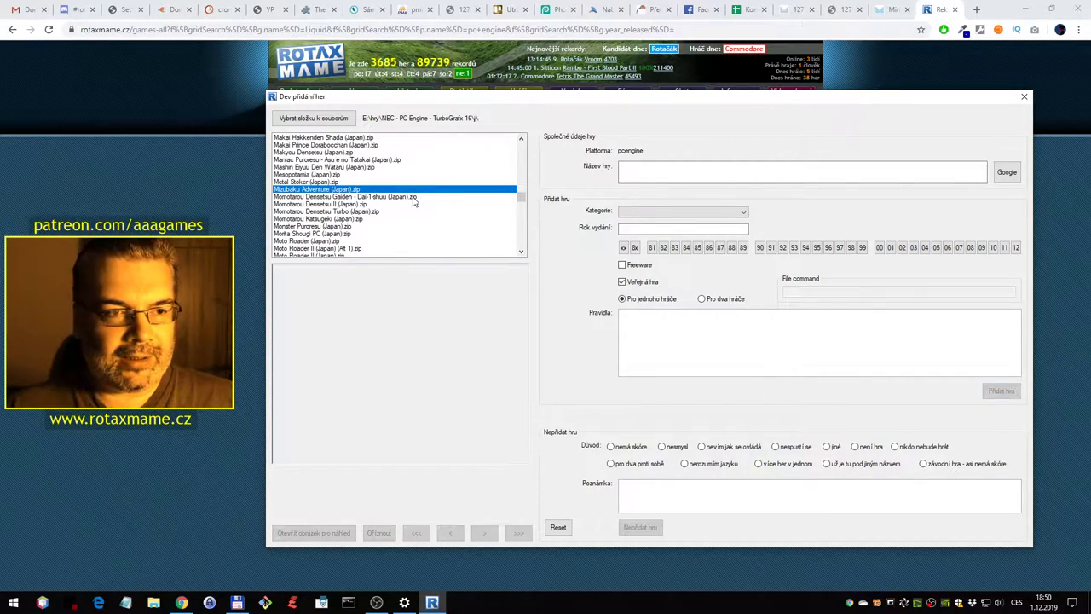
Launch Momotarou Densetsu Gaiden - Dai-1-shuu and go through the introductory dialogue back to the story selection
{"action": "scroll", "coordinate": [414, 196], "scroll_direction": "down", "scroll_amount": 2}
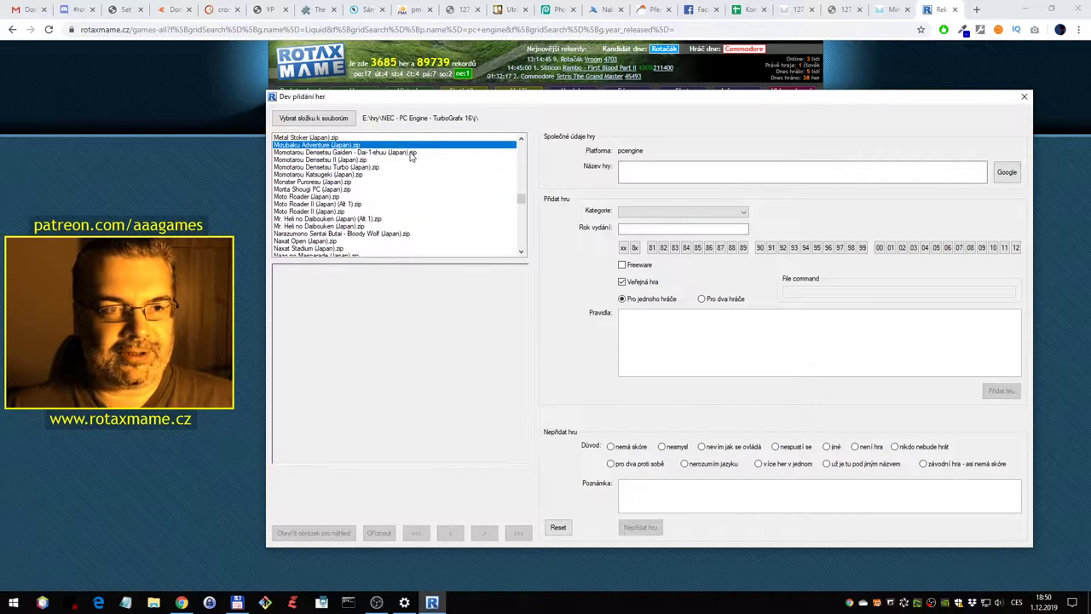
{"action": "left_click", "coordinate": [410, 152]}
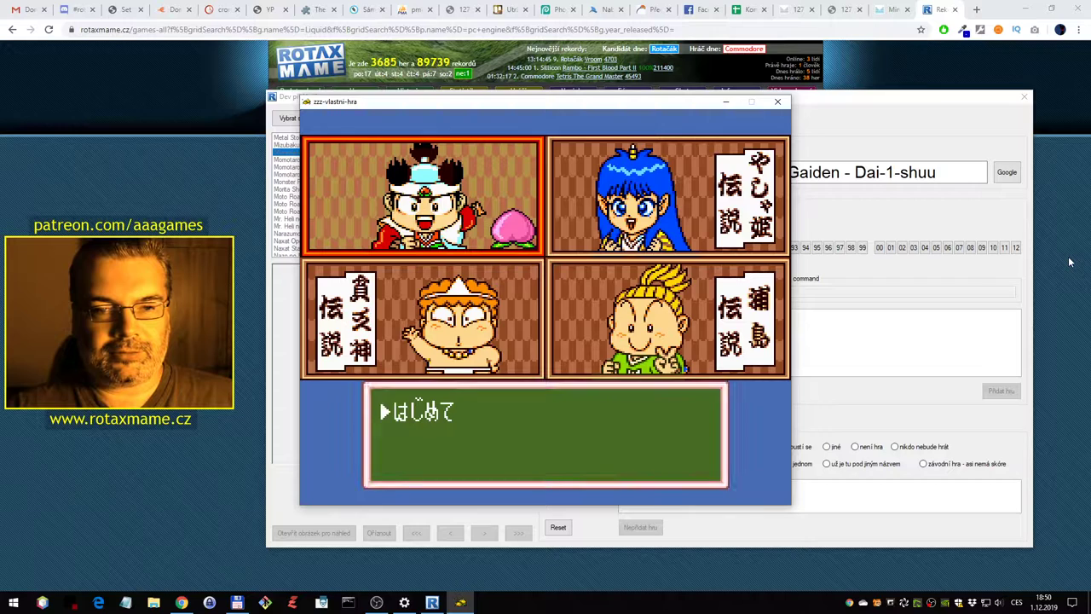
{"action": "key", "text": "Return"}
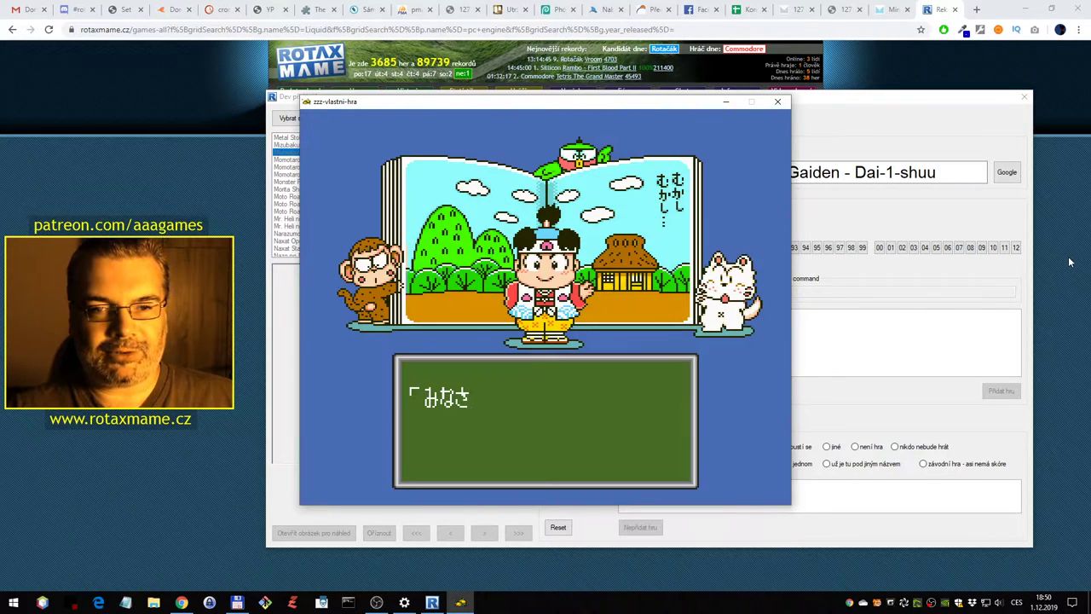
{"action": "key", "text": "Return"}
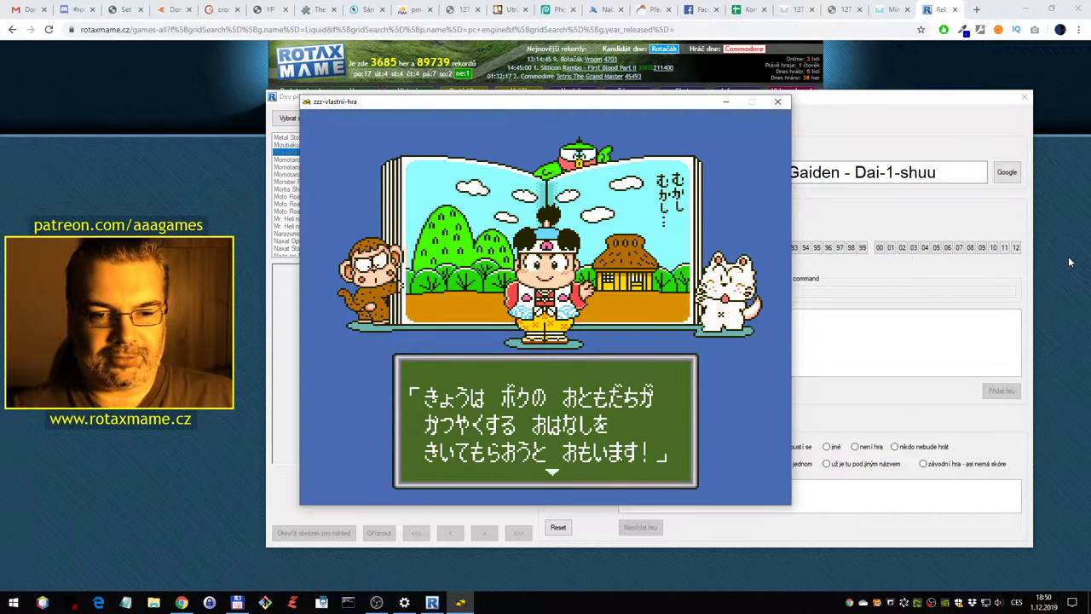
{"action": "key", "text": "Return"}
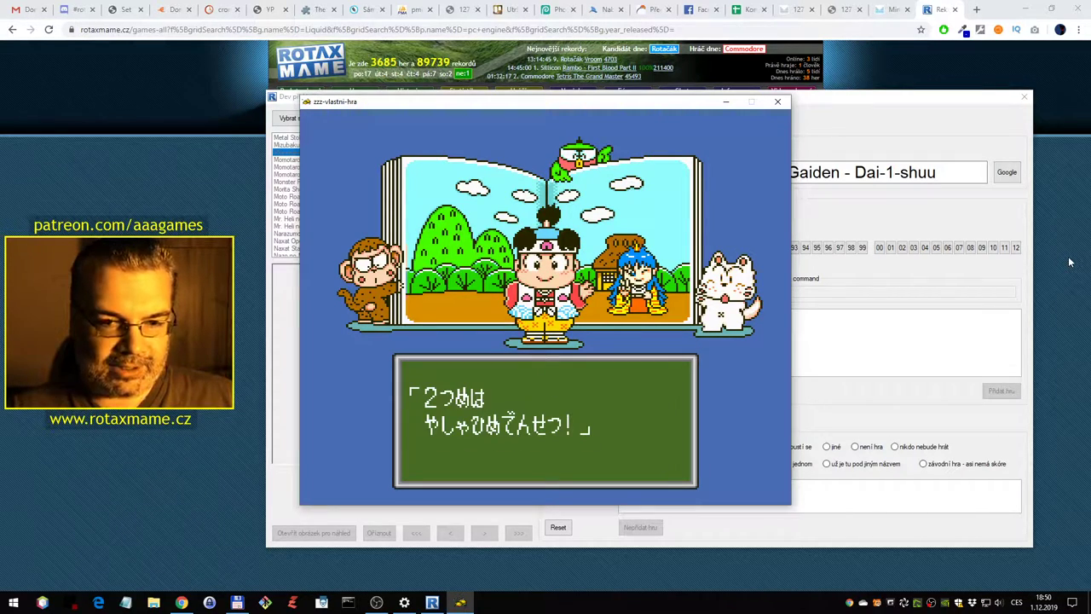
{"action": "key", "text": "Return"}
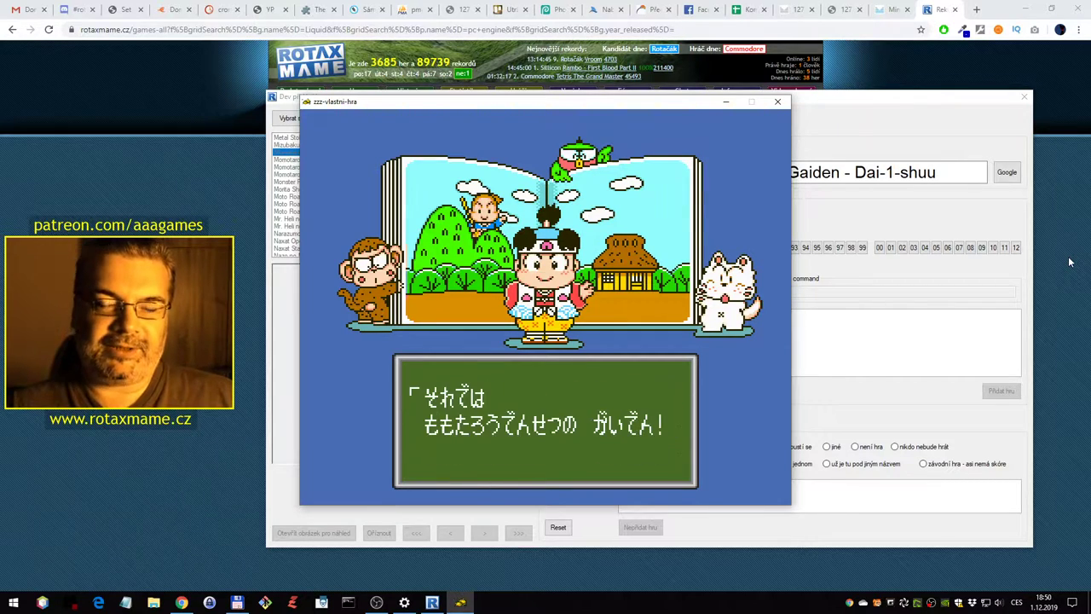
{"action": "key", "text": "Return"}
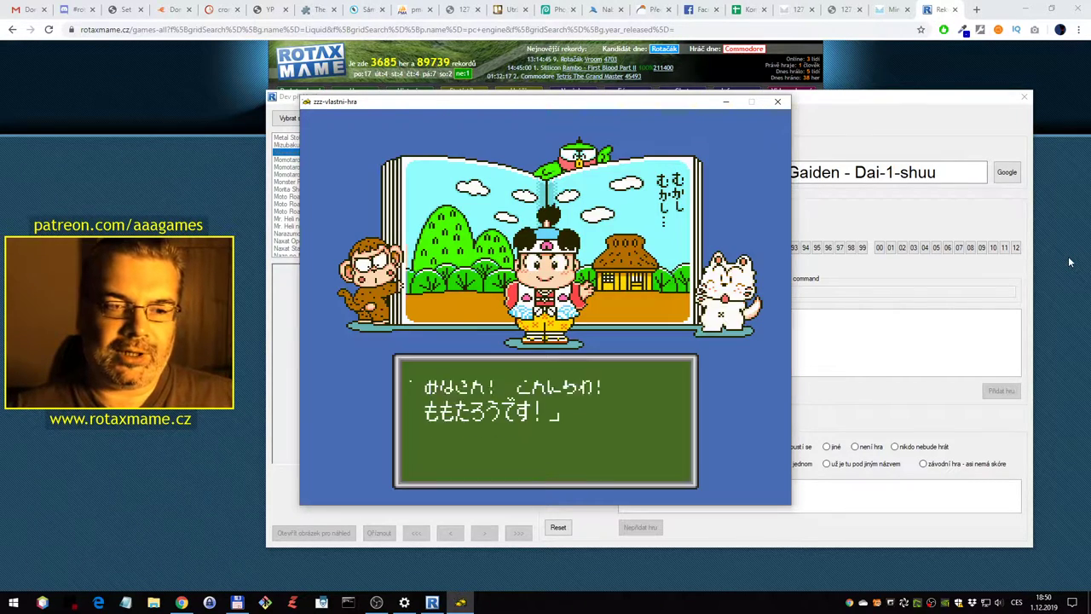
{"action": "key", "text": "Return"}
{"action": "key", "text": "Return"}
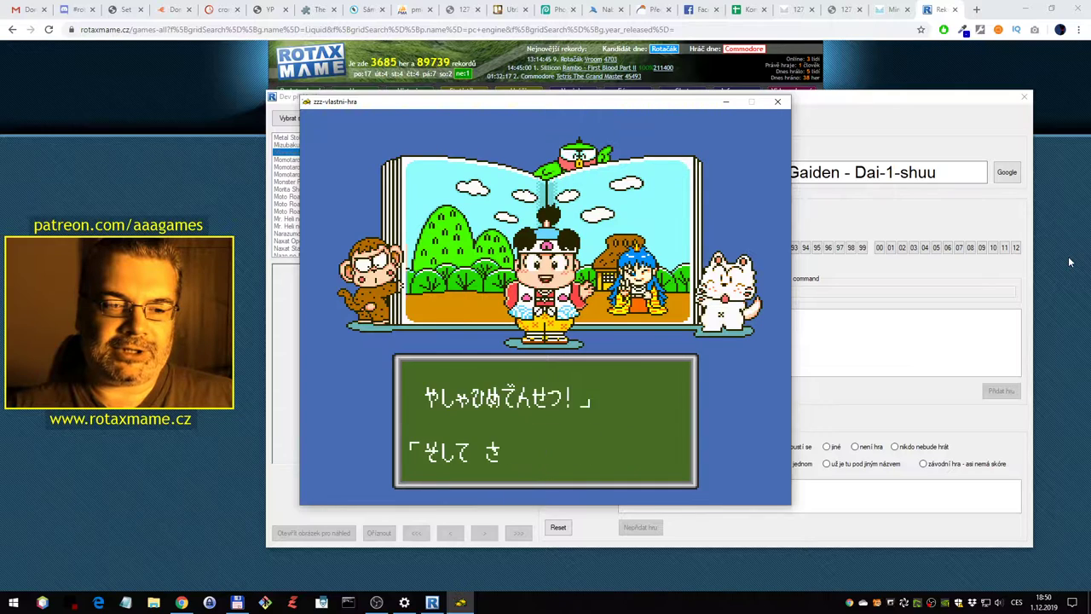
{"action": "key", "text": "Return"}
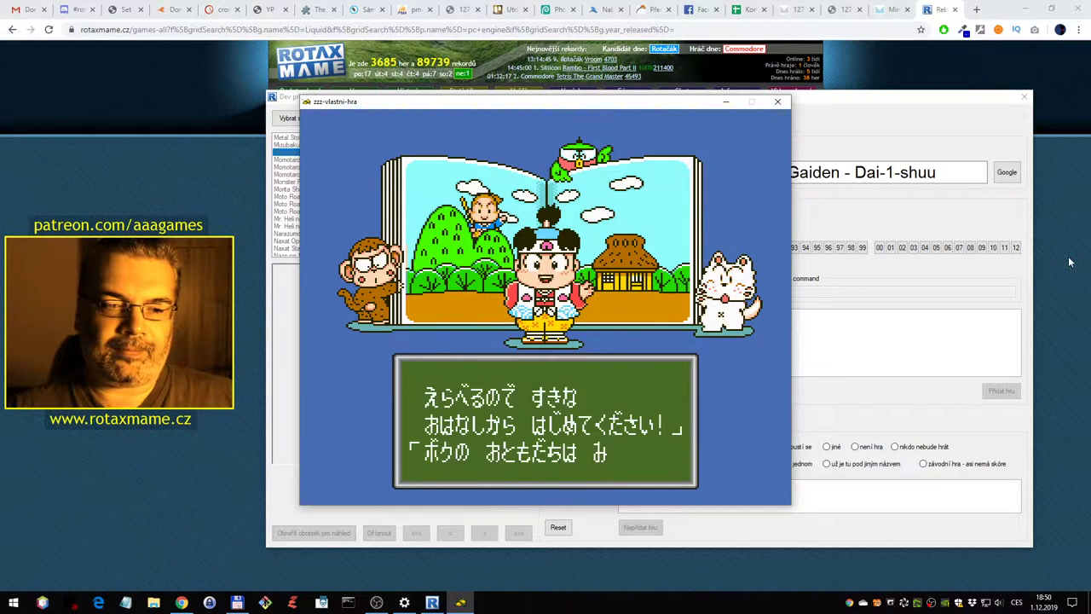
{"action": "key", "text": "Return"}
{"action": "key", "text": "Return"}
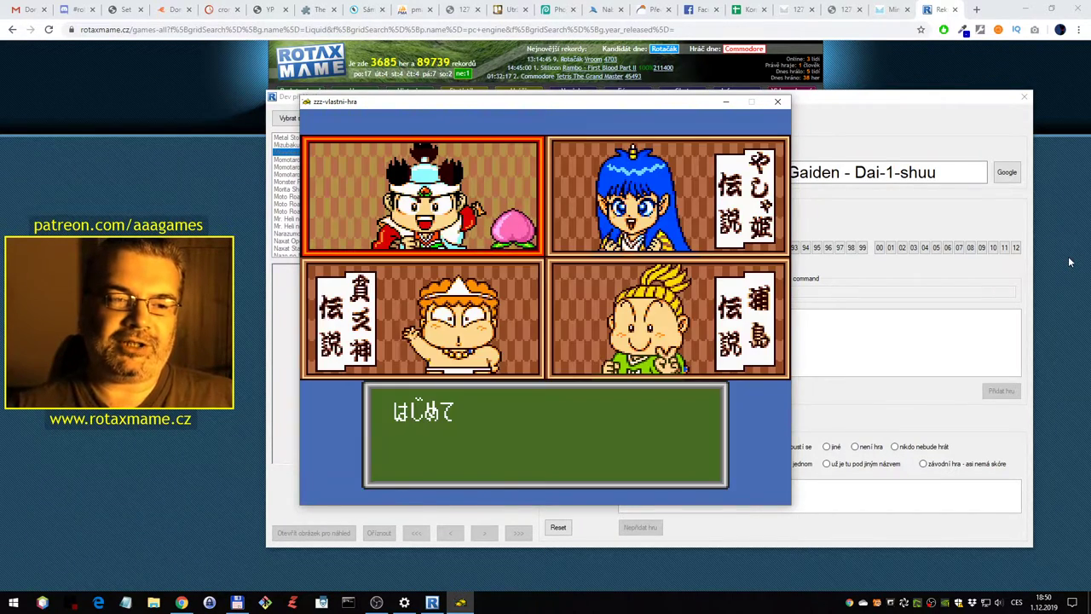
Start the Urashima legend (浦島伝説) from the beginning, quit the game, and reject it with the reason nerozumím jazyku
{"action": "key", "text": "Right"}
{"action": "key", "text": "Down"}
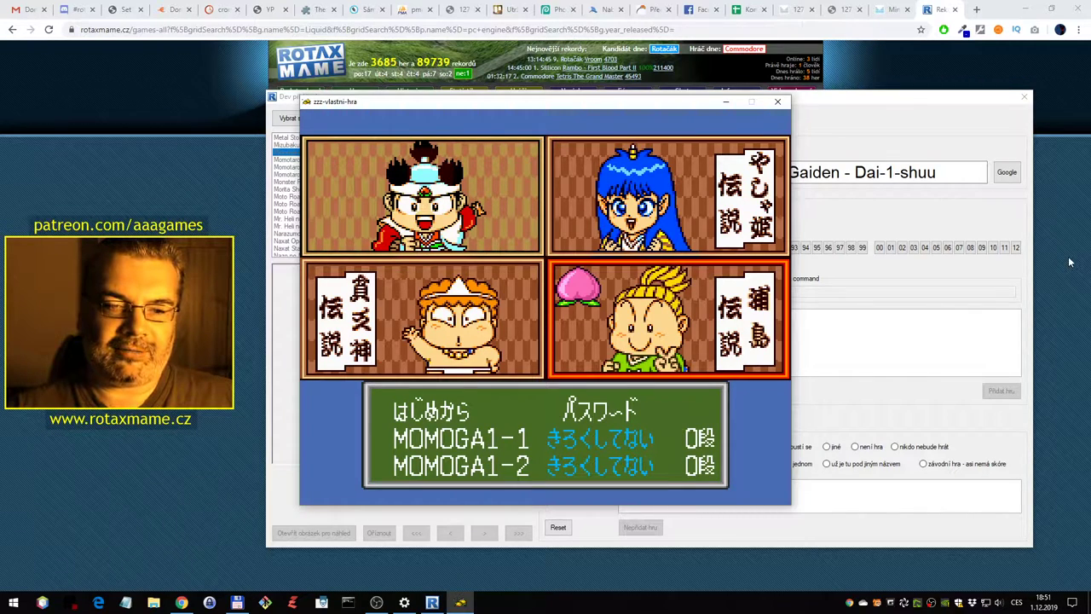
{"action": "key", "text": "Return"}
{"action": "key", "text": "Return"}
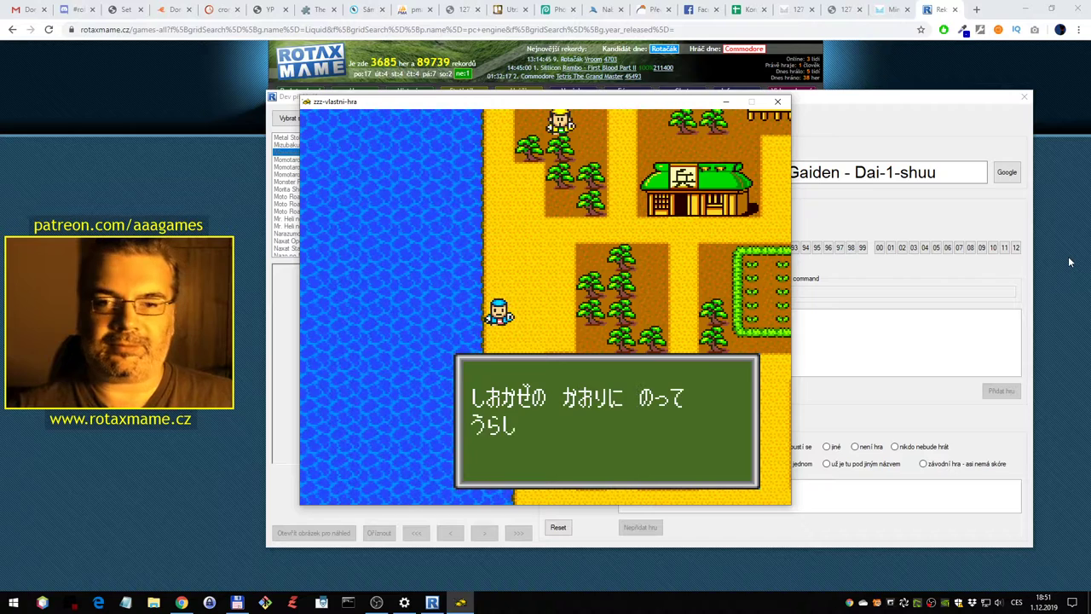
{"action": "key", "text": "Escape"}
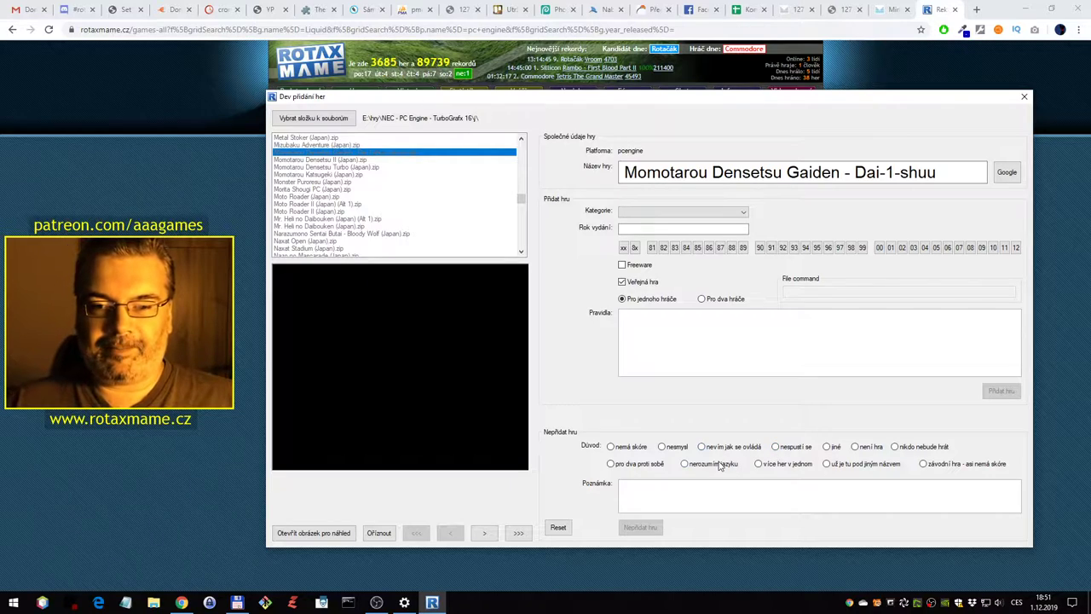
{"action": "left_click", "coordinate": [643, 522]}
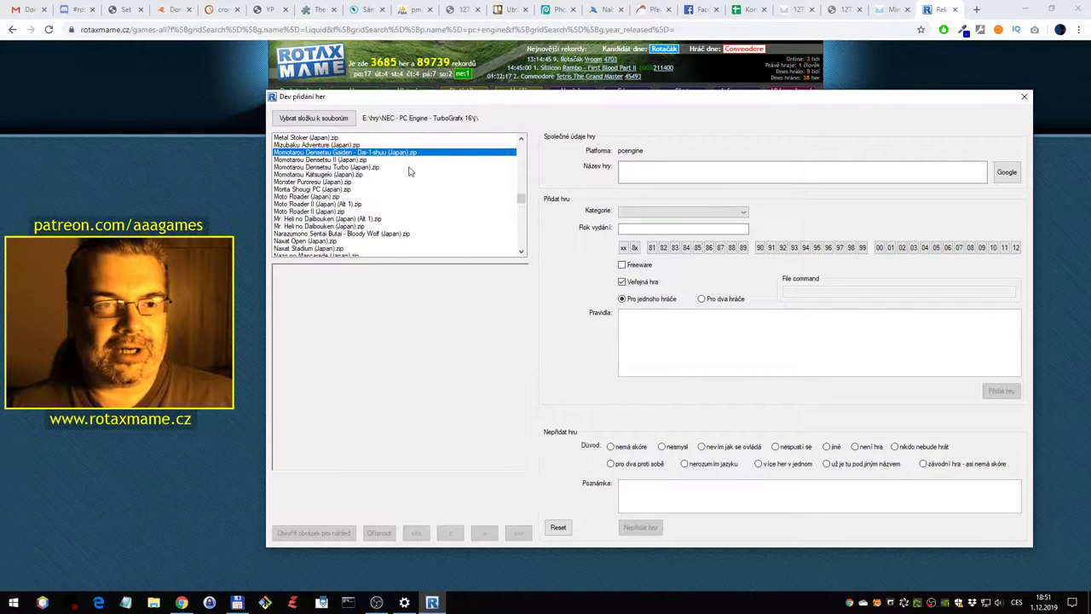
Launch Momotarou Densetsu II, try its start menu, quit, and reject the game with the reason nerozumím jazyku
{"action": "key", "text": "Down"}
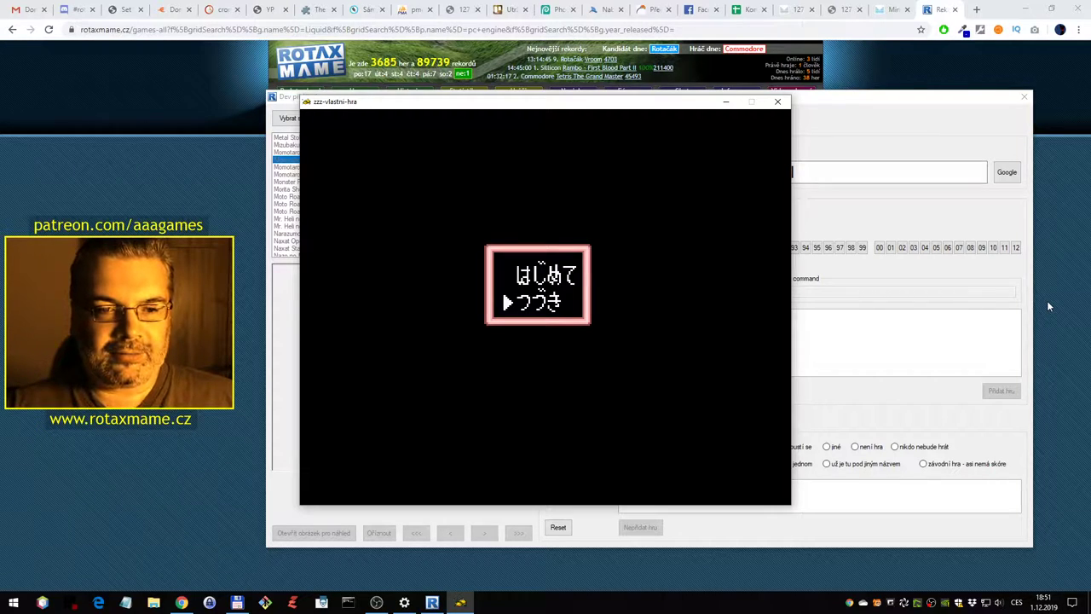
{"action": "key", "text": "ctrl"}
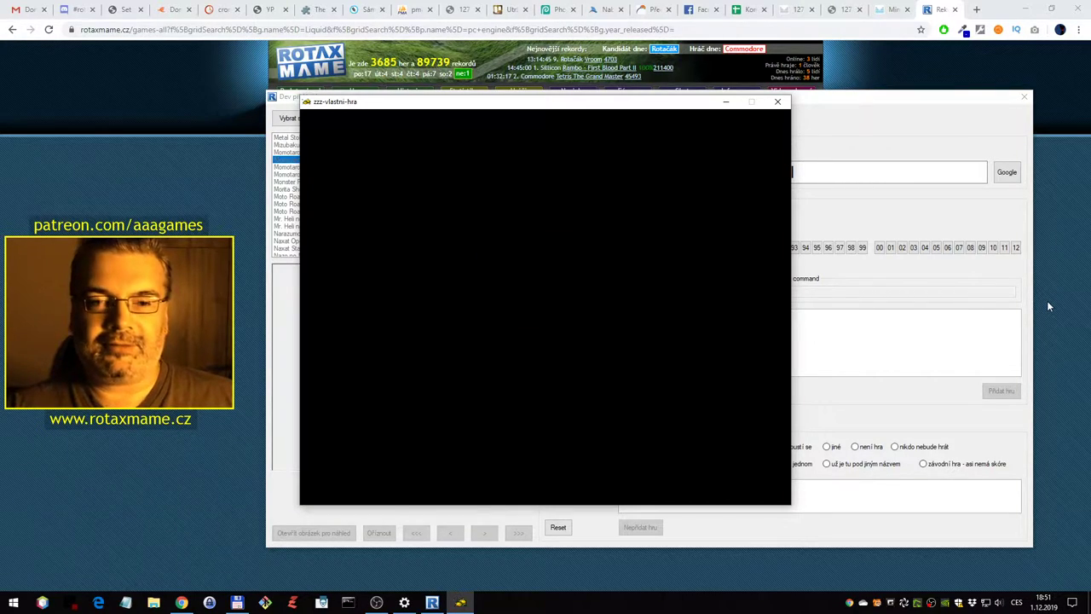
{"action": "key", "text": "Escape"}
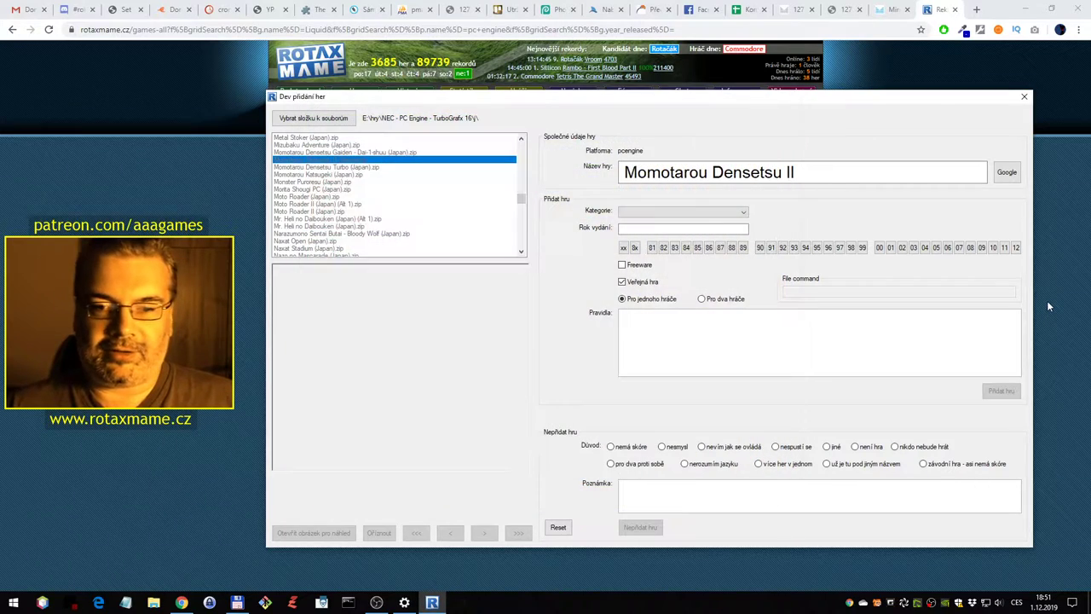
{"action": "left_click", "coordinate": [638, 527]}
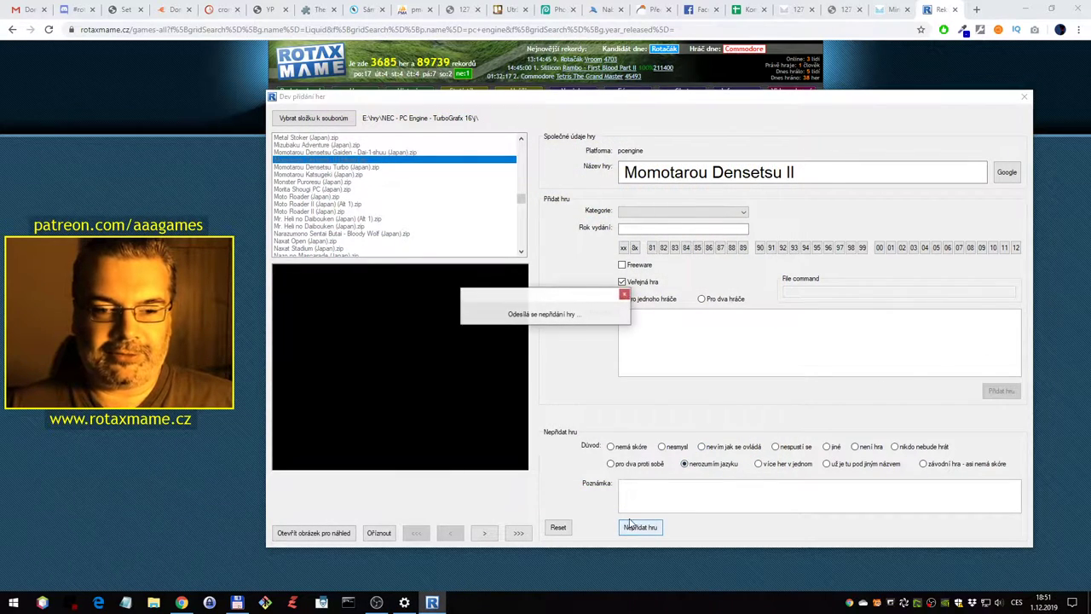
{"action": "key", "text": "Return"}
Launch Momotarou Densetsu Turbo, start a new game through the opening dialogue, quit, and reject it with the reason nerozumím jazyku
{"action": "left_click", "coordinate": [371, 168]}
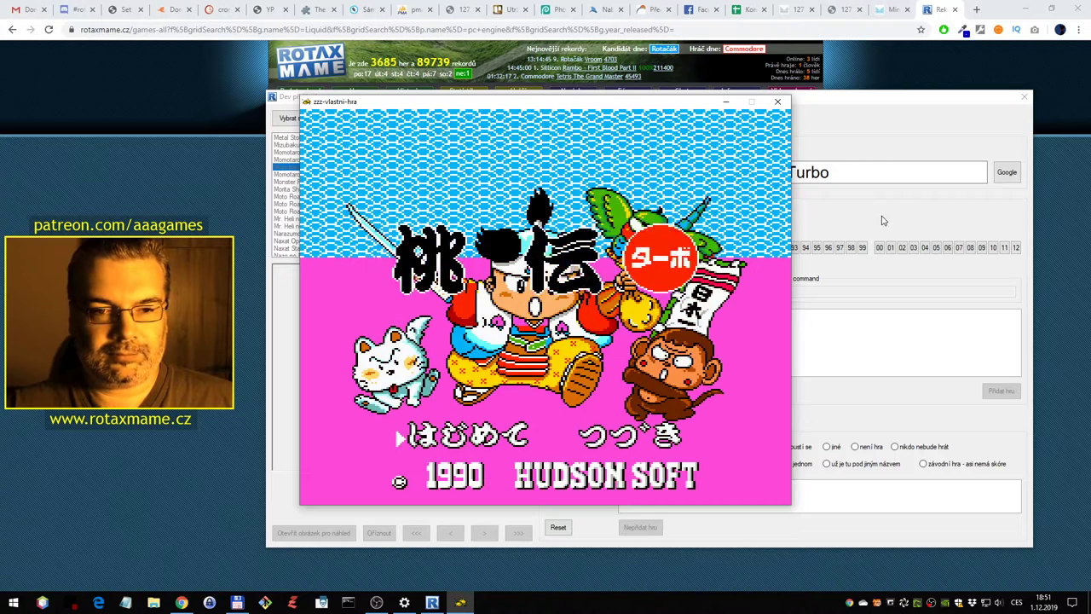
{"action": "key", "text": "1"}
{"action": "key", "text": "1"}
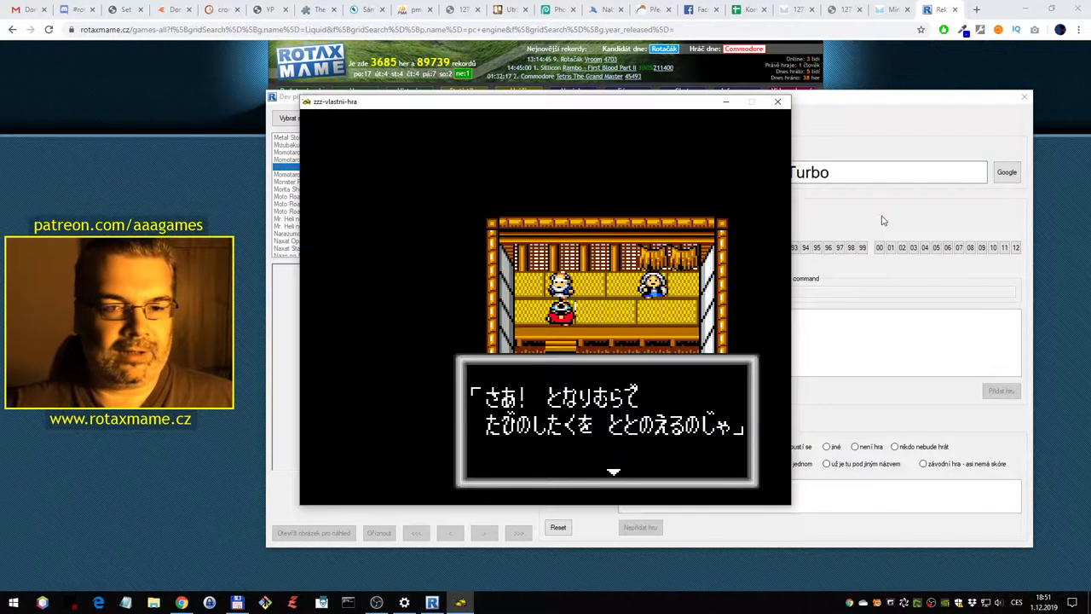
{"action": "key", "text": "1"}
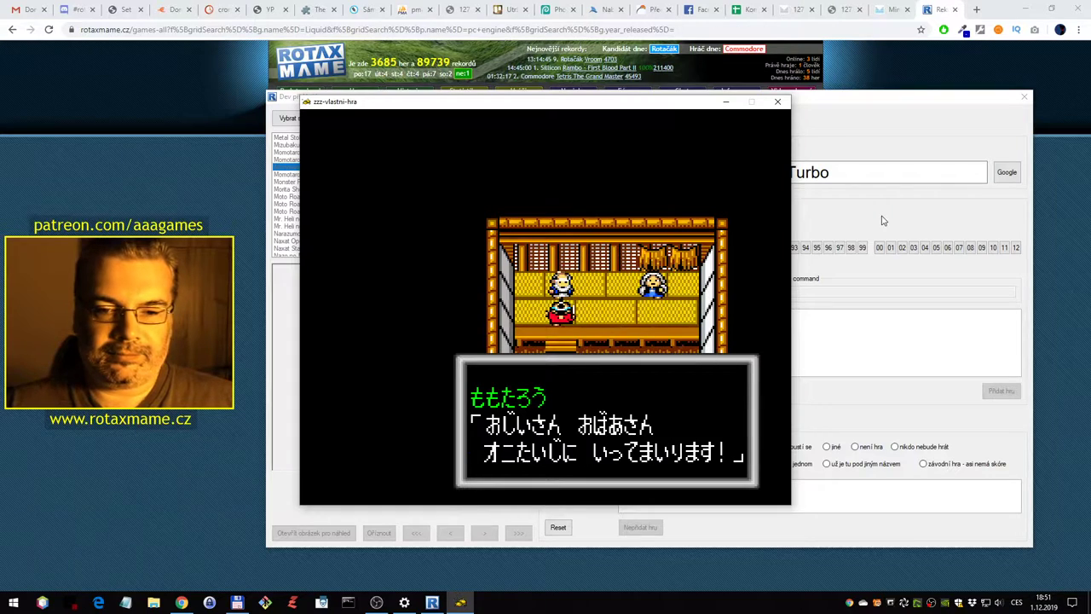
{"action": "key", "text": "Escape"}
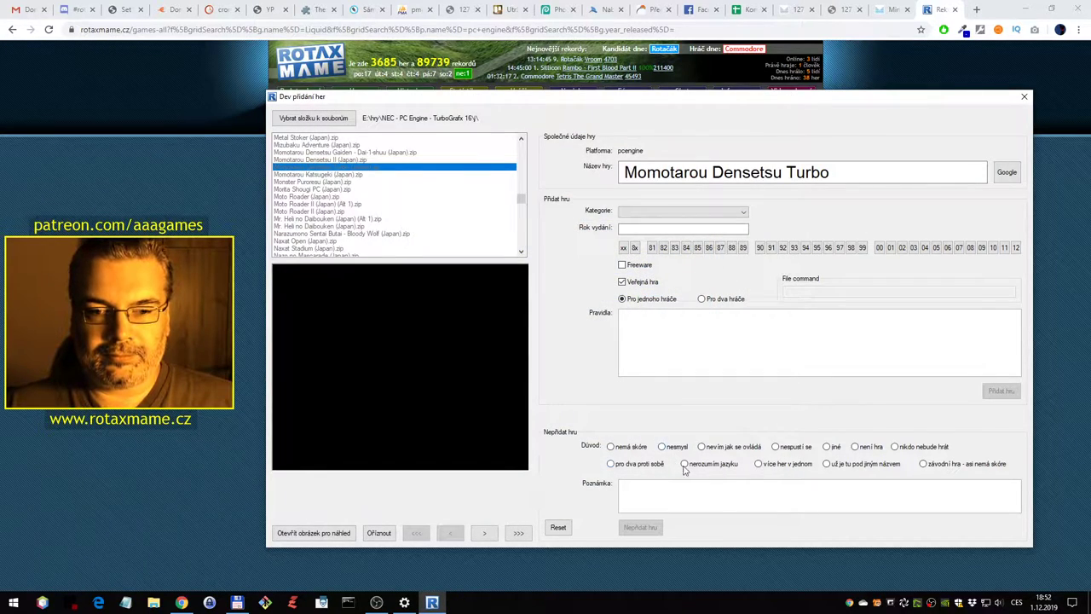
{"action": "left_click", "coordinate": [648, 528]}
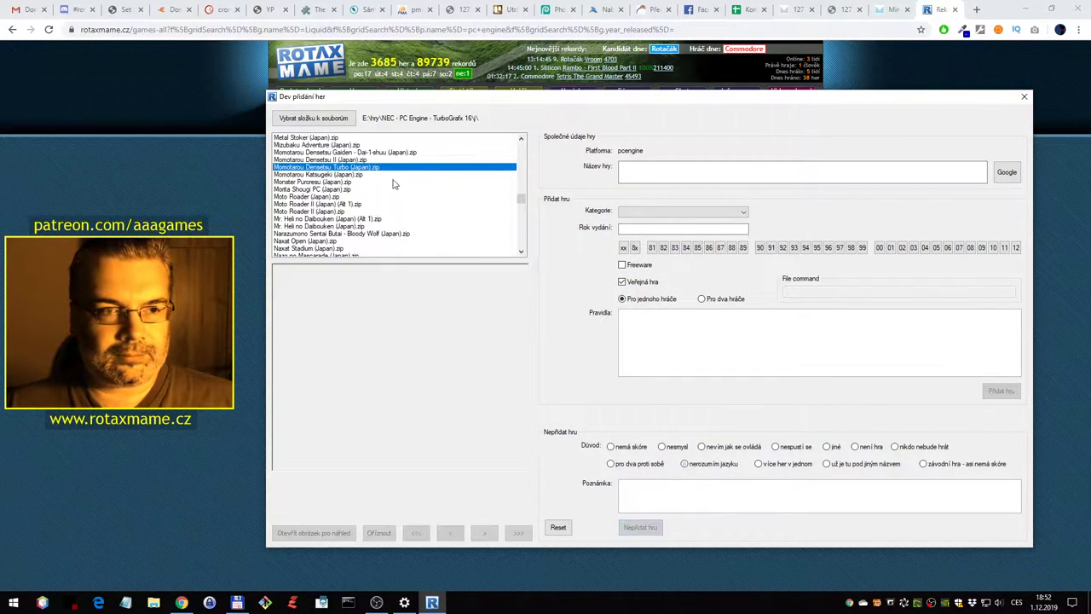
Launch Momotarou Katsugeki, start a new game, go through the introductory dialogue to the first playable scene, and quit
{"action": "left_click", "coordinate": [372, 175]}
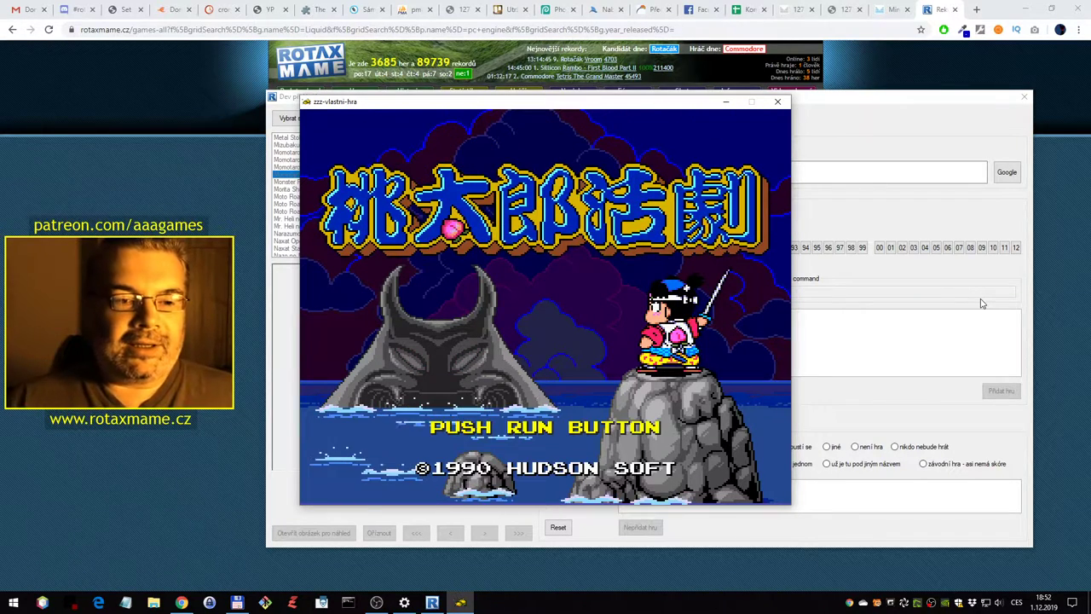
{"action": "key", "text": "Return"}
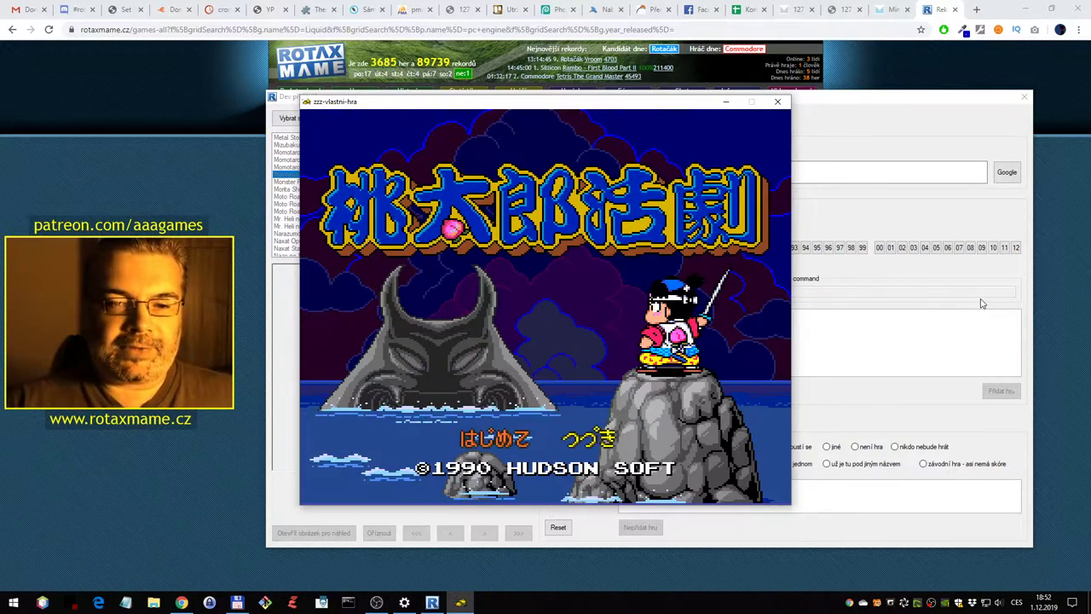
{"action": "key", "text": "Return"}
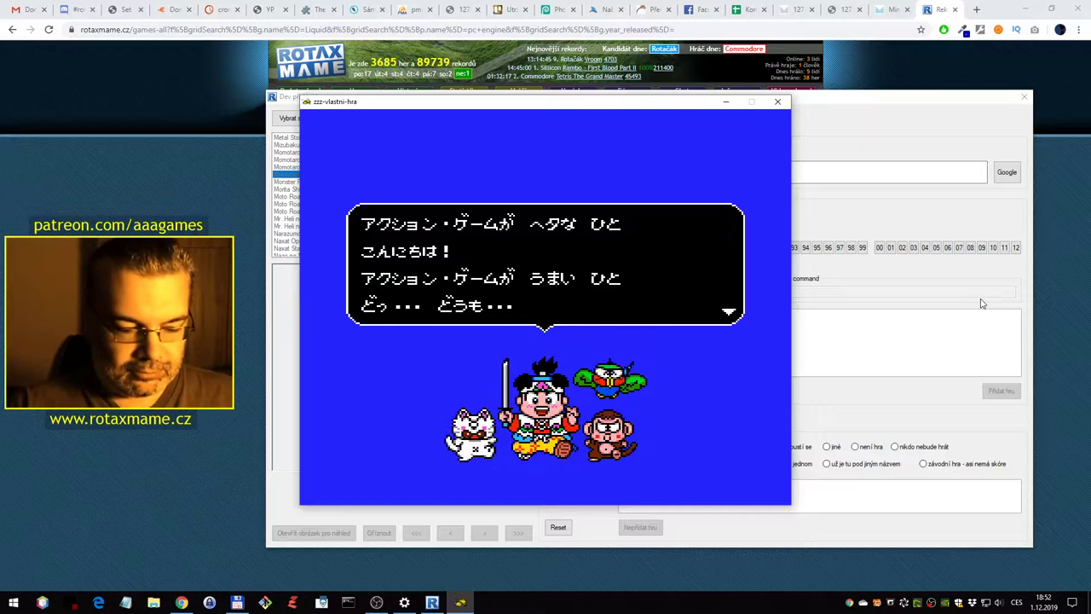
{"action": "key", "text": "Return"}
{"action": "key", "text": "Return"}
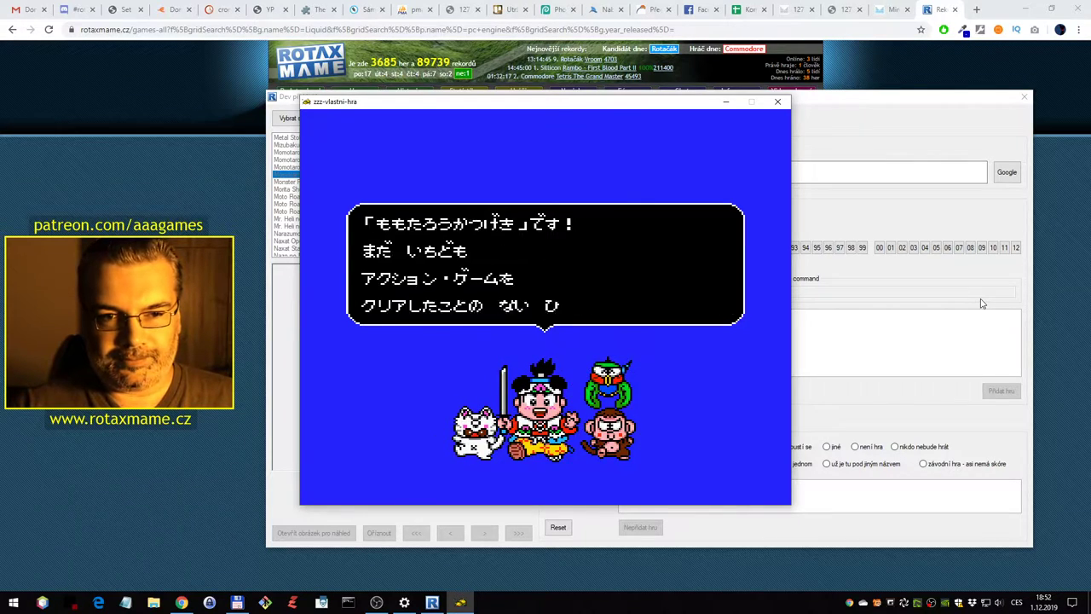
{"action": "key", "text": "Return"}
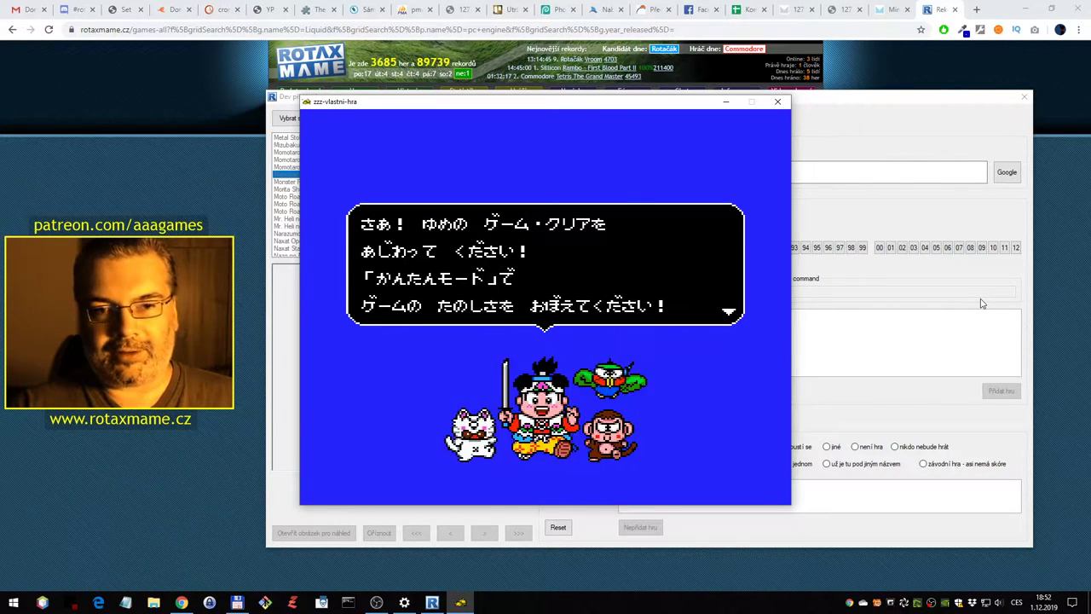
{"action": "key", "text": "Return"}
{"action": "key", "text": "Return"}
{"action": "key", "text": "Return"}
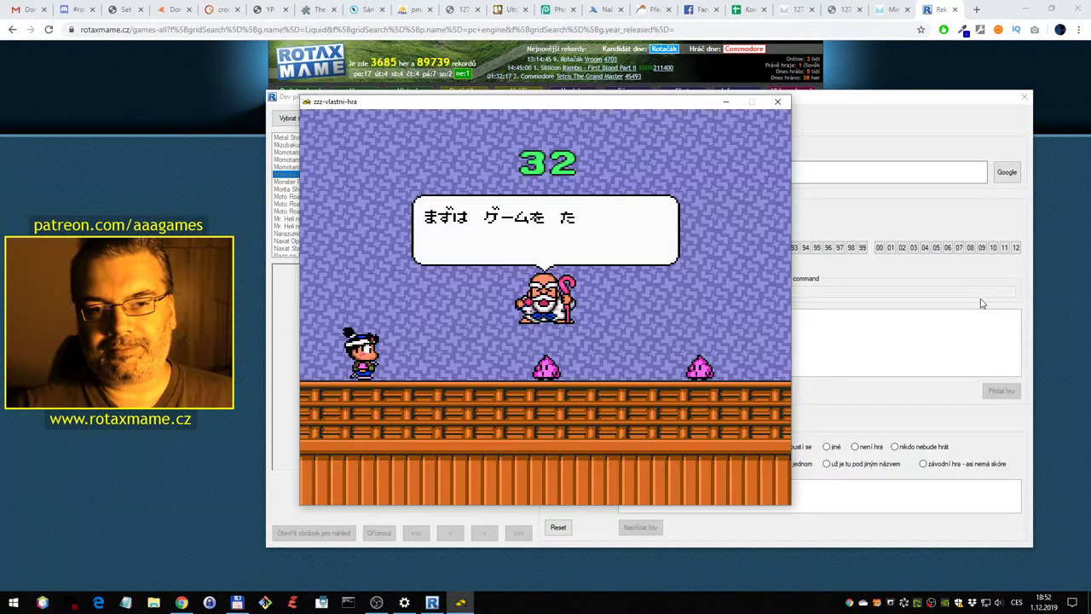
{"action": "key", "text": "Escape"}
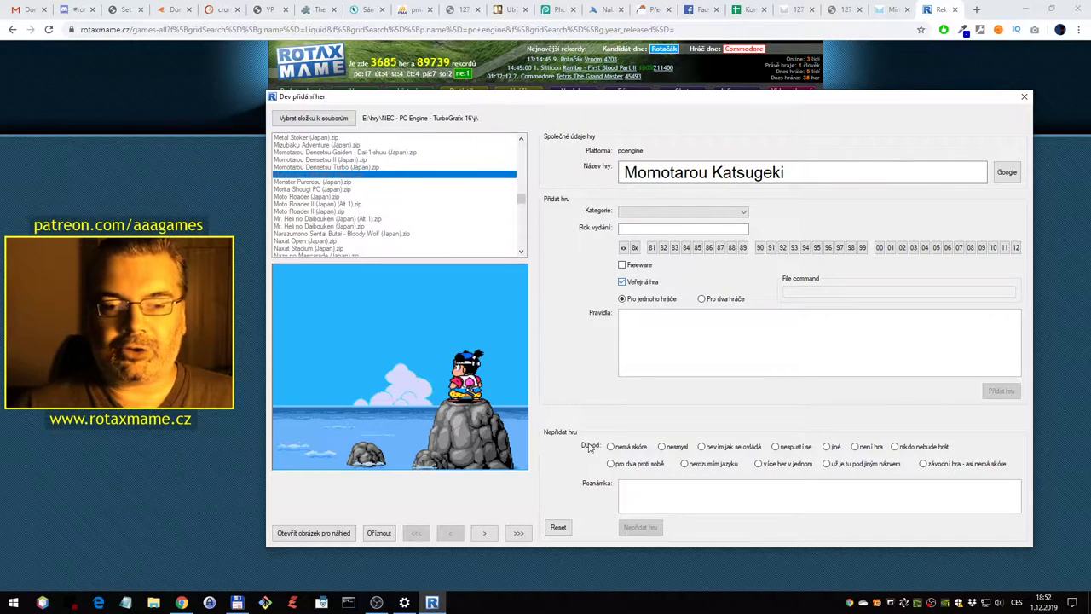
Relaunch Momotarou Katsugeki, try its continue option (つづき) and the character-entry screen behind it, and quit the game
{"action": "left_click", "coordinate": [558, 527]}
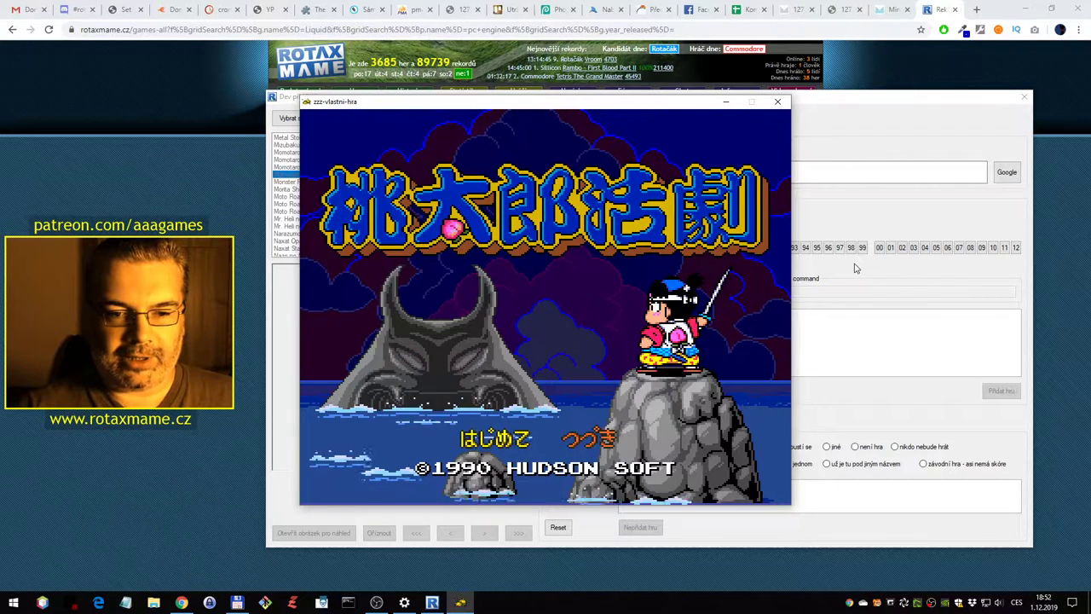
{"action": "key", "text": "1"}
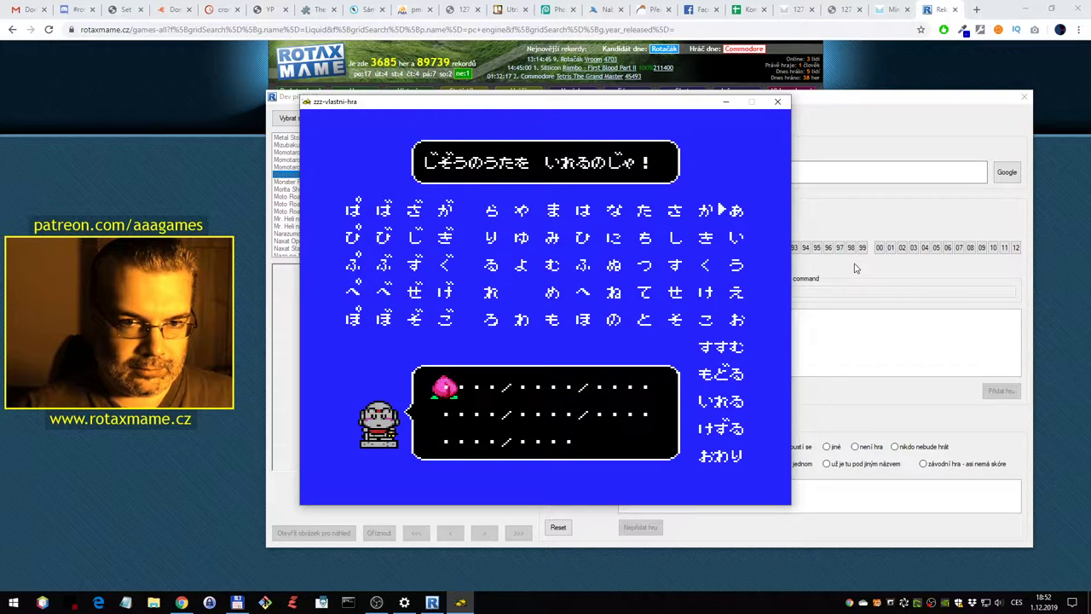
{"action": "key", "text": "ctrl"}
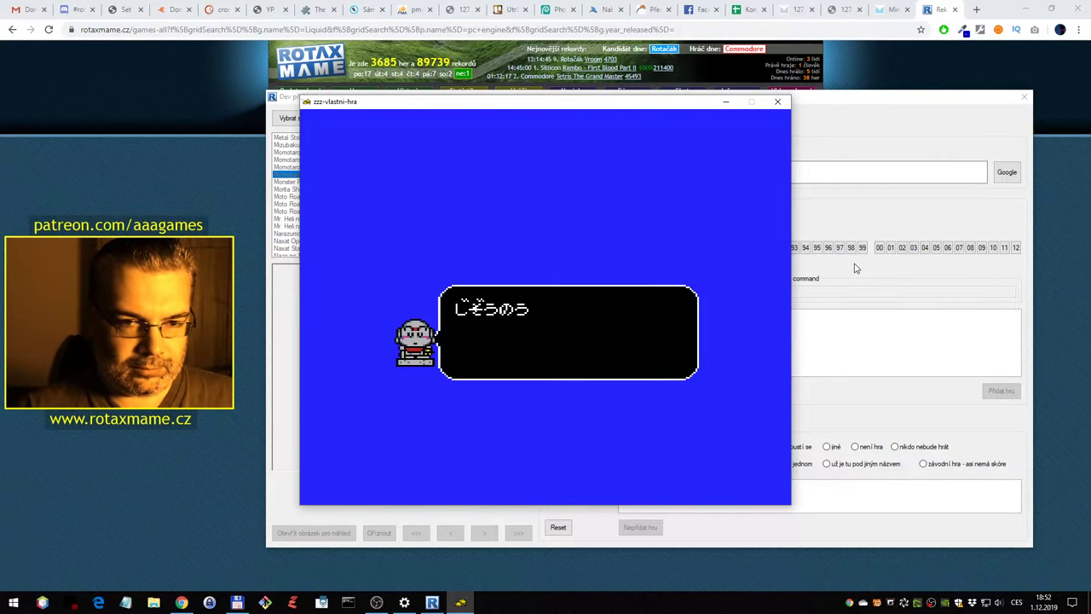
{"action": "key", "text": "ctrl"}
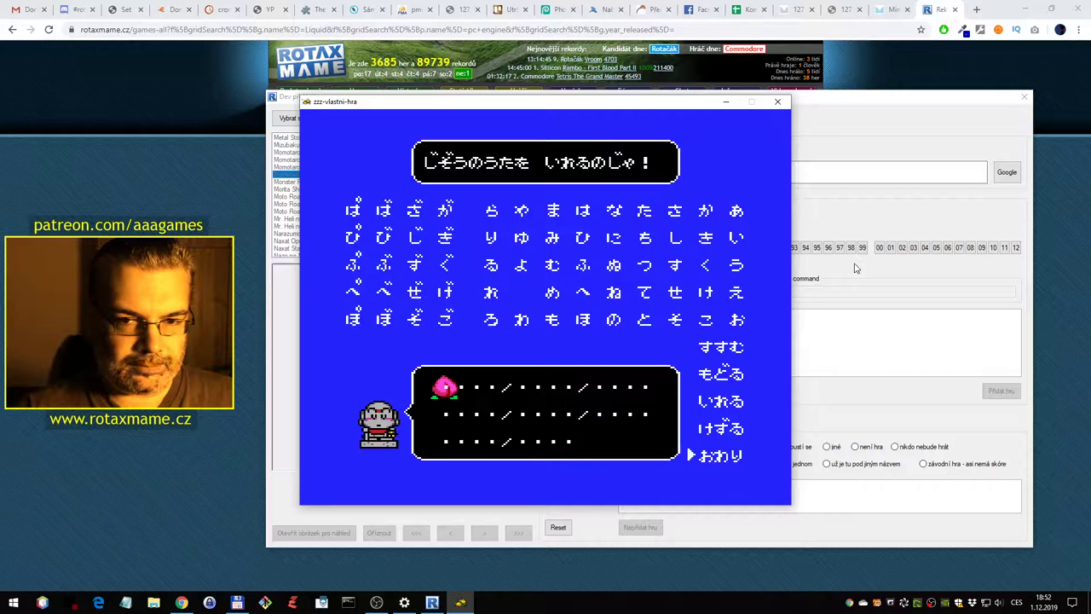
{"action": "key", "text": "1"}
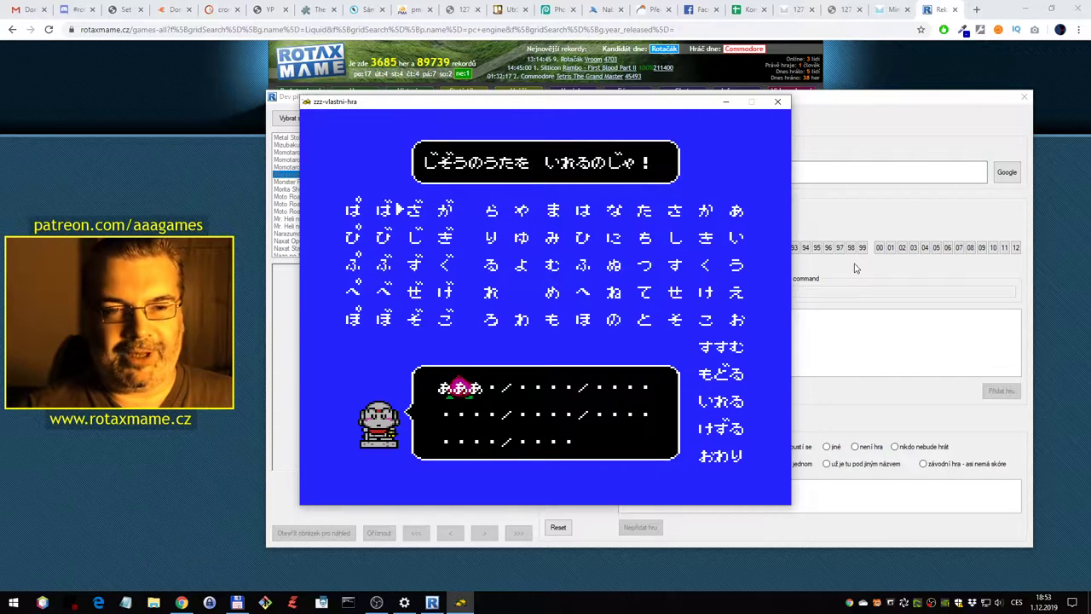
{"action": "key", "text": "Escape"}
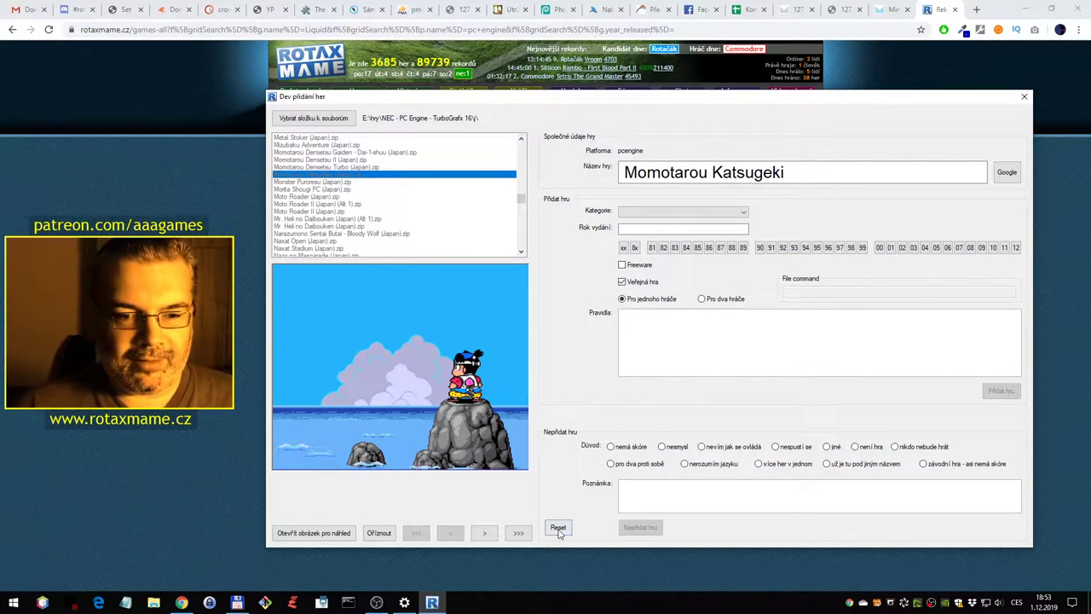
Launch Momotarou Katsugeki again, start a new game, and advance through the introductory dialogue to the training stage
{"action": "left_click", "coordinate": [558, 528]}
{"action": "double_click", "coordinate": [401, 176]}
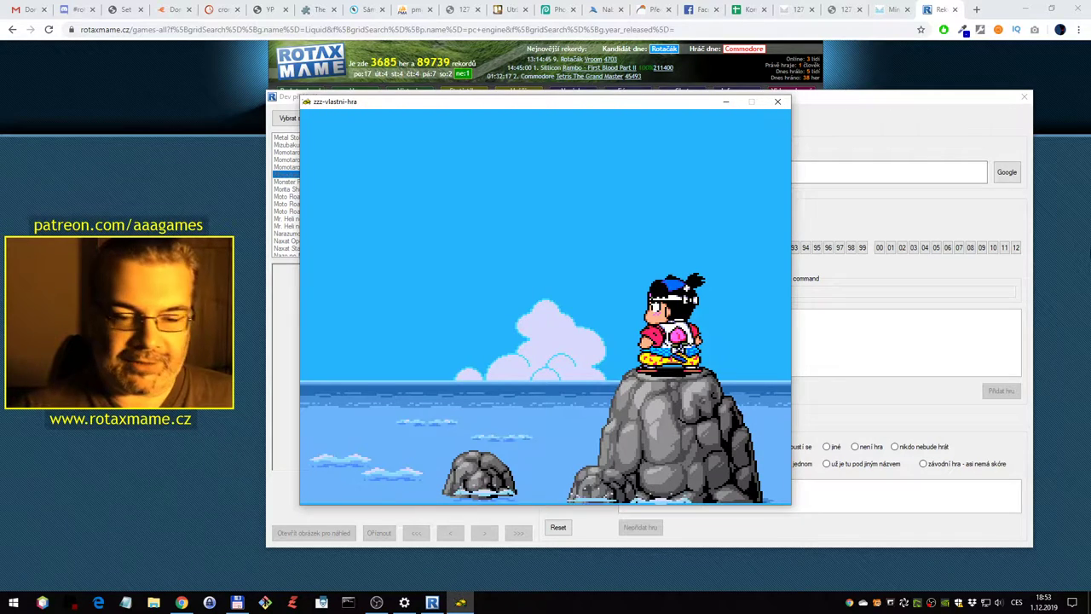
{"action": "key", "text": "1"}
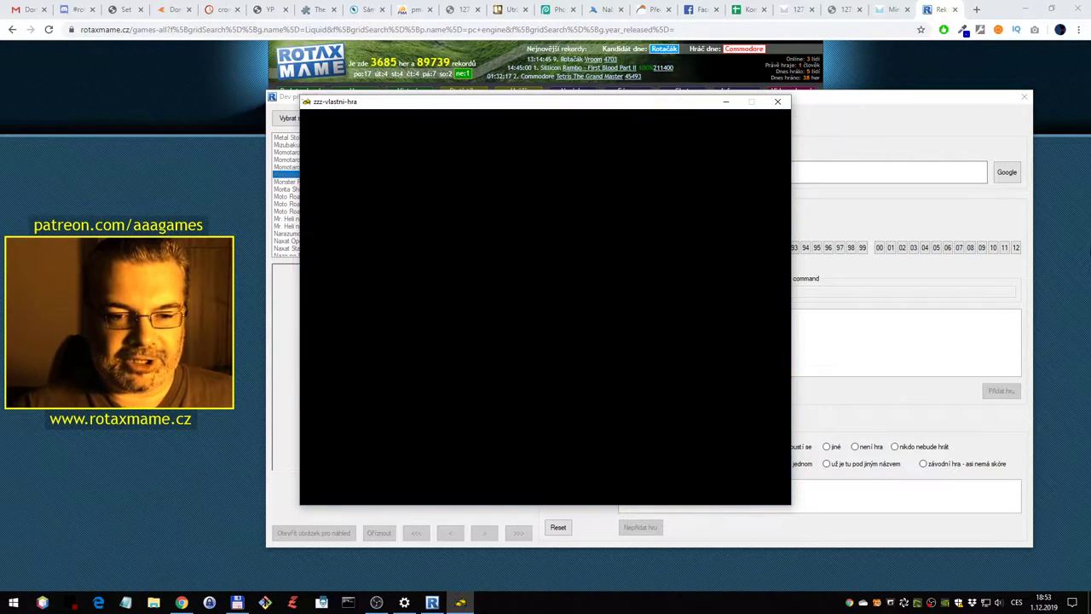
{"action": "key", "text": "Return"}
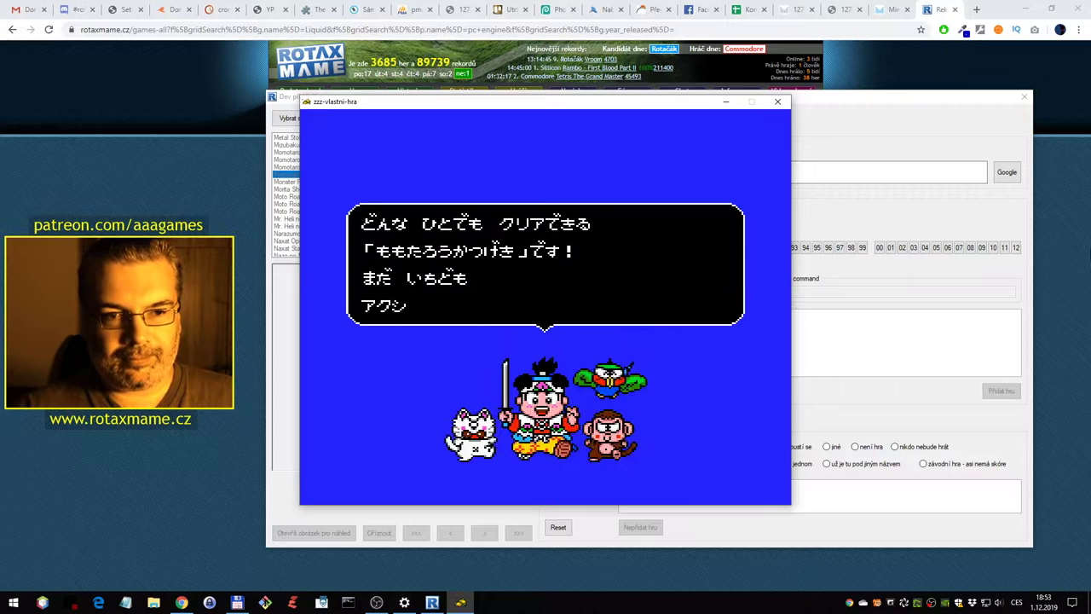
{"action": "key", "text": "Return"}
{"action": "key", "text": "Return"}
{"action": "key", "text": "Return"}
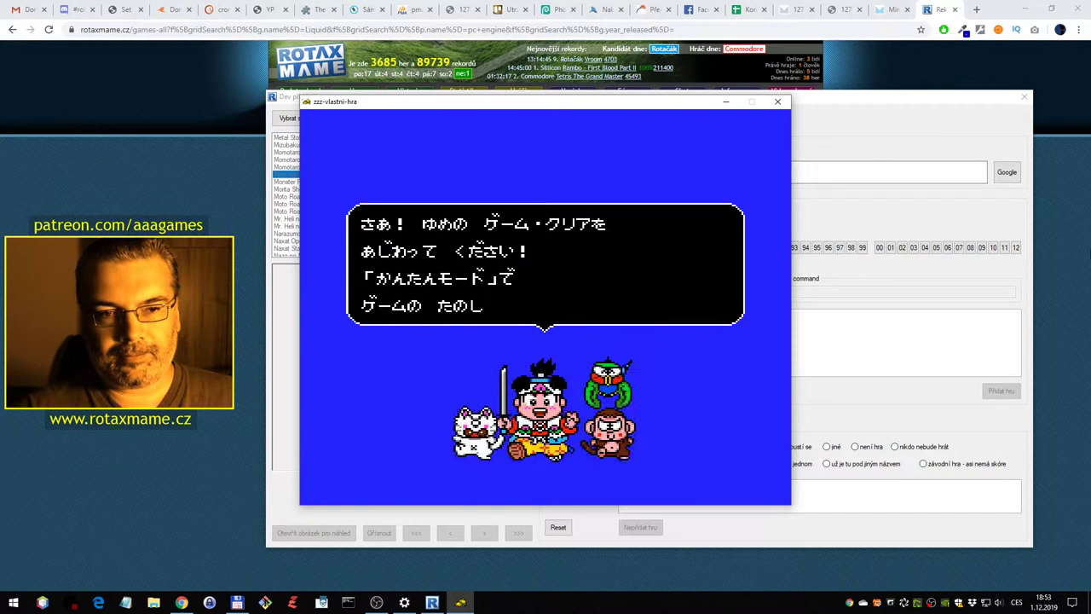
{"action": "key", "text": "Return"}
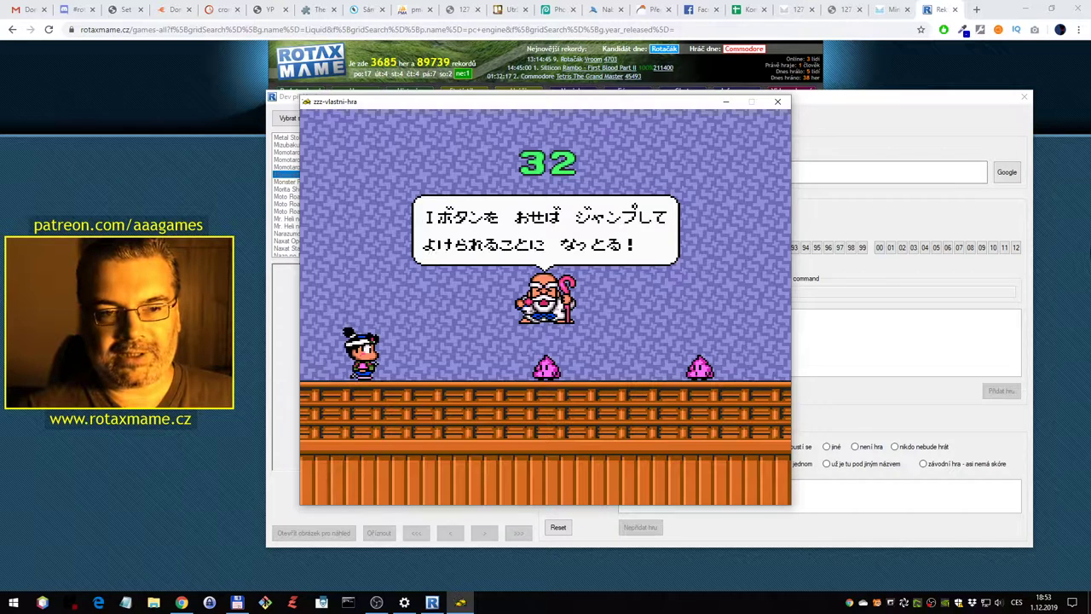
{"action": "key", "text": "Return"}
Run through the timed training stage, jumping over the pink creatures on the wooden floor
{"action": "key", "text": "Right"}
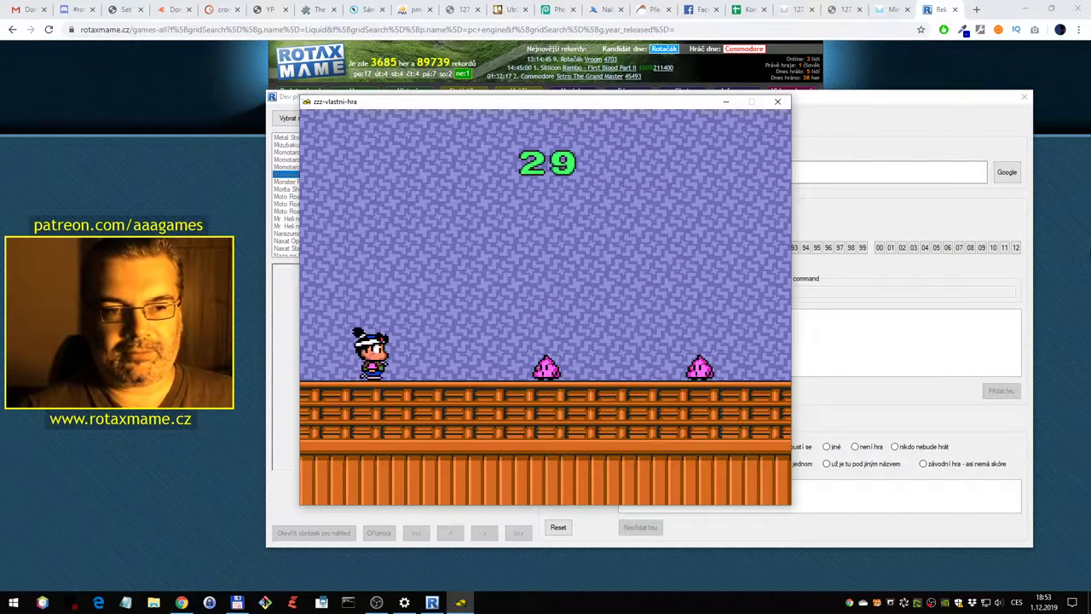
{"action": "key", "text": "Right"}
{"action": "key", "text": "ctrl"}
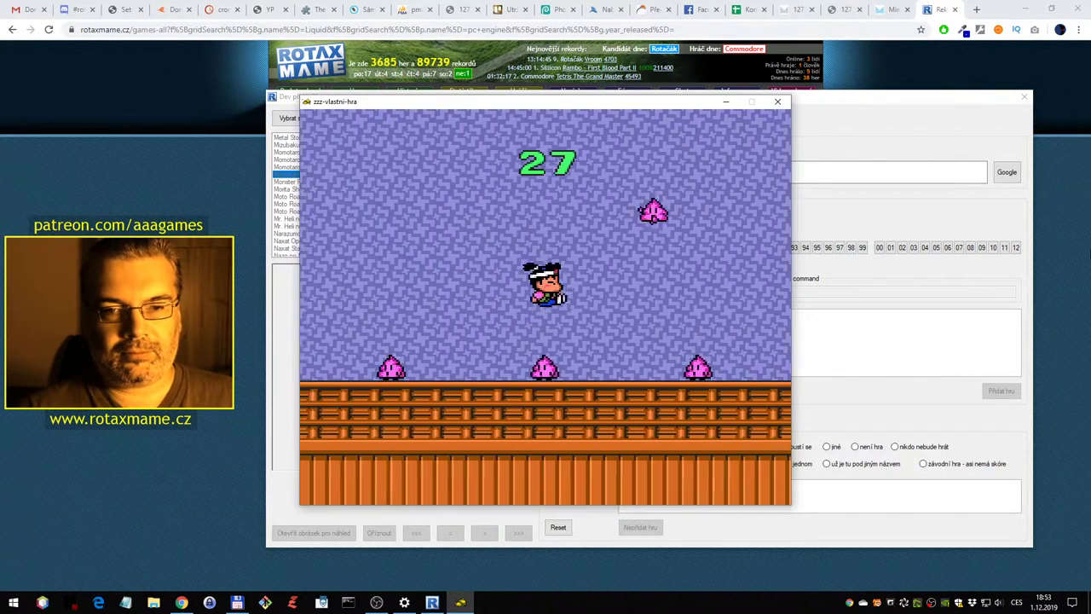
{"action": "key", "text": "Right"}
{"action": "key", "text": "ctrl"}
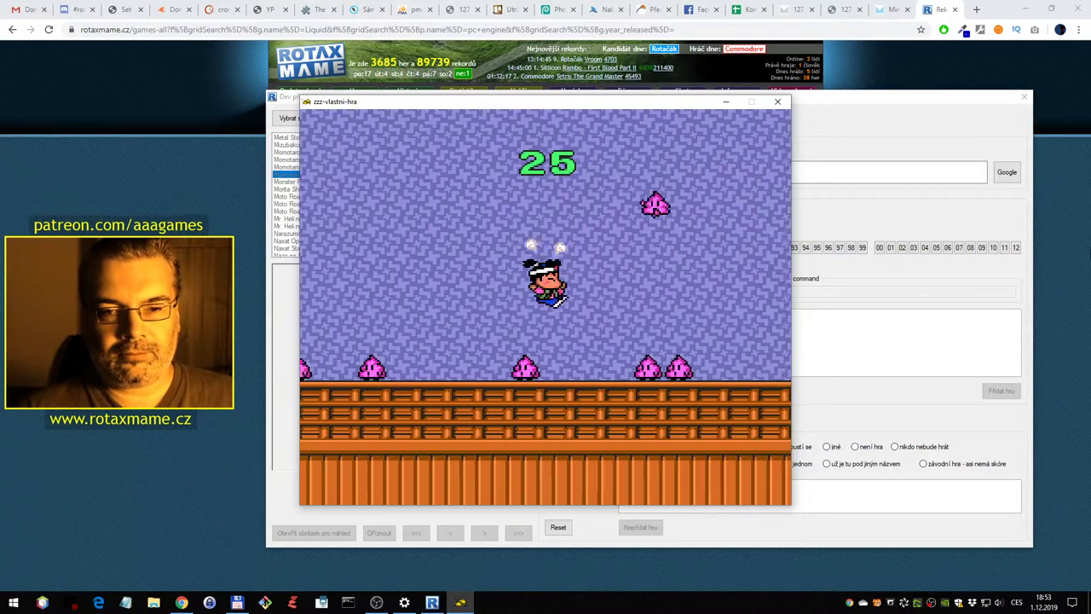
{"action": "key", "text": "Right"}
{"action": "key", "text": "x"}
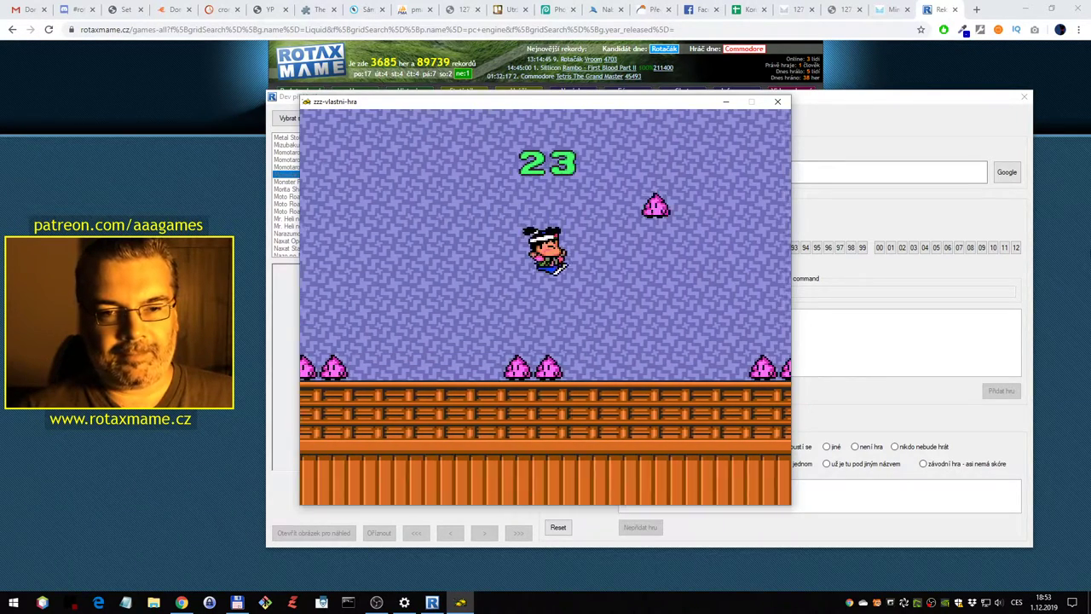
{"action": "key", "text": "Right"}
{"action": "key", "text": "x"}
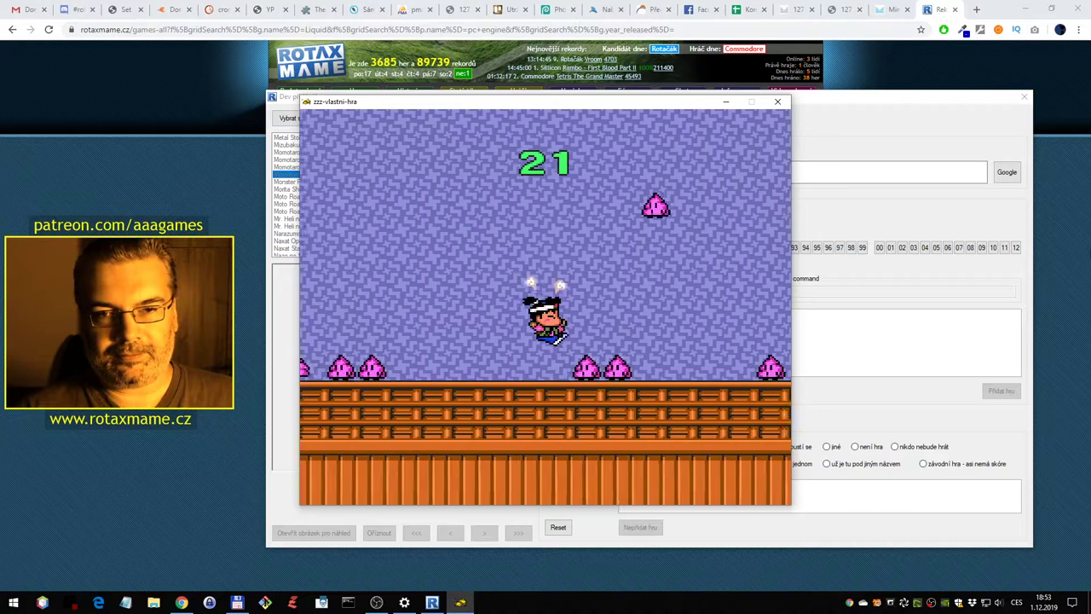
{"action": "key", "text": "Right"}
{"action": "key", "text": "x"}
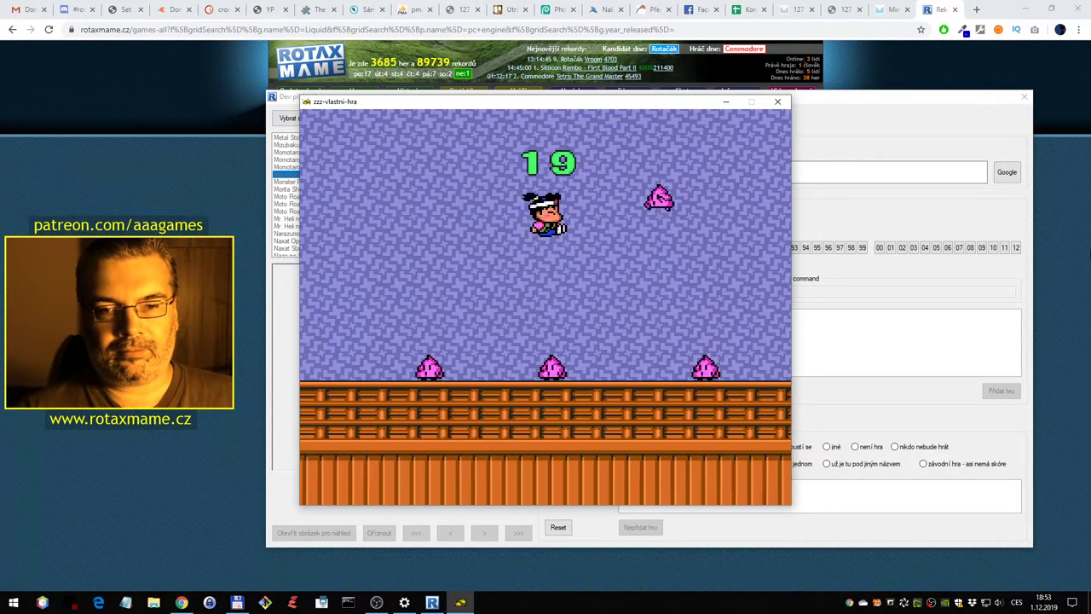
{"action": "key", "text": "Right"}
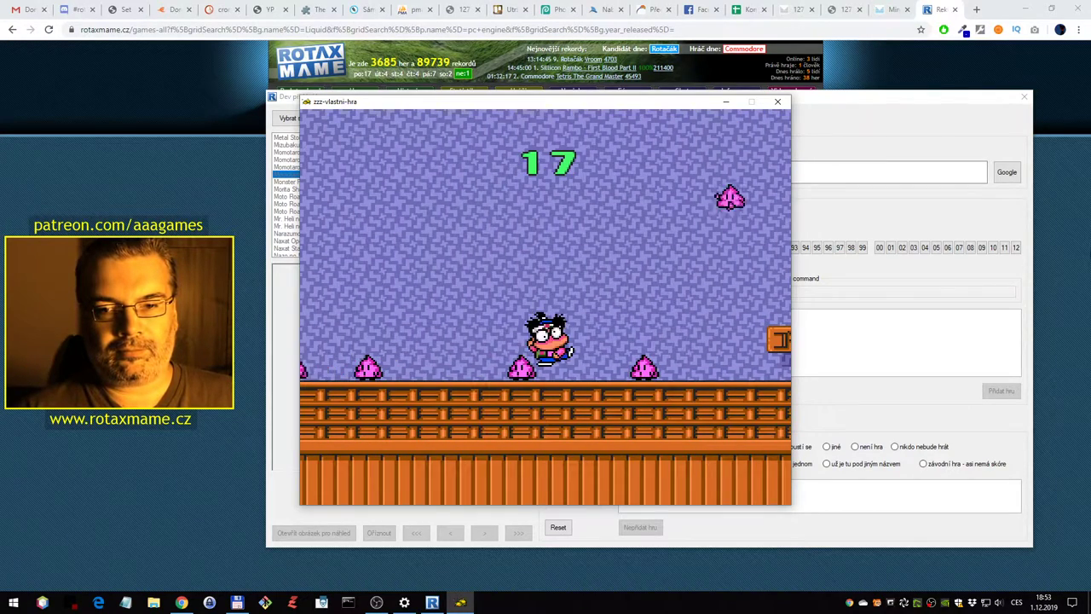
{"action": "key", "text": "x"}
{"action": "key", "text": "Right"}
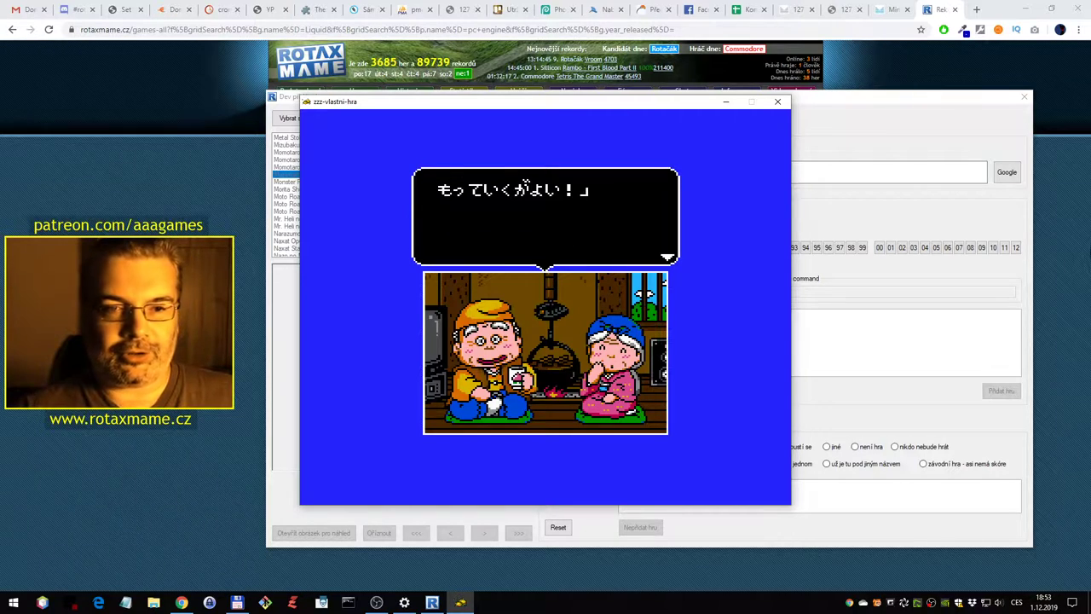
Advance the old couple's dialogue and try out the character's movement in front of the thatched house
{"action": "key", "text": "x"}
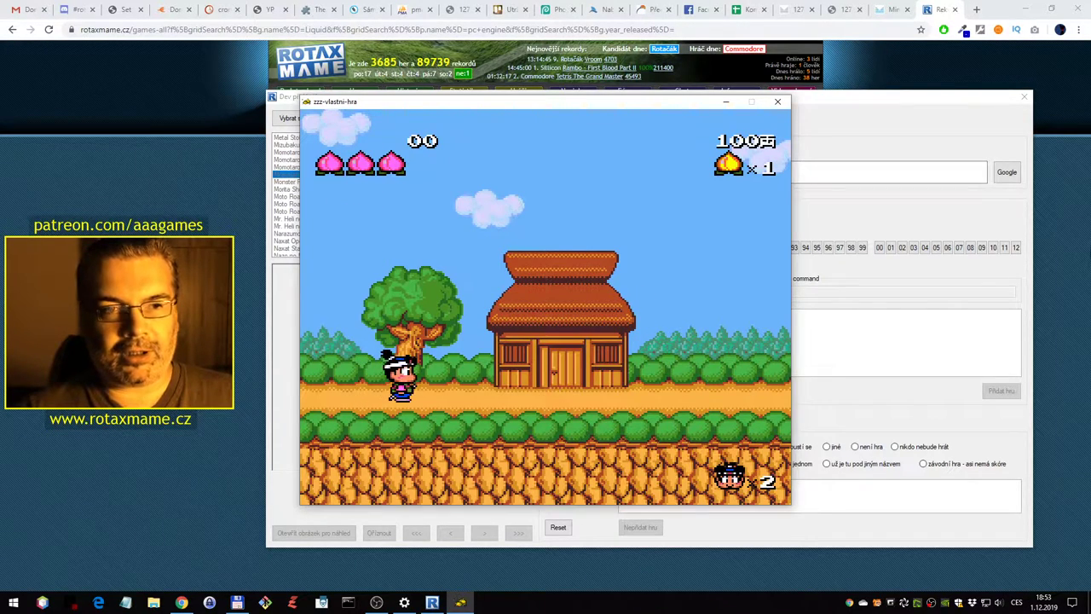
{"action": "key", "text": "Right"}
{"action": "key", "text": "ctrl"}
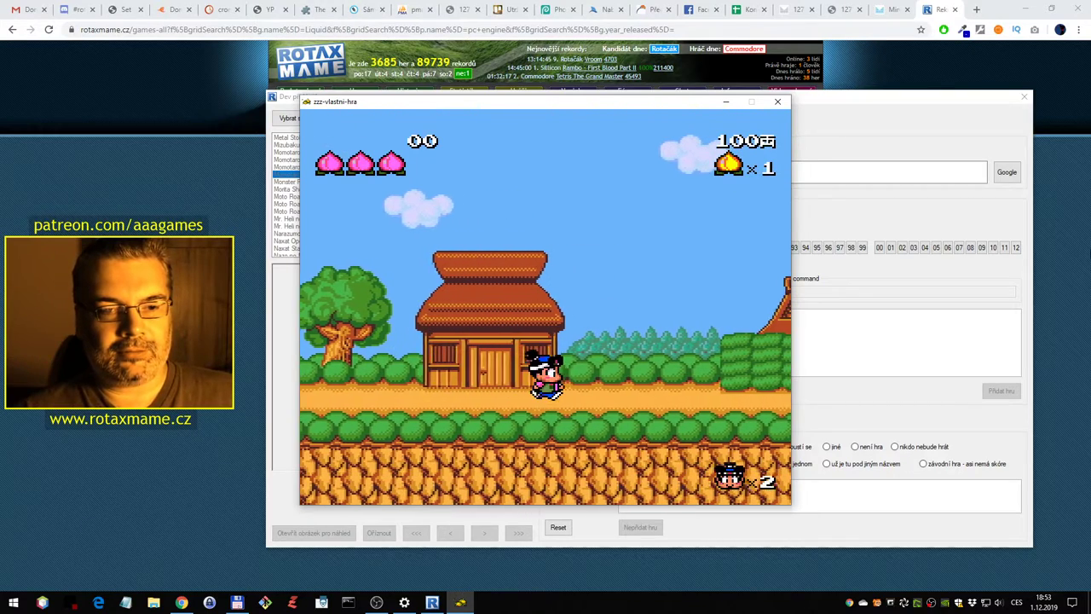
{"action": "key", "text": "Left"}
{"action": "key", "text": "Left"}
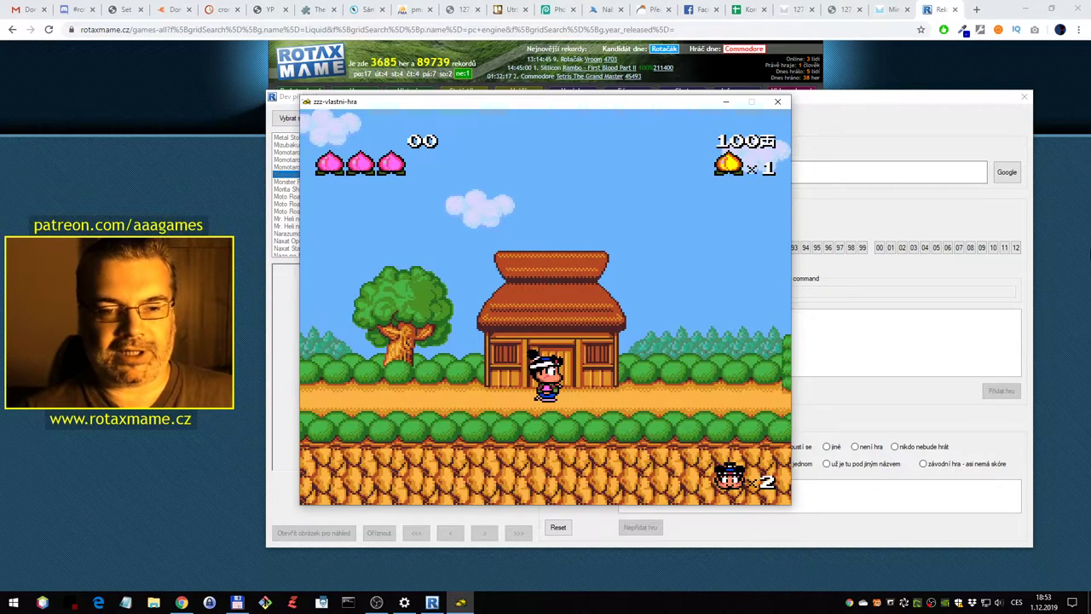
Walk to the stone statue beside the village gate, read its message, and enter the village
{"action": "key", "text": "Right"}
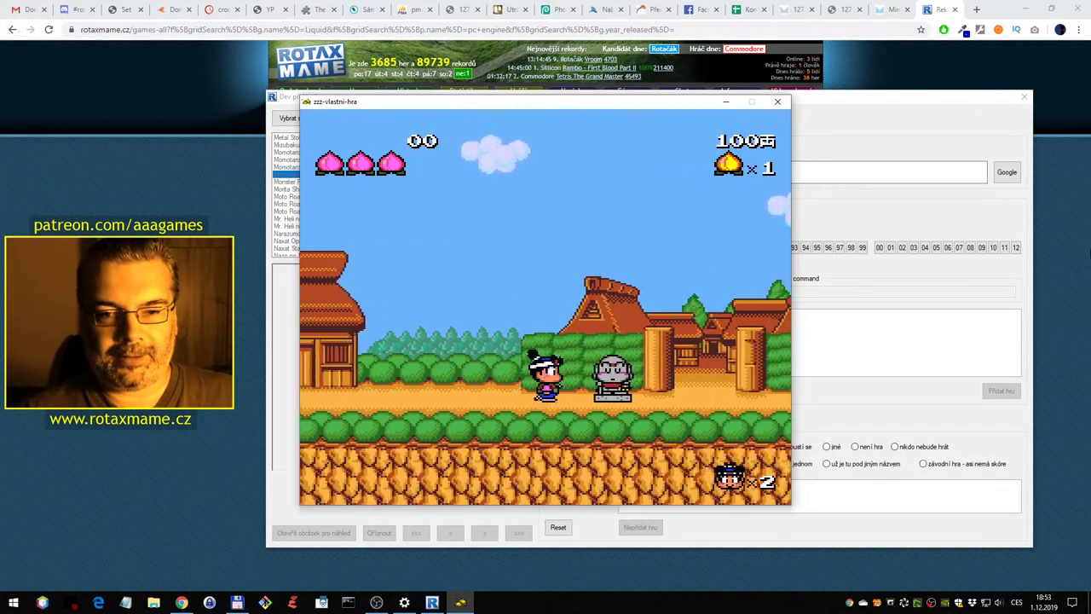
{"action": "key", "text": "Right"}
{"action": "key", "text": "ctrl"}
{"action": "key", "text": "ctrl"}
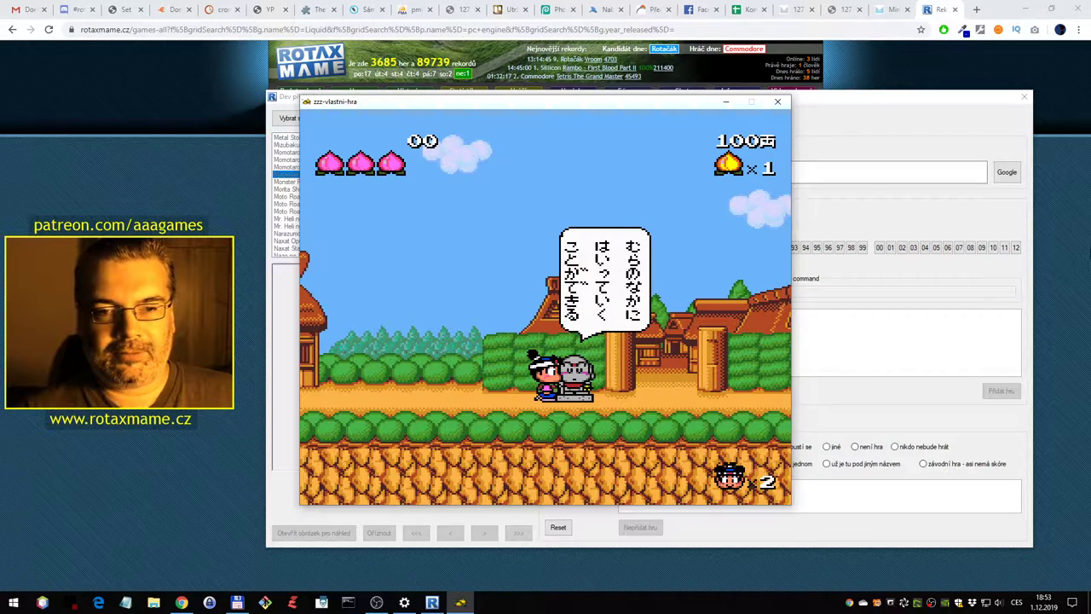
{"action": "key", "text": "ctrl"}
{"action": "key", "text": "Right"}
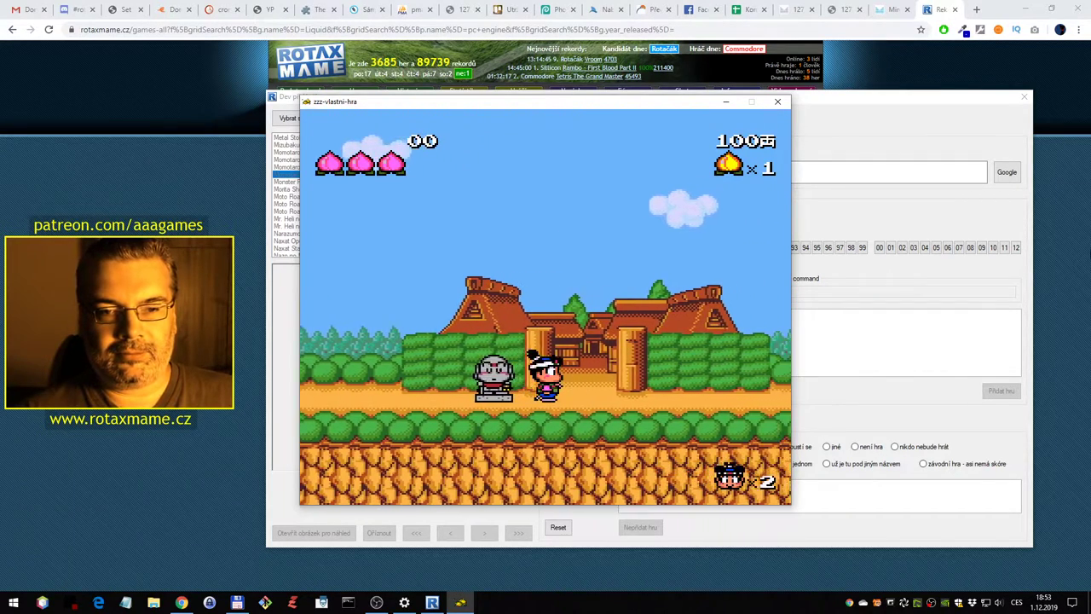
{"action": "key", "text": "Right"}
{"action": "key", "text": "Up"}
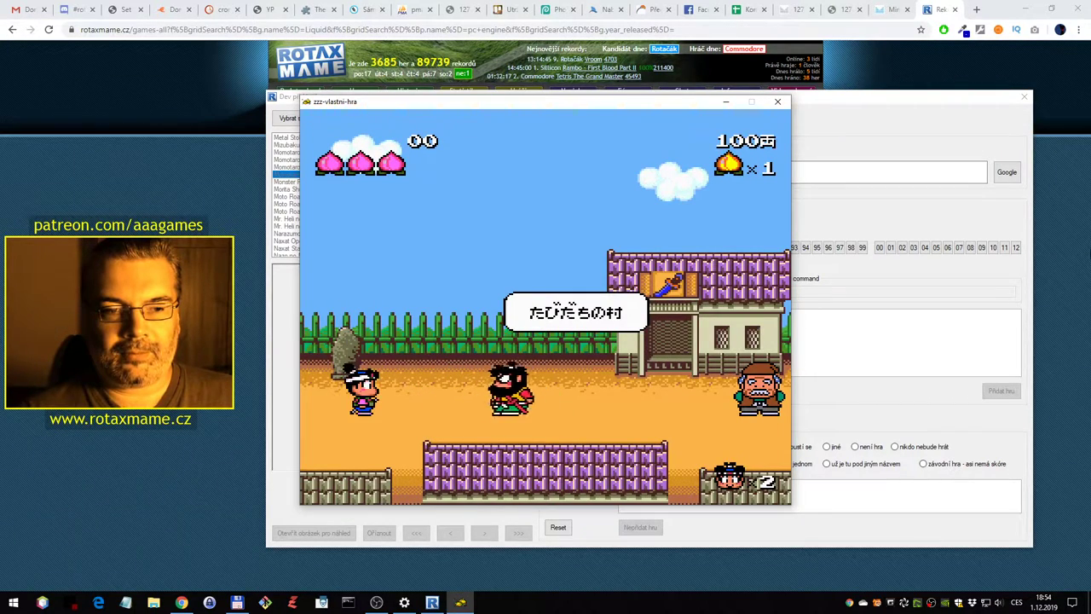
Walk past the bearded villager to the weapon shop, enter it, and leave without buying anything
{"action": "key", "text": "Right"}
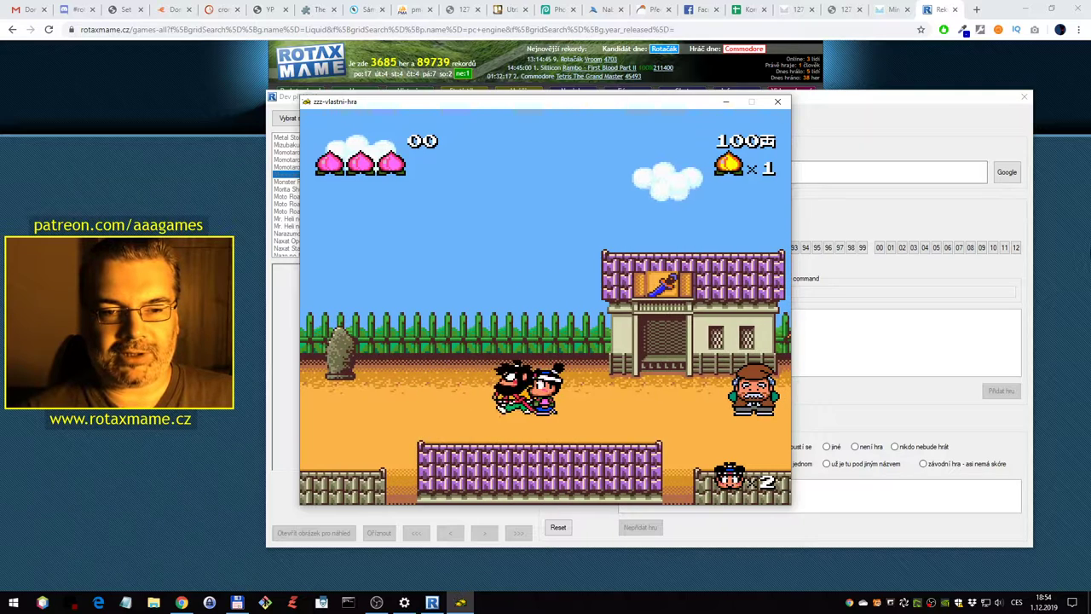
{"action": "key", "text": "Right"}
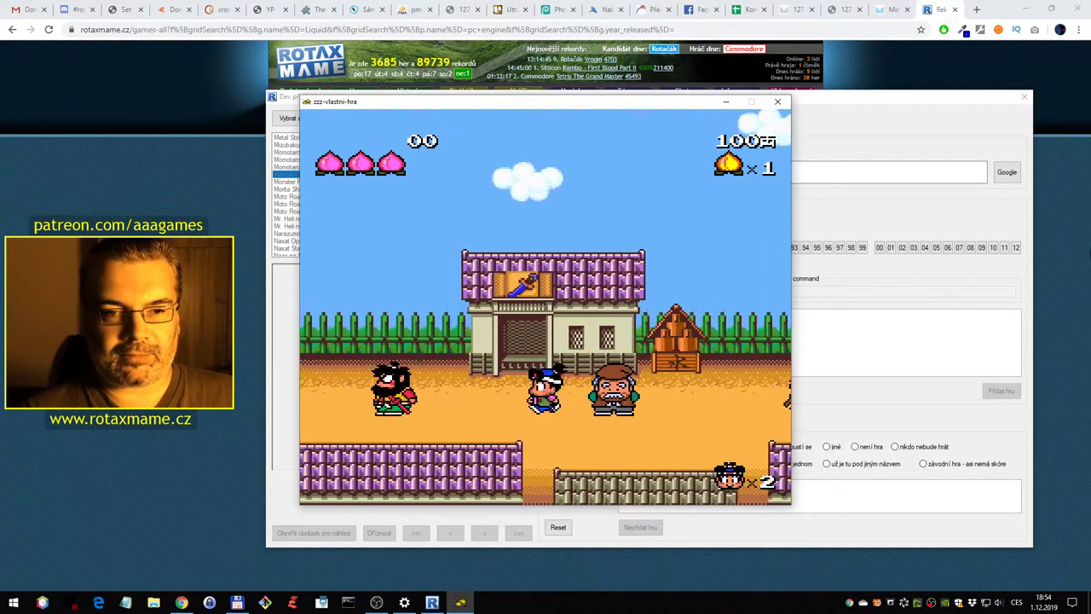
{"action": "key", "text": "Up"}
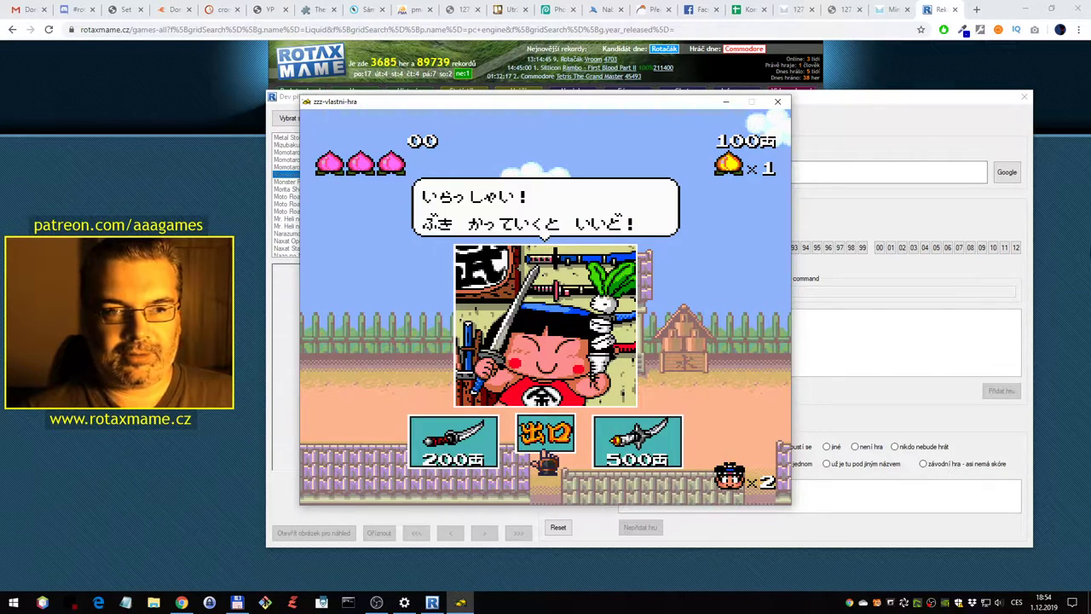
{"action": "key", "text": "ctrl"}
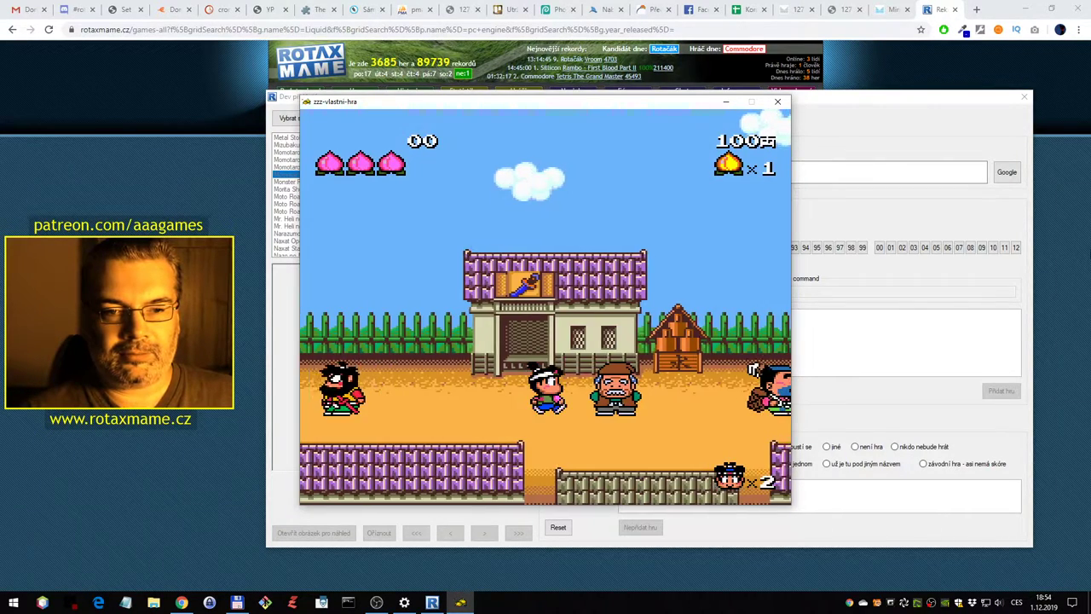
Talk to the old man in the brown hood beside the weapon shop and walk on past the blue-bearded villager
{"action": "key", "text": "Right"}
{"action": "key", "text": "Left"}
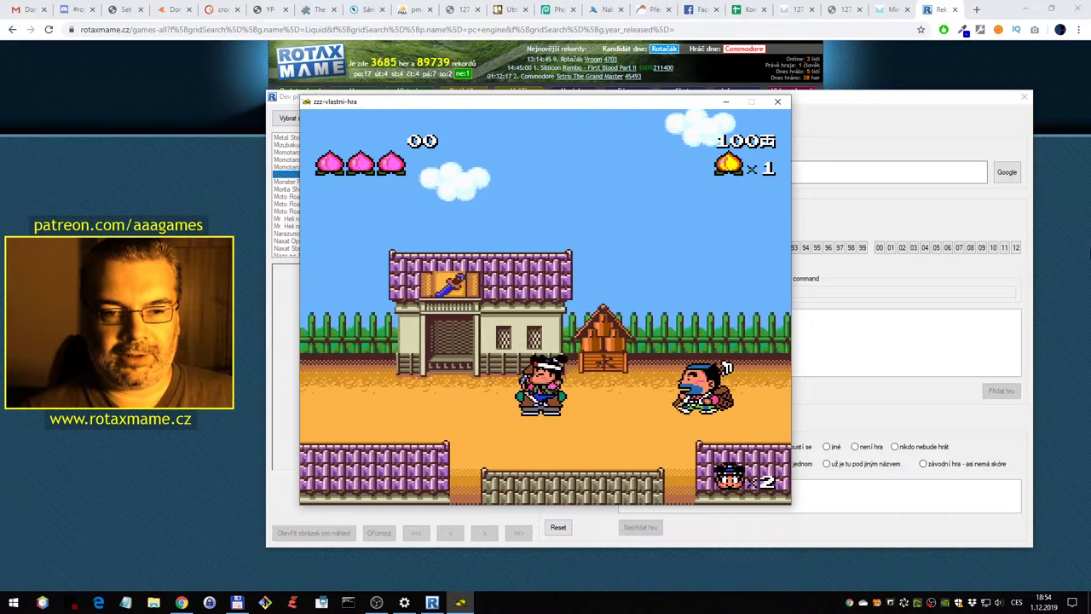
{"action": "key", "text": "Right"}
{"action": "key", "text": "Left"}
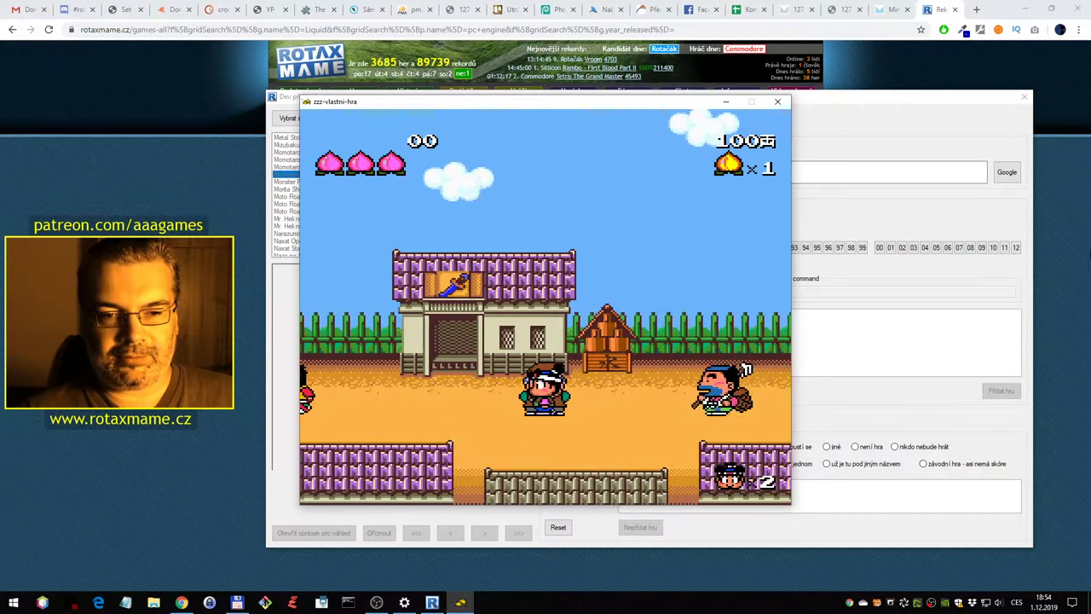
{"action": "key", "text": "Up"}
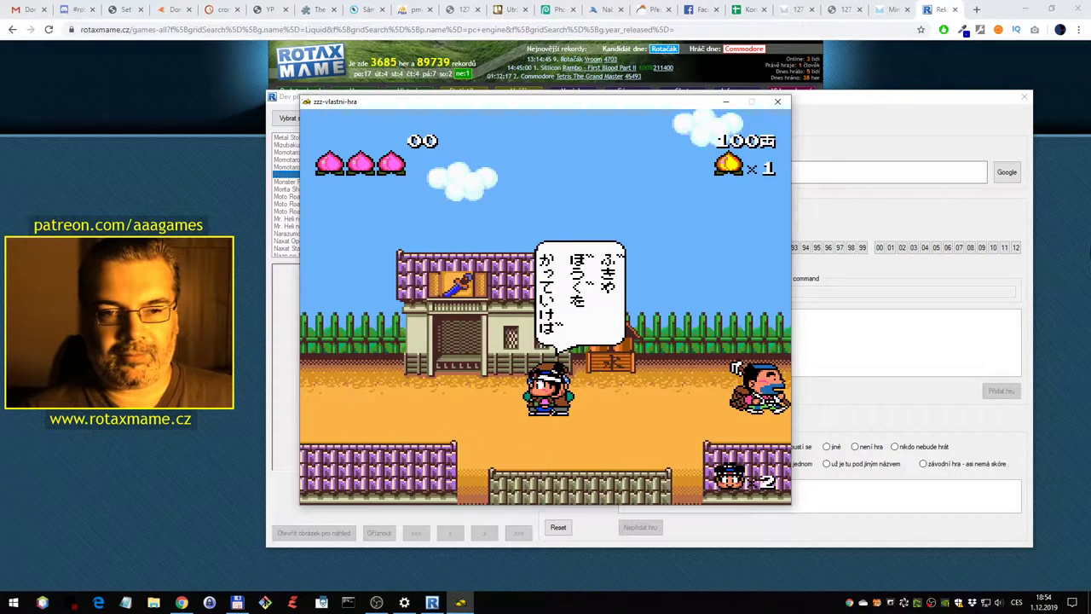
{"action": "key", "text": "Right"}
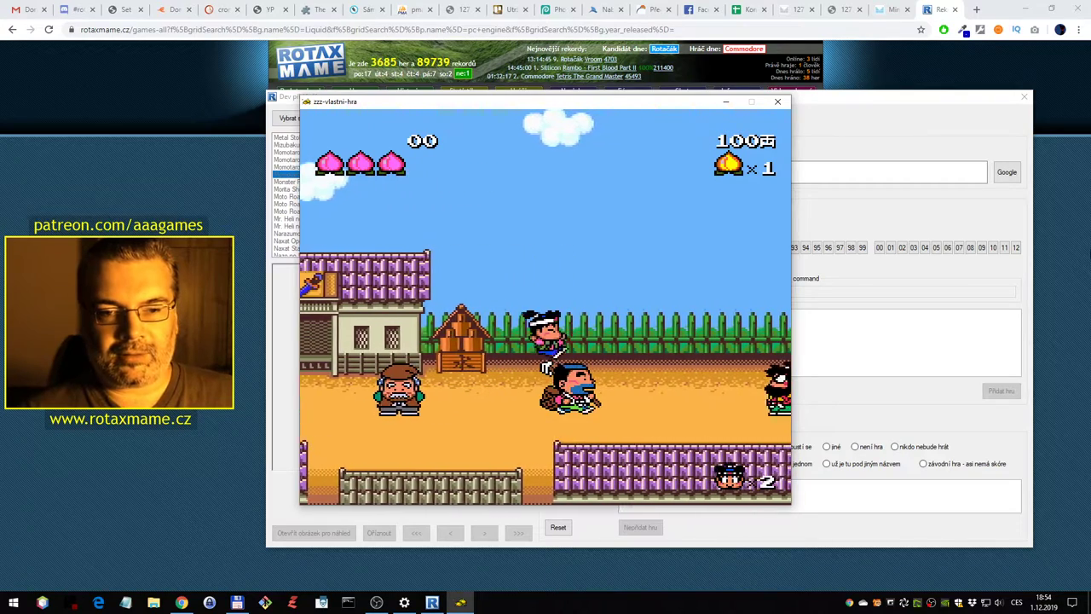
{"action": "key", "text": "Right"}
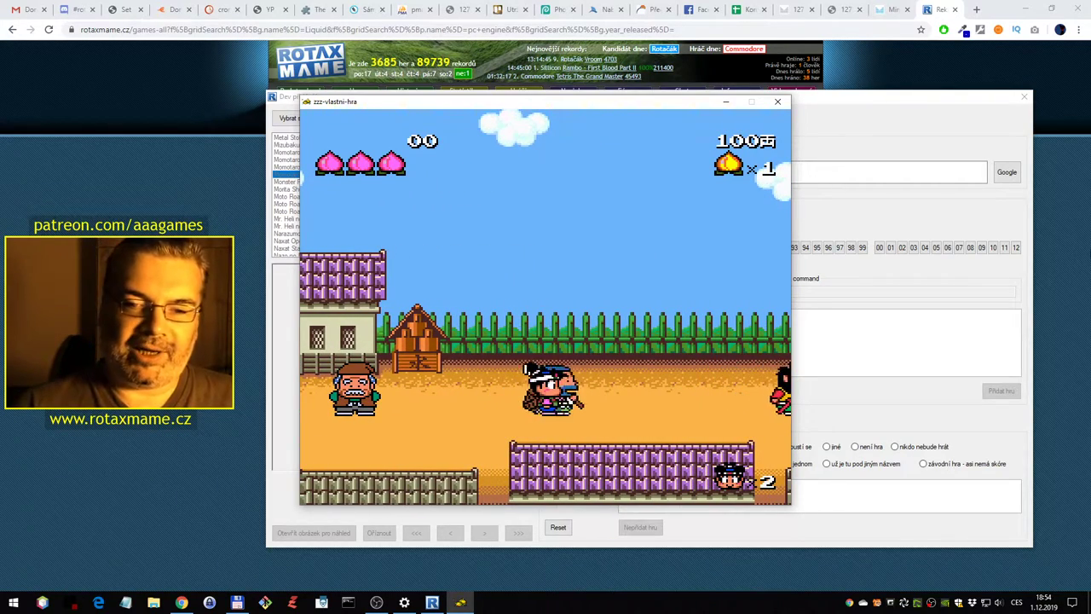
Quit the running game and reject Momotarou Katsugeki with the reason "nerozumím jazyku"
{"action": "left_click", "coordinate": [777, 101]}
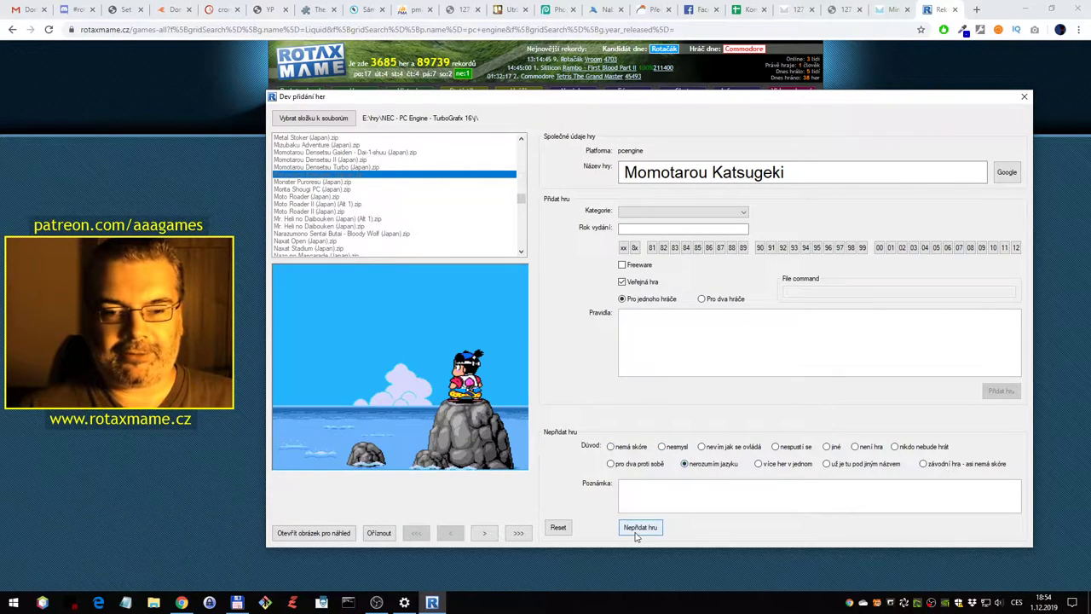
{"action": "left_click", "coordinate": [638, 529]}
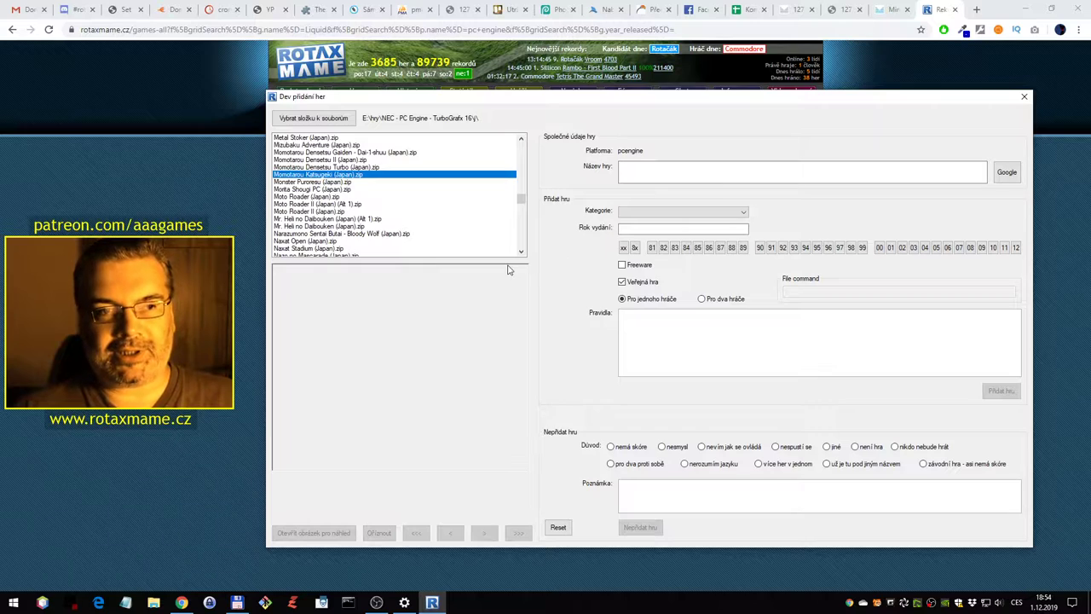
Test Monster Puroresu (Japan).zip in 2 PLAYER mode, switching player 1's move to フィッシャーマン in the ring, and quit the game
{"action": "left_click", "coordinate": [390, 182]}
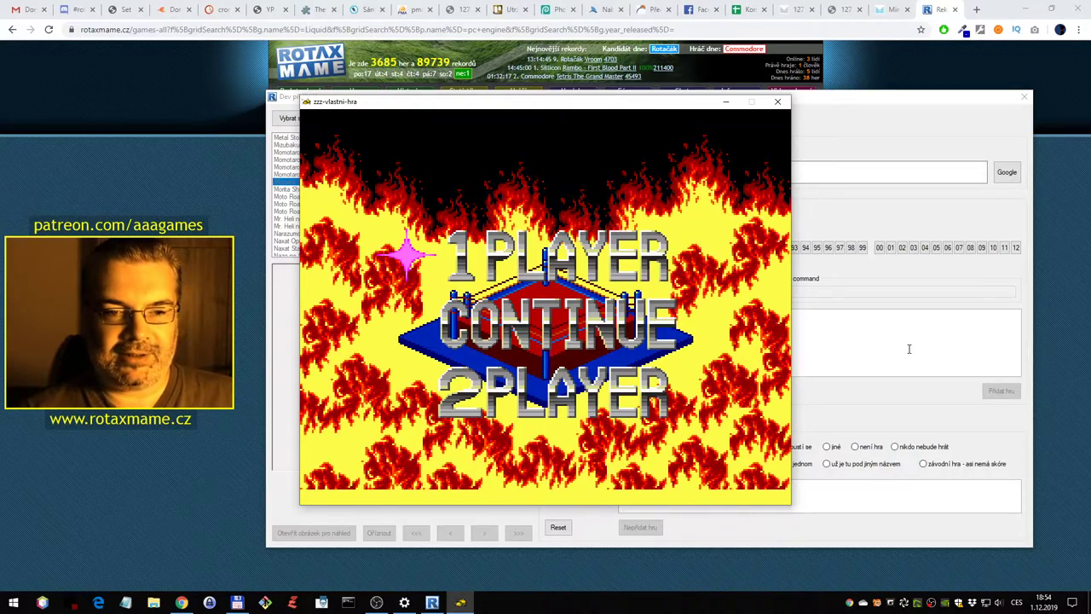
{"action": "key", "text": "Down"}
{"action": "key", "text": "Down"}
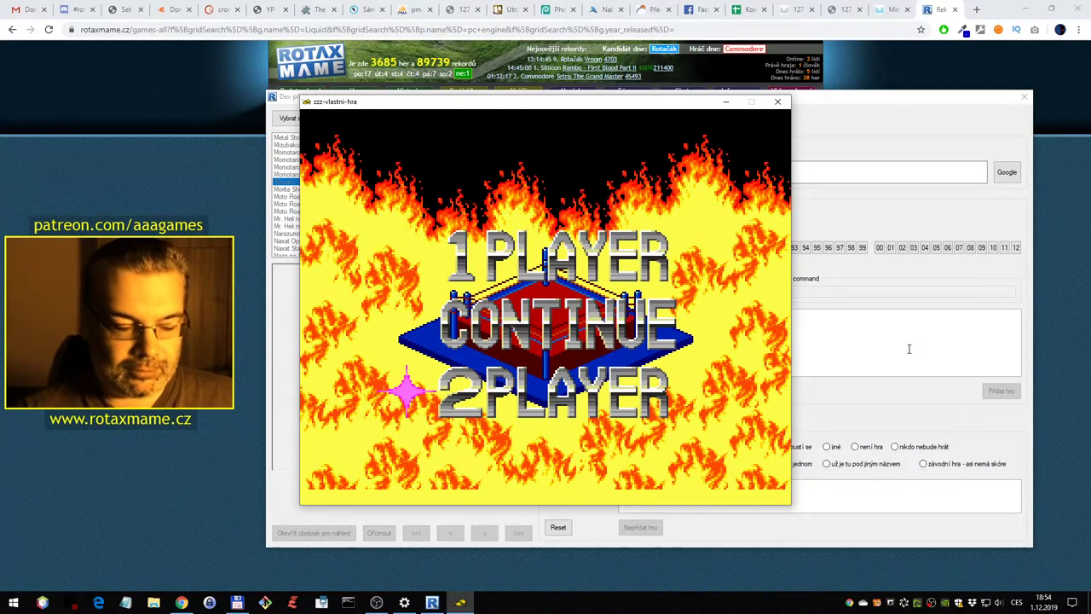
{"action": "key", "text": "Return"}
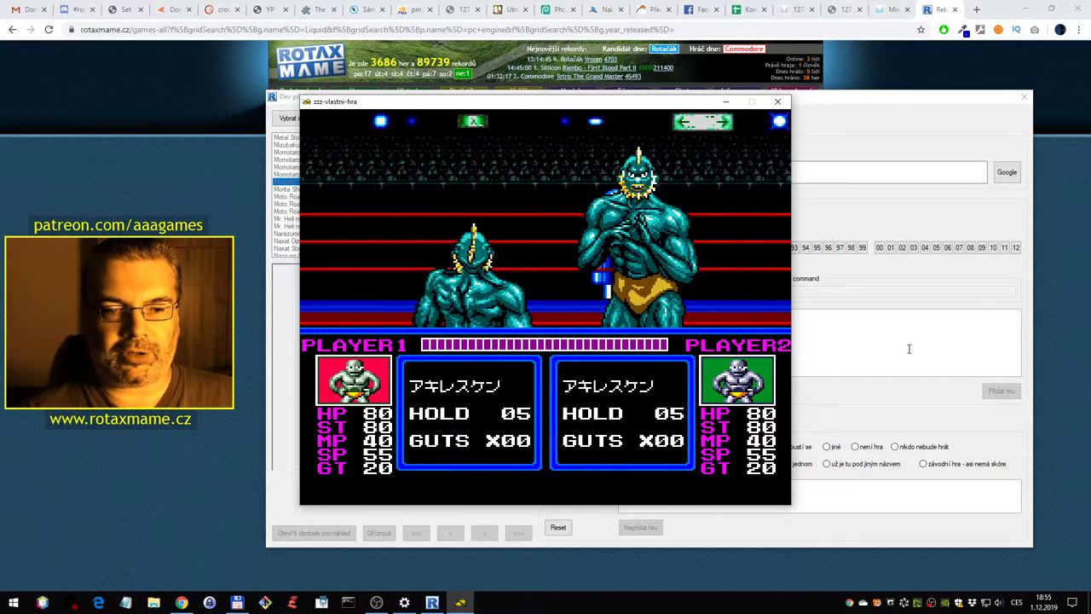
{"action": "key", "text": "Down"}
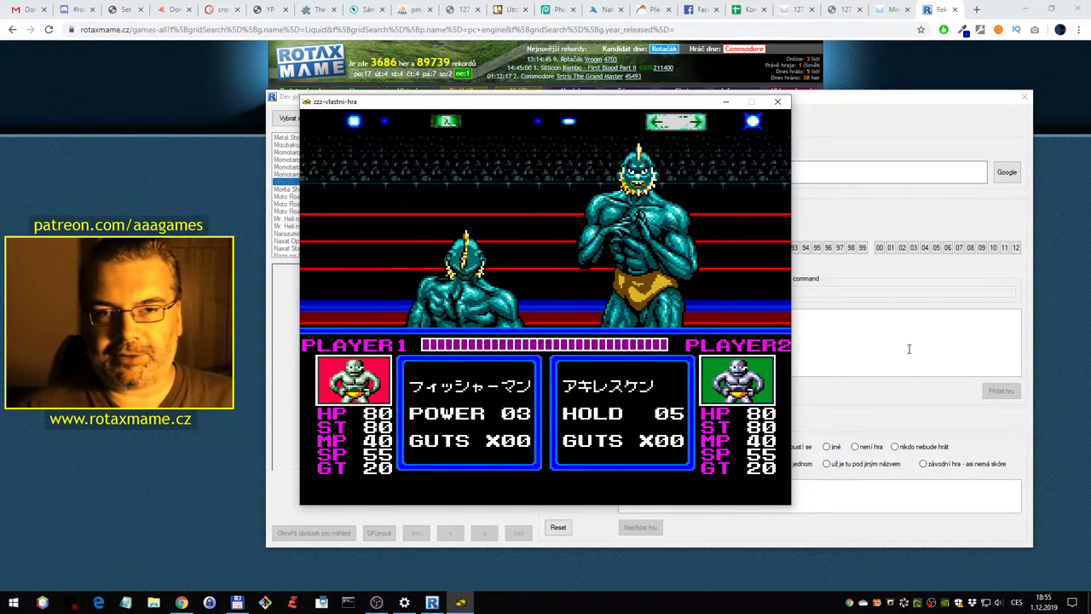
{"action": "key", "text": "Escape"}
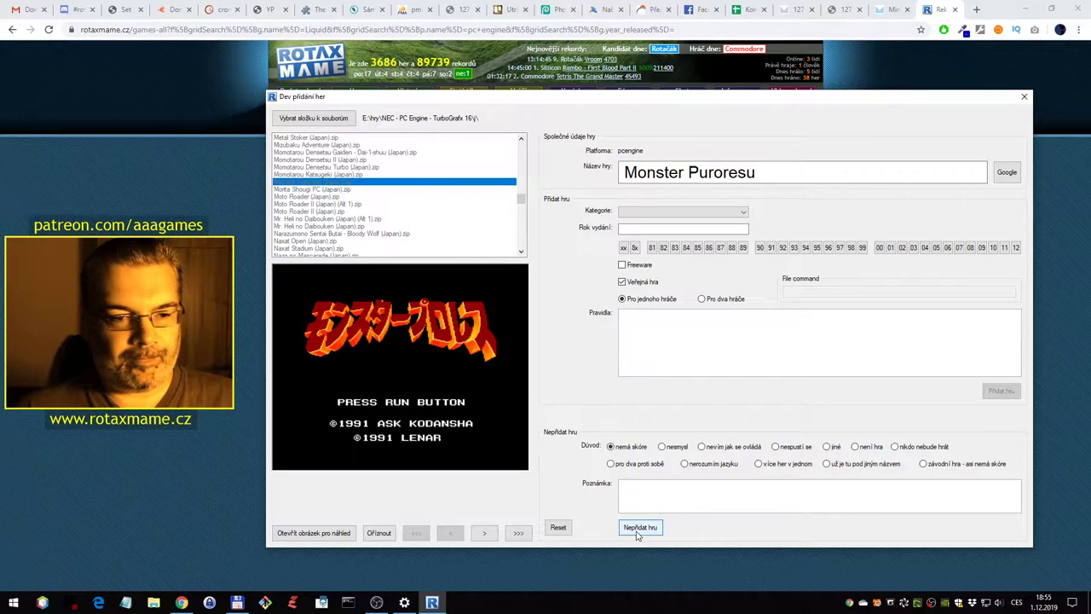
Record Monster Puroresu as a game not added for the reason "nemá skóre" and launch Morita Shougi PC (Japan).zip
{"action": "left_click", "coordinate": [640, 528]}
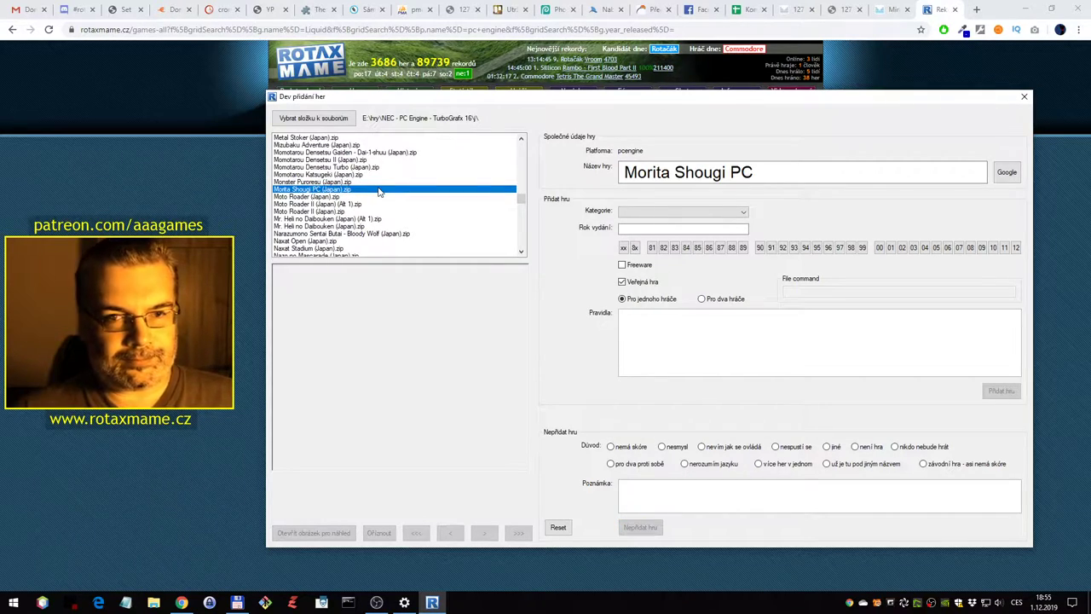
{"action": "double_click", "coordinate": [375, 193]}
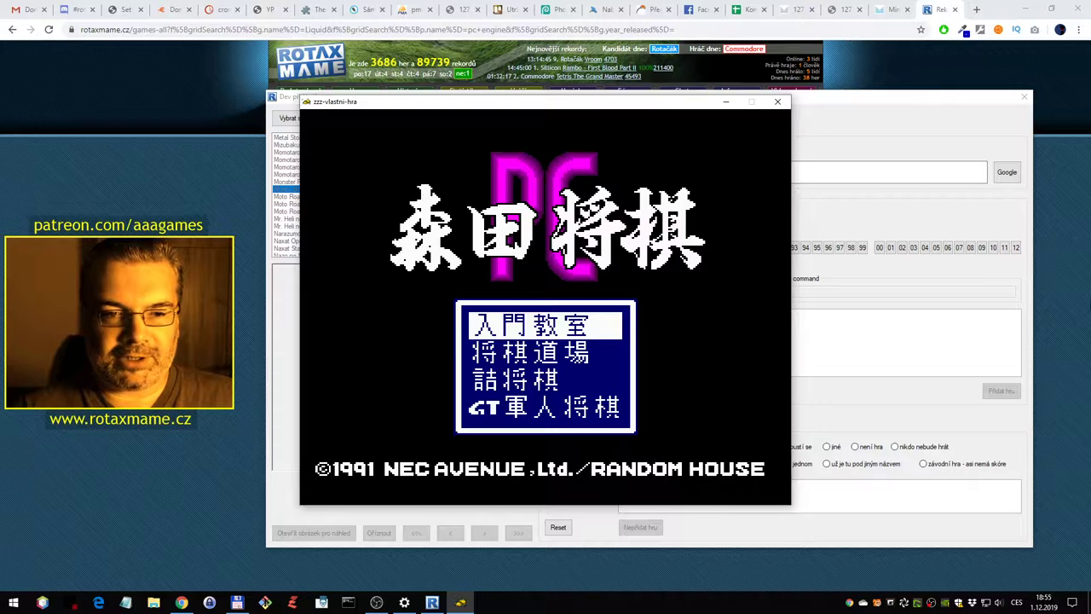
Start a match from the first menu mode with the player moving first, and advance the central pawn one square
{"action": "key", "text": "Down"}
{"action": "key", "text": "Down"}
{"action": "key", "text": "Down"}
{"action": "key", "text": "Up"}
{"action": "key", "text": "Up"}
{"action": "key", "text": "Up"}
{"action": "key", "text": "Return"}
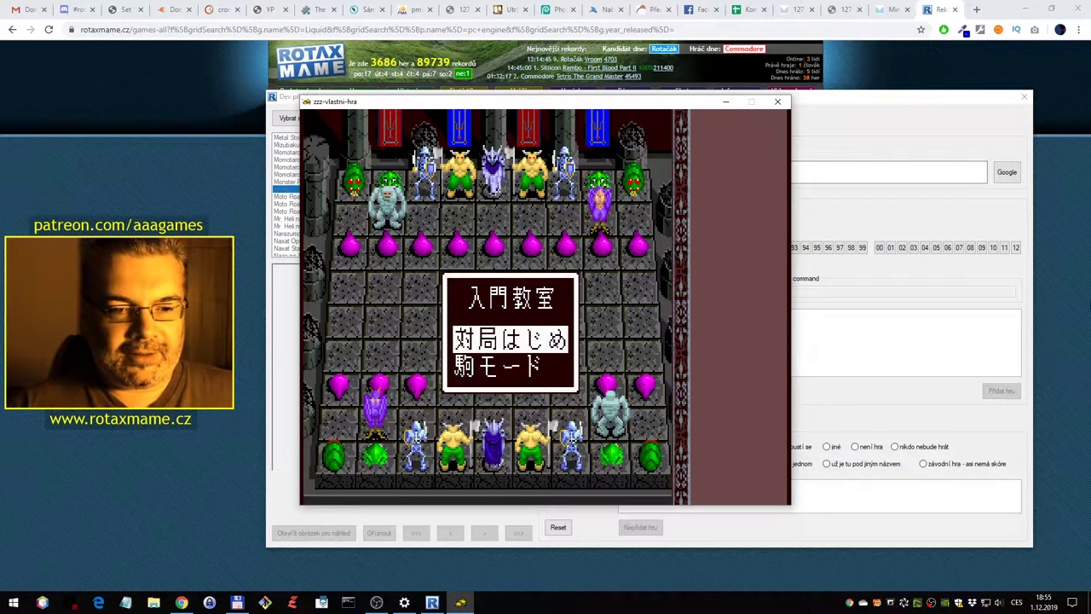
{"action": "key", "text": "Return"}
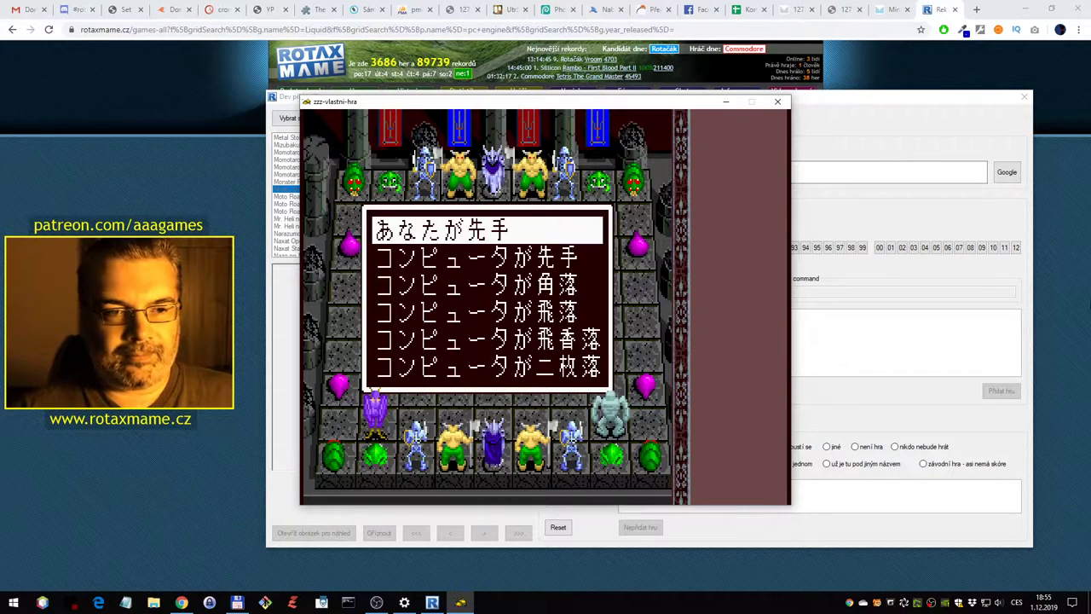
{"action": "key", "text": "Return"}
{"action": "key", "text": "Return"}
{"action": "key", "text": "Up"}
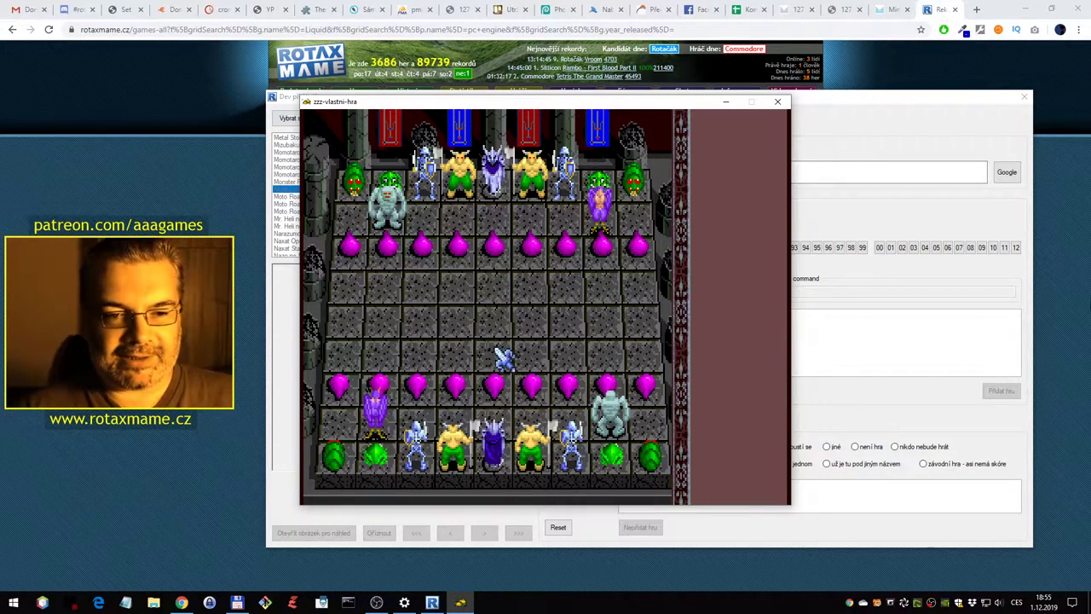
{"action": "key", "text": "Return"}
{"action": "key", "text": "Return"}
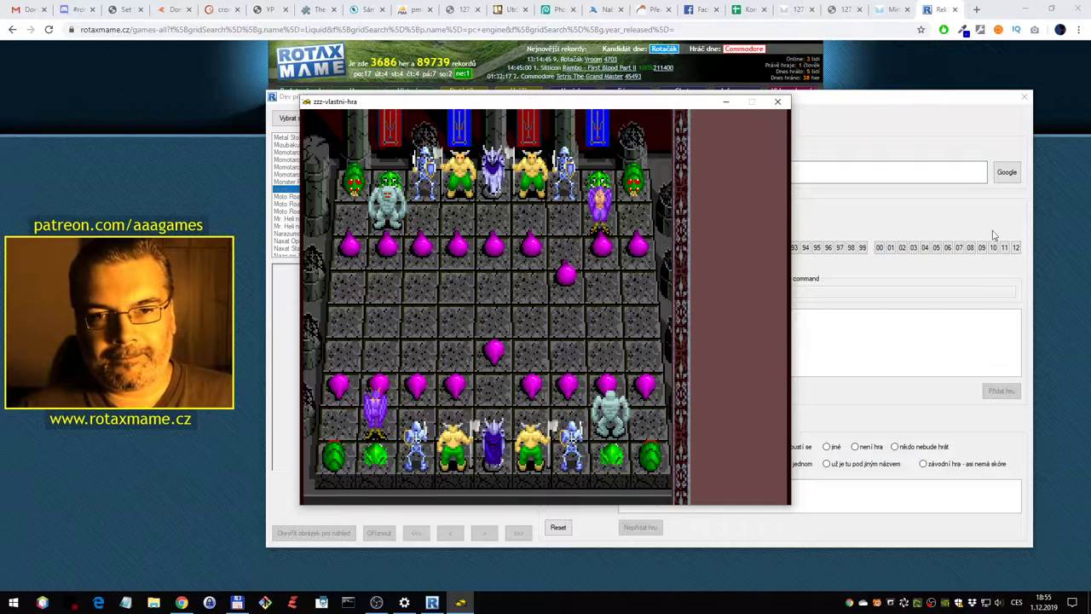
Quit the running game and record Morita Shougi PC as not added with the reason "nevím jak se ovládá"
{"action": "left_click", "coordinate": [778, 102]}
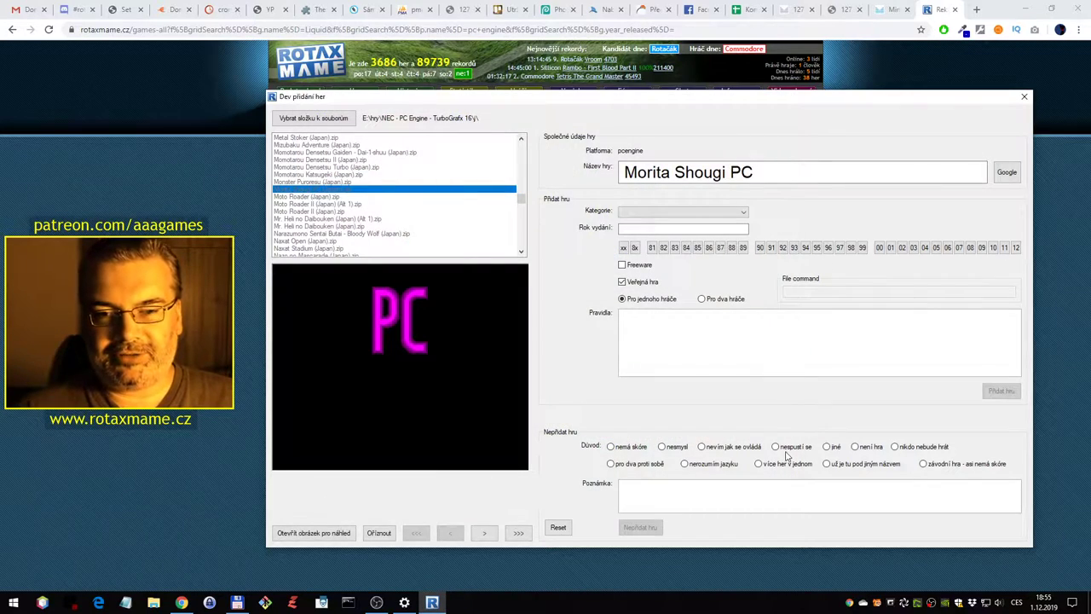
{"action": "left_click", "coordinate": [728, 449]}
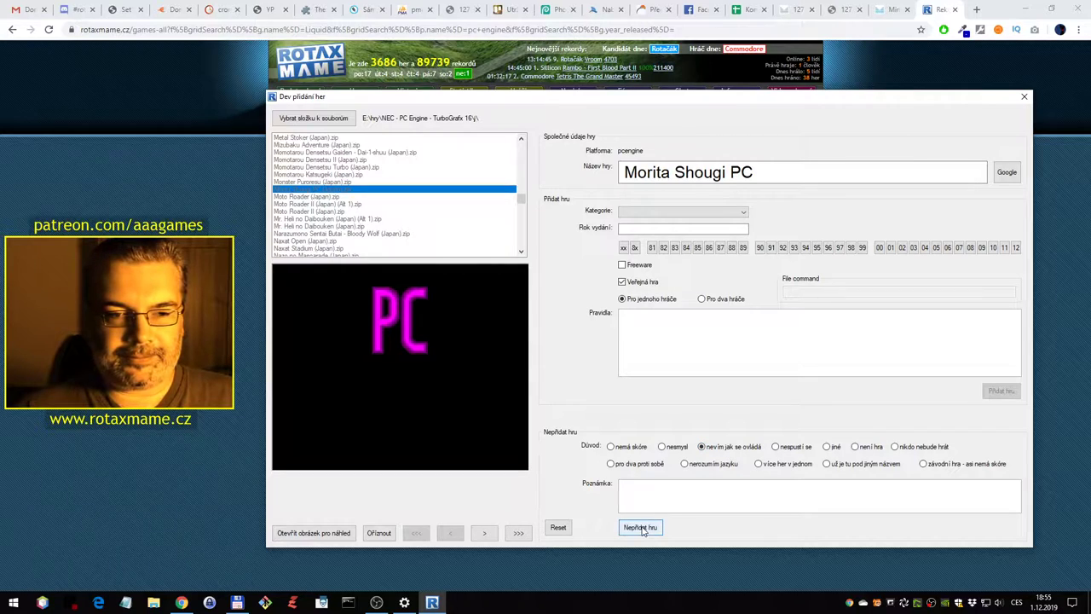
{"action": "left_click", "coordinate": [640, 527]}
Launch Moto Roader (Japan).zip, join as a player on the entry board, try out a race and quit the game
{"action": "left_click", "coordinate": [350, 196]}
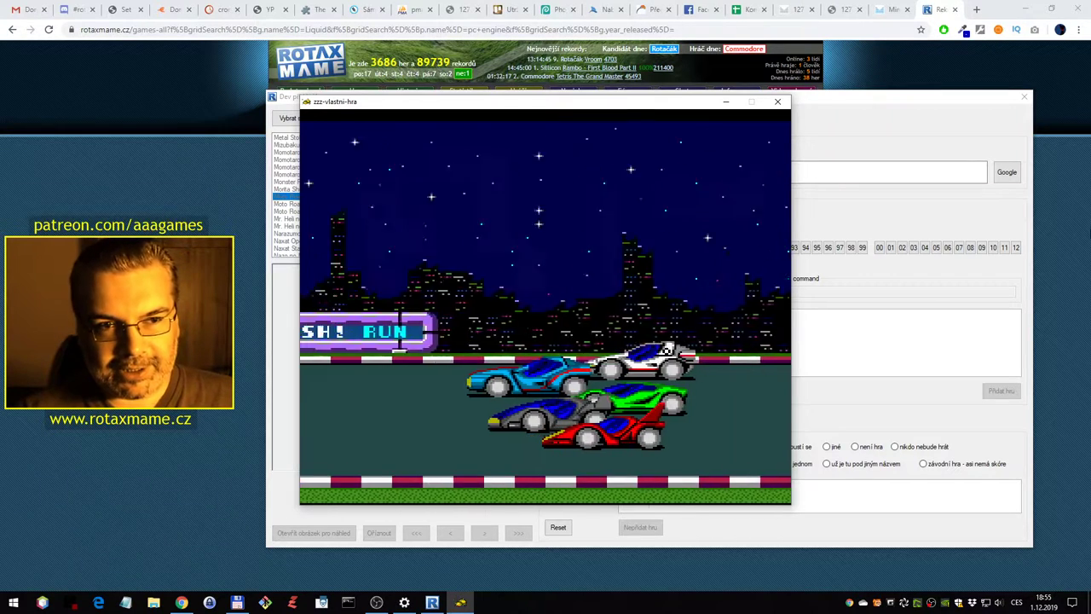
{"action": "key", "text": "Return"}
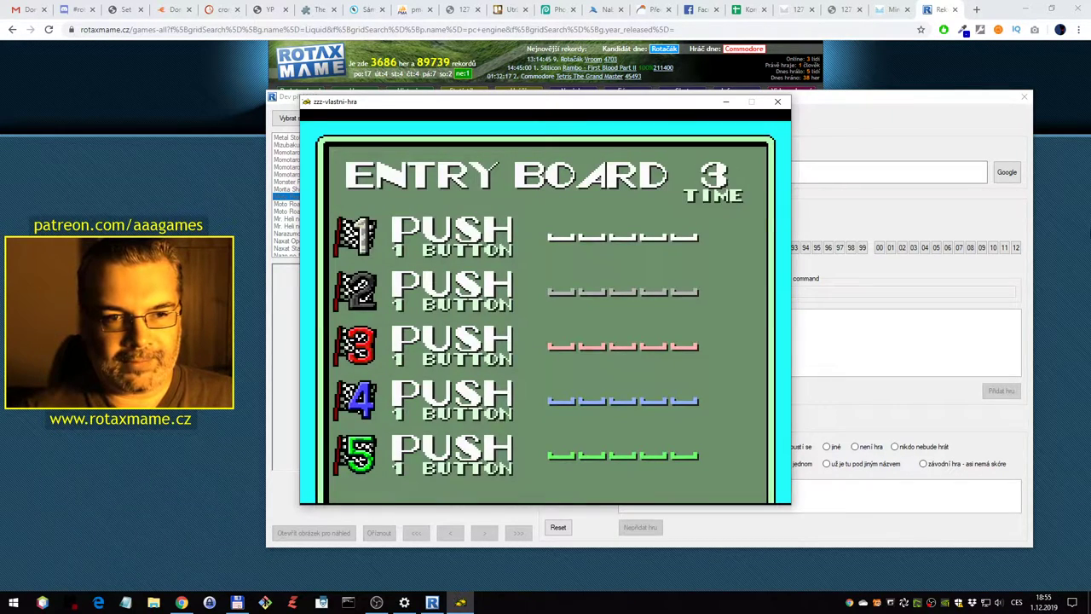
{"action": "key", "text": "ctrl"}
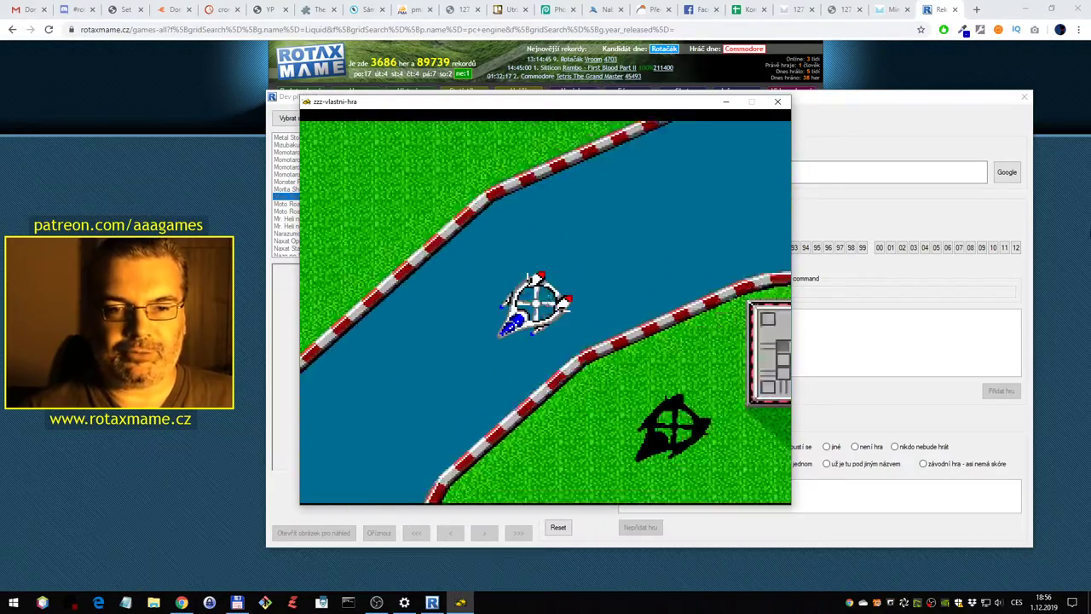
{"action": "key", "text": "Escape"}
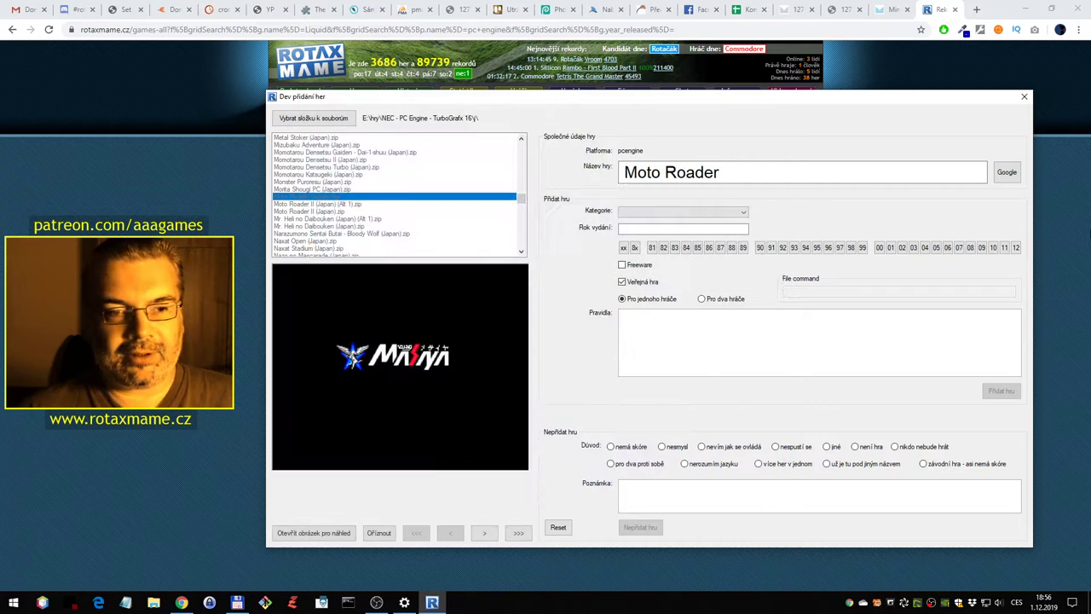
Look up Moto Roader on Google from its game form, close the results and reset the form
{"action": "left_click", "coordinate": [1007, 173]}
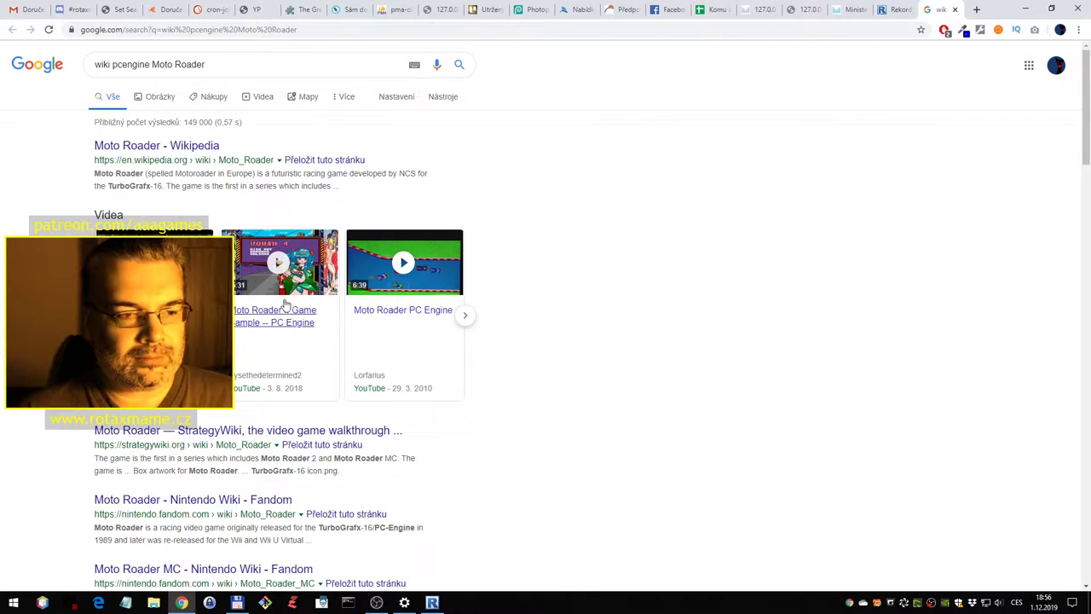
{"action": "left_click", "coordinate": [954, 9]}
{"action": "left_click", "coordinate": [435, 602]}
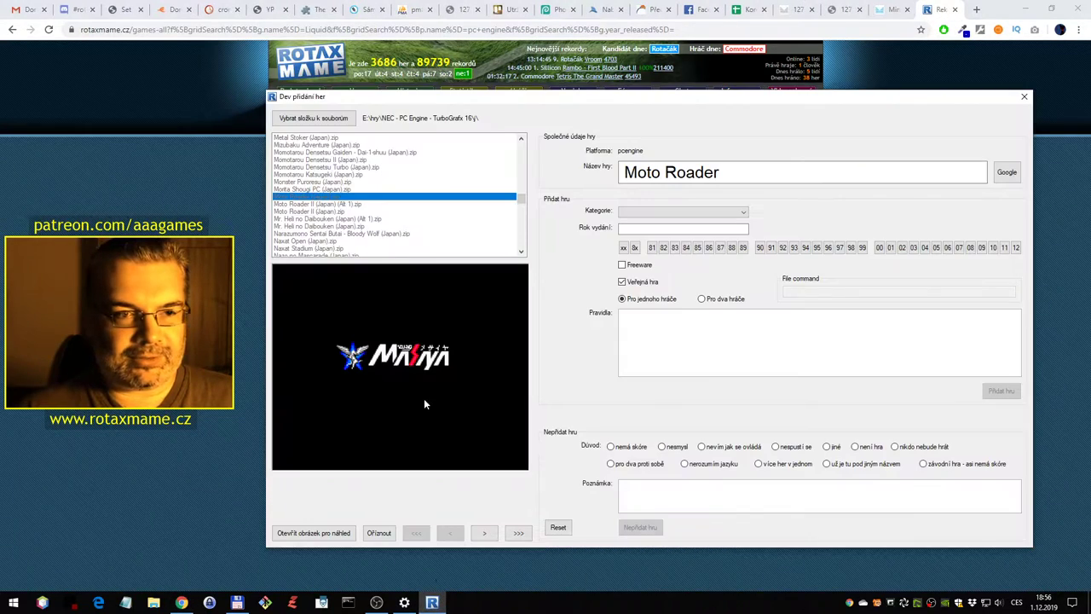
{"action": "left_click", "coordinate": [557, 528]}
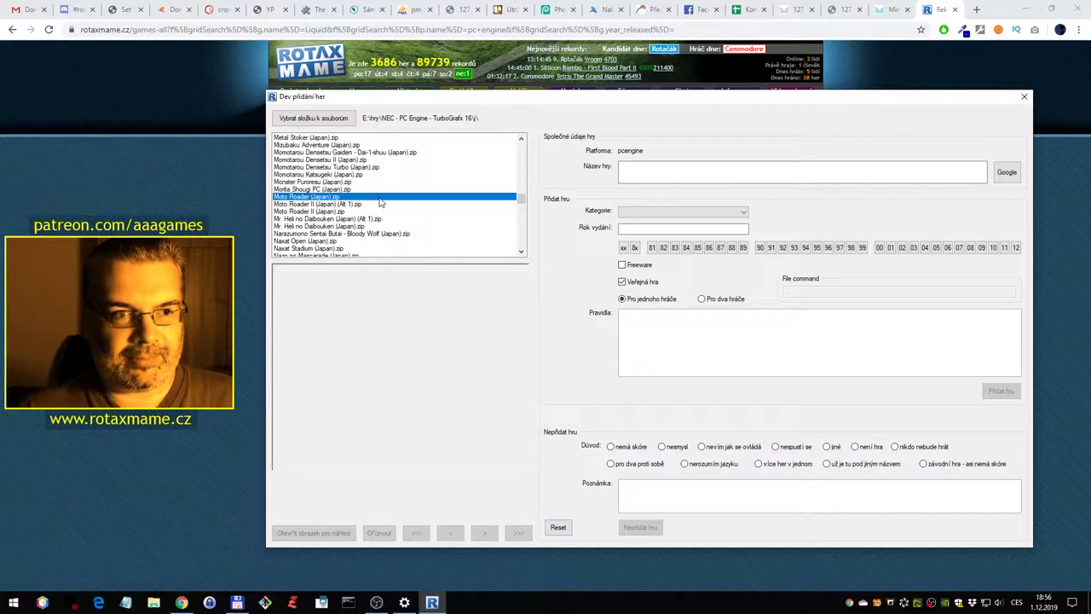
Launch Moto Roader II (Japan).zip, choose the Beginners course and buy Tire C1 in the parts shop
{"action": "left_click", "coordinate": [360, 210]}
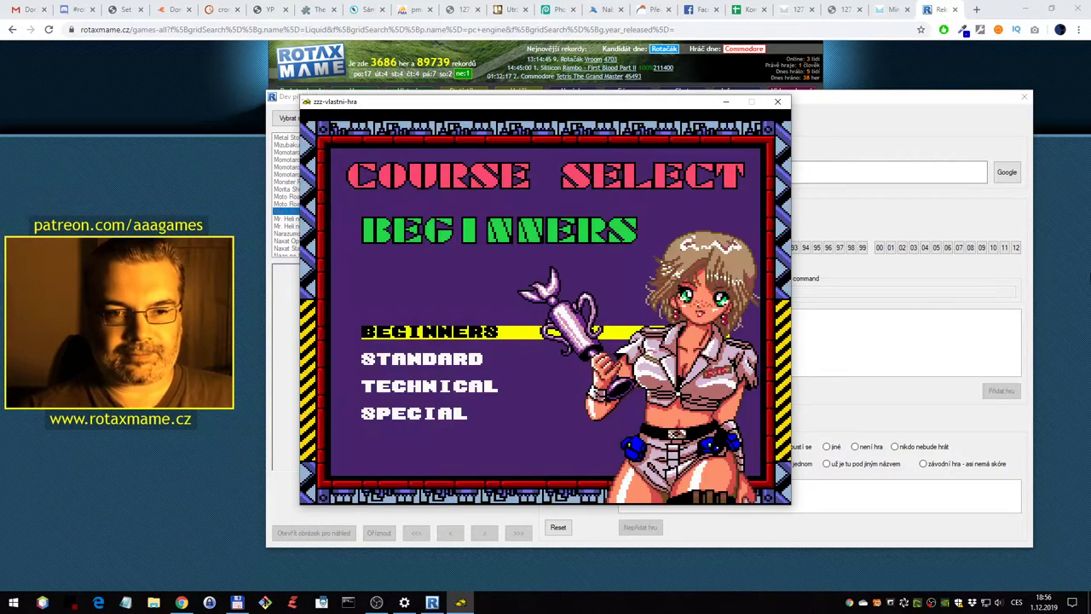
{"action": "key", "text": "ctrl"}
{"action": "key", "text": "ctrl"}
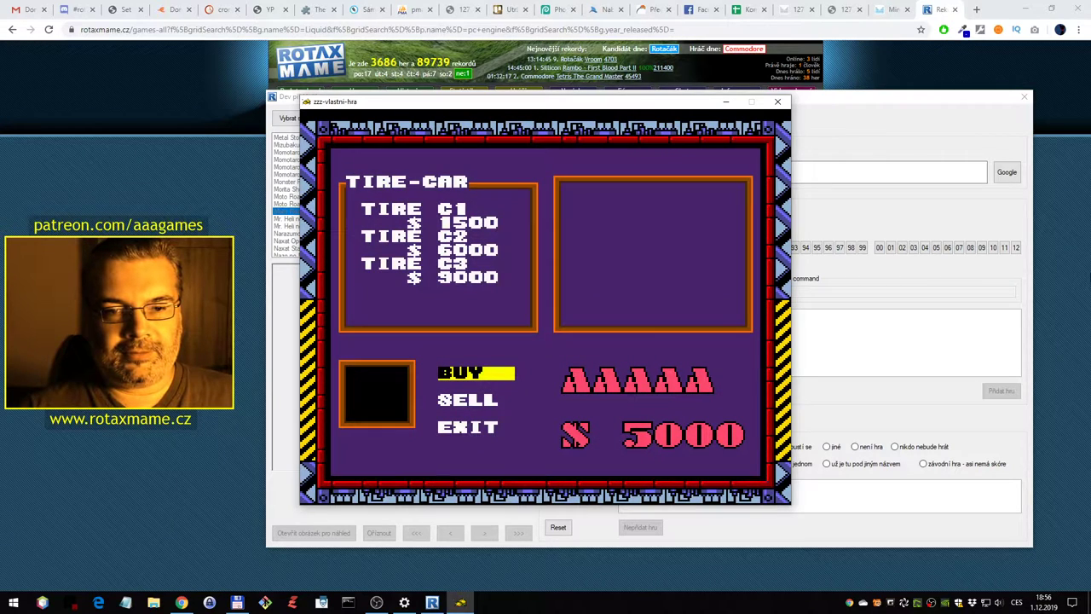
{"action": "key", "text": "ctrl"}
{"action": "key", "text": "ctrl"}
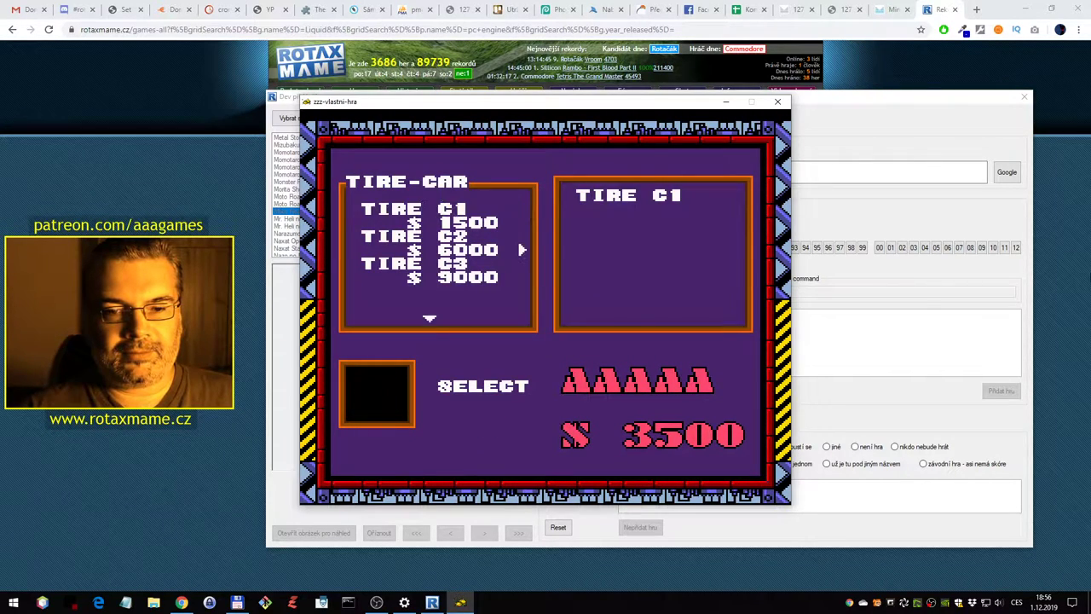
Browse the shop's part categories to Option-3 and buy the Bomber for $2000
{"action": "key", "text": "Down"}
{"action": "key", "text": "Right"}
{"action": "key", "text": "Right"}
{"action": "key", "text": "Right"}
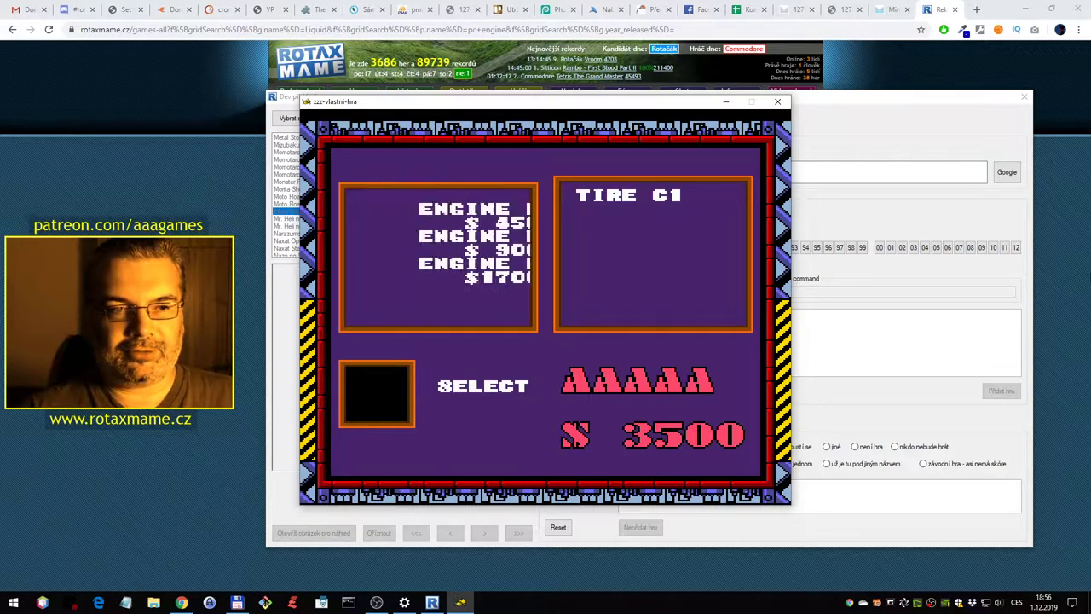
{"action": "key", "text": "ctrl"}
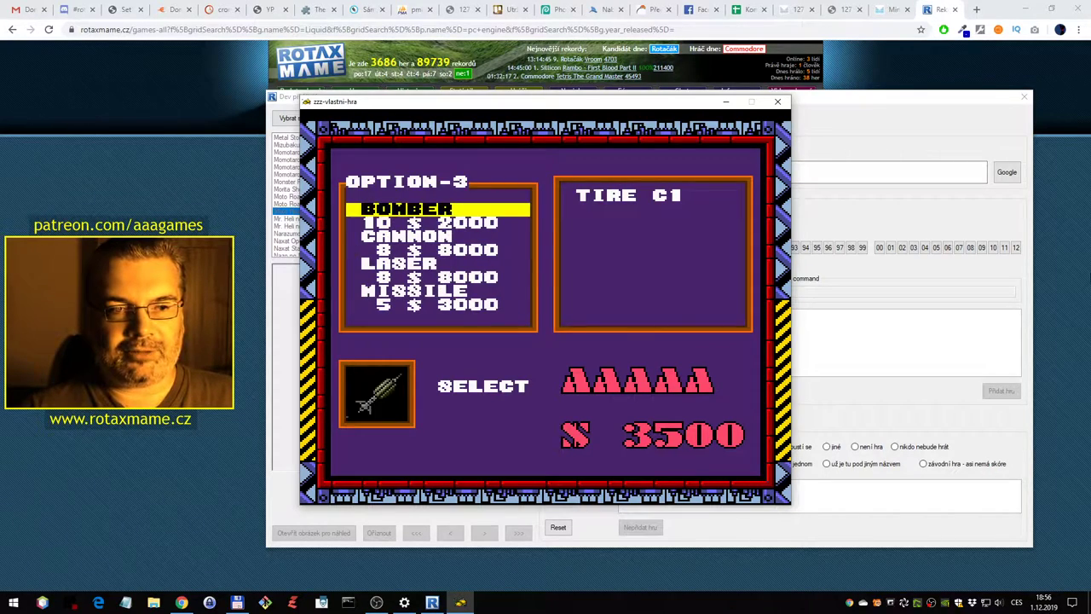
{"action": "key", "text": "Down"}
{"action": "key", "text": "Up"}
{"action": "key", "text": "ctrl"}
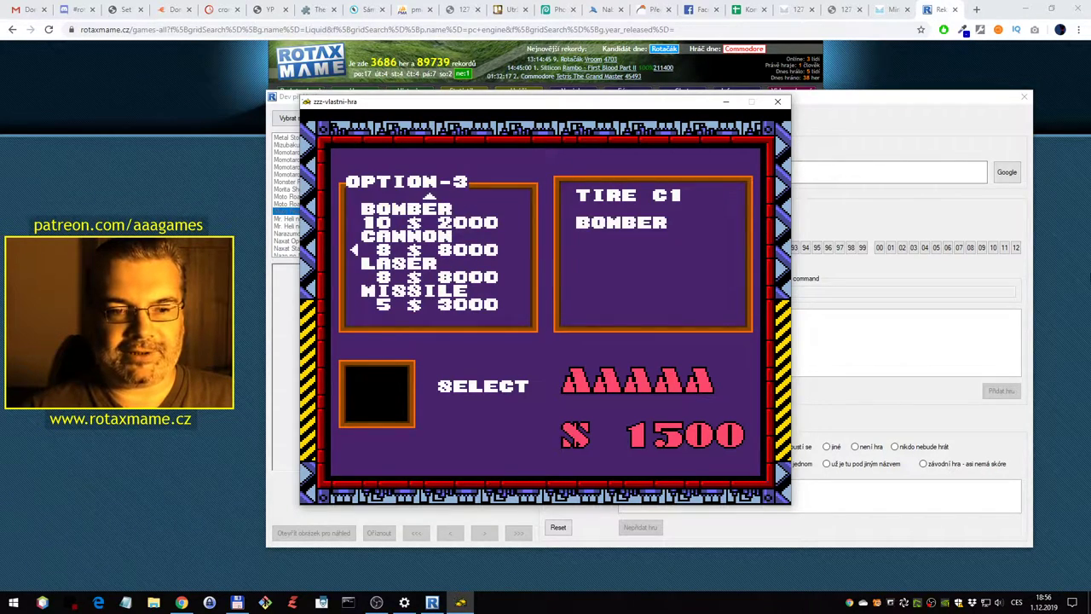
Leave the parts shop, try out the Moto Roader II race and quit the game
{"action": "key", "text": "alt"}
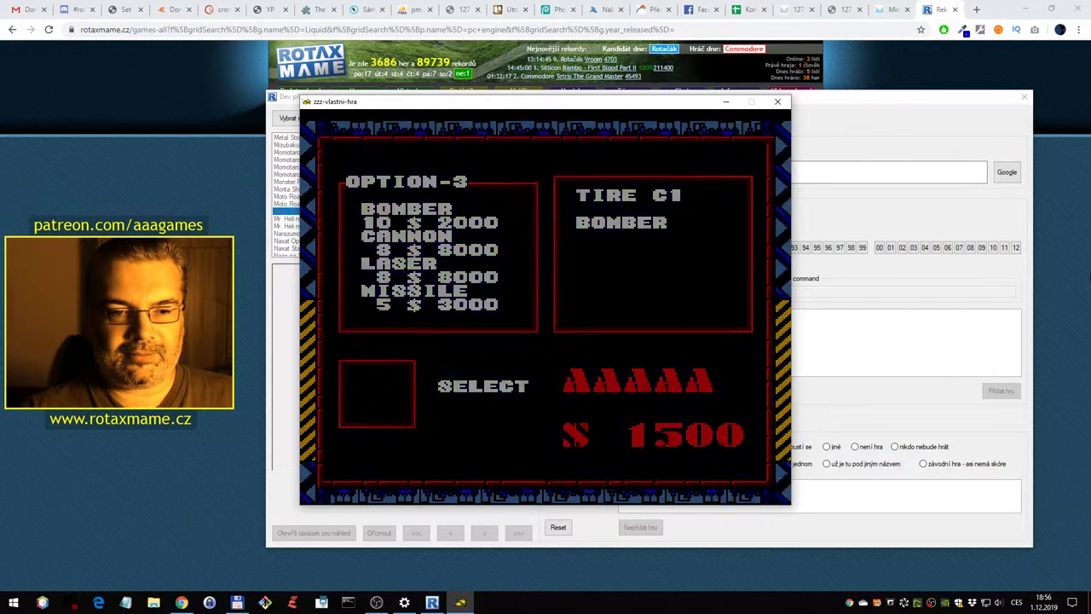
{"action": "key", "text": "ctrl"}
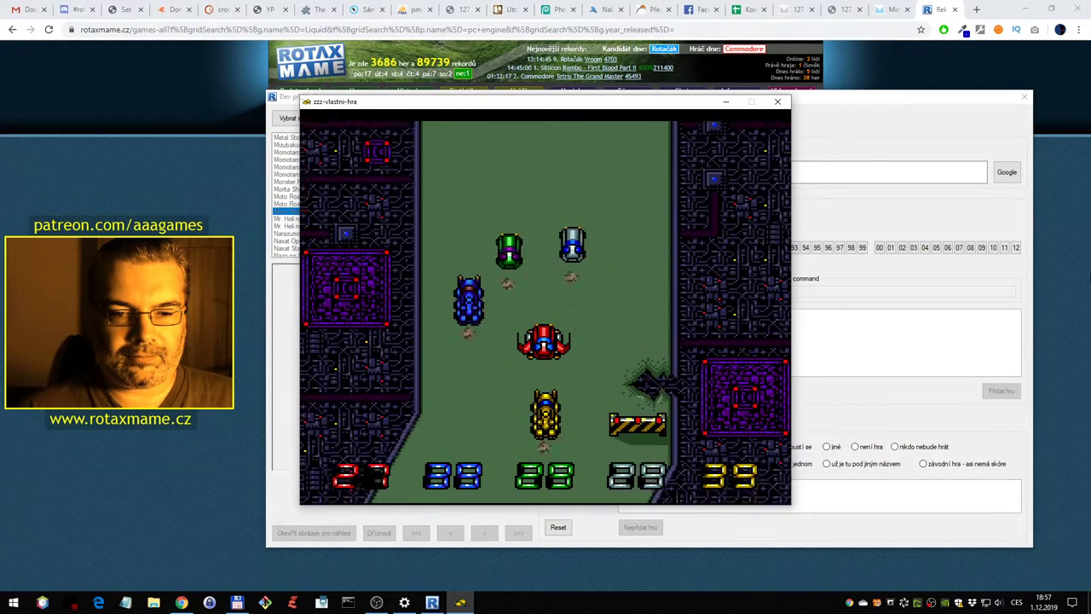
{"action": "key", "text": "Escape"}
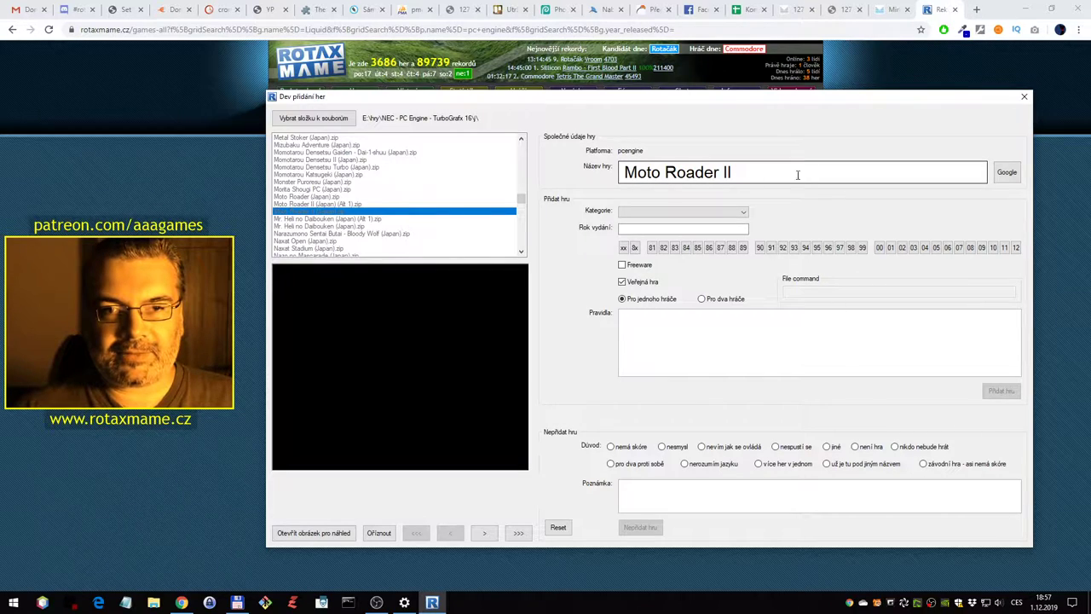
Search the website's list of not-added games for "Moto Roader" using the copied title, and go back to the all-games page
{"action": "left_click_drag", "start_coordinate": [720, 172], "coordinate": [611, 175]}
{"action": "key", "text": "ctrl+c"}
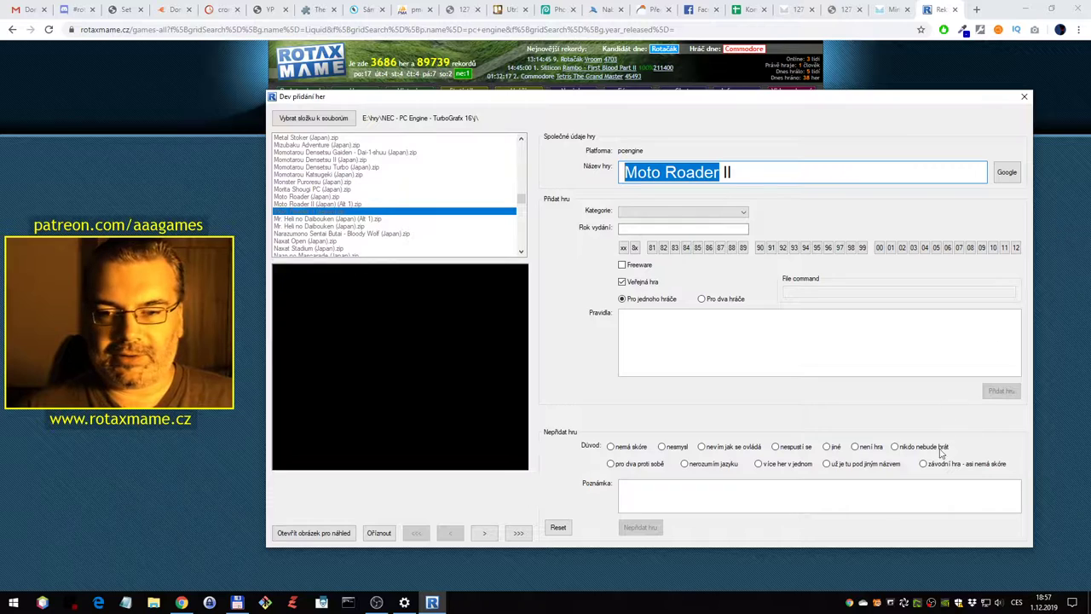
{"action": "left_click", "coordinate": [1063, 228]}
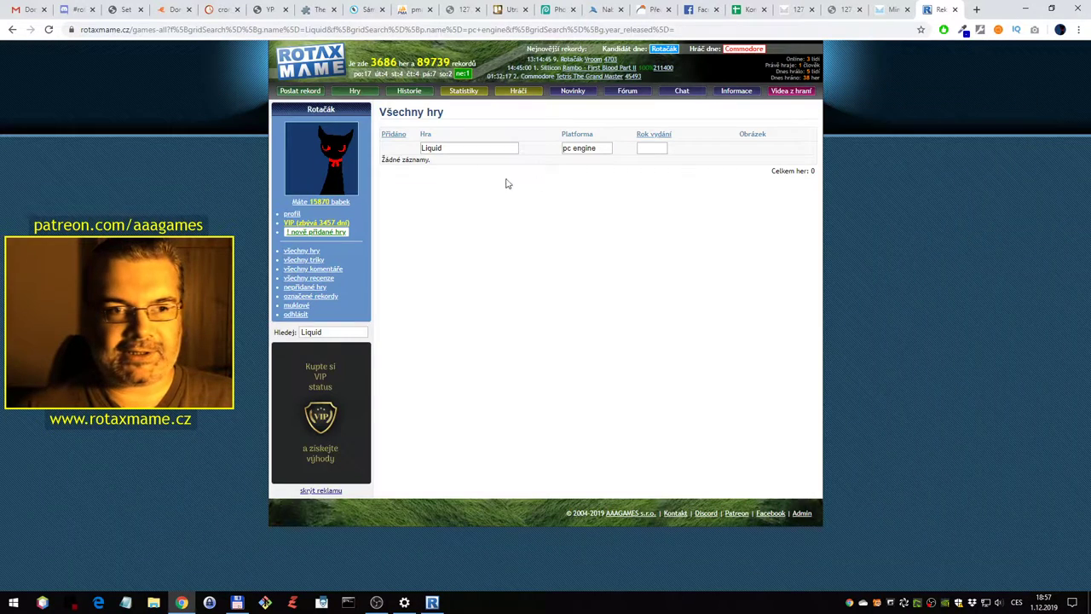
{"action": "left_click", "coordinate": [311, 288]}
{"action": "left_click", "coordinate": [449, 149]}
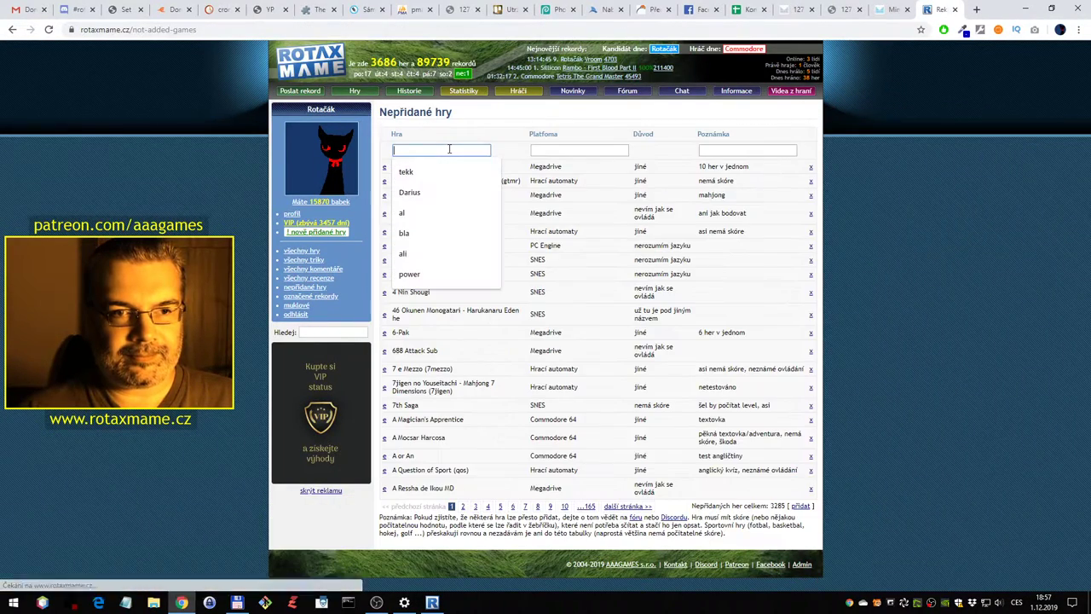
{"action": "key", "text": "ctrl+v"}
{"action": "key", "text": "Return"}
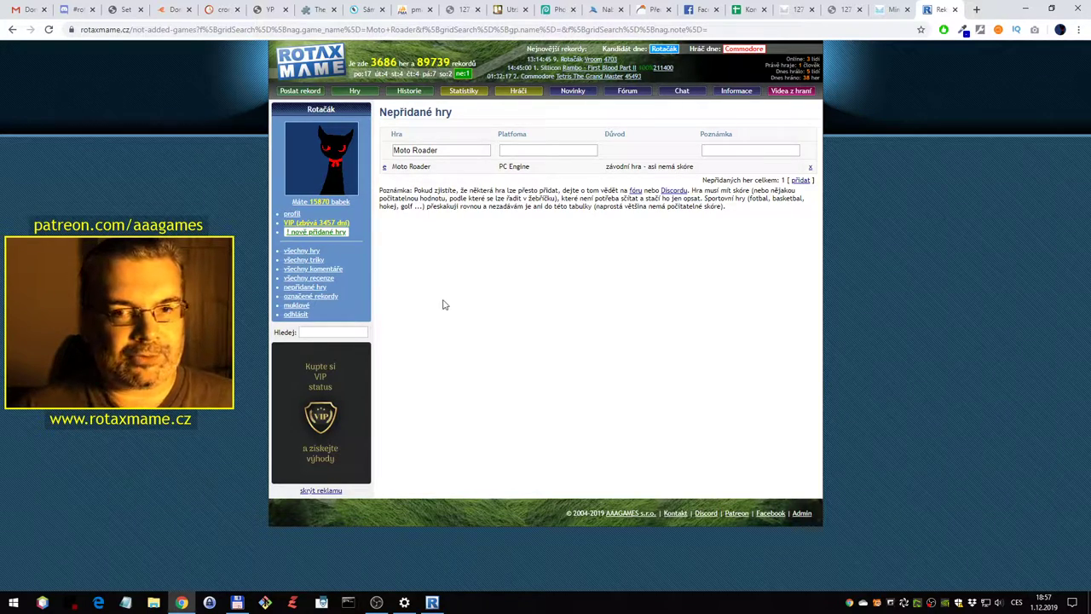
{"action": "key", "text": "alt+Left"}
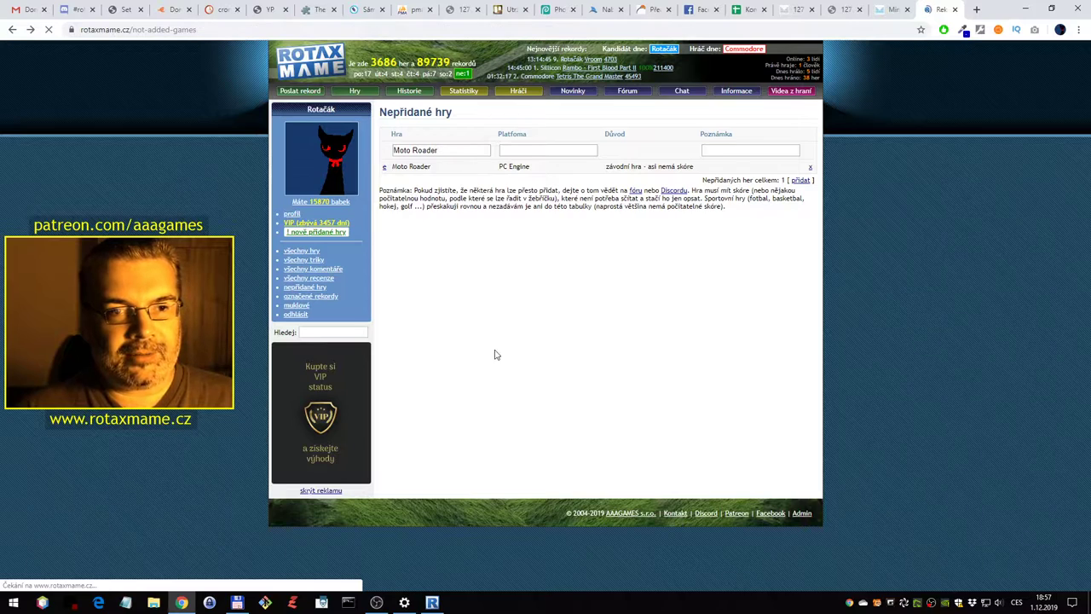
{"action": "key", "text": "alt+Left"}
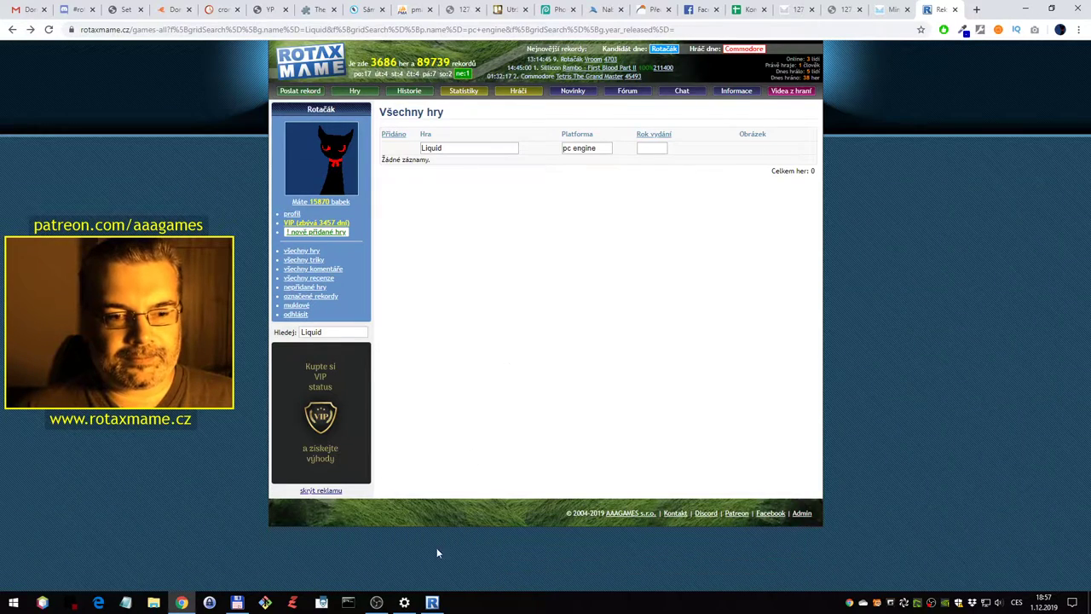
Return to the game-adding form and record Moto Roader II as not added with the reason "závodní hra - asi nemá skóre"
{"action": "left_click", "coordinate": [433, 602]}
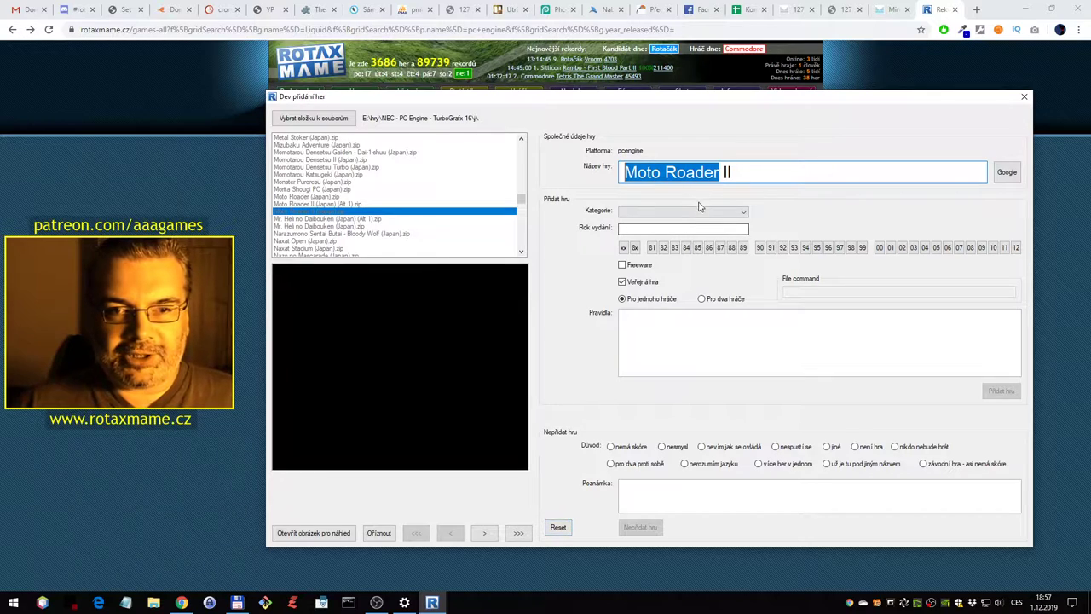
{"action": "left_click", "coordinate": [958, 466]}
{"action": "left_click", "coordinate": [640, 526]}
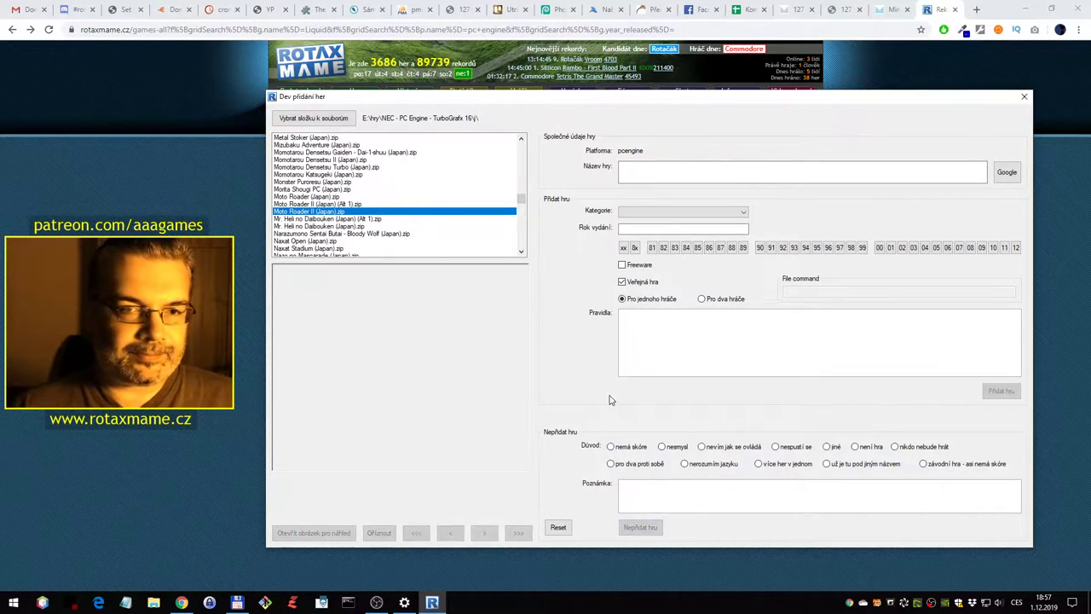
Select Mr. Heli no Daibouken (Japan).zip in the file list and launch the game
{"action": "left_click", "coordinate": [403, 226]}
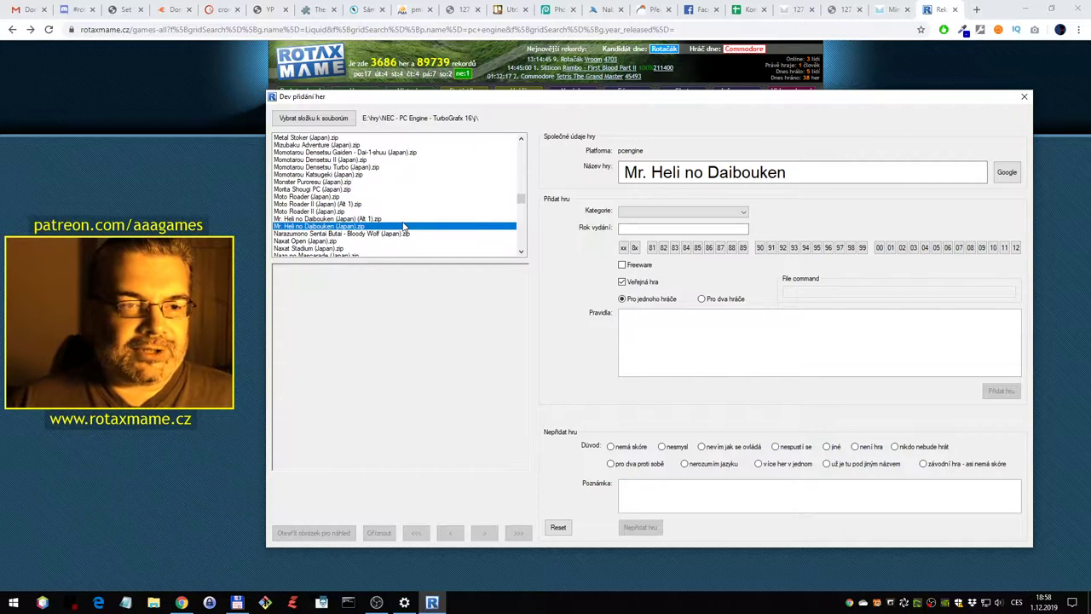
{"action": "scroll", "coordinate": [441, 224], "scroll_direction": "down", "scroll_amount": 2}
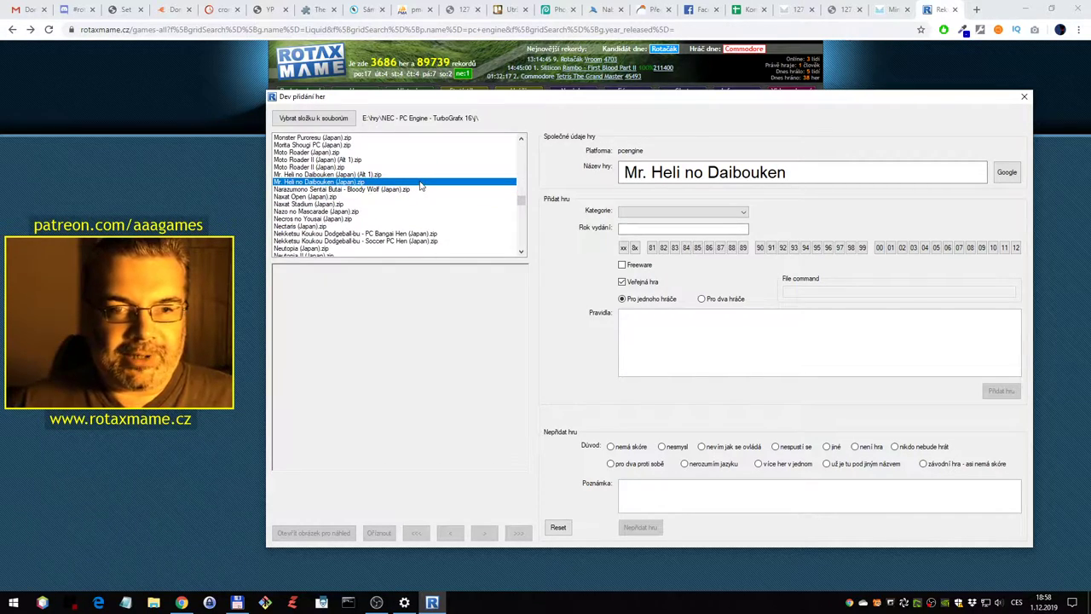
{"action": "double_click", "coordinate": [420, 186]}
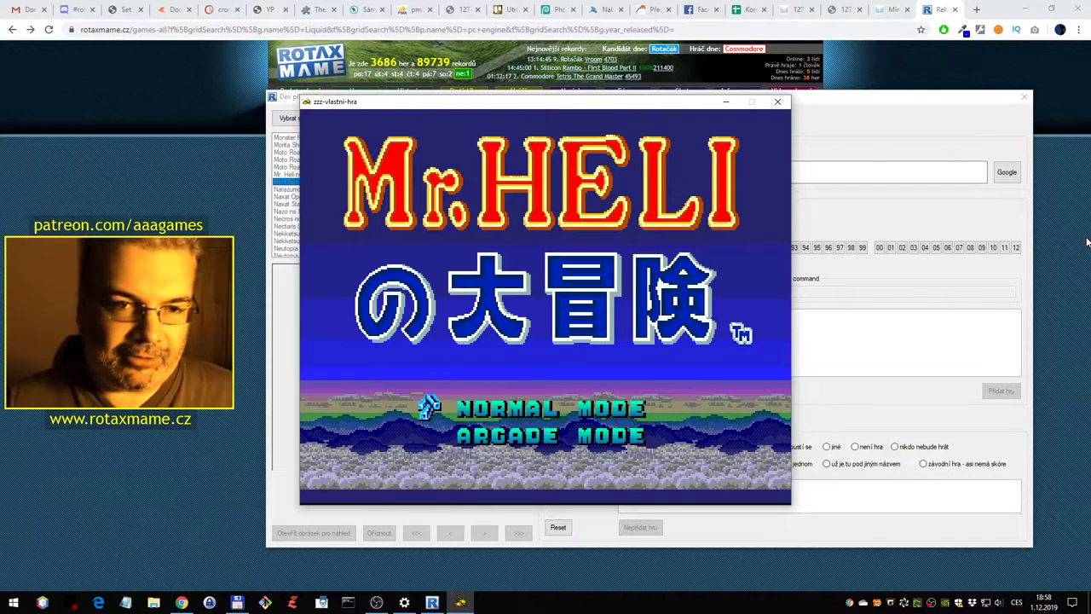
Play the first stage of Mr. Heli no Daibouken in normal mode to try out the game, and quit it
{"action": "key", "text": "1"}
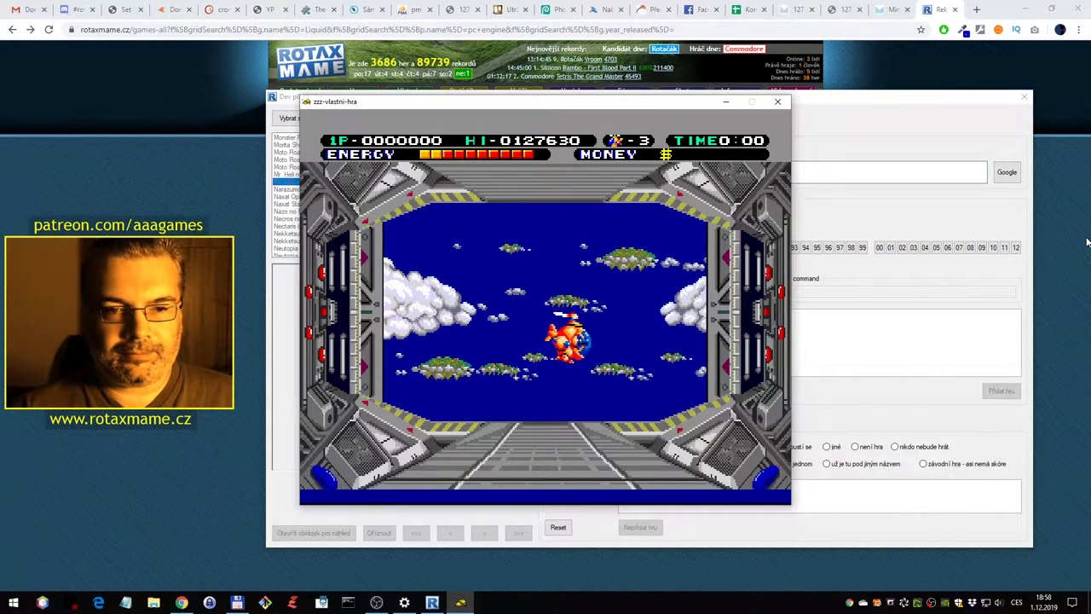
{"action": "key", "text": "Right"}
{"action": "key", "text": "Left"}
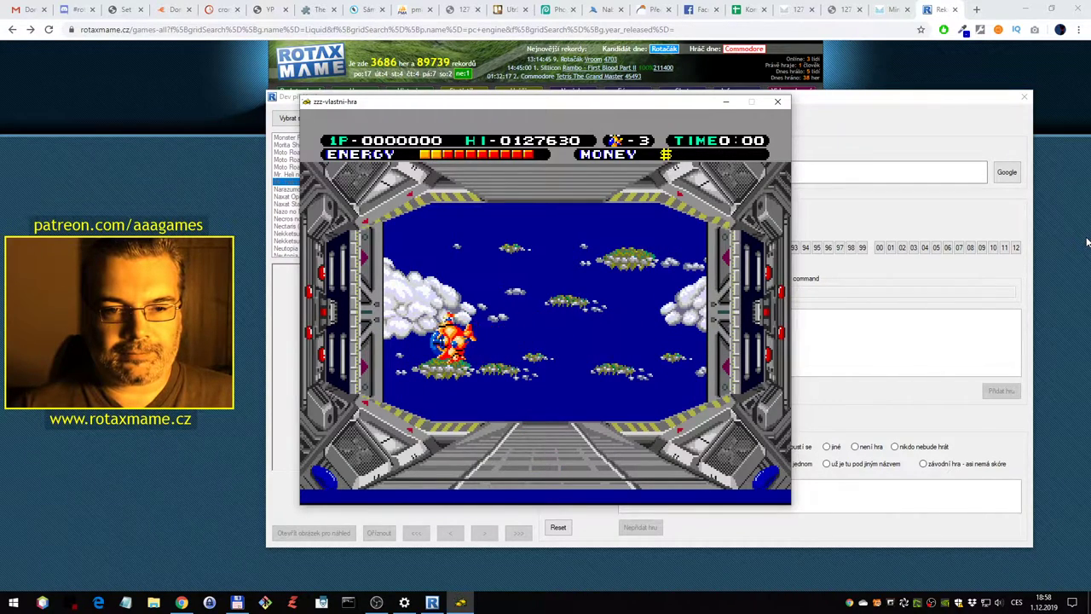
{"action": "key", "text": "Right"}
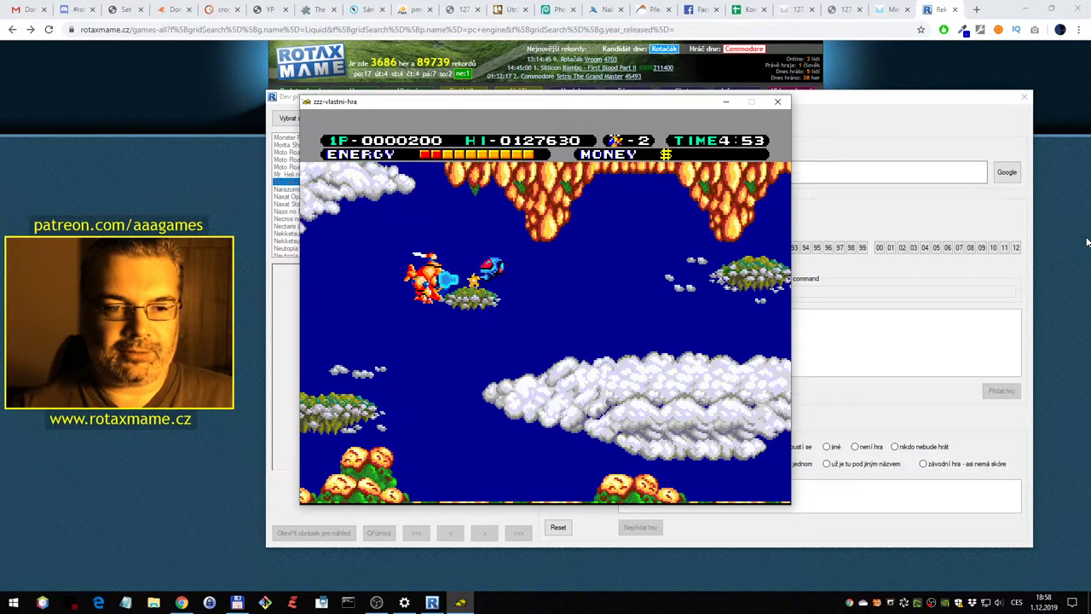
{"action": "key", "text": "Up"}
{"action": "key", "text": "Down"}
{"action": "key", "text": "Right"}
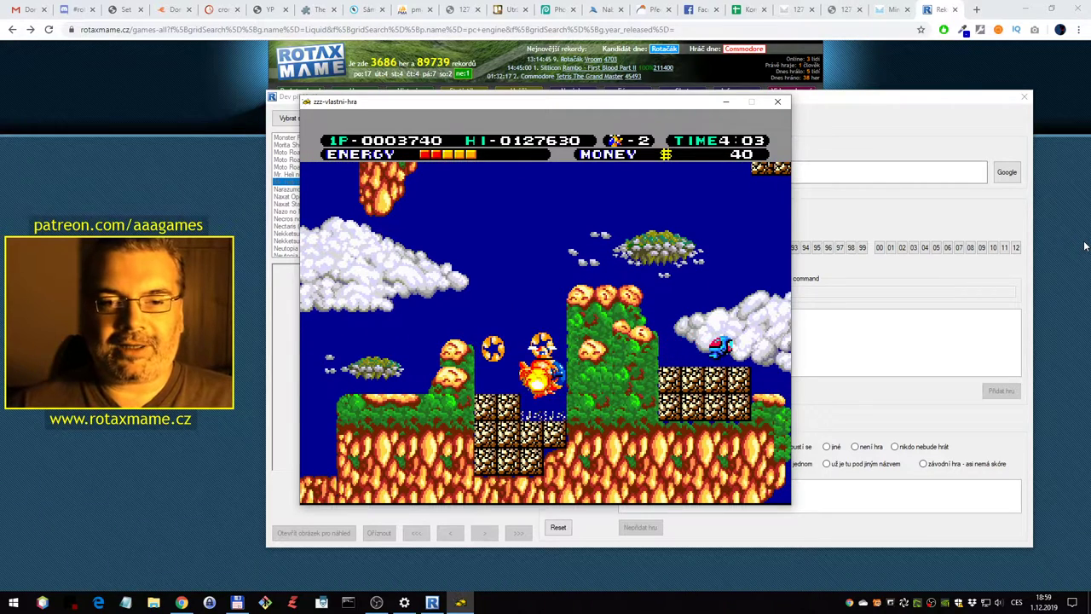
{"action": "key", "text": "Escape"}
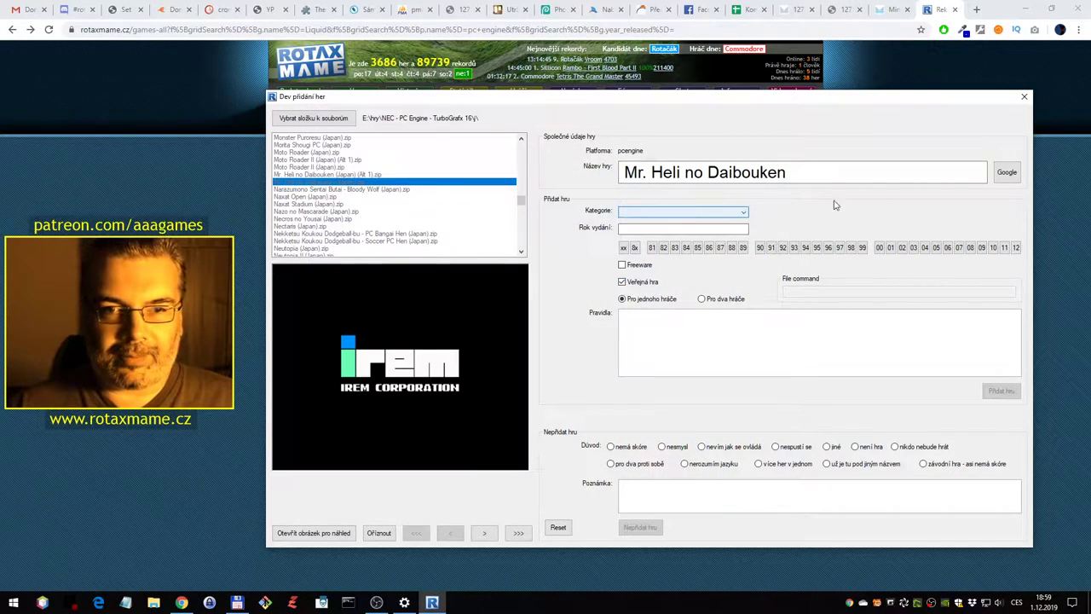
Look up Mr. Heli no Daibouken on Google and search the website's all-games list for "Heli"
{"action": "left_click", "coordinate": [1007, 172]}
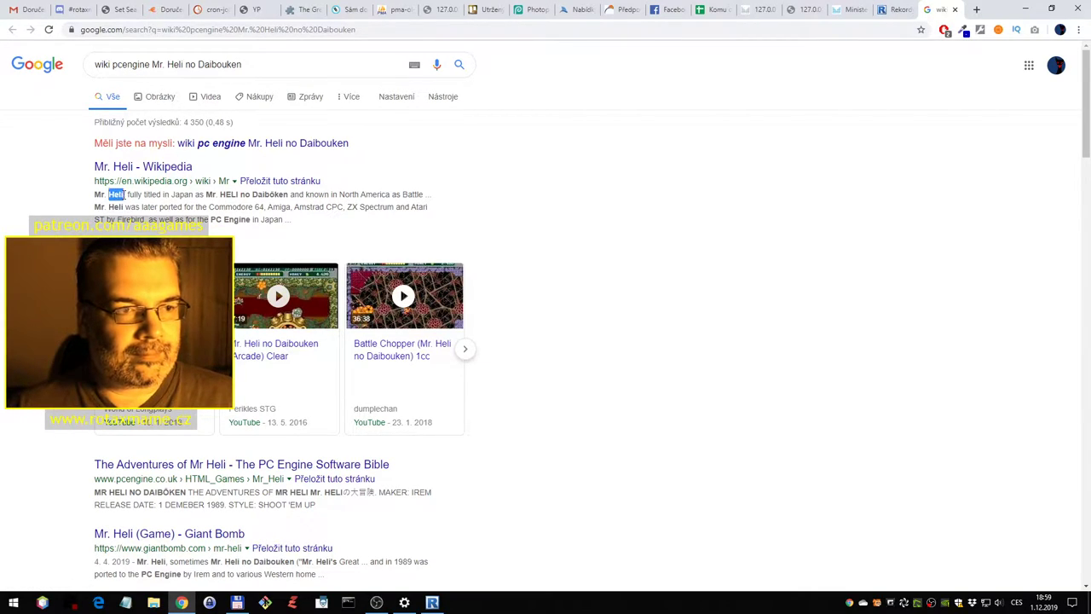
{"action": "left_click", "coordinate": [956, 9]}
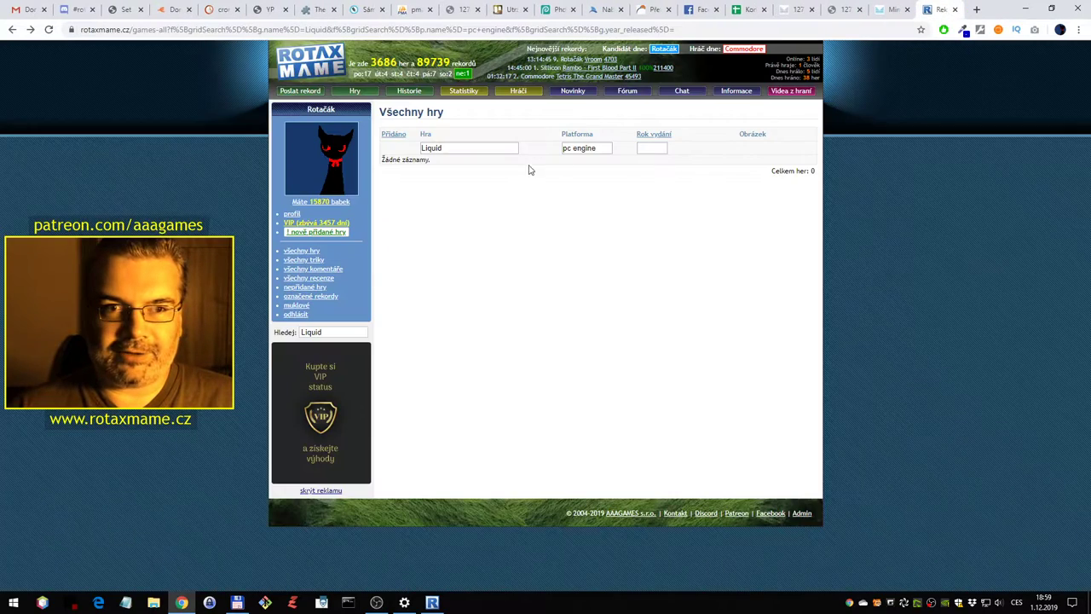
{"action": "key", "text": "Return"}
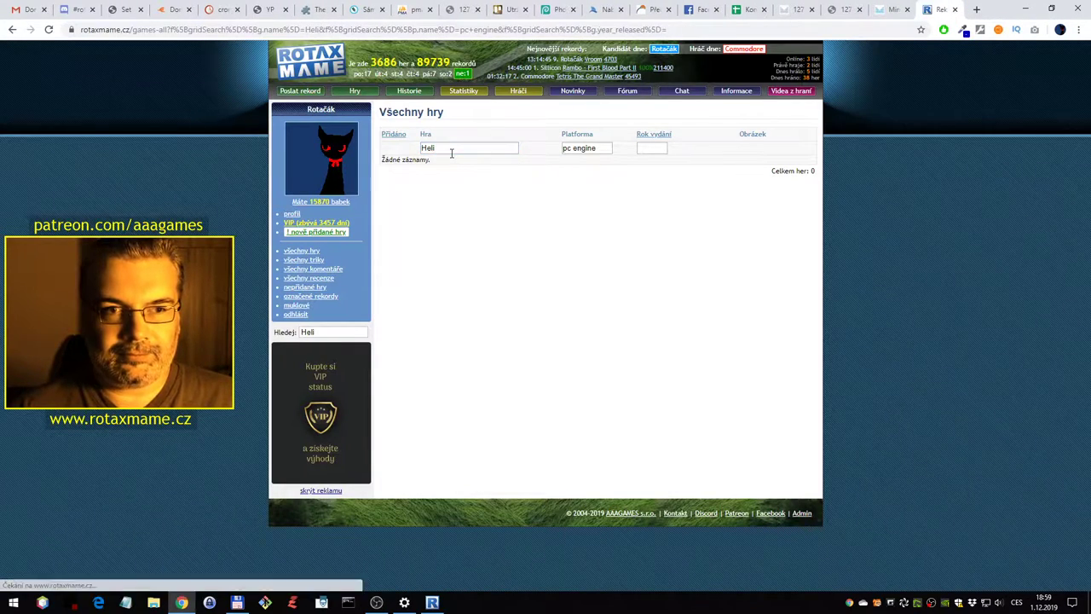
Return to the game-adding form, set the category to Střílečky and choose a first-stage gameplay screenshot as the preview picture
{"action": "left_click", "coordinate": [432, 602]}
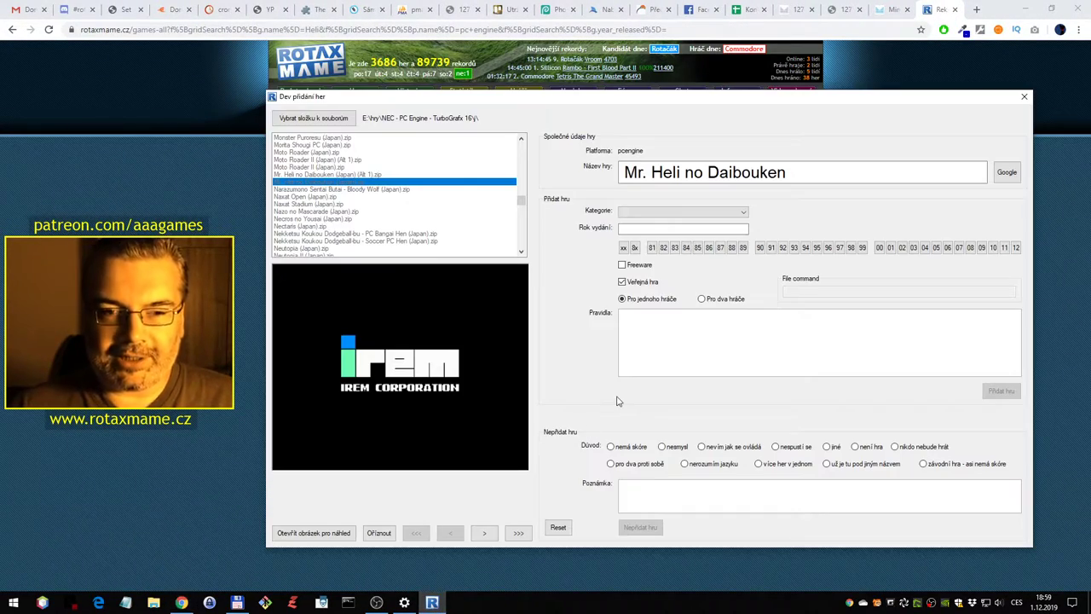
{"action": "left_click", "coordinate": [670, 212]}
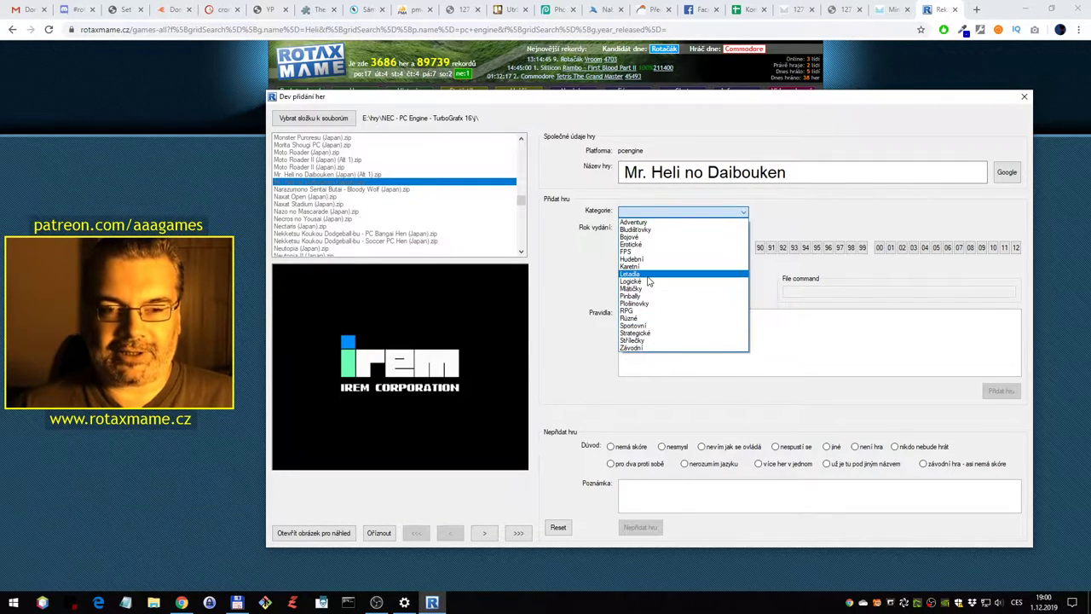
{"action": "left_click", "coordinate": [649, 341]}
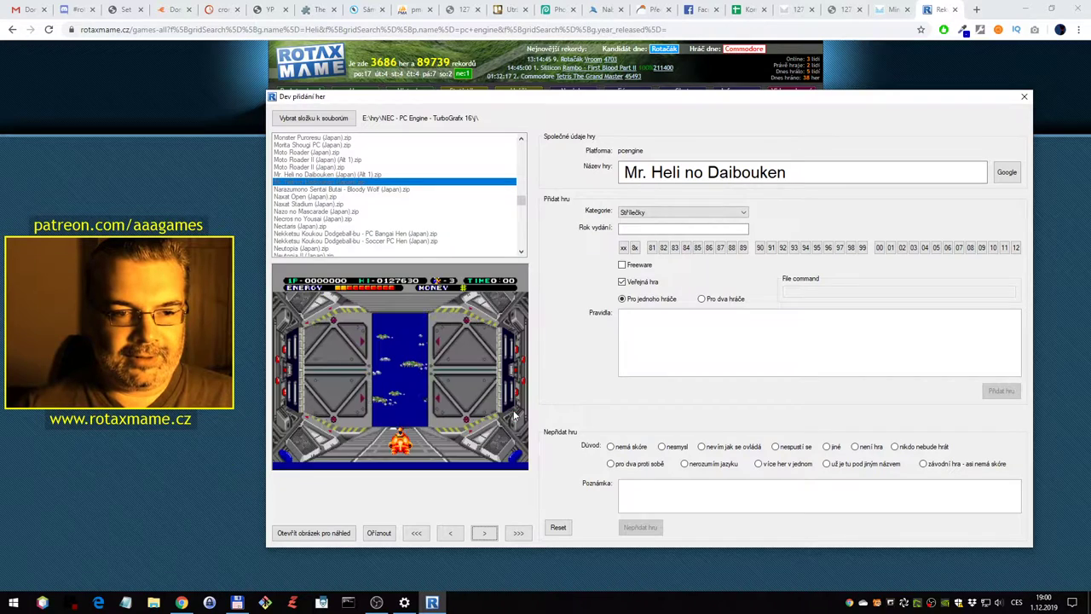
{"action": "left_click", "coordinate": [518, 531]}
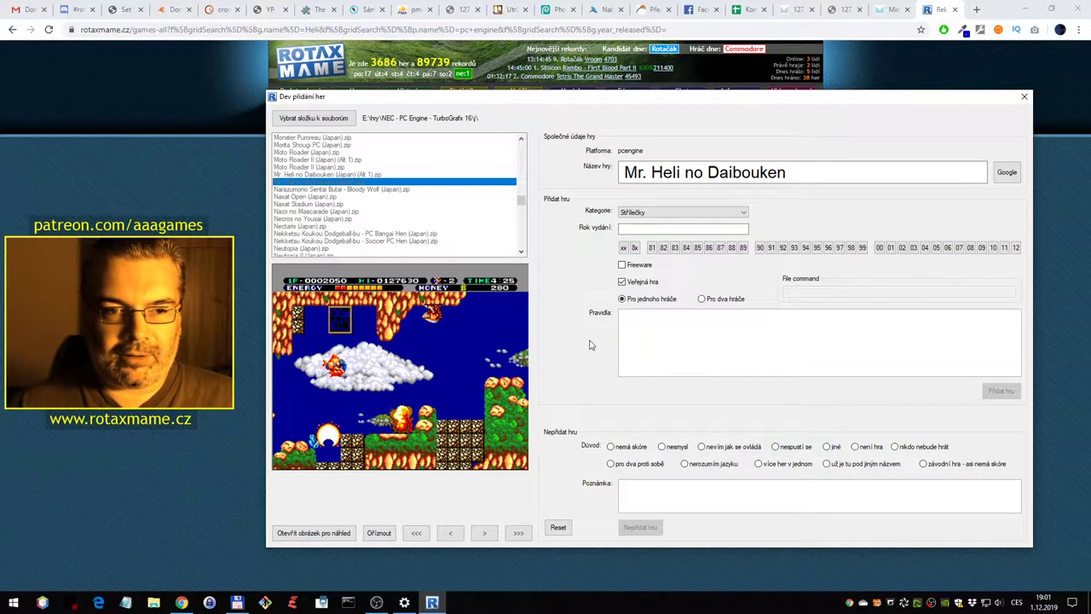
Look up Mr. Heli no Daibouken on Google and add the game to the database with the release year 1989
{"action": "left_click", "coordinate": [1007, 173]}
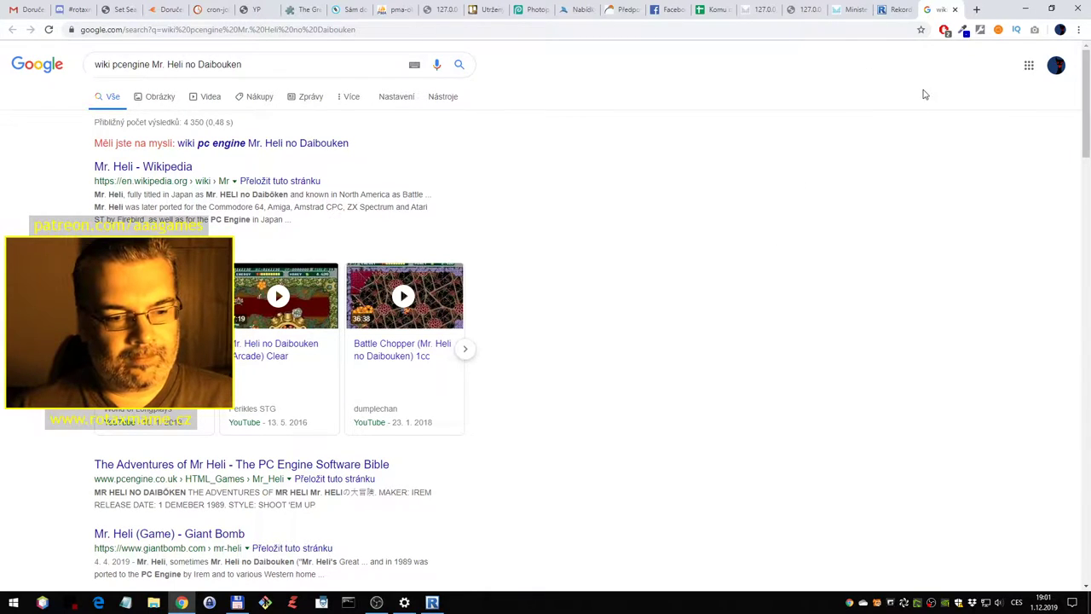
{"action": "left_click", "coordinate": [953, 9]}
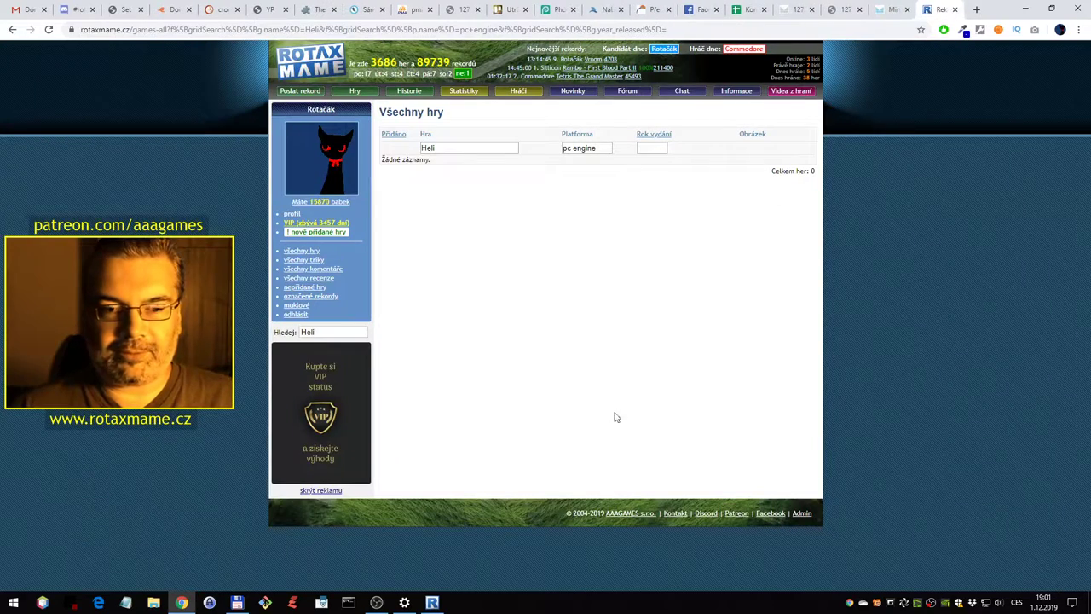
{"action": "left_click", "coordinate": [434, 602]}
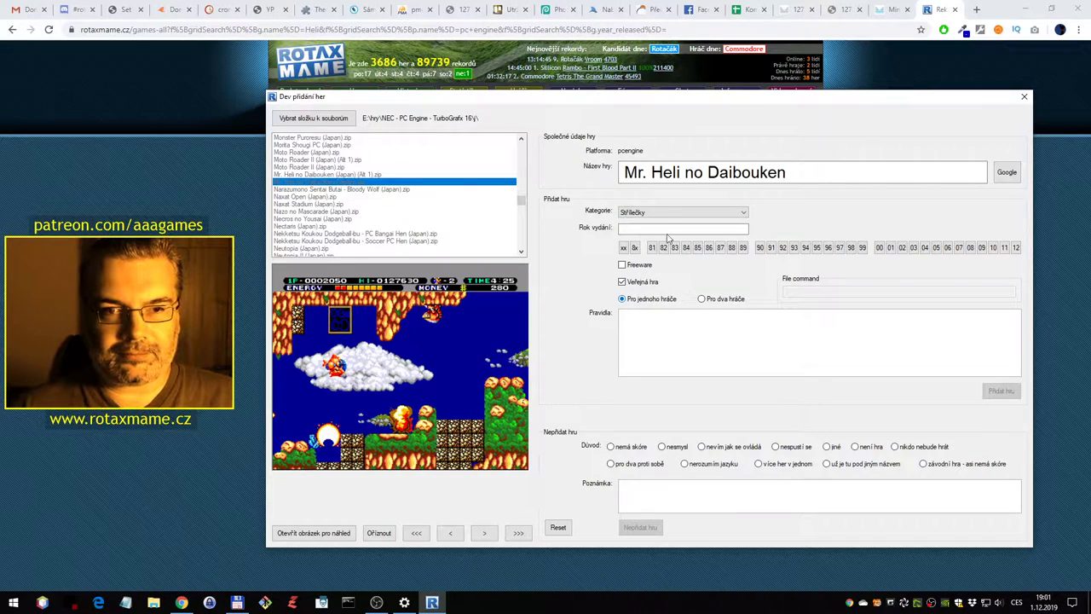
{"action": "left_click", "coordinate": [742, 247]}
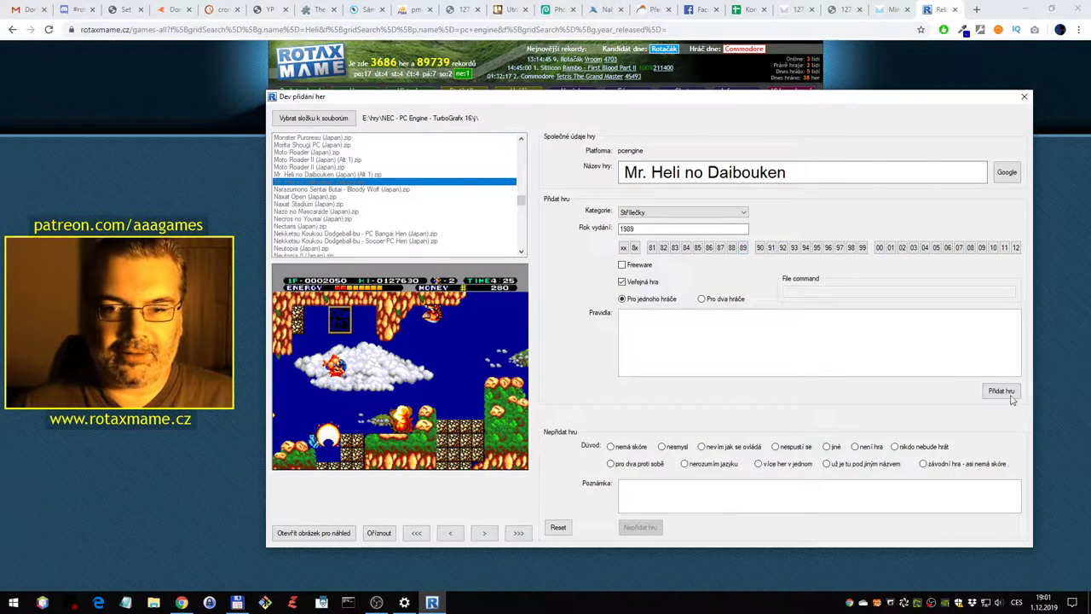
{"action": "left_click", "coordinate": [1002, 391]}
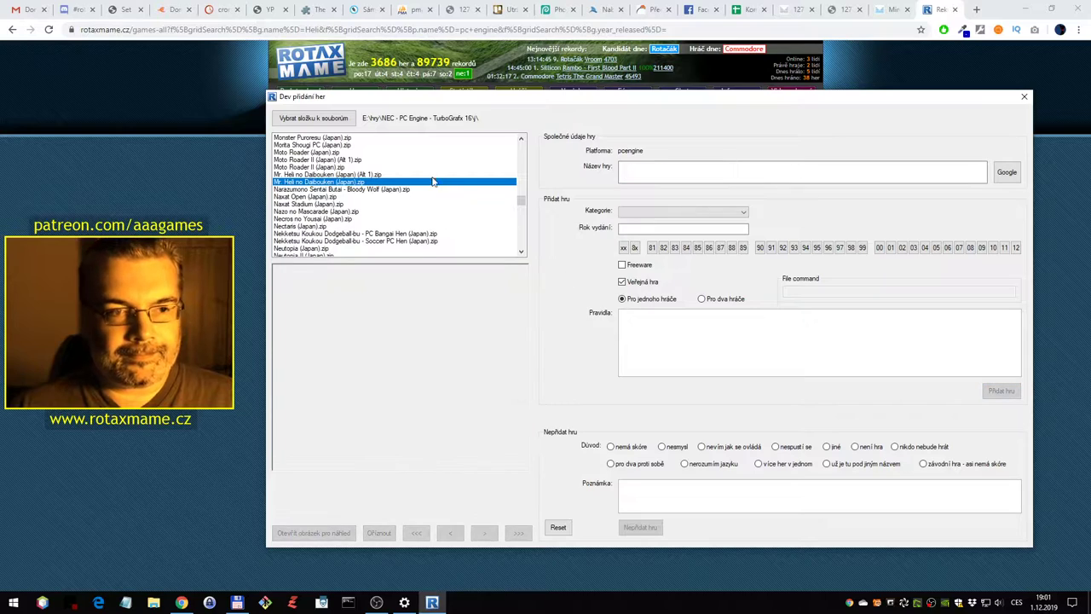
Launch Narazumono Sentai Butai - Bloody Wolf (Japan).zip and get into the first stage with the soldier wearing the headband
{"action": "scroll", "coordinate": [432, 181], "scroll_direction": "down", "scroll_amount": 1}
{"action": "left_click", "coordinate": [426, 166]}
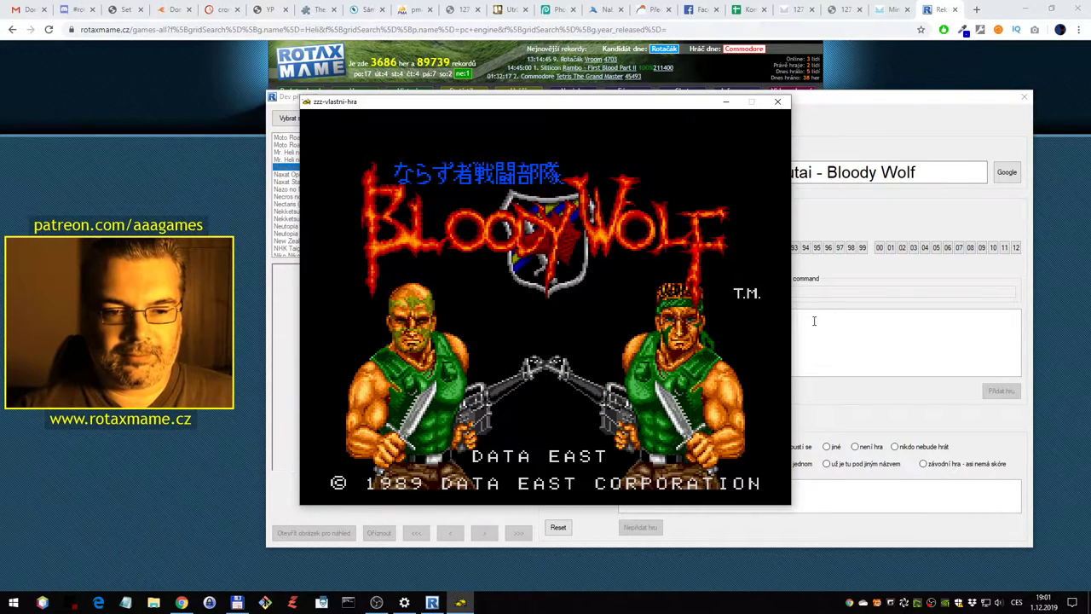
{"action": "key", "text": "Return"}
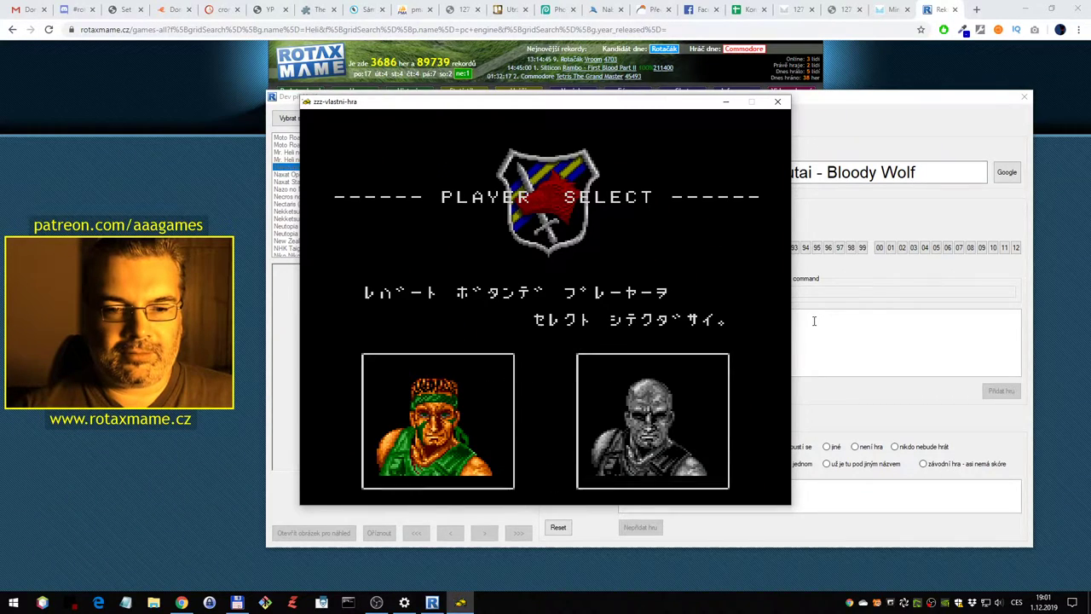
{"action": "key", "text": "Right"}
{"action": "key", "text": "Left"}
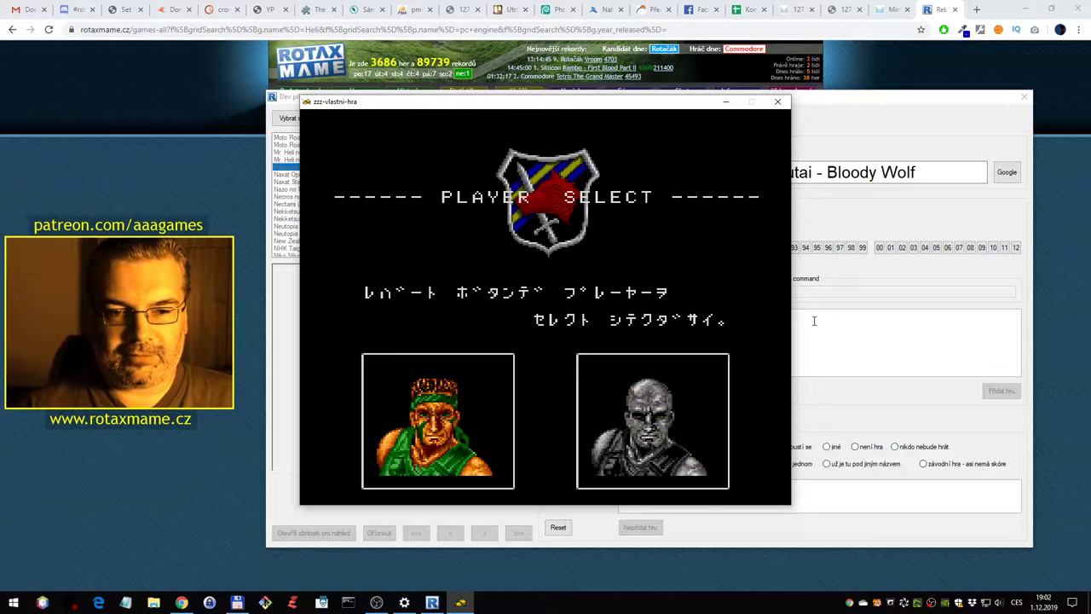
{"action": "key", "text": "Return"}
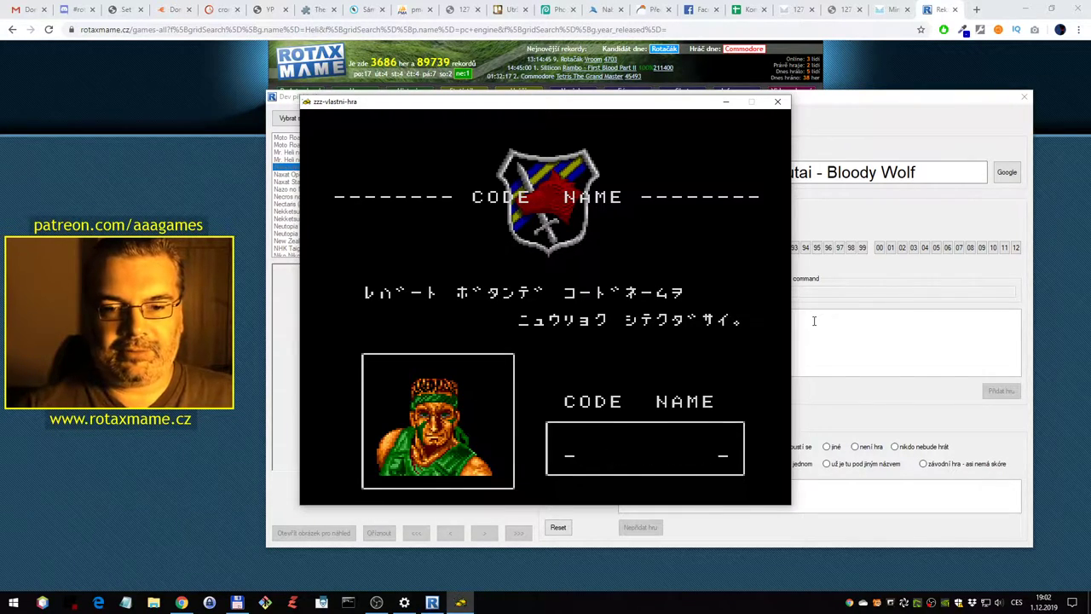
{"action": "key", "text": "Return"}
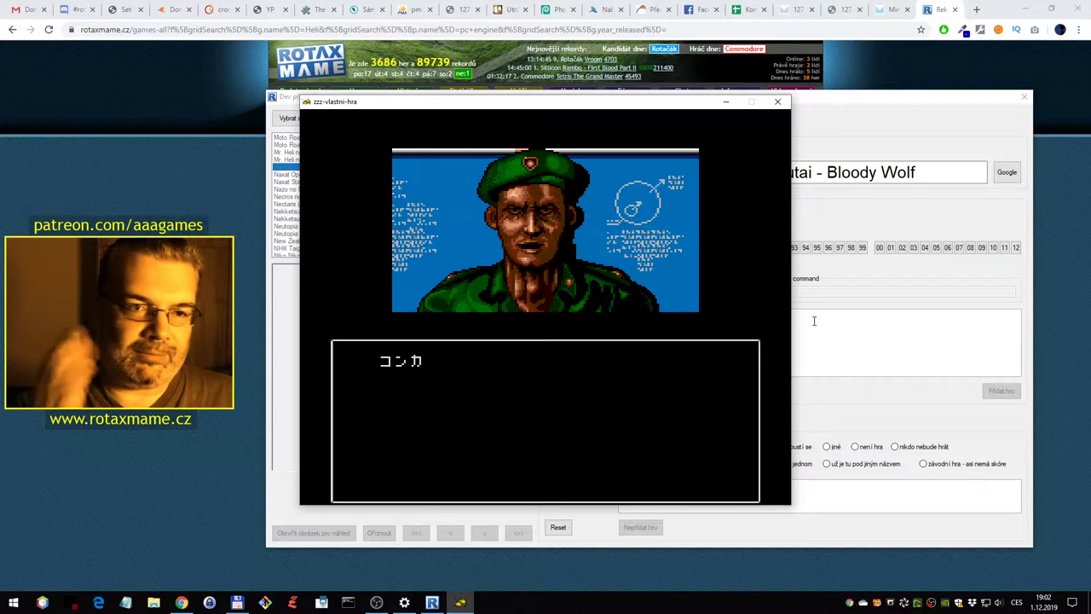
{"action": "key", "text": "Return"}
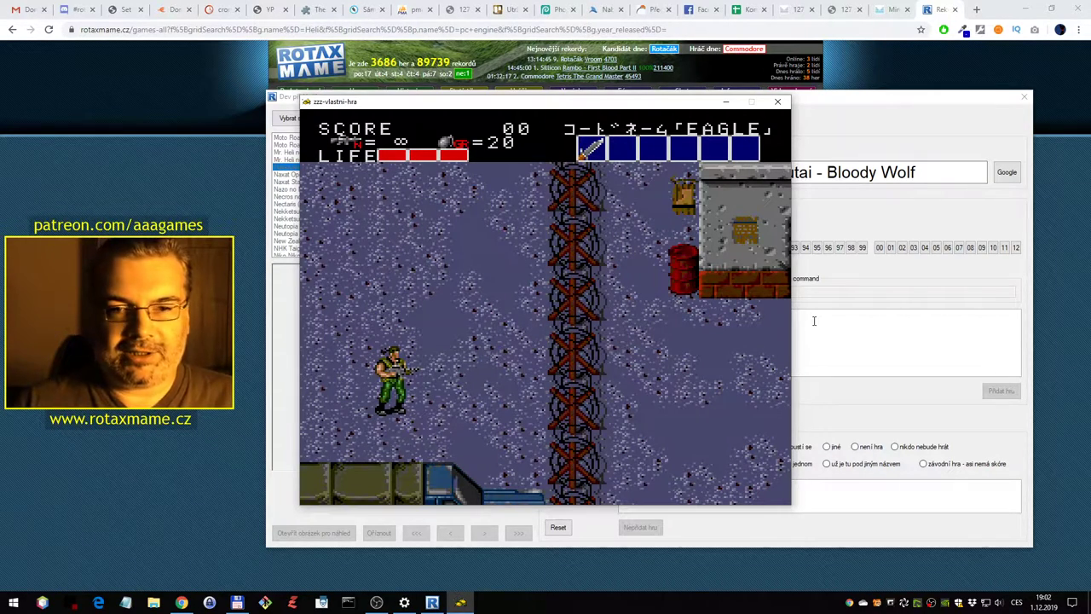
Quit Bloody Wolf and record it as not added with the reason "už je tu pod jiným názvem"
{"action": "key", "text": "Escape"}
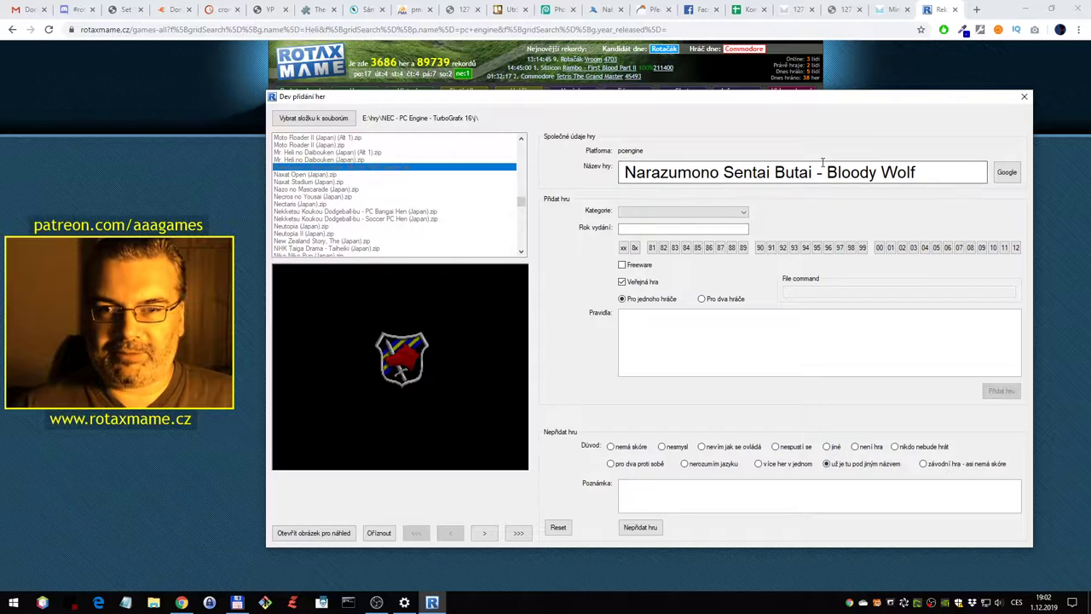
{"action": "left_click", "coordinate": [640, 527]}
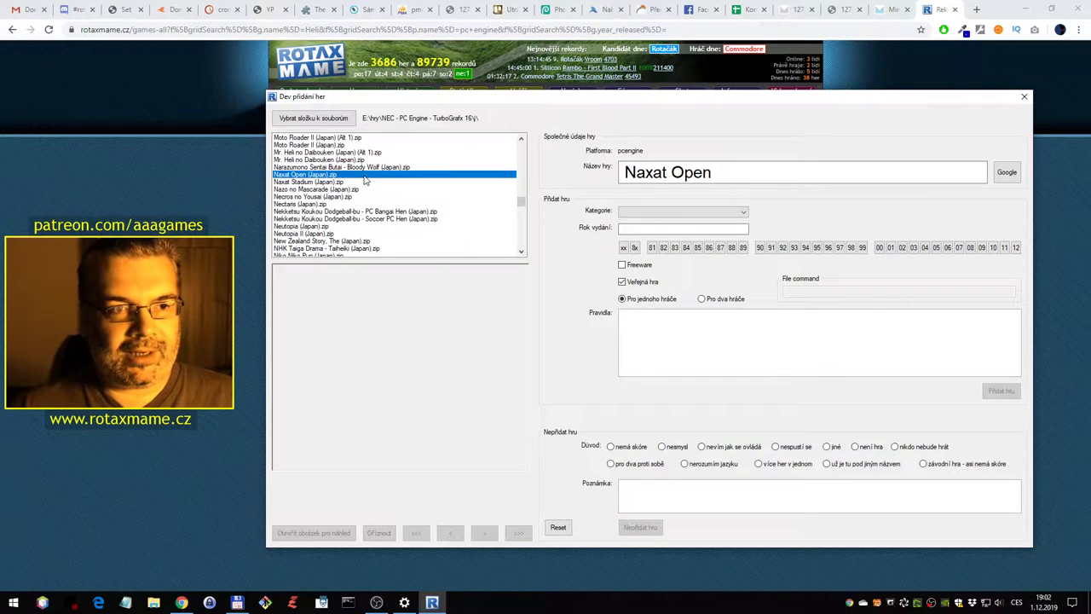
Briefly try out Naxat Open (Japan).zip and record it as not added with the note "golf"
{"action": "double_click", "coordinate": [364, 176]}
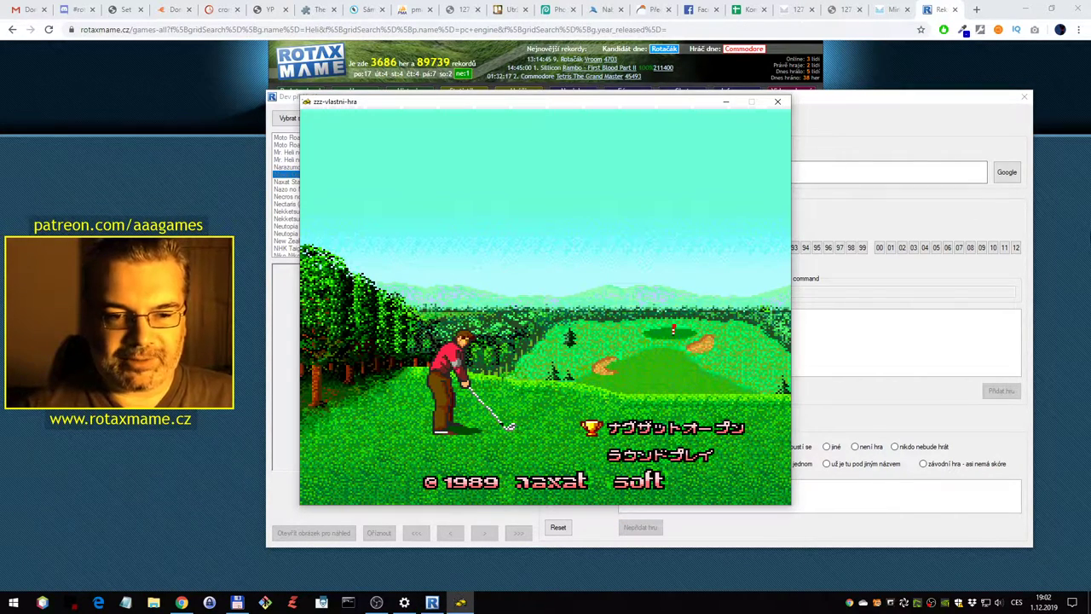
{"action": "key", "text": "Escape"}
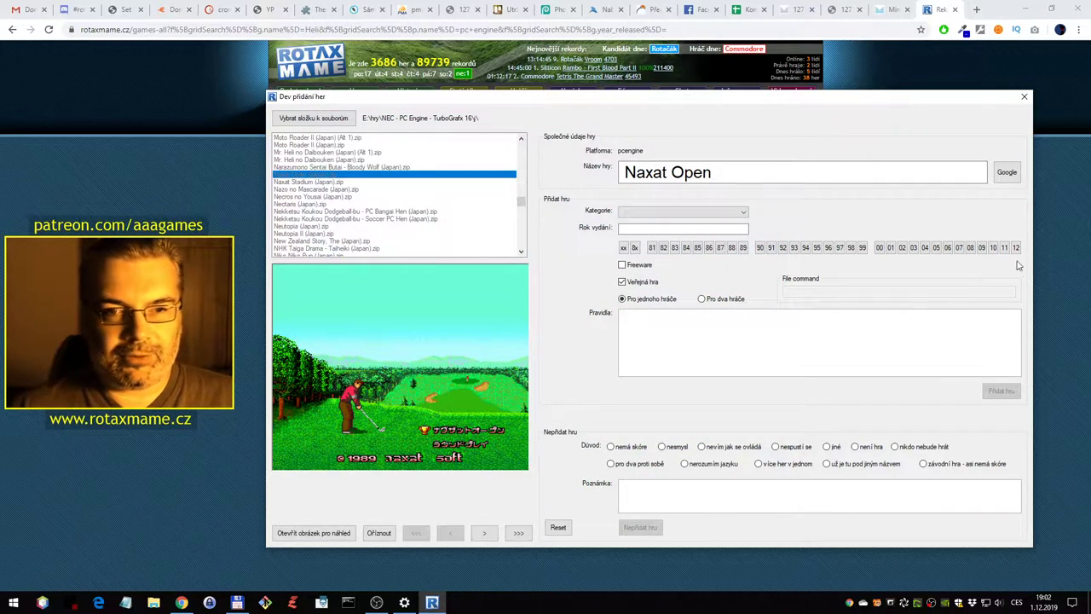
{"action": "left_click", "coordinate": [648, 502]}
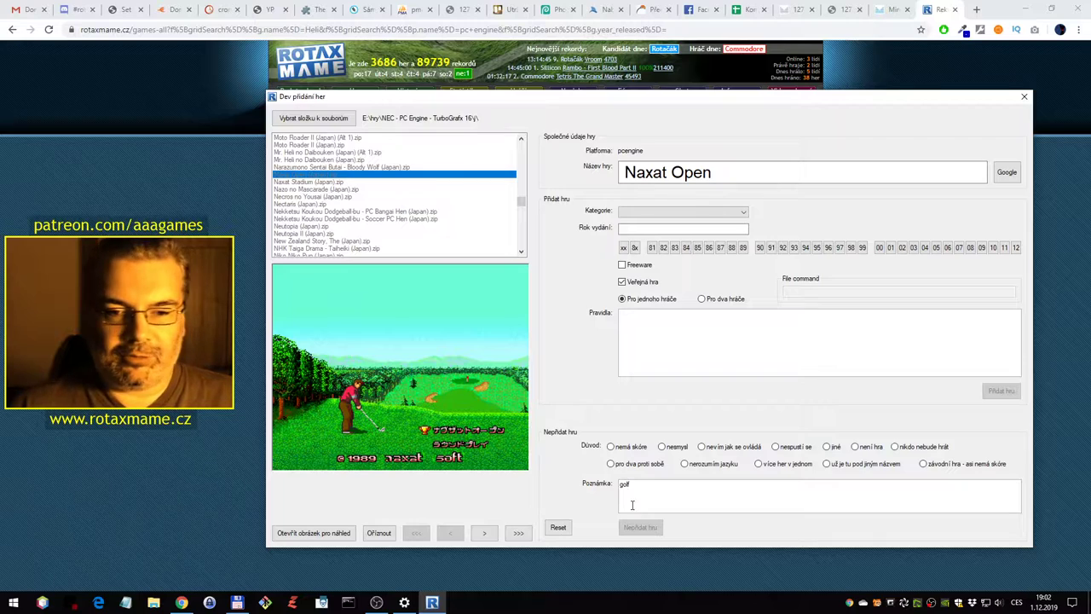
{"action": "left_click", "coordinate": [639, 527]}
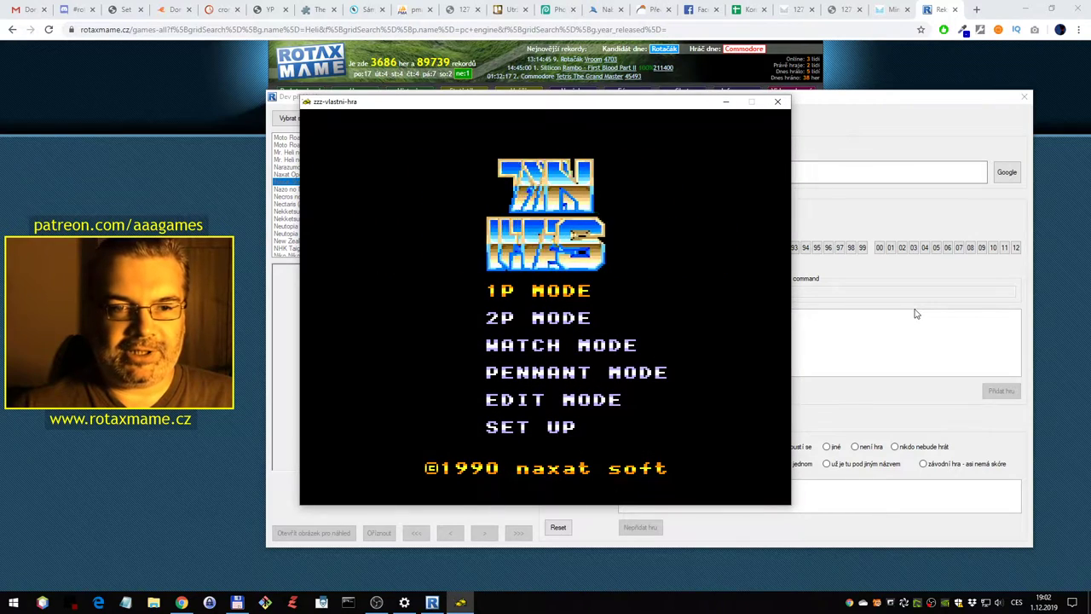
Start a one-player match in Naxat Stadium with teams G and C, and quit the game
{"action": "key", "text": "ctrl"}
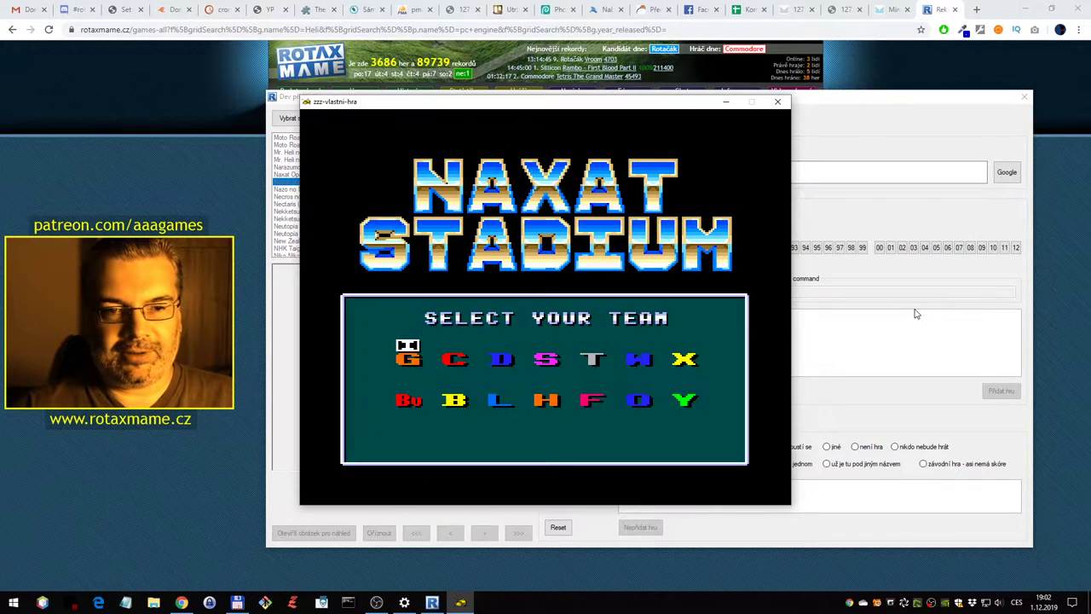
{"action": "key", "text": "ctrl"}
{"action": "key", "text": "ctrl"}
{"action": "key", "text": "Return"}
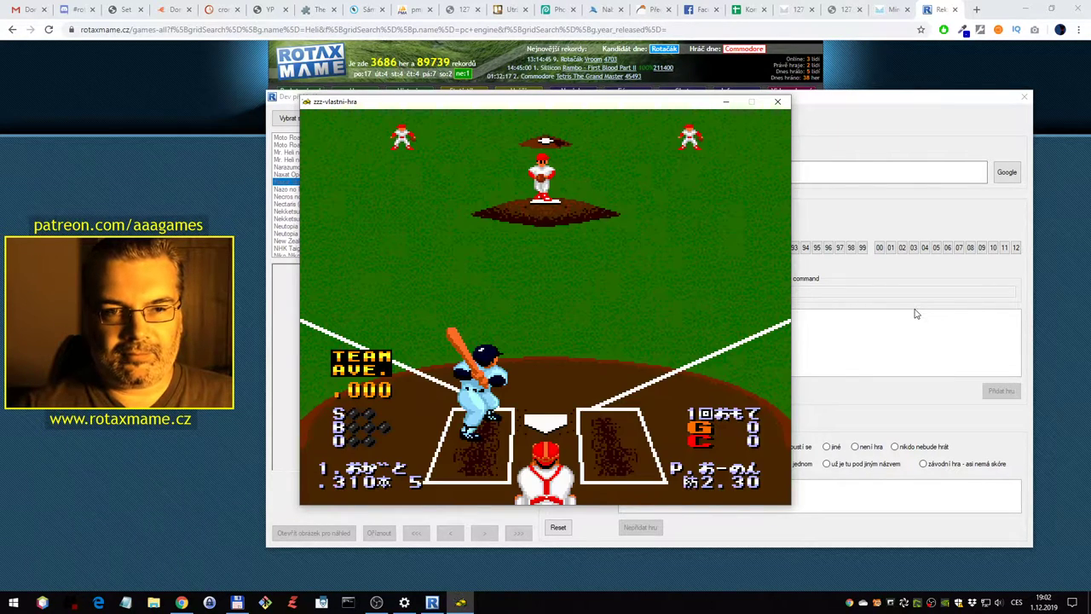
{"action": "key", "text": "Escape"}
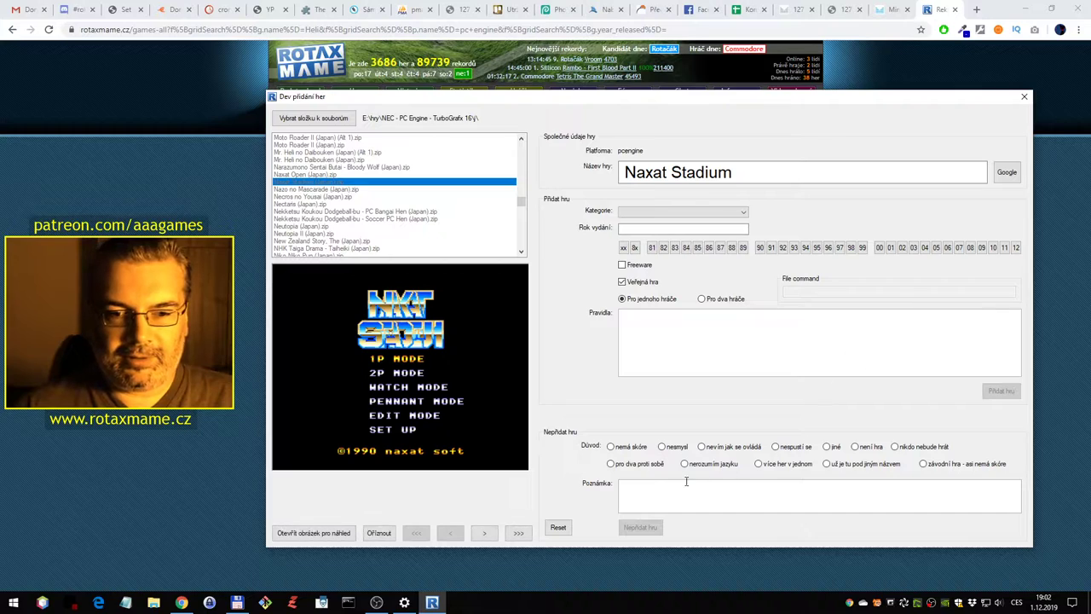
Give Naxat Stadium the non-adding reason "nevím jak se ovládá" and the note "baseball"
{"action": "left_click", "coordinate": [677, 501]}
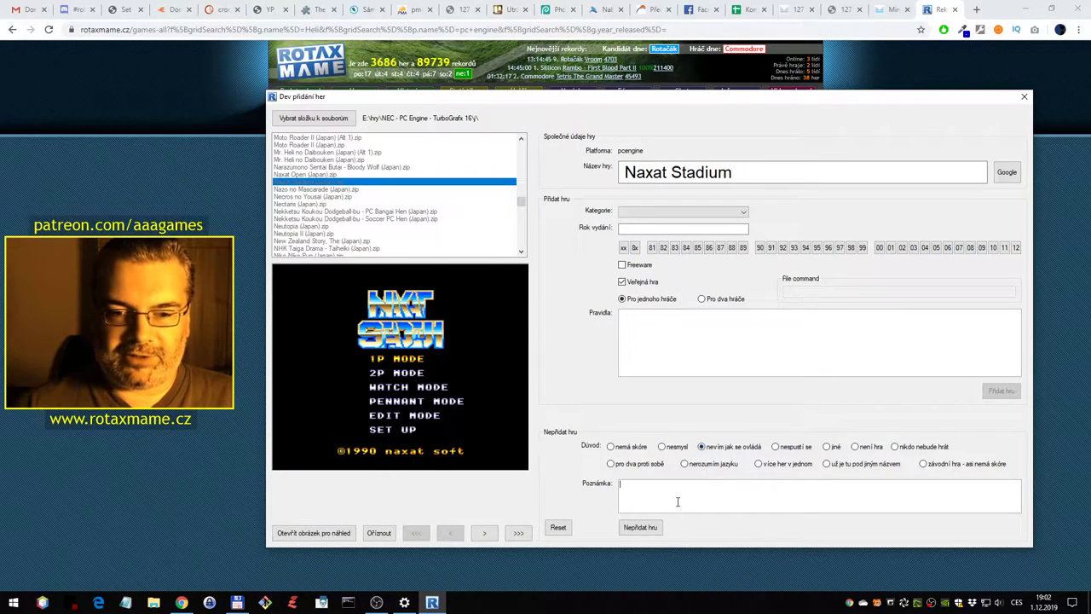
{"action": "type", "text": "baseball"}
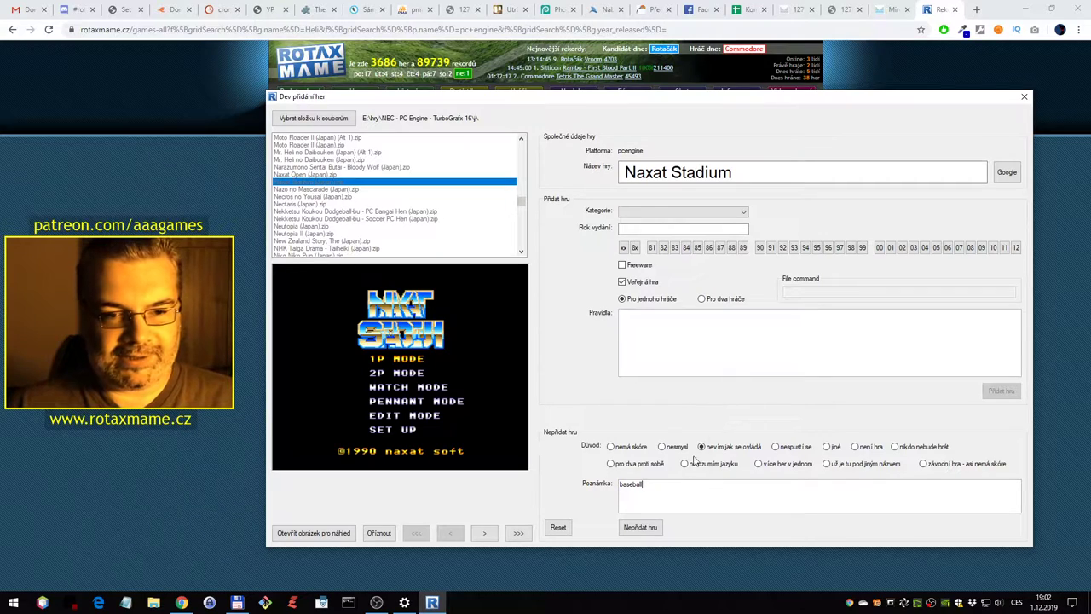
Check the word "baseball" with a Google search and record Naxat Stadium as not added
{"action": "key", "text": "ctrl+c"}
{"action": "left_click", "coordinate": [976, 10]}
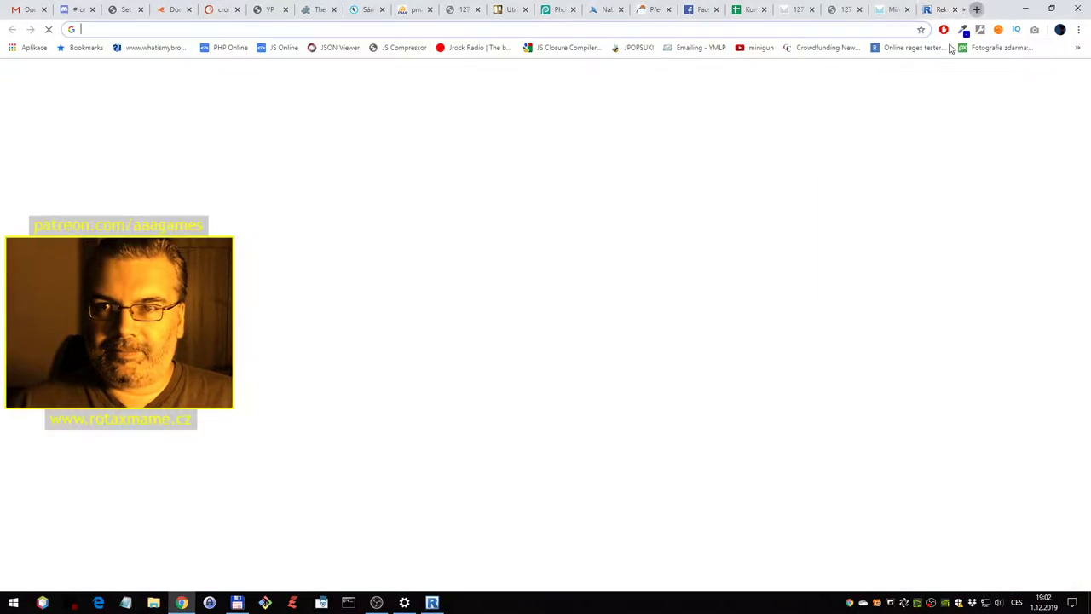
{"action": "key", "text": "ctrl+v"}
{"action": "key", "text": "Return"}
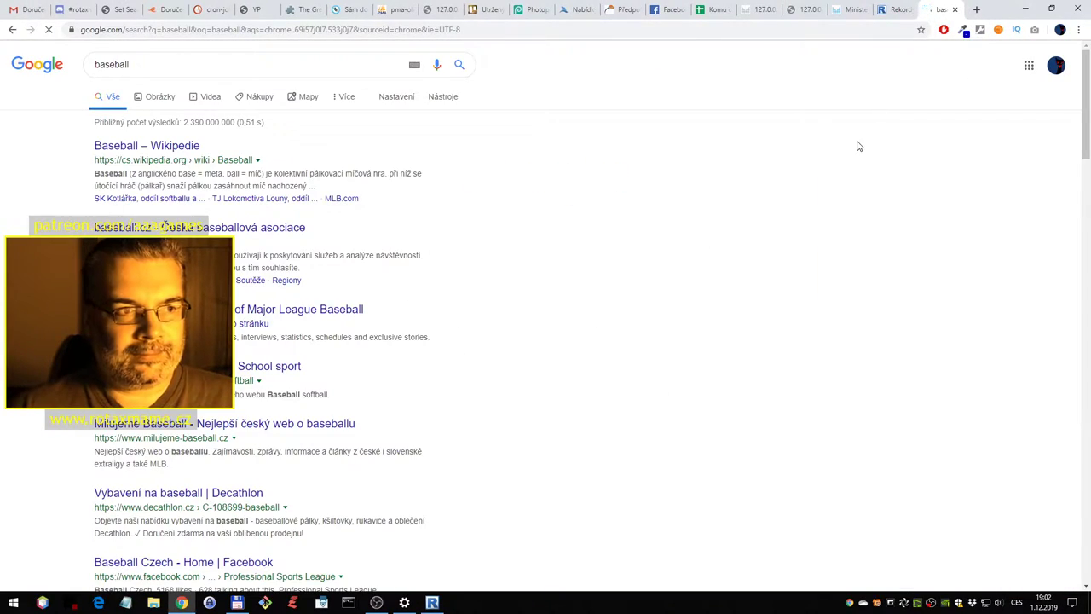
{"action": "left_click", "coordinate": [954, 9]}
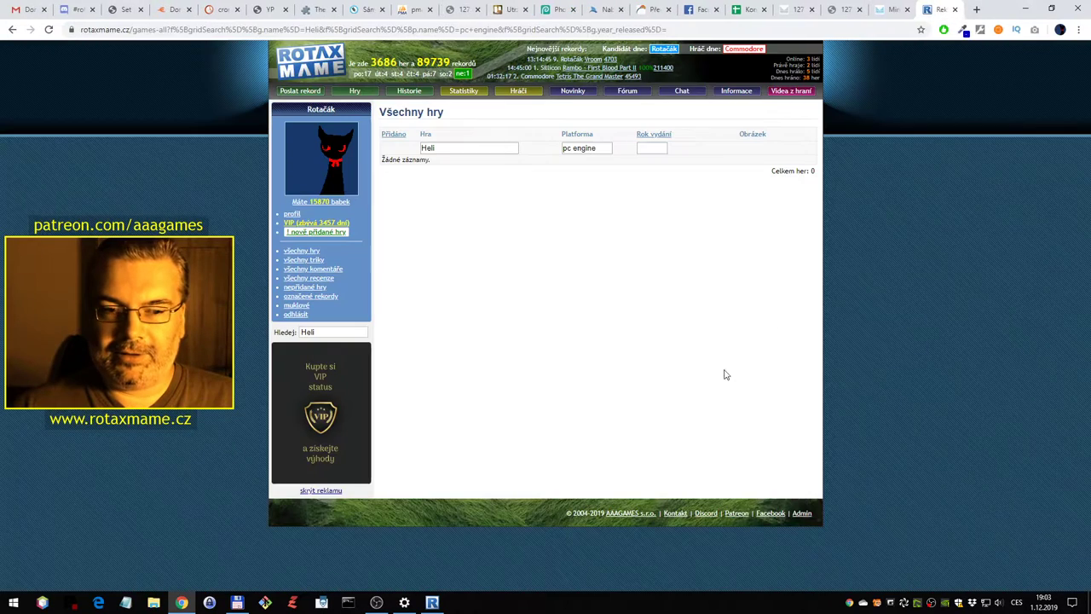
{"action": "left_click", "coordinate": [432, 602]}
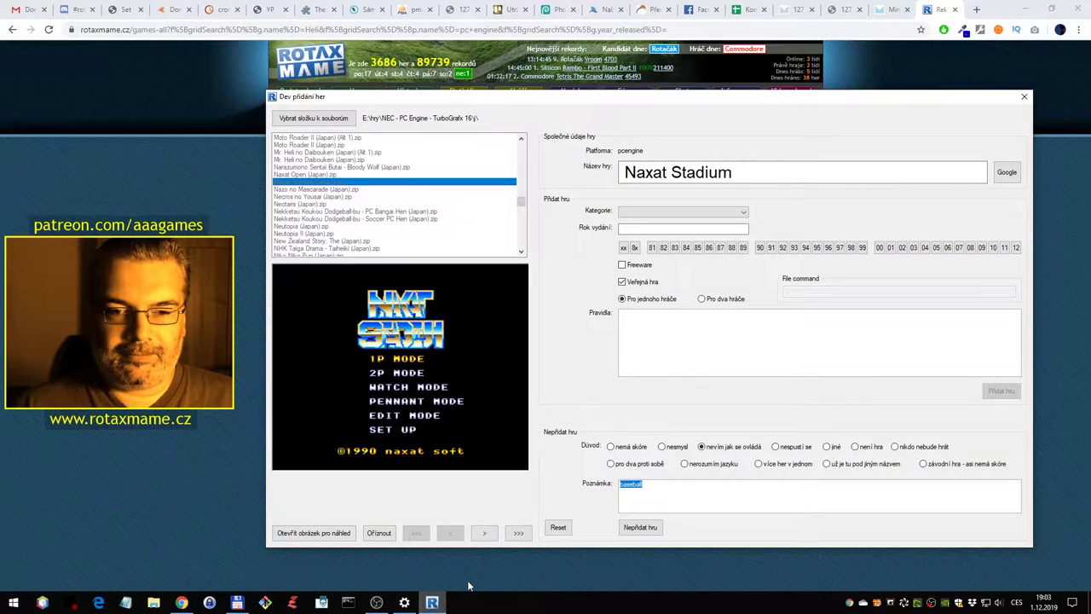
{"action": "left_click", "coordinate": [641, 527]}
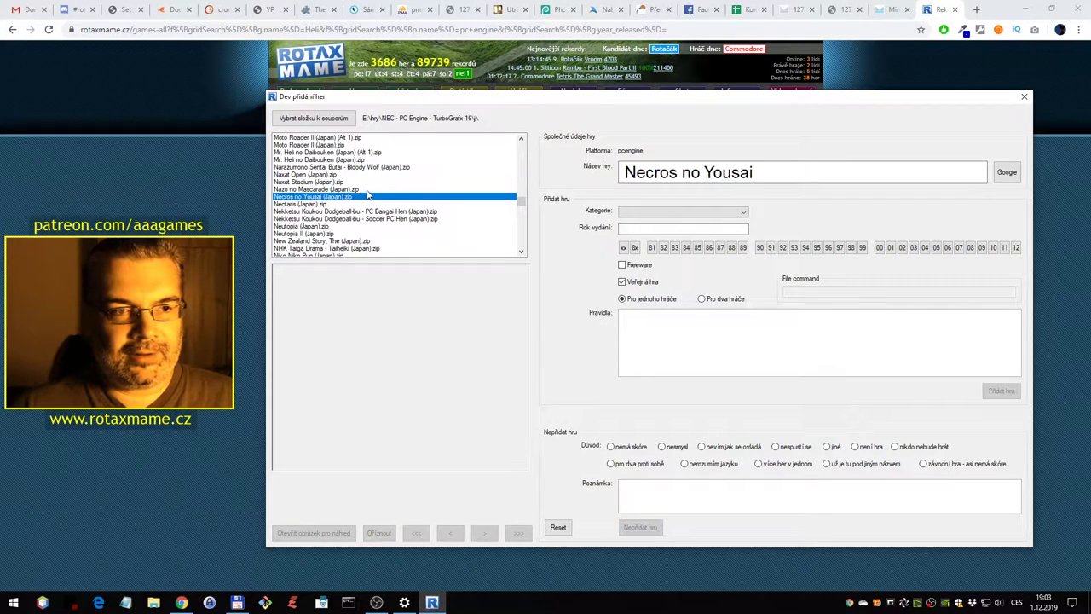
Launch Nazo no Mascarade (Japan).zip, start the game and try its いどう command
{"action": "left_click", "coordinate": [367, 190]}
{"action": "double_click", "coordinate": [366, 190]}
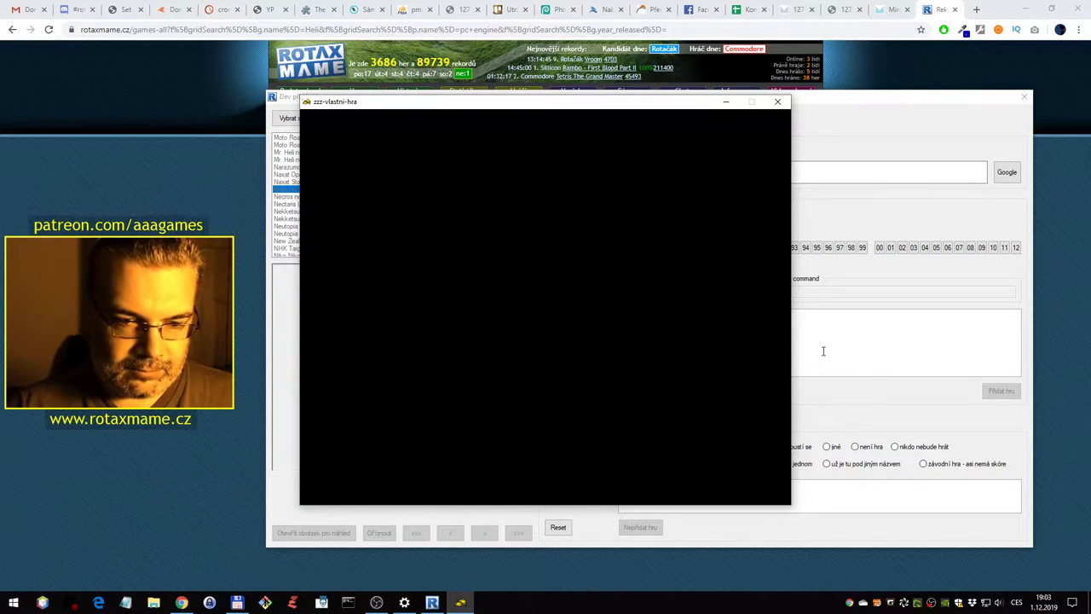
{"action": "key", "text": "1"}
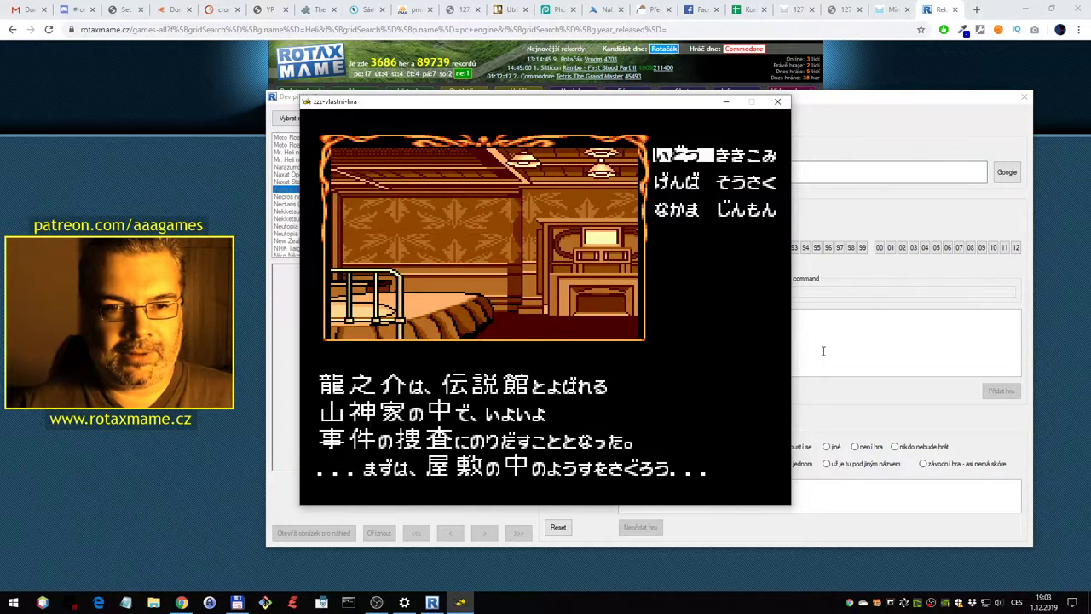
{"action": "key", "text": "ctrl"}
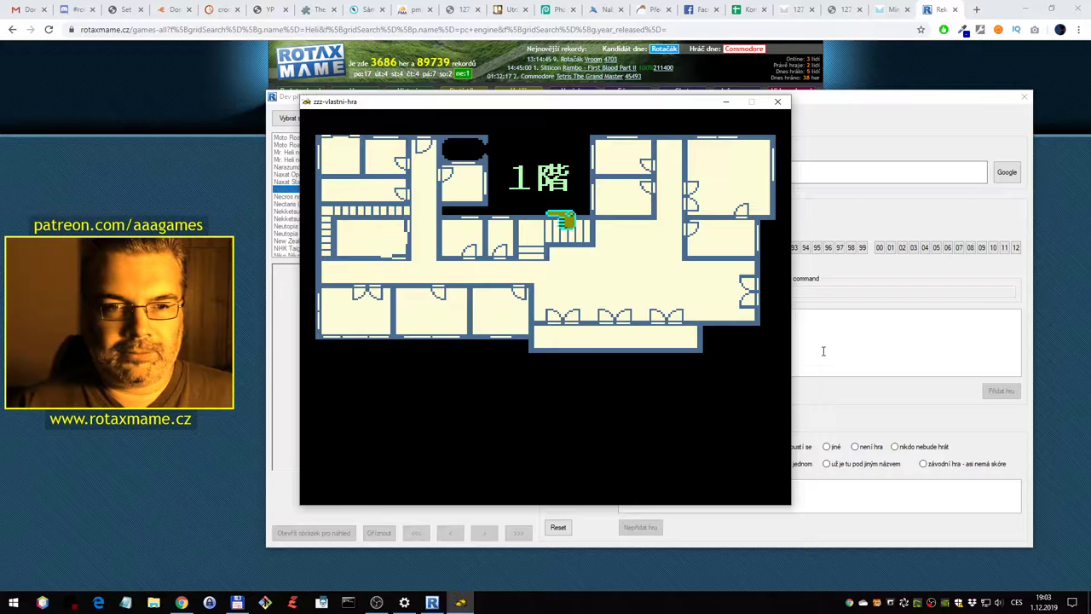
{"action": "key", "text": "Return"}
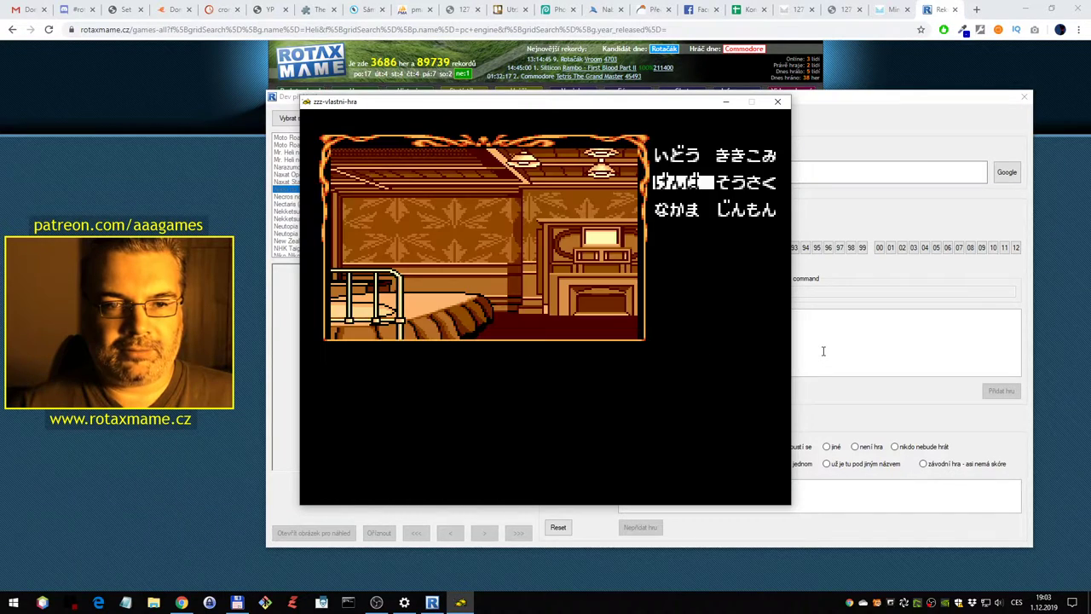
Explore the investigation commands in Nazo no Mascarade and try じんもん with the option ようぎしゃをよぶ
{"action": "key", "text": "Down"}
{"action": "key", "text": "Right"}
{"action": "key", "text": "Down"}
{"action": "key", "text": "Left"}
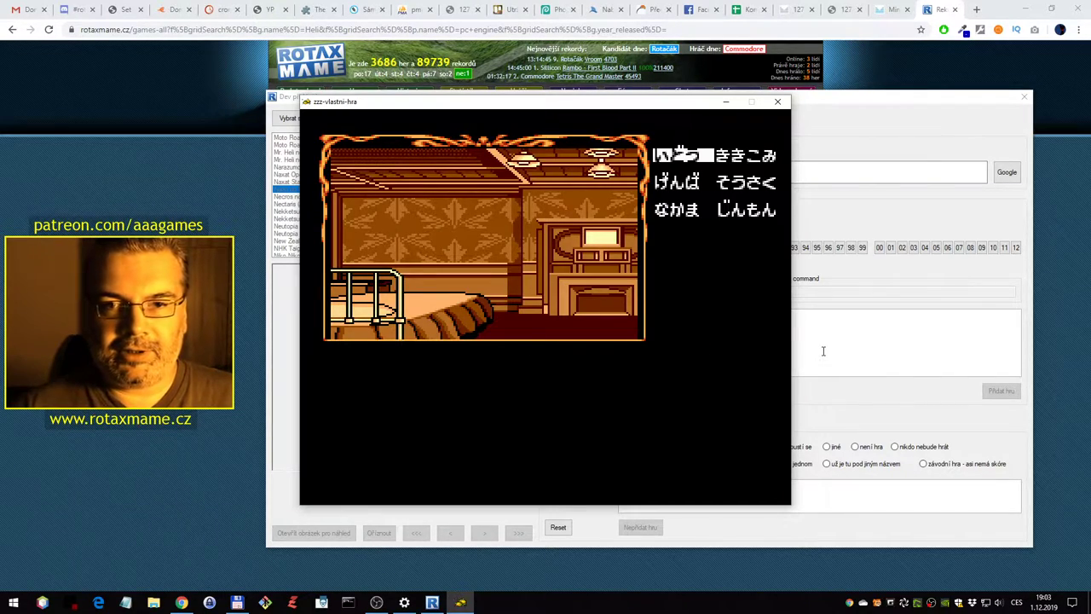
{"action": "key", "text": "Up"}
{"action": "key", "text": "Right"}
{"action": "key", "text": "Left"}
{"action": "key", "text": "Right"}
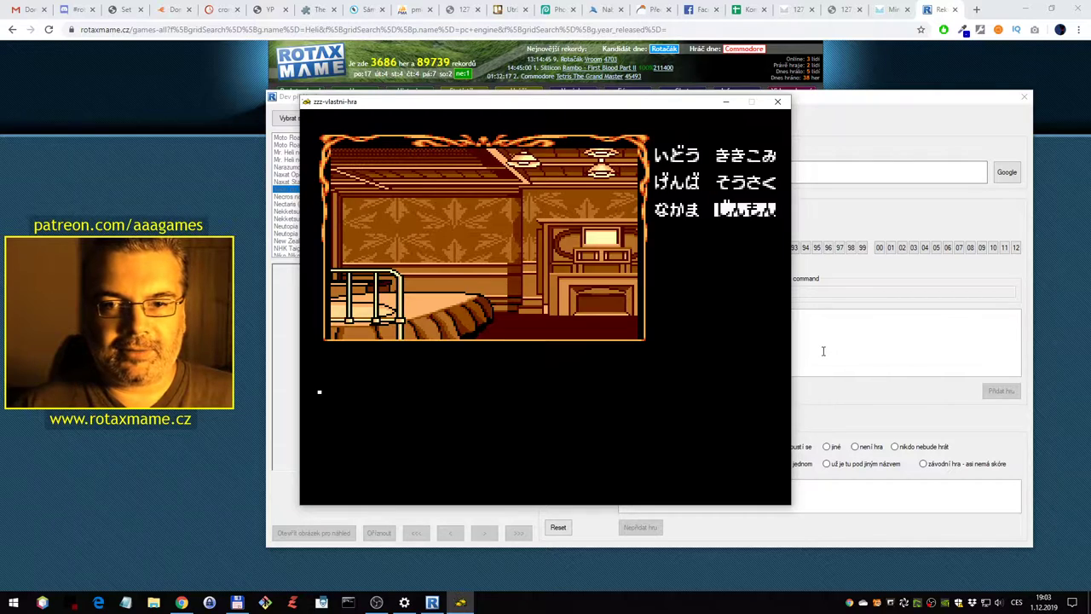
{"action": "key", "text": "Return"}
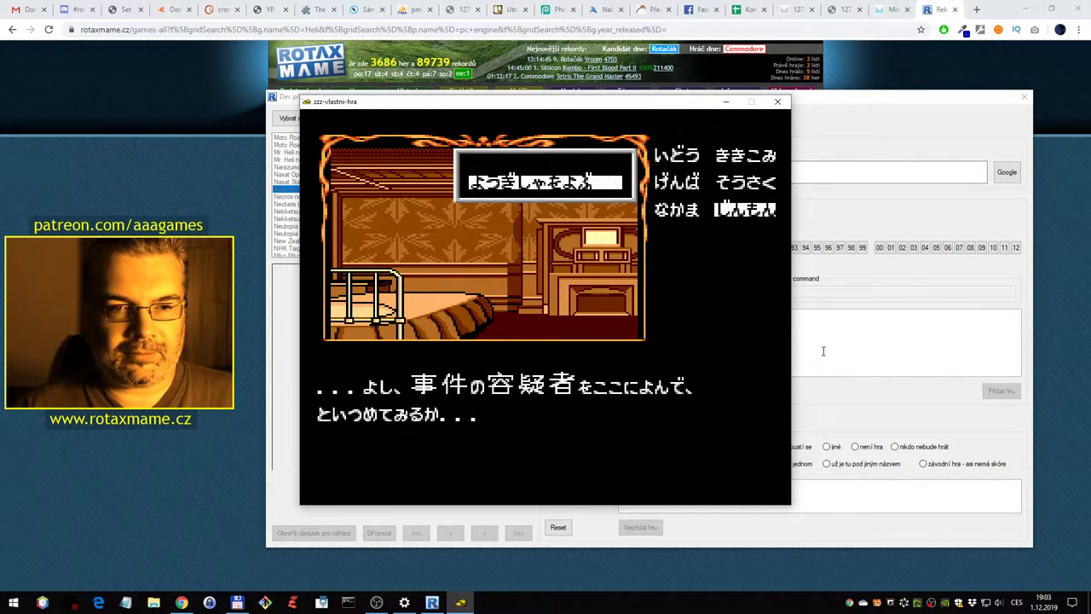
{"action": "key", "text": "Return"}
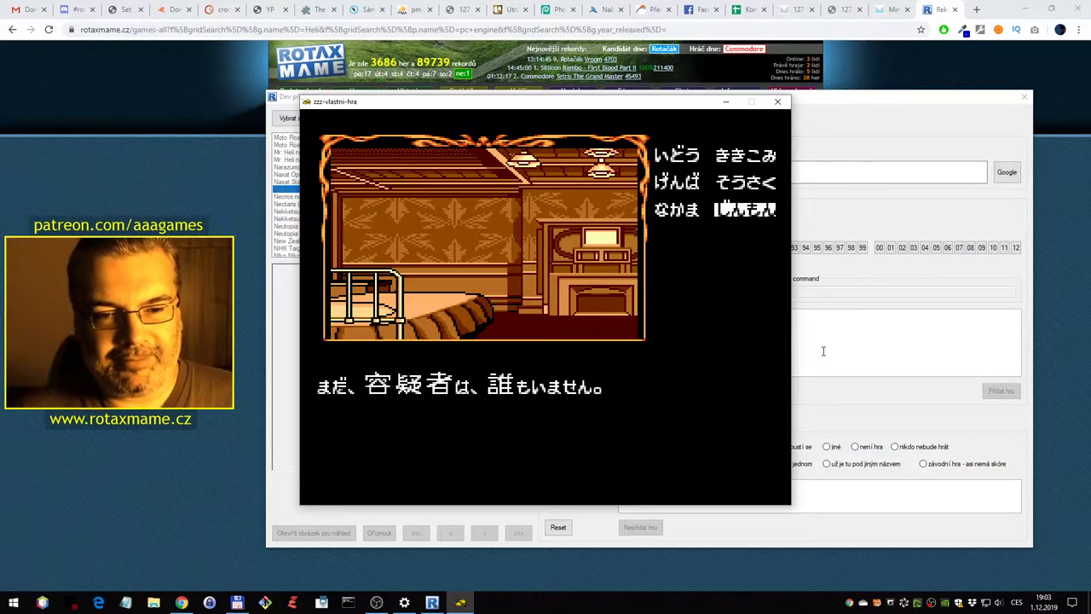
Quit Nazo no Mascarade and record it as not added with the reason "nerozumím jazyku"
{"action": "key", "text": "Escape"}
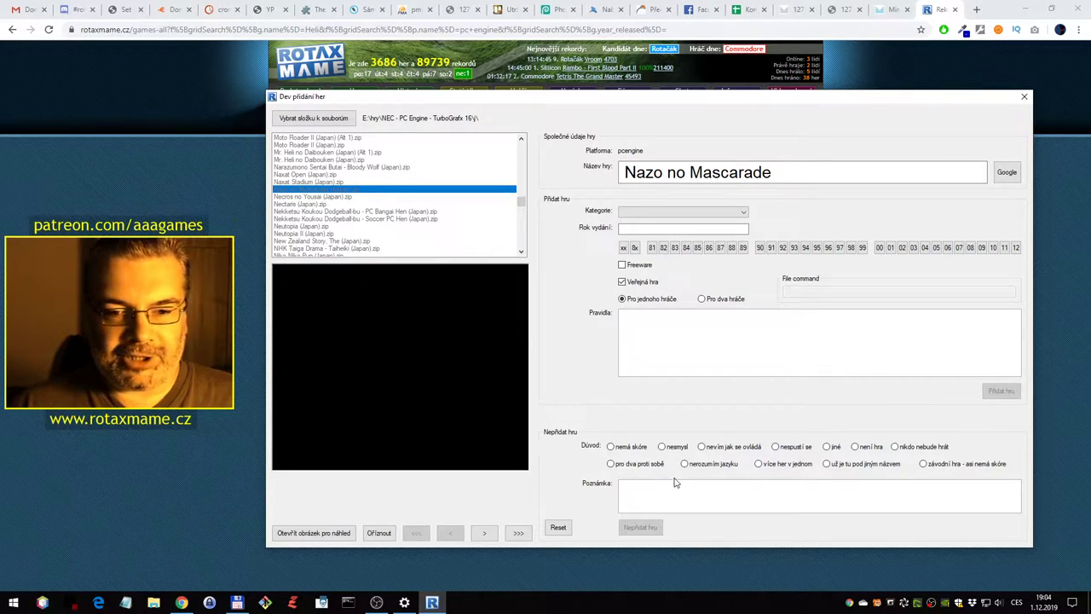
{"action": "left_click", "coordinate": [640, 526]}
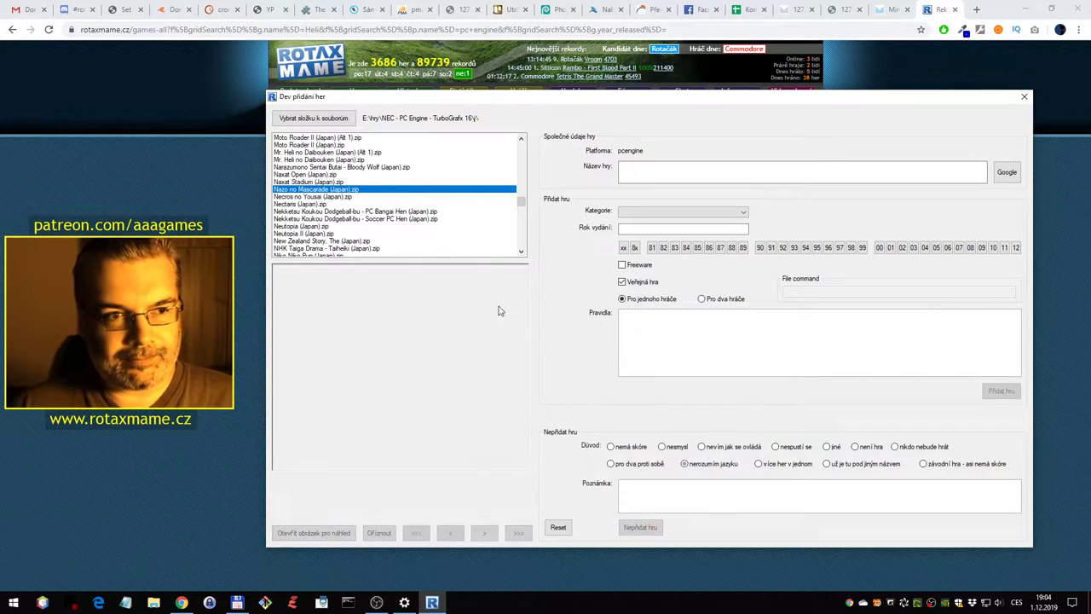
Launch Necros no Yousai (Japan).zip and try the はなす command while walking among the tavern tables
{"action": "double_click", "coordinate": [368, 197]}
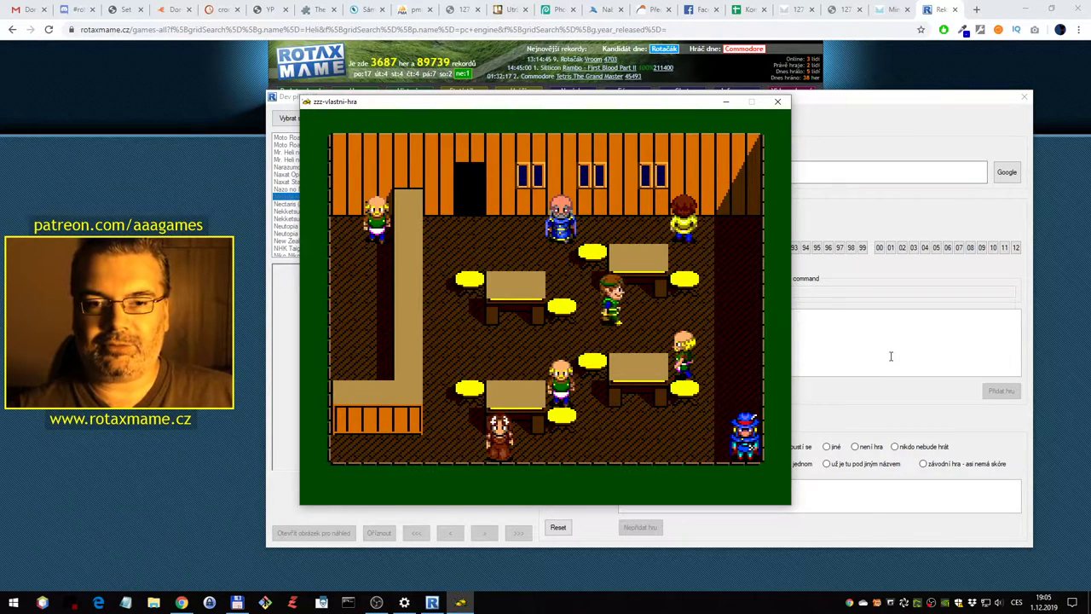
{"action": "key", "text": "Right"}
{"action": "key", "text": "Left"}
{"action": "key", "text": "Down"}
{"action": "key", "text": "ctrl"}
{"action": "key", "text": "Return"}
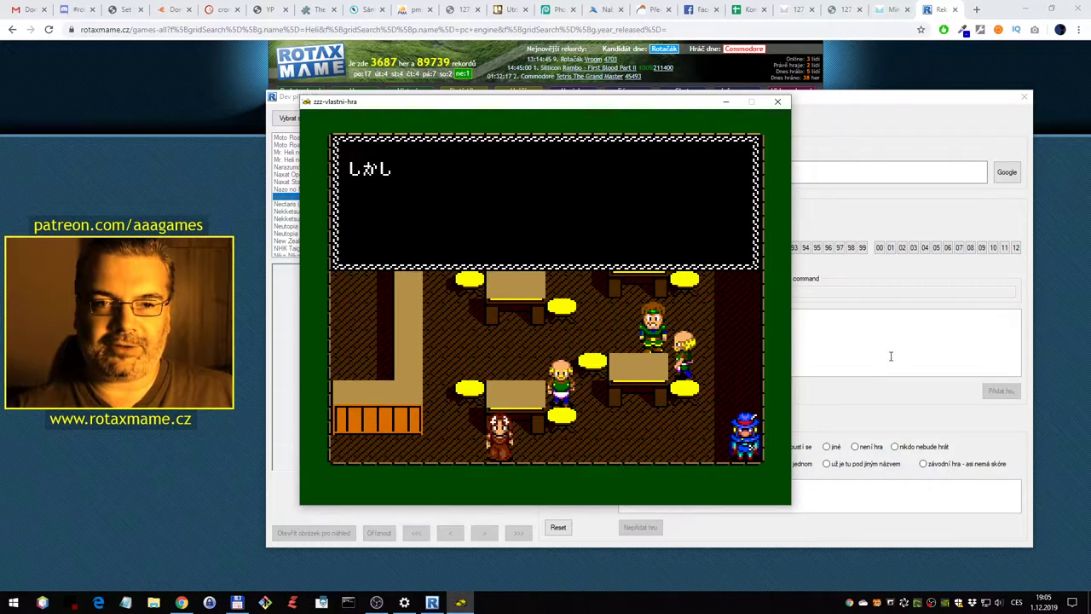
{"action": "key", "text": "Return"}
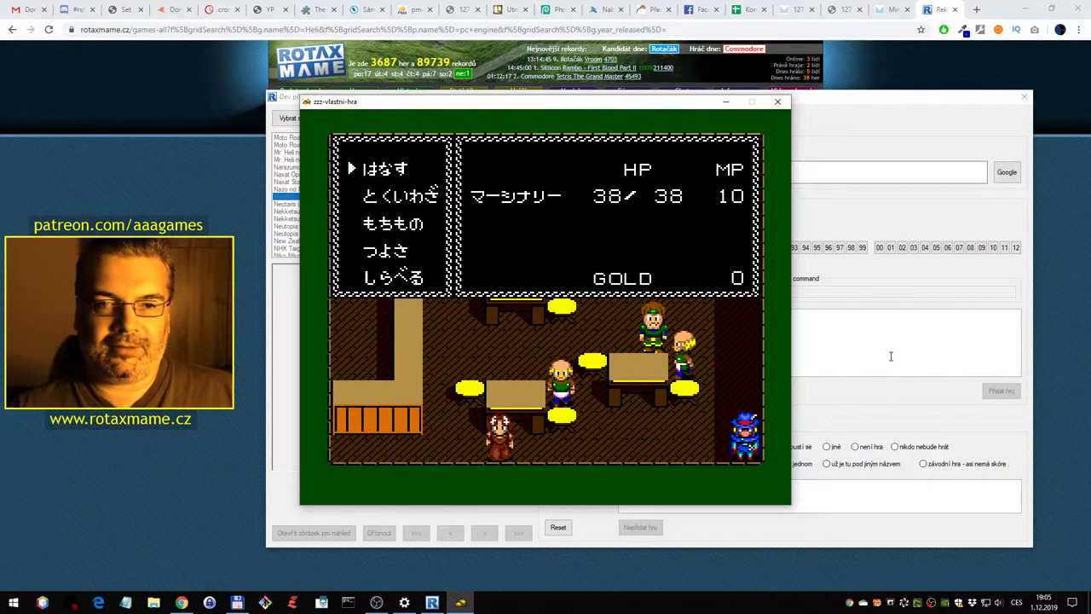
{"action": "key", "text": "Return"}
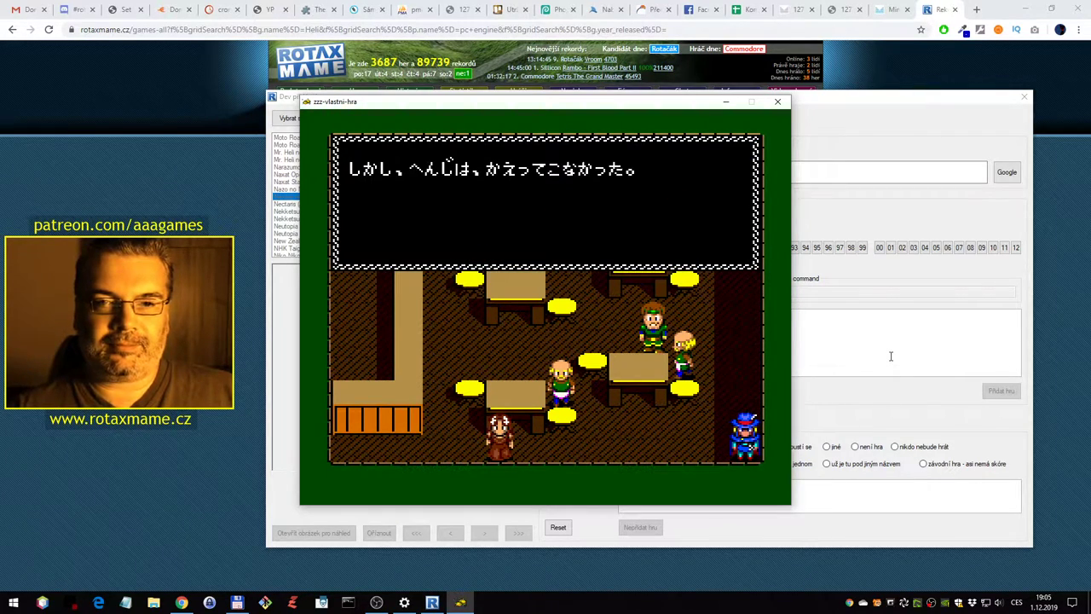
{"action": "key", "text": "Return"}
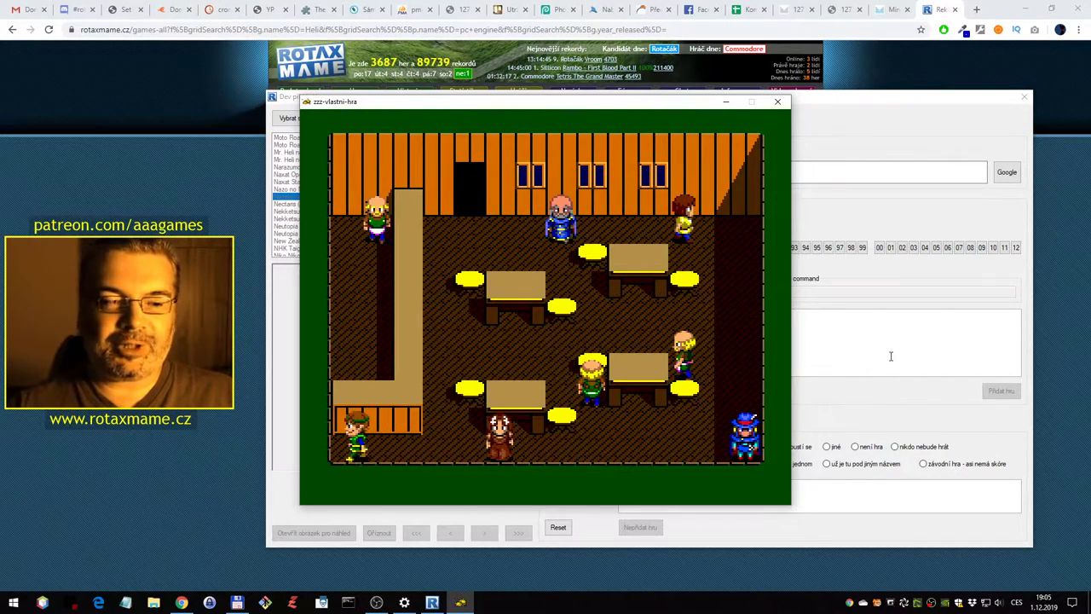
Walk the character up to the tavern counter and talk to the barkeeper
{"action": "key", "text": "Up"}
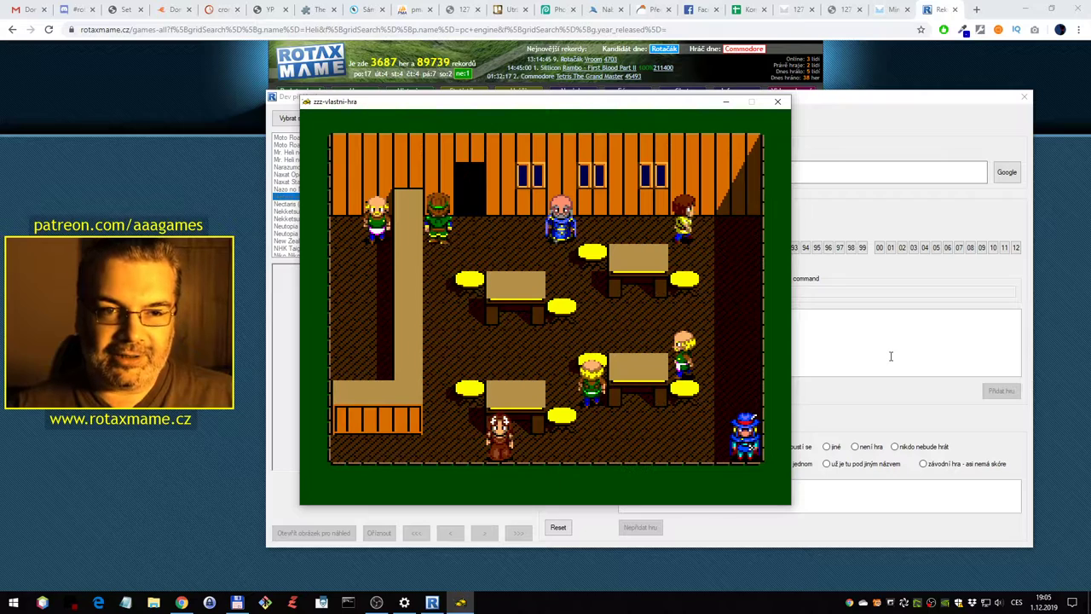
{"action": "key", "text": "Right"}
{"action": "key", "text": "Left"}
{"action": "key", "text": "space"}
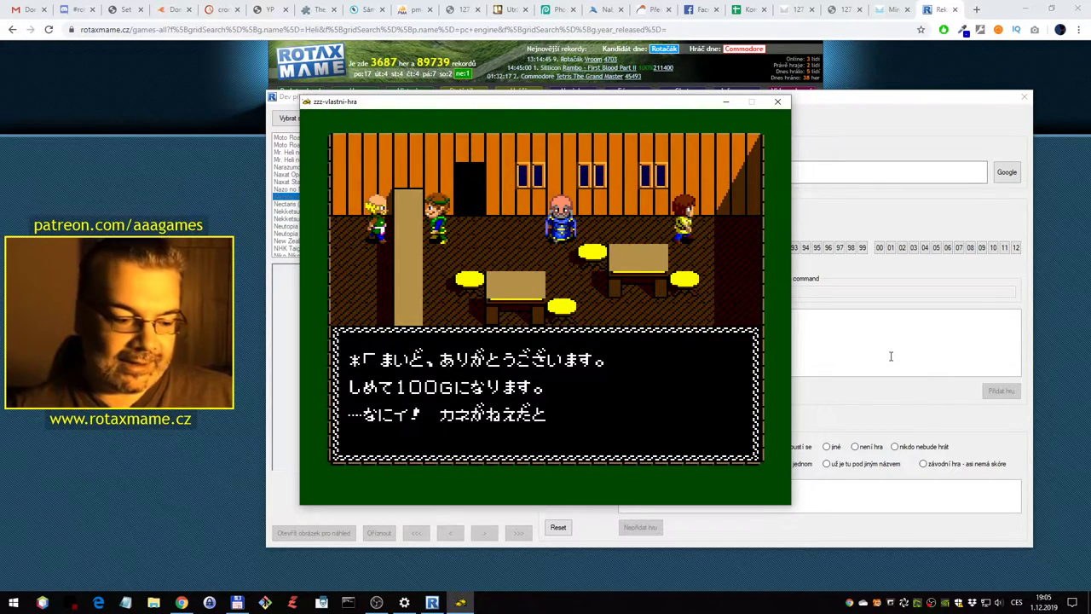
{"action": "key", "text": "ctrl"}
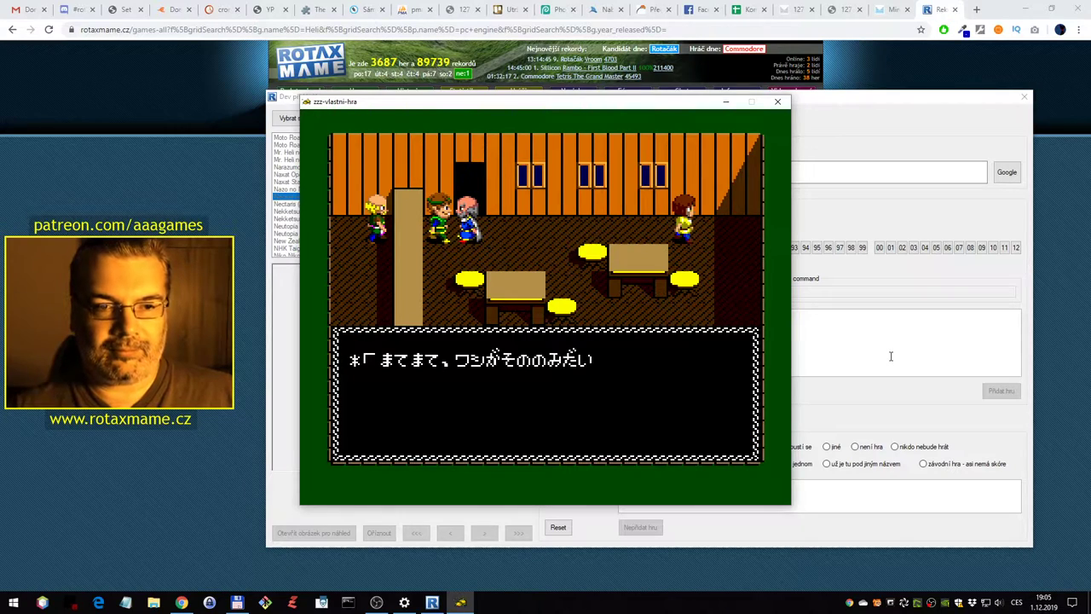
Quit Necros no Yousai and record it as not added with the reason "nerozumím jazyku"
{"action": "key", "text": "Escape"}
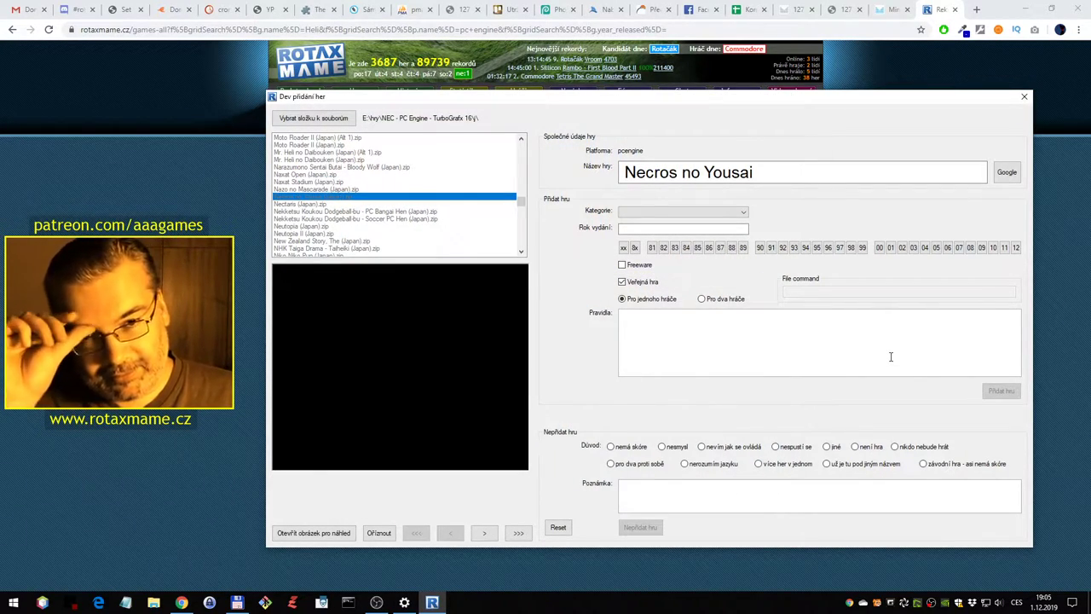
{"action": "left_click", "coordinate": [720, 465]}
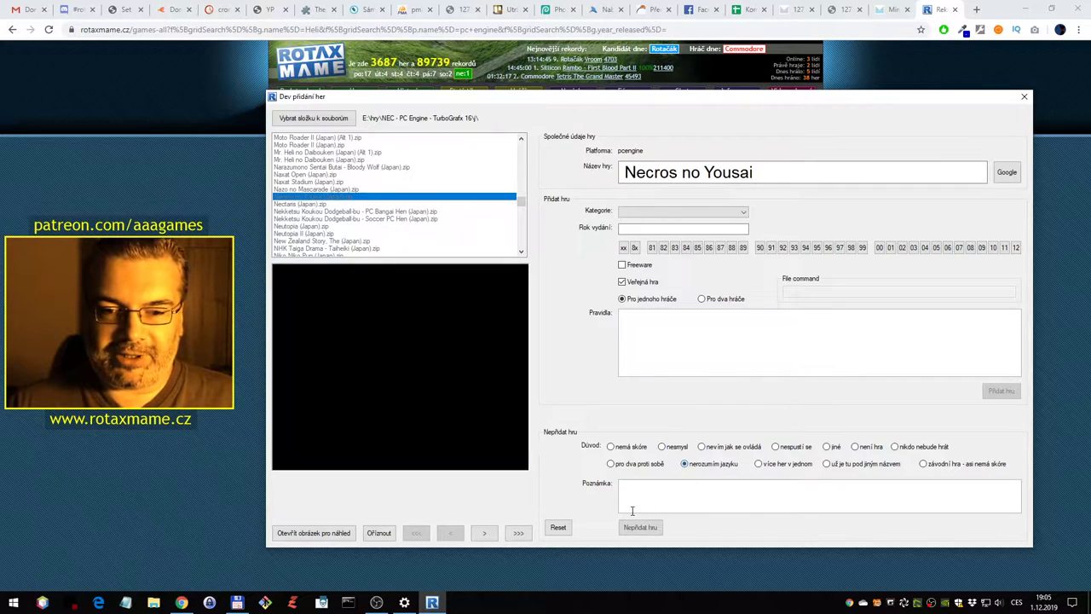
{"action": "left_click", "coordinate": [640, 527]}
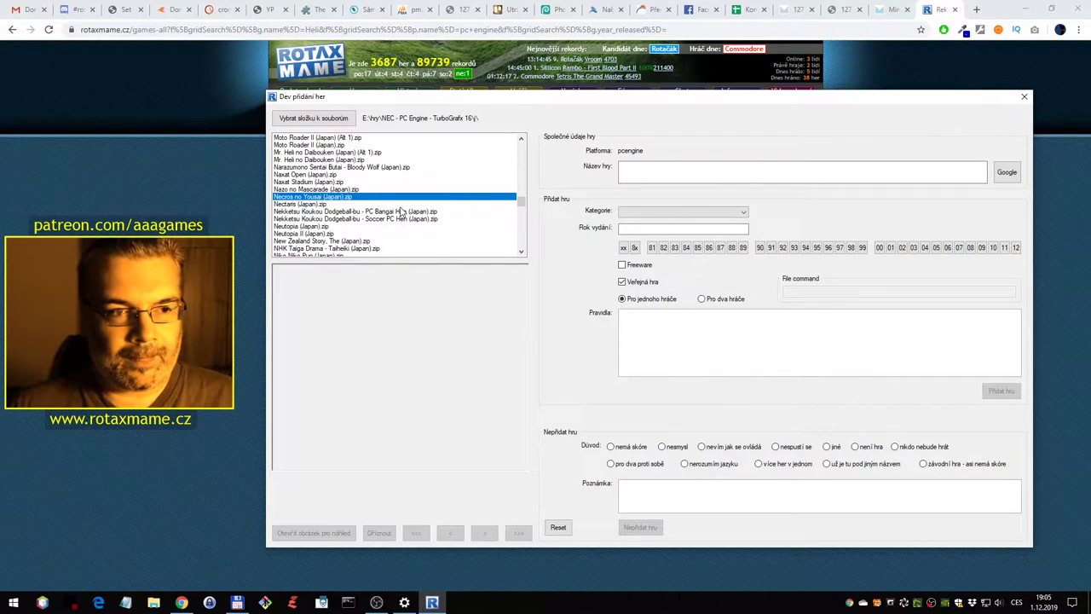
Launch Nectaris (Japan).zip, choose START and skip the intro to reach the REVOLT map
{"action": "double_click", "coordinate": [400, 205]}
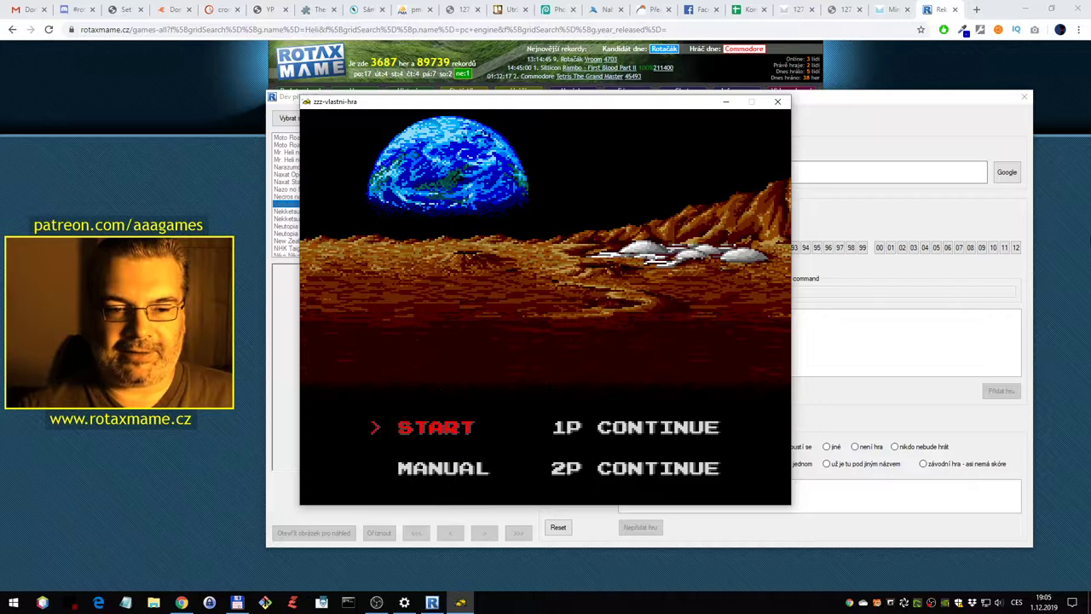
{"action": "key", "text": "Right"}
{"action": "key", "text": "Down"}
{"action": "key", "text": "Up"}
{"action": "key", "text": "Left"}
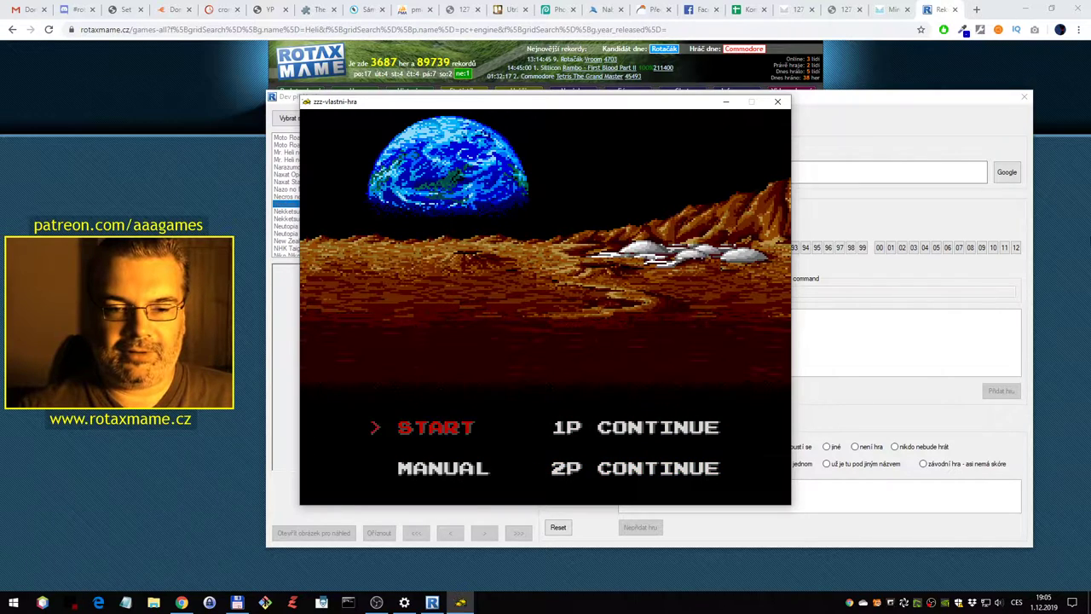
{"action": "key", "text": "Return"}
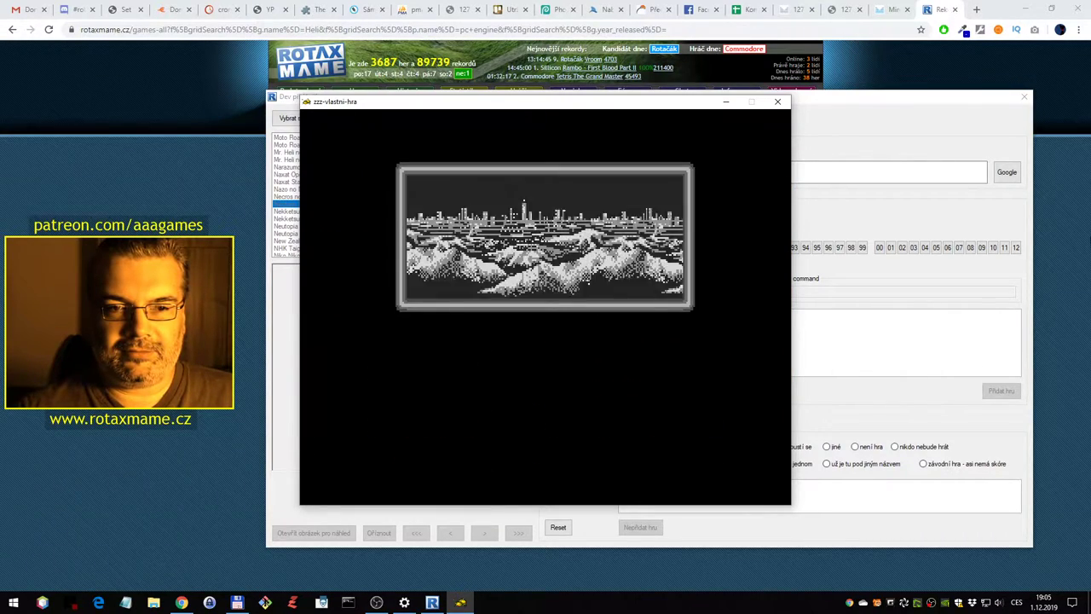
{"action": "key", "text": "Return"}
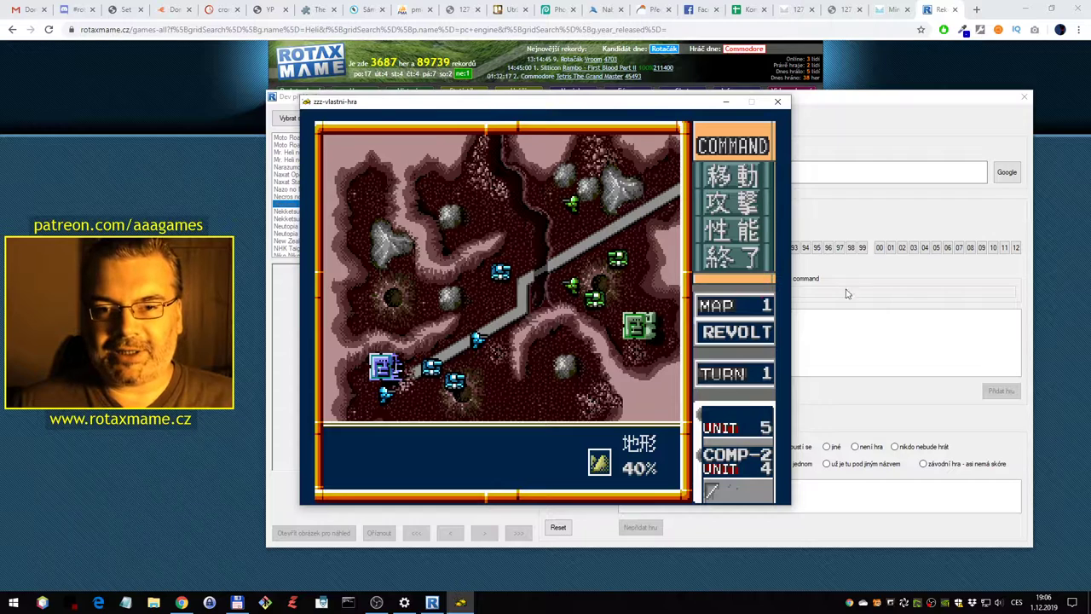
Quit Nectaris and reset its game entry form
{"action": "left_click", "coordinate": [777, 102]}
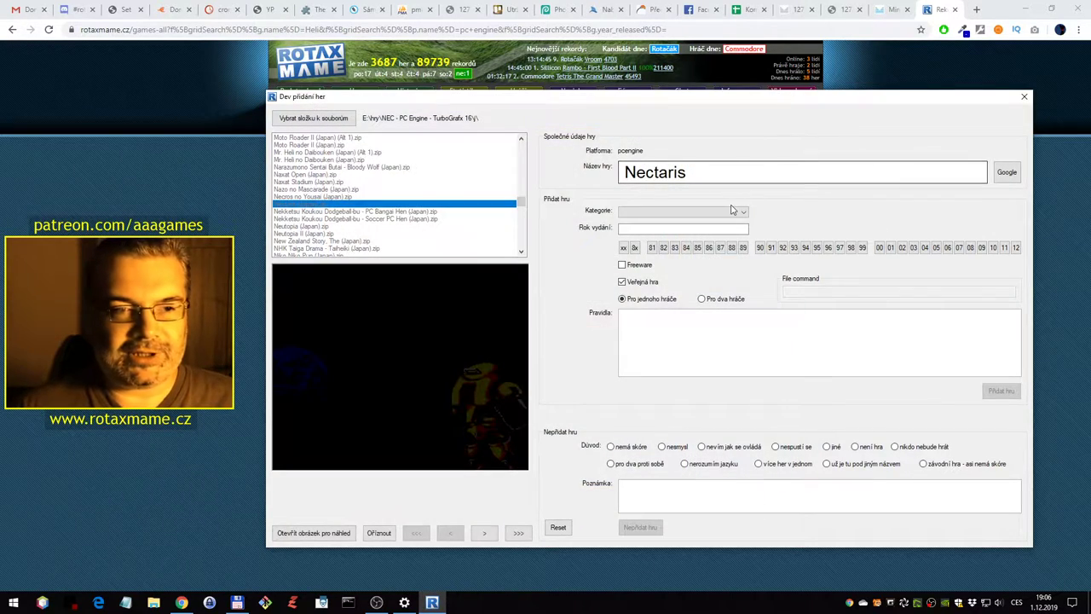
{"action": "left_click", "coordinate": [558, 527]}
Launch Nekketsu Koukou Dodgeball-bu - PC Bangai Hen (Japan).zip and start a dodgeball match
{"action": "left_click", "coordinate": [455, 211]}
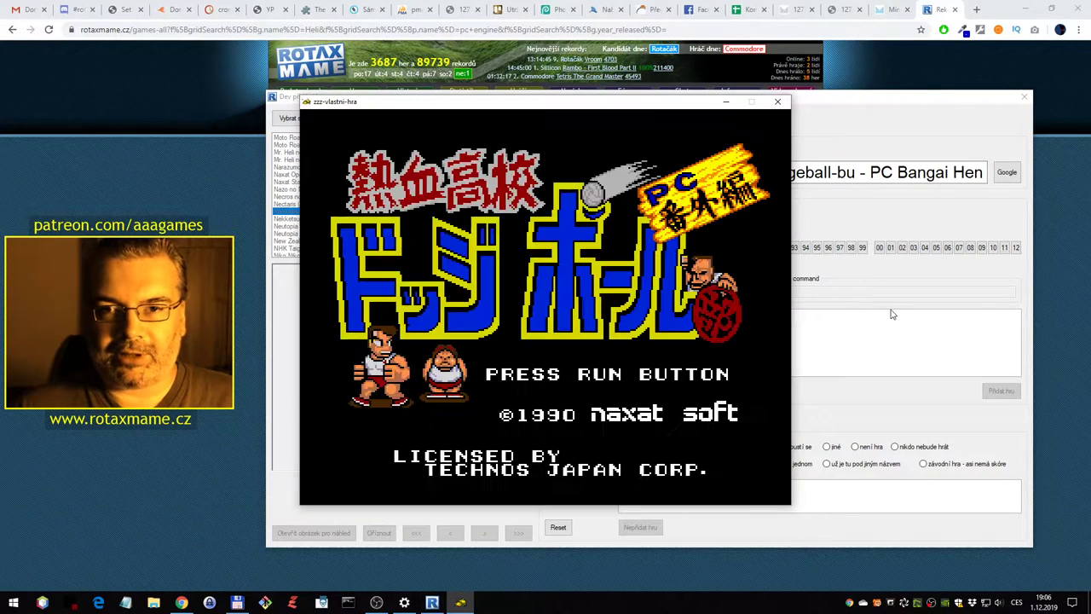
{"action": "key", "text": "Return"}
{"action": "key", "text": "Return"}
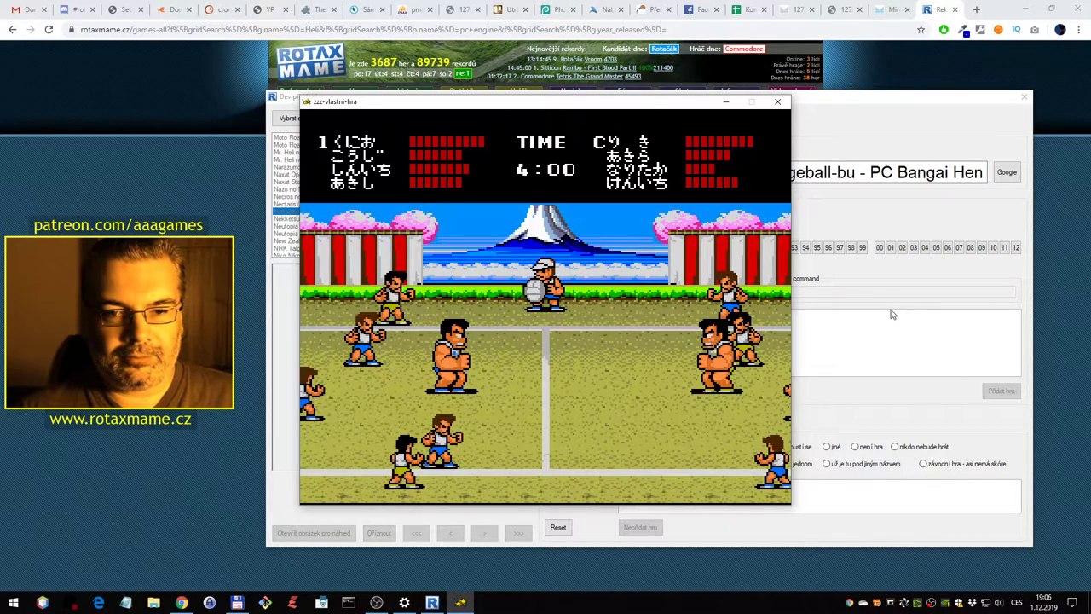
Play the dodgeball match, moving the players and throwing the ball to check whether the game keeps a score
{"action": "key", "text": "Left"}
{"action": "key", "text": "Right"}
{"action": "key", "text": "Up"}
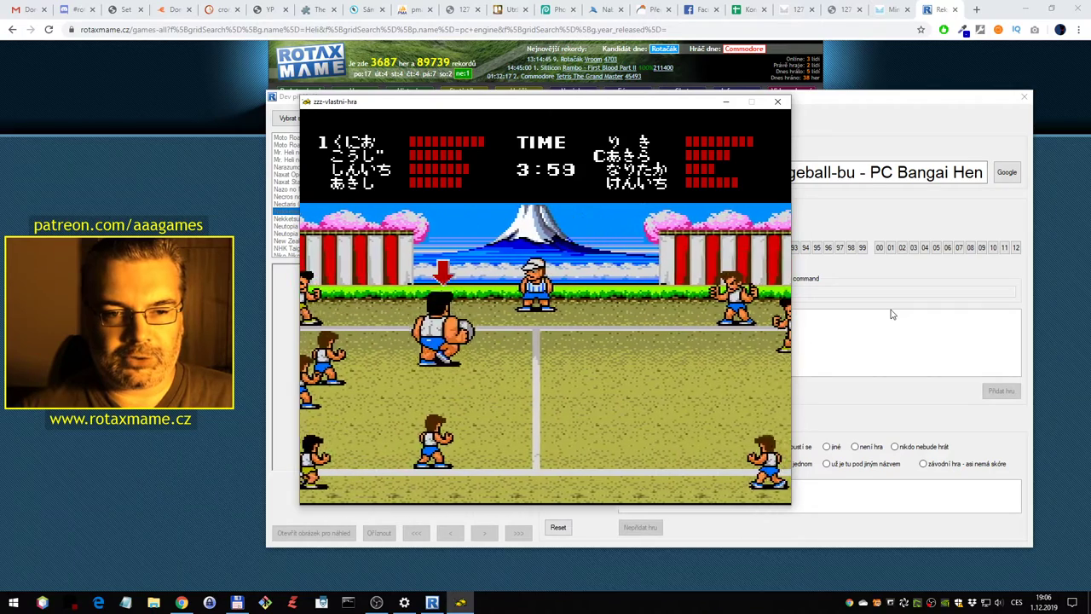
{"action": "key", "text": "Right"}
{"action": "key", "text": "Left"}
{"action": "key", "text": "ctrl"}
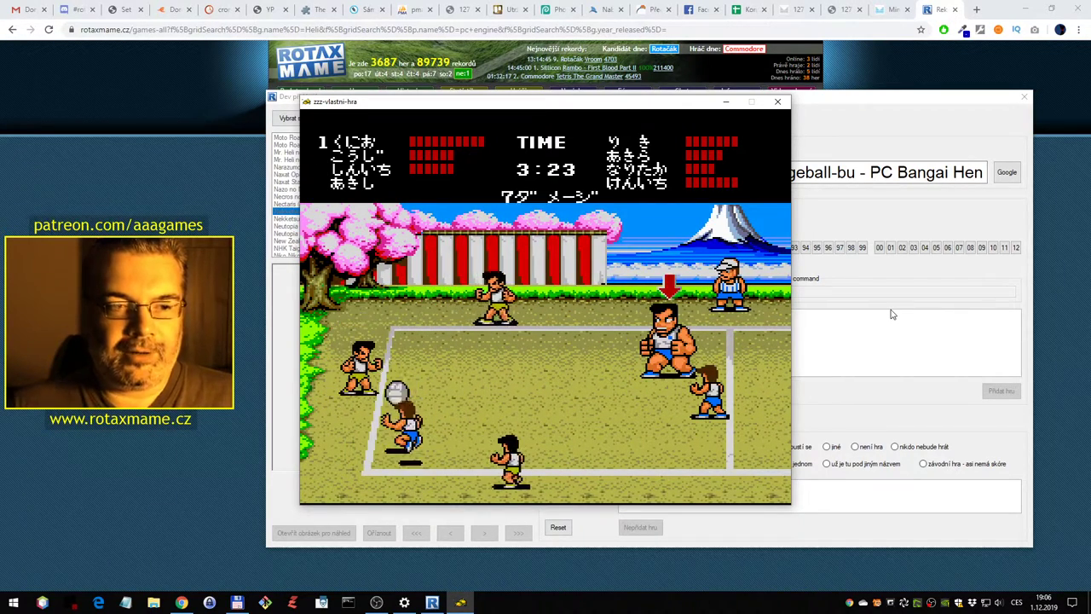
Quit the dodgeball game, pick a match screenshot and record it as not added with the reason "nemá skóre"
{"action": "key", "text": "Escape"}
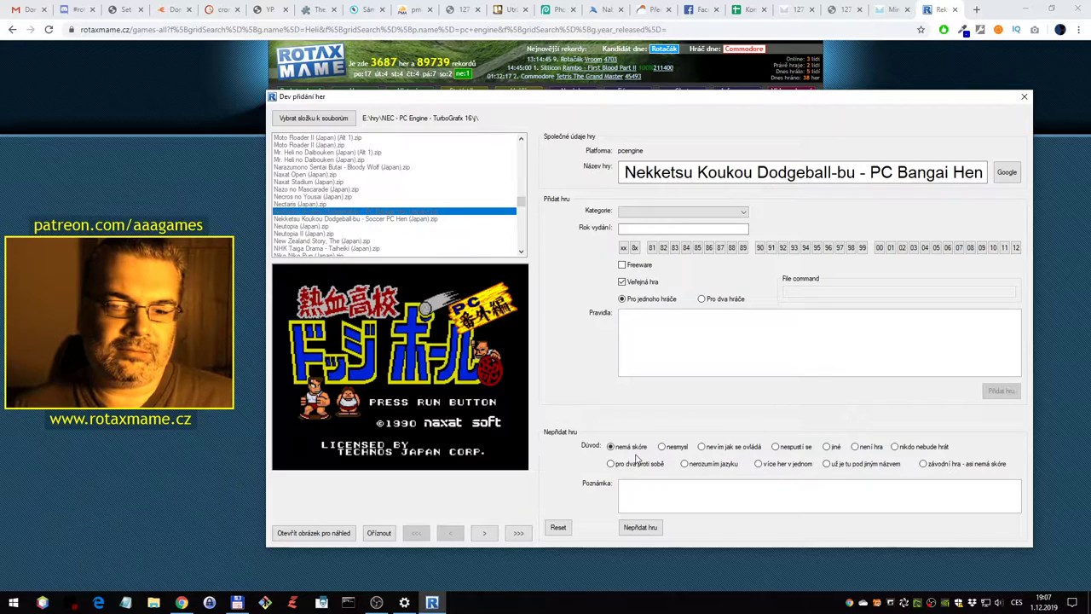
{"action": "left_click", "coordinate": [518, 533]}
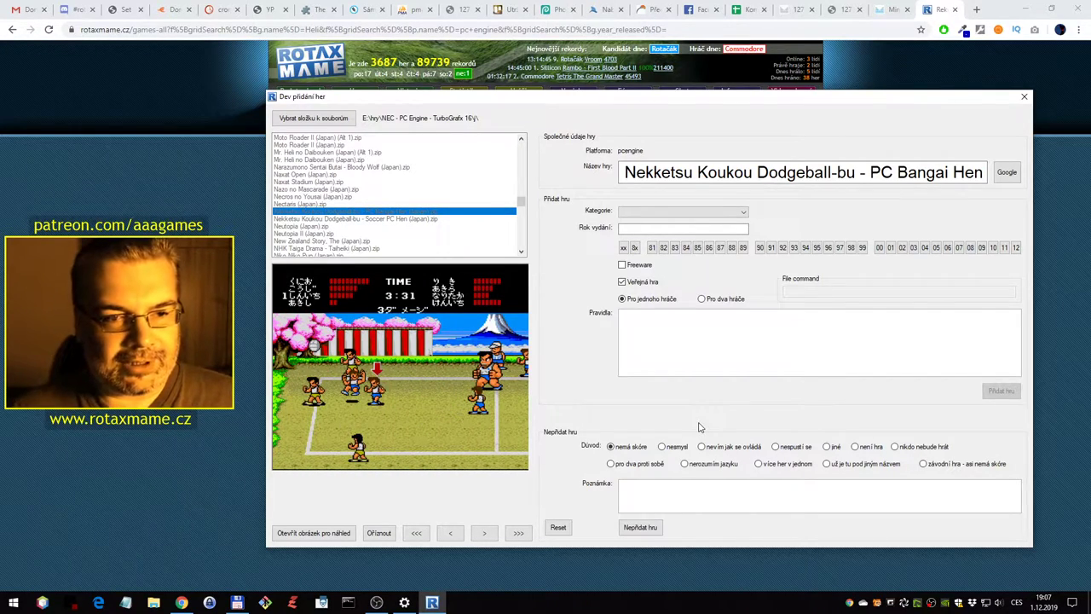
{"action": "left_click", "coordinate": [650, 526]}
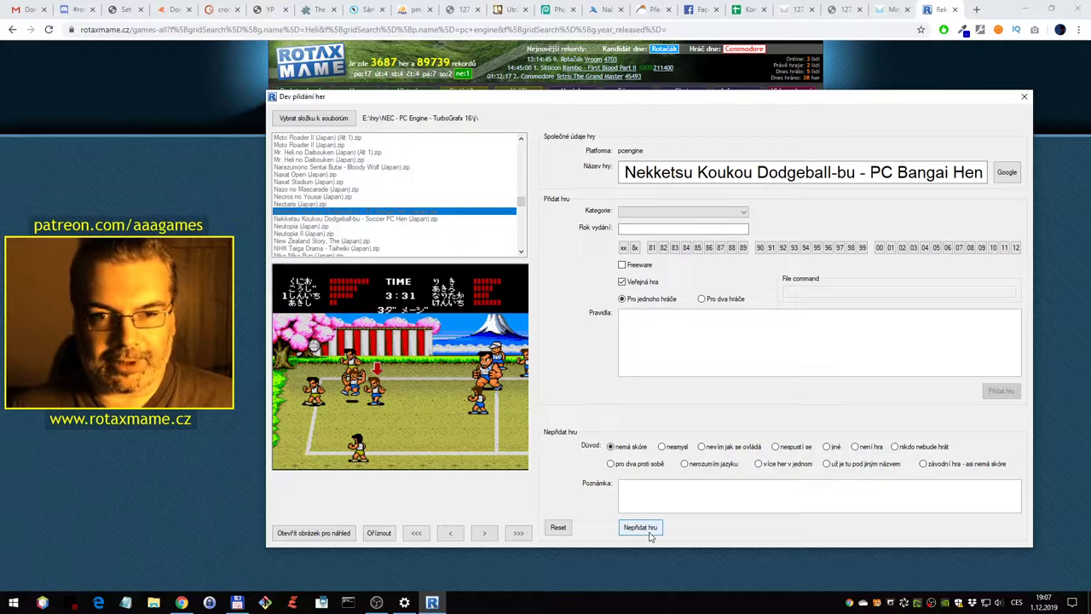
Launch Nekketsu Koukou Dodgeball-bu - Soccer PC Hen (Japan).zip, skip the intro screens and start the first soccer match
{"action": "left_click", "coordinate": [422, 220]}
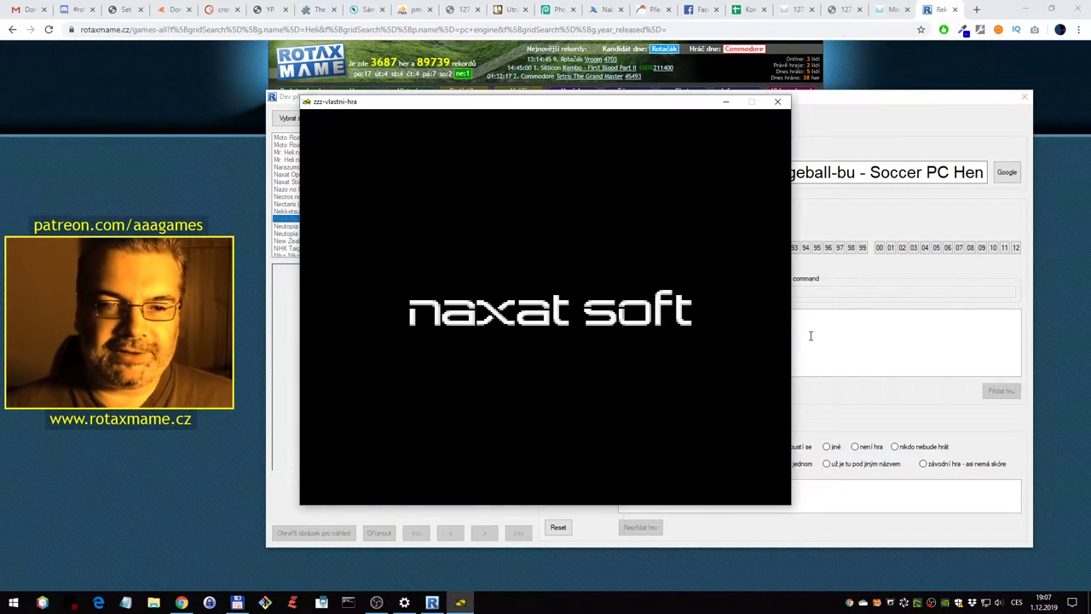
{"action": "key", "text": "1"}
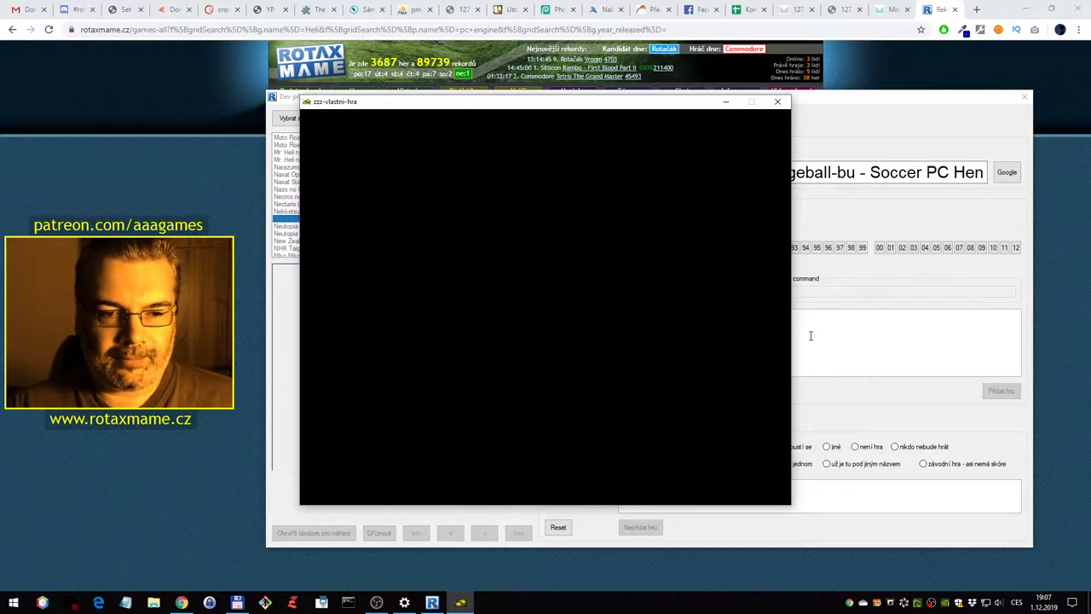
{"action": "key", "text": "1"}
{"action": "key", "text": "1"}
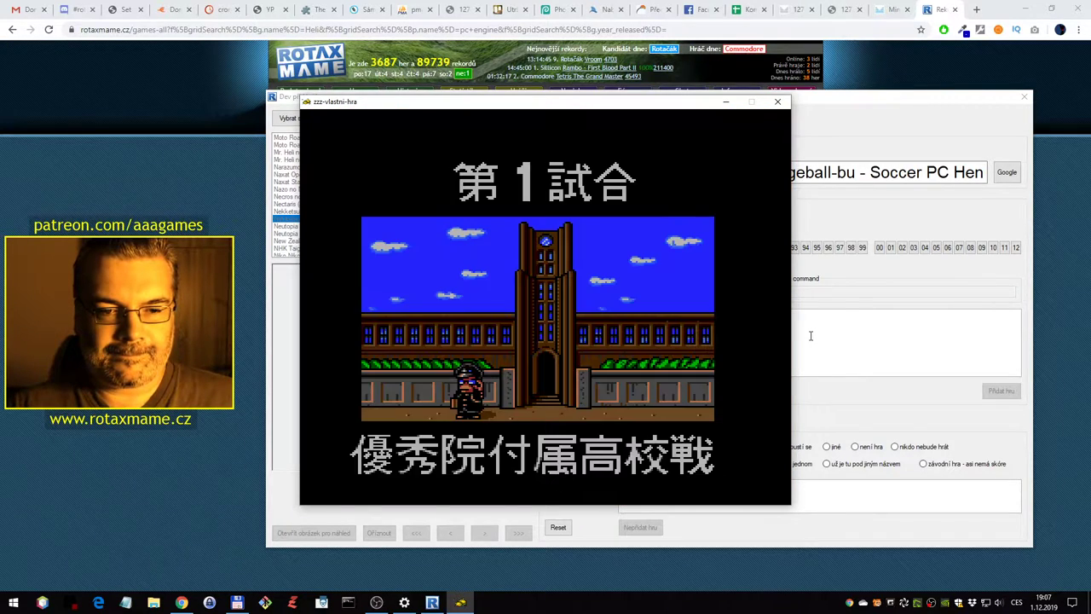
{"action": "key", "text": "1"}
{"action": "key", "text": "1"}
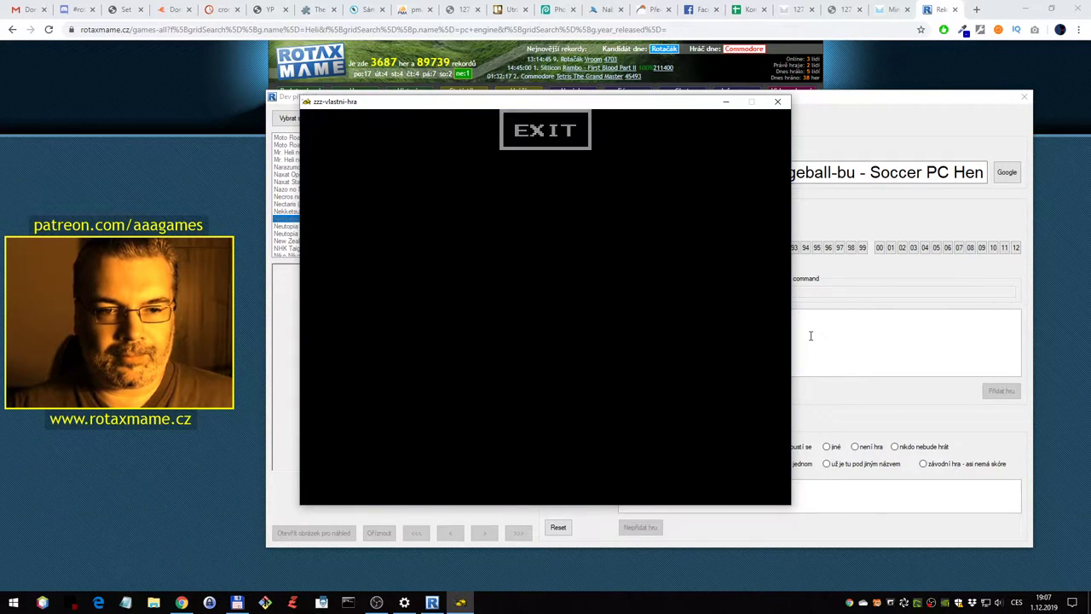
{"action": "key", "text": "1"}
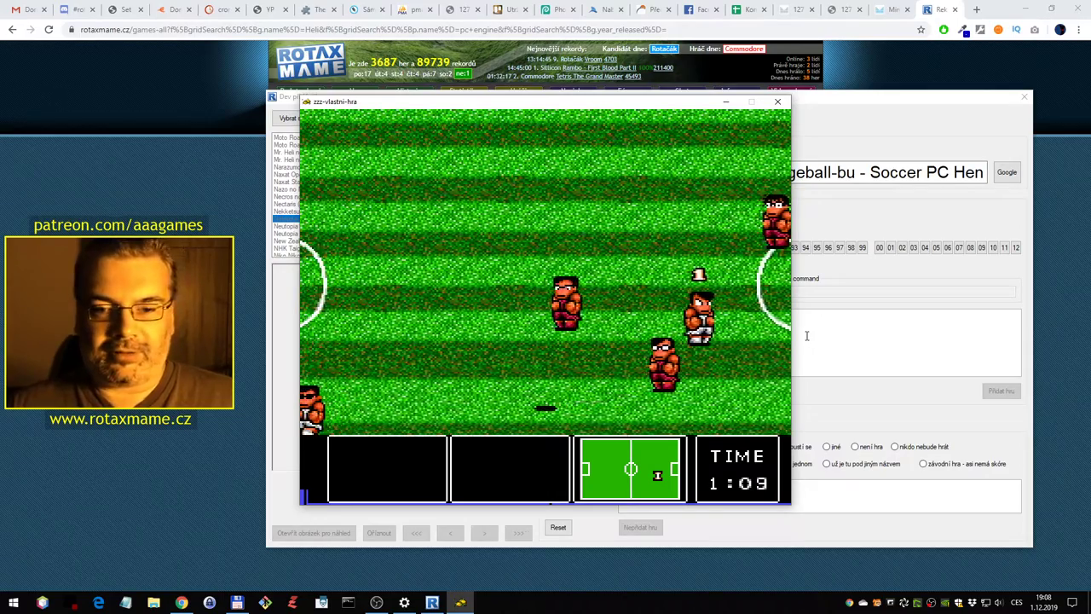
Quit the soccer game, pick the last match screenshot and record it as not added with the reason "nemá skóre"
{"action": "left_click", "coordinate": [779, 103]}
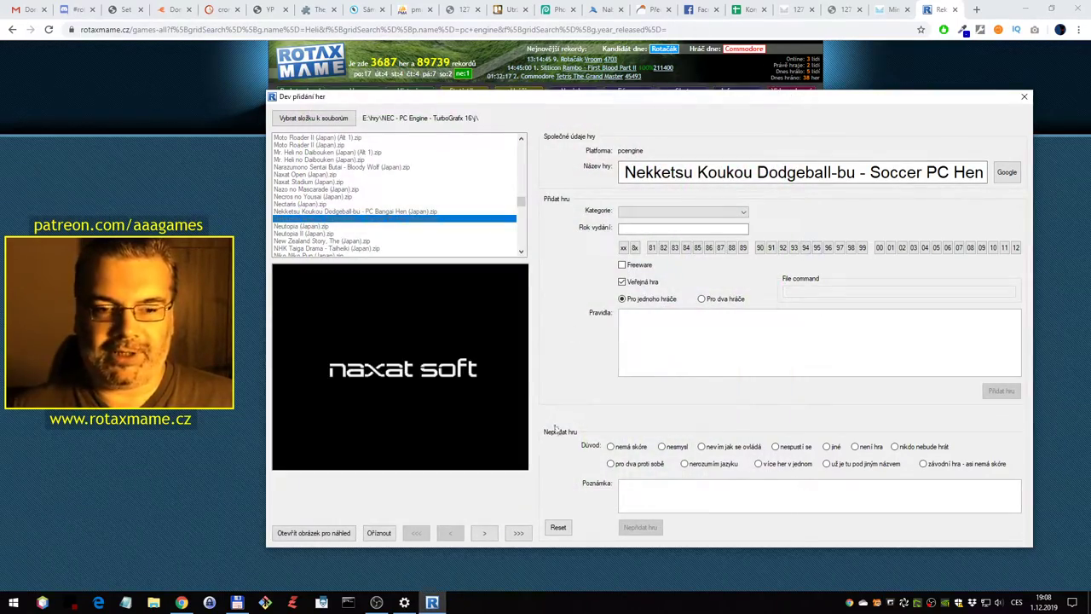
{"action": "left_click", "coordinate": [521, 536]}
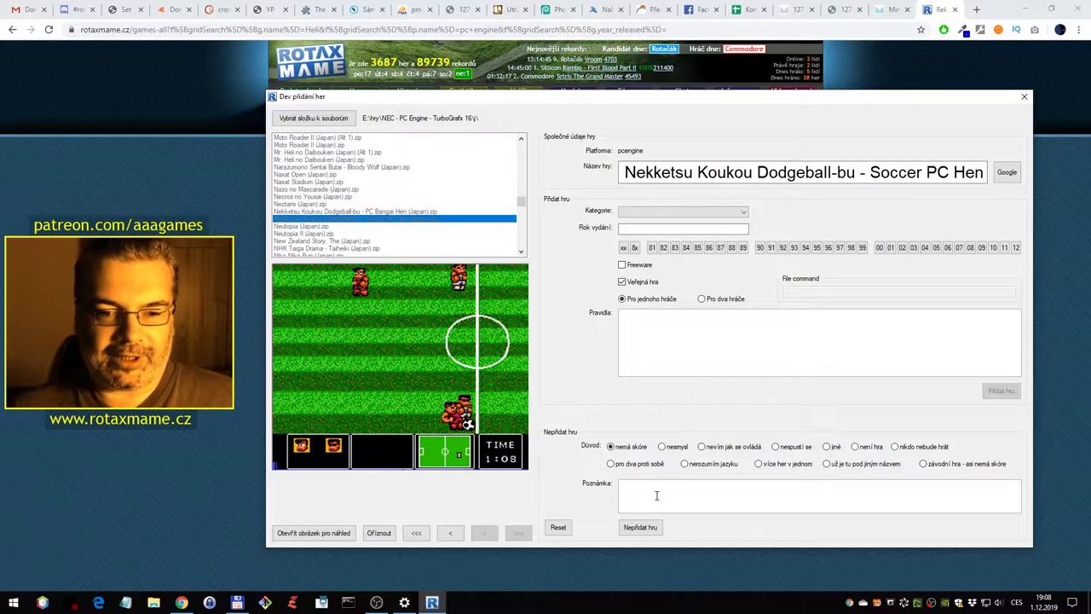
{"action": "left_click", "coordinate": [642, 526]}
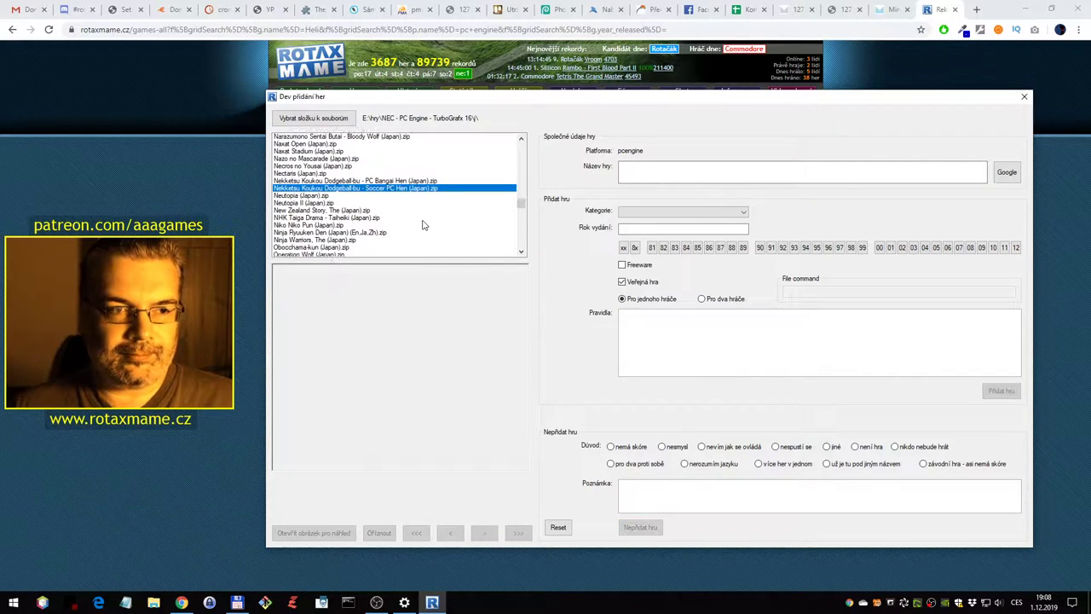
Launch Neutopia (Japan).zip, choose START and advance through the opening dialogue
{"action": "scroll", "coordinate": [424, 225], "scroll_direction": "down", "scroll_amount": 2}
{"action": "left_click", "coordinate": [362, 168]}
{"action": "double_click", "coordinate": [355, 160]}
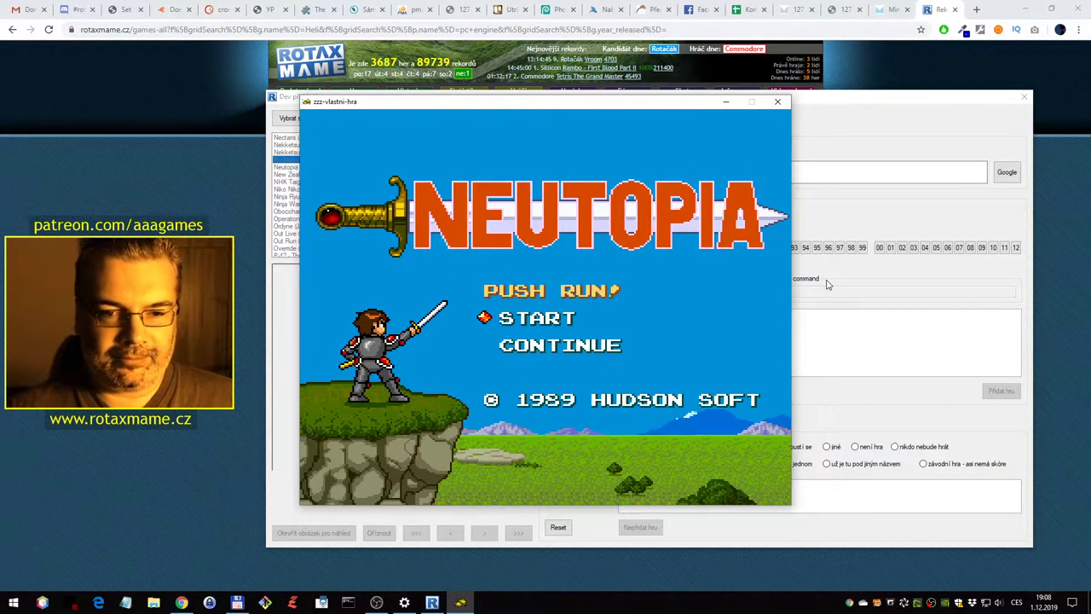
{"action": "key", "text": "Return"}
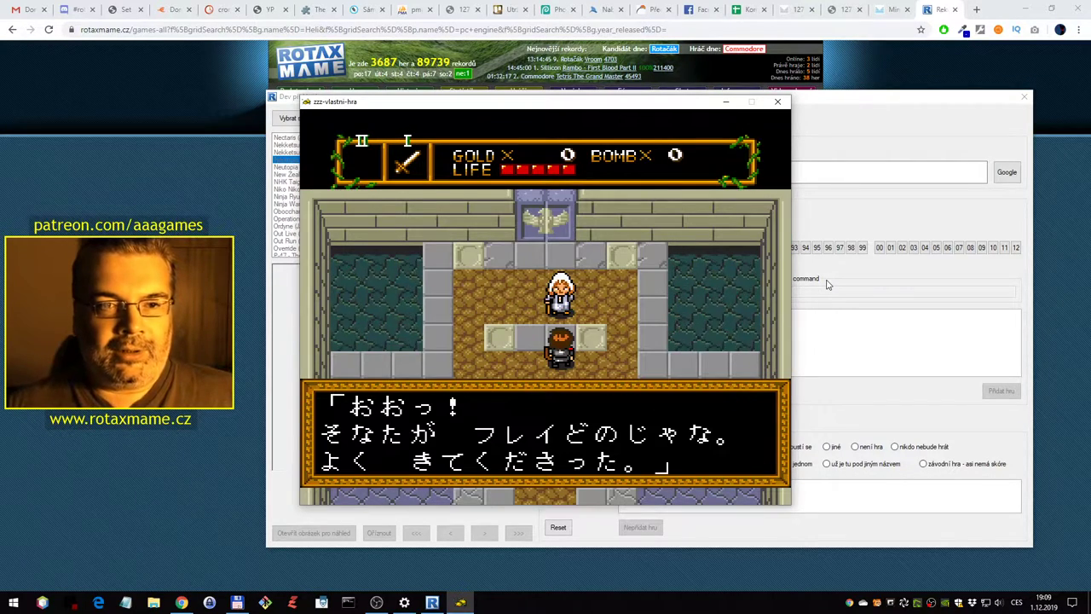
{"action": "key", "text": "ctrl"}
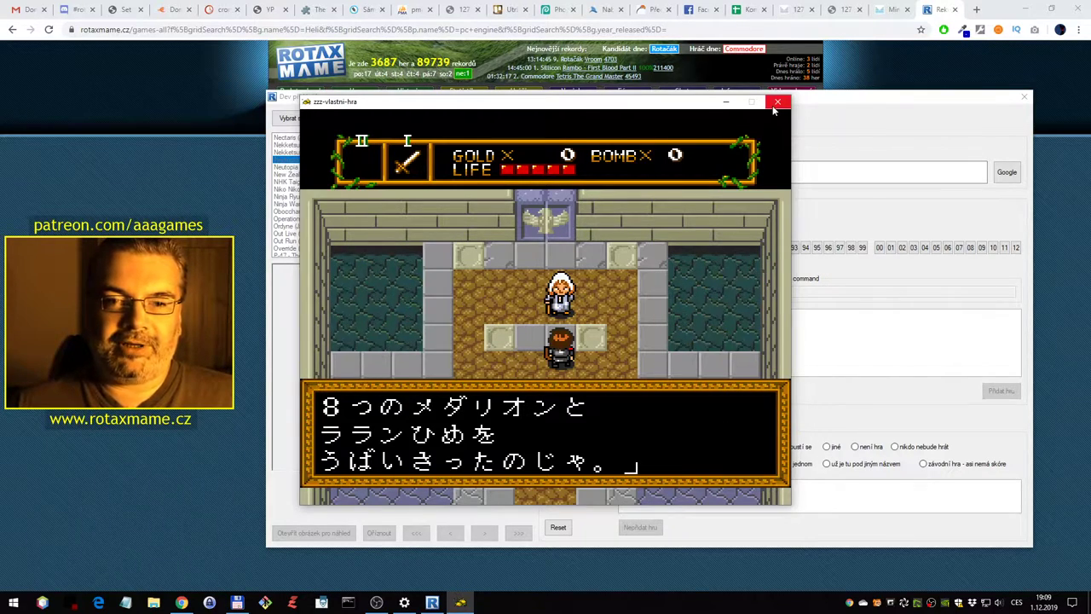
Quit Neutopia, try to record it as not added with the reason "nerozumím jazyku" and reset its entry form
{"action": "key", "text": "Escape"}
{"action": "left_click", "coordinate": [648, 526]}
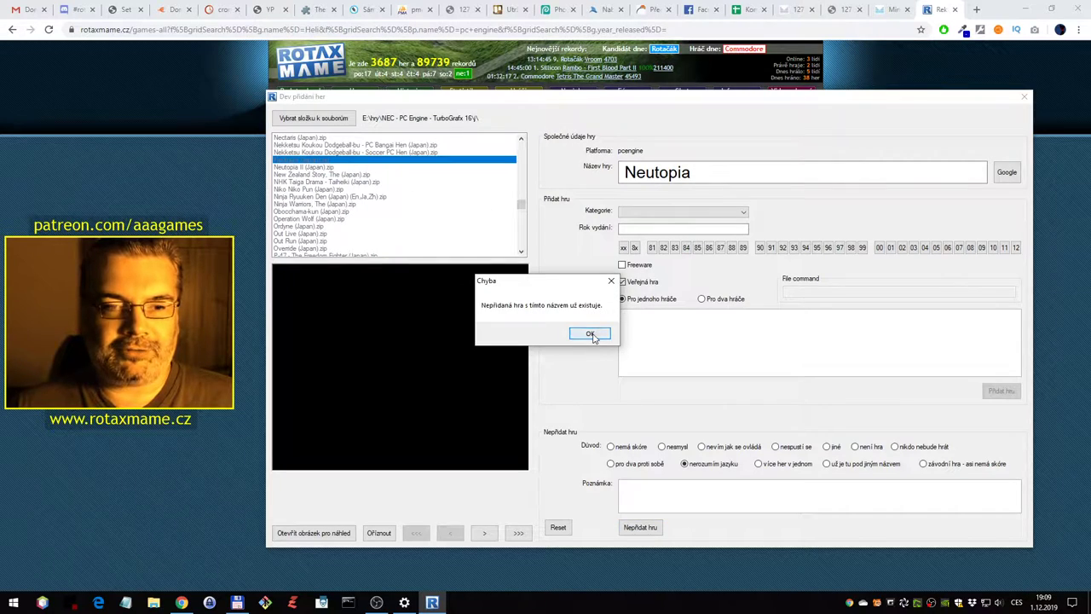
{"action": "left_click", "coordinate": [590, 334]}
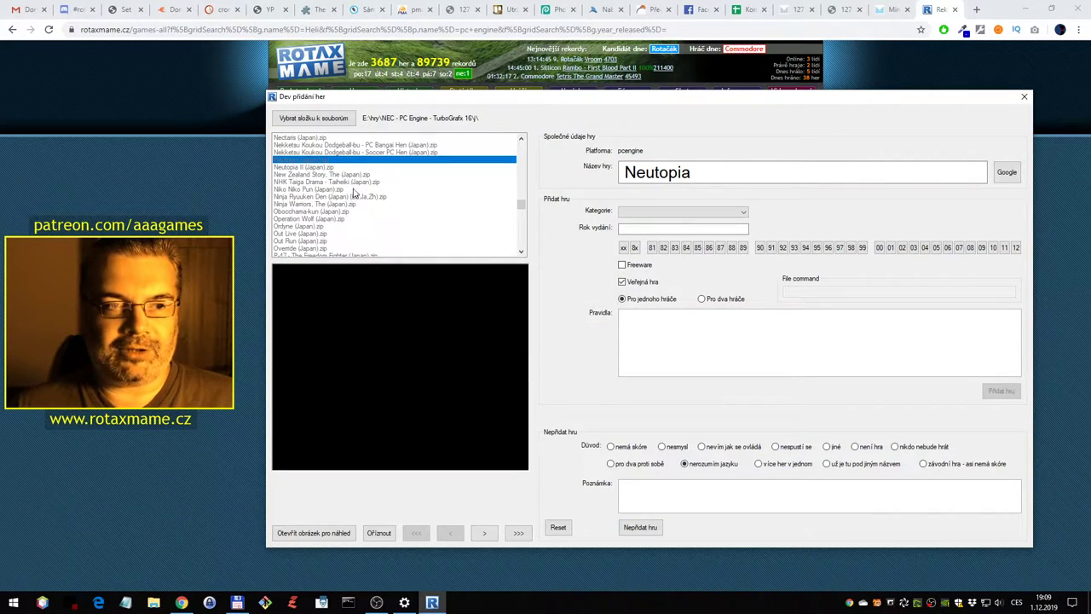
{"action": "left_click", "coordinate": [560, 527]}
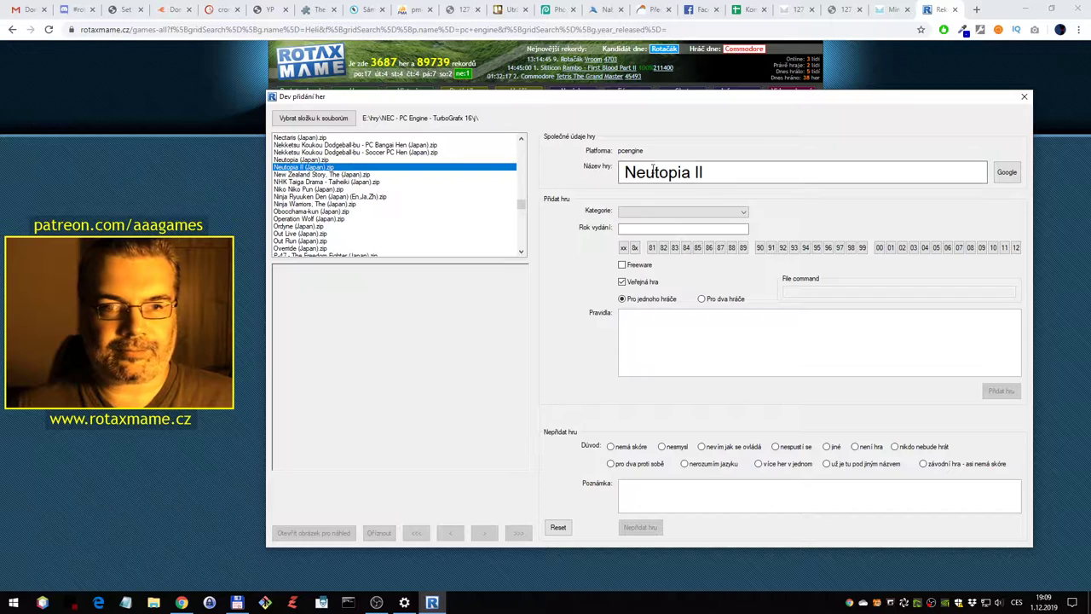
Copy "Neutopi" from the Neutopia II game name and search the RotaxMame website's list of all PC Engine games for it
{"action": "left_click_drag", "start_coordinate": [688, 173], "coordinate": [612, 173]}
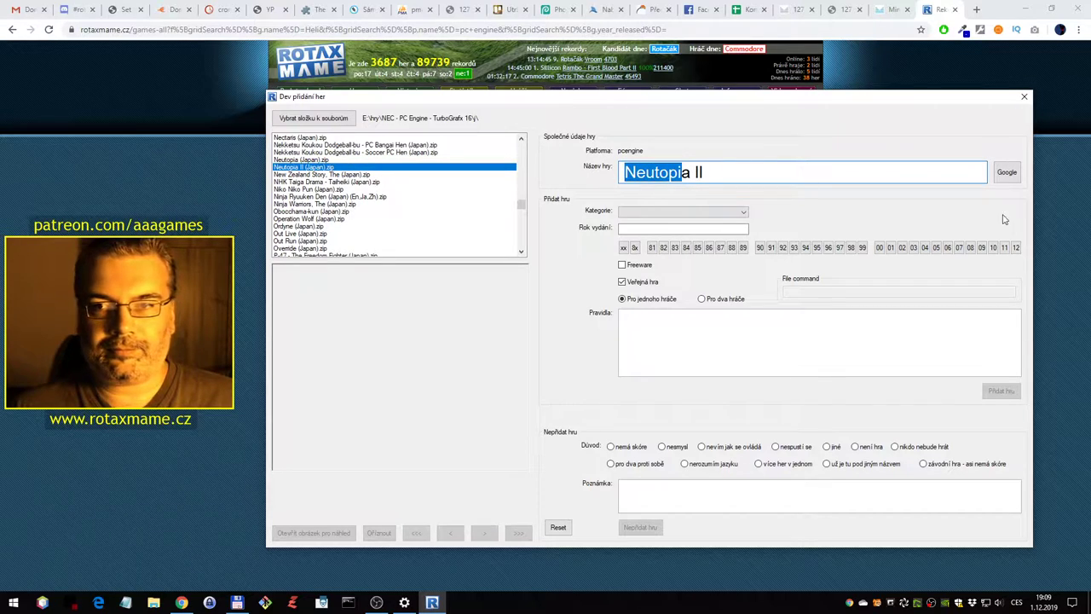
{"action": "key", "text": "ctrl+c"}
{"action": "key", "text": "alt+Tab"}
{"action": "left_click_drag", "start_coordinate": [468, 146], "coordinate": [422, 148]}
{"action": "key", "text": "ctrl+v"}
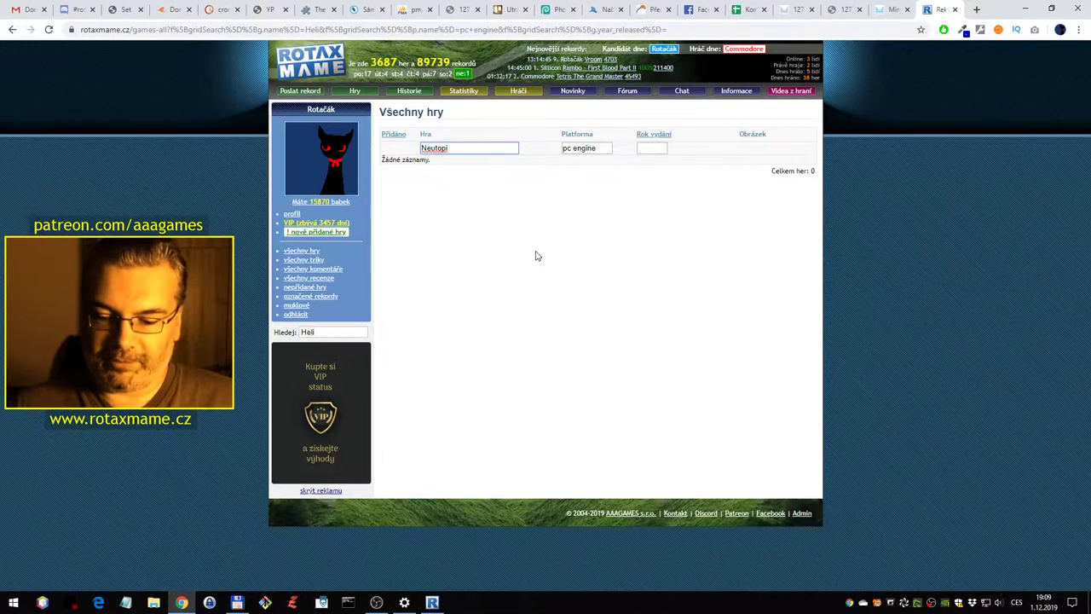
{"action": "key", "text": "Return"}
Search the website's list of not-added games for "Neutopi", then go back to the all-games list
{"action": "left_click", "coordinate": [323, 291]}
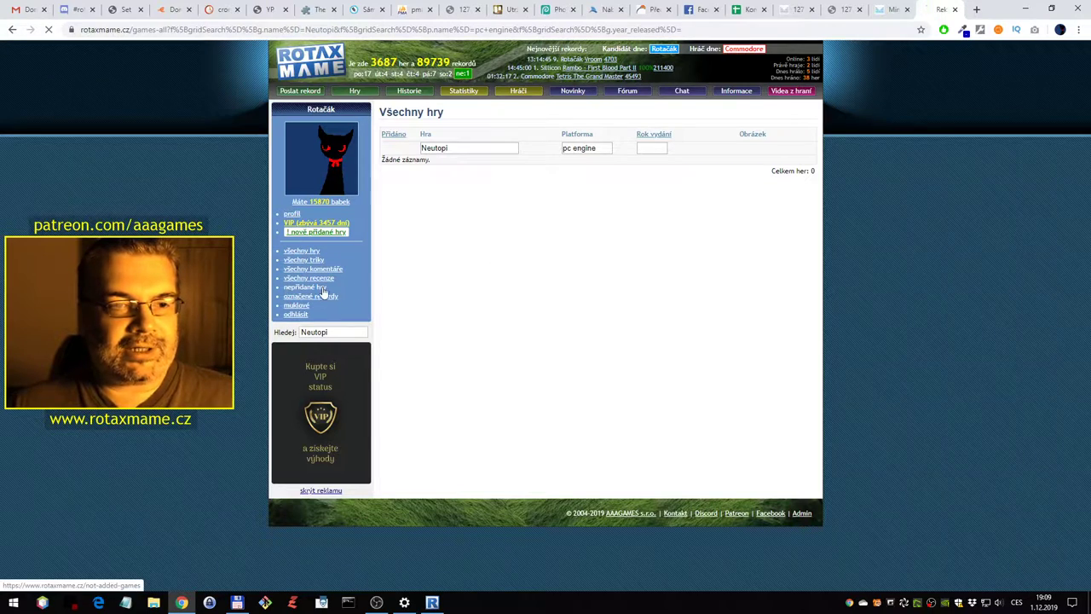
{"action": "left_click", "coordinate": [440, 157]}
{"action": "key", "text": "ctrl+v"}
{"action": "key", "text": "Return"}
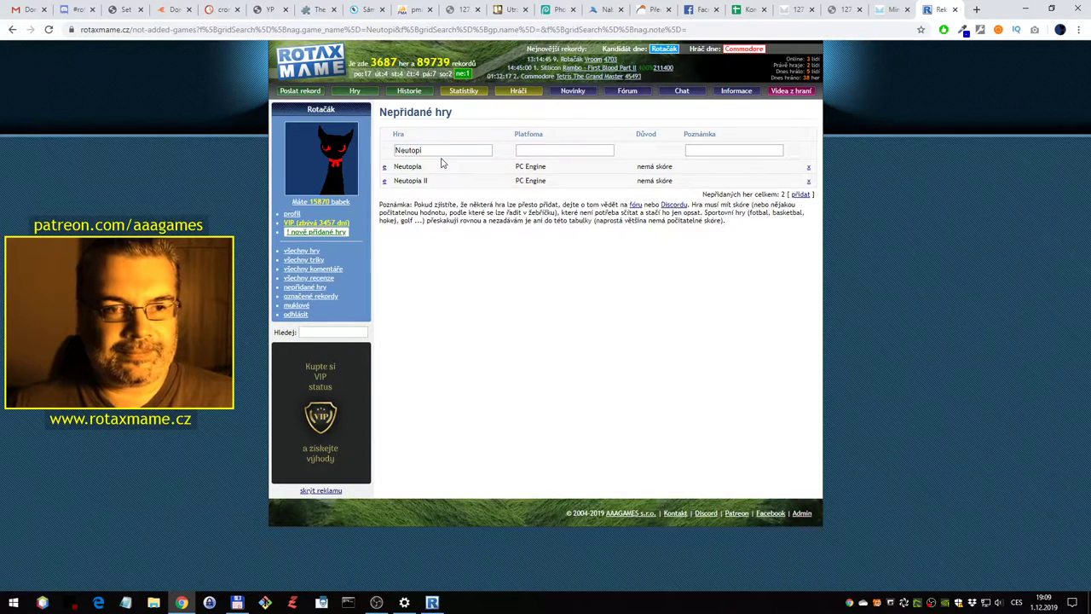
{"action": "key", "text": "alt+Left"}
{"action": "key", "text": "alt+Left"}
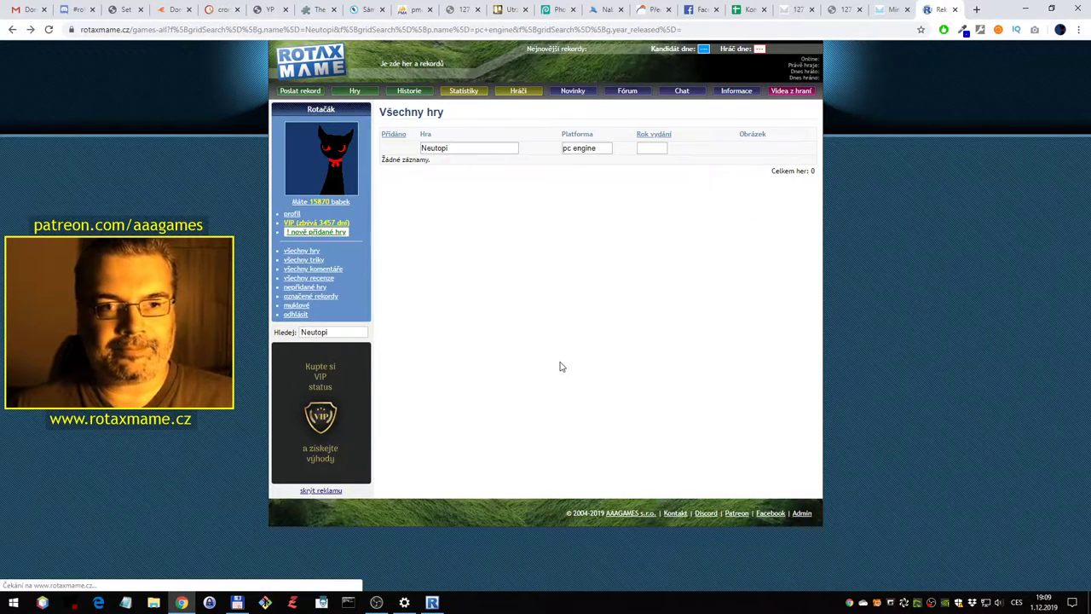
Reset the Neutopia II entry, select New Zealand Story, The (Japan).zip and search the website's all-games list for "New Zealand Story"
{"action": "left_click", "coordinate": [433, 602]}
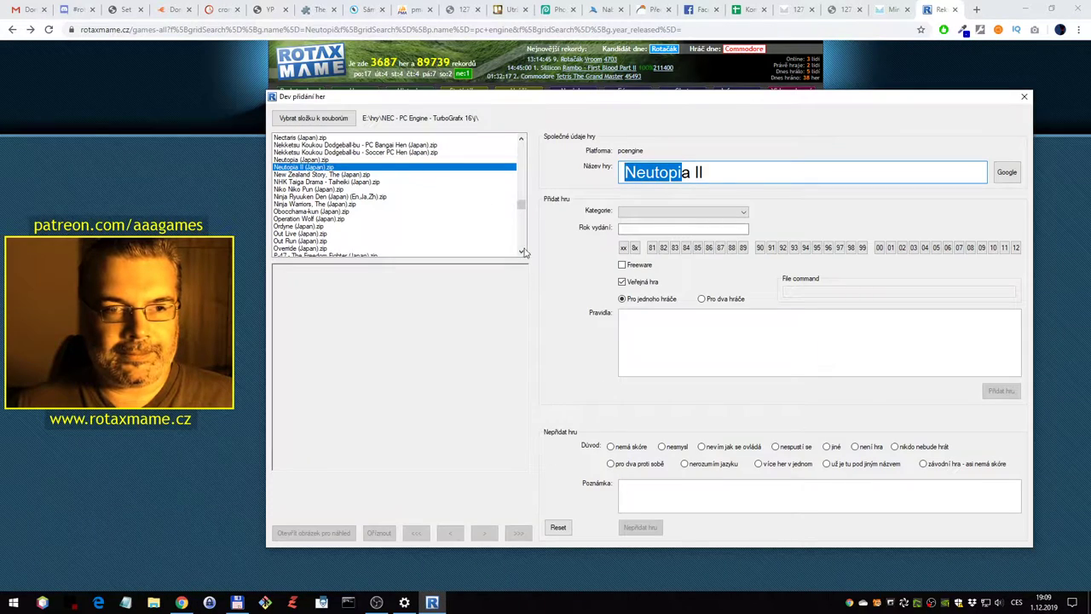
{"action": "left_click", "coordinate": [558, 527]}
{"action": "left_click", "coordinate": [345, 175]}
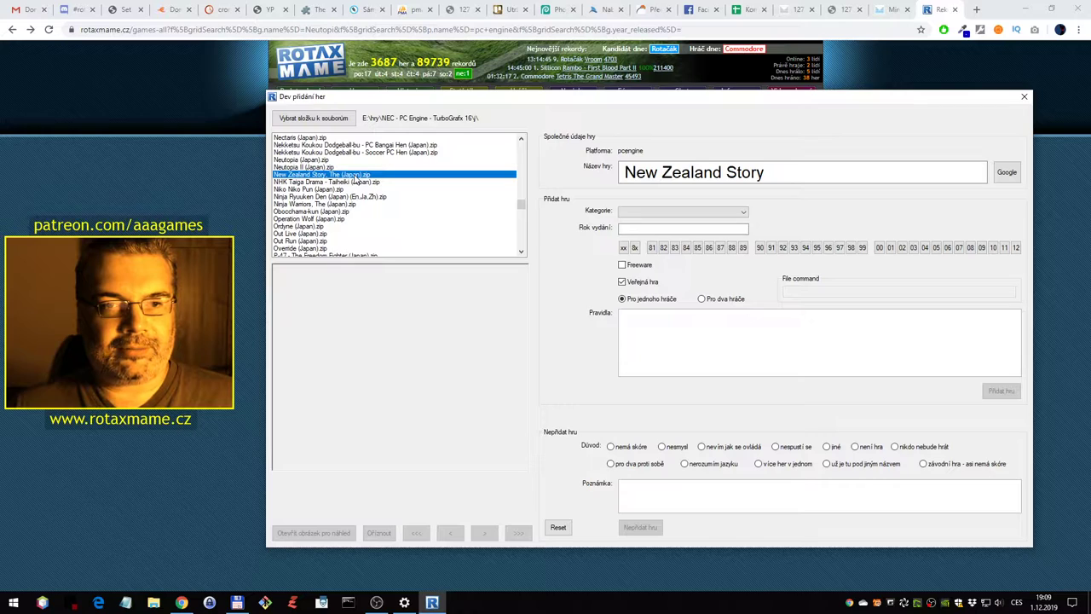
{"action": "left_click_drag", "start_coordinate": [766, 178], "coordinate": [607, 178]}
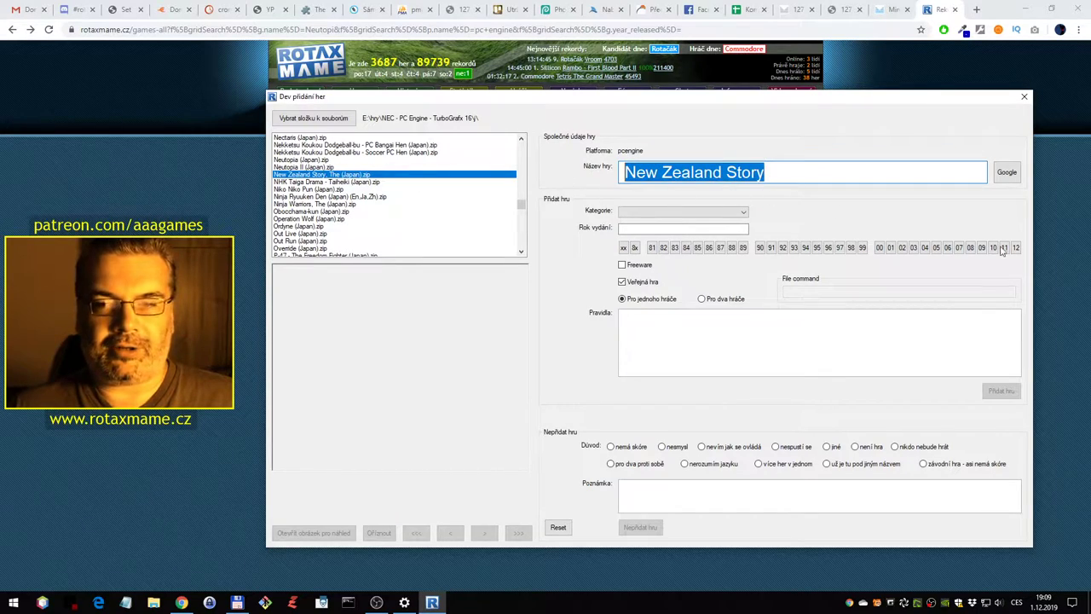
{"action": "left_click", "coordinate": [1061, 265]}
{"action": "left_click_drag", "start_coordinate": [490, 149], "coordinate": [392, 134]}
{"action": "key", "text": "ctrl+v"}
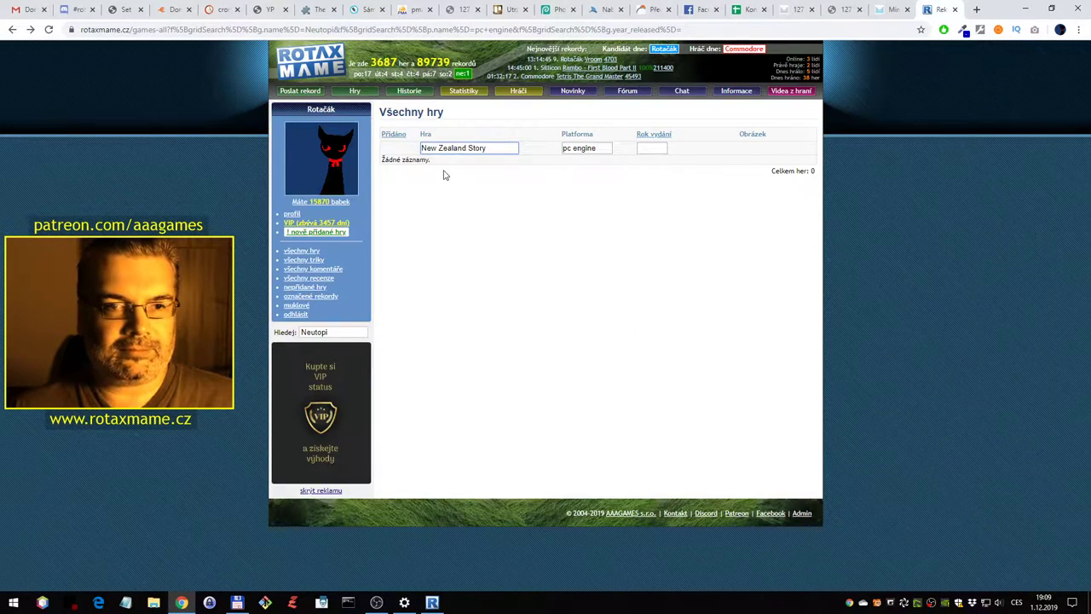
Return to the game-adding window, launch New Zealand Story, The (Japan).zip and start a game
{"action": "left_click", "coordinate": [432, 603]}
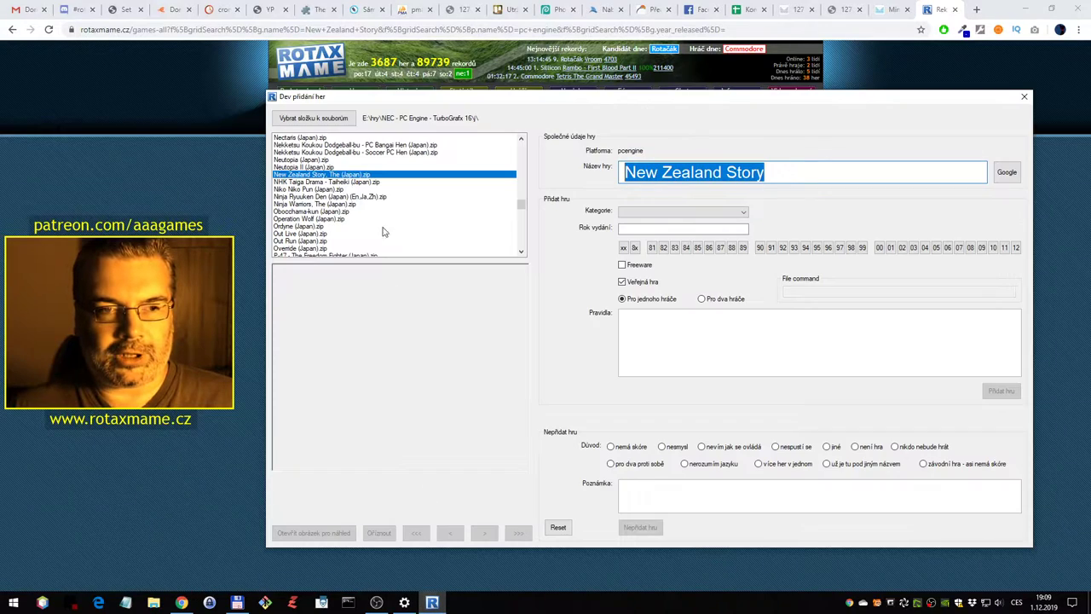
{"action": "double_click", "coordinate": [453, 176]}
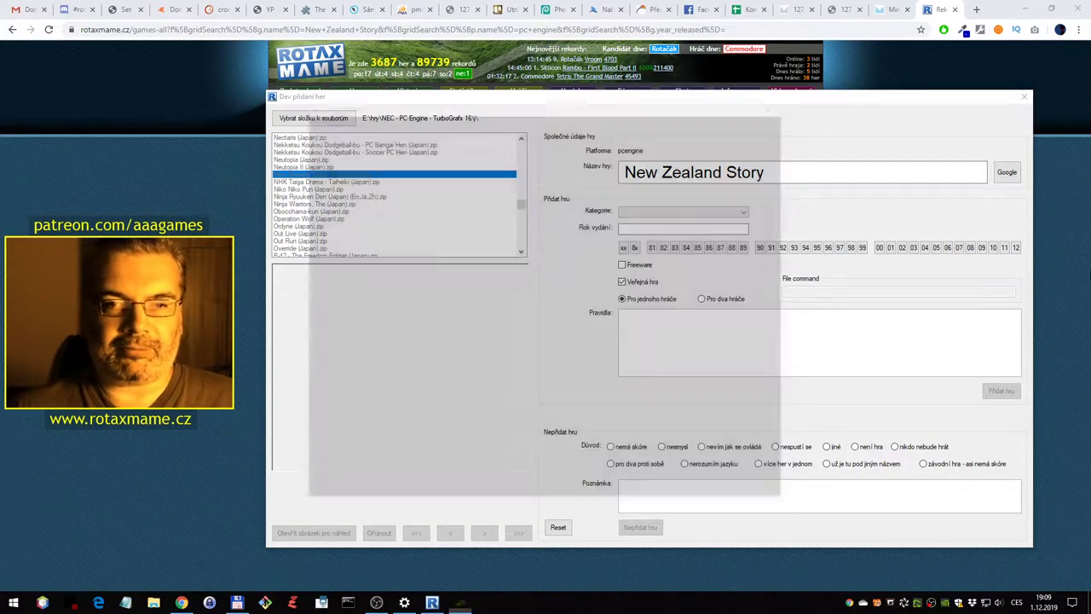
{"action": "key", "text": "1"}
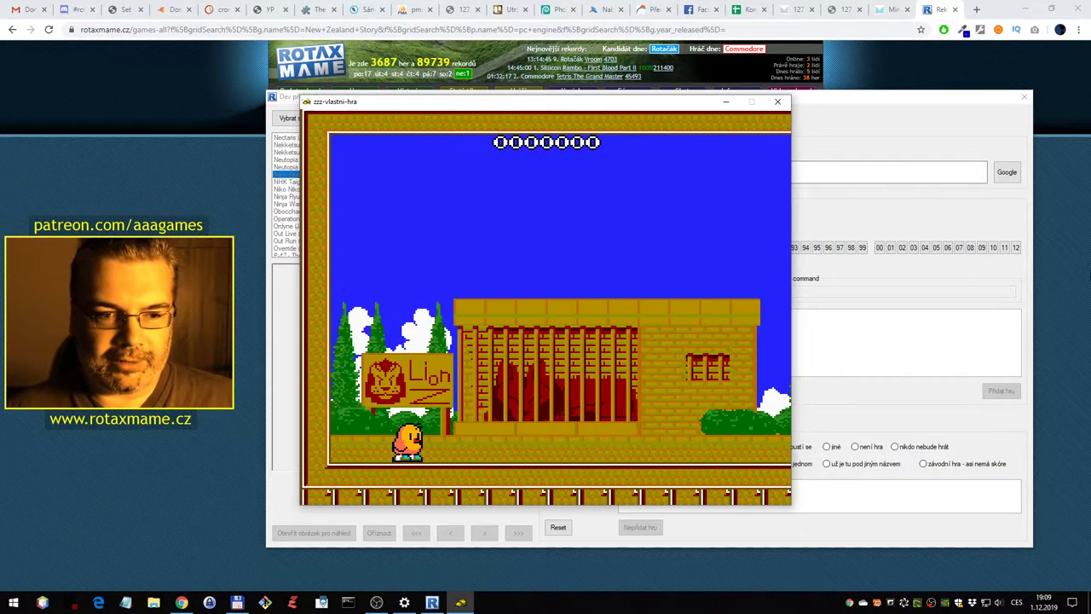
Play from the lion cage to the first brick platforms, shooting arrows and jumping past the snail enemy
{"action": "key", "text": "ctrl"}
{"action": "key", "text": "Right"}
{"action": "key", "text": "Right"}
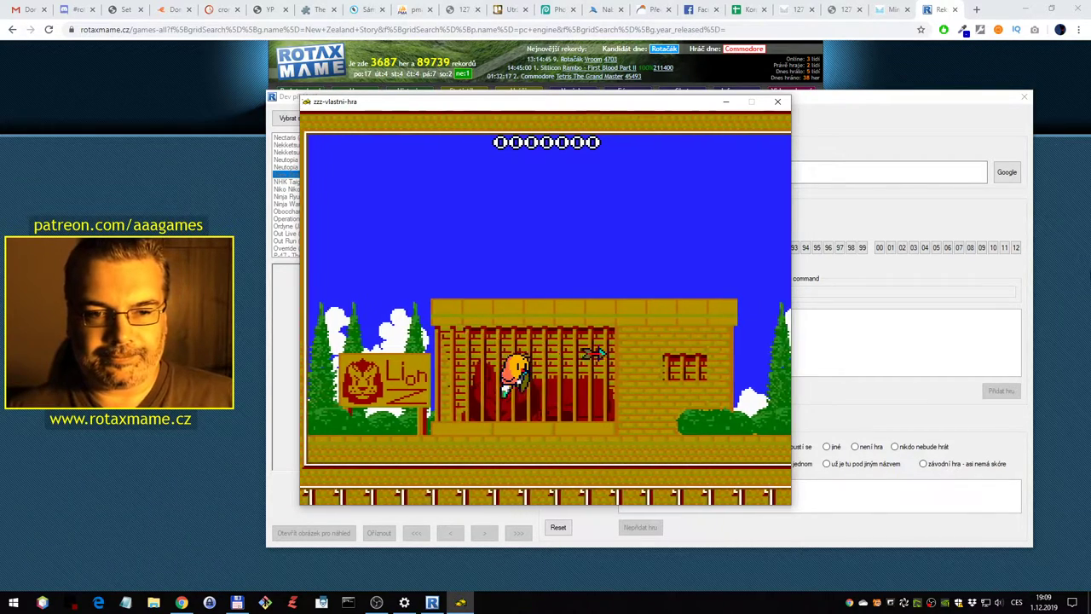
{"action": "key", "text": "ctrl"}
{"action": "key", "text": "Right"}
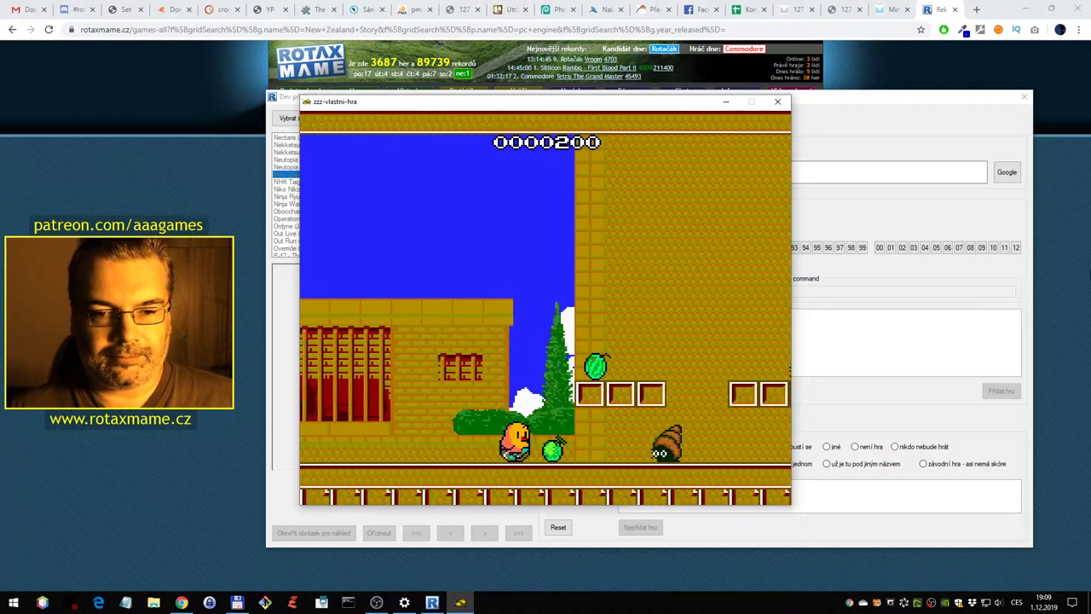
{"action": "key", "text": "ctrl"}
{"action": "key", "text": "ctrl"}
{"action": "key", "text": "ctrl"}
{"action": "key", "text": "alt"}
{"action": "key", "text": "Right"}
{"action": "key", "text": "ctrl"}
{"action": "key", "text": "ctrl"}
{"action": "key", "text": "ctrl"}
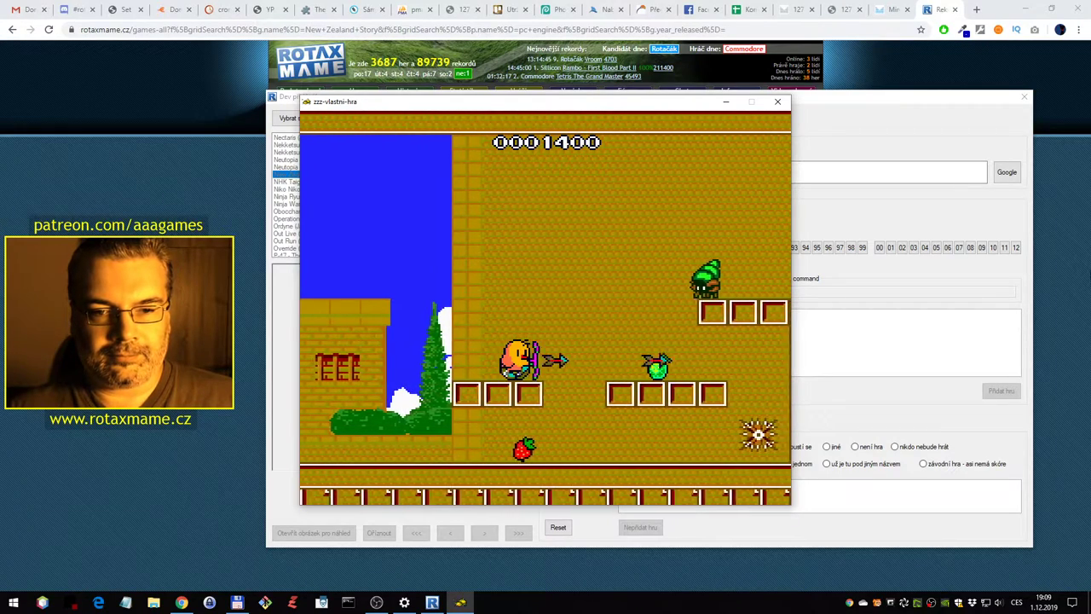
Shoot the snails on and around the first brick platforms
{"action": "key", "text": "Left"}
{"action": "key", "text": "ctrl"}
{"action": "key", "text": "ctrl"}
{"action": "key", "text": "Right"}
{"action": "key", "text": "Right"}
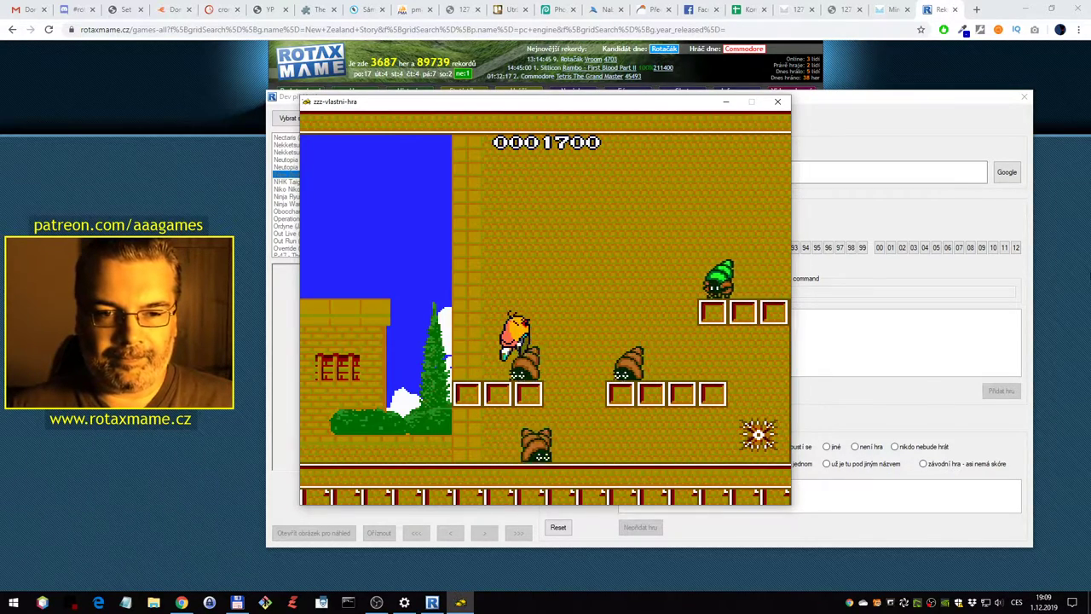
{"action": "key", "text": "Left"}
{"action": "key", "text": "ctrl"}
{"action": "key", "text": "Right"}
{"action": "key", "text": "ctrl"}
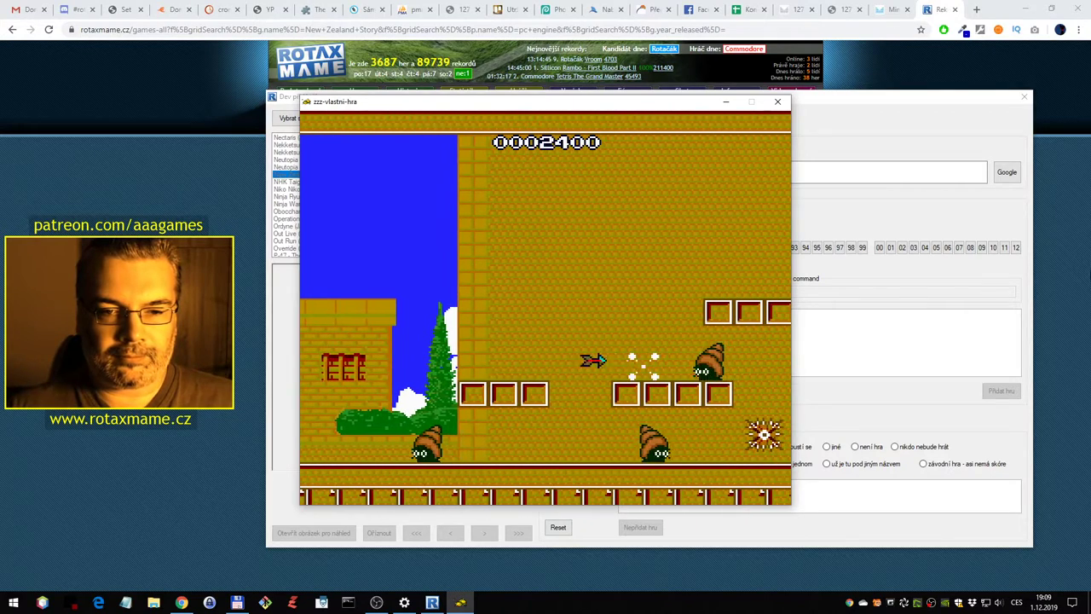
Cross the brick platforms to the tall block wall, shooting the enemies ahead and collecting the fruit
{"action": "key", "text": "Right"}
{"action": "key", "text": "ctrl"}
{"action": "key", "text": "ctrl"}
{"action": "key", "text": "ctrl"}
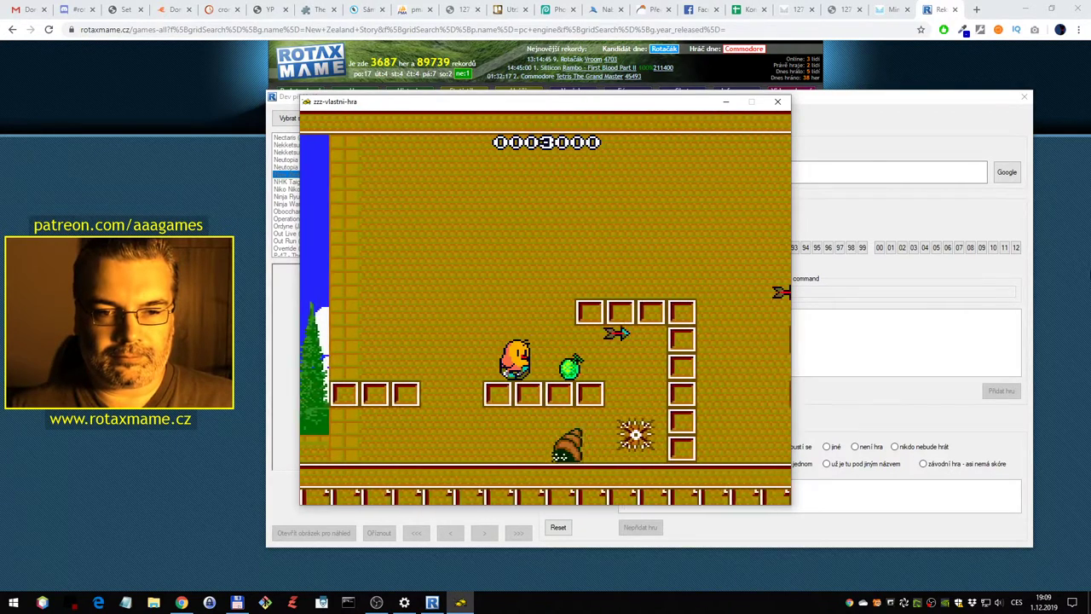
{"action": "key", "text": "alt"}
{"action": "key", "text": "Right"}
{"action": "key", "text": "ctrl"}
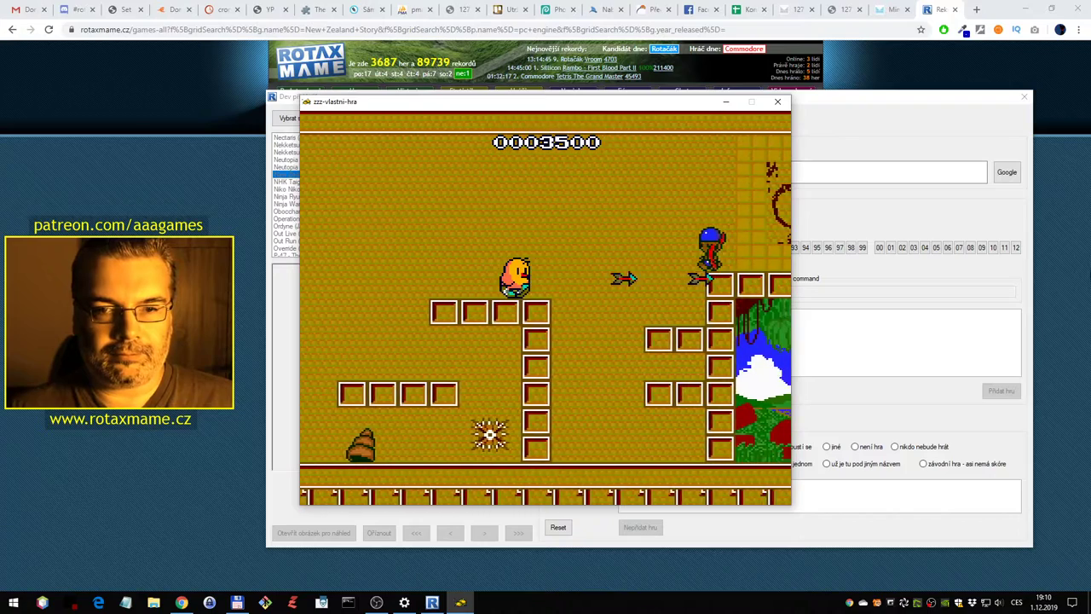
{"action": "key", "text": "Right"}
{"action": "key", "text": "ctrl"}
{"action": "key", "text": "Left"}
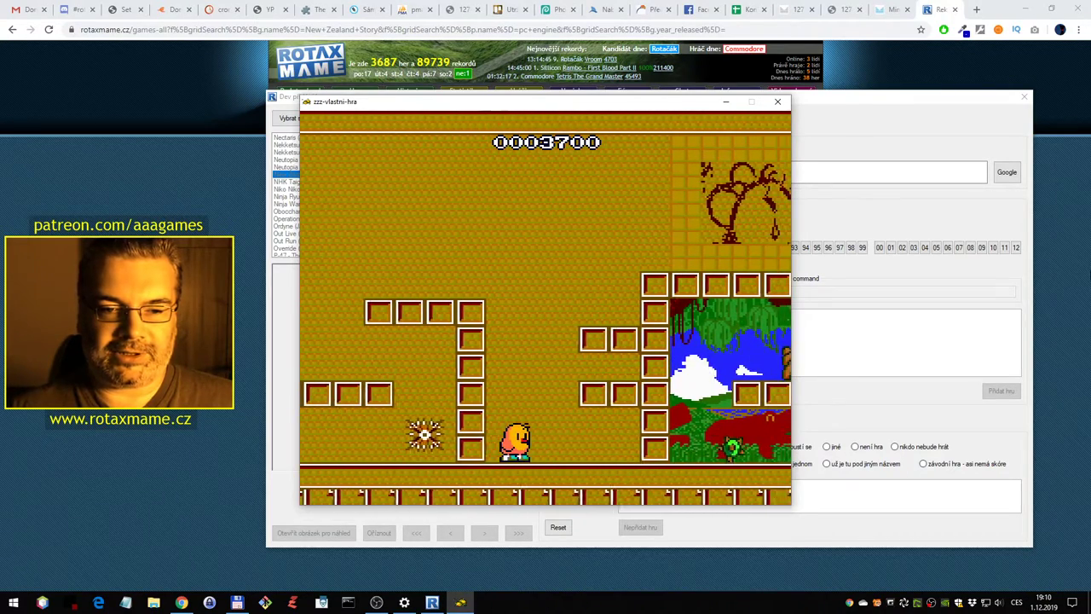
Climb the ledges out of the pit and go through the passage below the "Help Me!" drawing, shooting the snails
{"action": "key", "text": "Left"}
{"action": "key", "text": "Right"}
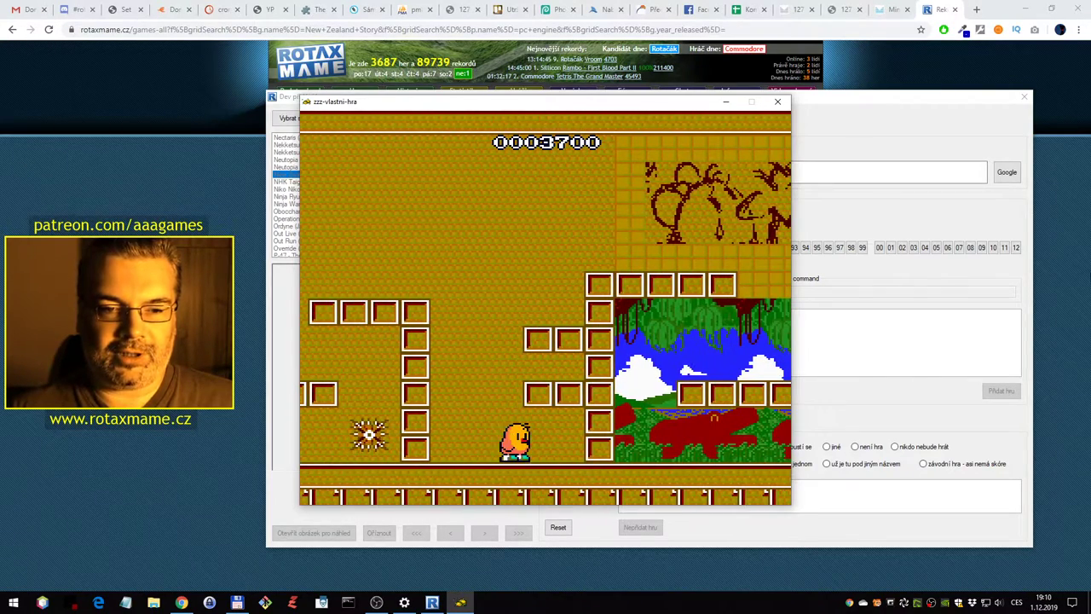
{"action": "key", "text": "Left"}
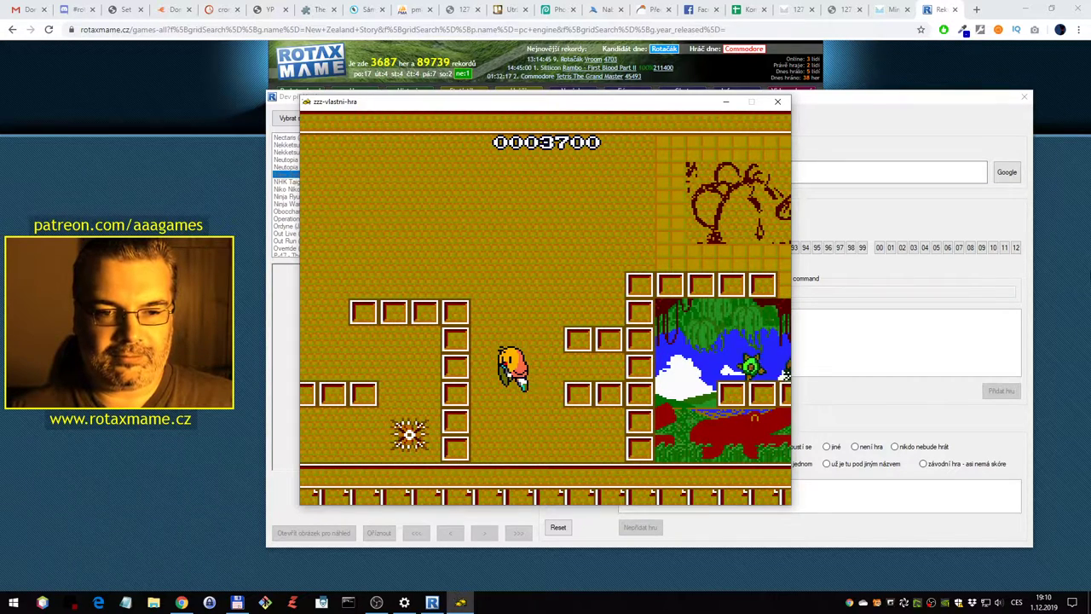
{"action": "key", "text": "Right"}
{"action": "key", "text": "ctrl"}
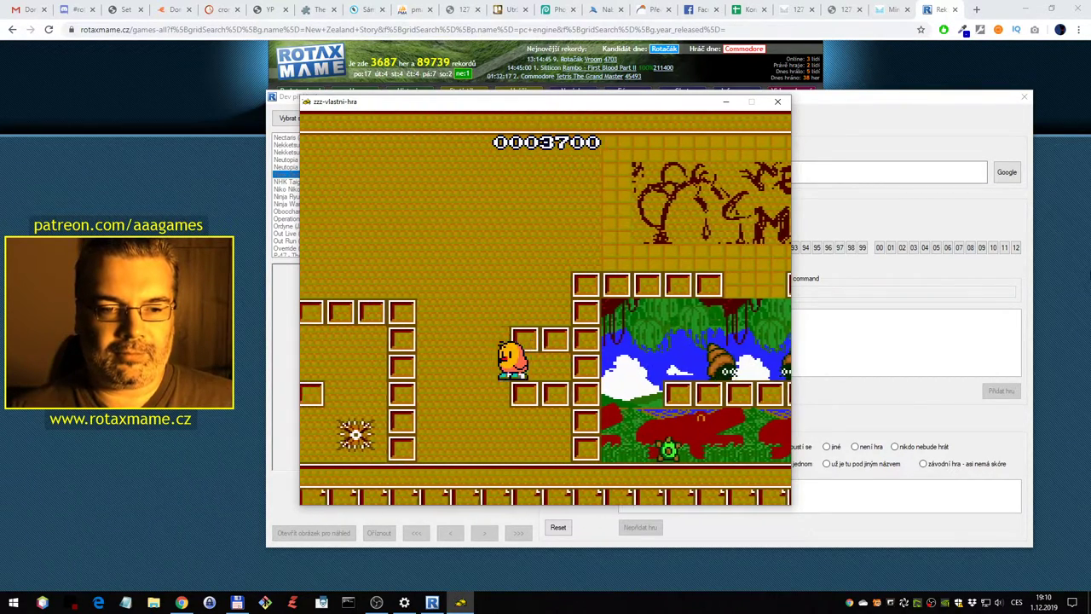
{"action": "key", "text": "Left"}
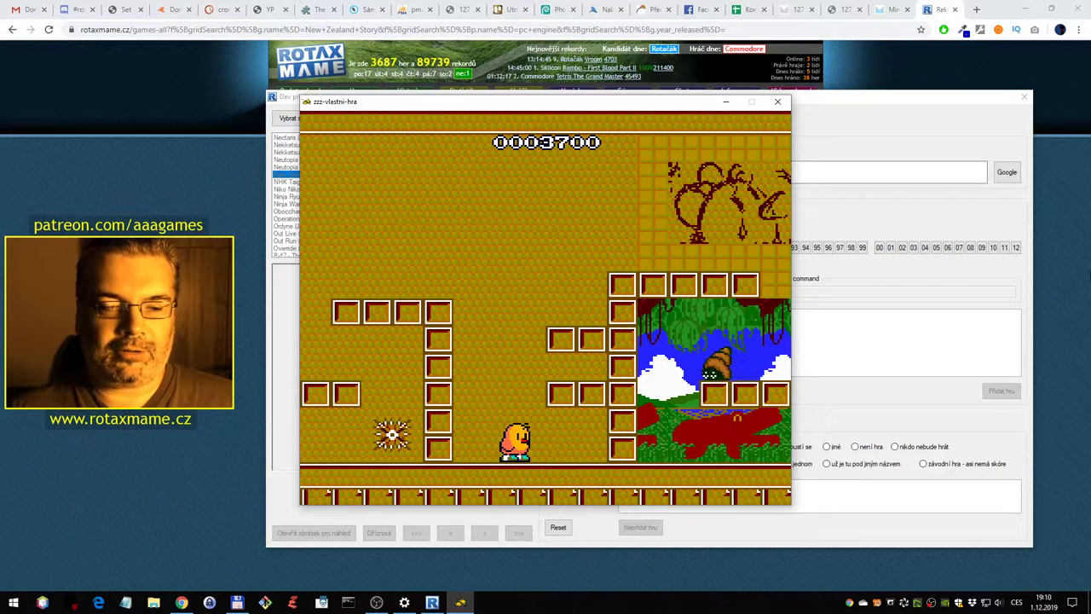
{"action": "key", "text": "Right"}
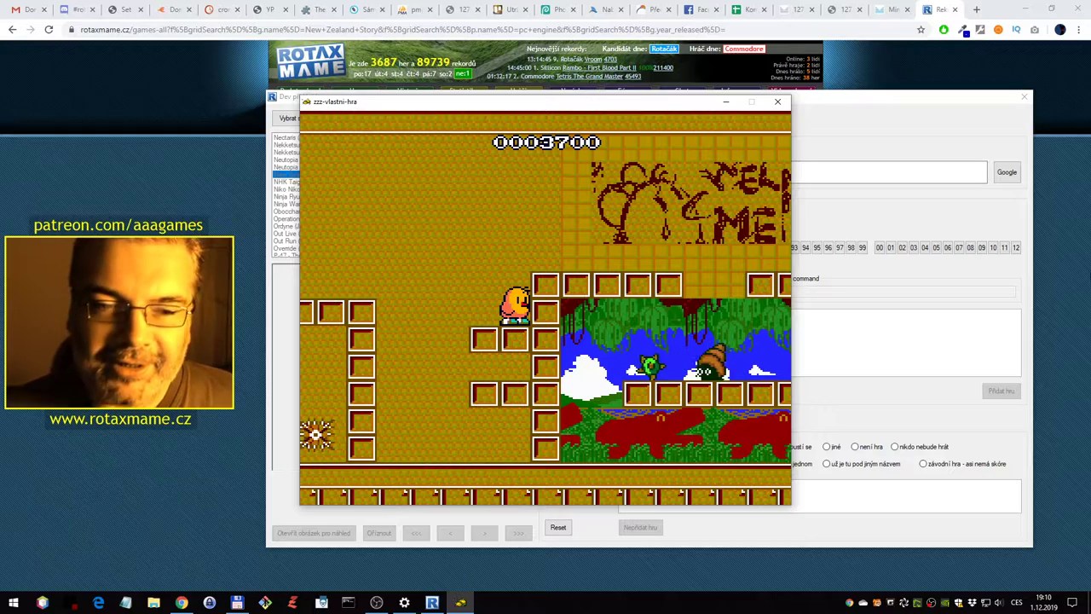
{"action": "key", "text": "Left"}
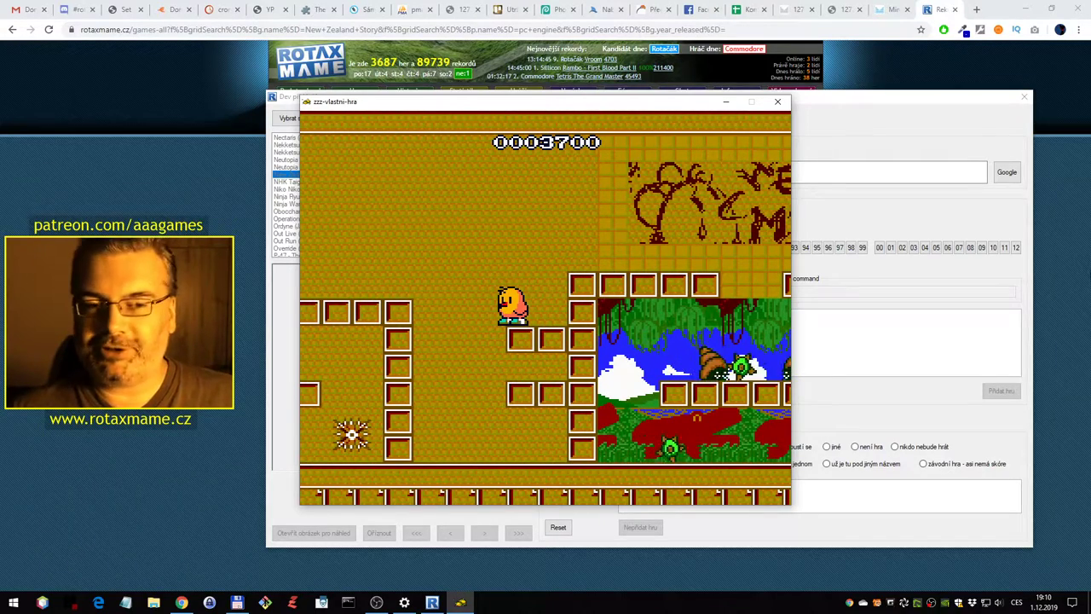
{"action": "key", "text": "Right"}
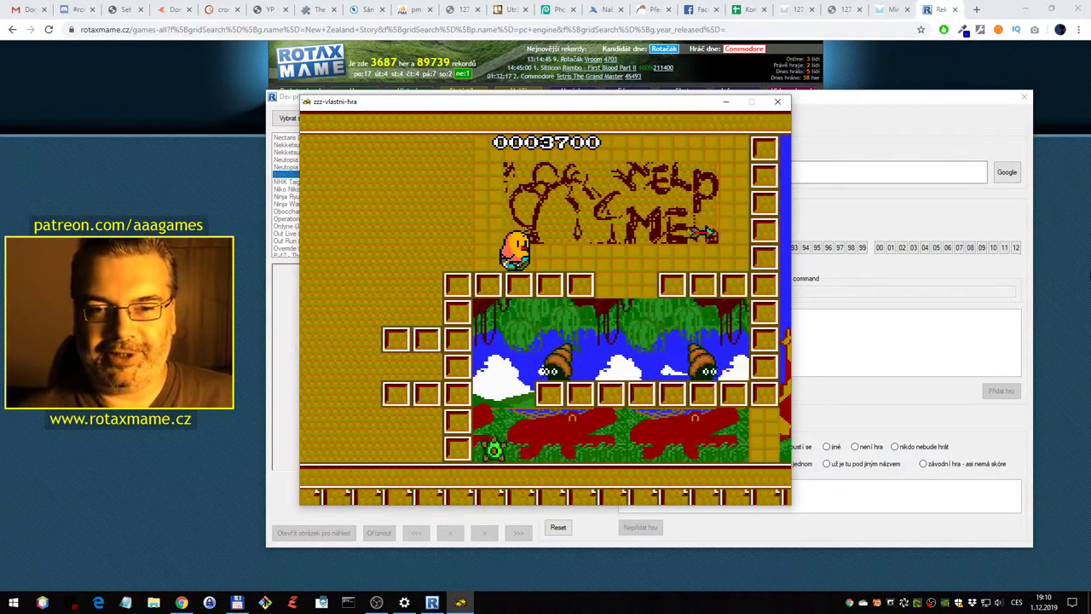
{"action": "key", "text": "Right"}
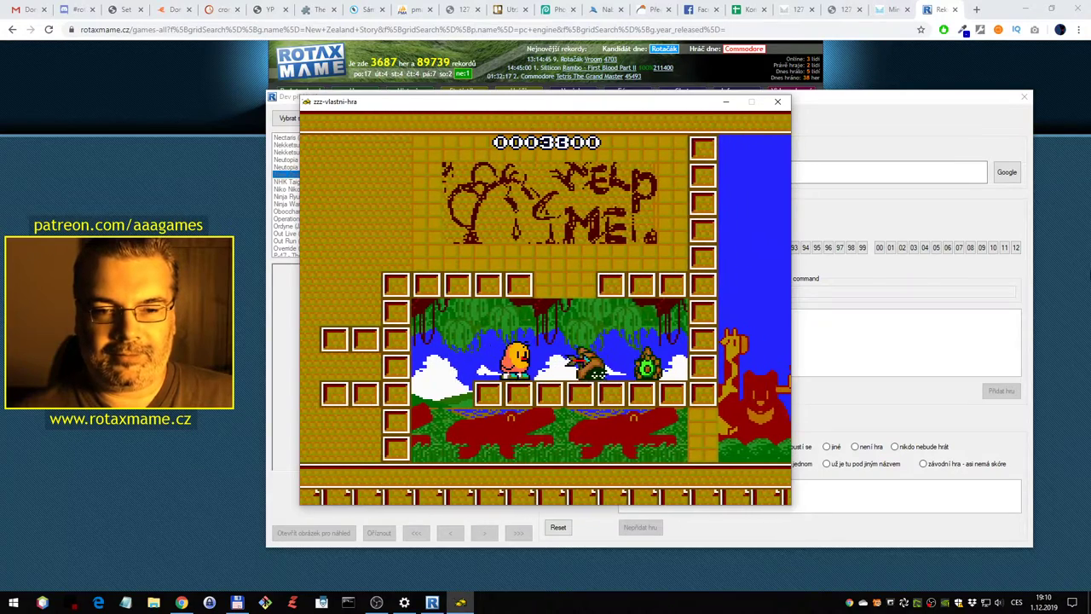
{"action": "key", "text": "Right"}
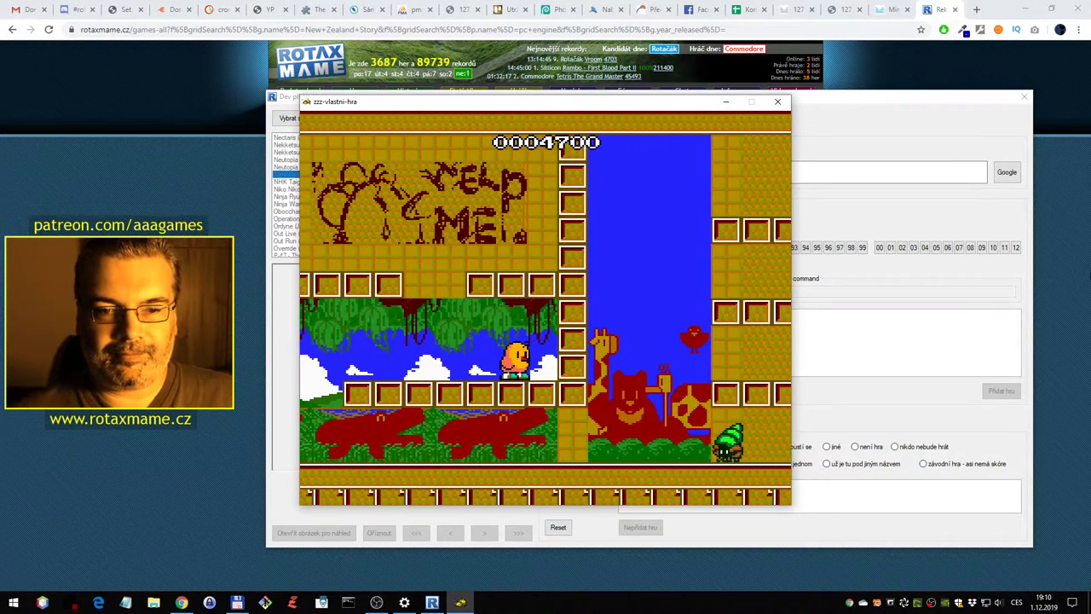
Close the game and add New Zealand Story with category Plošinovky, release year 1990 and a gameplay screenshot as preview
{"action": "key", "text": "Escape"}
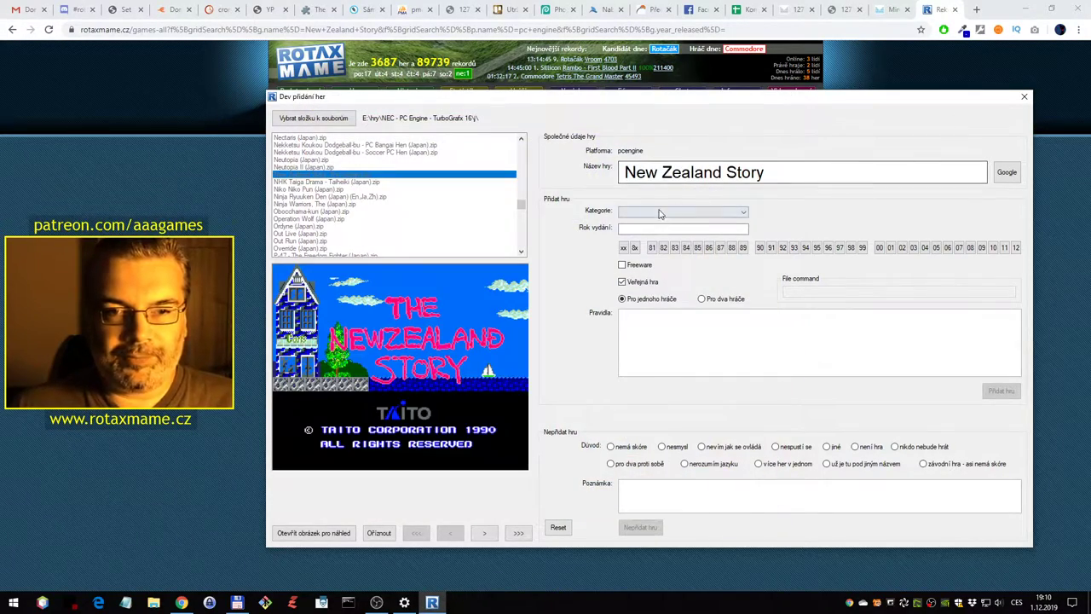
{"action": "left_click", "coordinate": [658, 213]}
{"action": "left_click", "coordinate": [645, 312]}
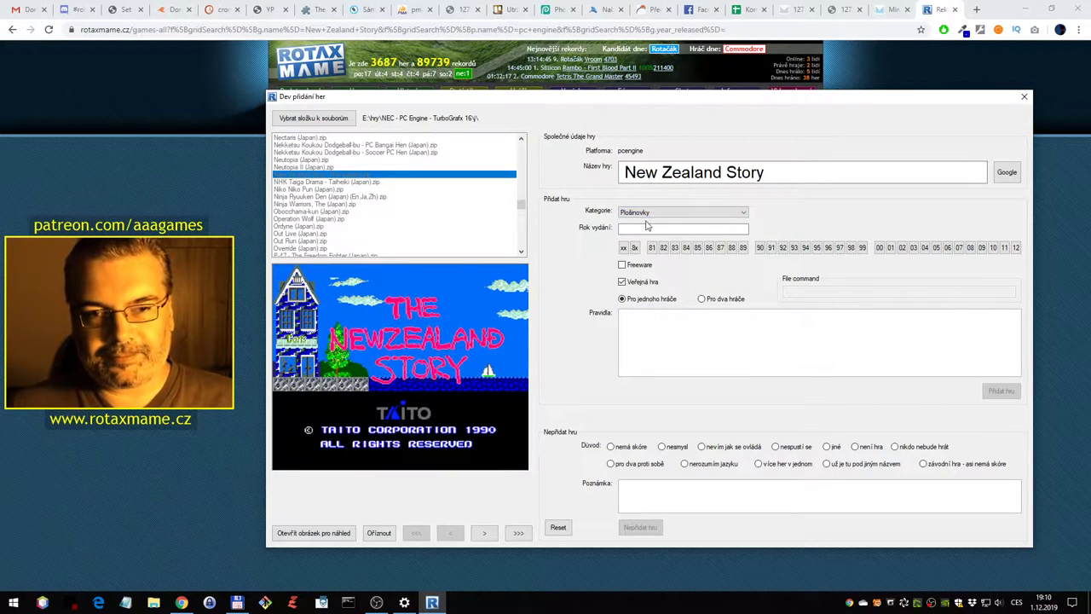
{"action": "left_click", "coordinate": [760, 249]}
{"action": "left_click", "coordinate": [516, 533]}
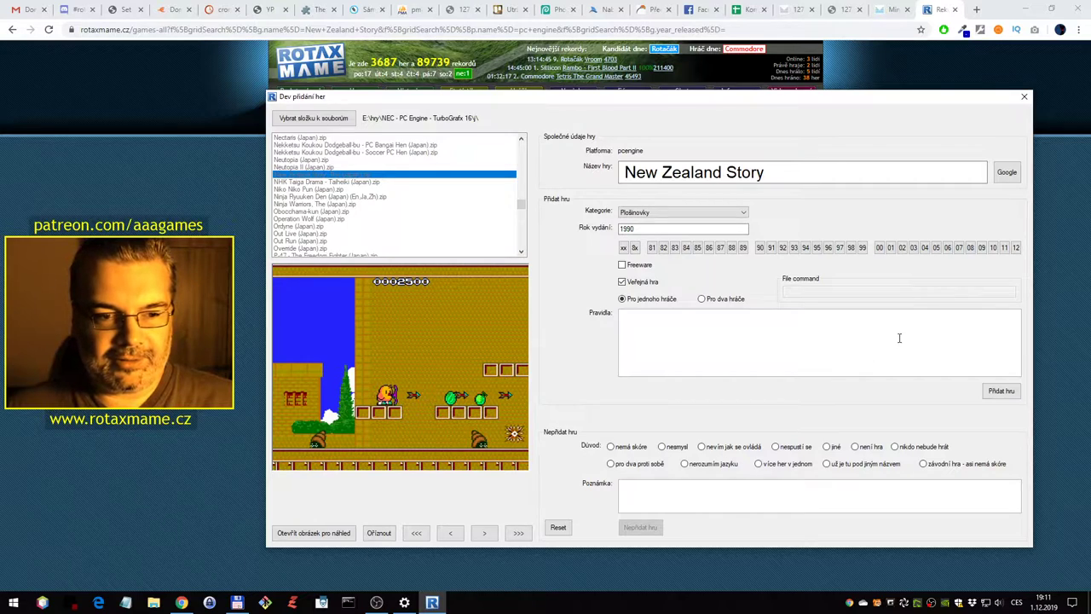
{"action": "left_click", "coordinate": [999, 391]}
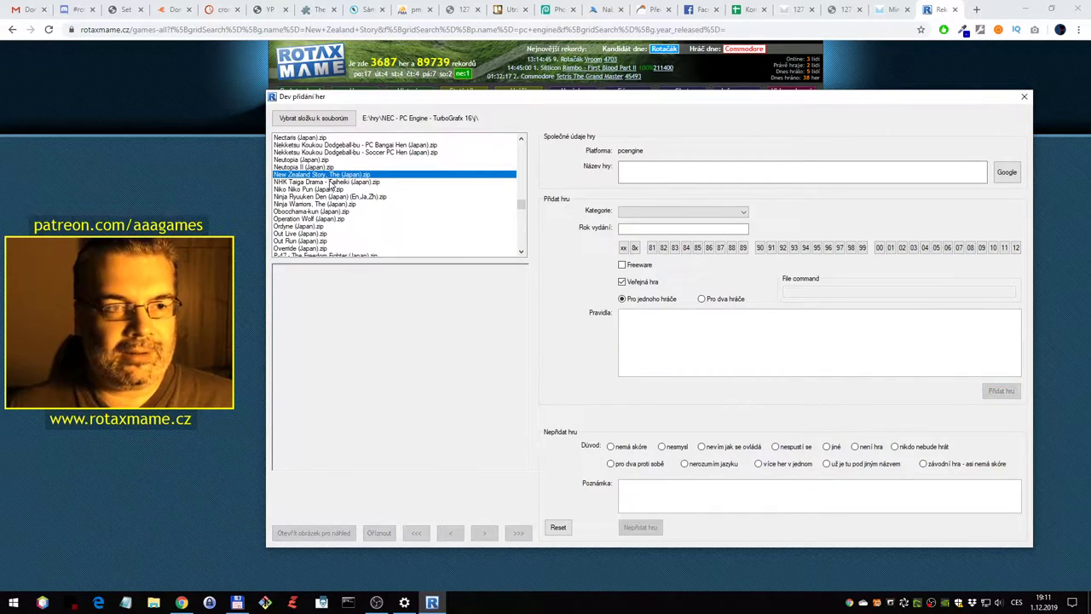
Launch NHK Taiga Drama - Taiheiki (Japan).zip and start a game up to the battle map
{"action": "left_click", "coordinate": [331, 181]}
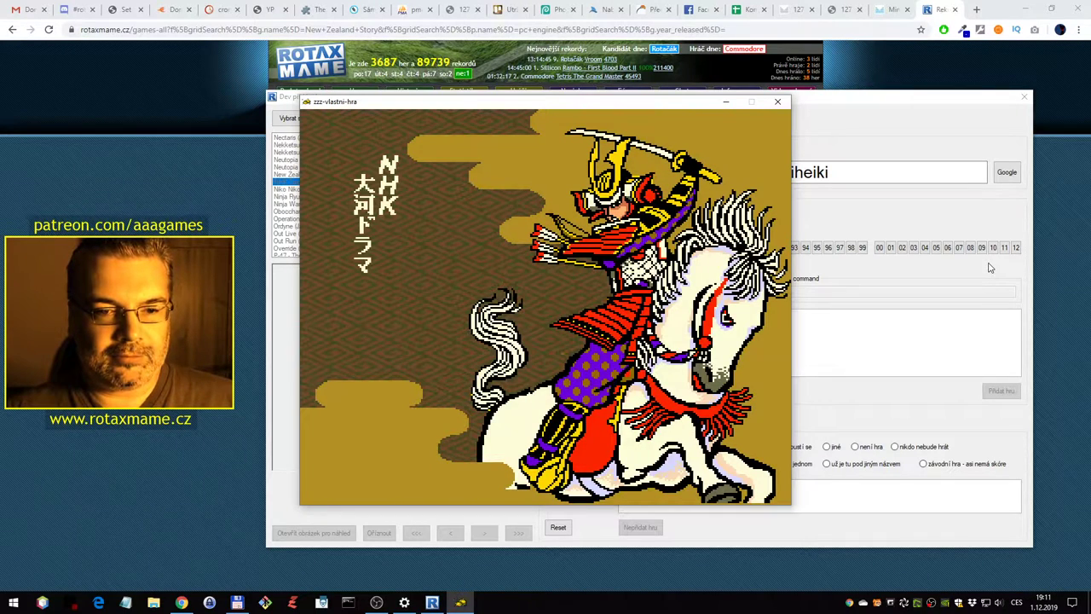
{"action": "key", "text": "ctrl"}
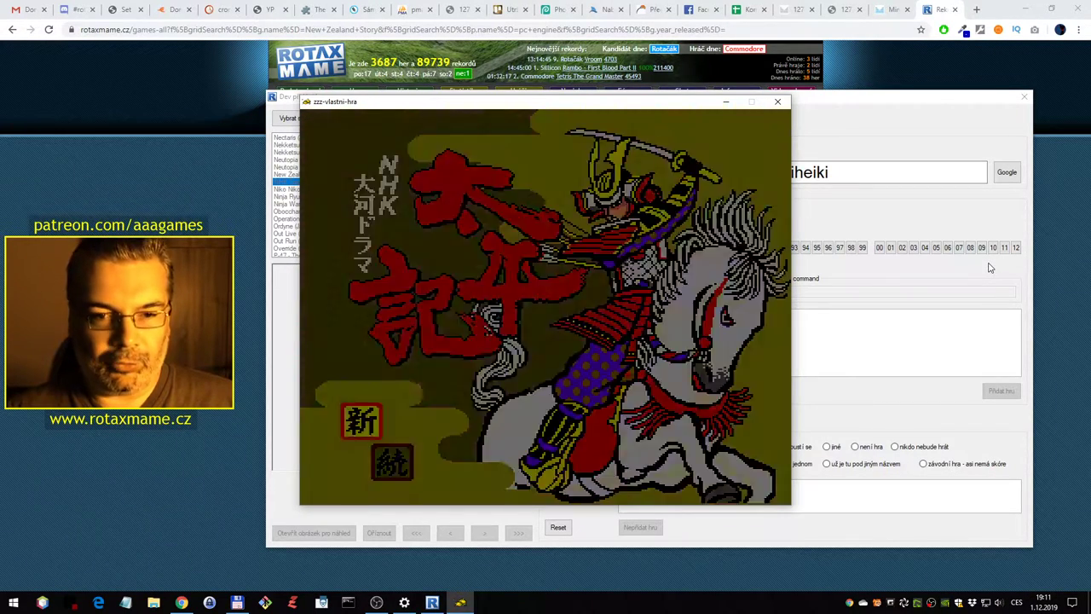
{"action": "key", "text": "ctrl"}
{"action": "key", "text": "Return"}
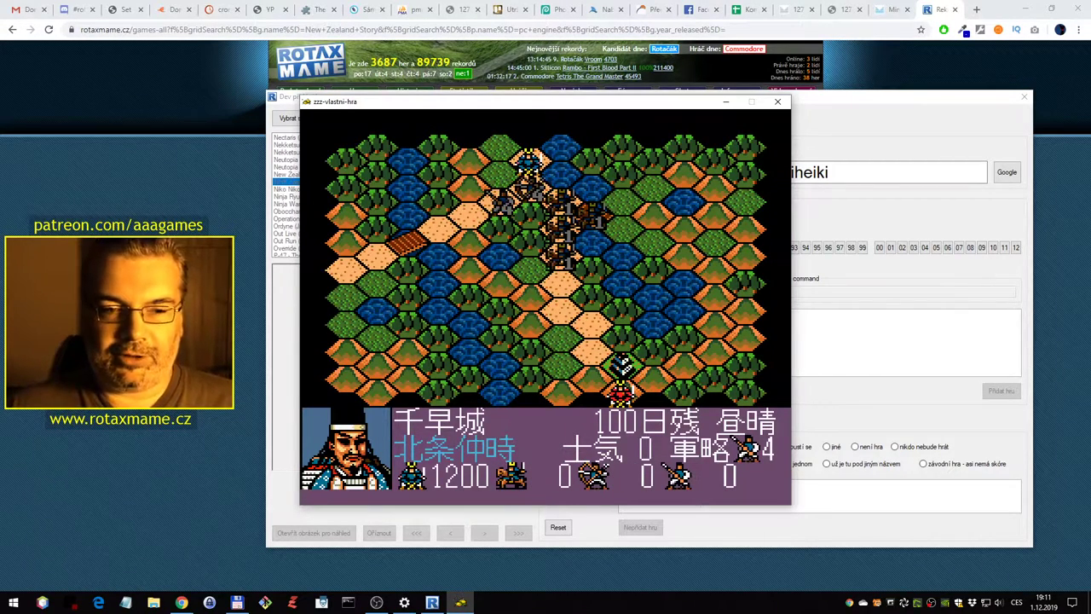
Close the emulator and record NHK Taiga Drama - Taiheiki as a game that is not added
{"action": "left_click", "coordinate": [778, 102]}
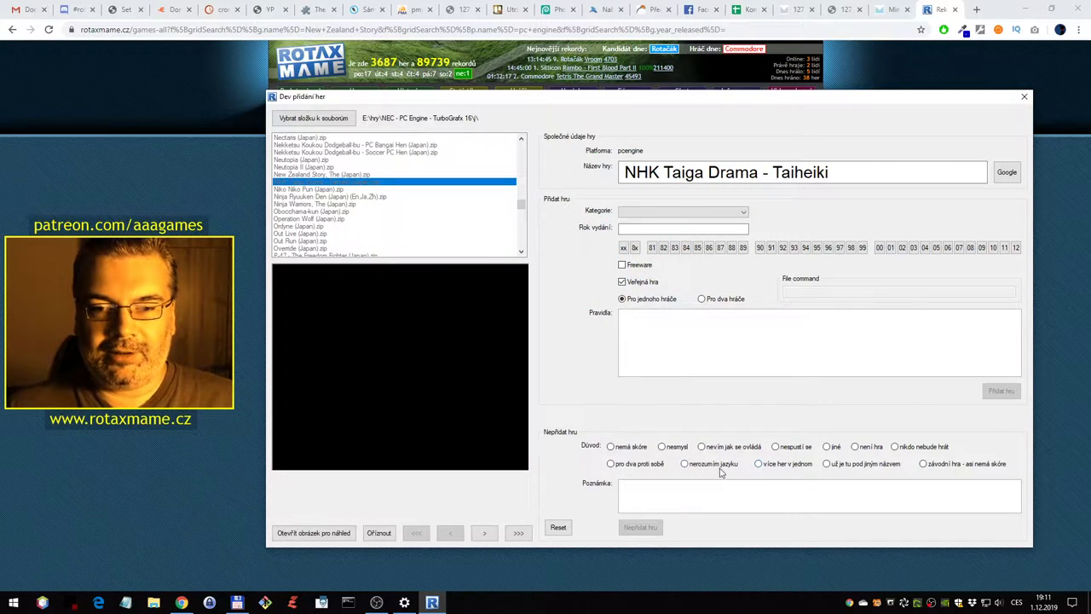
{"action": "left_click", "coordinate": [640, 527]}
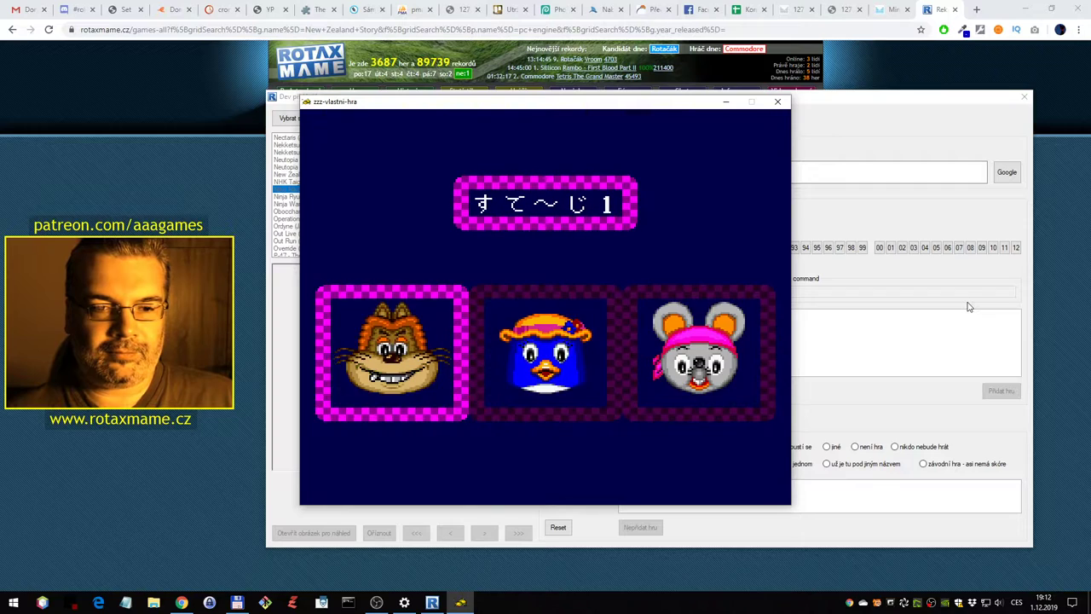
Choose the mouse character for stage 1 of Niko Niko Pun and move along the beach onto the rock
{"action": "key", "text": "Right"}
{"action": "key", "text": "Right"}
{"action": "key", "text": "ctrl"}
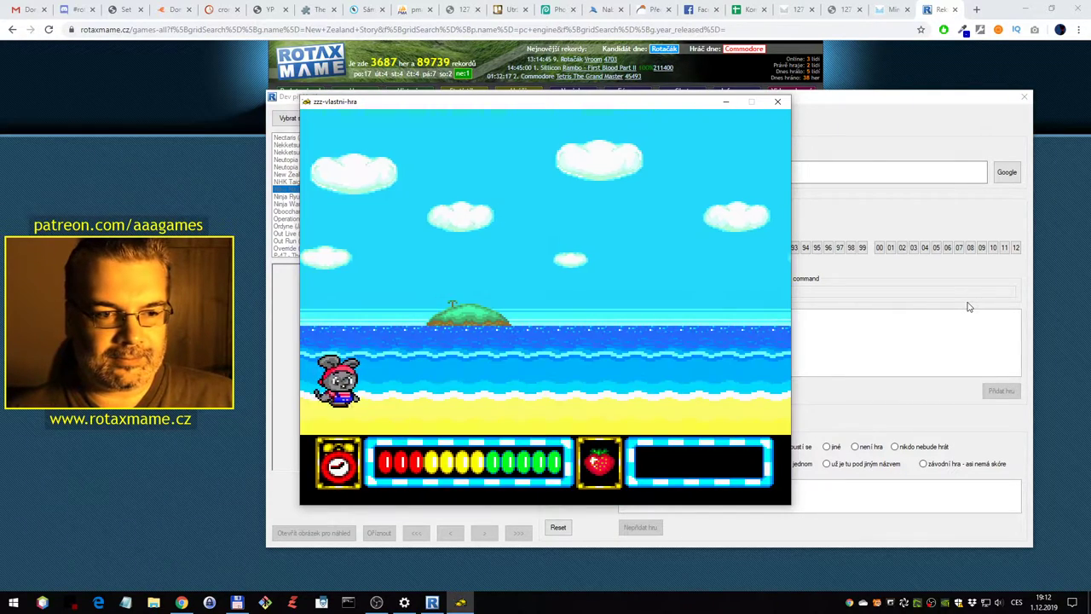
{"action": "key", "text": "Right"}
{"action": "key", "text": "ctrl"}
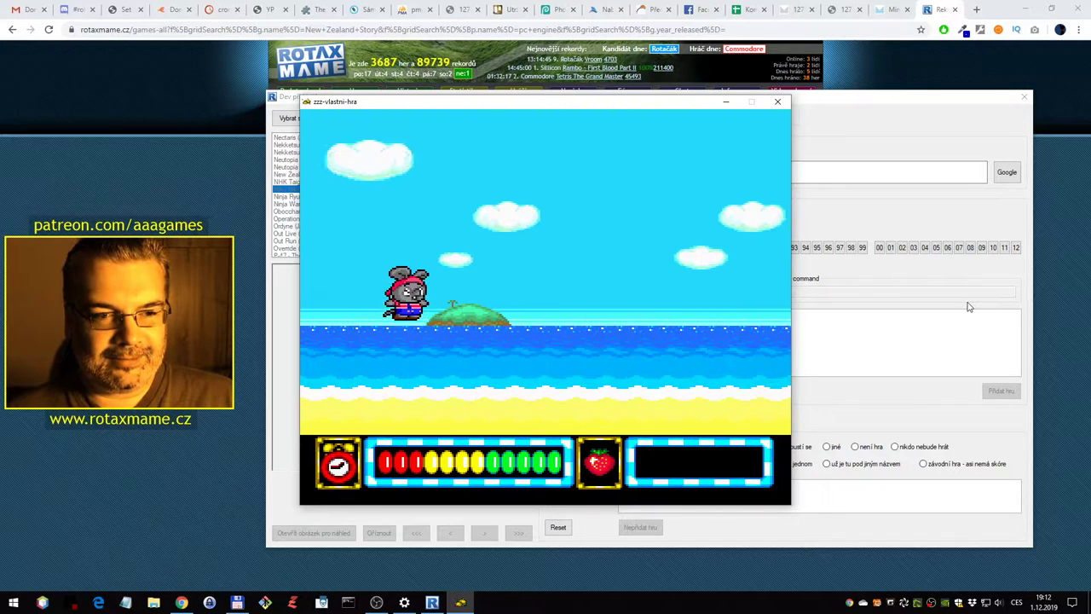
{"action": "key", "text": "ctrl"}
{"action": "key", "text": "Right"}
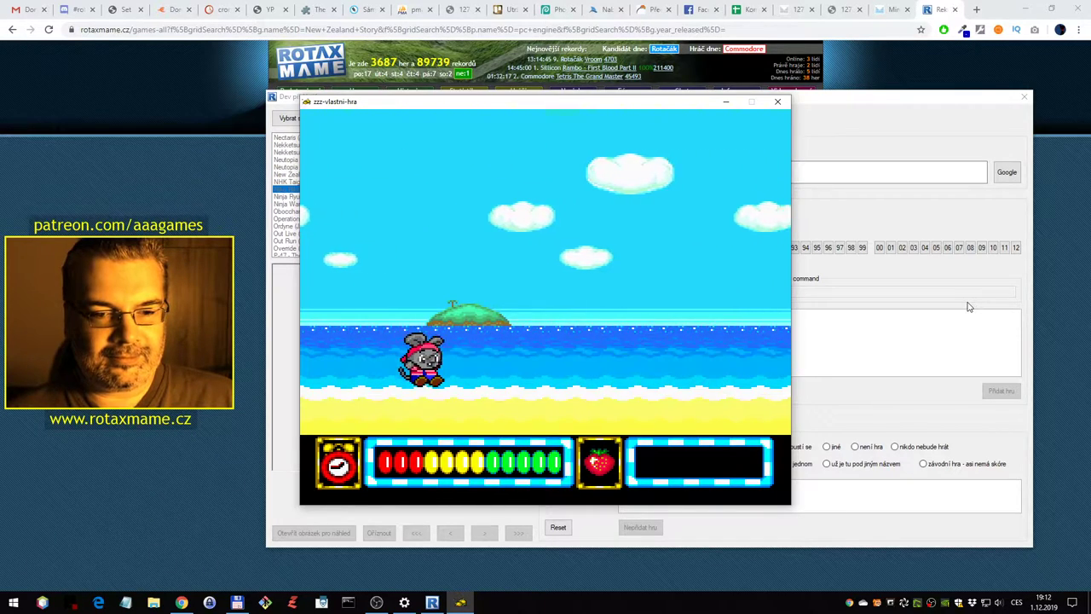
{"action": "key", "text": "Right"}
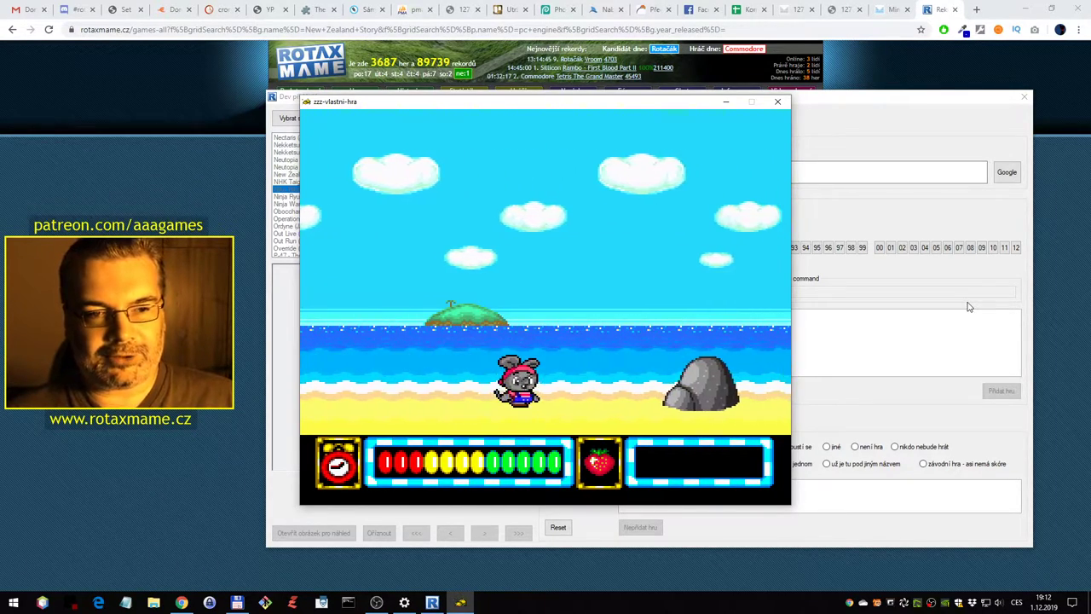
{"action": "key", "text": "Right"}
{"action": "key", "text": "ctrl"}
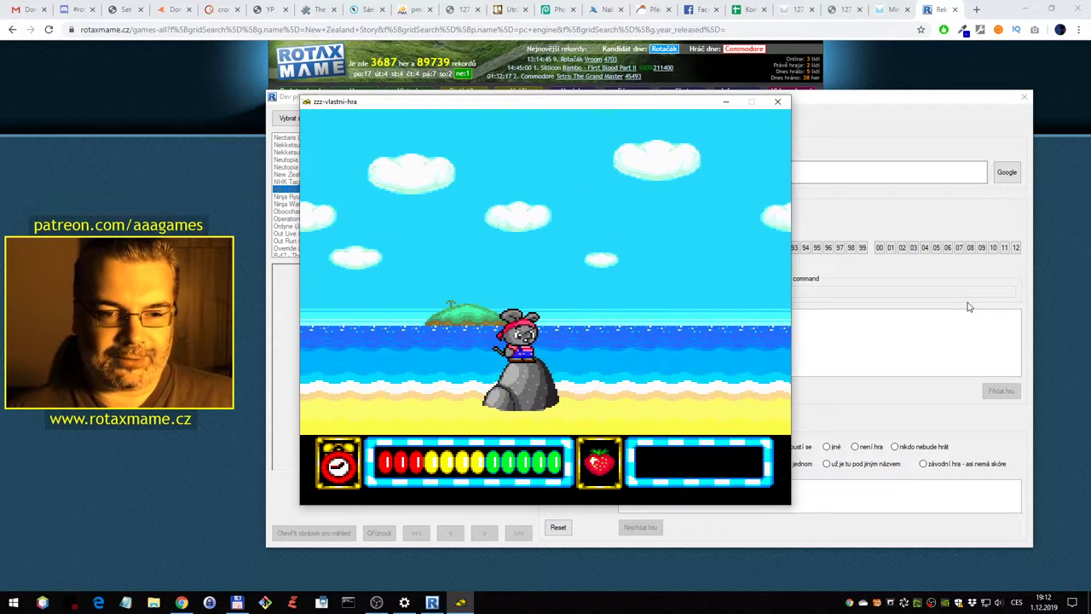
Jump the mouse off the rock and run along the beach, trying to leap over the red crabs
{"action": "key", "text": "ctrl"}
{"action": "key", "text": "Right"}
{"action": "key", "text": "x"}
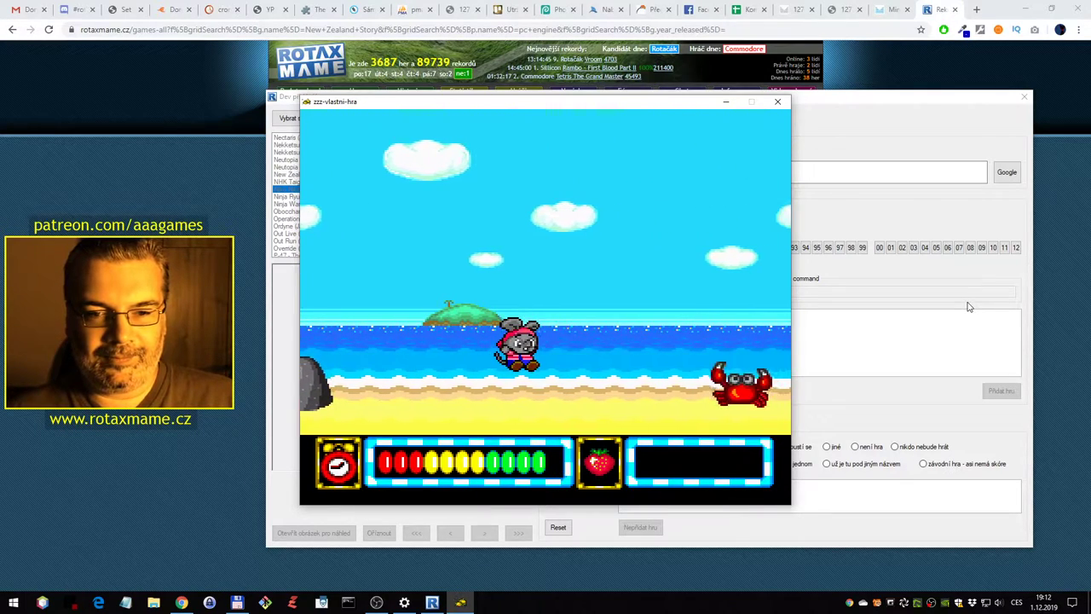
{"action": "key", "text": "Right"}
{"action": "key", "text": "x"}
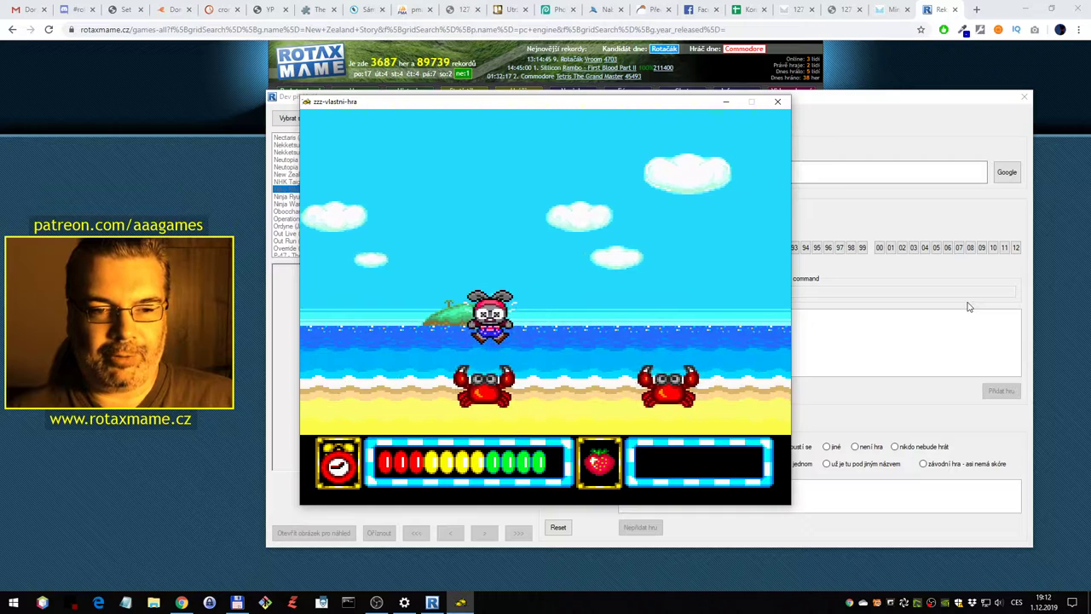
{"action": "key", "text": "x"}
{"action": "key", "text": "Left"}
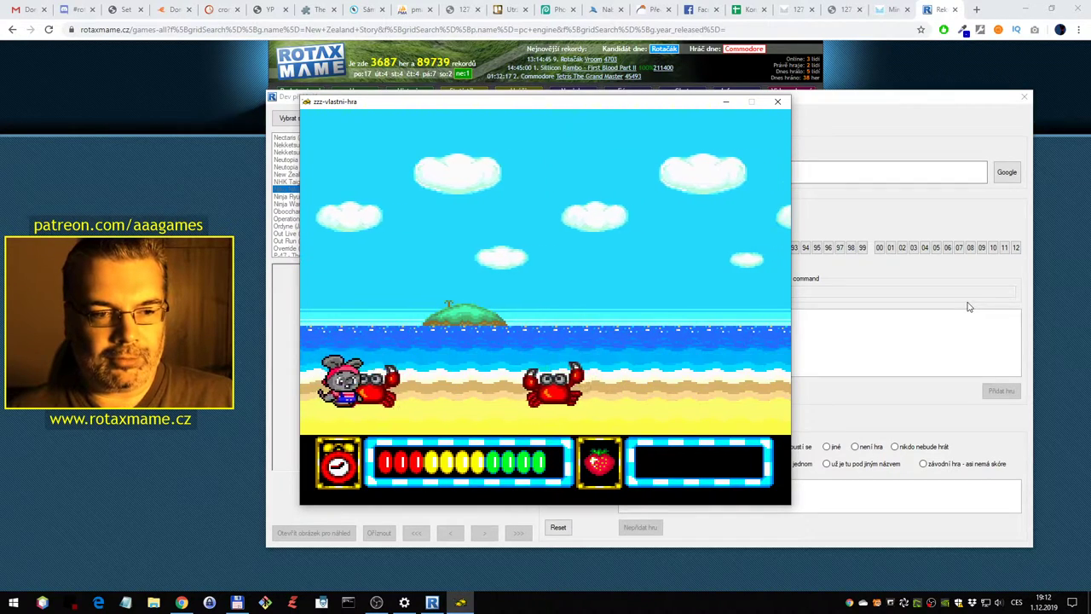
Get the mouse past the crabs on the beach and collect the strawberry
{"action": "key", "text": "Right"}
{"action": "key", "text": "x"}
{"action": "key", "text": "Left"}
{"action": "key", "text": "Right"}
{"action": "key", "text": "x"}
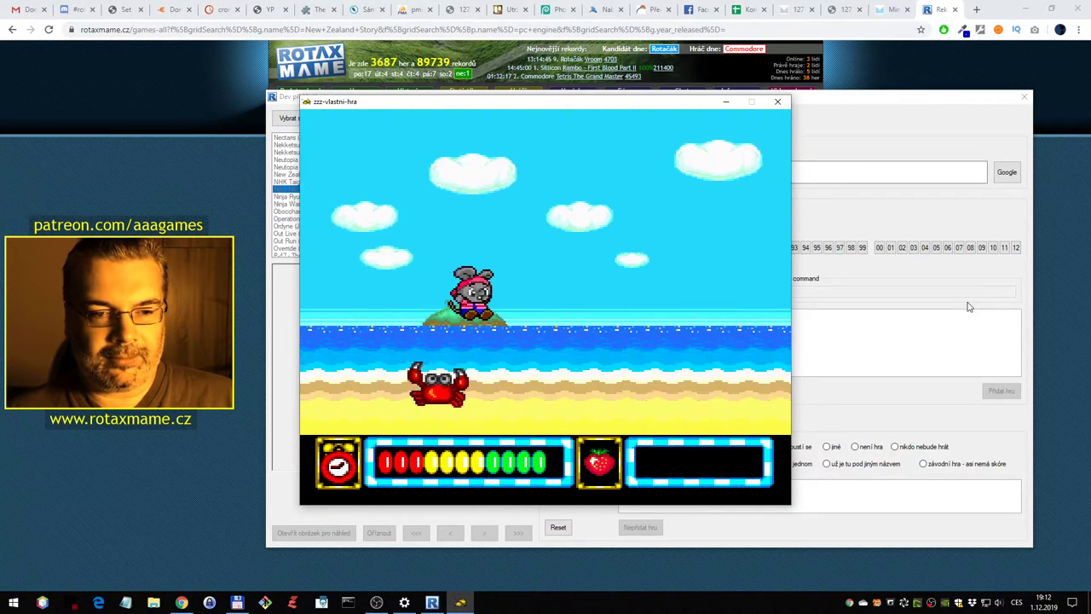
{"action": "key", "text": "Right"}
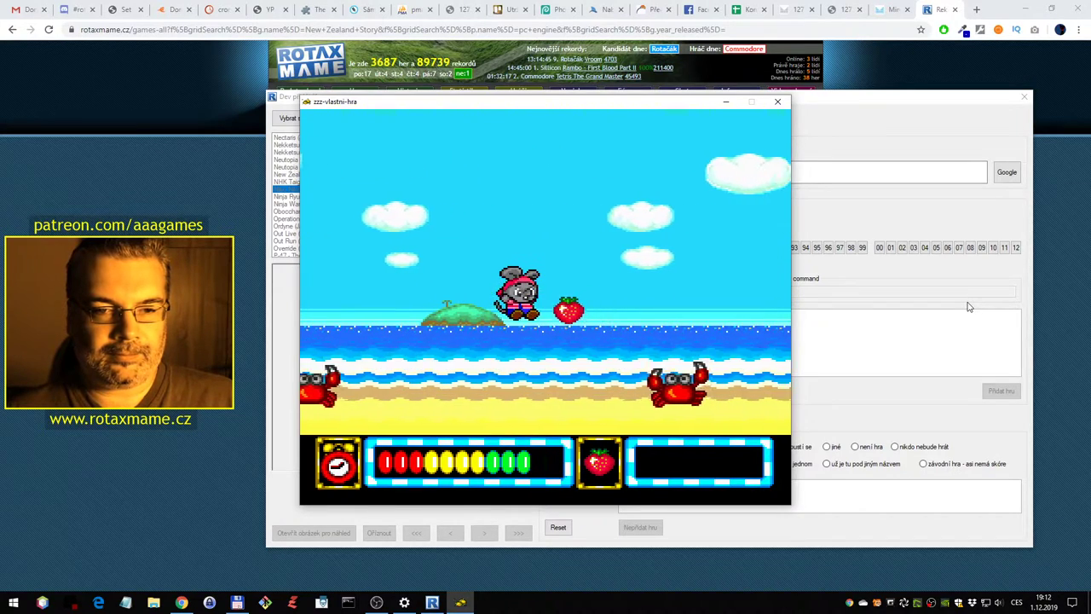
{"action": "key", "text": "Right"}
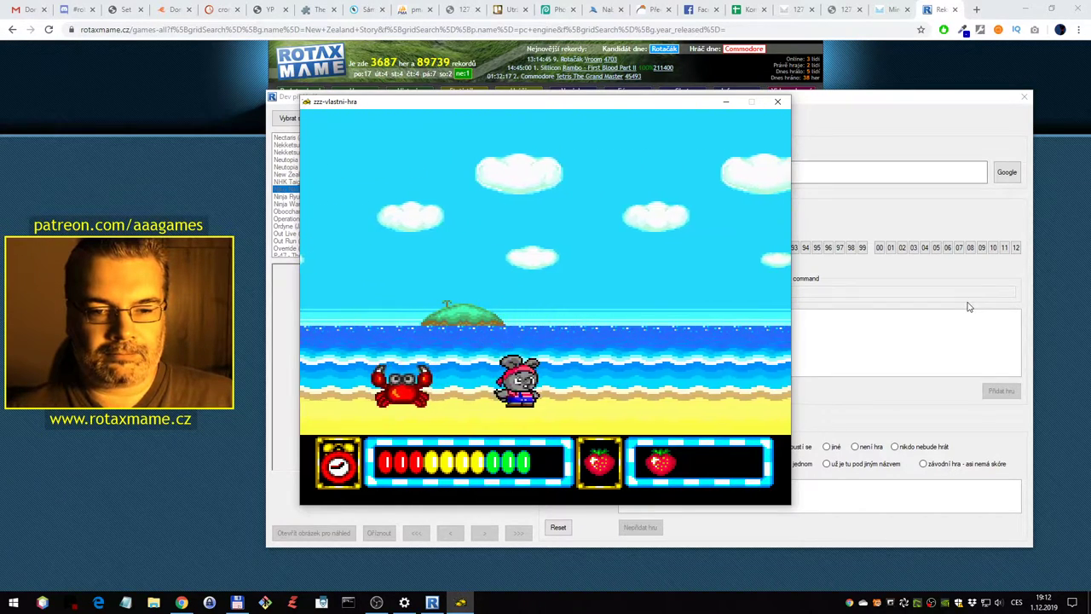
Jump over the next crab and run on along the beach to the blue door
{"action": "key", "text": "x"}
{"action": "key", "text": "ctrl"}
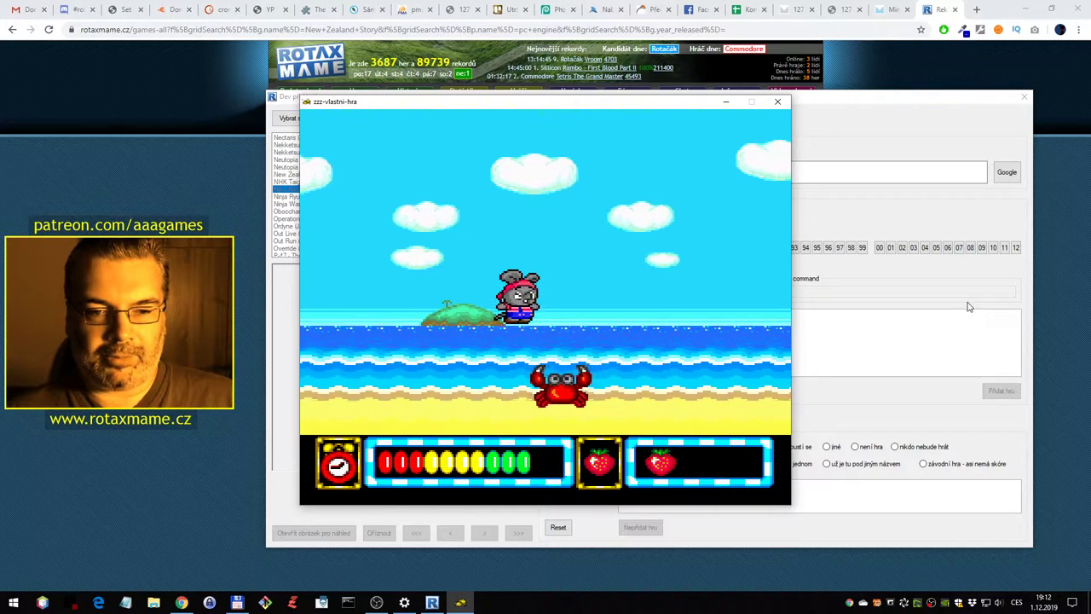
{"action": "key", "text": "Right"}
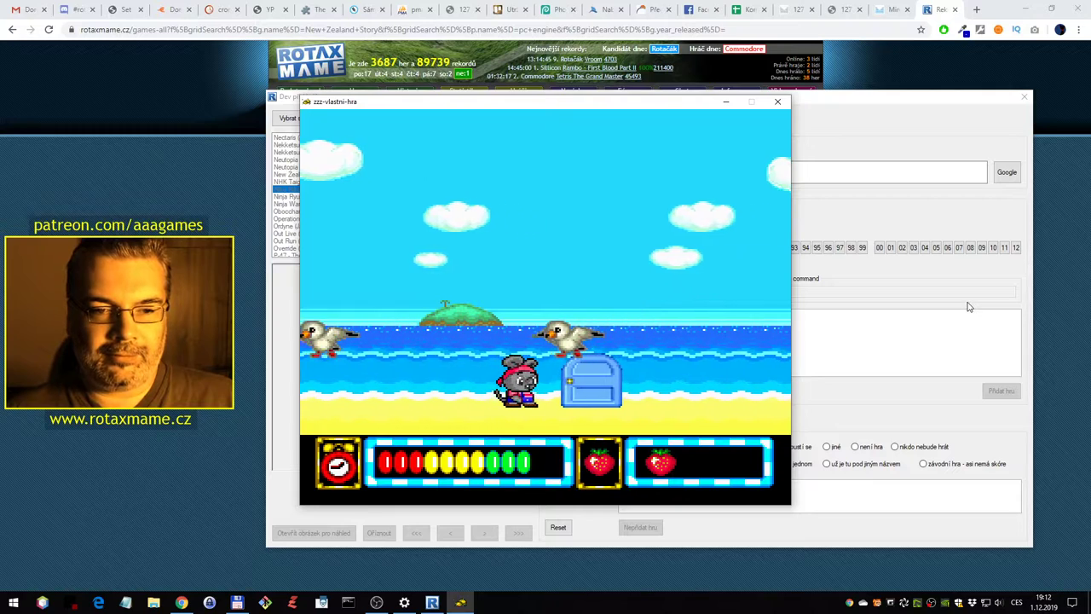
{"action": "key", "text": "Right"}
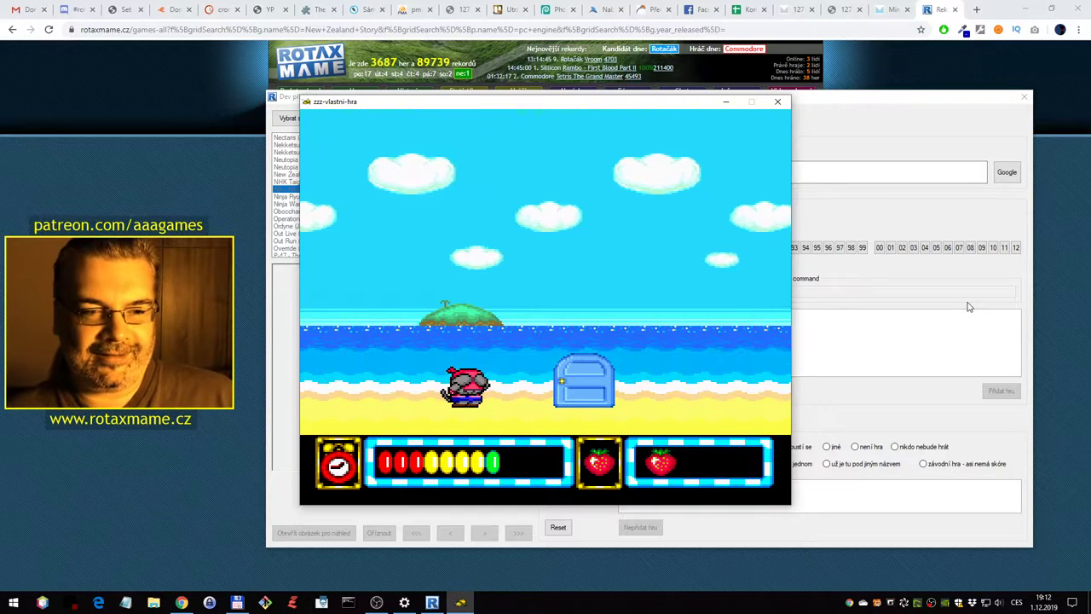
Jump around the blue door, move the mouse in front of it and go inside
{"action": "key", "text": "Right"}
{"action": "key", "text": "Right"}
{"action": "key", "text": "ctrl"}
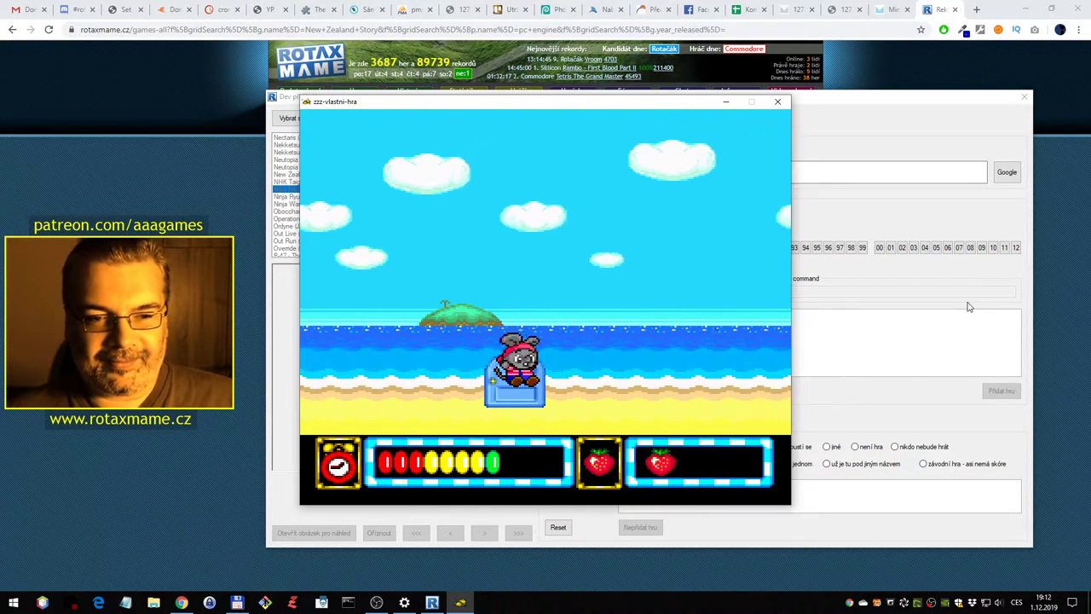
{"action": "key", "text": "ctrl"}
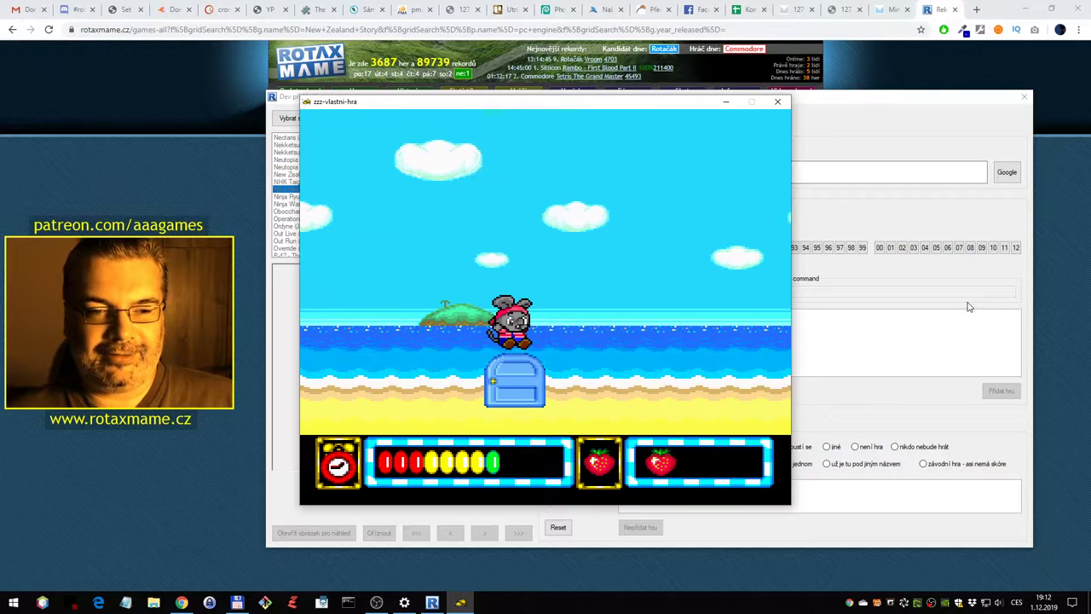
{"action": "key", "text": "Up"}
{"action": "key", "text": "Right"}
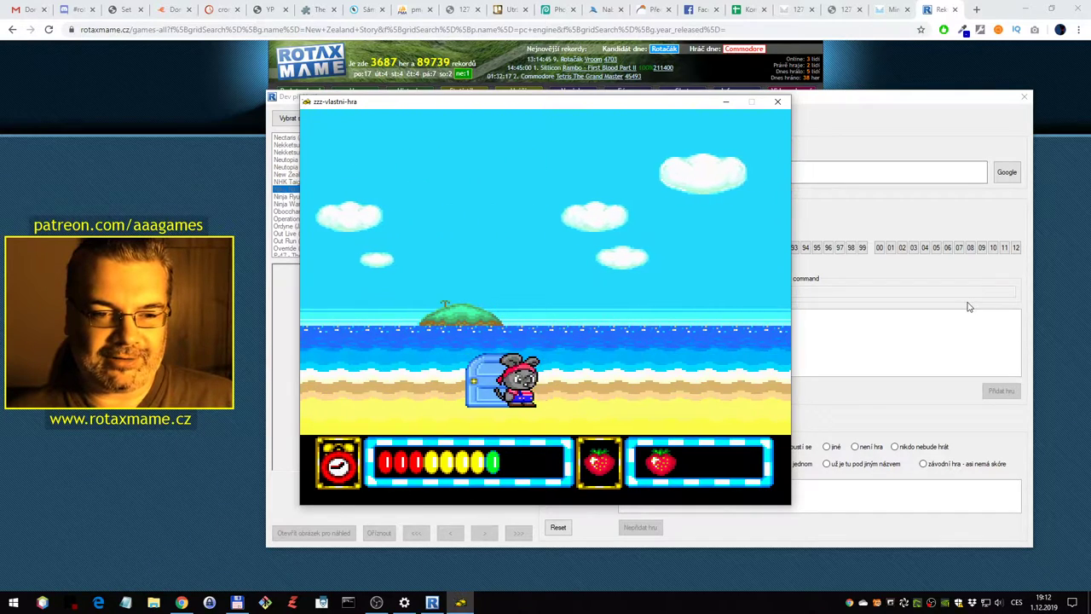
{"action": "key", "text": "Left"}
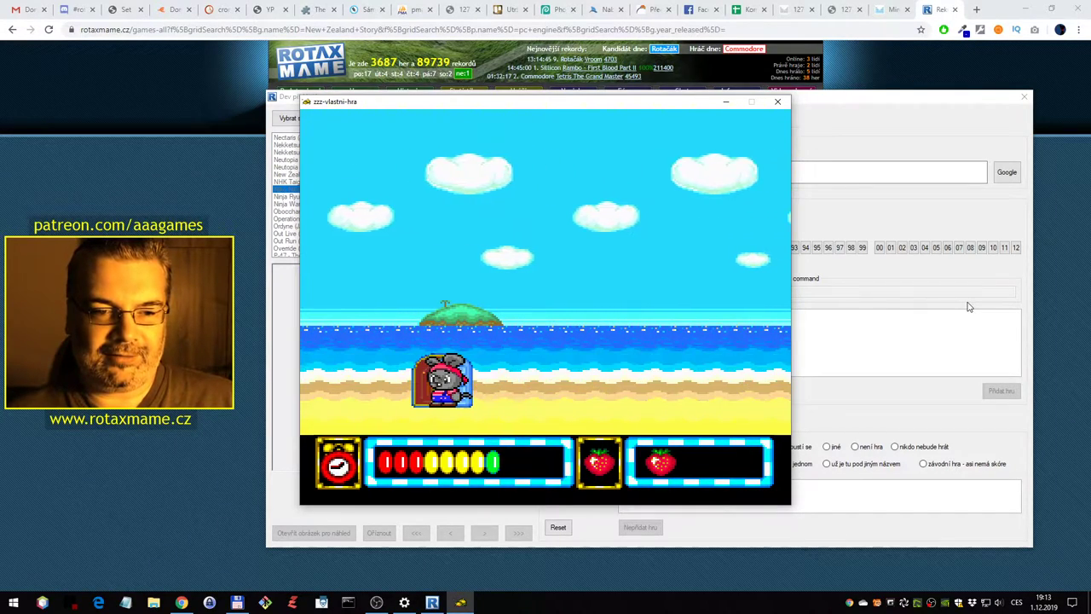
{"action": "key", "text": "Up"}
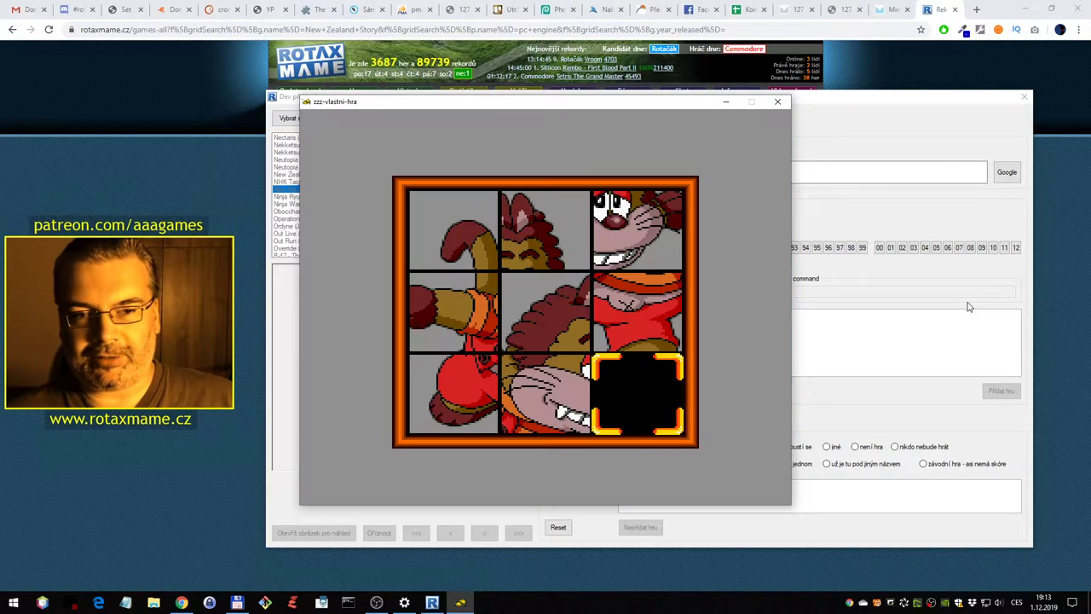
Slide the puzzle's muzzle tile to the bottom-right cell, and shift the mane and ear tiles down the middle column
{"action": "key", "text": "Right"}
{"action": "key", "text": "Up"}
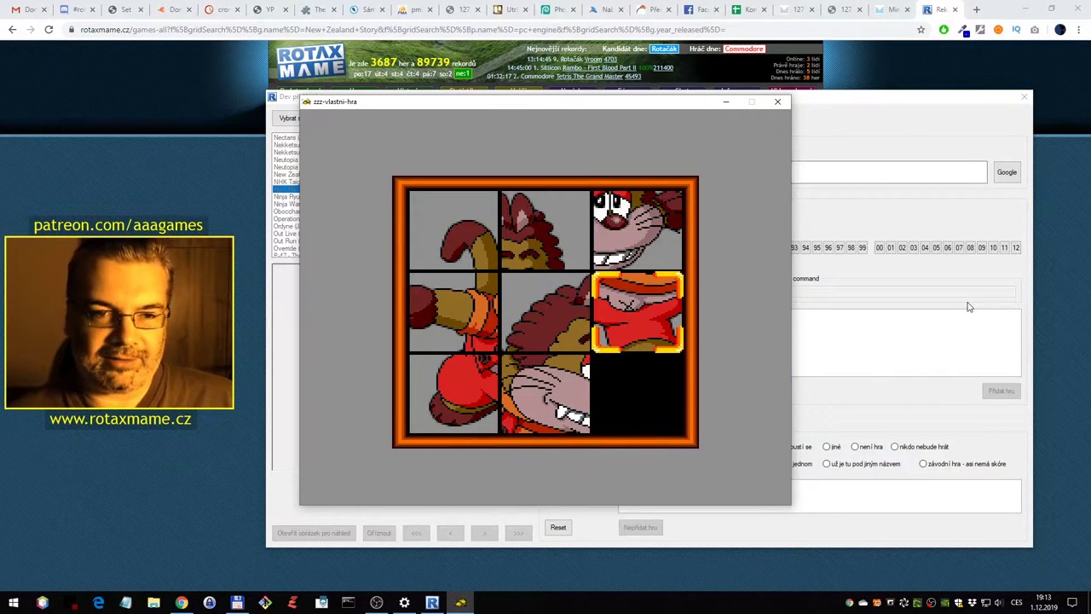
{"action": "key", "text": "Down"}
{"action": "key", "text": "ctrl"}
{"action": "key", "text": "Up"}
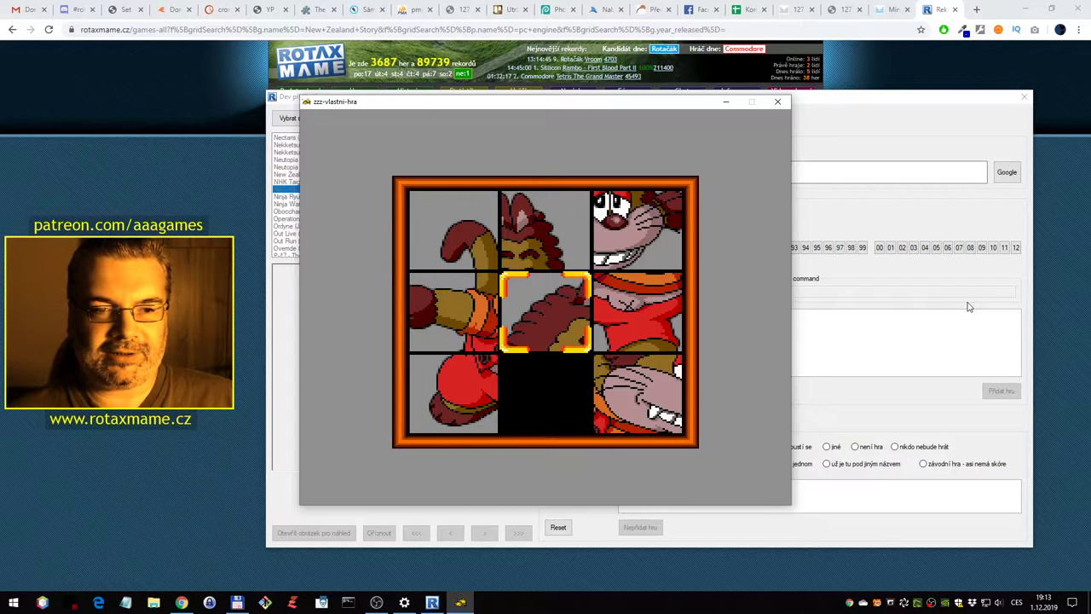
{"action": "key", "text": "Down"}
{"action": "key", "text": "Up"}
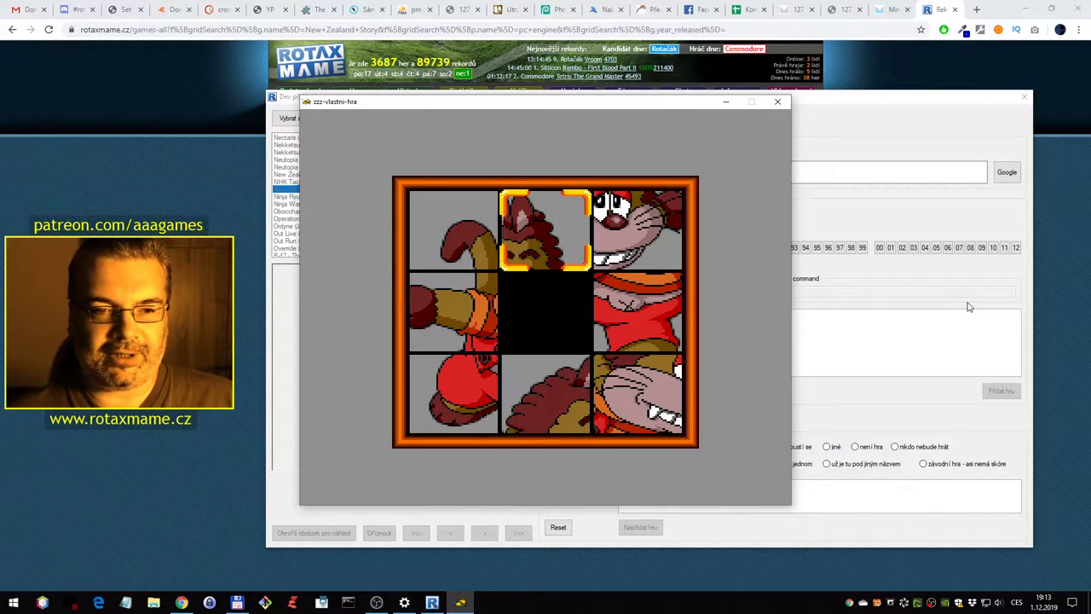
{"action": "key", "text": "Down"}
{"action": "key", "text": "Right"}
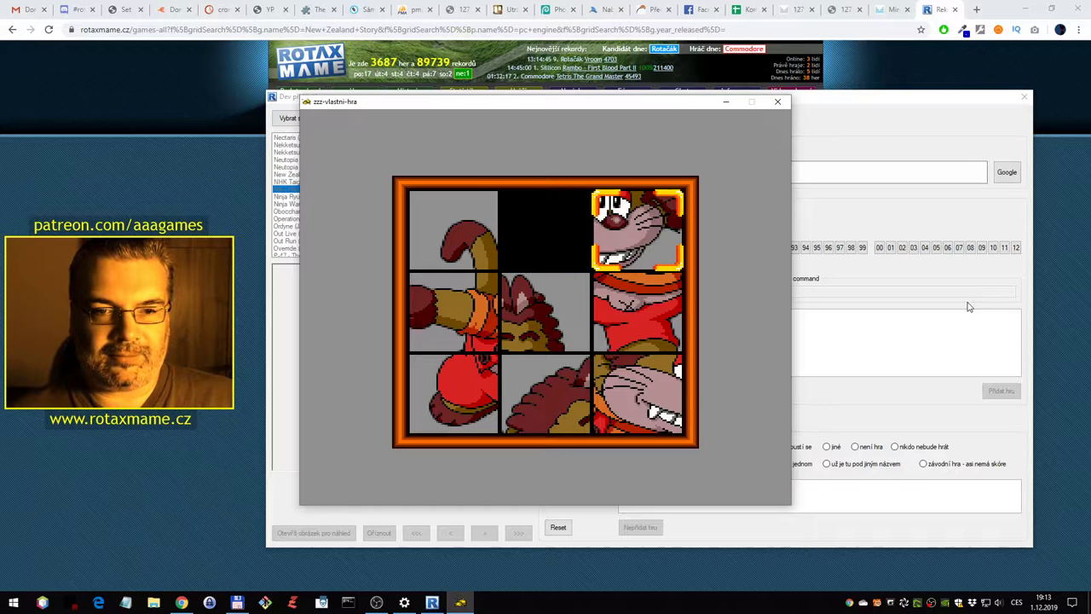
Try cycling the face, chest and ear tiles around the puzzle's upper-right cells, and move them back
{"action": "key", "text": "Left"}
{"action": "key", "text": "Down"}
{"action": "key", "text": "Up"}
{"action": "key", "text": "Left"}
{"action": "key", "text": "Right"}
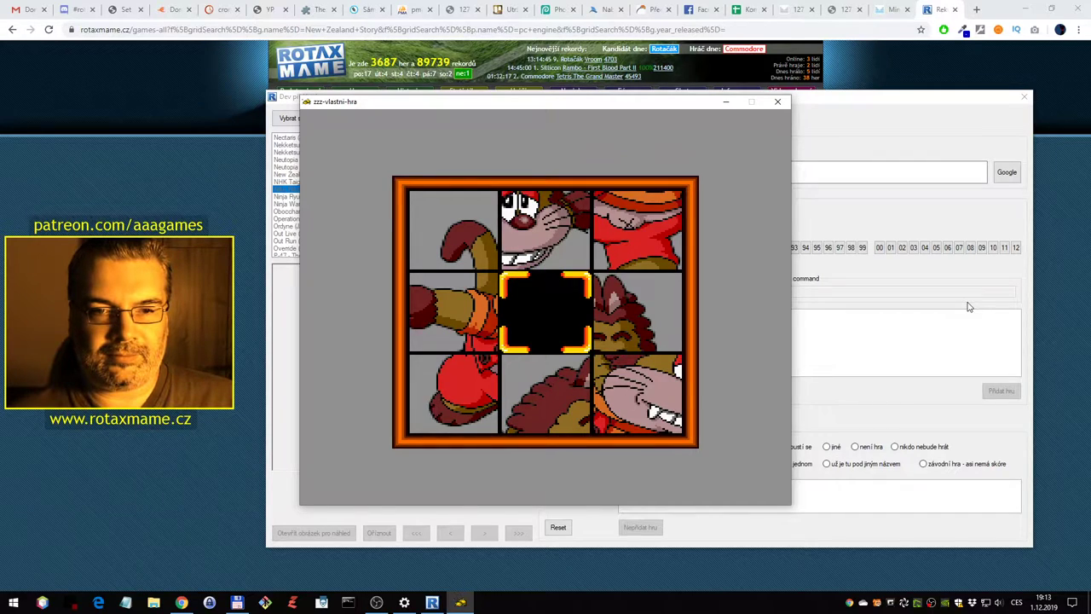
{"action": "key", "text": "Right"}
{"action": "key", "text": "Left"}
{"action": "key", "text": "Up"}
{"action": "key", "text": "Down"}
{"action": "key", "text": "Left"}
{"action": "key", "text": "Right"}
{"action": "key", "text": "Down"}
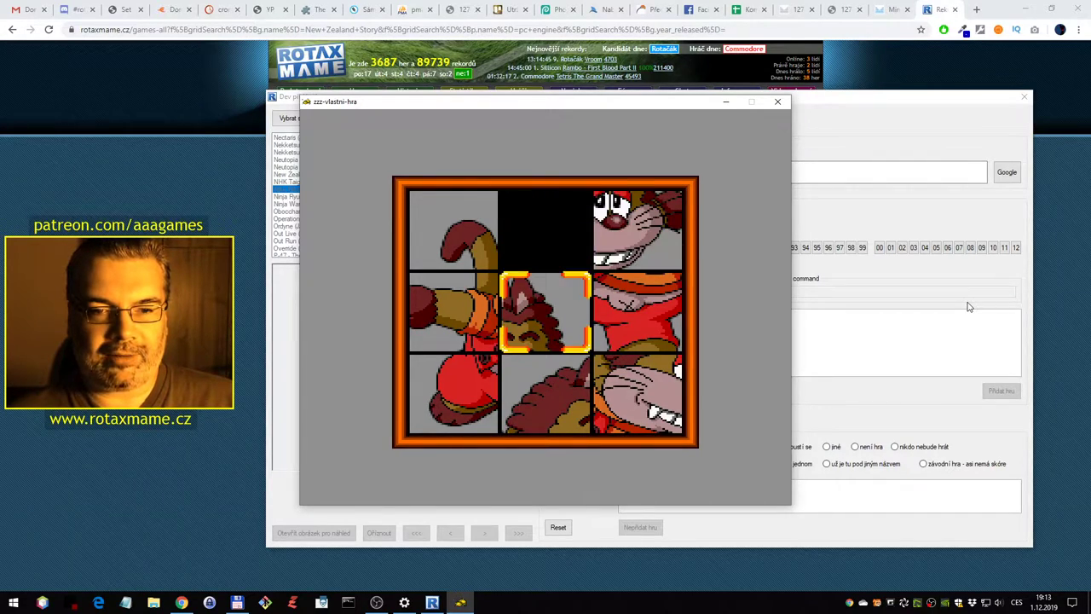
Rearrange the sliding puzzle so the muzzle tile is in the centre cell with the chest tile directly below it
{"action": "key", "text": "Up"}
{"action": "key", "text": "Right"}
{"action": "key", "text": "Left"}
{"action": "key", "text": "Down"}
{"action": "key", "text": "Up"}
{"action": "key", "text": "Left"}
{"action": "key", "text": "Right"}
{"action": "key", "text": "Up"}
{"action": "key", "text": "Down"}
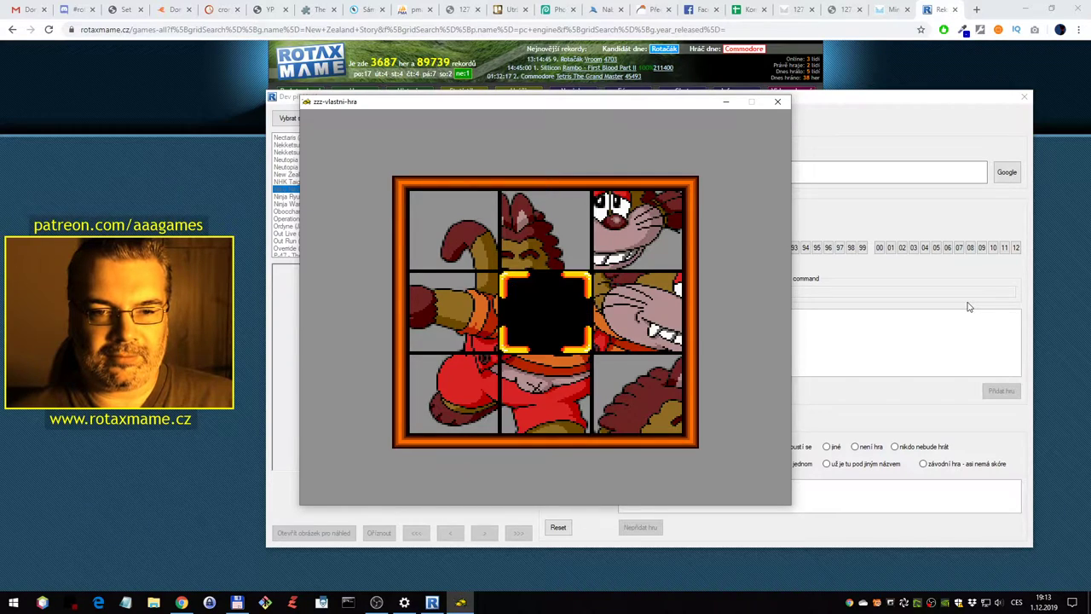
{"action": "key", "text": "Down"}
{"action": "key", "text": "Right"}
{"action": "key", "text": "Left"}
{"action": "key", "text": "Down"}
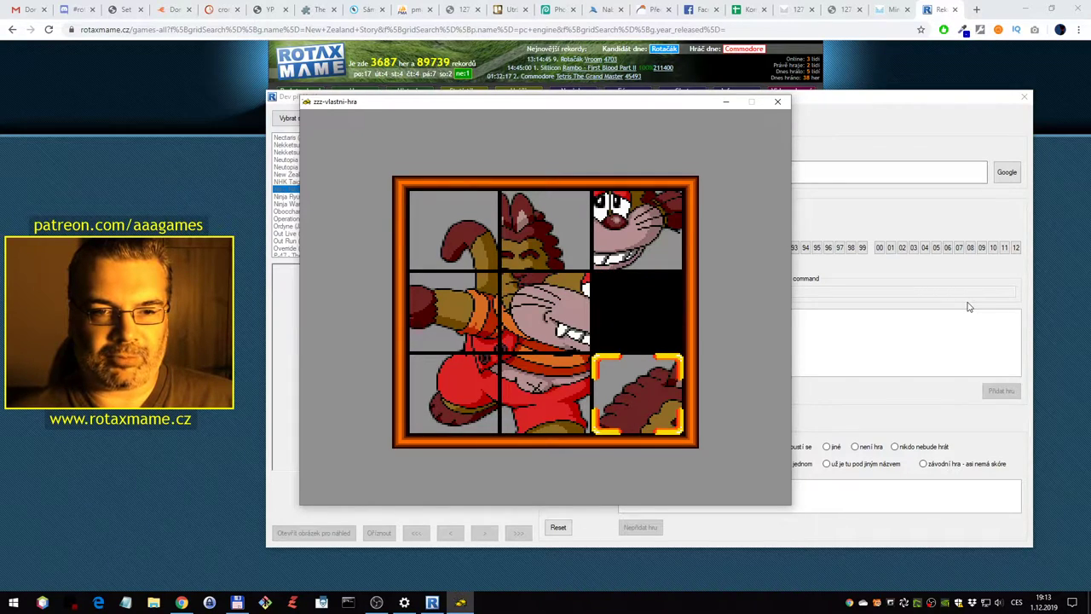
Try the face tile beside the muzzle and the ear tile in the top-right cell, and slide both back
{"action": "key", "text": "Up"}
{"action": "key", "text": "Up"}
{"action": "key", "text": "Down"}
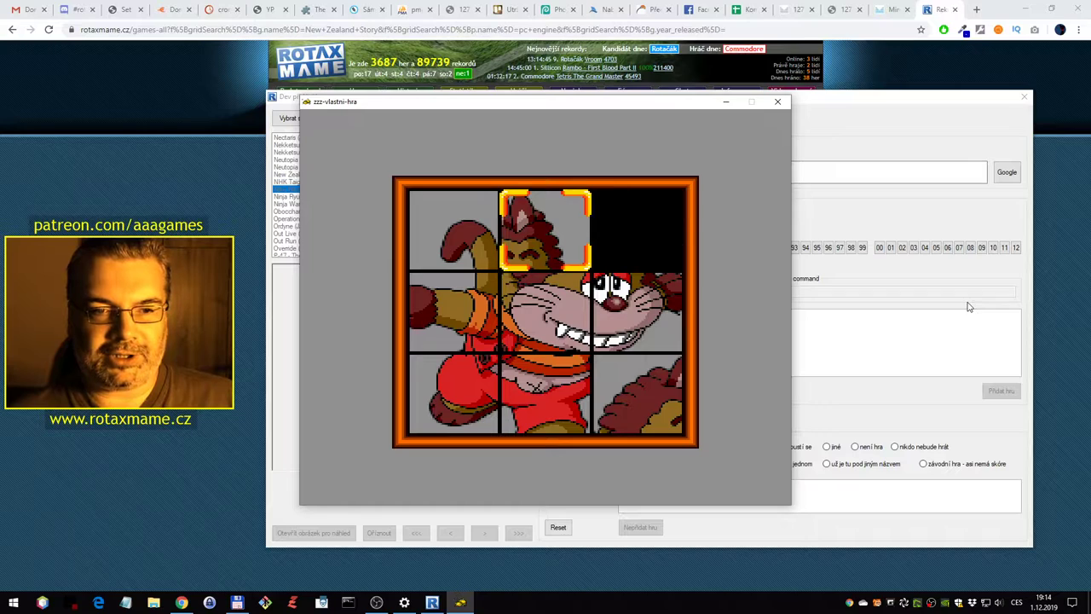
{"action": "key", "text": "Right"}
{"action": "key", "text": "Right"}
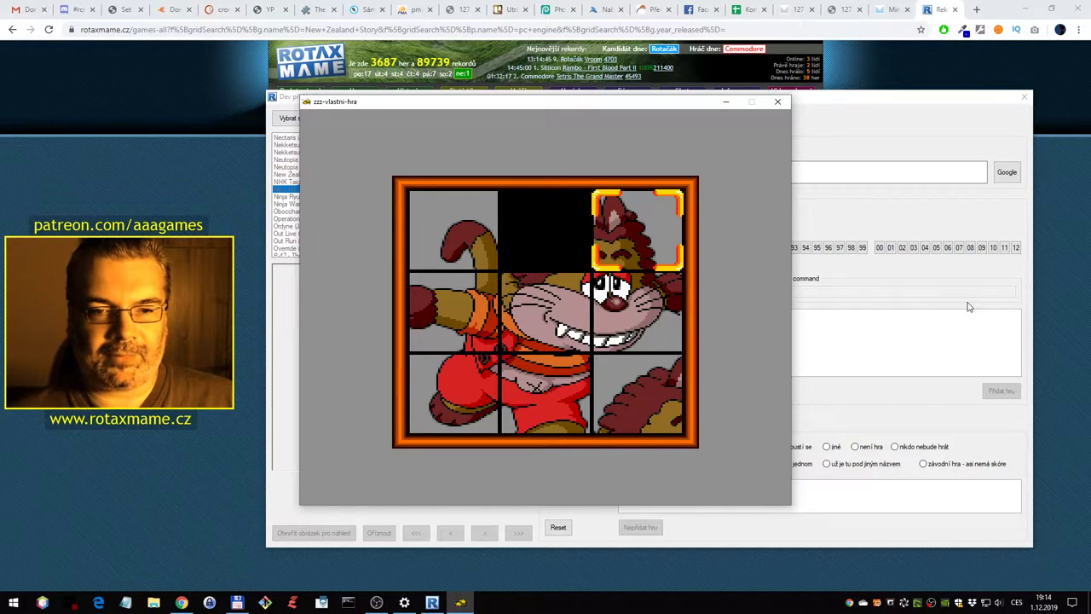
{"action": "key", "text": "Down"}
{"action": "key", "text": "Up"}
{"action": "key", "text": "Up"}
{"action": "key", "text": "Left"}
{"action": "key", "text": "Down"}
{"action": "key", "text": "Up"}
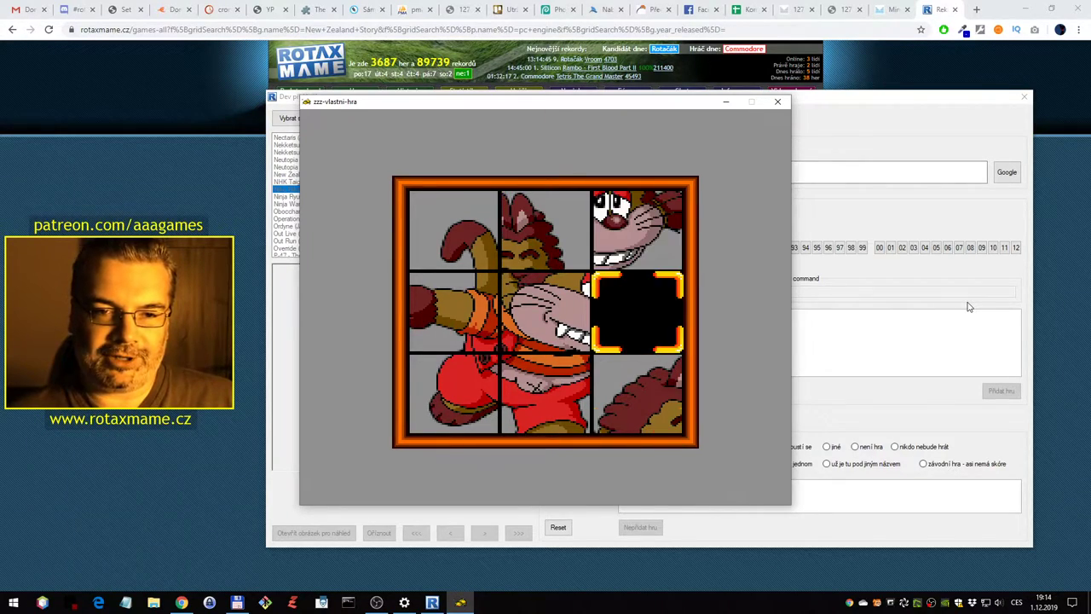
Cycle the muzzle, chest and mane tiles around the puzzle's lower-right cells, and slide the ear tile down to the centre
{"action": "key", "text": "Down"}
{"action": "key", "text": "Up"}
{"action": "key", "text": "Left"}
{"action": "key", "text": "Right"}
{"action": "key", "text": "Up"}
{"action": "key", "text": "Down"}
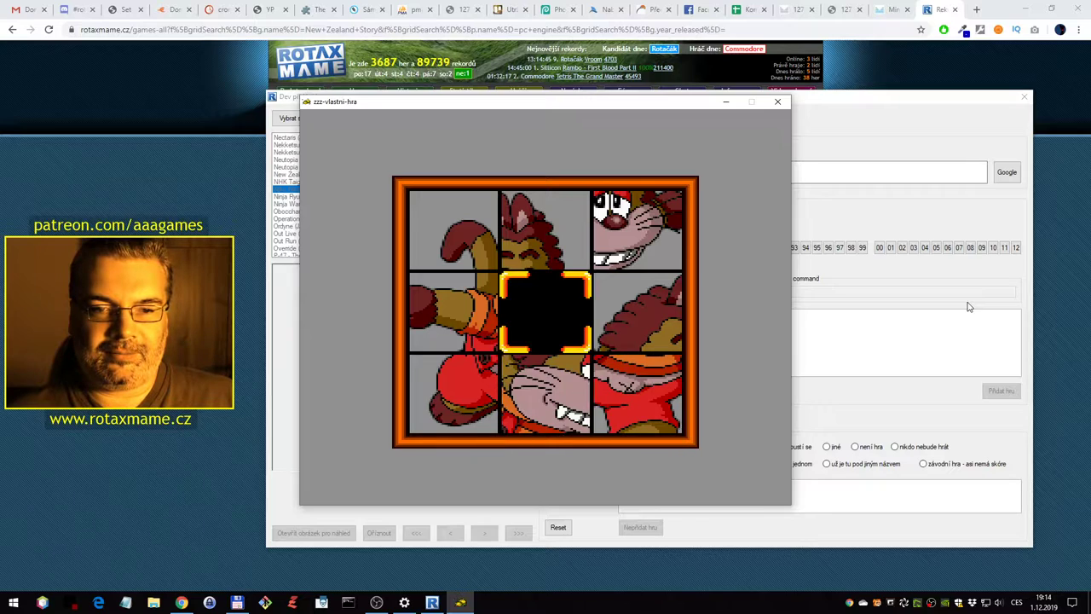
{"action": "key", "text": "Right"}
{"action": "key", "text": "Left"}
{"action": "key", "text": "Left"}
{"action": "key", "text": "Right"}
{"action": "key", "text": "Up"}
{"action": "key", "text": "Down"}
{"action": "key", "text": "Right"}
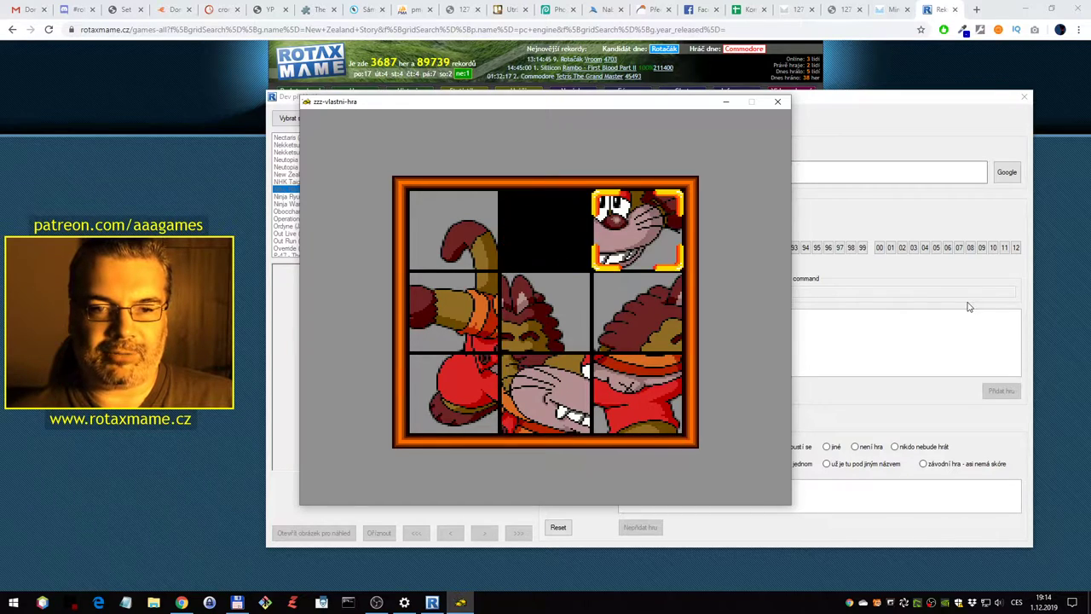
Cycle the mane tile to the puzzle's top-right cell and the ear tile below it, and slide the face tile into the centre
{"action": "key", "text": "Left"}
{"action": "key", "text": "Down"}
{"action": "key", "text": "Up"}
{"action": "key", "text": "Left"}
{"action": "key", "text": "Right"}
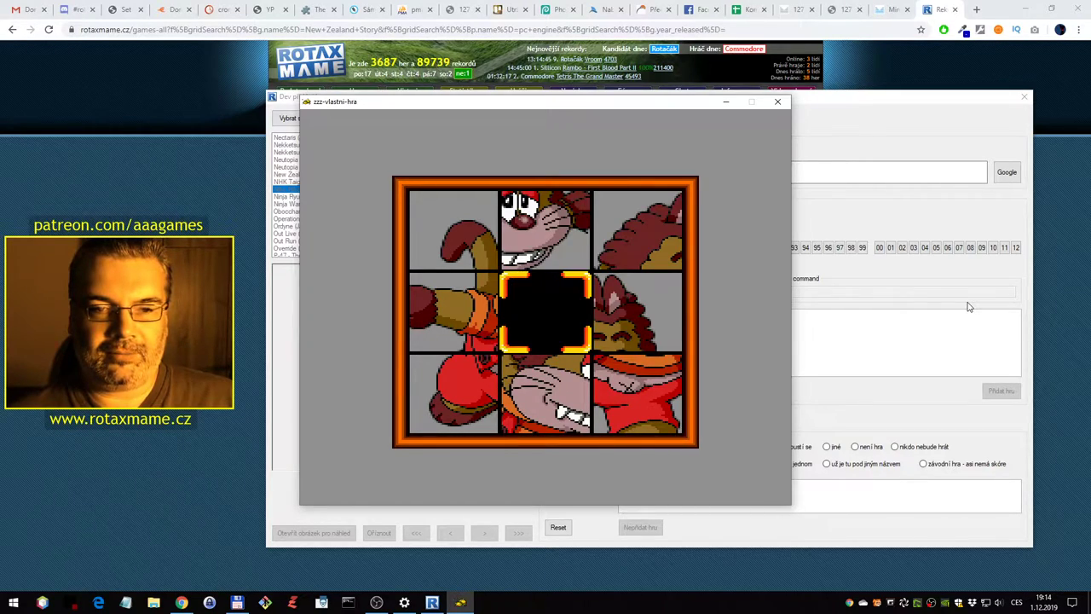
{"action": "key", "text": "Down"}
{"action": "key", "text": "Left"}
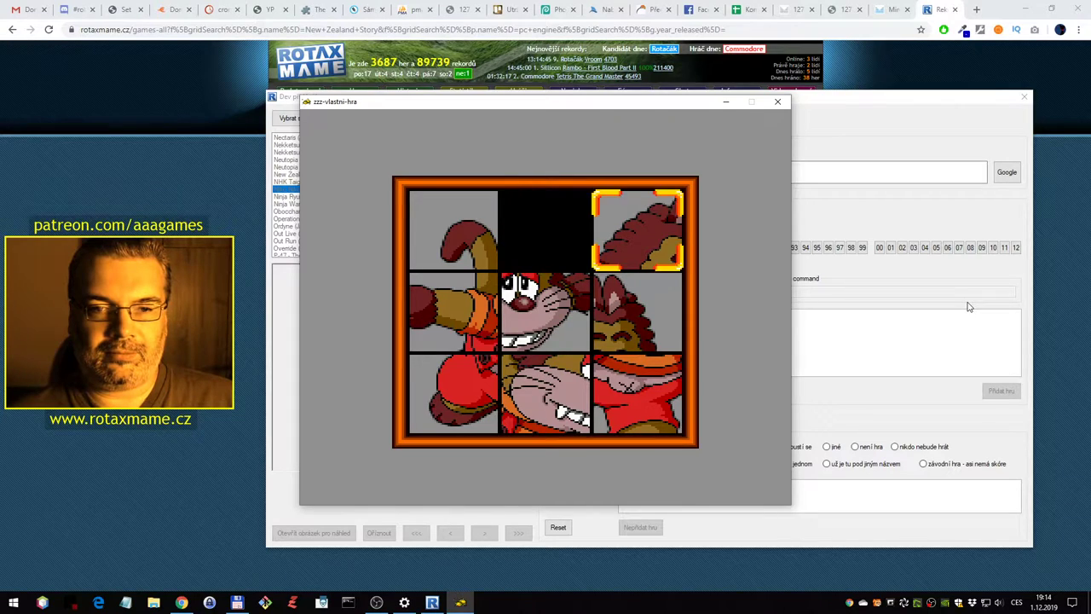
{"action": "key", "text": "Up"}
{"action": "key", "text": "Right"}
{"action": "key", "text": "Up"}
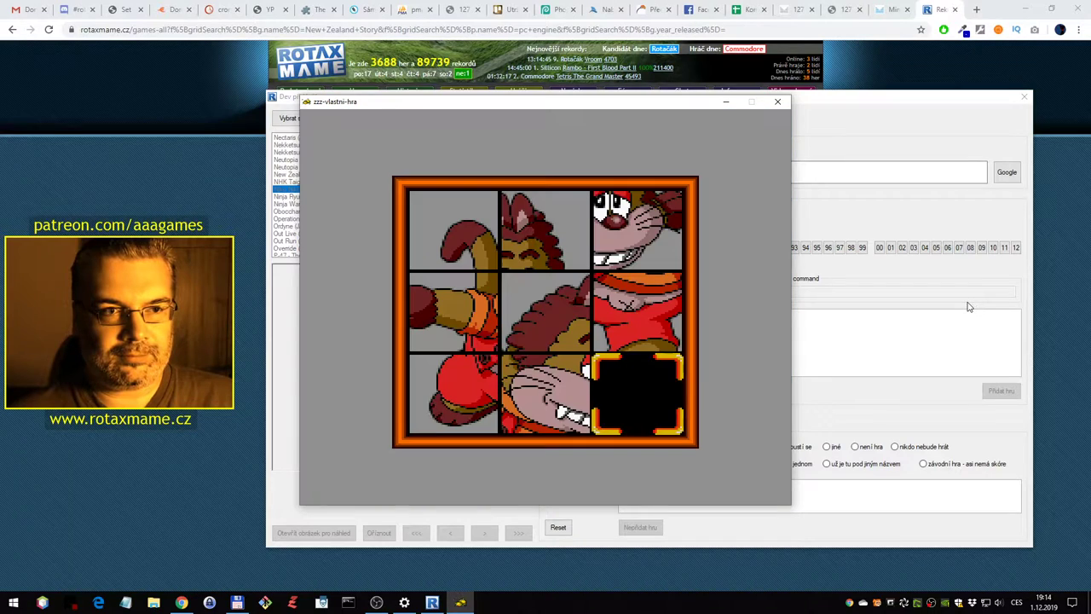
Close the emulator and record Niko Niko Pun as a game that is not added
{"action": "key", "text": "Escape"}
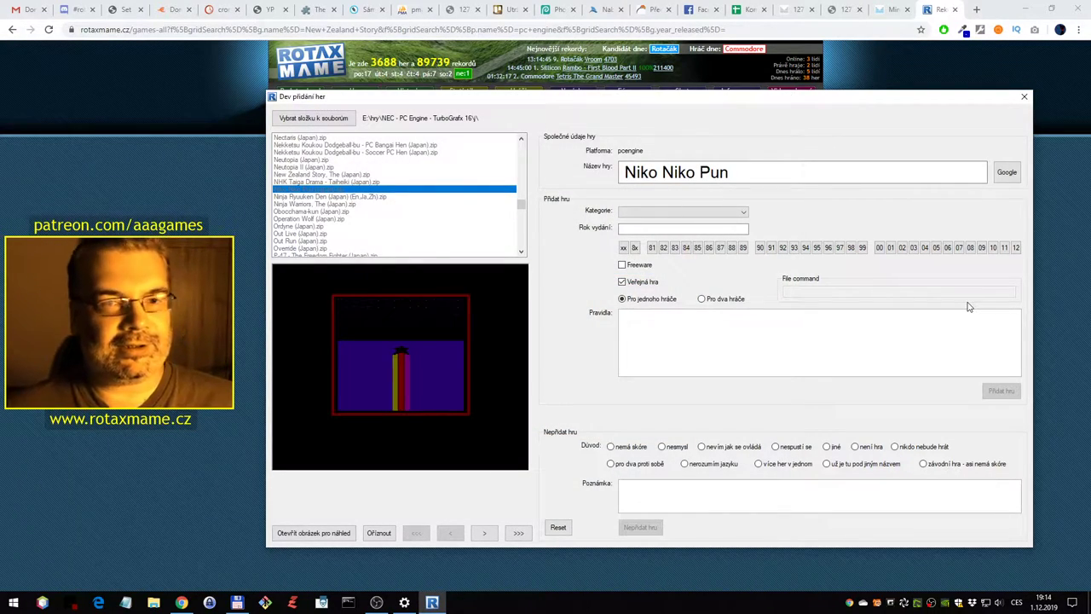
{"action": "left_click", "coordinate": [640, 527]}
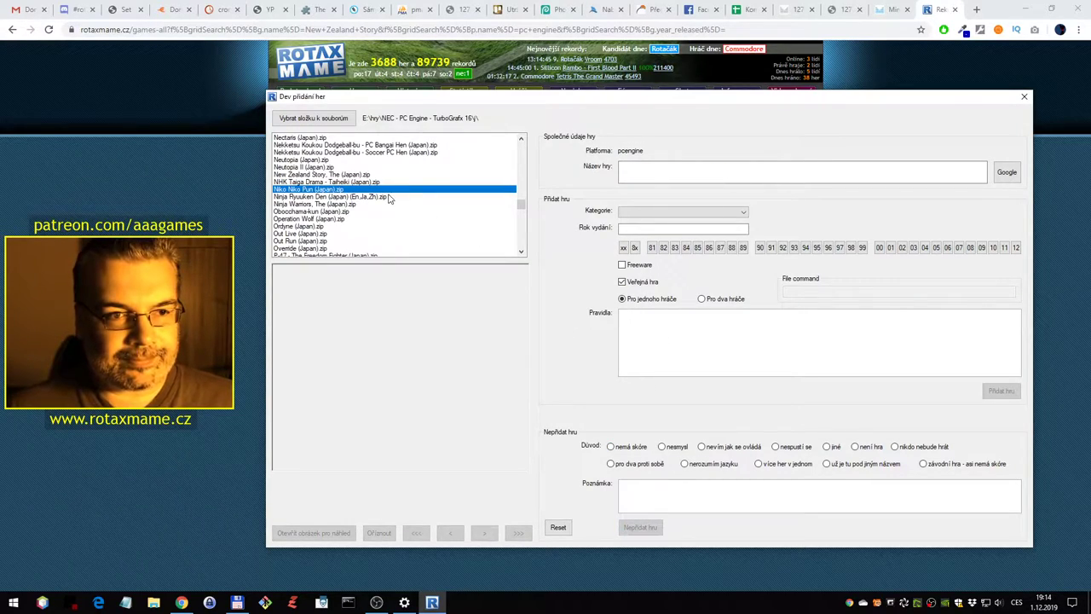
Launch Ninja Ryuuken Den, test-play stage 1-1 over the stacked crates, and close the emulator
{"action": "left_click", "coordinate": [388, 197]}
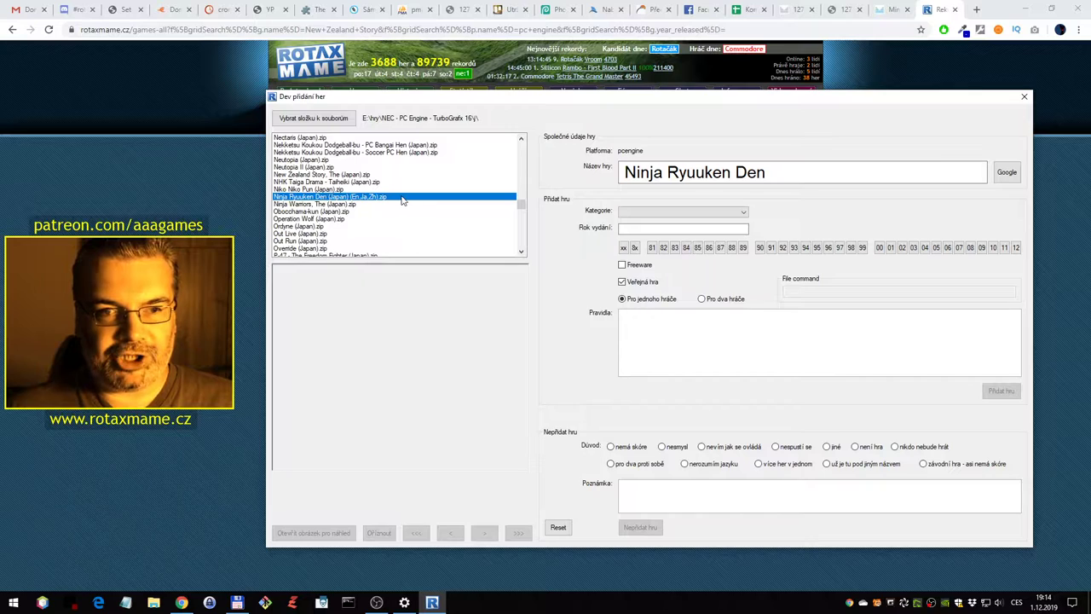
{"action": "double_click", "coordinate": [402, 200]}
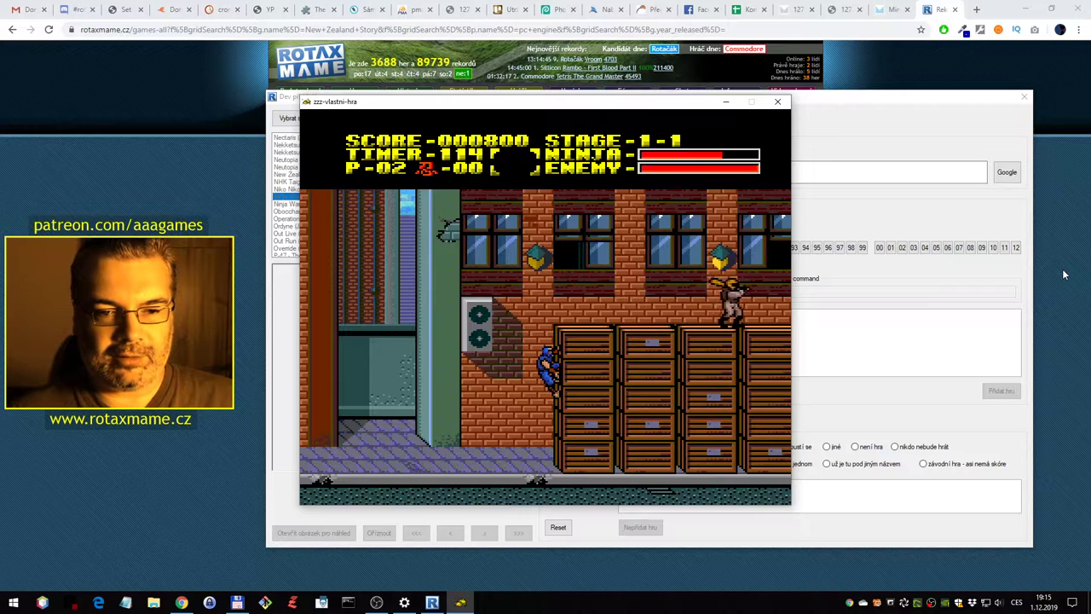
{"action": "key", "text": "Left"}
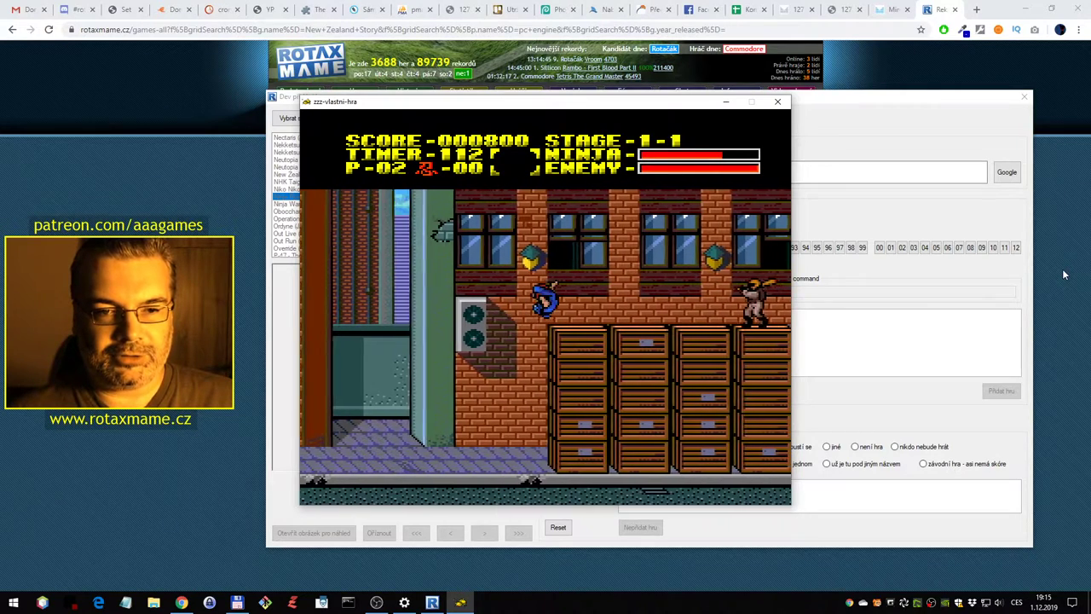
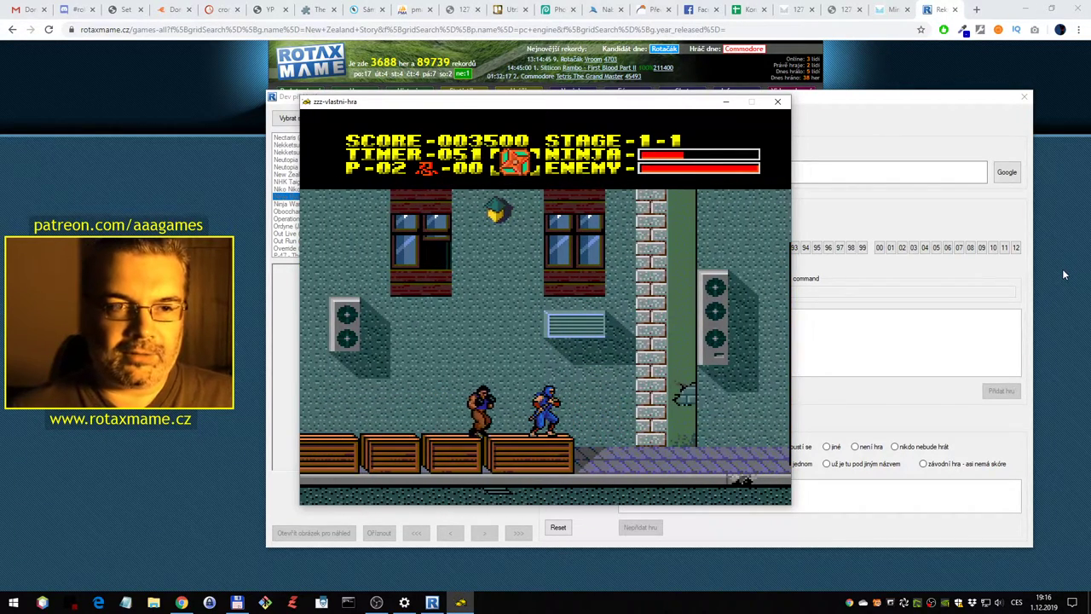
{"action": "key", "text": "Escape"}
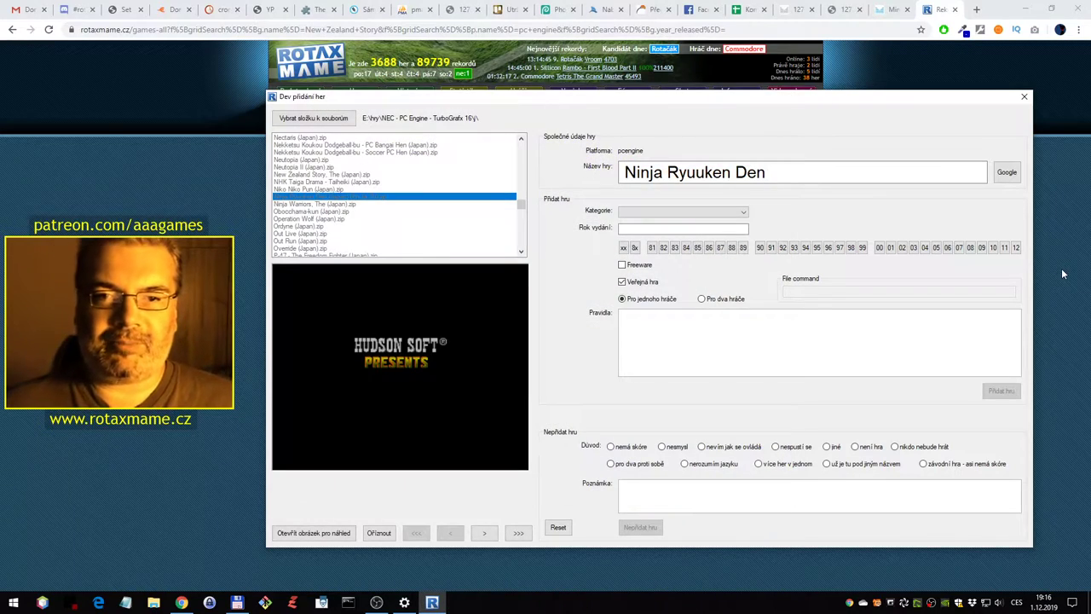
Look up Ninja Ryuuken Den on Google and check the result for its Western title and PC Engine release
{"action": "left_click", "coordinate": [1007, 172]}
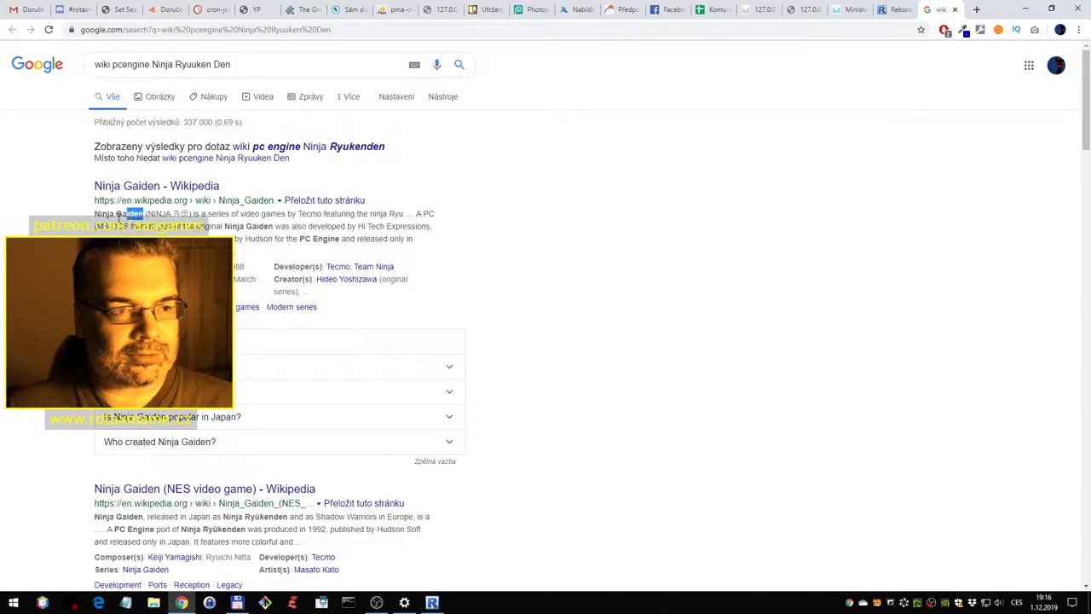
{"action": "mouse_move", "coordinate": [92, 220]}
{"action": "left_mouse_down"}
{"action": "mouse_move", "coordinate": [94, 144]}
{"action": "mouse_move", "coordinate": [93, 216]}
{"action": "left_mouse_up"}
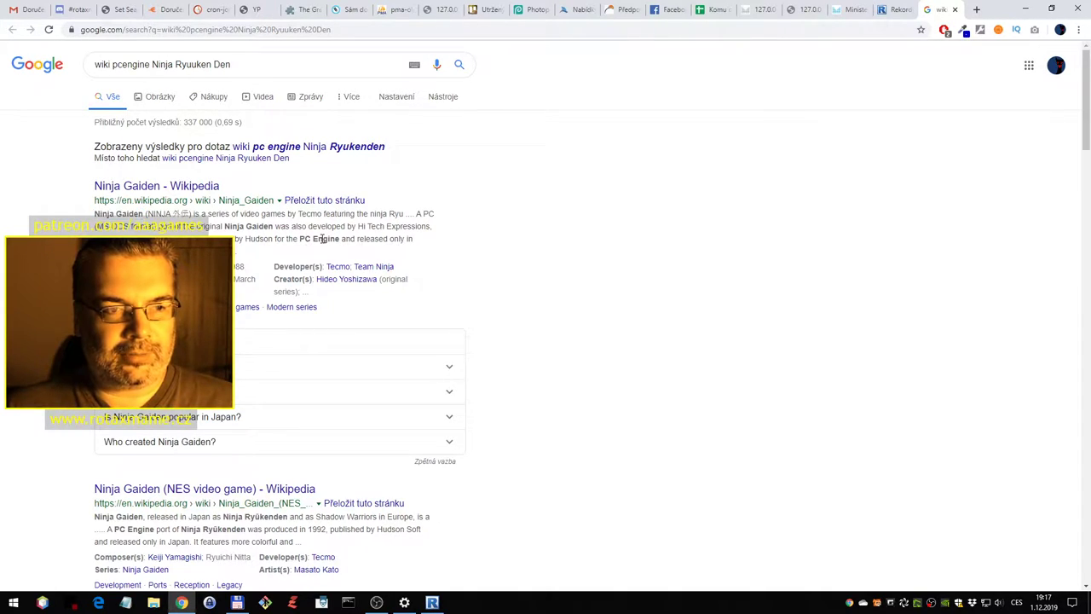
{"action": "double_click", "coordinate": [323, 239]}
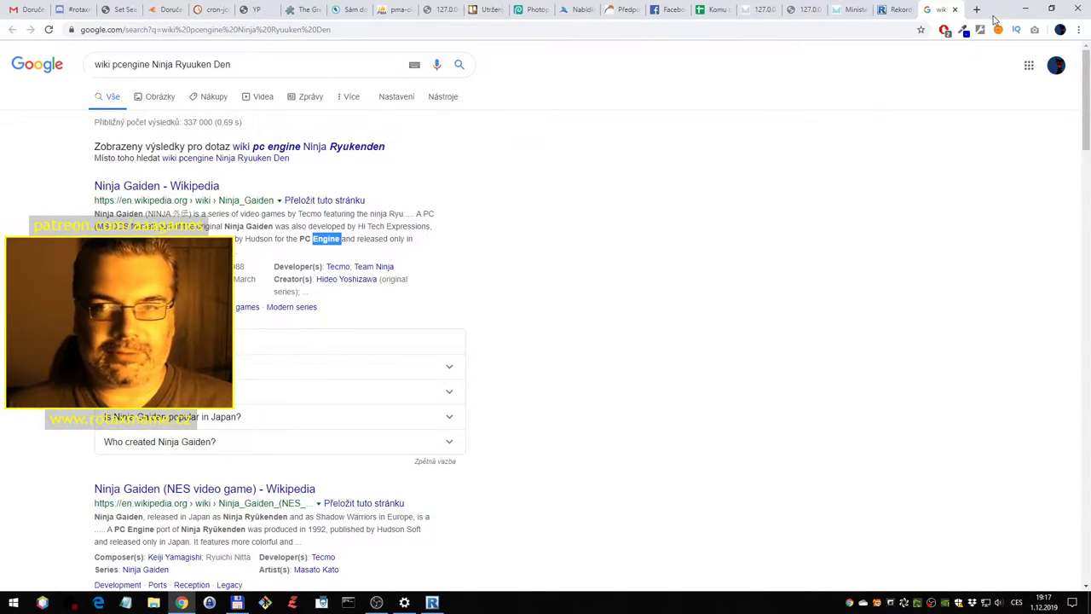
{"action": "left_click", "coordinate": [954, 10]}
Filter the site's list of all PC Engine games by the name Ninja Gaiden
{"action": "triple_click", "coordinate": [516, 147]}
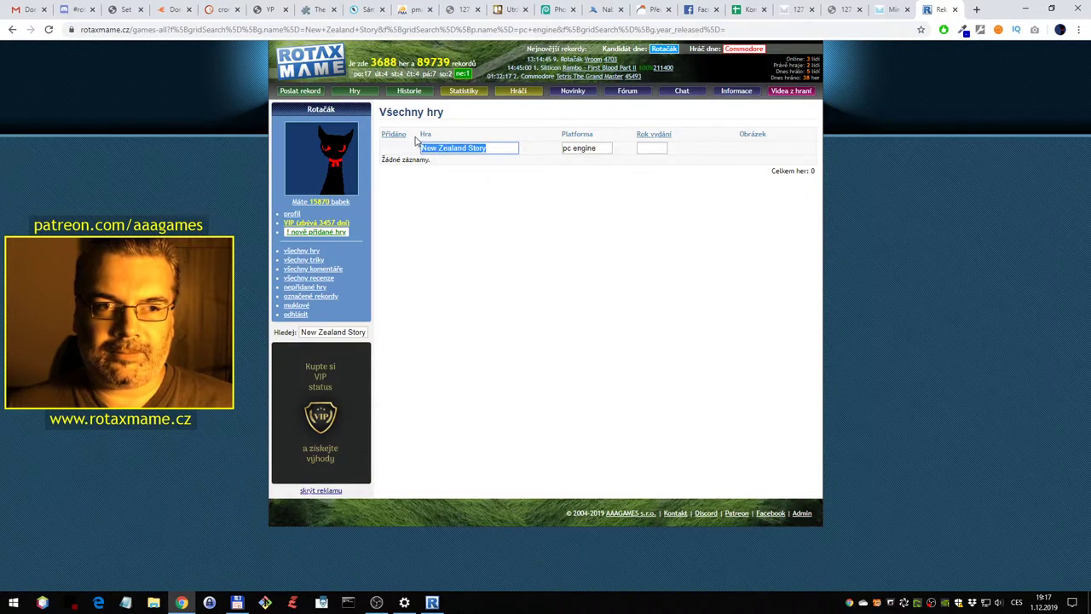
{"action": "type", "text": "Ninja Gaiden"}
{"action": "key", "text": "Return"}
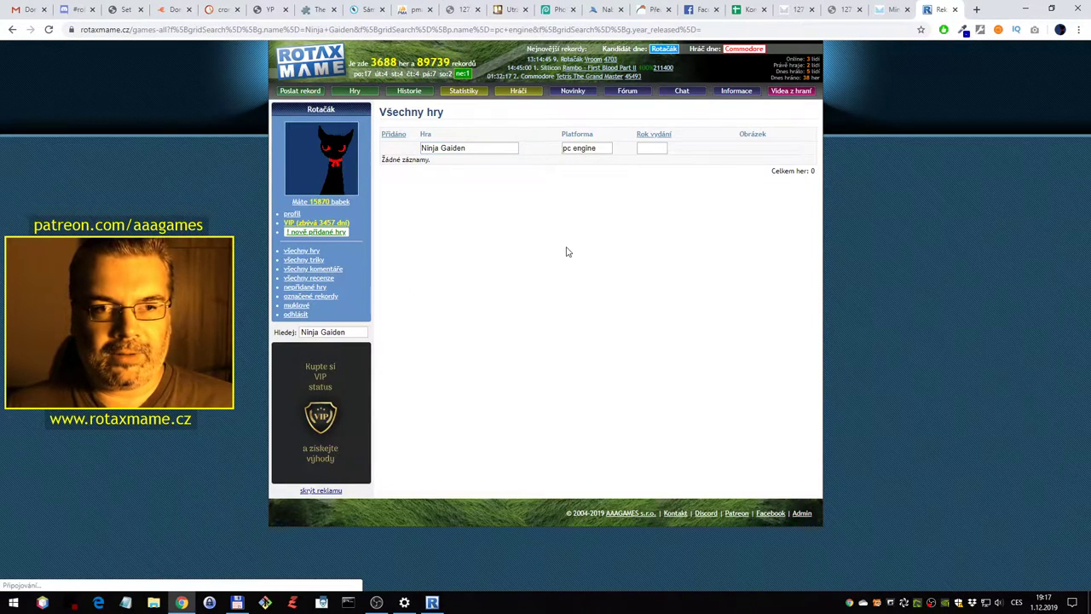
Add Ninja Ryuuken Den to the database with category Plošinovky, release year 1992 and a stage 1-1 gameplay screenshot
{"action": "left_click", "coordinate": [432, 603]}
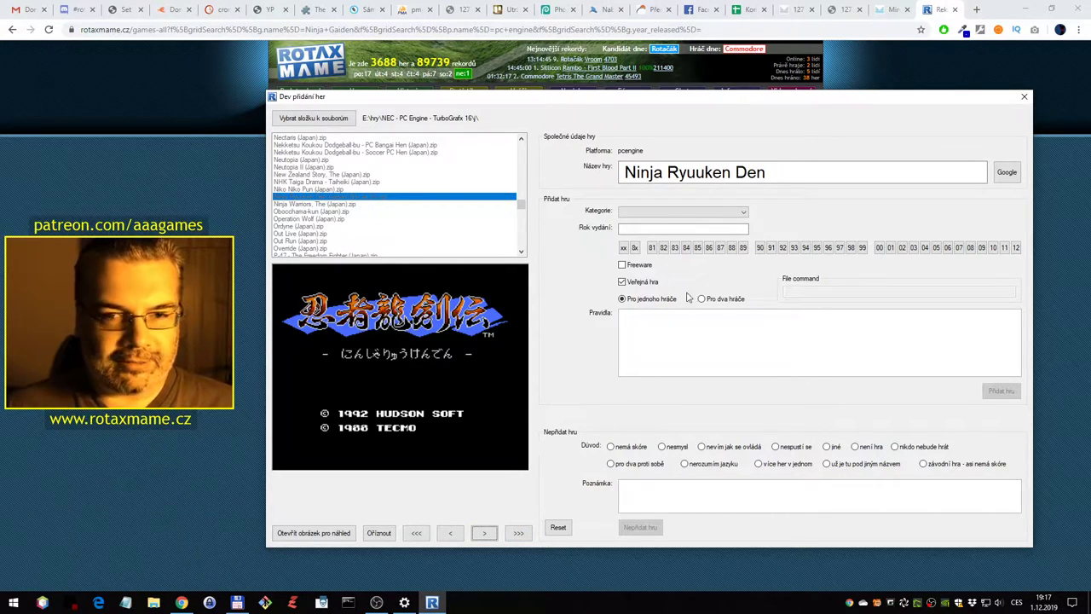
{"action": "left_click", "coordinate": [692, 213]}
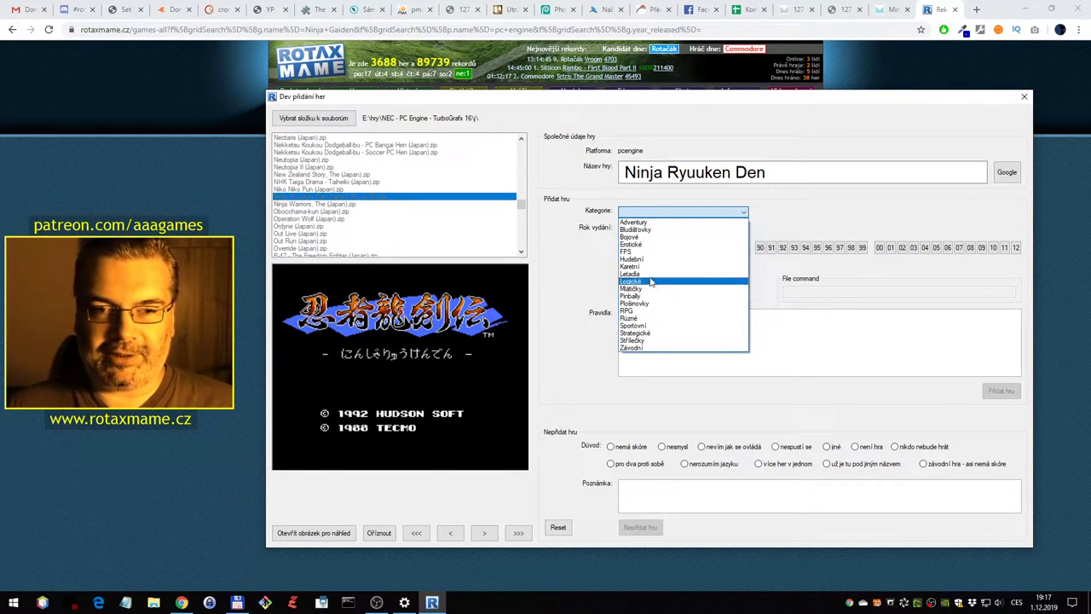
{"action": "left_click", "coordinate": [652, 305]}
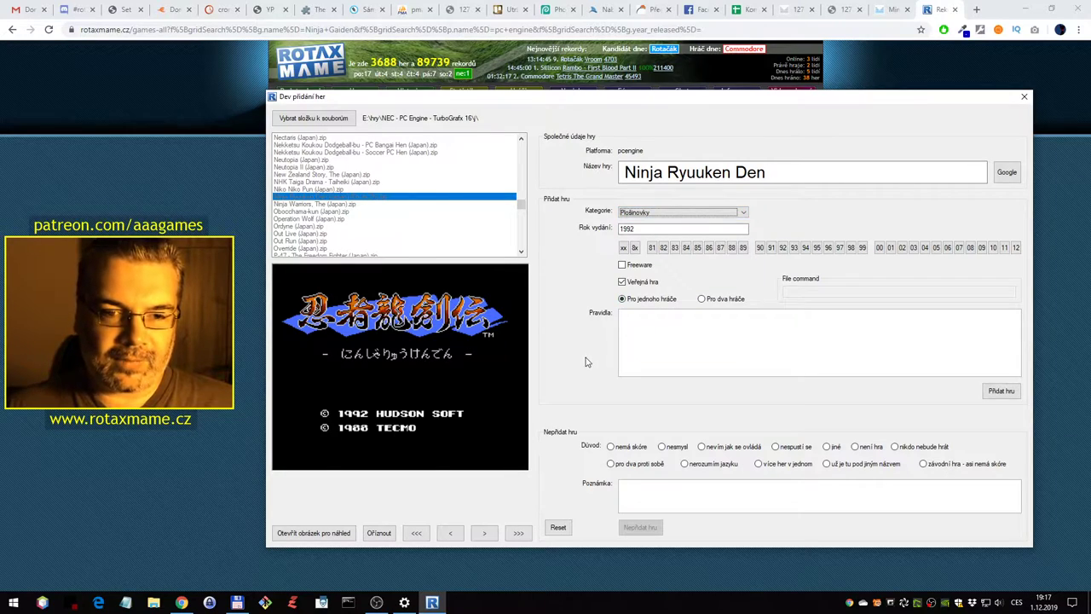
{"action": "left_click", "coordinate": [518, 534]}
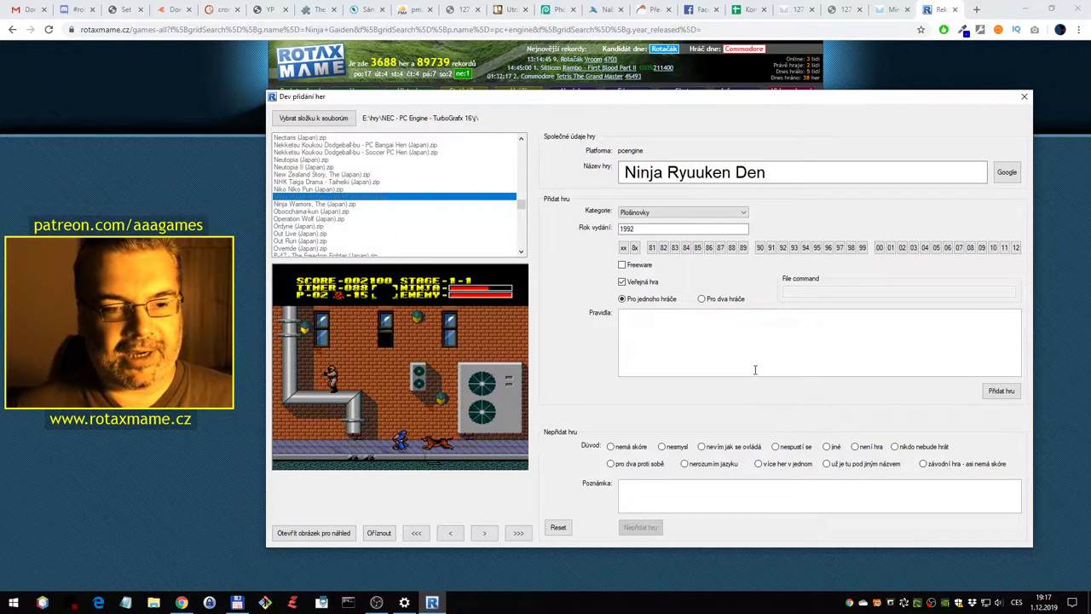
{"action": "left_click", "coordinate": [1001, 391]}
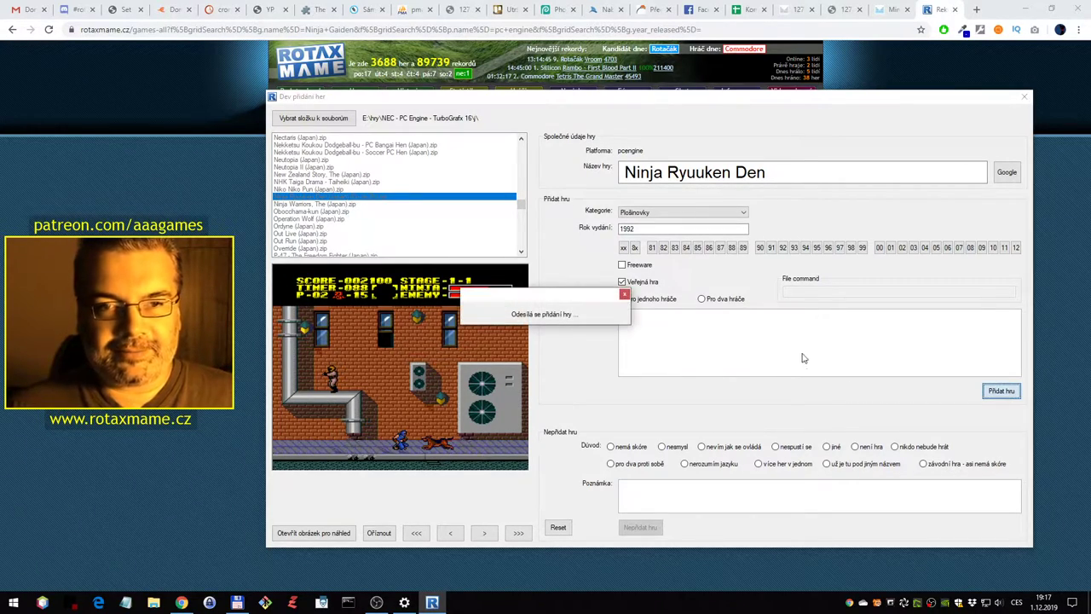
Launch The Ninja Warriors from the game list and start a game as Kunoichi
{"action": "left_click", "coordinate": [375, 205]}
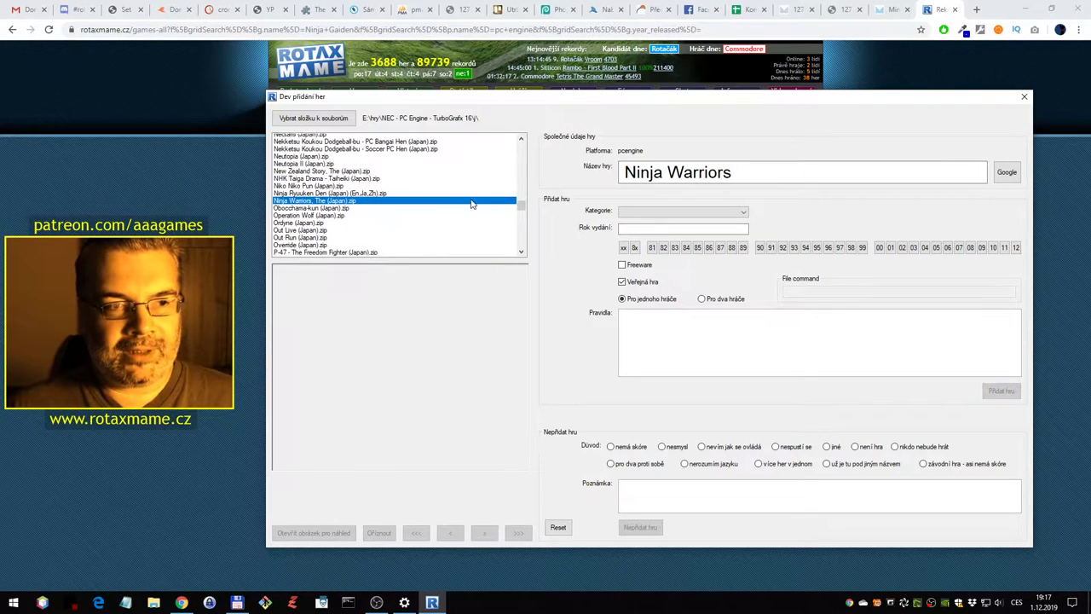
{"action": "scroll", "coordinate": [467, 202], "scroll_direction": "down", "scroll_amount": 1}
{"action": "double_click", "coordinate": [413, 184]}
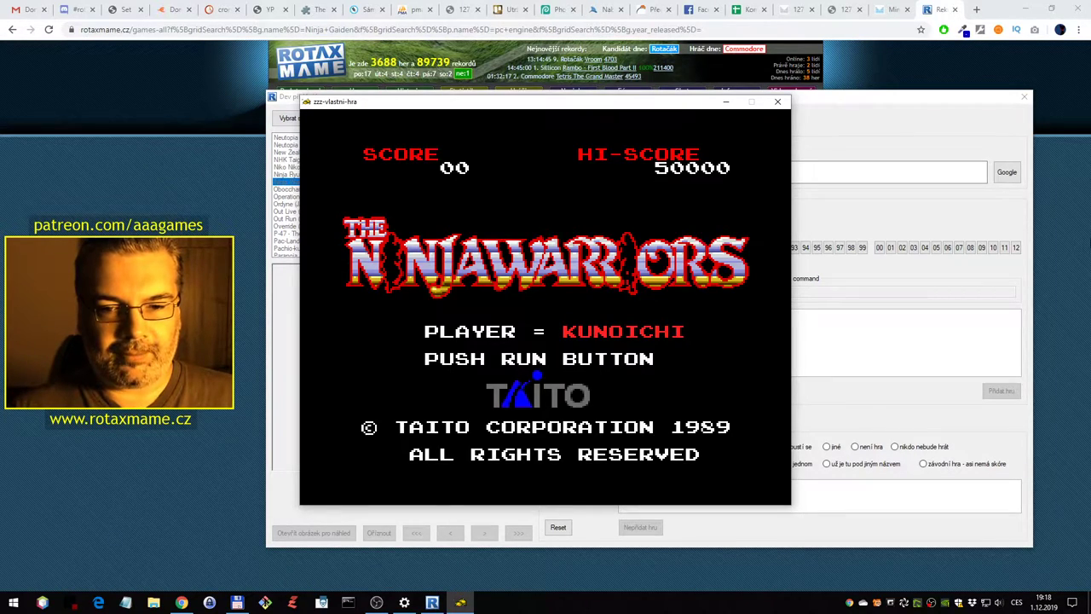
{"action": "key", "text": "1"}
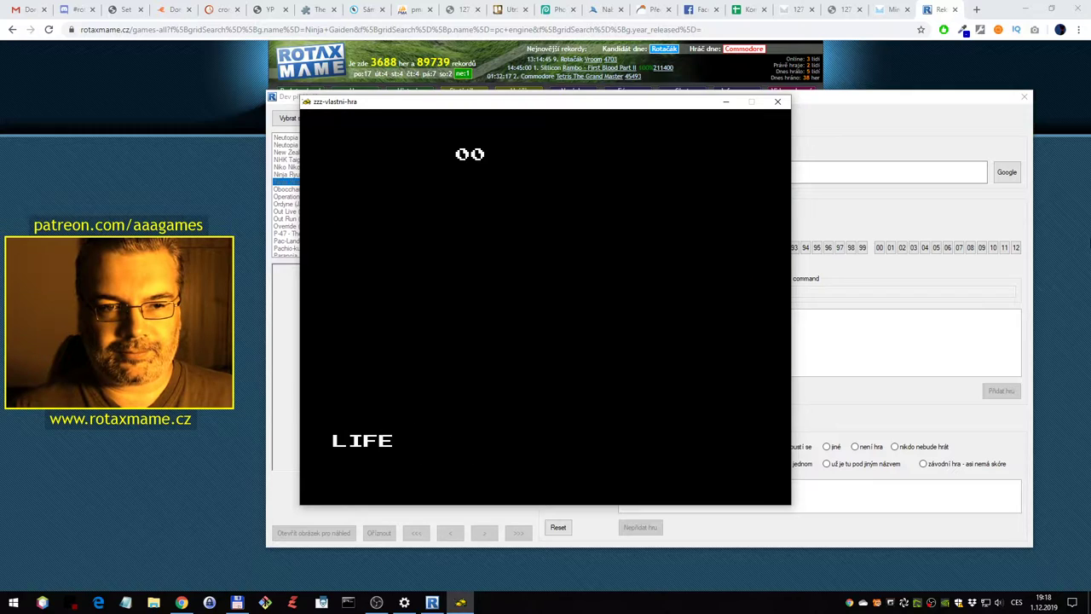
Walk the ninja along the damaged wall, throw a shuriken and slash the approaching soldiers
{"action": "key", "text": "Right"}
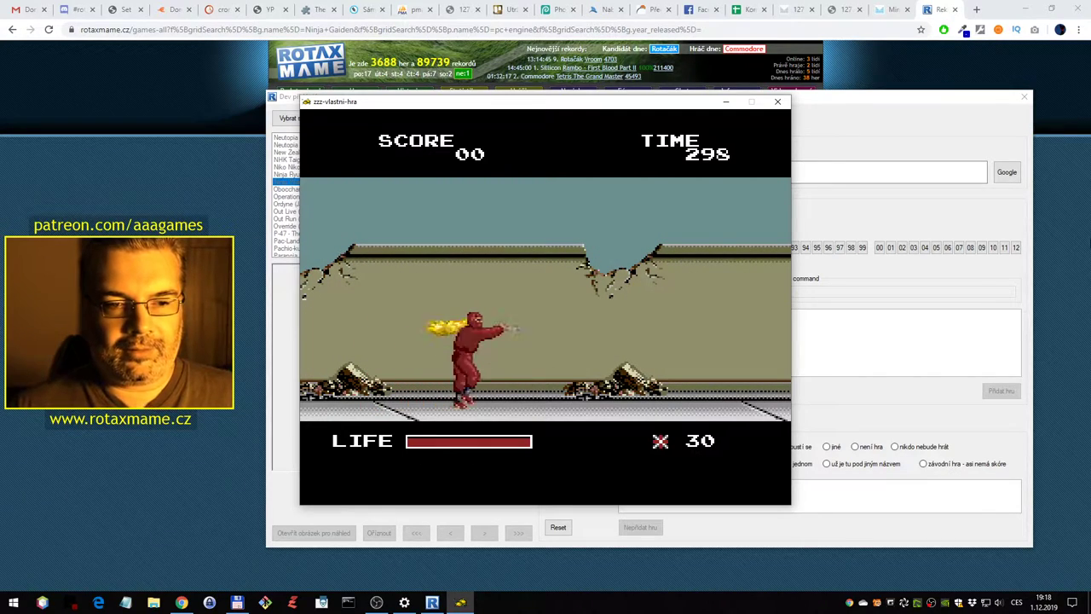
{"action": "key", "text": "ctrl"}
{"action": "key", "text": "Right"}
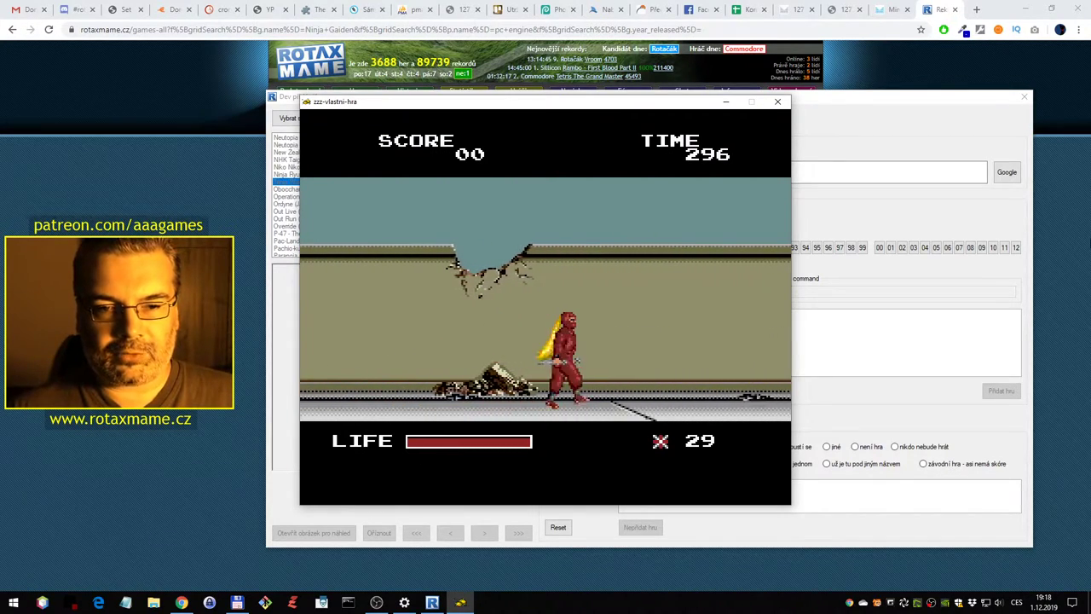
{"action": "key", "text": "alt"}
{"action": "key", "text": "alt"}
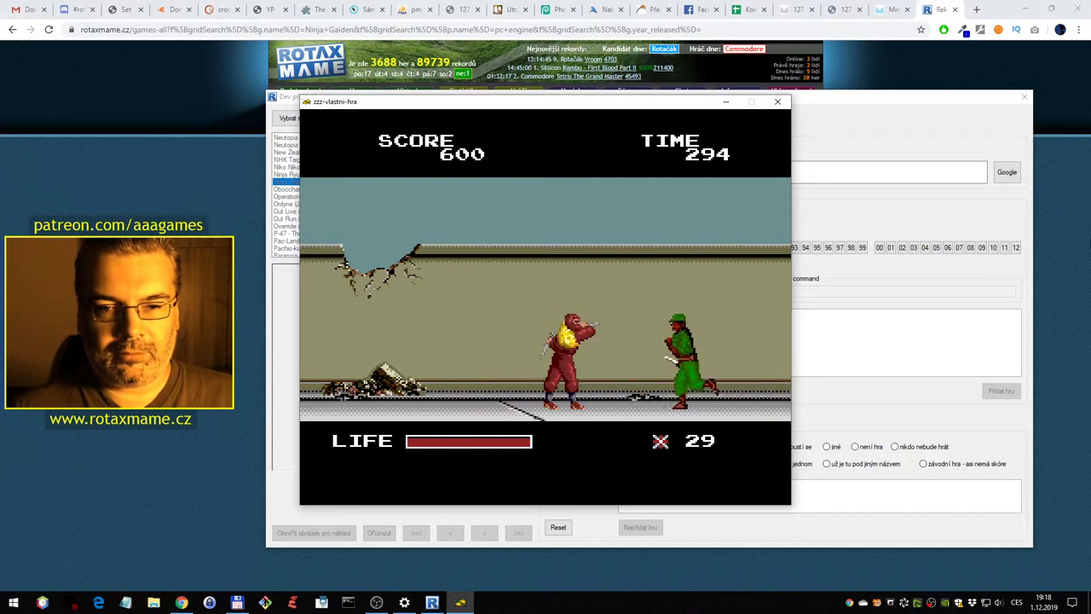
{"action": "key", "text": "Right"}
{"action": "key", "text": "alt"}
{"action": "key", "text": "Right"}
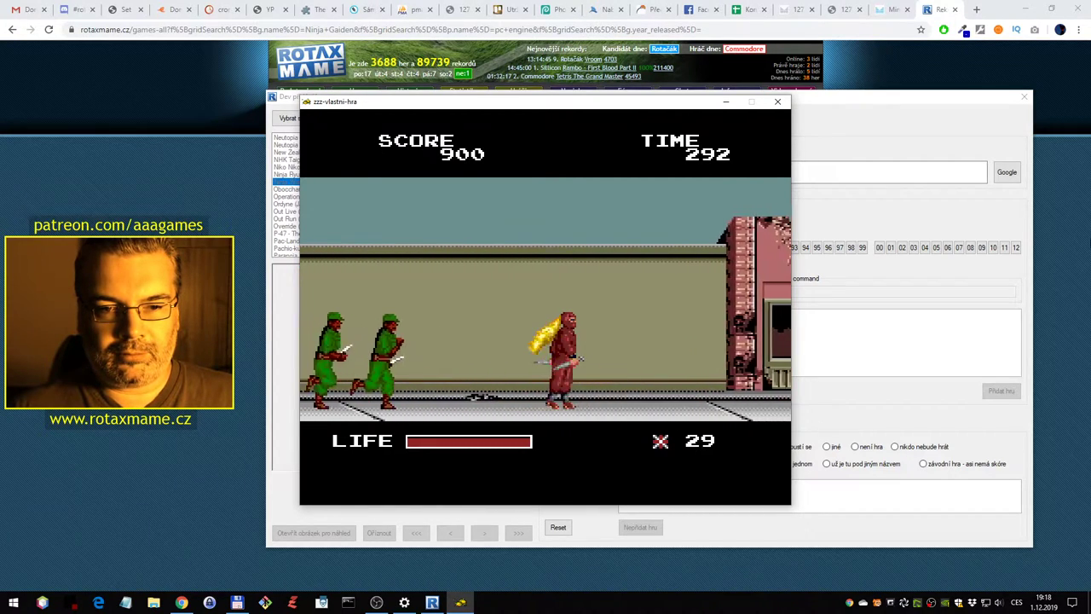
Turn back to slash the two soldiers behind, and fight forward to the ruined pink building
{"action": "key", "text": "Left"}
{"action": "key", "text": "alt"}
{"action": "key", "text": "alt"}
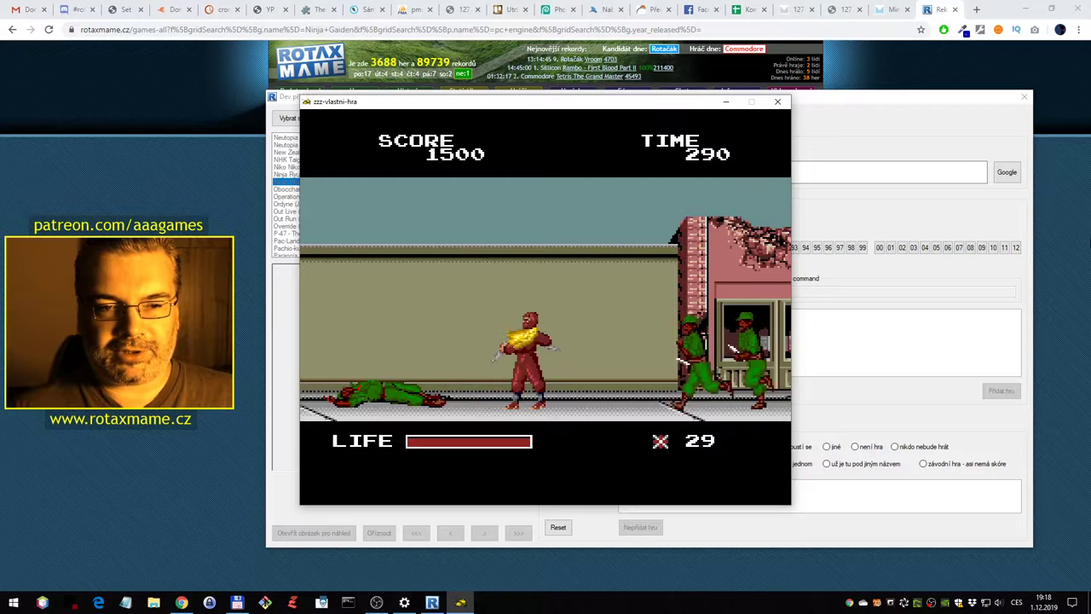
{"action": "key", "text": "Right"}
{"action": "key", "text": "alt"}
{"action": "key", "text": "Right"}
{"action": "key", "text": "ctrl"}
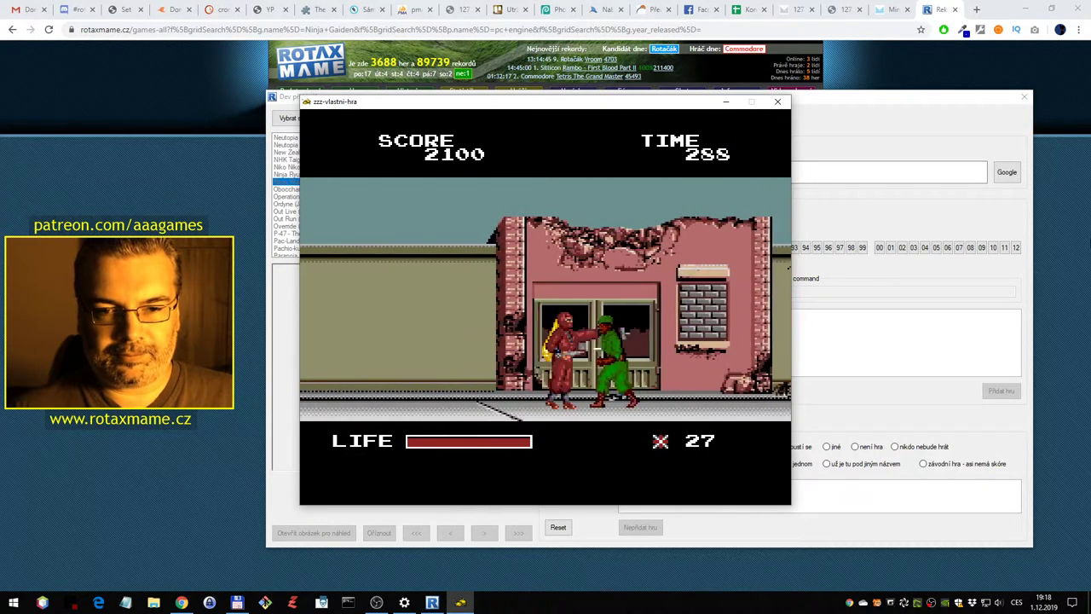
Throw shurikens at the soldiers while advancing past the pink building to the shuttered garage
{"action": "key", "text": "ctrl"}
{"action": "key", "text": "Right"}
{"action": "key", "text": "ctrl"}
{"action": "key", "text": "ctrl"}
{"action": "key", "text": "ctrl"}
{"action": "key", "text": "ctrl"}
{"action": "key", "text": "ctrl"}
{"action": "key", "text": "ctrl"}
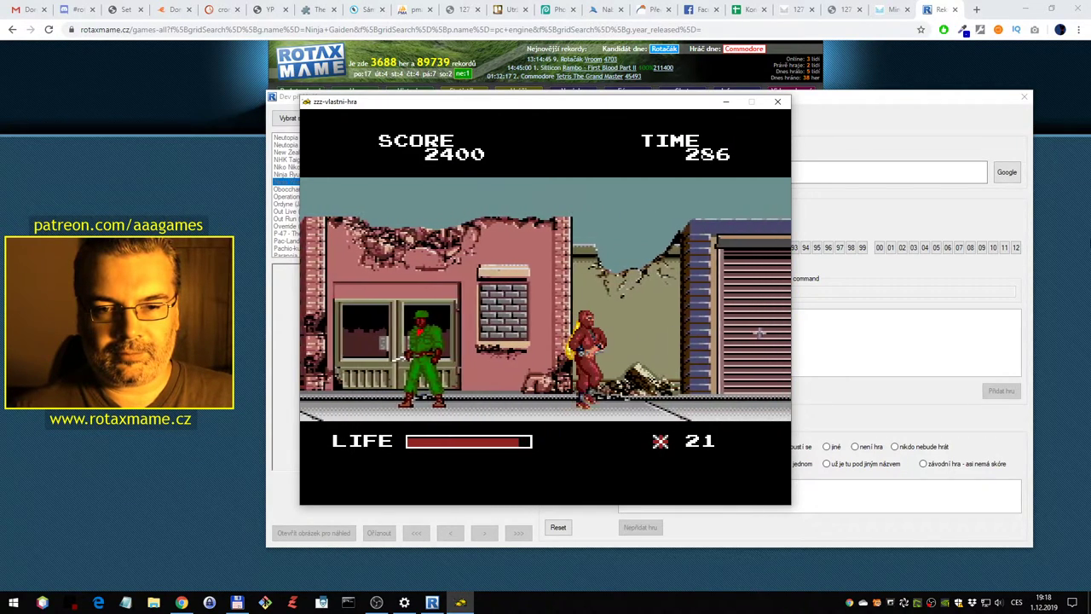
{"action": "key", "text": "Right"}
{"action": "key", "text": "ctrl"}
{"action": "key", "text": "ctrl"}
{"action": "key", "text": "ctrl"}
{"action": "key", "text": "ctrl"}
{"action": "key", "text": "ctrl"}
{"action": "key", "text": "ctrl"}
{"action": "key", "text": "ctrl"}
{"action": "key", "text": "ctrl"}
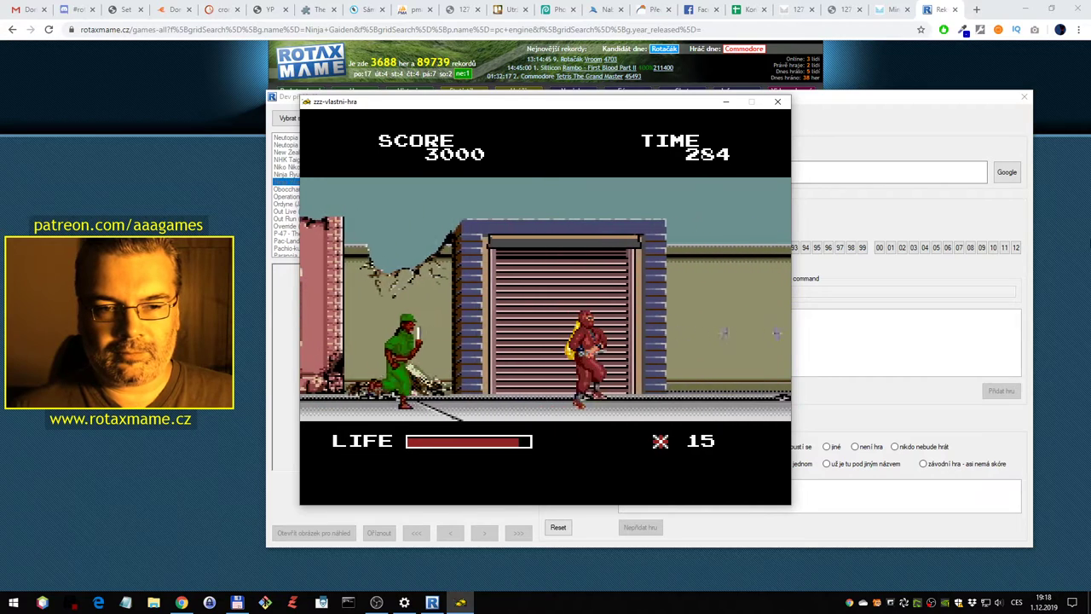
Advance from the garage to the brick building, throwing a few shurikens and trying a jump
{"action": "key", "text": "Right"}
{"action": "key", "text": "x"}
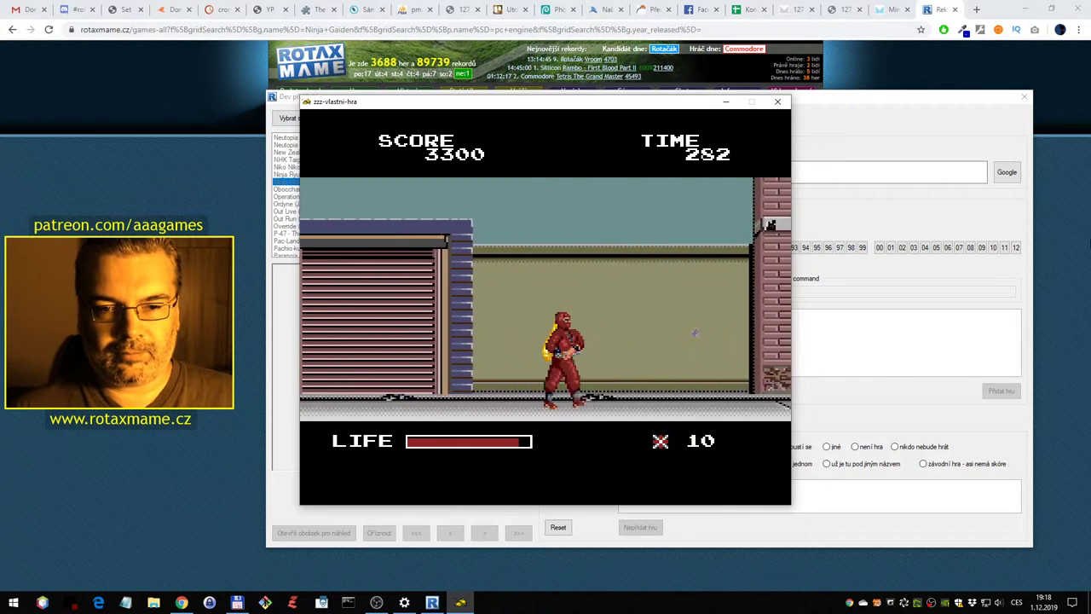
{"action": "key", "text": "x"}
{"action": "key", "text": "Right"}
{"action": "key", "text": "Up"}
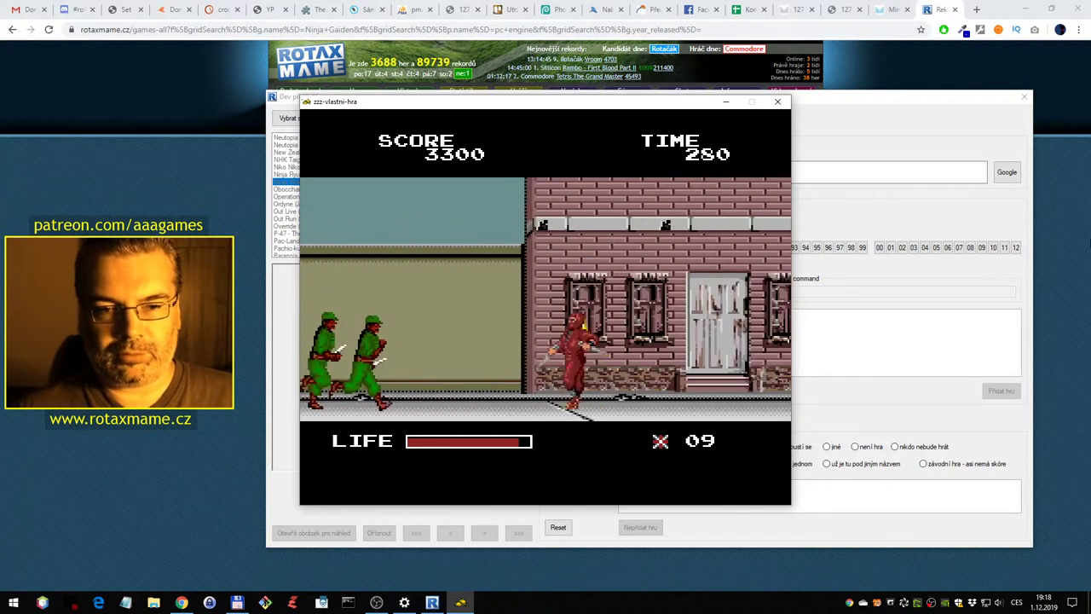
Use up the remaining shurikens on soldiers on both sides and fight on along the brick building
{"action": "key", "text": "Left"}
{"action": "key", "text": "ctrl"}
{"action": "key", "text": "ctrl"}
{"action": "key", "text": "Right"}
{"action": "key", "text": "ctrl"}
{"action": "key", "text": "ctrl"}
{"action": "key", "text": "ctrl"}
{"action": "key", "text": "ctrl"}
{"action": "key", "text": "ctrl"}
{"action": "key", "text": "ctrl"}
{"action": "key", "text": "ctrl"}
{"action": "key", "text": "ctrl"}
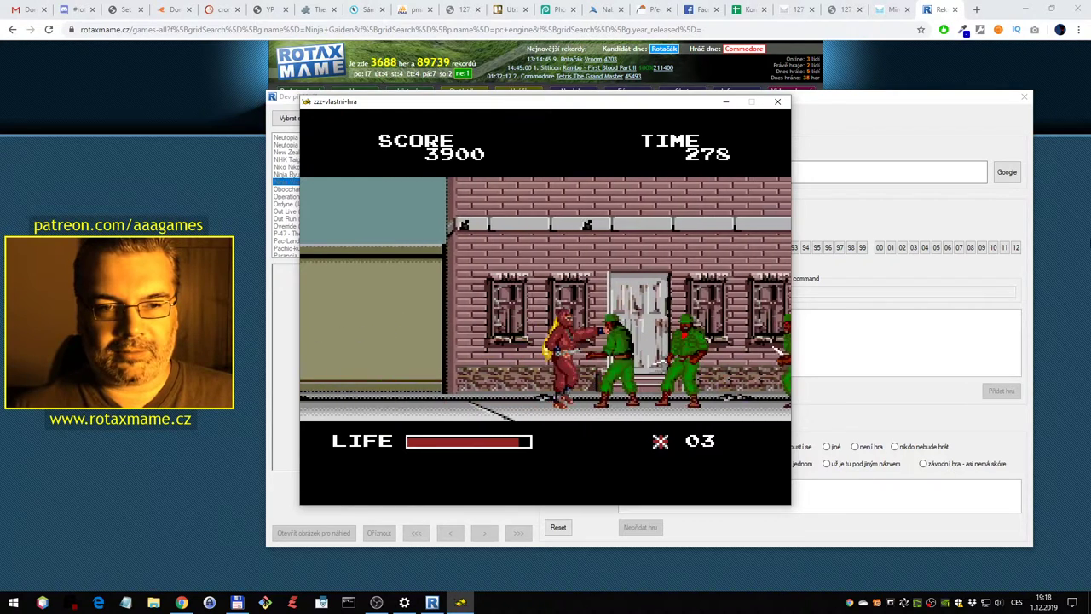
{"action": "key", "text": "Right"}
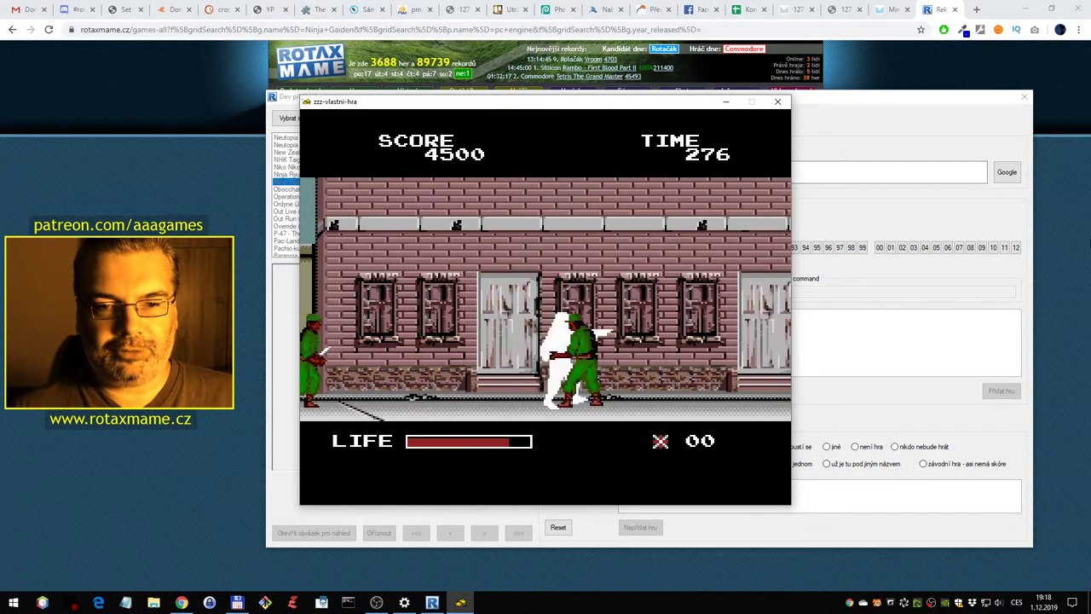
{"action": "key", "text": "ctrl"}
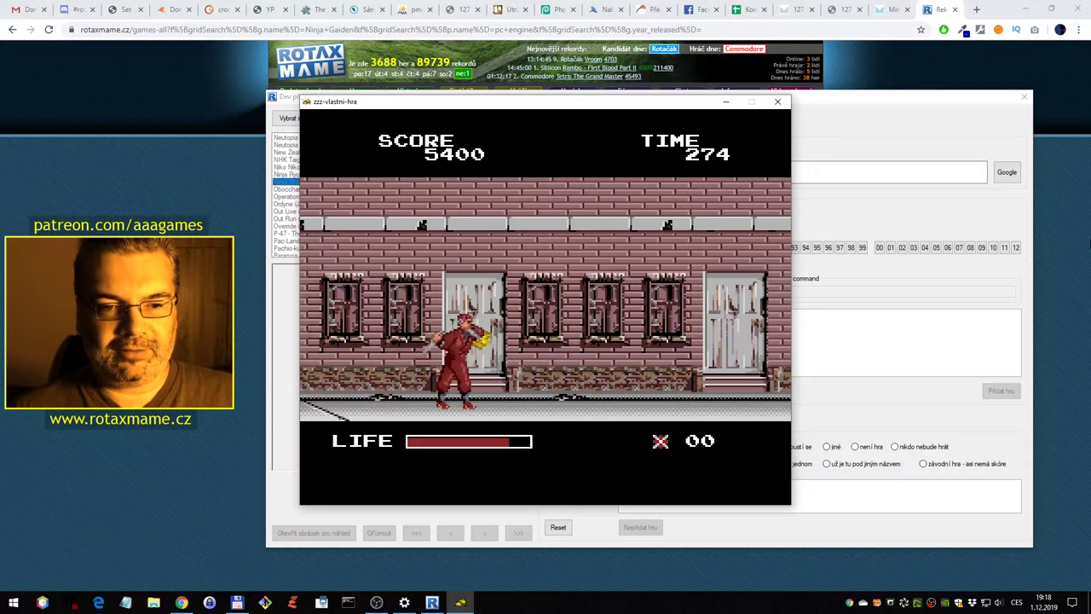
{"action": "key", "text": "Right"}
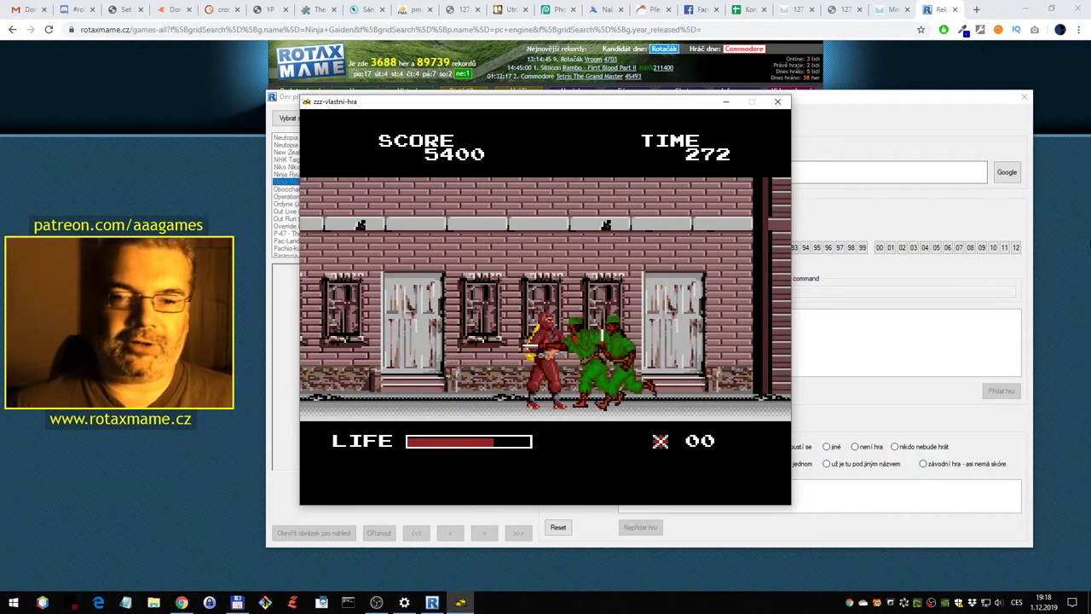
Quit the Ninja Warriors test and fill in its entry with category Mlátičky, release year 1993 and the last gameplay screenshot as preview
{"action": "key", "text": "Escape"}
{"action": "left_click", "coordinate": [725, 211]}
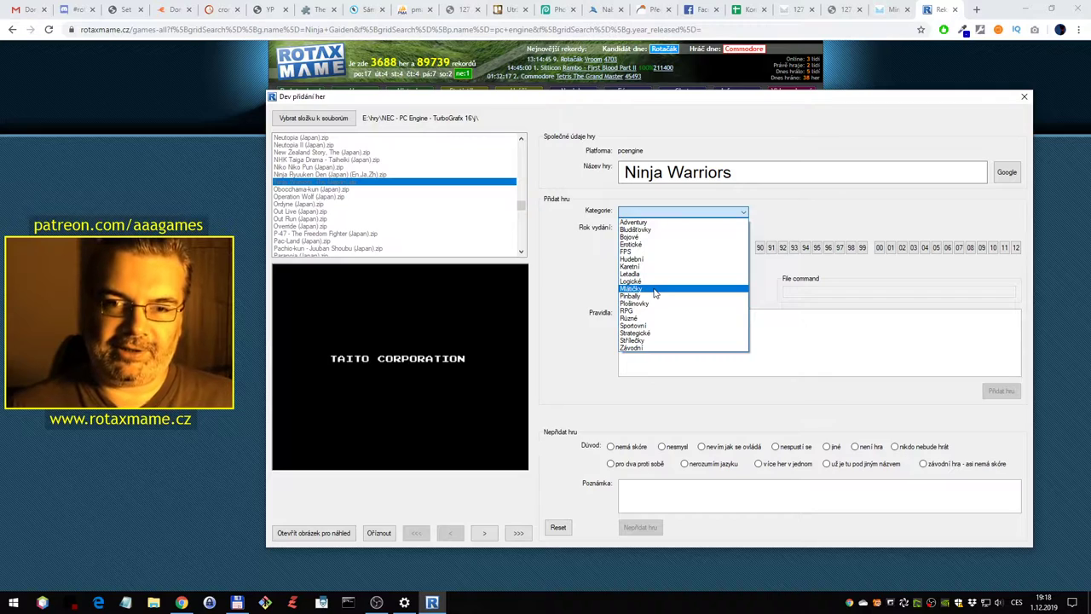
{"action": "left_click", "coordinate": [655, 290]}
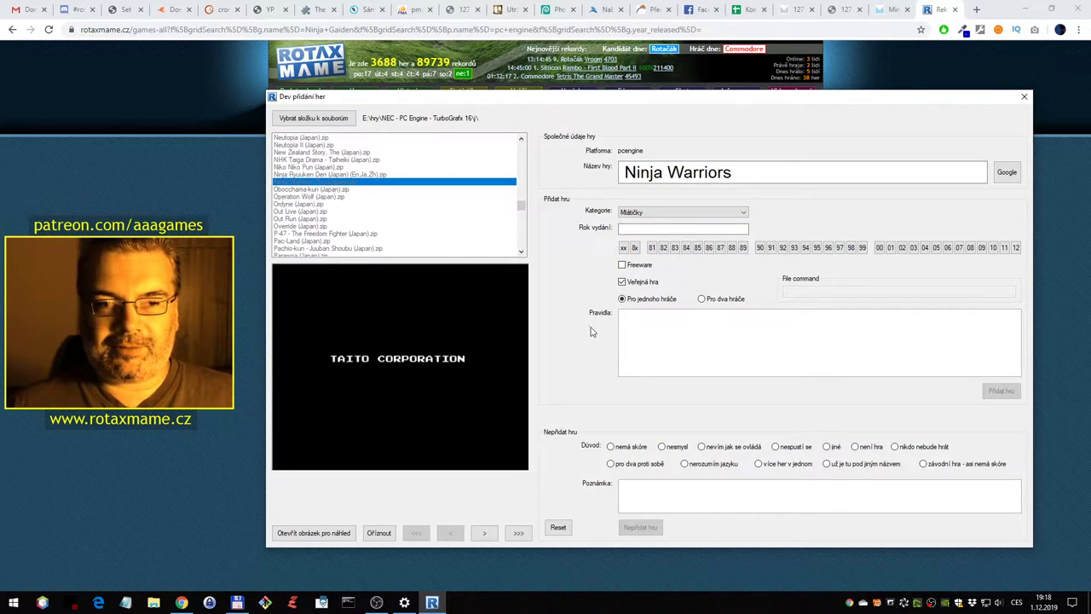
{"action": "left_click", "coordinate": [486, 532]}
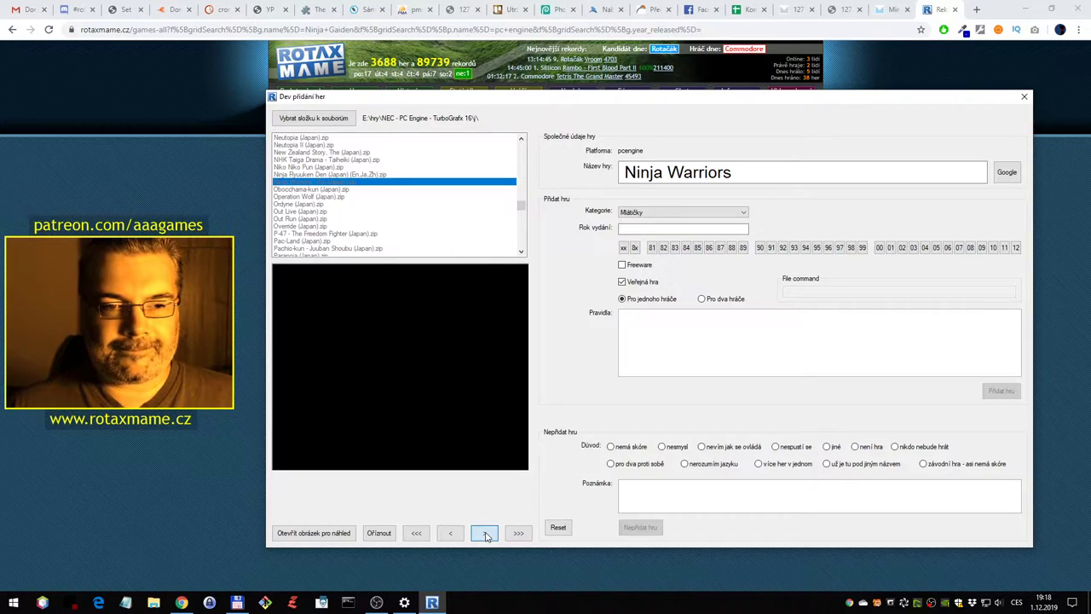
{"action": "left_click", "coordinate": [485, 534]}
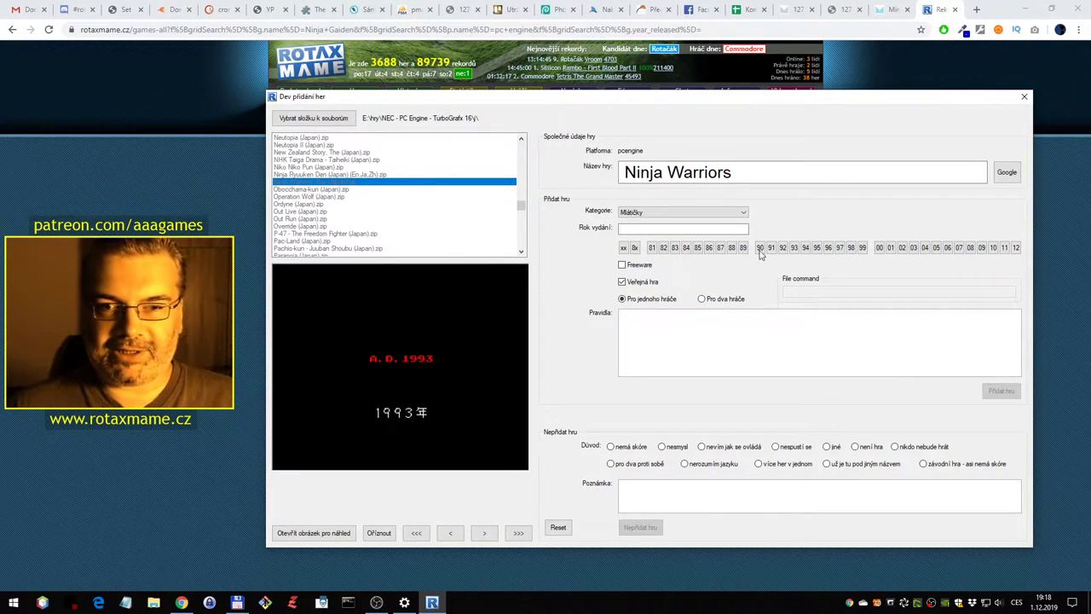
{"action": "left_click", "coordinate": [795, 247]}
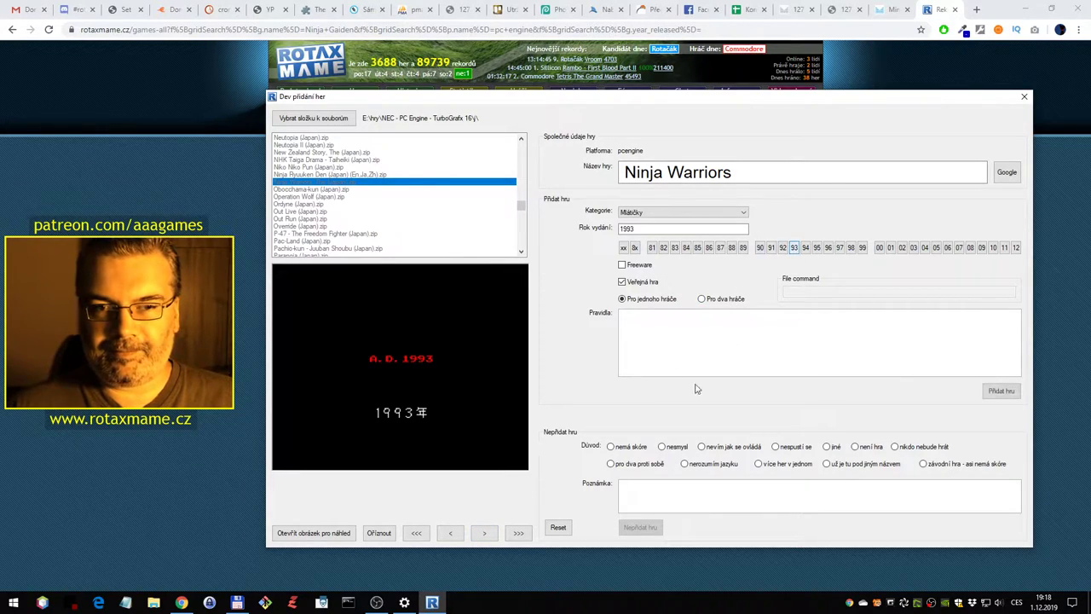
{"action": "left_click", "coordinate": [518, 534]}
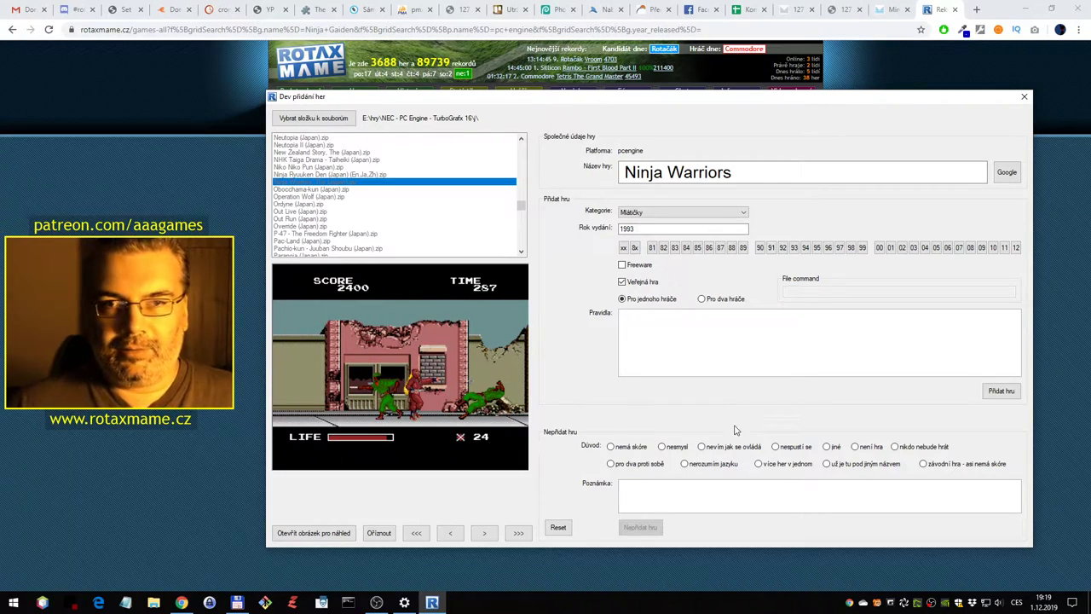
Search the RotaxMame game list for green beret with the platform filter cleared
{"action": "left_click", "coordinate": [910, 66]}
{"action": "triple_click", "coordinate": [495, 151]}
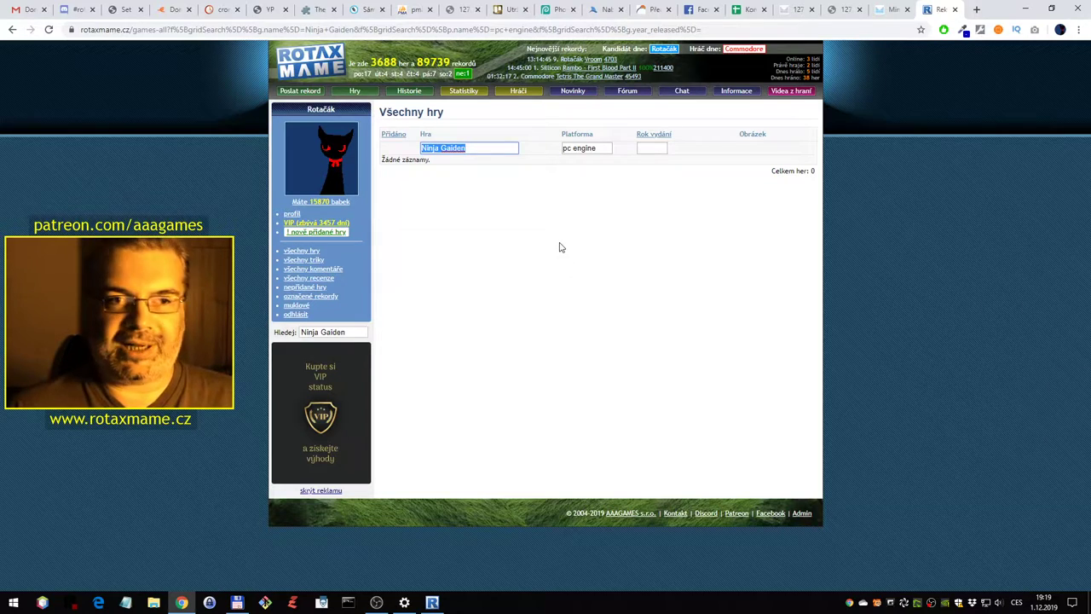
{"action": "type", "text": "green beret"}
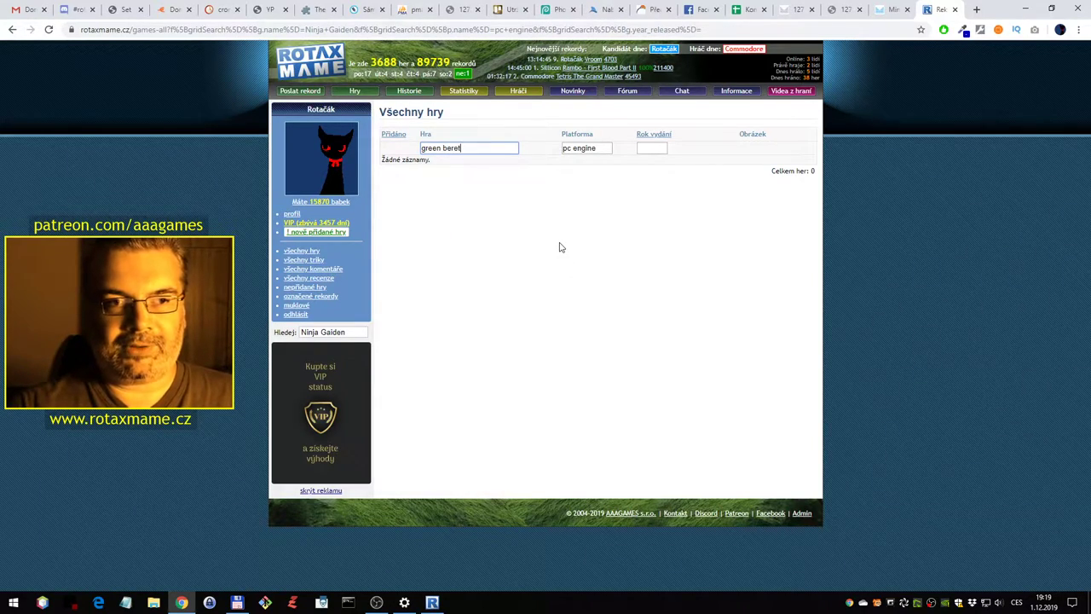
{"action": "key", "text": "Return"}
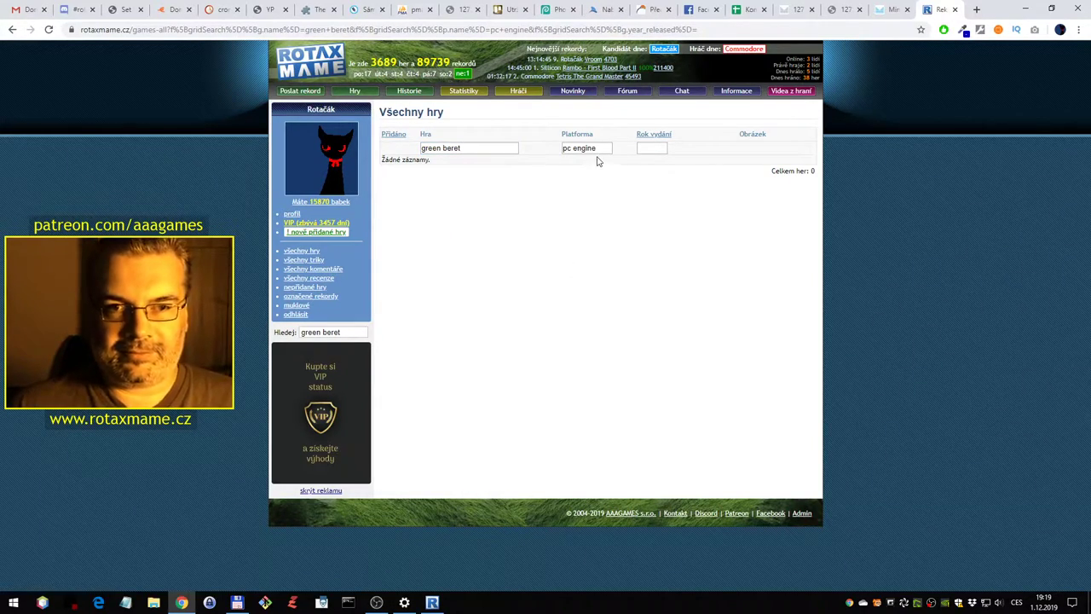
{"action": "triple_click", "coordinate": [563, 149]}
{"action": "key", "text": "BackSpace"}
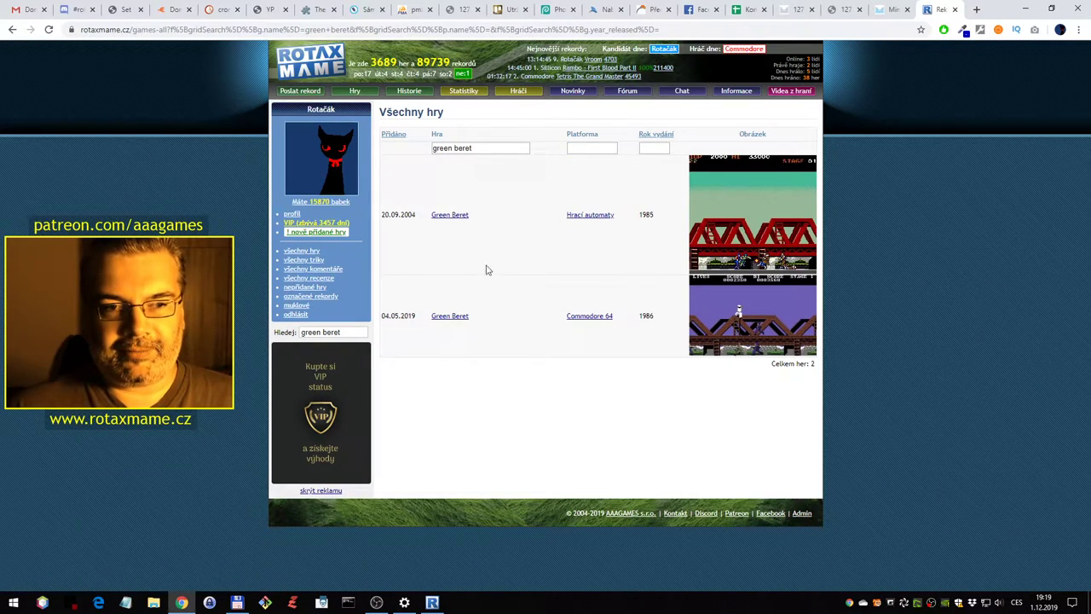
Check the category on the arcade and Commodore 64 Green Beret pages, returning to the game list
{"action": "left_click", "coordinate": [451, 215]}
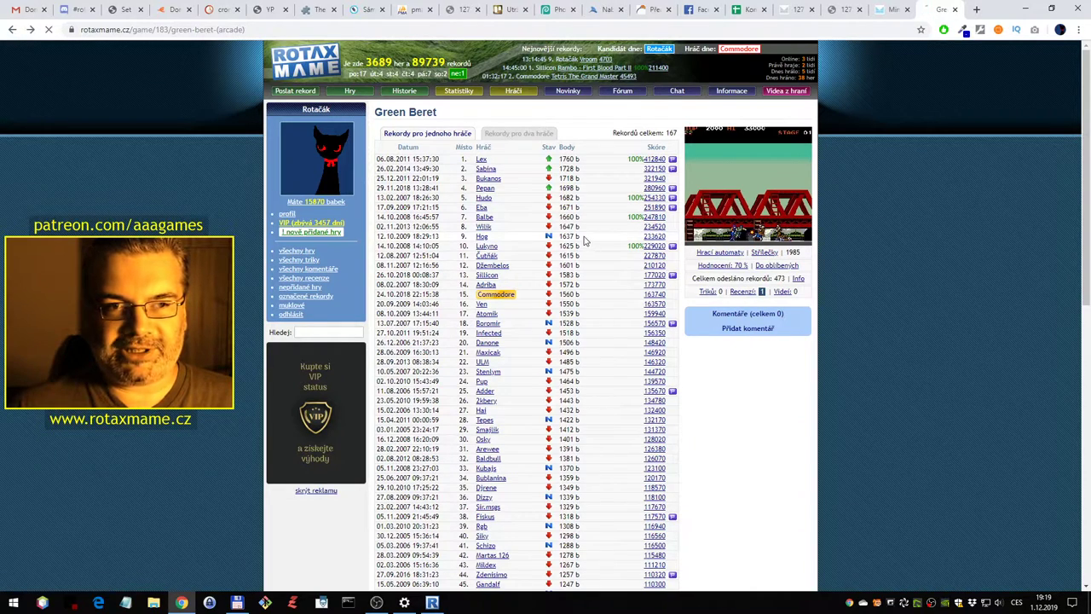
{"action": "key", "text": "alt+Left"}
{"action": "left_click", "coordinate": [461, 317]}
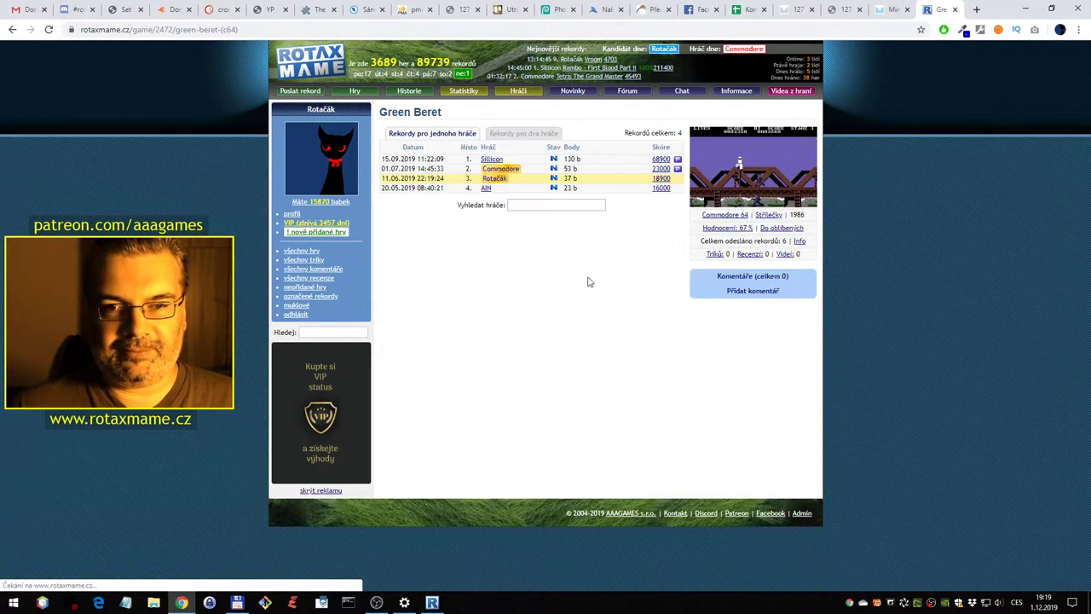
{"action": "key", "text": "alt+Left"}
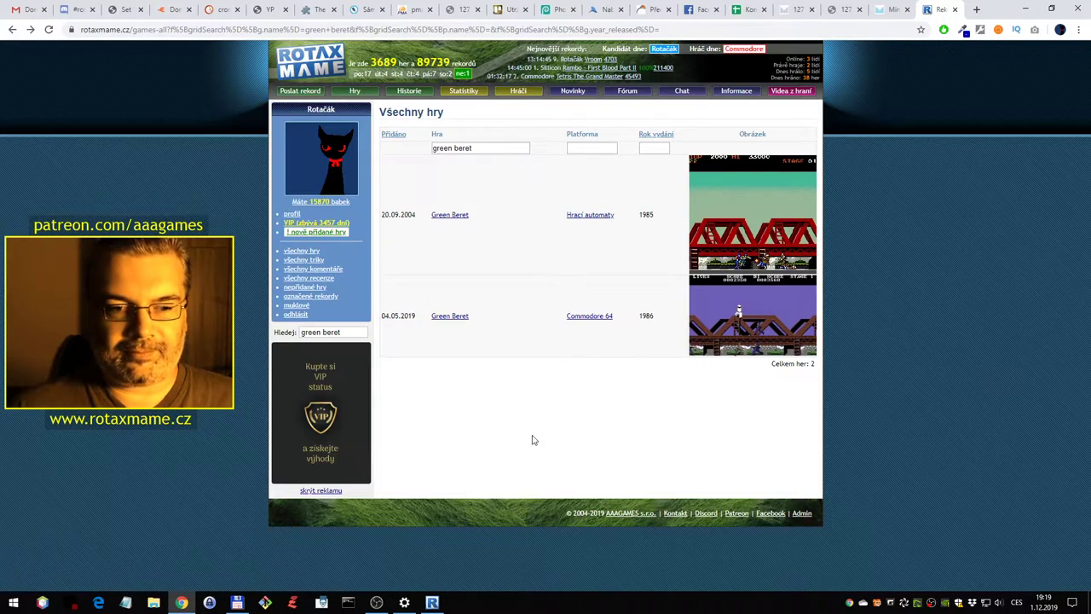
Switch back to the game-adding tool, set the category of Ninja Warriors to Střílečky and add the game
{"action": "left_click", "coordinate": [433, 603]}
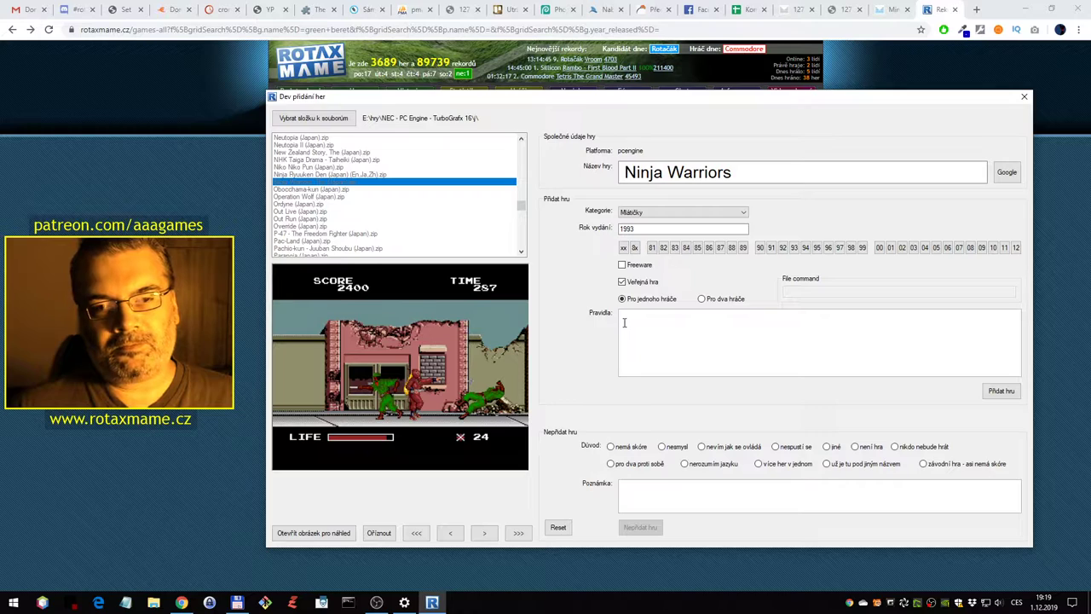
{"action": "left_click", "coordinate": [656, 211]}
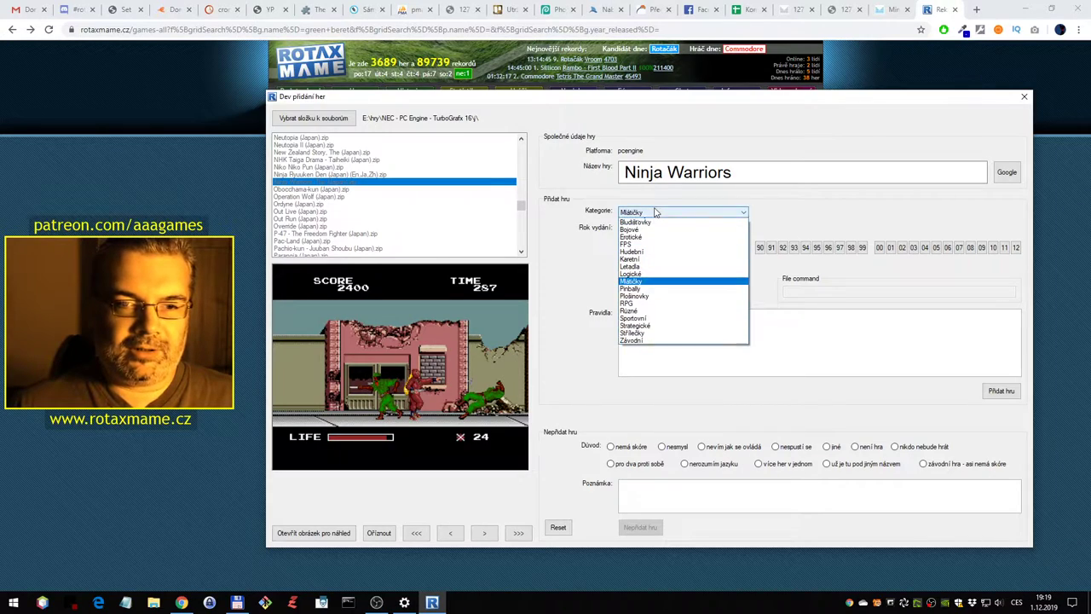
{"action": "left_click", "coordinate": [645, 341]}
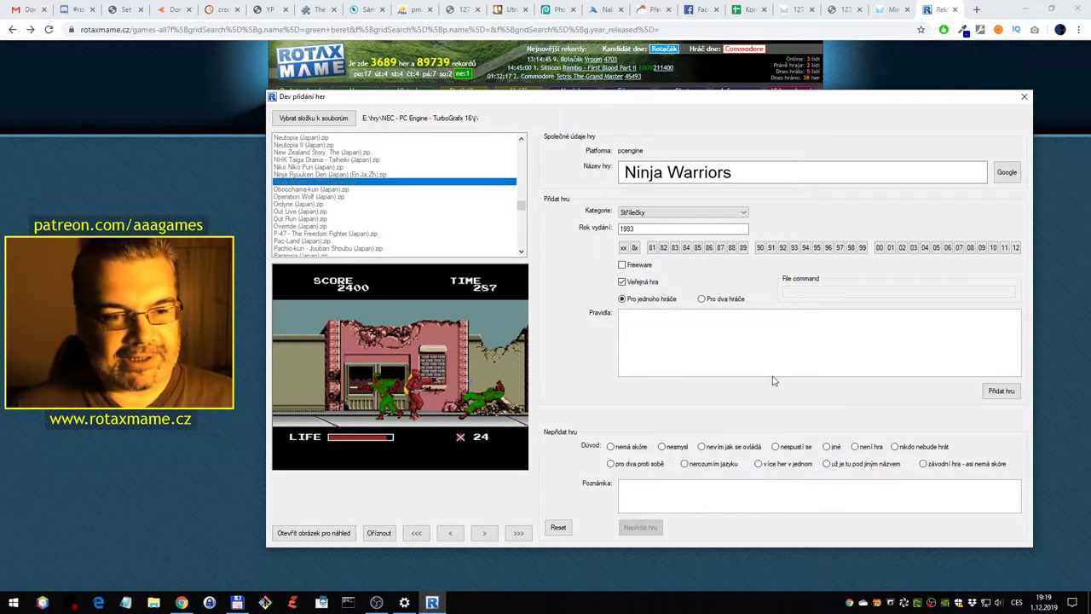
{"action": "left_click", "coordinate": [1001, 394]}
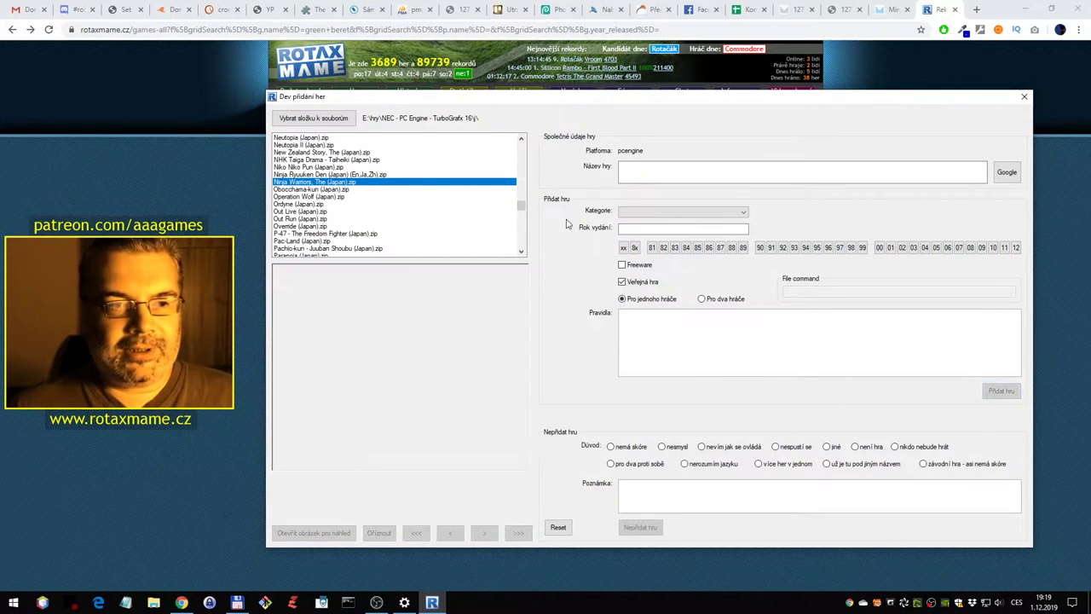
Launch Obocchama-kun (Japan).zip from the list of game files
{"action": "left_click", "coordinate": [364, 190]}
{"action": "scroll", "coordinate": [439, 201], "scroll_direction": "down", "scroll_amount": 1}
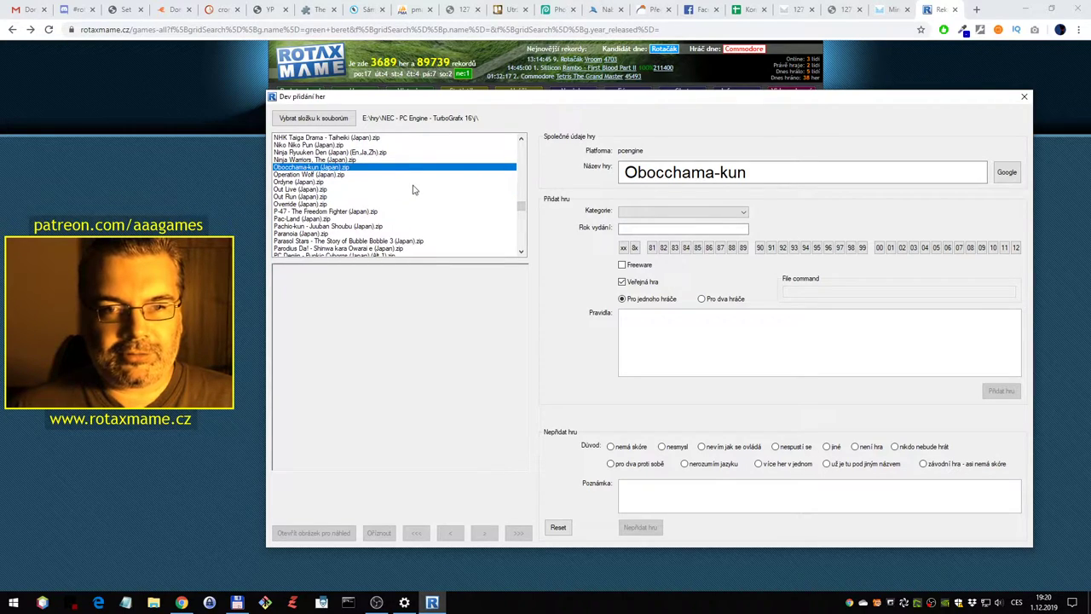
{"action": "double_click", "coordinate": [371, 168]}
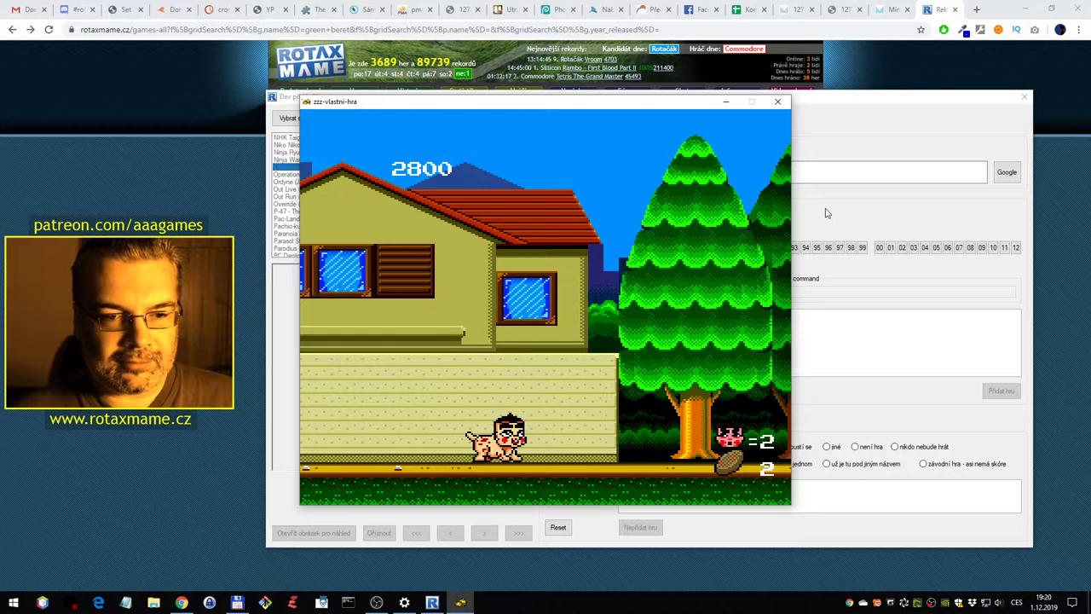
Run and jump past the house and trees, and fight along the grey building to the end of its wall
{"action": "key", "text": "ctrl"}
{"action": "key", "text": "Right"}
{"action": "key", "text": "ctrl"}
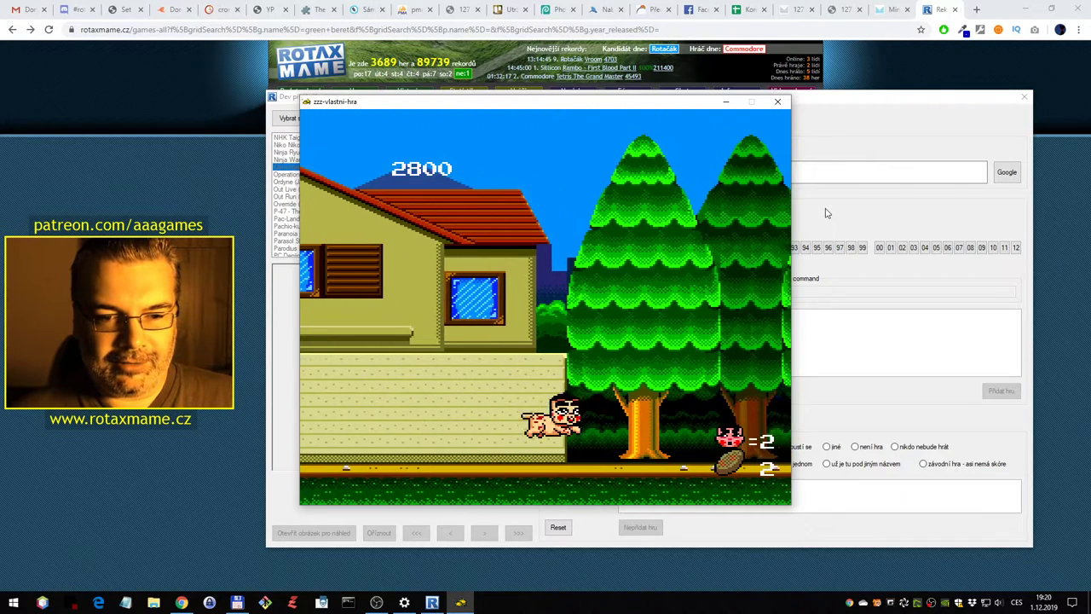
{"action": "key", "text": "Right"}
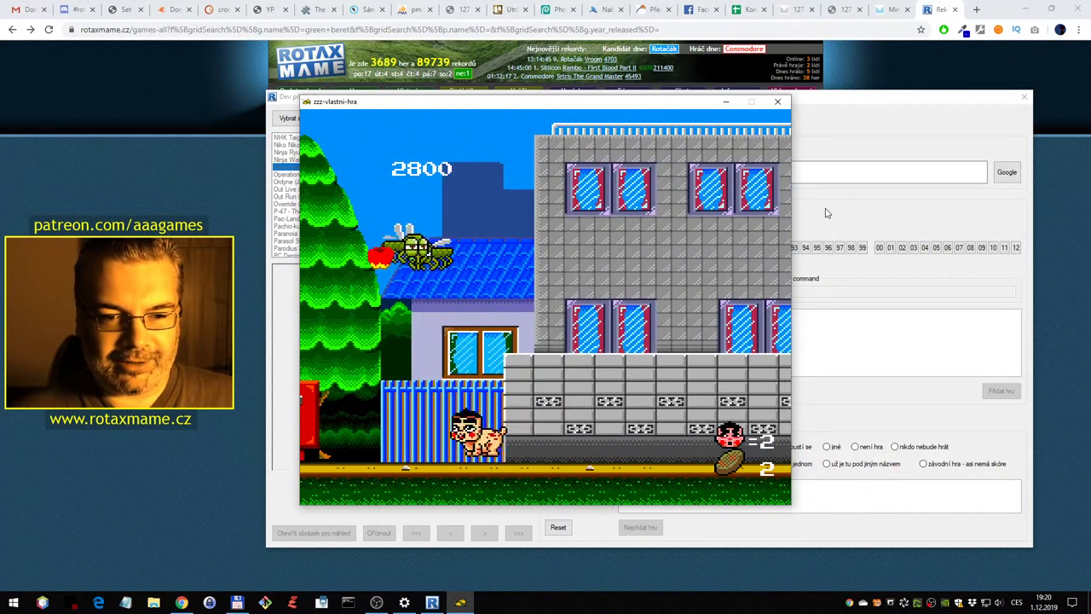
{"action": "key", "text": "Right"}
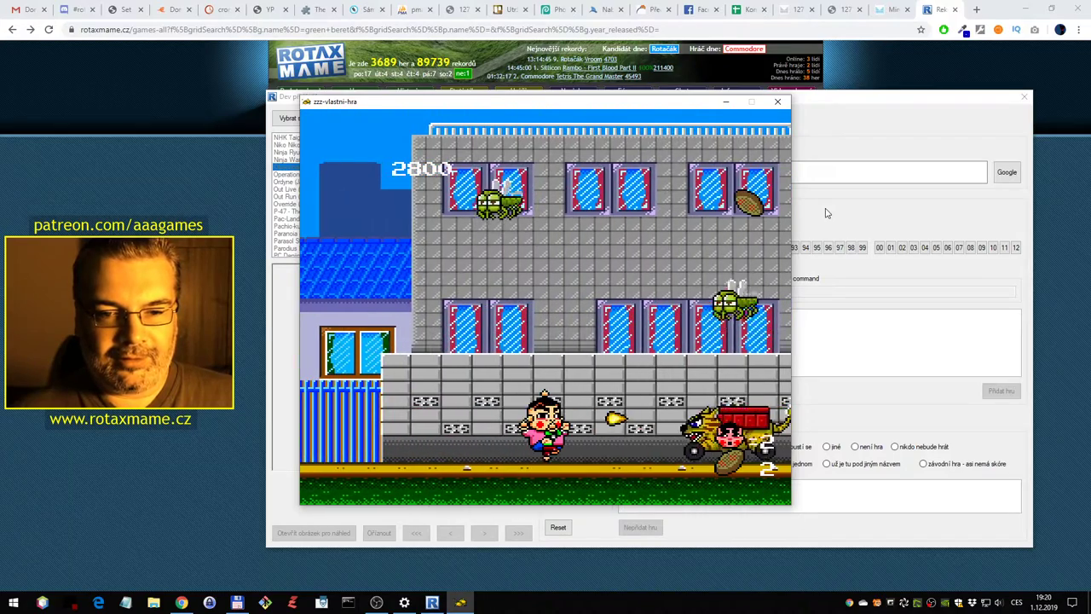
{"action": "key", "text": "Right"}
{"action": "key", "text": "ctrl"}
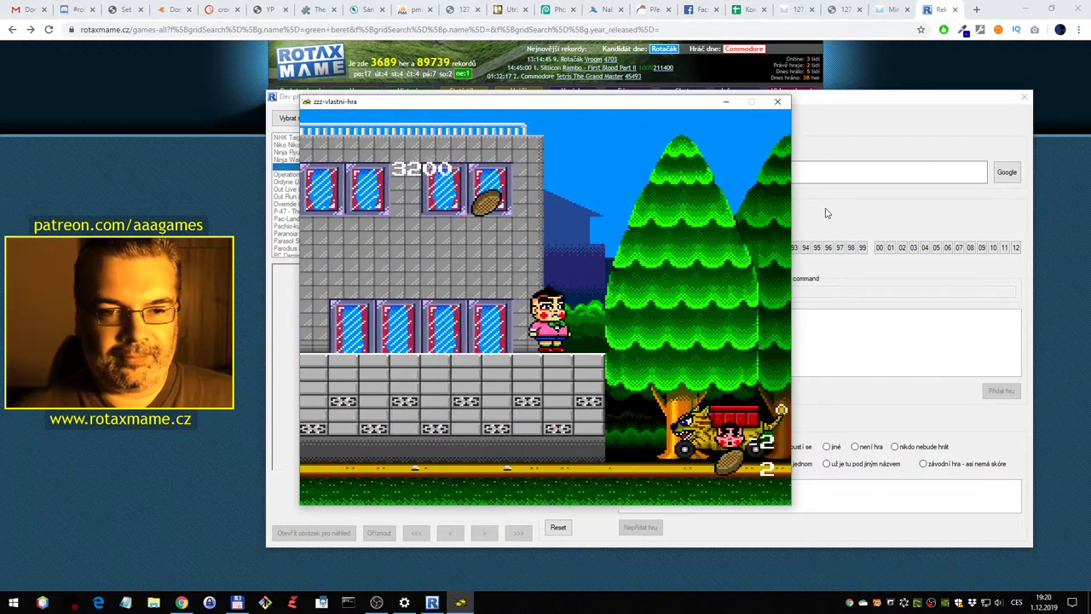
Jump down from the wall, run on into the row of trees and quit Obocchama-kun
{"action": "key", "text": "Left"}
{"action": "key", "text": "ctrl"}
{"action": "key", "text": "Right"}
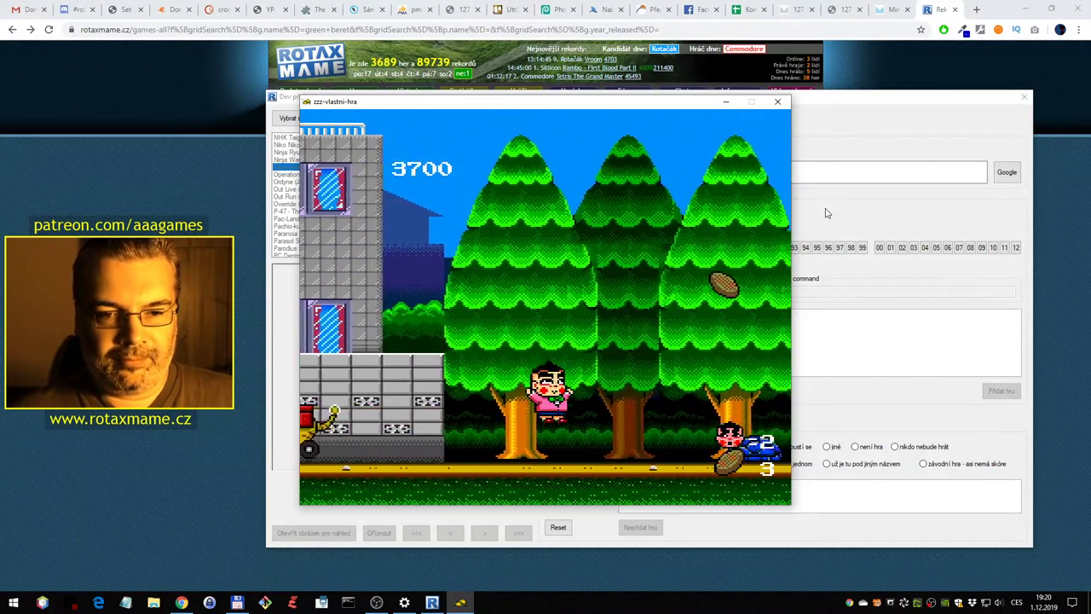
{"action": "key", "text": "Right"}
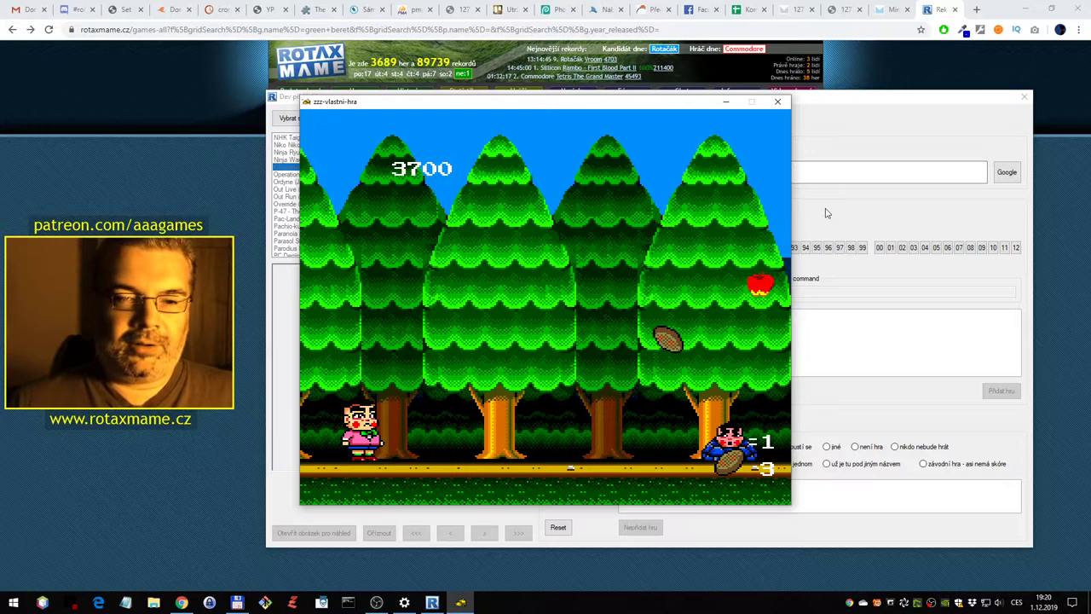
{"action": "key", "text": "Escape"}
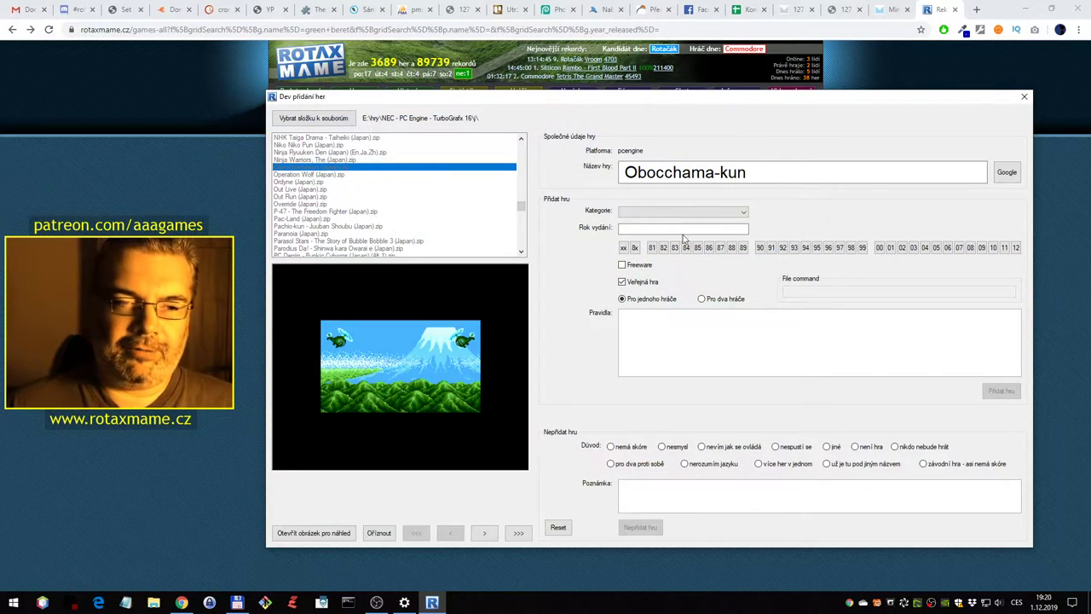
Set the Obocchama-kun category to Plošinovky and pick the last gameplay screenshot as its preview
{"action": "left_click", "coordinate": [489, 533]}
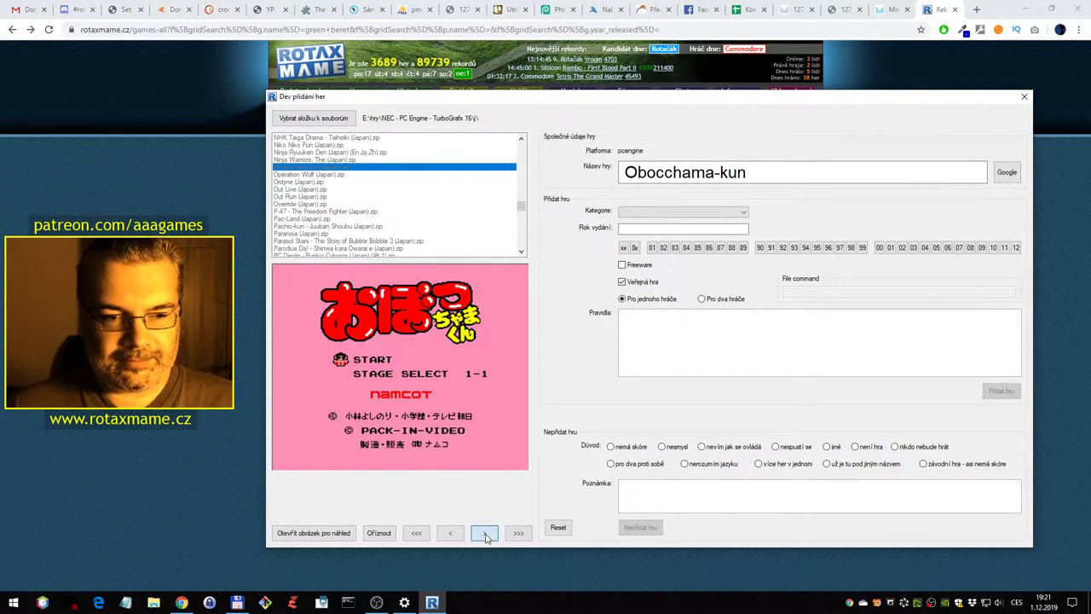
{"action": "left_click", "coordinate": [635, 212]}
{"action": "left_click", "coordinate": [647, 304]}
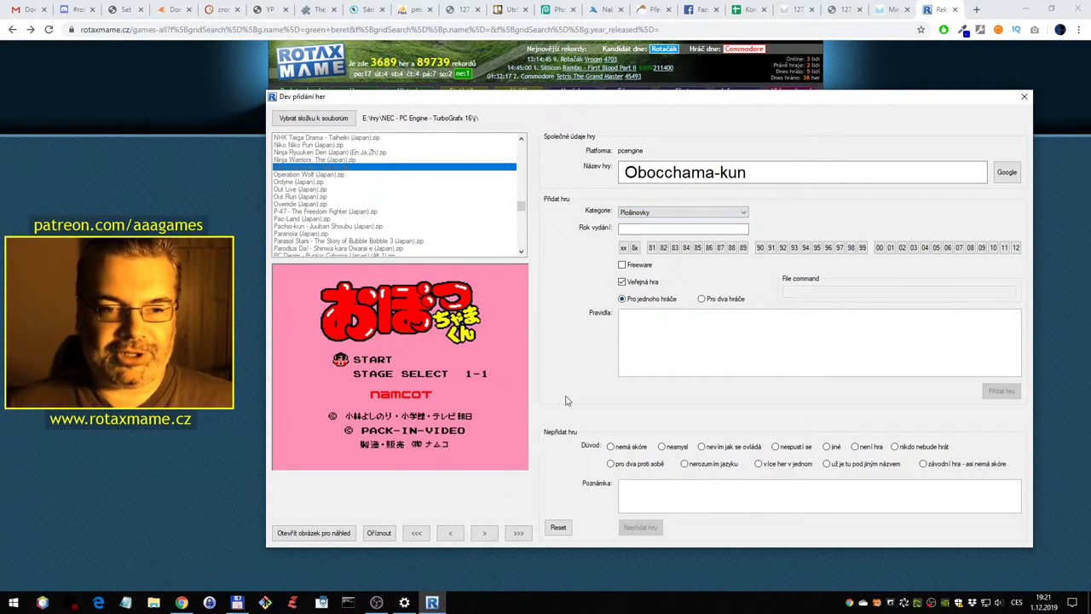
{"action": "left_click", "coordinate": [519, 534]}
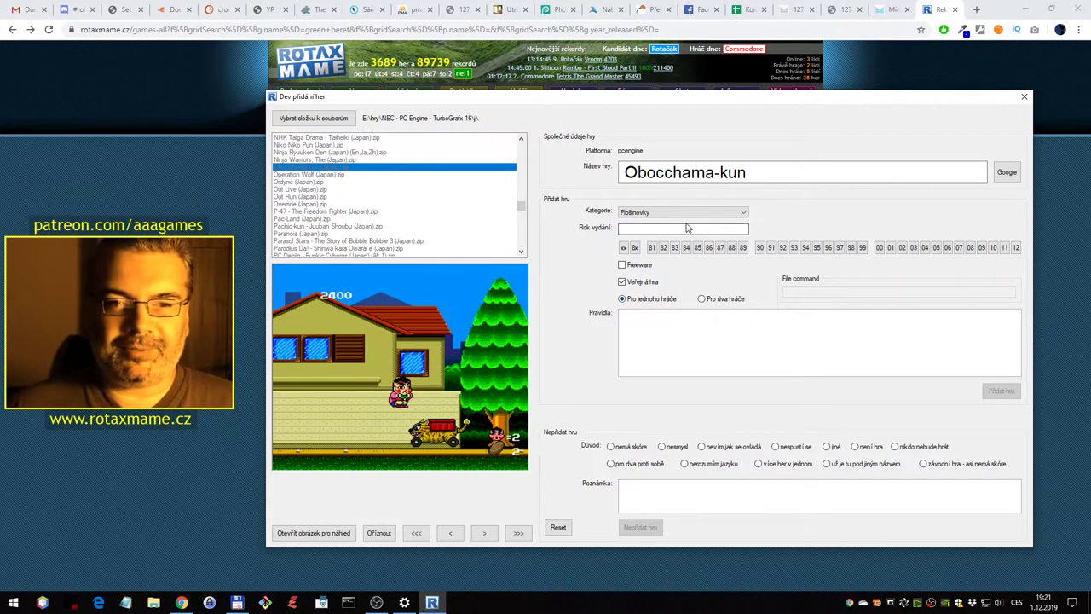
Look up the release year of Obocchama-kun on Google, set it to 1991 and add the game
{"action": "left_click", "coordinate": [1007, 172]}
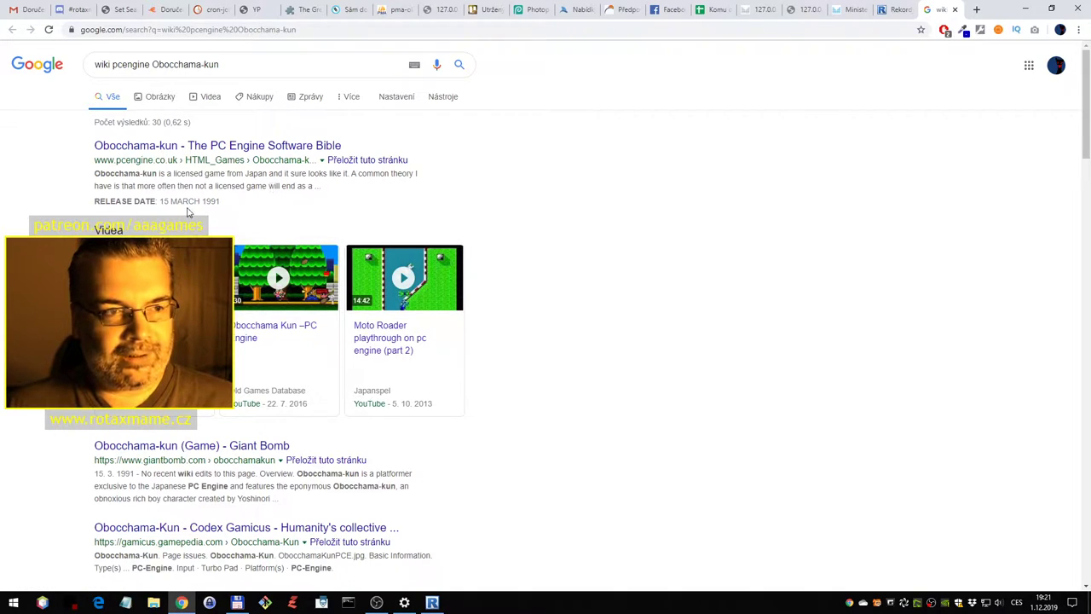
{"action": "left_click", "coordinate": [955, 9]}
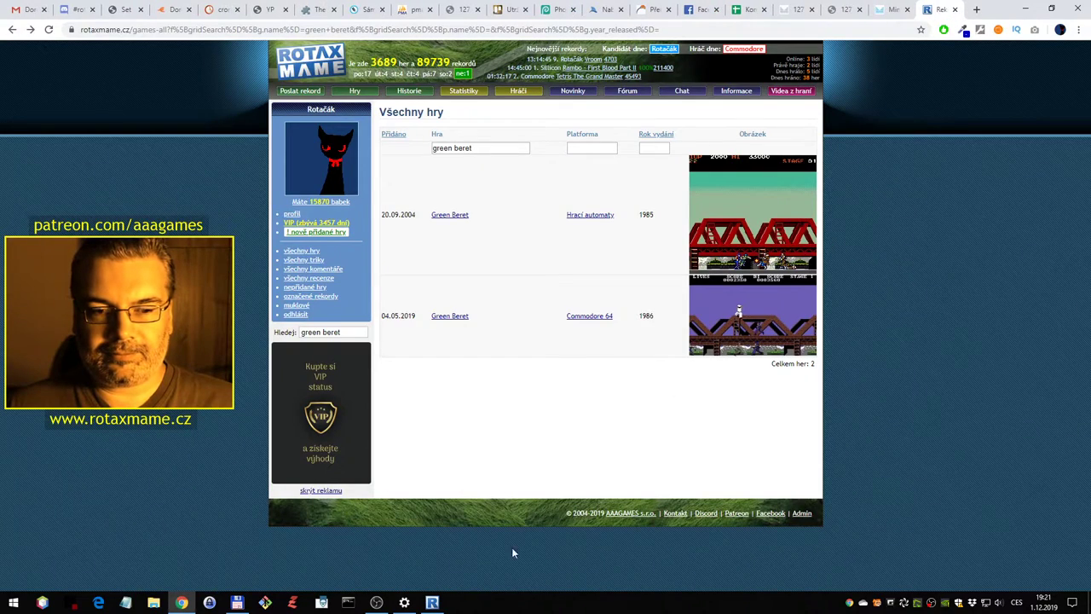
{"action": "left_click", "coordinate": [432, 603]}
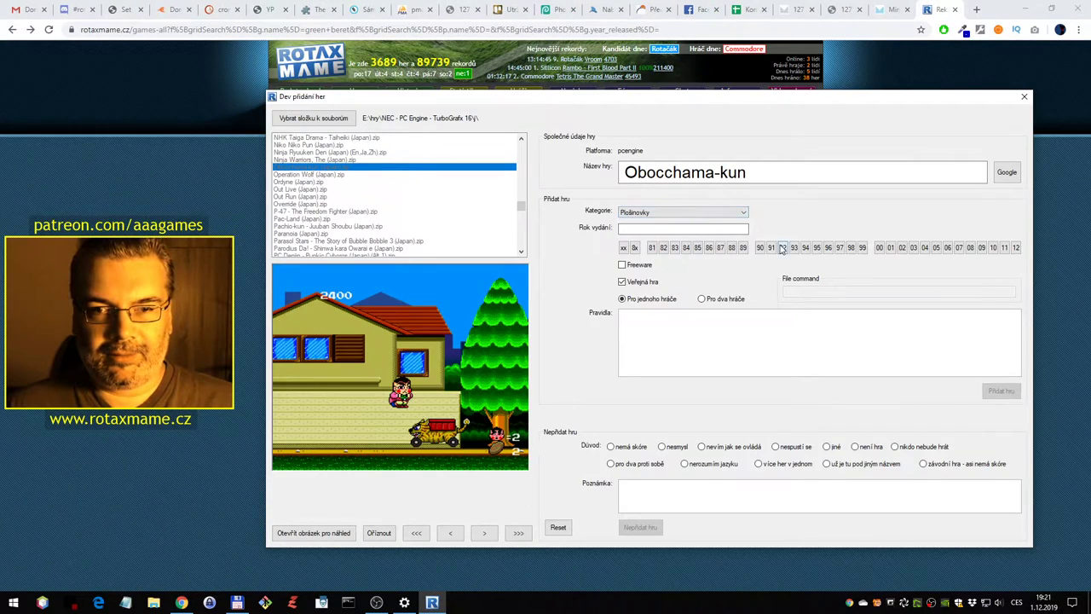
{"action": "left_click", "coordinate": [771, 247]}
{"action": "left_click", "coordinate": [997, 390]}
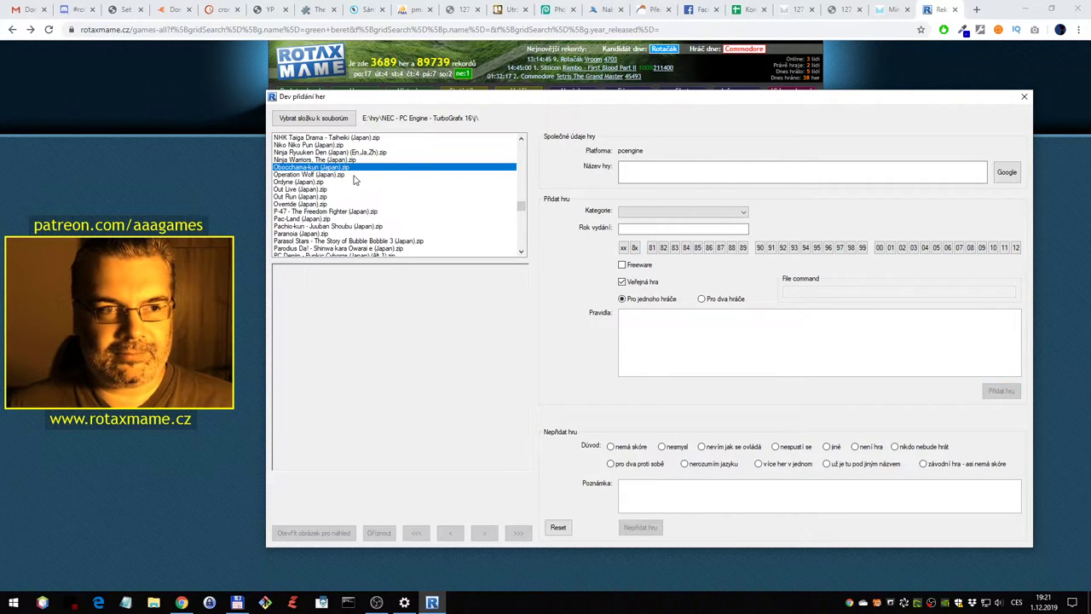
Launch Operation Wolf briefly, quit it, and search the game list on the RotaxMame website in Chrome for Operation Wolf
{"action": "double_click", "coordinate": [354, 175]}
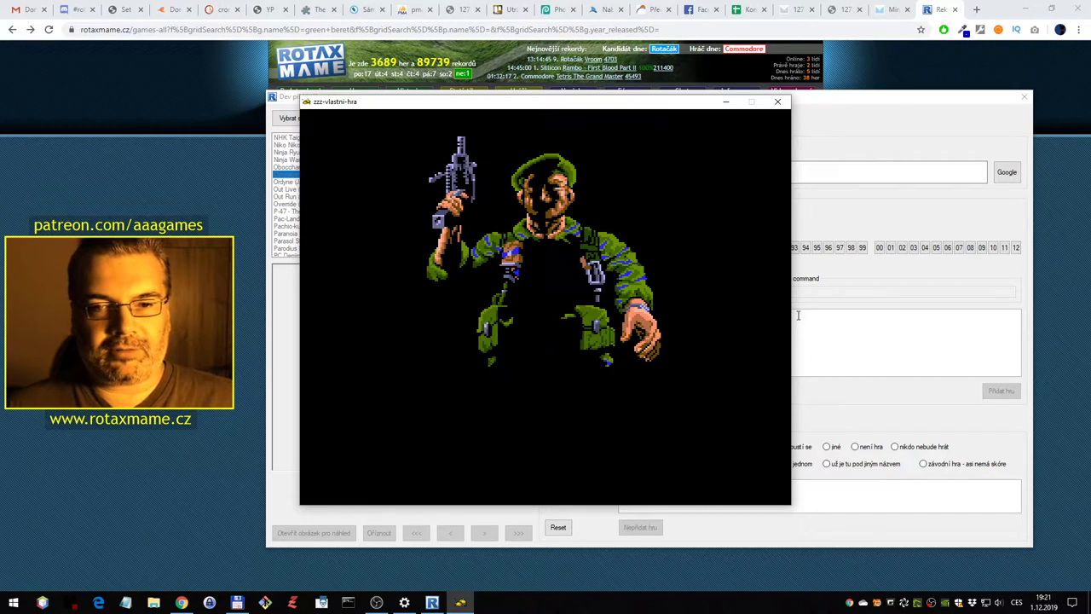
{"action": "key", "text": "Escape"}
{"action": "key", "text": "alt+Tab"}
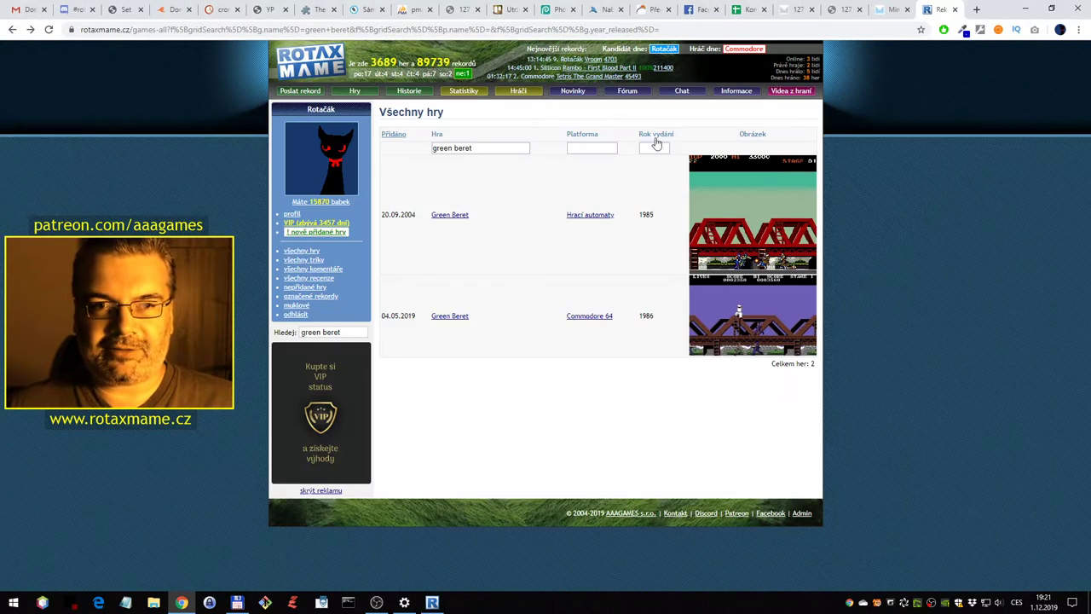
{"action": "triple_click", "coordinate": [435, 147]}
{"action": "type", "text": "Operation Wolf"}
{"action": "key", "text": "Return"}
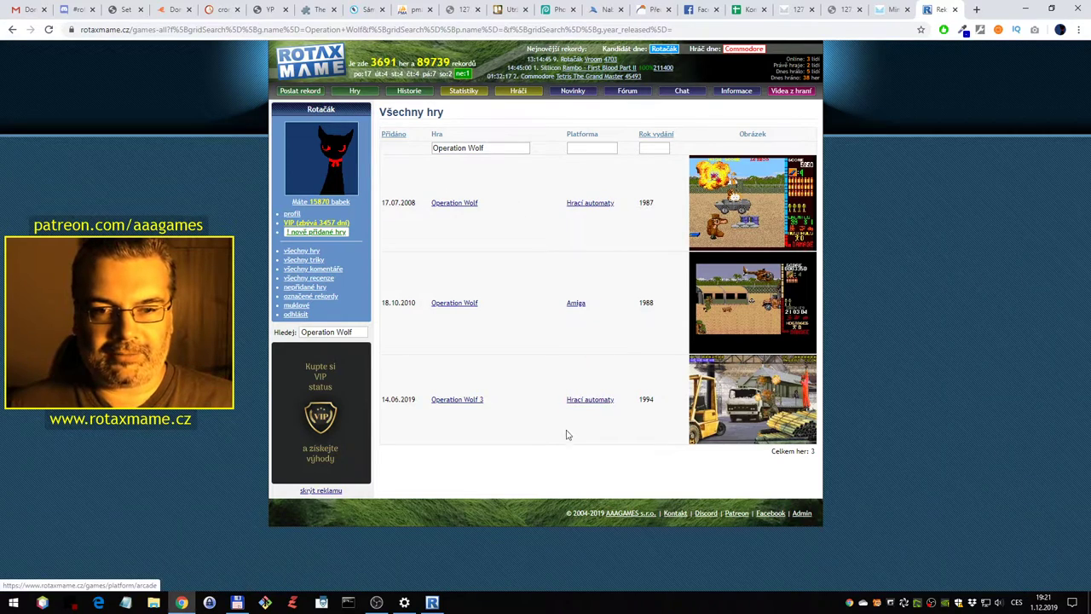
Switch back to the game-adding window, reset the form, relaunch Operation Wolf and start a two-player game on the ammunition depot mission
{"action": "left_click", "coordinate": [433, 601]}
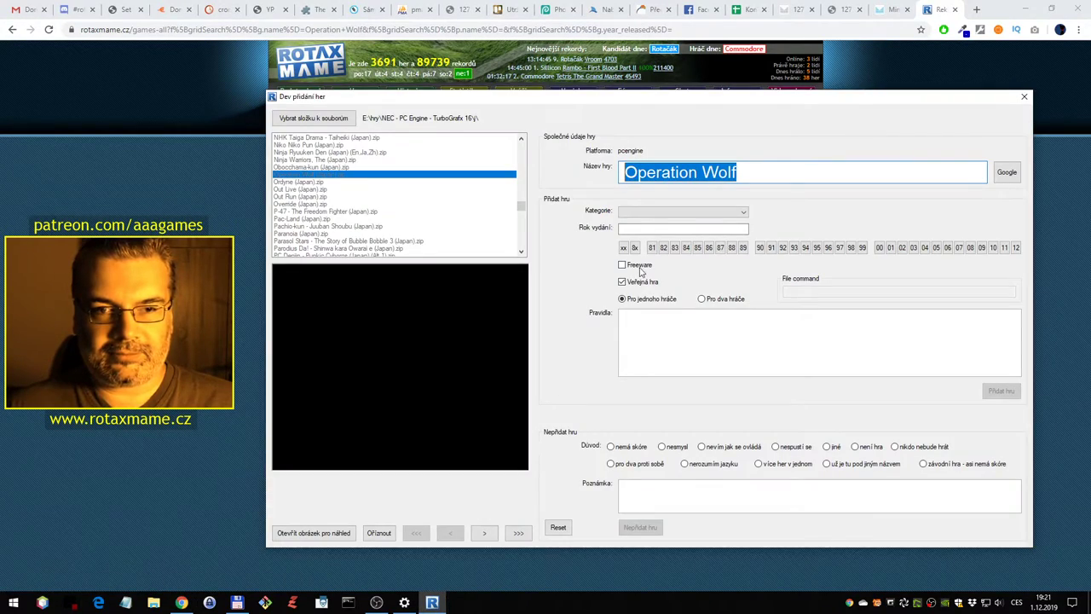
{"action": "left_click", "coordinate": [556, 529]}
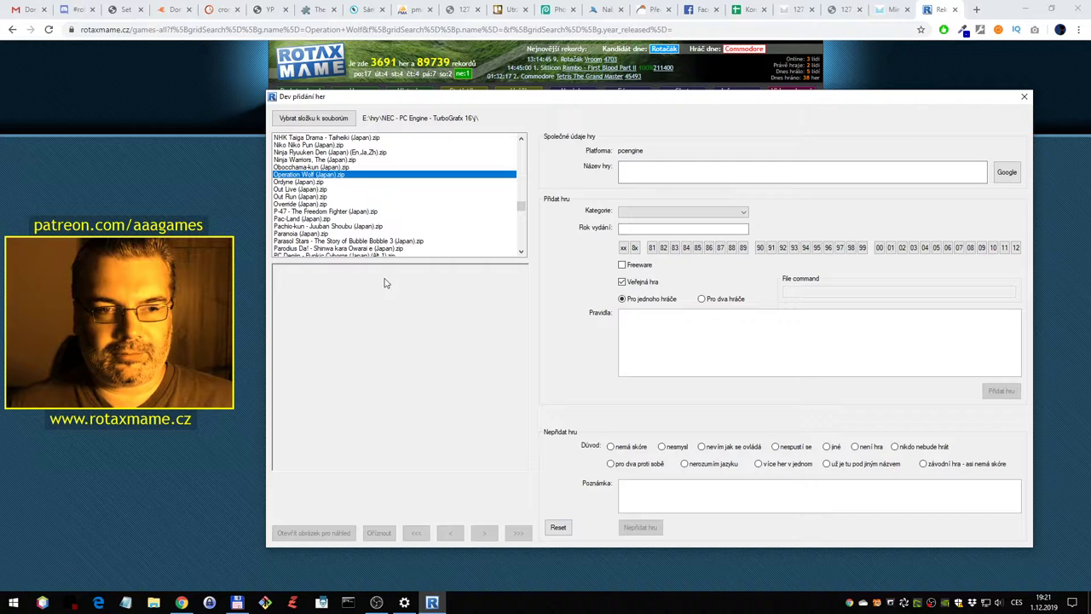
{"action": "double_click", "coordinate": [325, 174]}
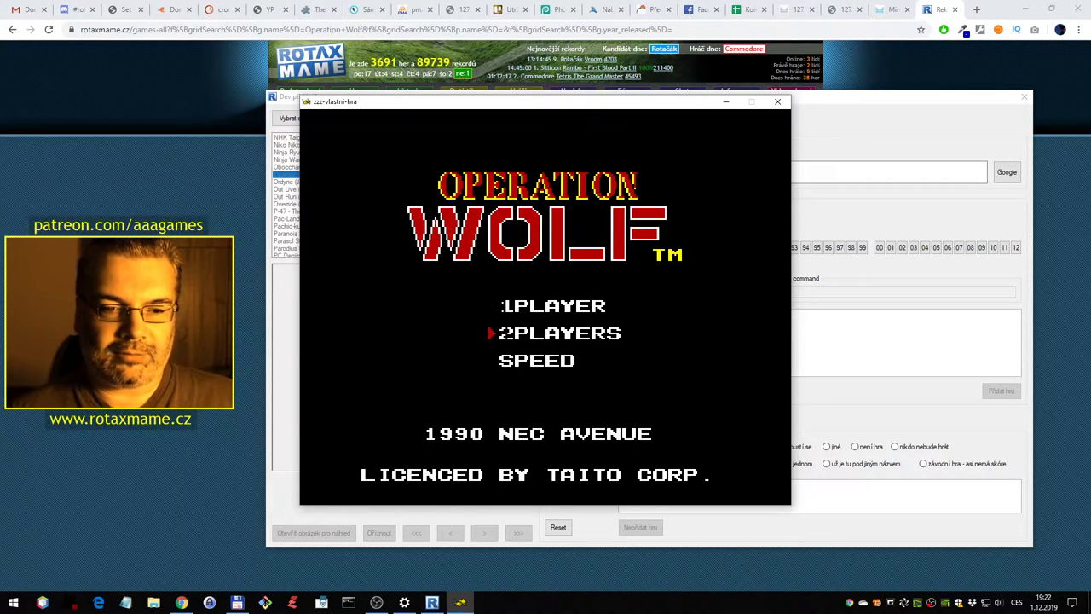
{"action": "key", "text": "Return"}
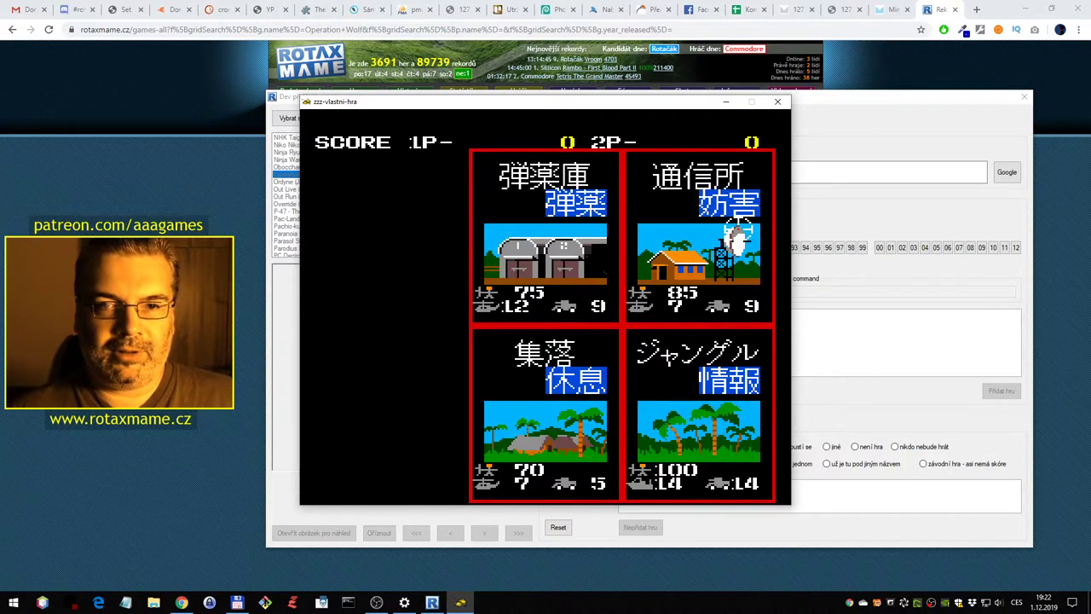
{"action": "left_click", "coordinate": [542, 228]}
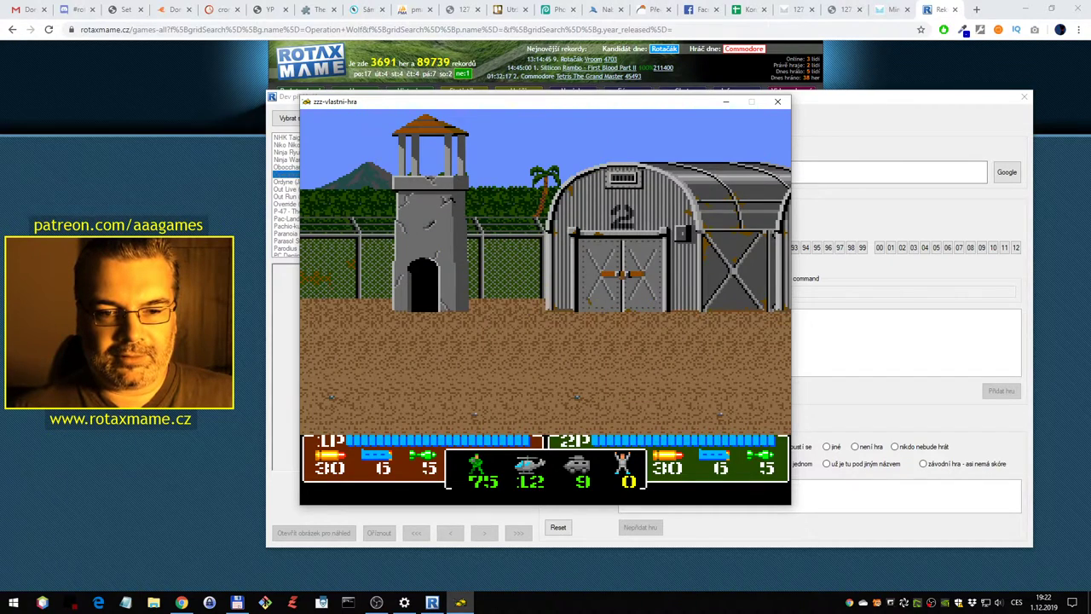
Shoot at the soldiers and armoured vehicles in front of the numbered hangars and quit Operation Wolf
{"action": "left_click", "coordinate": [602, 323]}
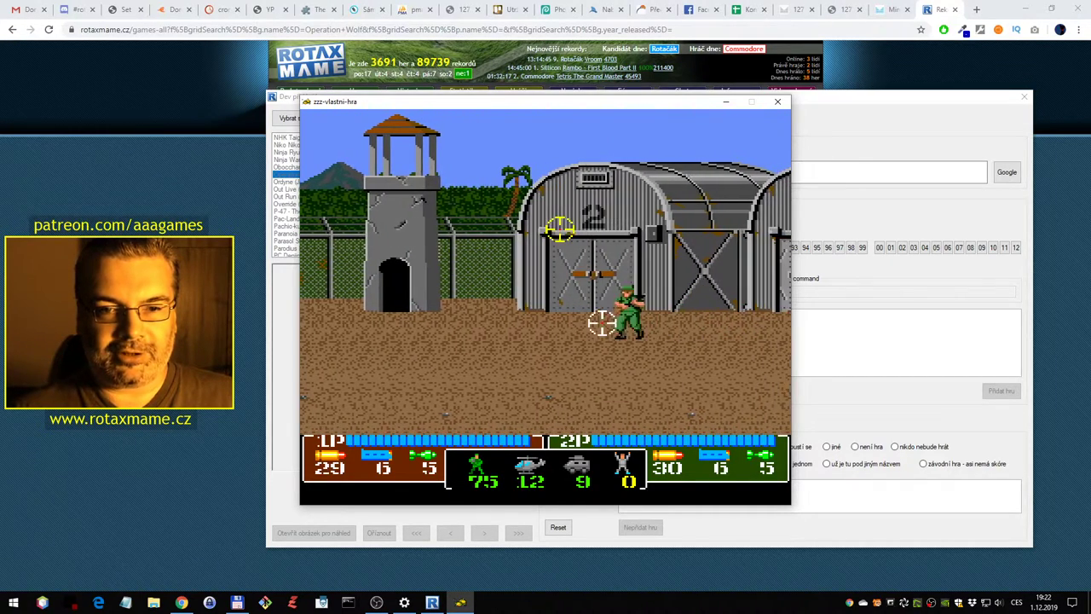
{"action": "mouse_move", "coordinate": [602, 322]}
{"action": "left_mouse_down"}
{"action": "mouse_move", "coordinate": [389, 324]}
{"action": "mouse_move", "coordinate": [556, 322]}
{"action": "left_mouse_up"}
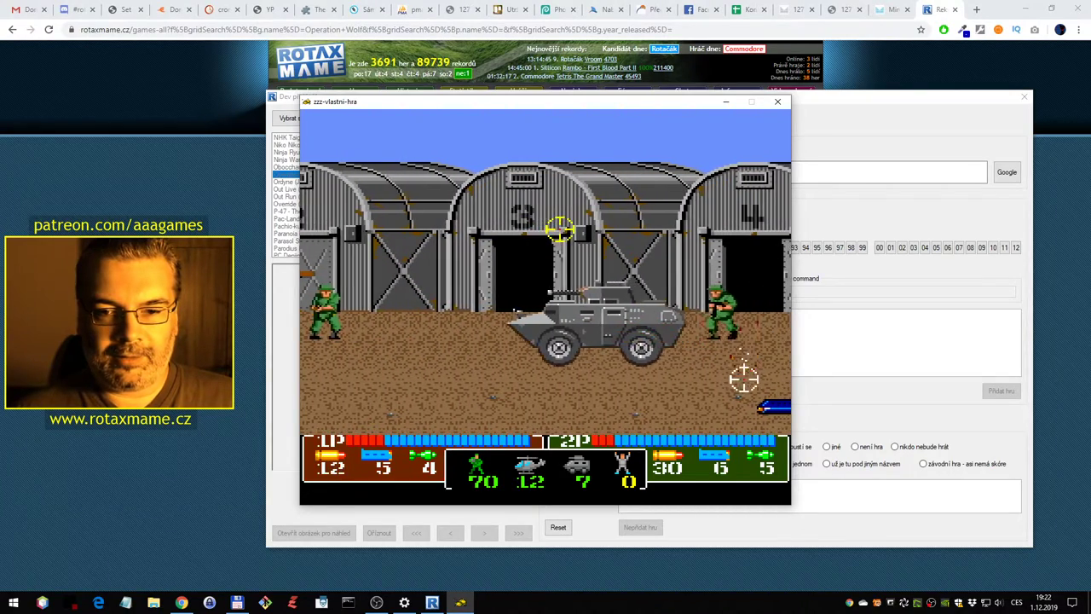
{"action": "right_click", "coordinate": [471, 352]}
{"action": "mouse_move", "coordinate": [613, 416]}
{"action": "left_mouse_down"}
{"action": "mouse_move", "coordinate": [471, 352]}
{"action": "mouse_move", "coordinate": [572, 335]}
{"action": "mouse_move", "coordinate": [506, 273]}
{"action": "mouse_move", "coordinate": [460, 191]}
{"action": "mouse_move", "coordinate": [467, 260]}
{"action": "left_mouse_up"}
{"action": "right_click", "coordinate": [460, 192]}
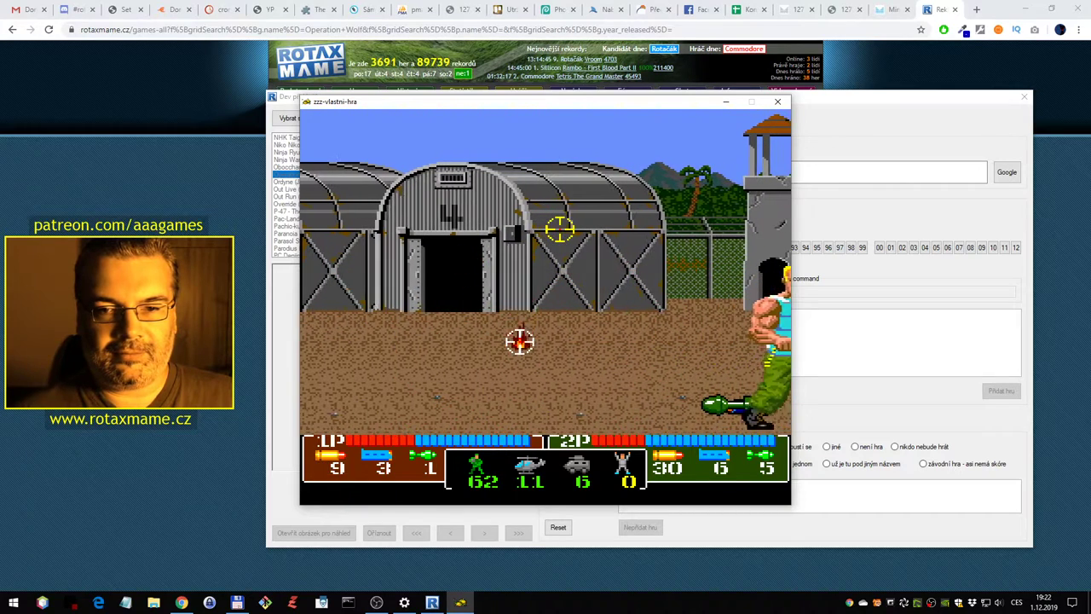
{"action": "key", "text": "Escape"}
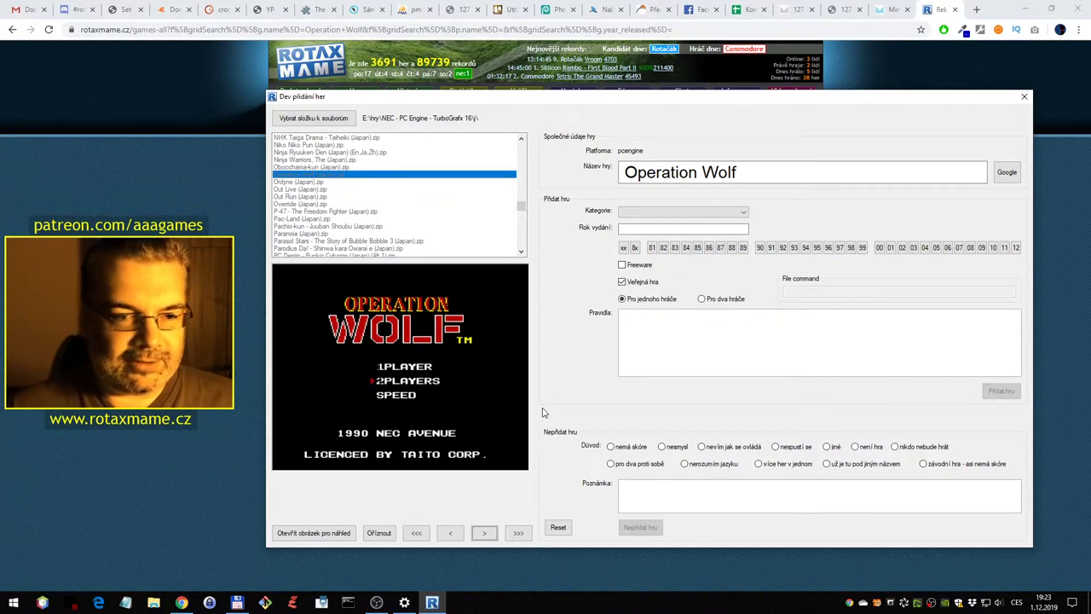
Set Operation Wolf's release year to 1990 and its category to Střílečky
{"action": "left_click", "coordinate": [761, 247]}
{"action": "left_click", "coordinate": [733, 212]}
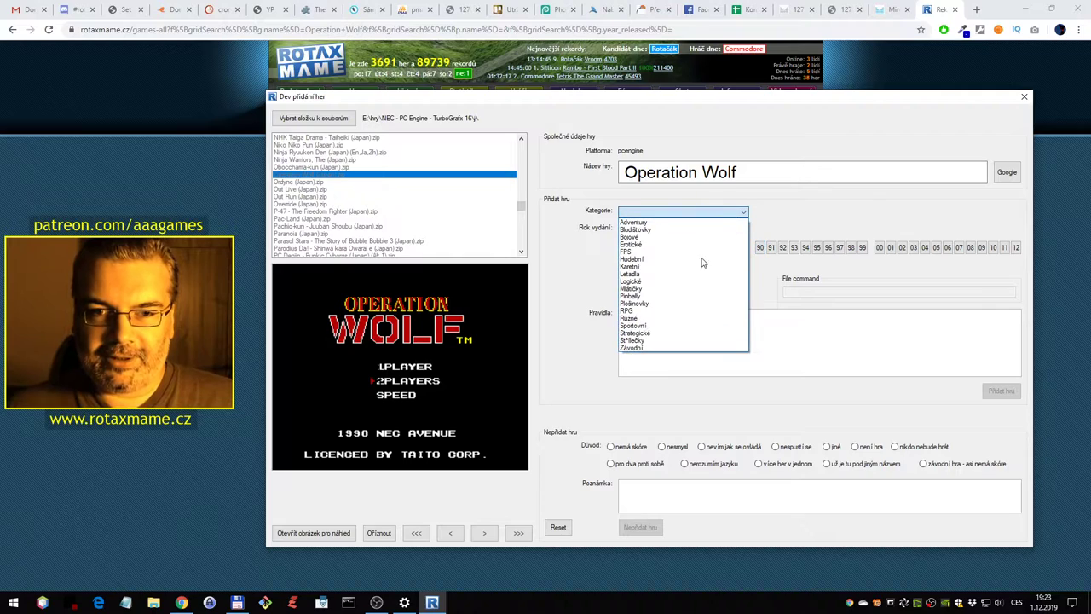
{"action": "left_click", "coordinate": [695, 331]}
{"action": "left_click", "coordinate": [666, 213]}
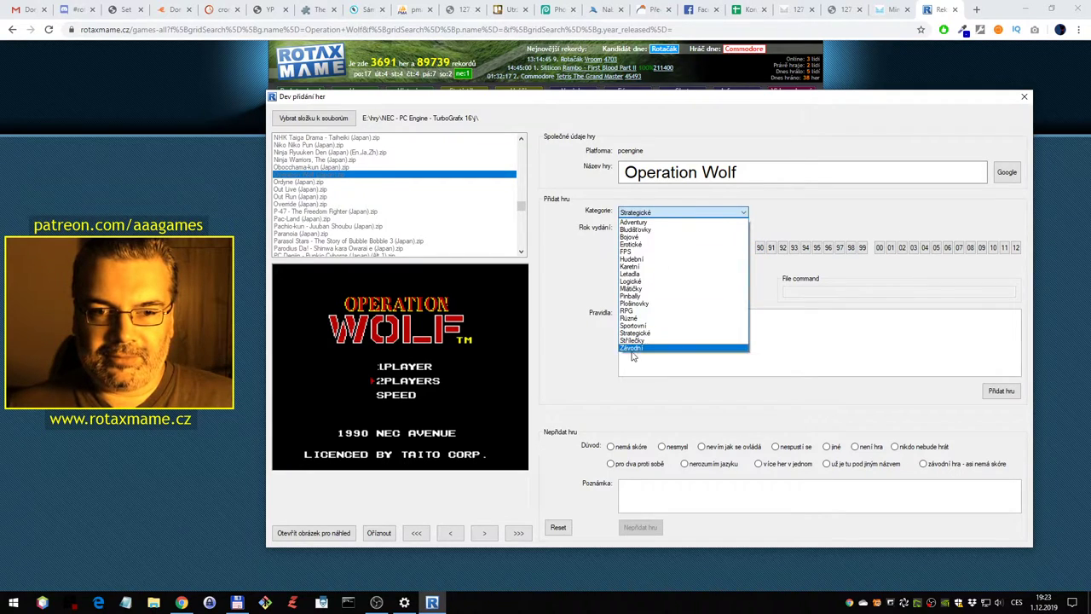
{"action": "left_click", "coordinate": [632, 341]}
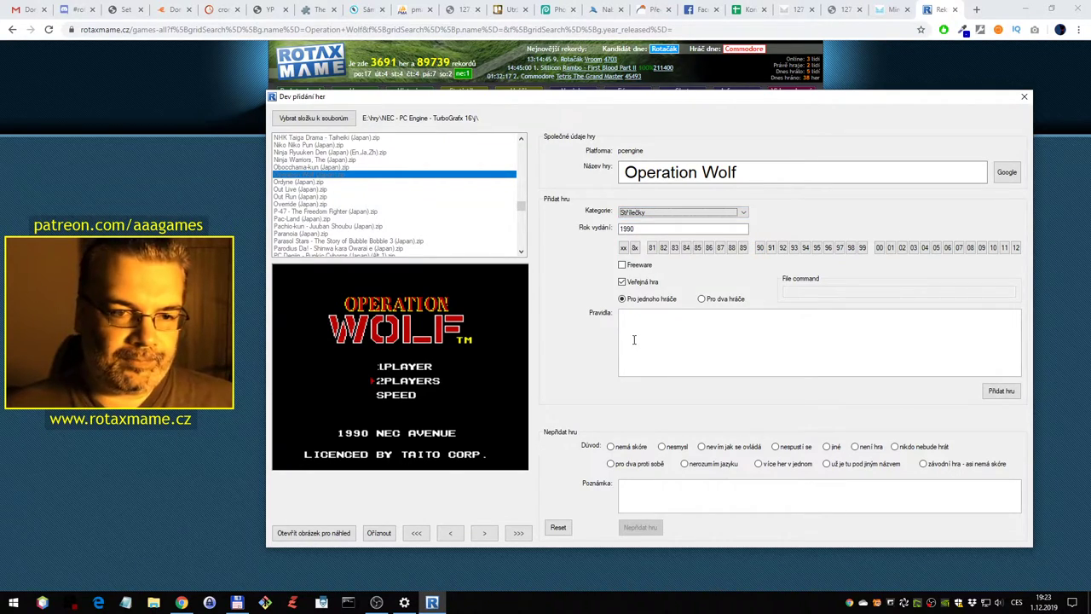
Set Operation Wolf to Pro dva hráče with a hangar gameplay screenshot as its preview and add the game
{"action": "left_click", "coordinate": [721, 301]}
{"action": "left_click", "coordinate": [510, 534]}
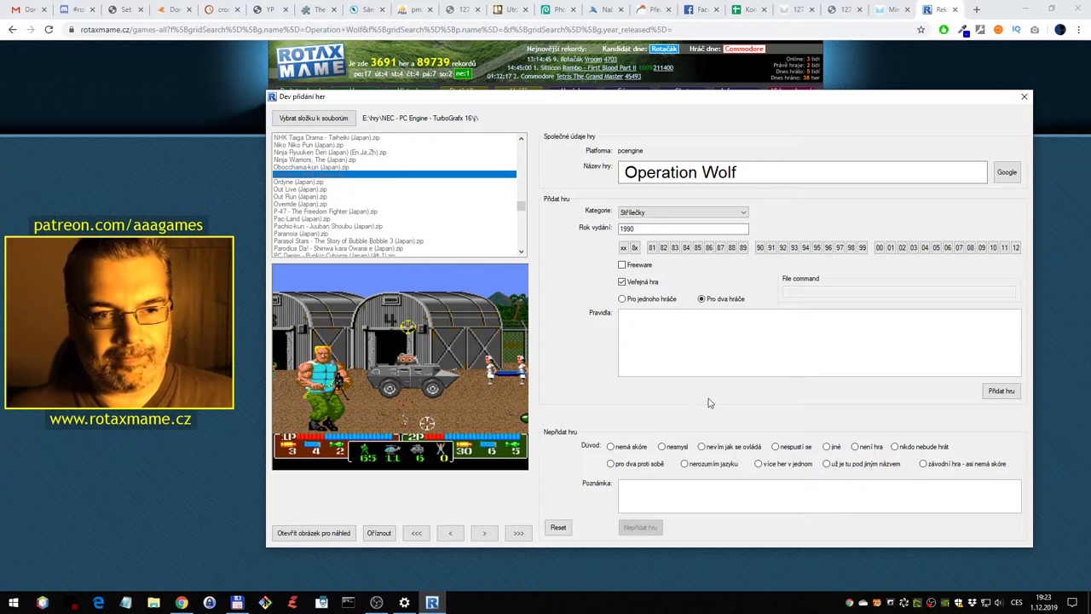
{"action": "left_click", "coordinate": [997, 392]}
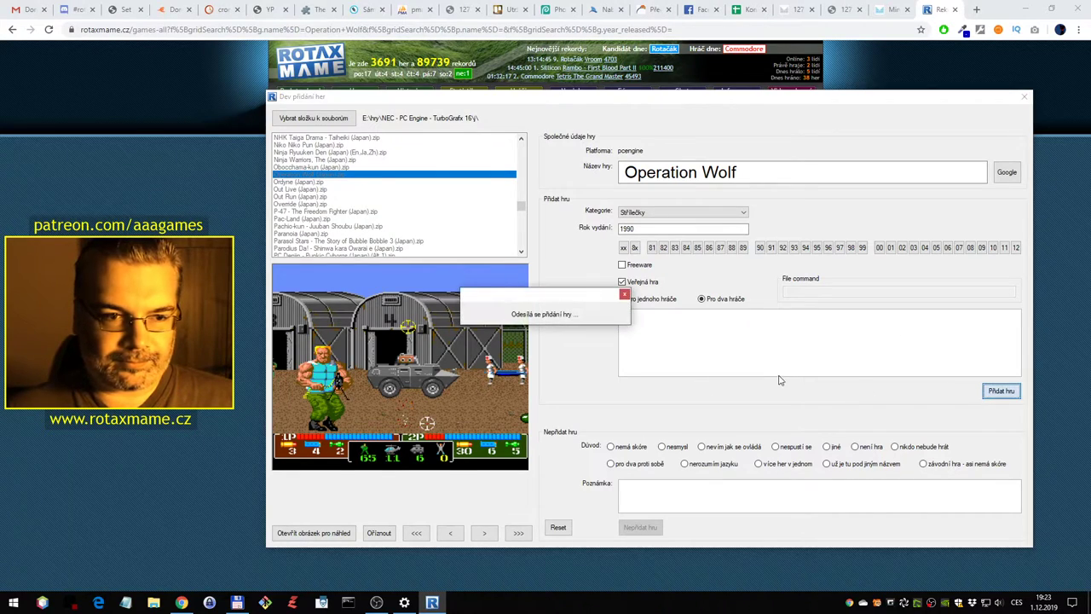
Launch Ordyne, start a one-player game and shoot at the first wave of red clams above the clouds
{"action": "left_click", "coordinate": [356, 183]}
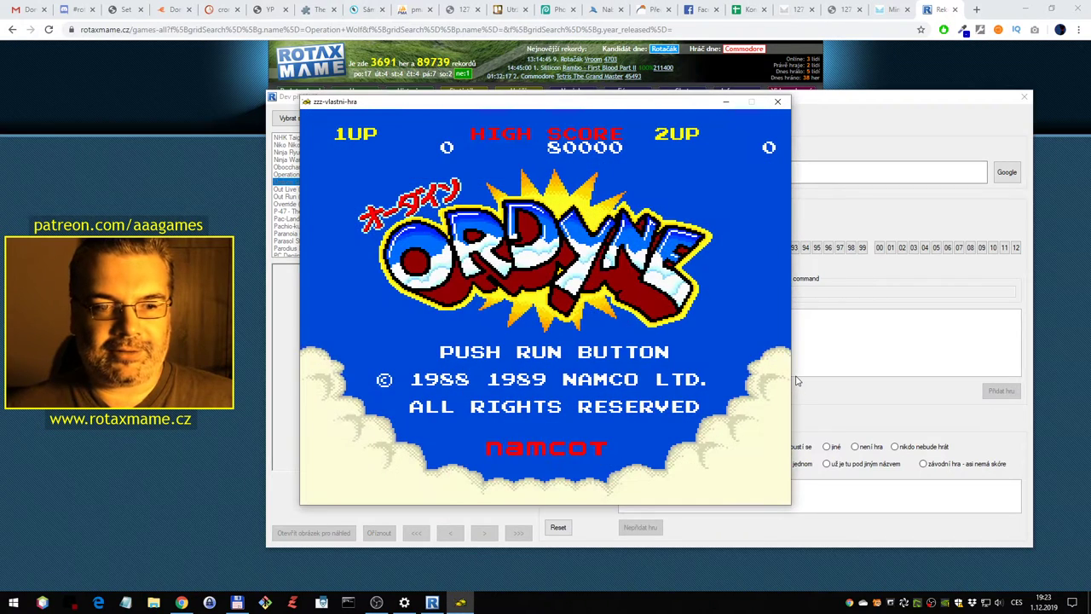
{"action": "key", "text": "1"}
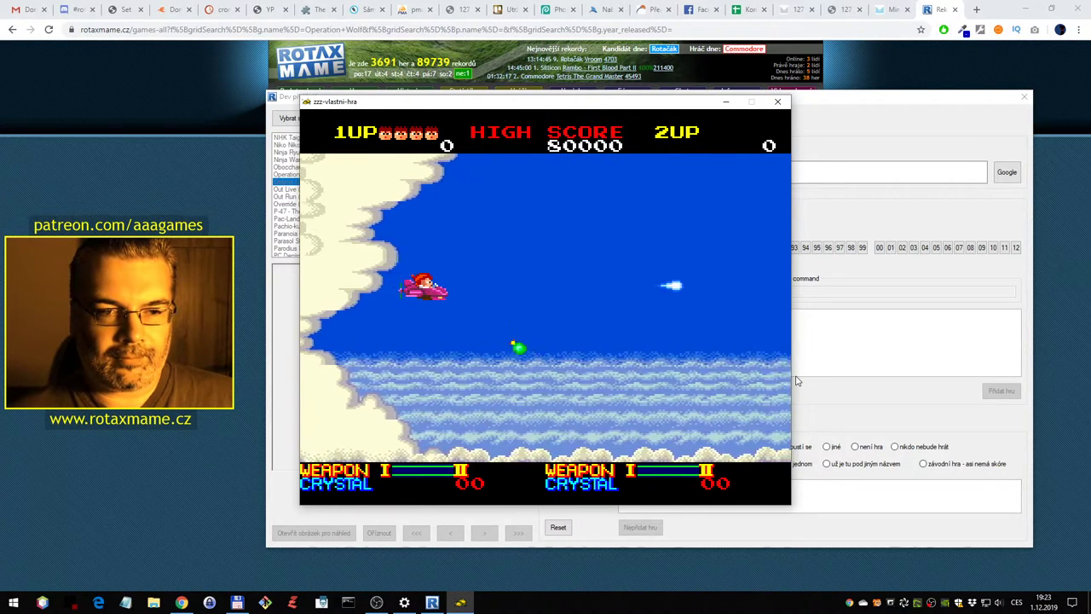
{"action": "key", "text": "ctrl"}
{"action": "key", "text": "ctrl"}
{"action": "key", "text": "ctrl"}
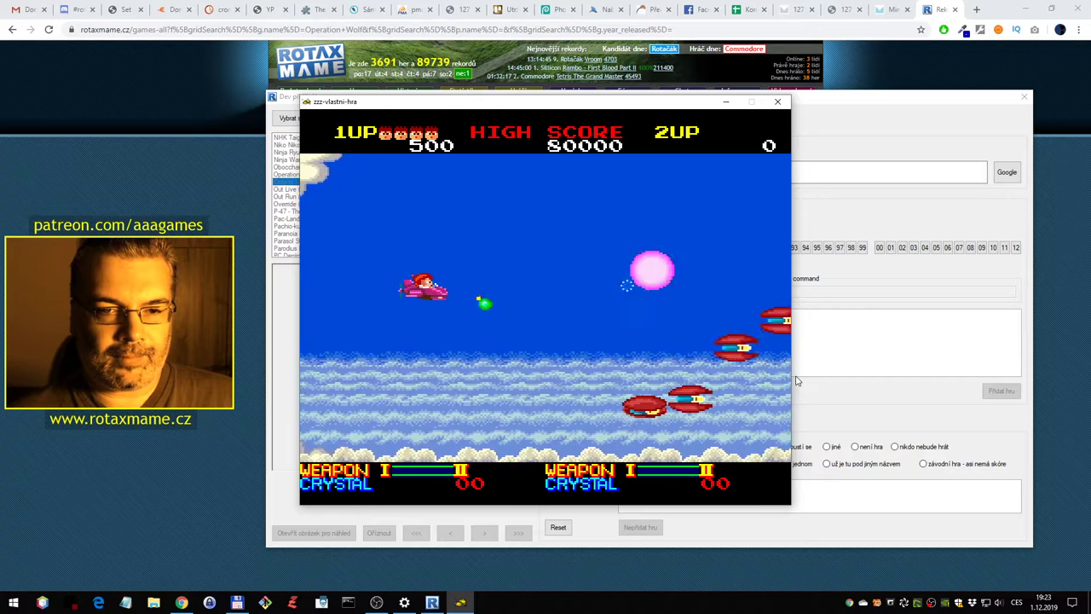
{"action": "key", "text": "ctrl"}
{"action": "key", "text": "ctrl"}
{"action": "key", "text": "ctrl"}
{"action": "key", "text": "ctrl"}
{"action": "key", "text": "ctrl"}
{"action": "key", "text": "Left"}
{"action": "key", "text": "Down"}
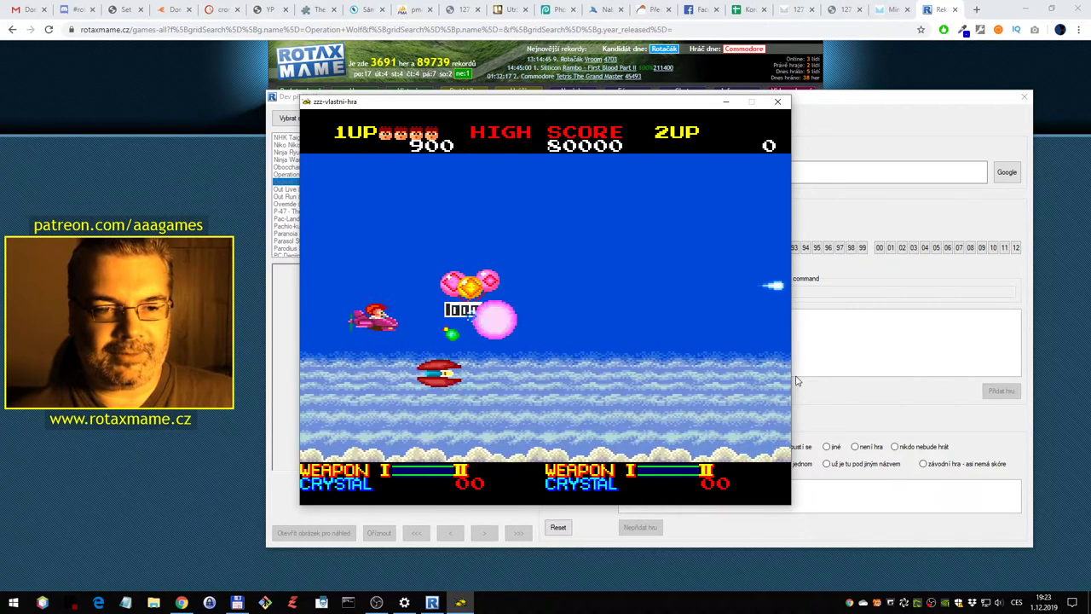
Manoeuvre the pink plane around the second wave of red clams and shoot them until the airship arrives
{"action": "key", "text": "ctrl"}
{"action": "key", "text": "ctrl"}
{"action": "key", "text": "Up"}
{"action": "key", "text": "Right"}
{"action": "key", "text": "Left"}
{"action": "key", "text": "Right"}
{"action": "key", "text": "Down"}
{"action": "key", "text": "ctrl"}
{"action": "key", "text": "ctrl"}
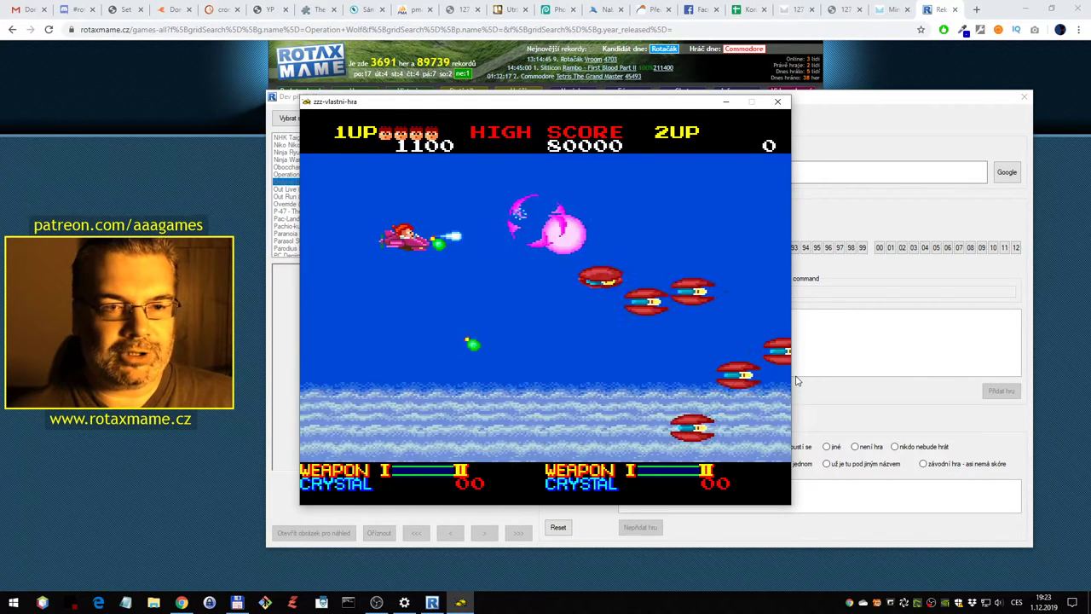
{"action": "key", "text": "Down"}
{"action": "key", "text": "ctrl"}
{"action": "key", "text": "ctrl"}
{"action": "key", "text": "ctrl"}
{"action": "key", "text": "ctrl"}
{"action": "key", "text": "ctrl"}
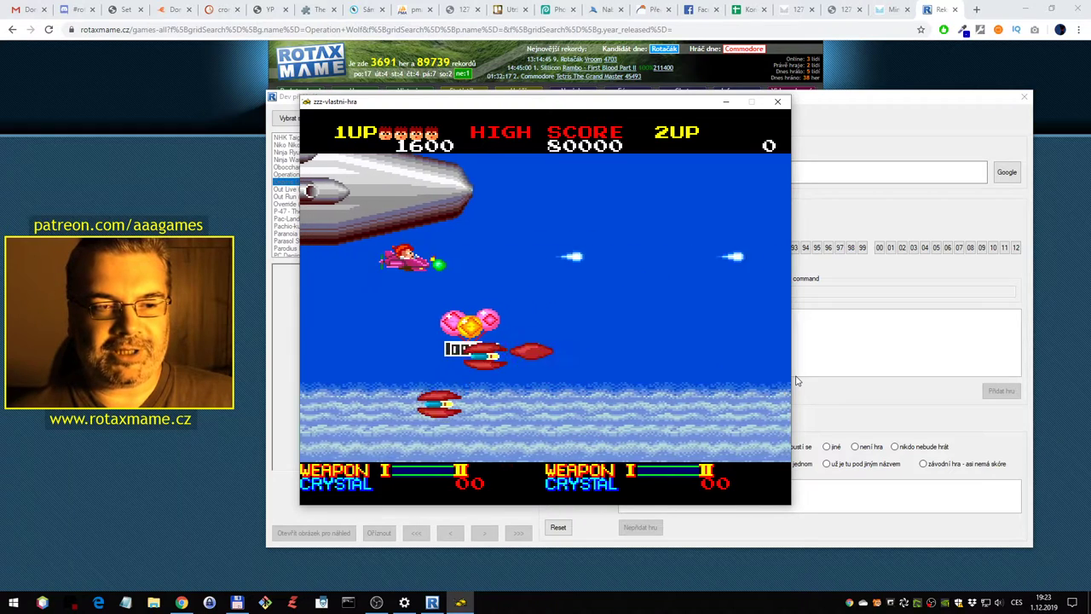
Collect the crystal bonus and fly beneath the large airship while shooting at the green helicopters
{"action": "key", "text": "Down"}
{"action": "key", "text": "ctrl"}
{"action": "key", "text": "ctrl"}
{"action": "key", "text": "ctrl"}
{"action": "key", "text": "ctrl"}
{"action": "key", "text": "Right"}
{"action": "key", "text": "Up"}
{"action": "key", "text": "Left"}
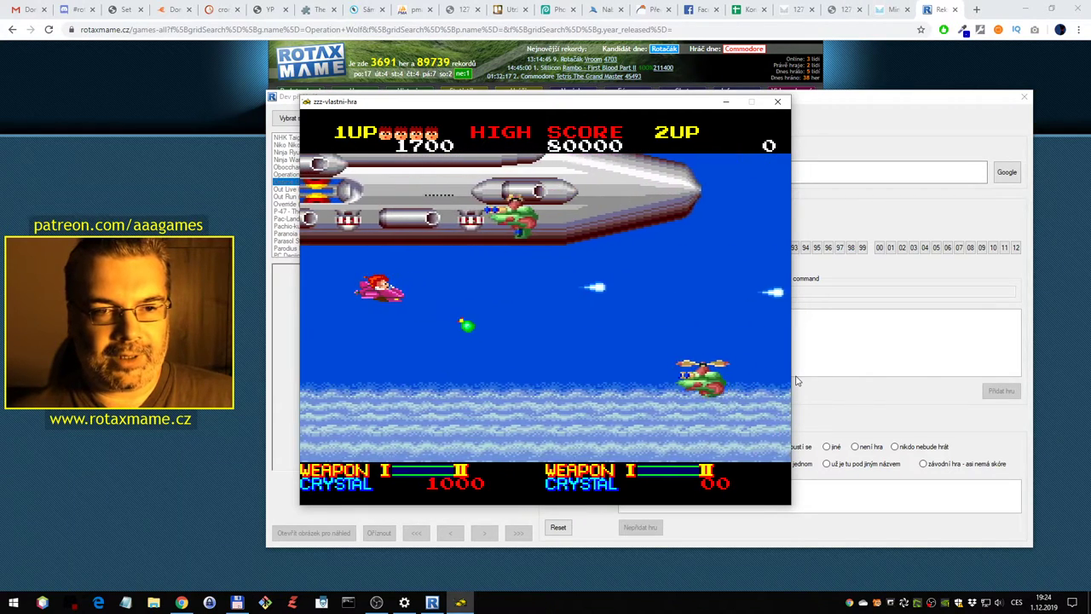
{"action": "key", "text": "Down"}
{"action": "key", "text": "Right"}
{"action": "key", "text": "ctrl"}
{"action": "key", "text": "Up"}
{"action": "key", "text": "Left"}
{"action": "key", "text": "ctrl"}
{"action": "key", "text": "ctrl"}
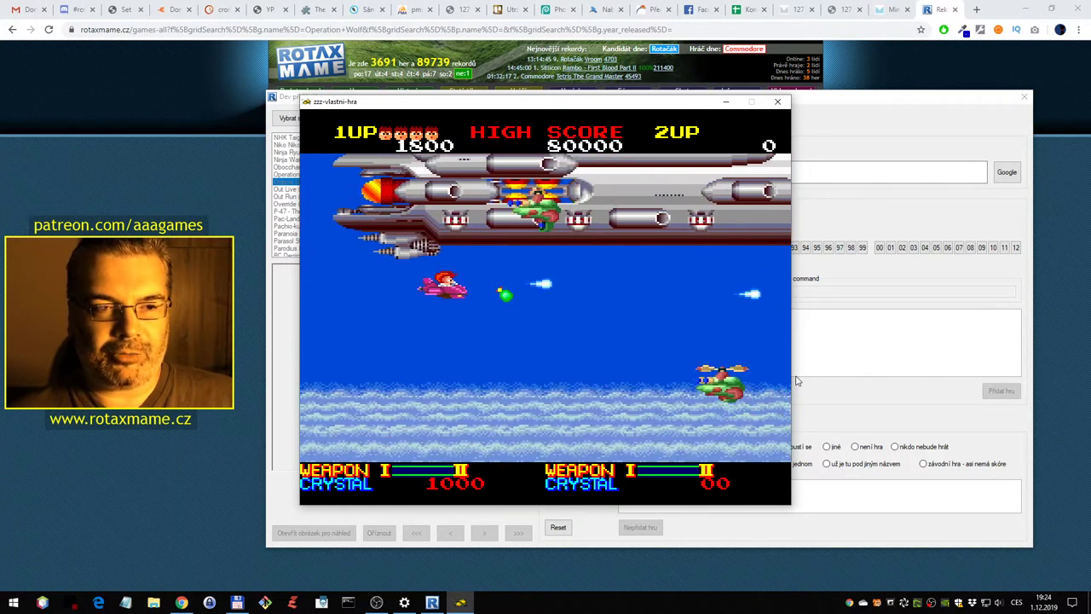
Fight past the airship's tail, shoot the round pink enemies and dive down to the cloud layer
{"action": "key", "text": "Left"}
{"action": "key", "text": "ctrl"}
{"action": "key", "text": "ctrl"}
{"action": "key", "text": "ctrl"}
{"action": "key", "text": "Down"}
{"action": "key", "text": "Right"}
{"action": "key", "text": "Up"}
{"action": "key", "text": "Left"}
{"action": "key", "text": "Right"}
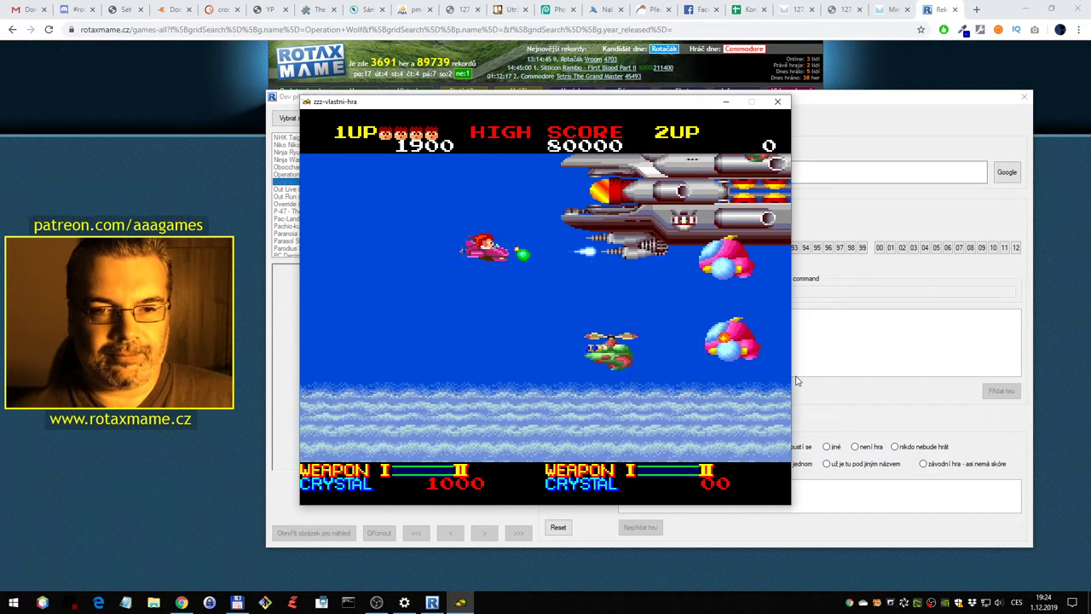
{"action": "key", "text": "ctrl"}
{"action": "key", "text": "ctrl"}
{"action": "key", "text": "ctrl"}
{"action": "key", "text": "ctrl"}
{"action": "key", "text": "Left"}
{"action": "key", "text": "Down"}
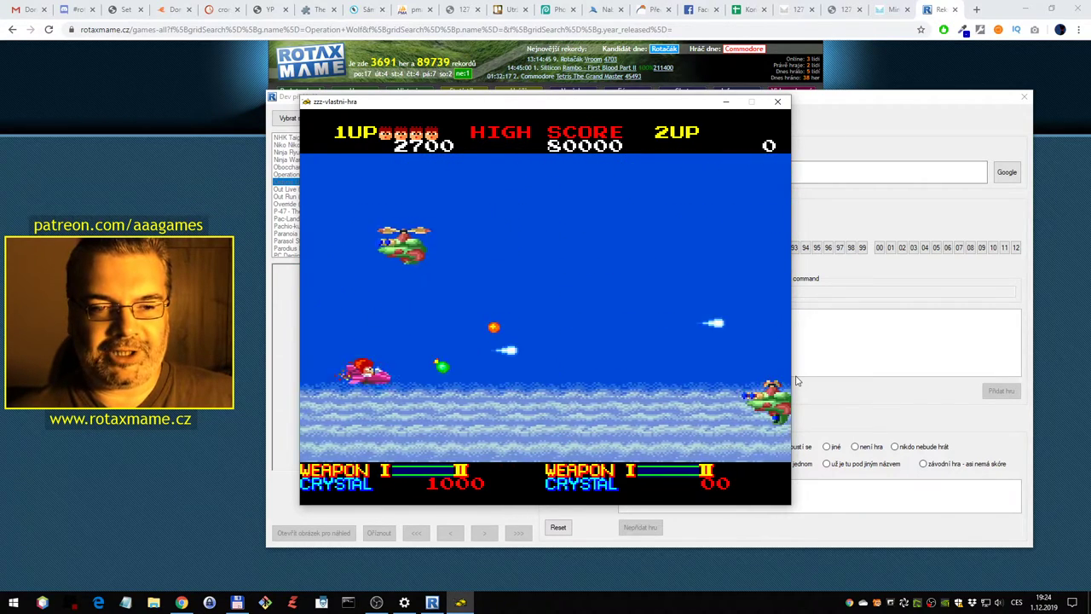
Climb from the cloud layer and shoot the enemies approaching at the upper height while dodging their shots
{"action": "key", "text": "Right"}
{"action": "key", "text": "ctrl"}
{"action": "key", "text": "ctrl"}
{"action": "key", "text": "ctrl"}
{"action": "key", "text": "ctrl"}
{"action": "key", "text": "Up"}
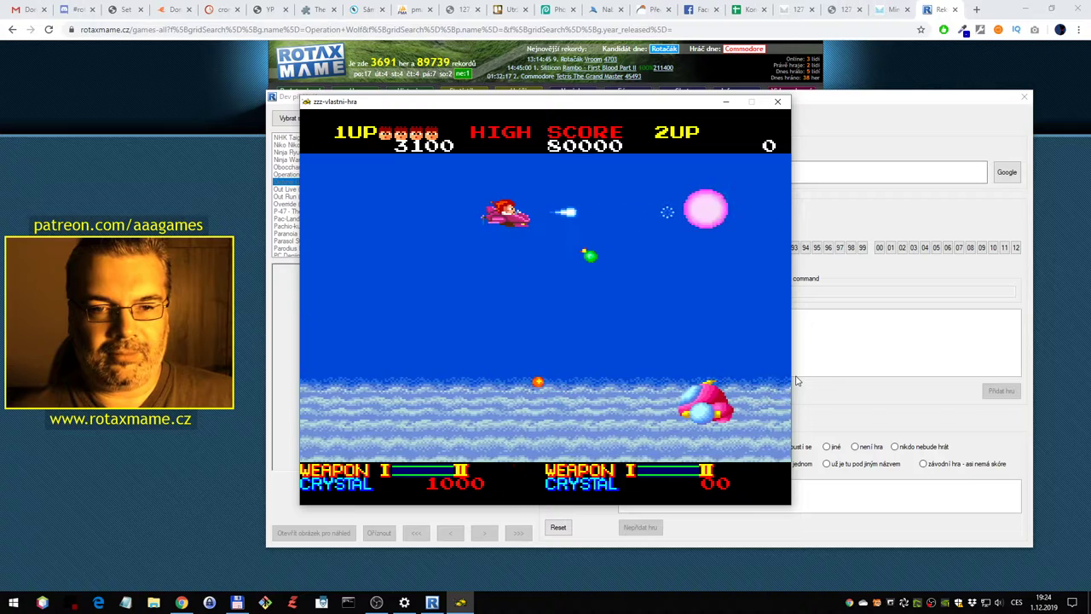
{"action": "key", "text": "ctrl"}
{"action": "key", "text": "ctrl"}
{"action": "key", "text": "ctrl"}
{"action": "key", "text": "ctrl"}
{"action": "key", "text": "Down"}
{"action": "key", "text": "Left"}
{"action": "key", "text": "Up"}
{"action": "key", "text": "Left"}
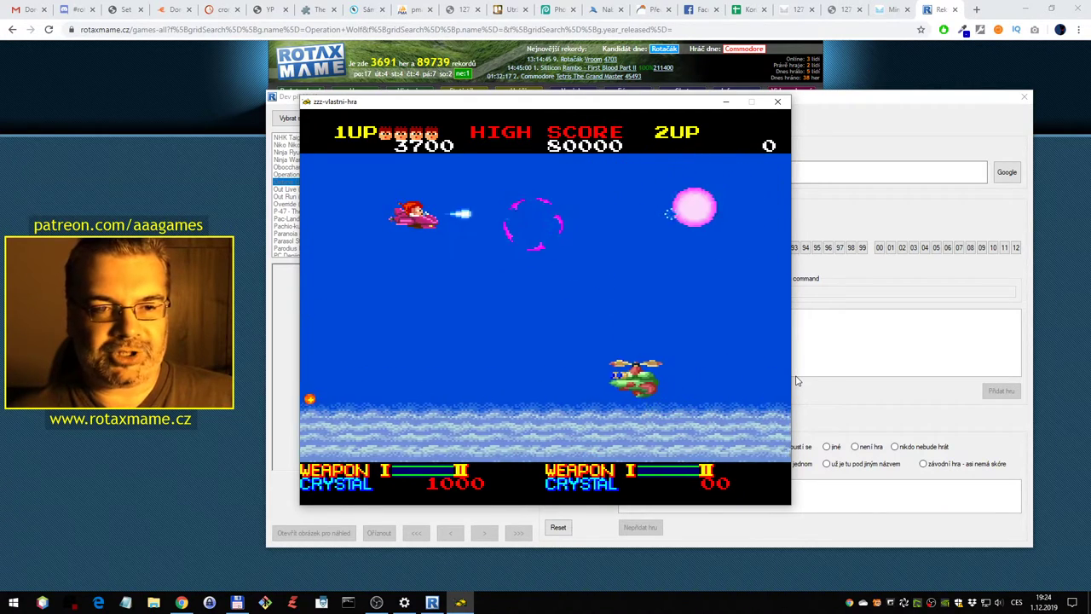
Keep firing at the next helicopters and pink enemies, dodge the orange shot and descend towards the clouds
{"action": "key", "text": "Right"}
{"action": "key", "text": "ctrl"}
{"action": "key", "text": "ctrl"}
{"action": "key", "text": "ctrl"}
{"action": "key", "text": "ctrl"}
{"action": "key", "text": "ctrl"}
{"action": "key", "text": "Down"}
{"action": "key", "text": "Right"}
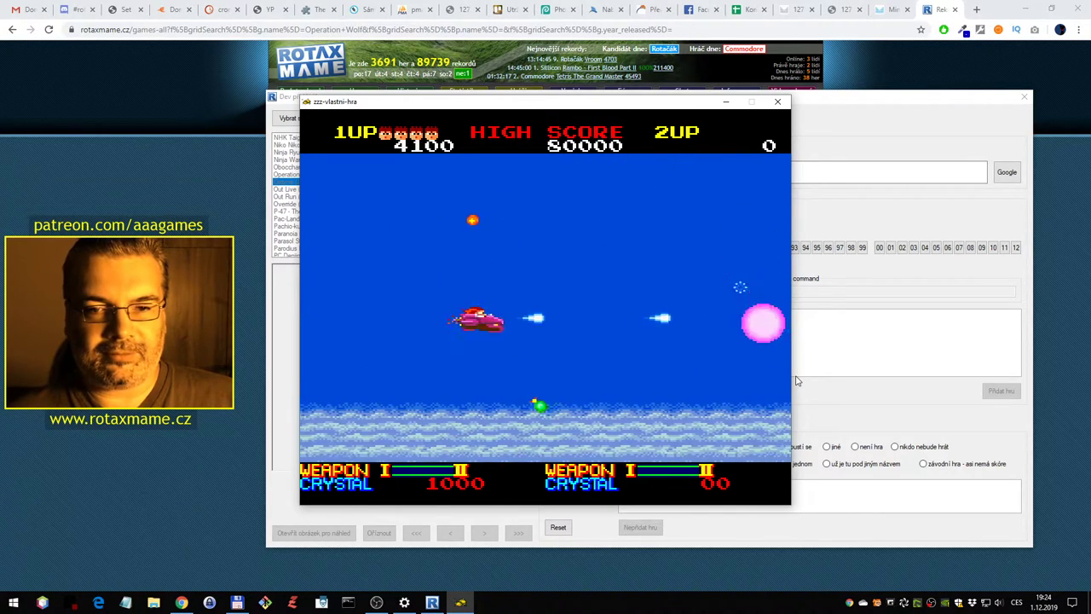
{"action": "key", "text": "Up"}
{"action": "key", "text": "Right"}
{"action": "key", "text": "Up"}
{"action": "key", "text": "Down"}
{"action": "key", "text": "Left"}
{"action": "key", "text": "ctrl"}
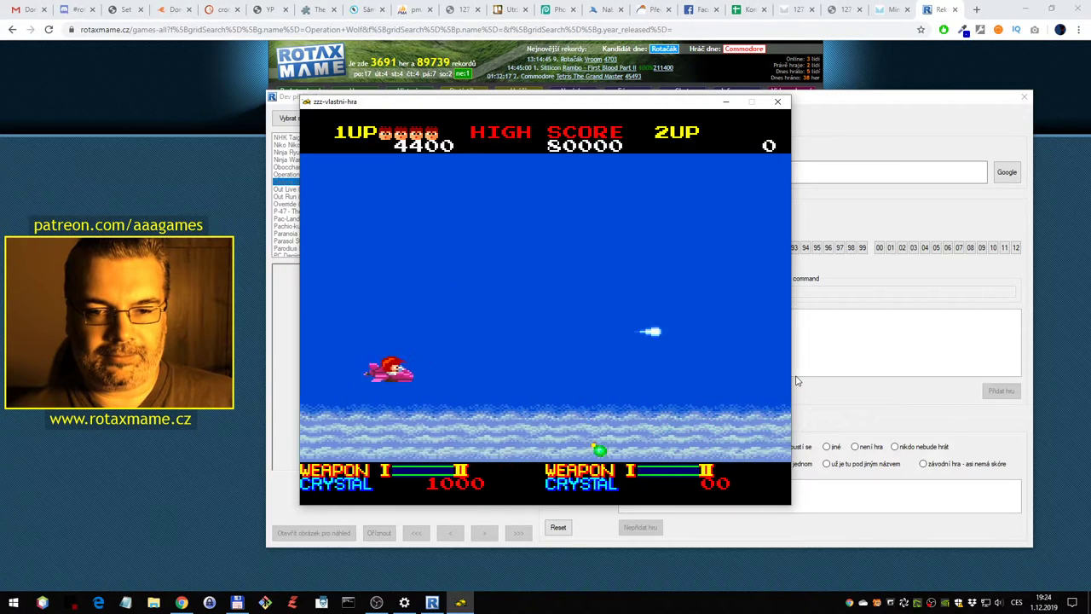
Climb away from the clouds and shoot the red clams emerging in front of the cloud bank
{"action": "key", "text": "Up"}
{"action": "key", "text": "Right"}
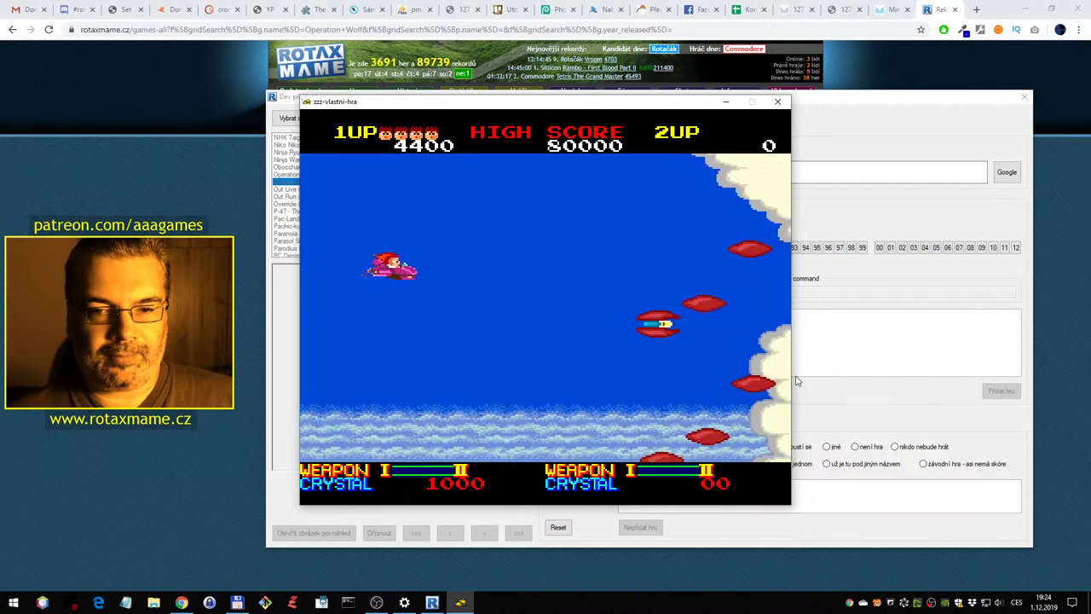
{"action": "key", "text": "Left"}
{"action": "key", "text": "ctrl"}
{"action": "key", "text": "ctrl"}
{"action": "key", "text": "ctrl"}
{"action": "key", "text": "ctrl"}
{"action": "key", "text": "Up"}
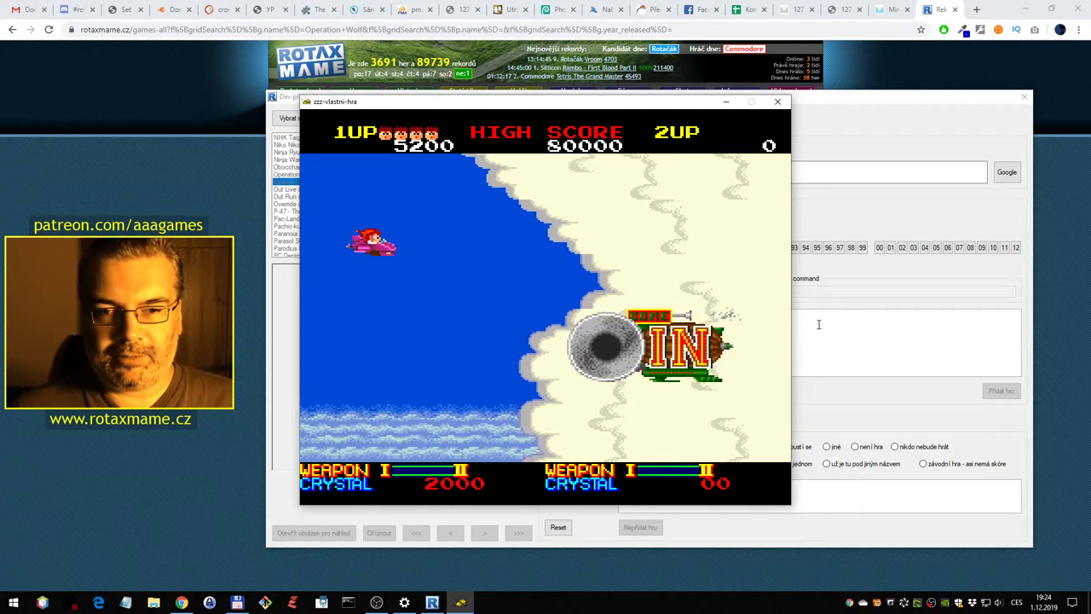
Fly the plane into the shop marked IN and move the selection to the Speed Up item
{"action": "key", "text": "Up"}
{"action": "key", "text": "Left"}
{"action": "key", "text": "Down"}
{"action": "key", "text": "Right"}
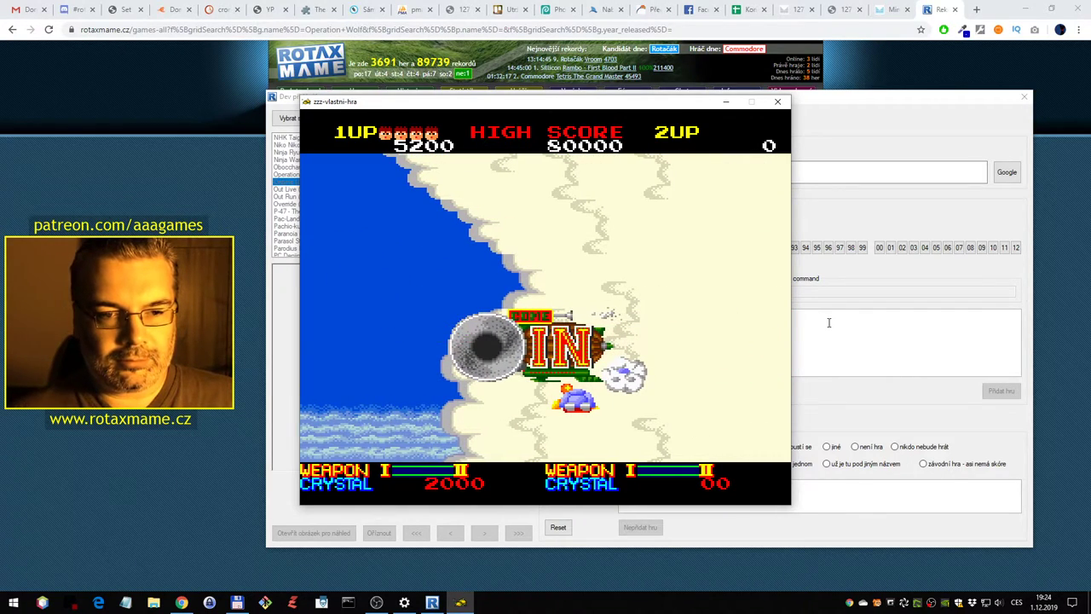
{"action": "key", "text": "Right"}
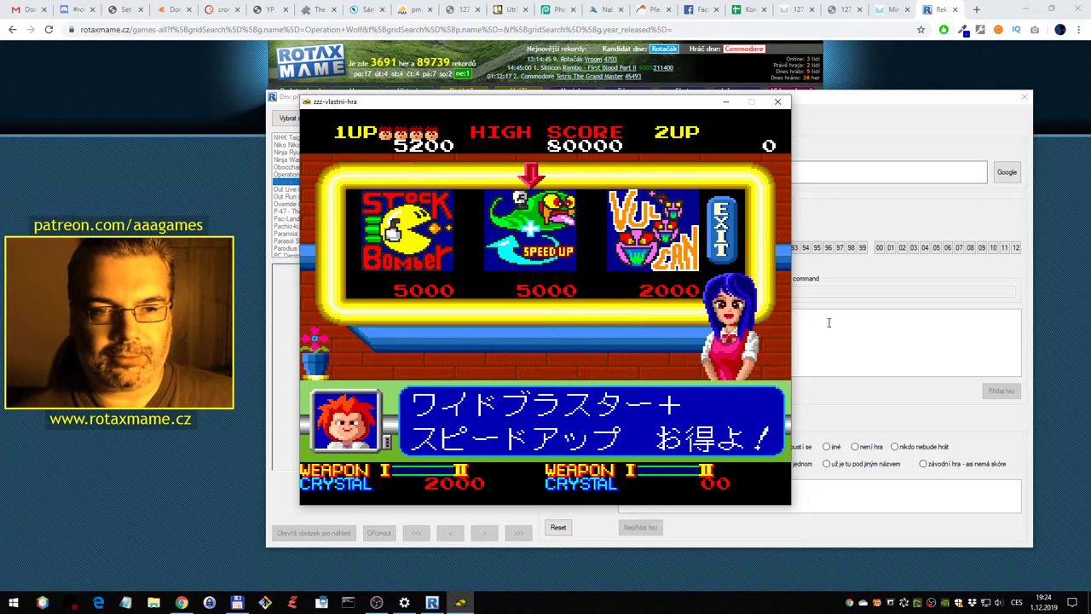
Highlight the Vulcan item in the shop and quit Ordyne
{"action": "key", "text": "Right"}
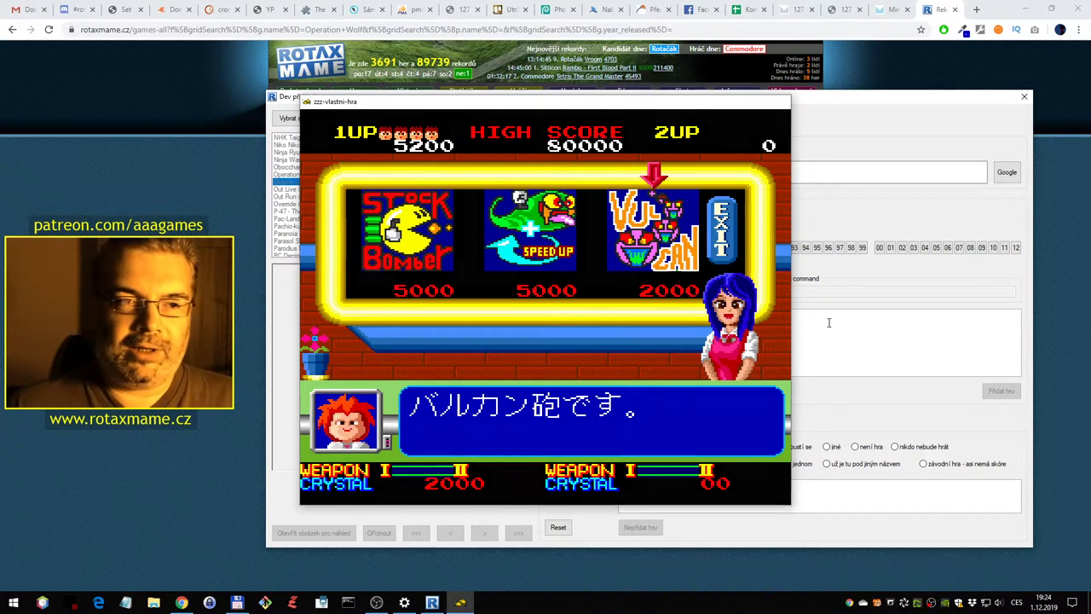
{"action": "key", "text": "Escape"}
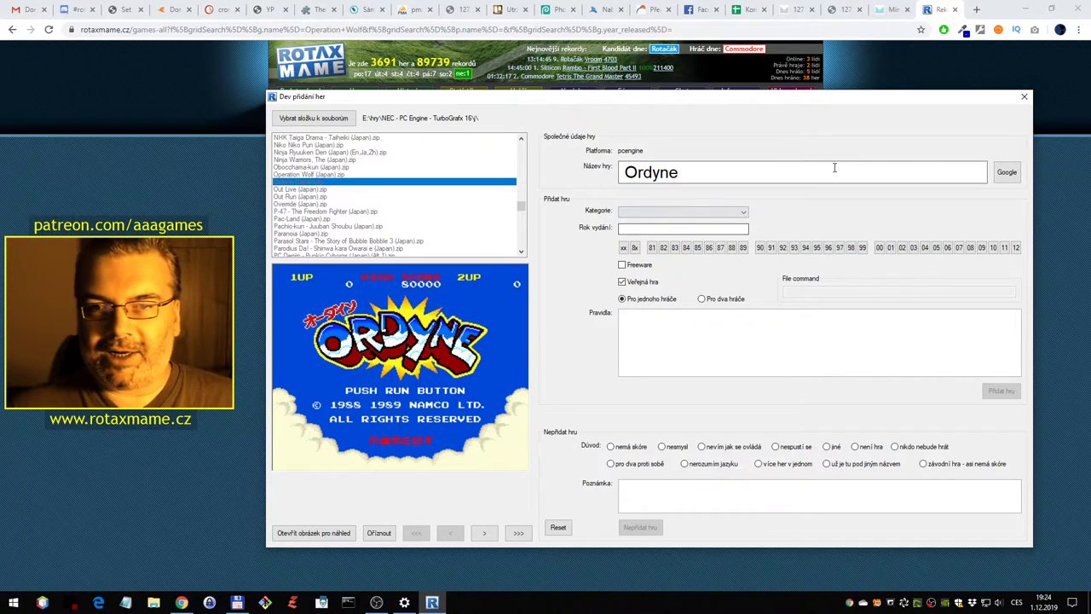
Copy the game name Ordyne and filter the website's list of all games by it
{"action": "left_click_drag", "start_coordinate": [938, 178], "coordinate": [563, 144]}
{"action": "key", "text": "ctrl+c"}
{"action": "left_click", "coordinate": [851, 64]}
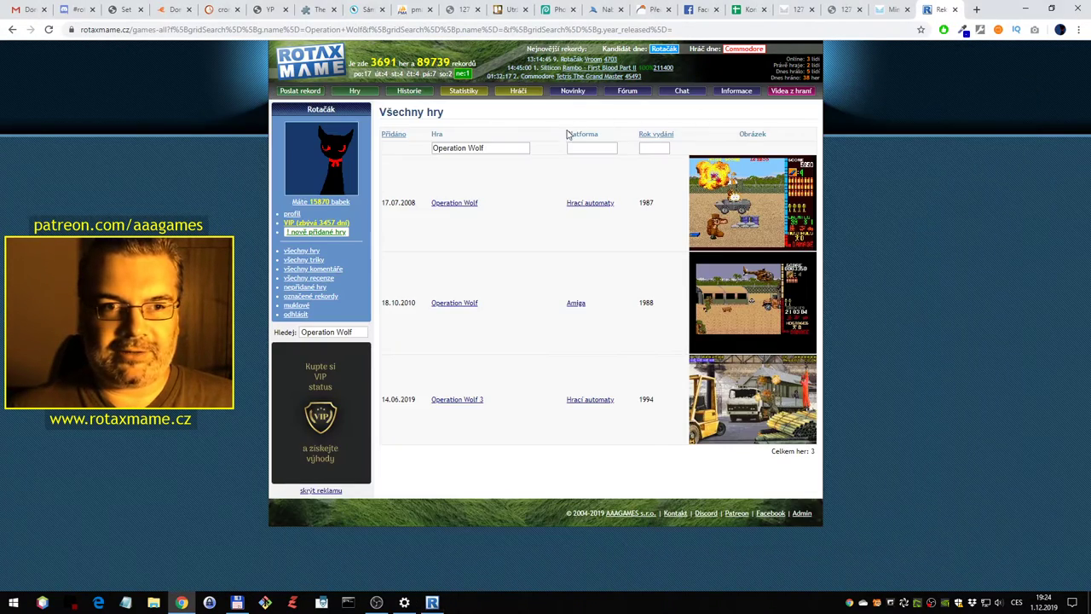
{"action": "key", "text": "ctrl+a"}
{"action": "key", "text": "ctrl+v"}
{"action": "key", "text": "Return"}
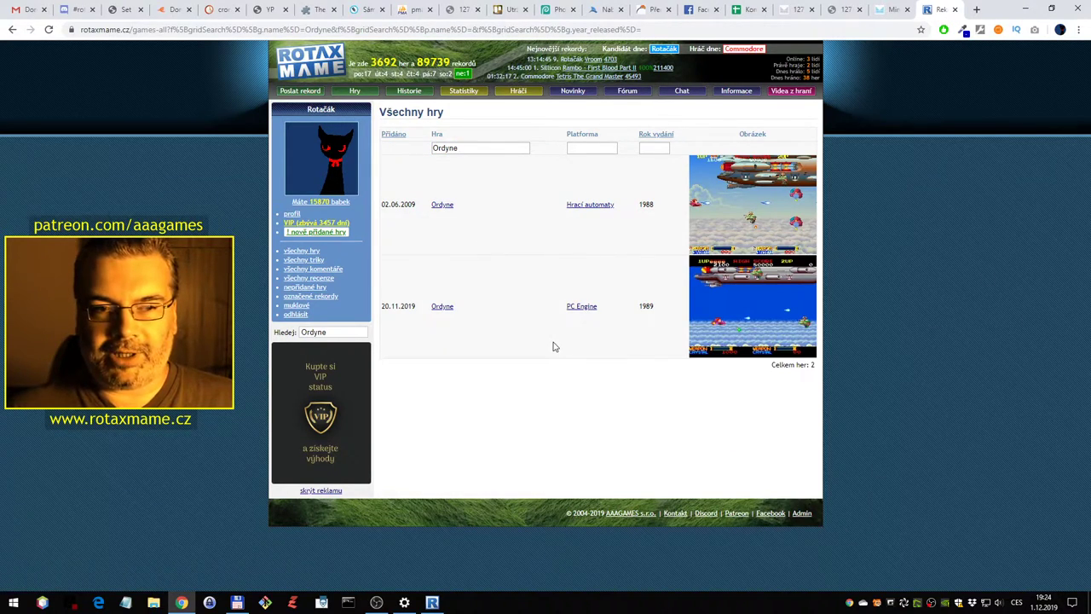
Check the PC Engine Ordyne entry, including its two-player records, and return to the list of all games
{"action": "left_click", "coordinate": [441, 306]}
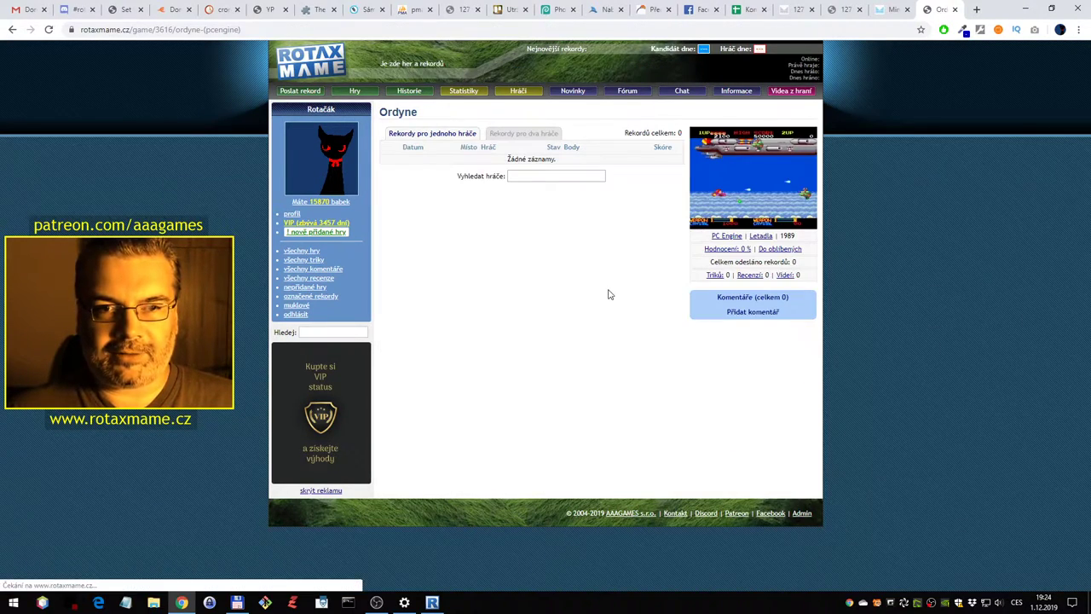
{"action": "left_click", "coordinate": [536, 137]}
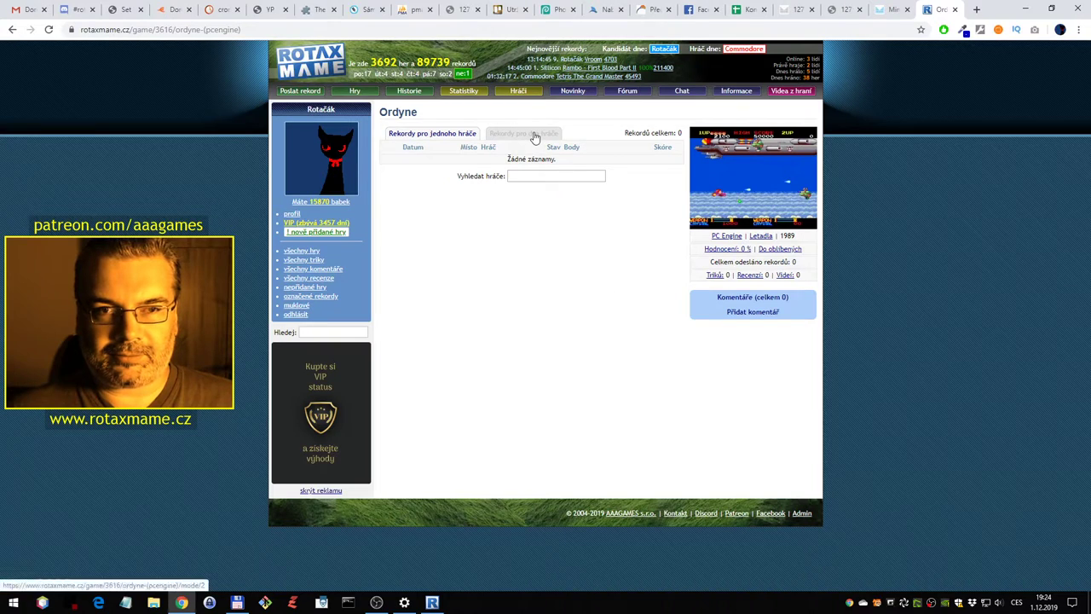
{"action": "left_click", "coordinate": [433, 133]}
{"action": "key", "text": "alt+Left"}
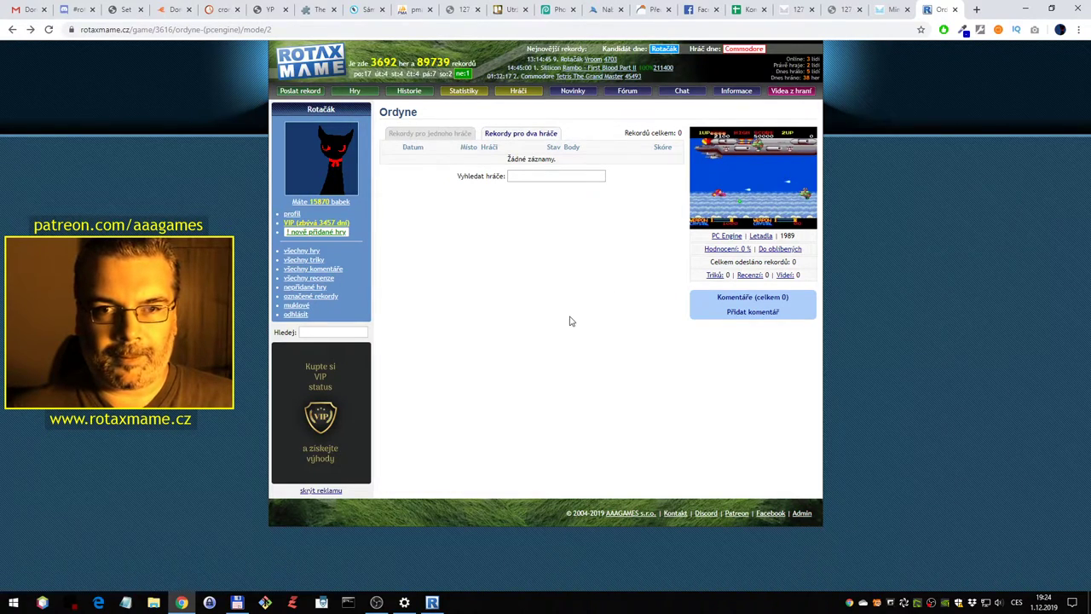
{"action": "key", "text": "alt+Left"}
{"action": "key", "text": "alt+Left"}
{"action": "key", "text": "alt+Left"}
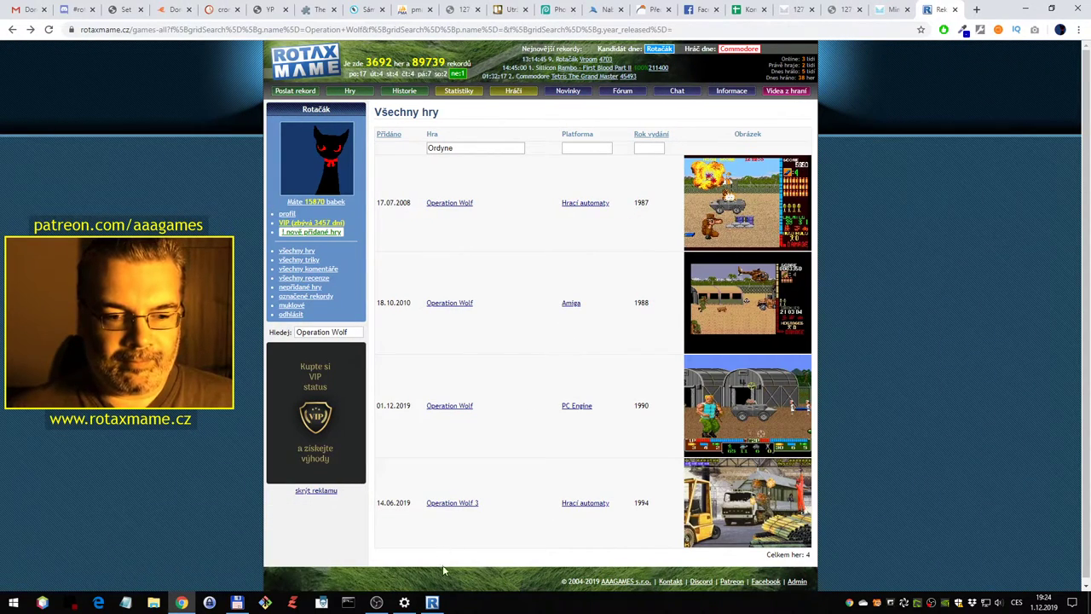
Switch to the Dev přidání her window, reset the Ordyne entry and launch Out Live (Japan).zip
{"action": "left_click", "coordinate": [432, 601]}
{"action": "left_click", "coordinate": [557, 526]}
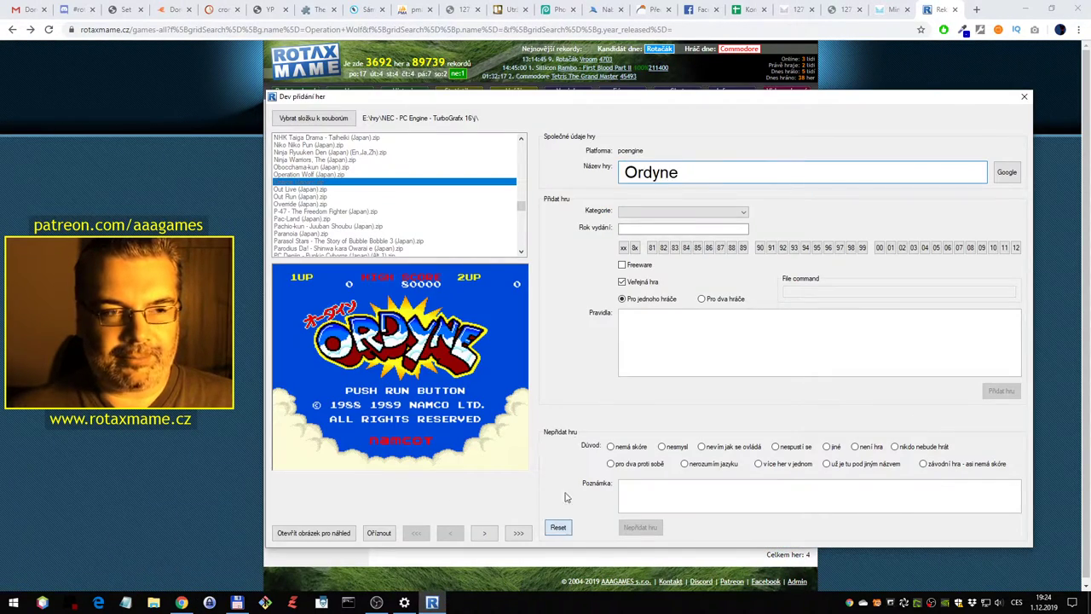
{"action": "scroll", "coordinate": [382, 183], "scroll_direction": "down", "scroll_amount": 1}
{"action": "double_click", "coordinate": [325, 169]}
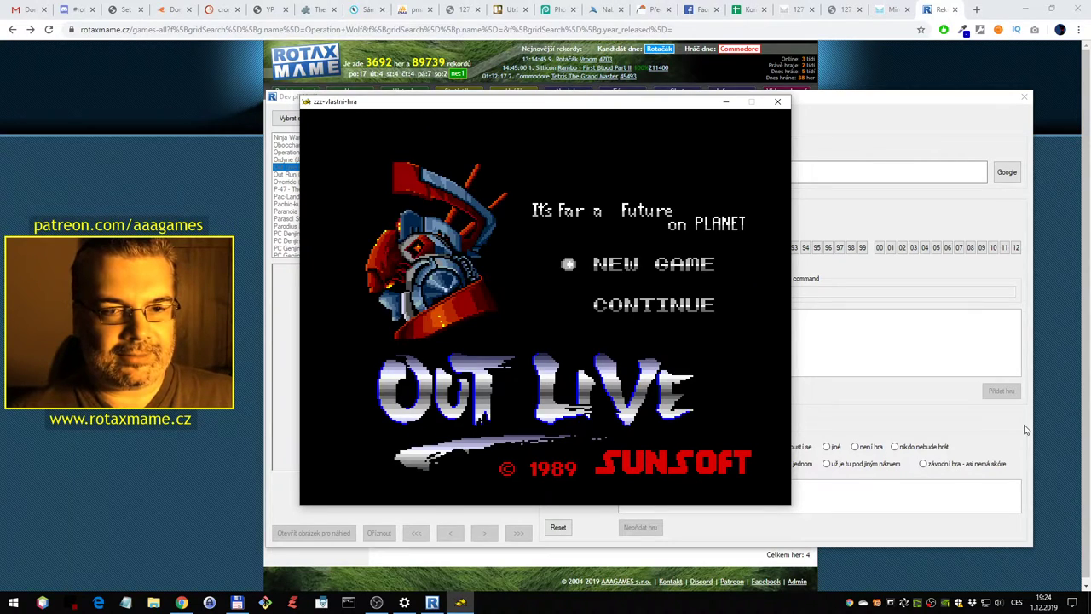
Start a new game in Out Live and advance through the Japanese briefing to the mechanic
{"action": "key", "text": "Return"}
{"action": "key", "text": "Return"}
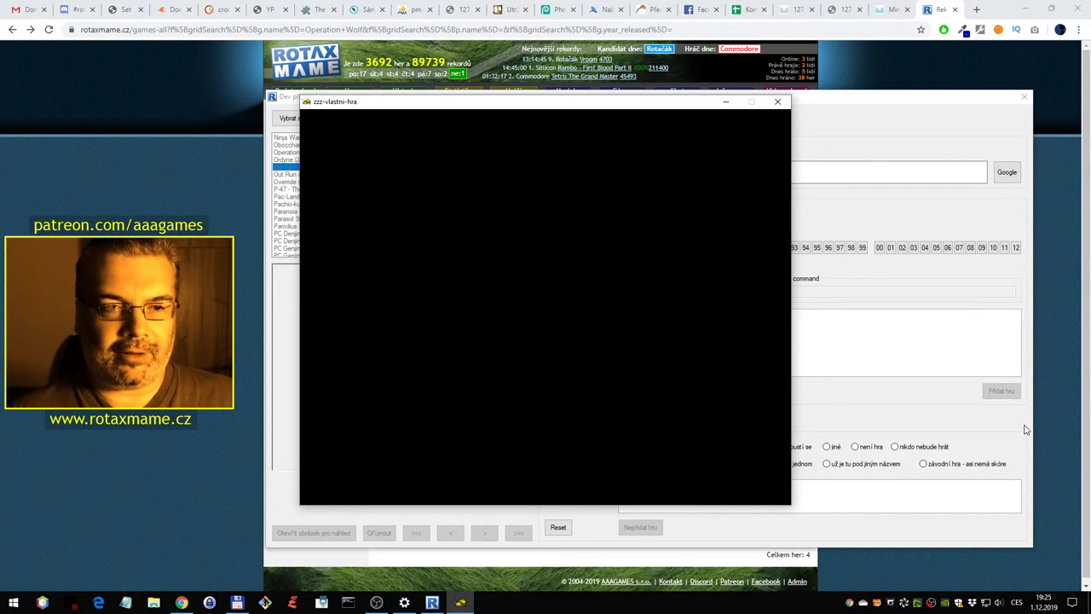
{"action": "key", "text": "Return"}
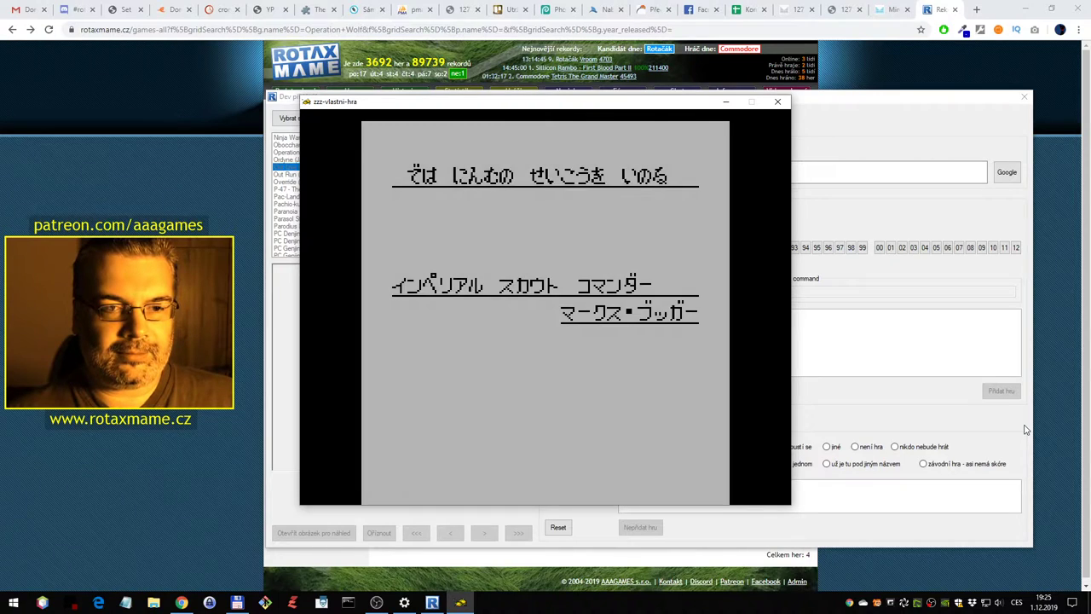
{"action": "key", "text": "Return"}
{"action": "key", "text": "1"}
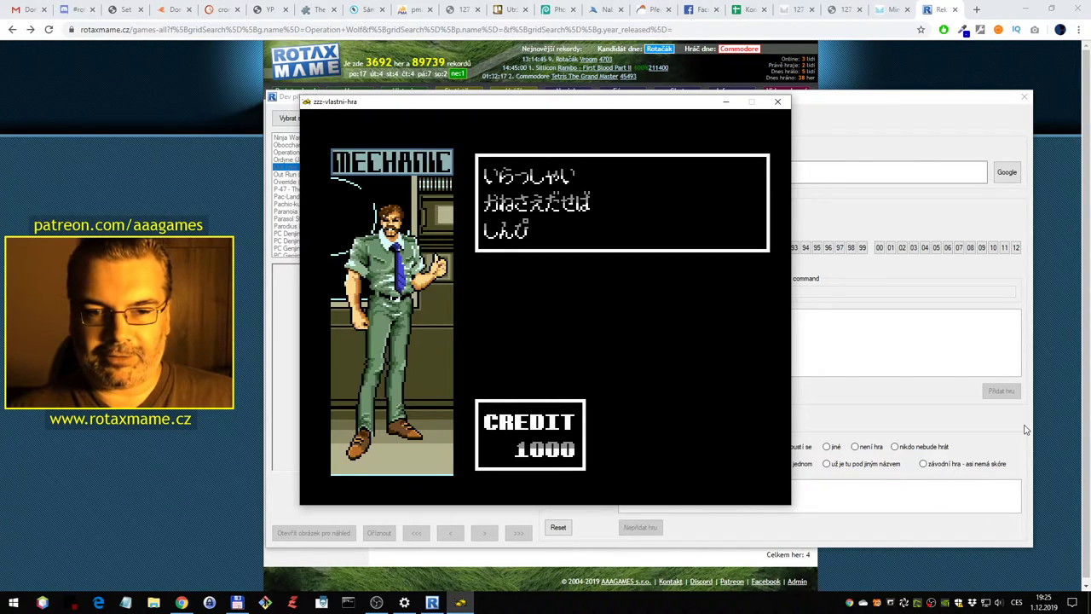
Accept the mechanic's resupply offer, leave the mechanic and confirm the preset code name
{"action": "key", "text": "1"}
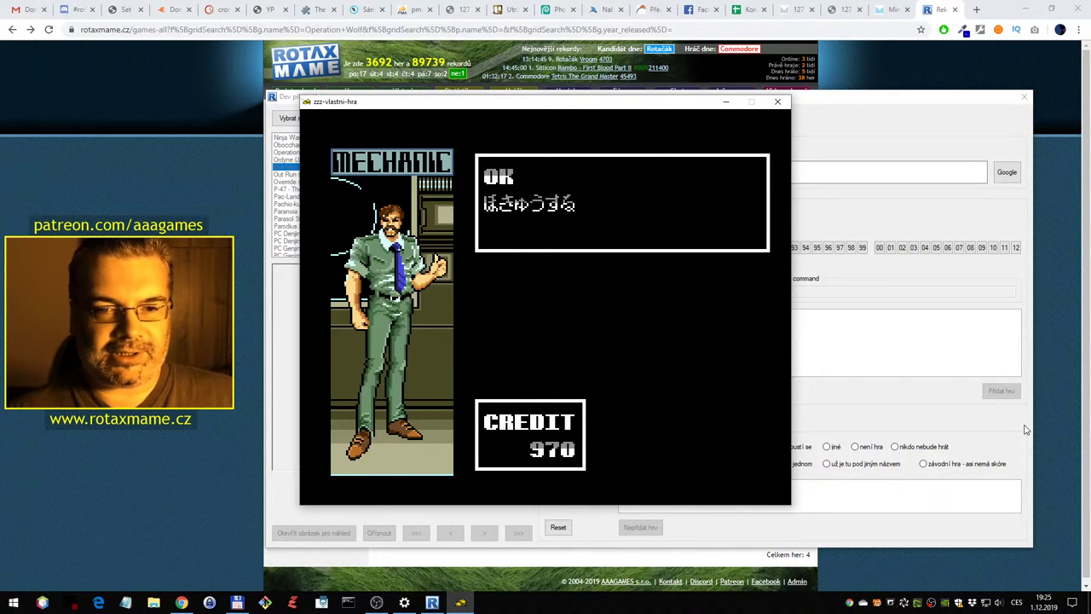
{"action": "key", "text": "alt"}
{"action": "key", "text": "ctrl"}
{"action": "key", "text": "alt"}
{"action": "key", "text": "Escape"}
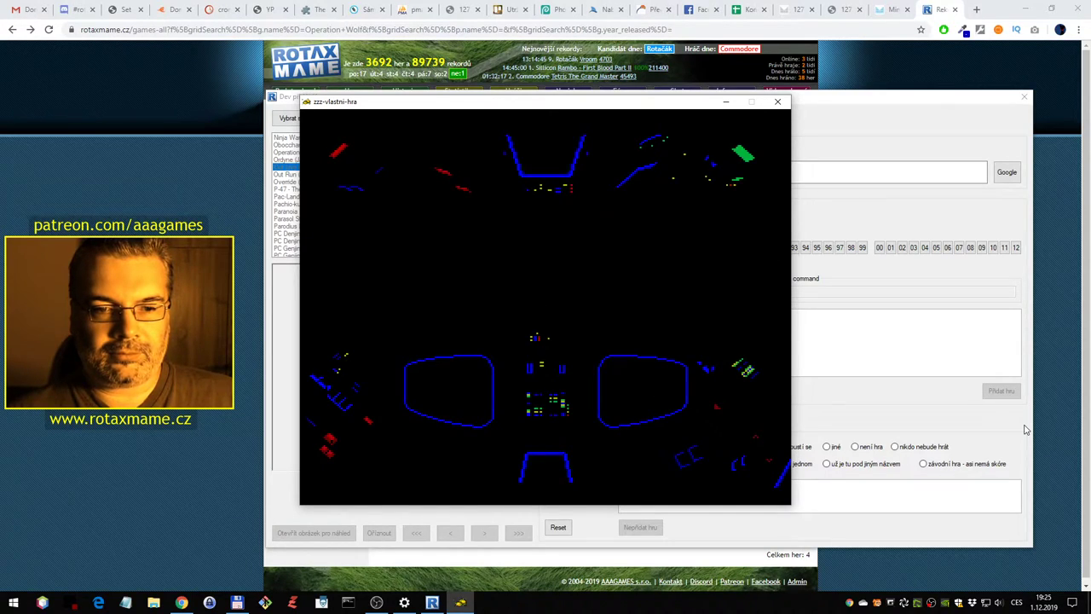
{"action": "key", "text": "Return"}
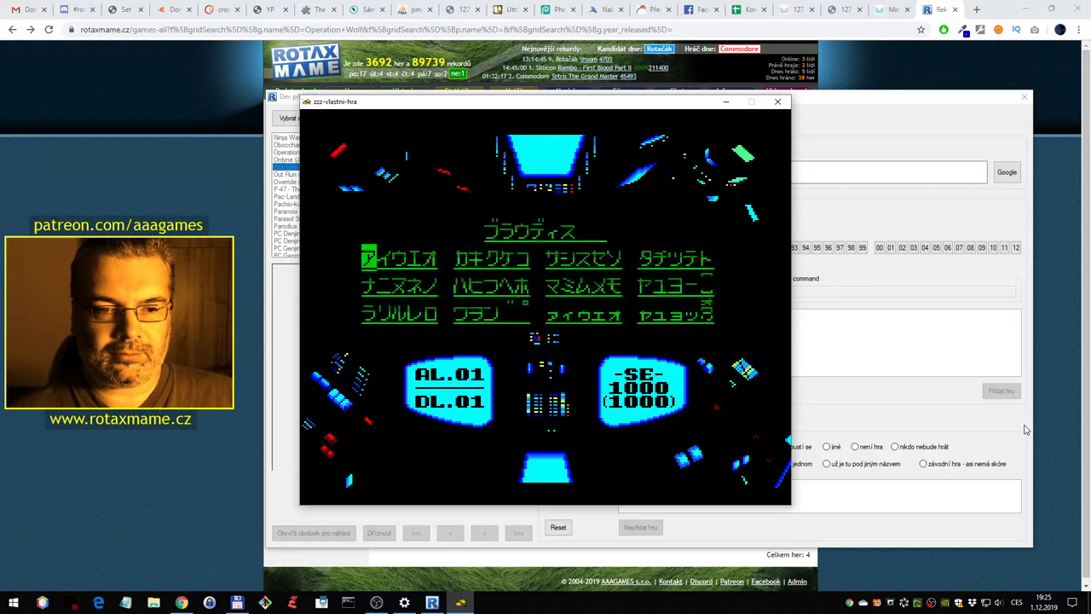
{"action": "key", "text": "Return"}
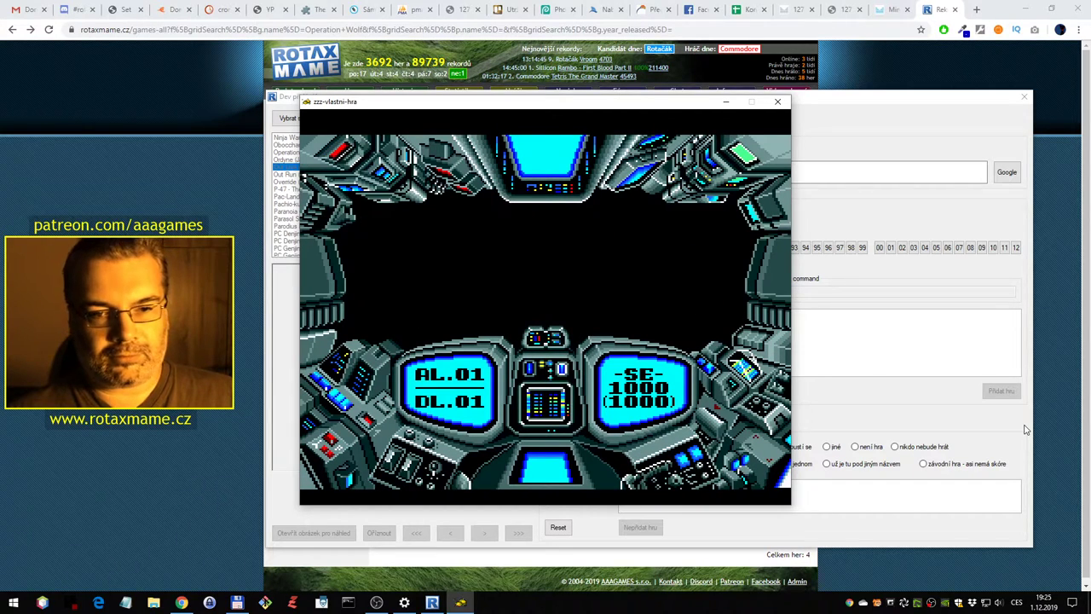
Browse the cockpit menu with its Item, Status and Direction options and close it
{"action": "key", "text": "ctrl"}
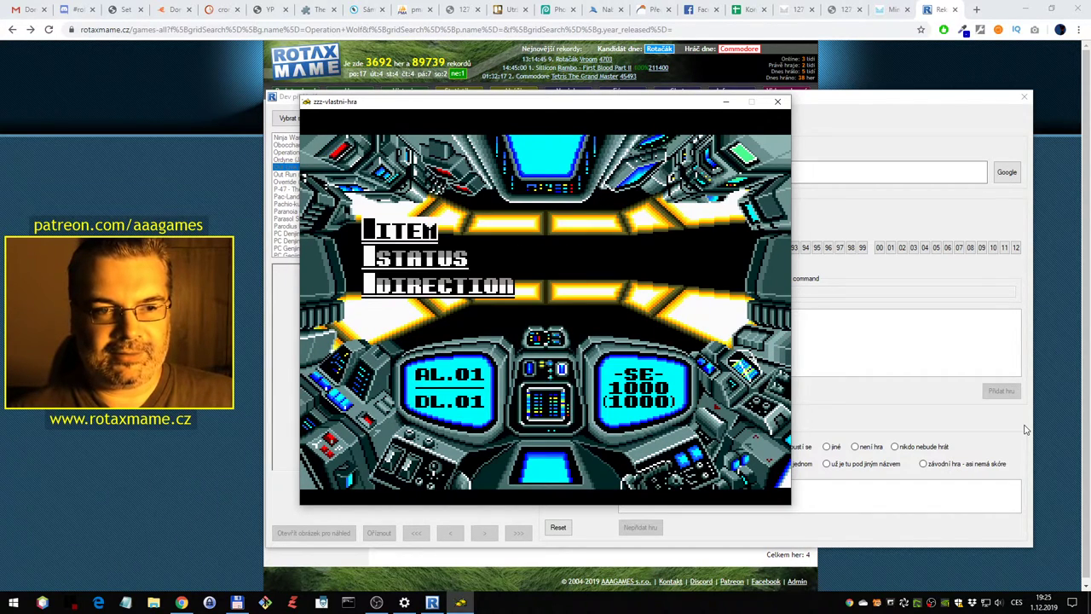
{"action": "key", "text": "Down"}
{"action": "key", "text": "Down"}
{"action": "key", "text": "Up"}
{"action": "key", "text": "ctrl"}
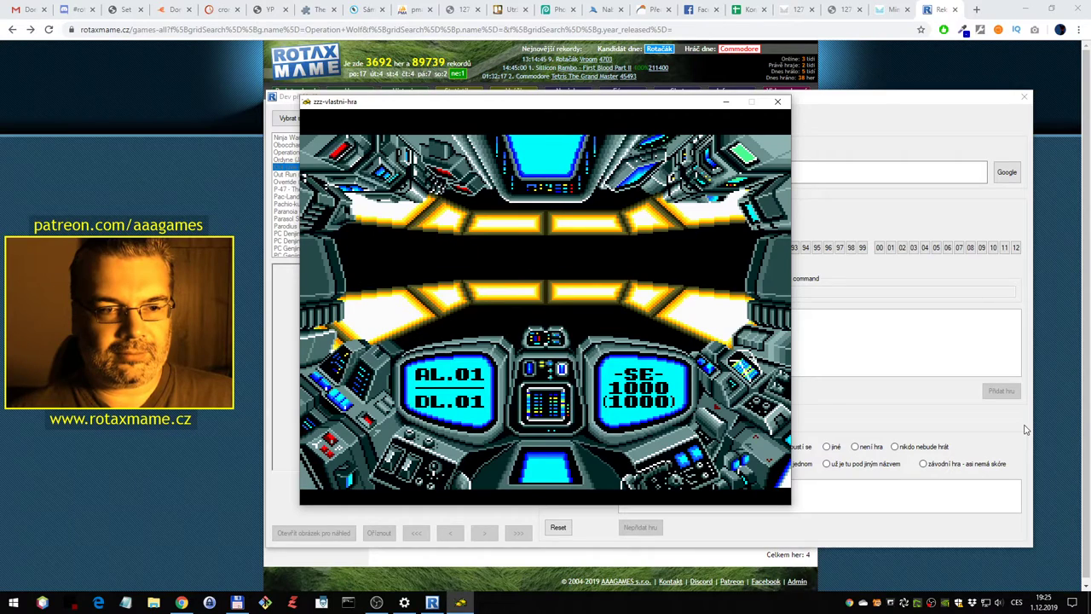
{"action": "key", "text": "ctrl"}
{"action": "key", "text": "Down"}
{"action": "key", "text": "ctrl"}
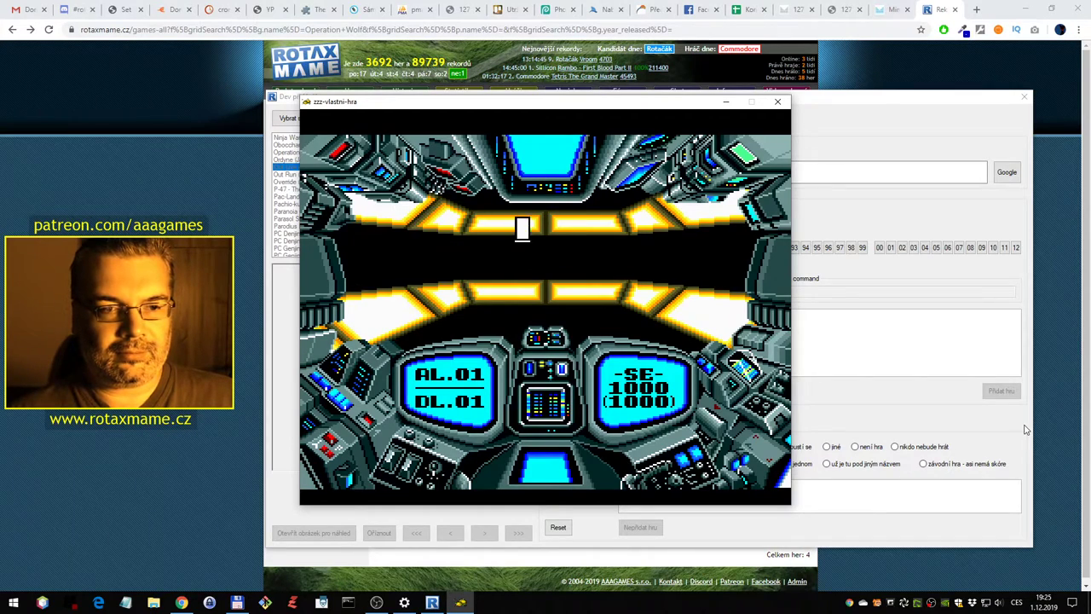
{"action": "key", "text": "ctrl"}
Walk the mech forward through the corridor and turn it left and right
{"action": "key", "text": "Up"}
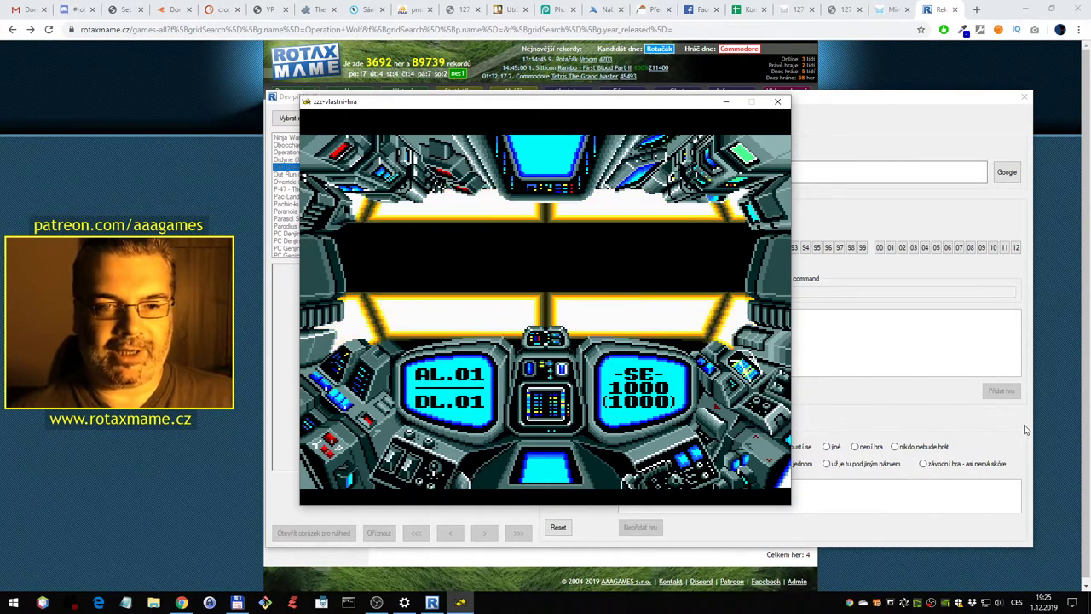
{"action": "key", "text": "Left"}
{"action": "key", "text": "Right"}
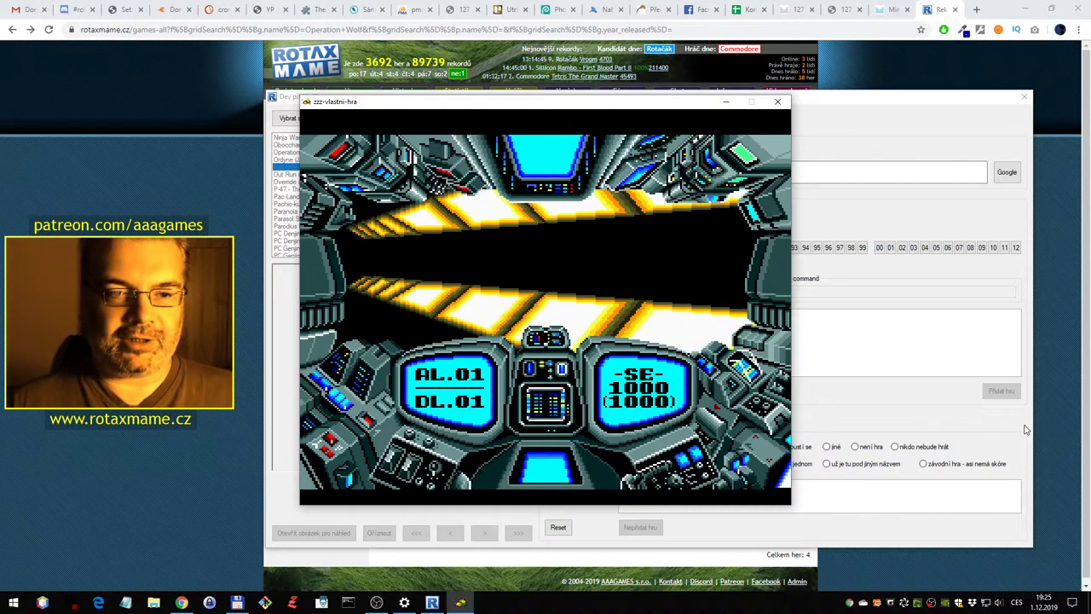
{"action": "key", "text": "Right"}
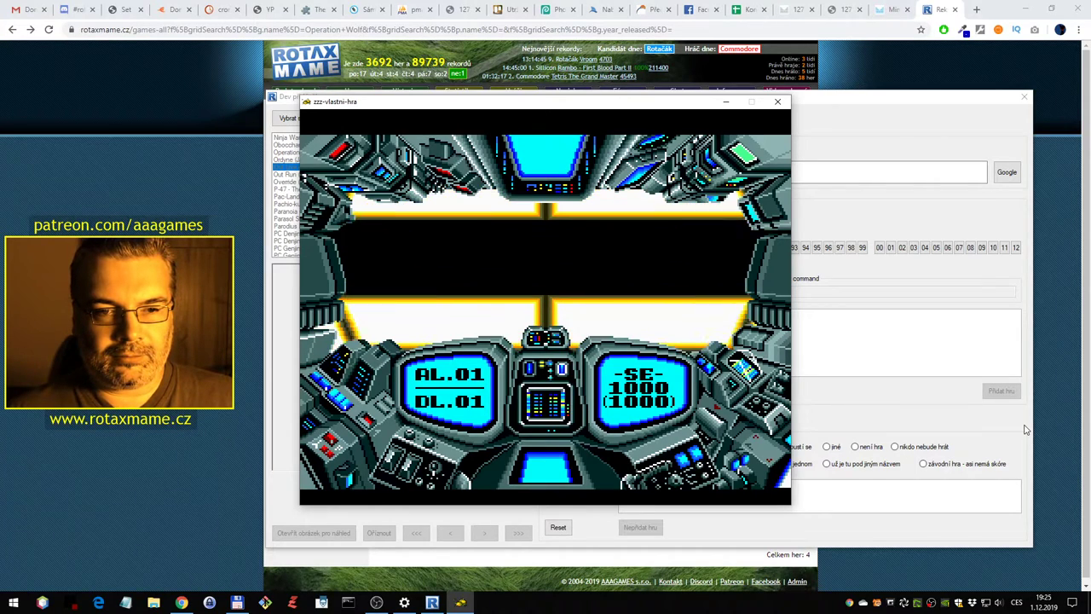
Reopen the cockpit menu and view the mech's Status screen to look for a score
{"action": "key", "text": "ctrl"}
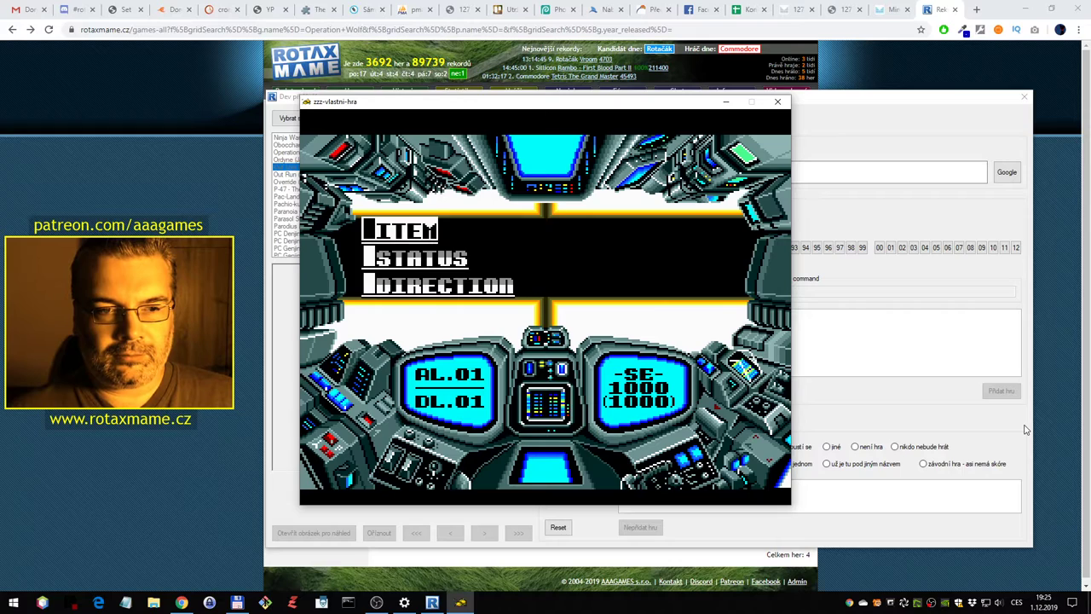
{"action": "key", "text": "Down"}
{"action": "key", "text": "ctrl"}
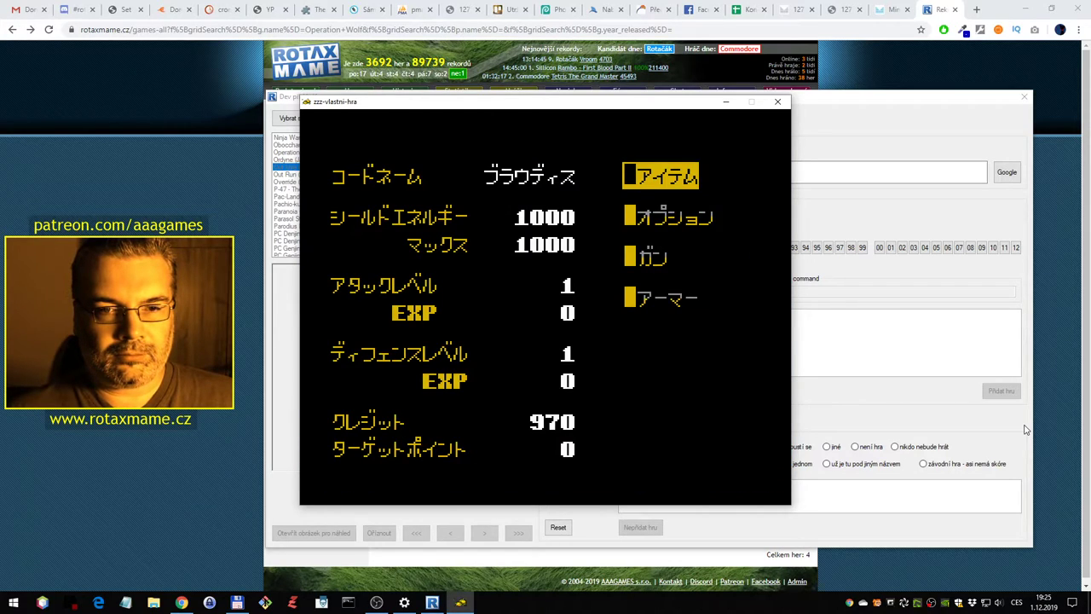
Quit Out Live and record it as not added with the reason nerozumím jazyku
{"action": "key", "text": "Escape"}
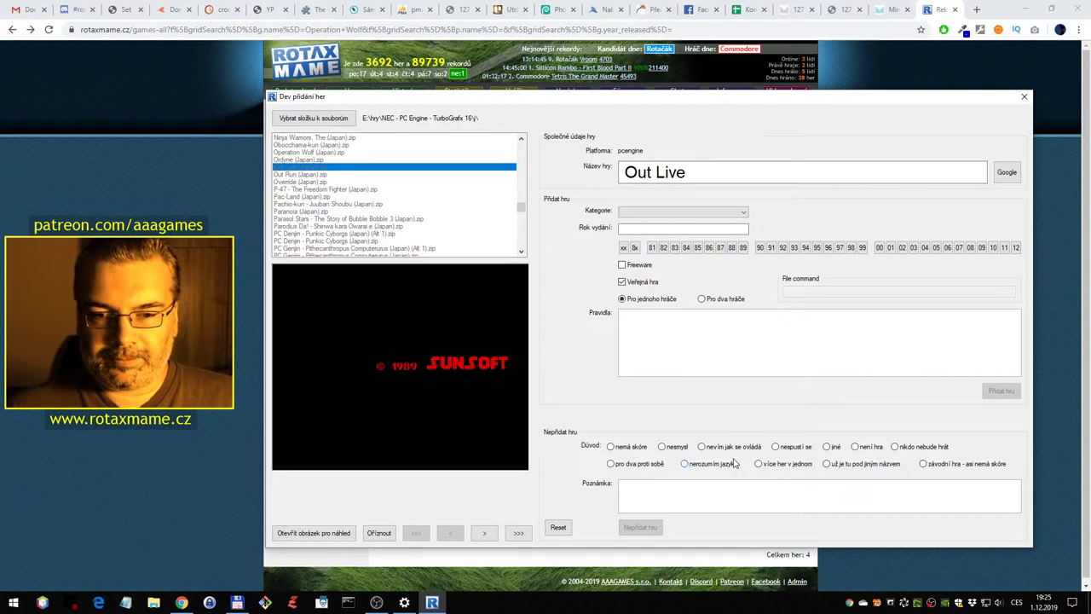
{"action": "left_click", "coordinate": [640, 526]}
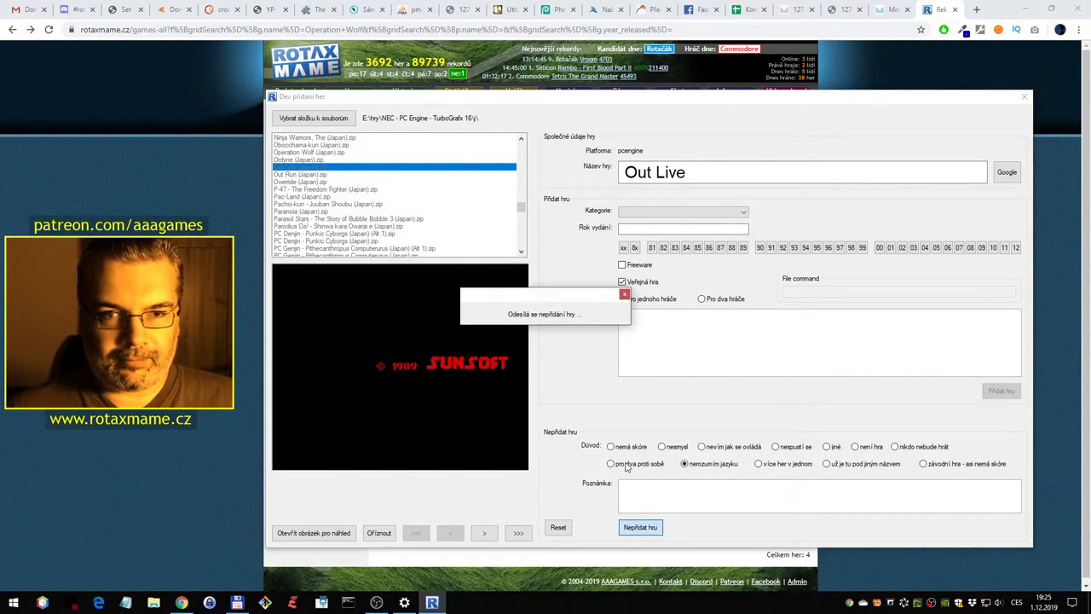
Launch Out Run (Japan).zip, test-drive Stage 1 with the Splash Wave music and quit the game
{"action": "left_click", "coordinate": [365, 175]}
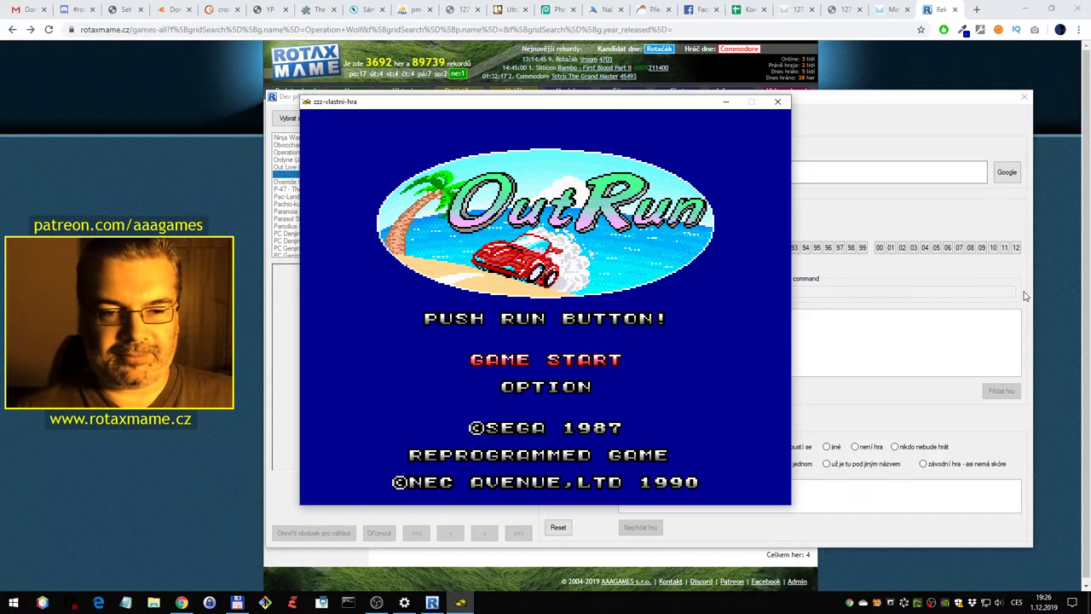
{"action": "key", "text": "Return"}
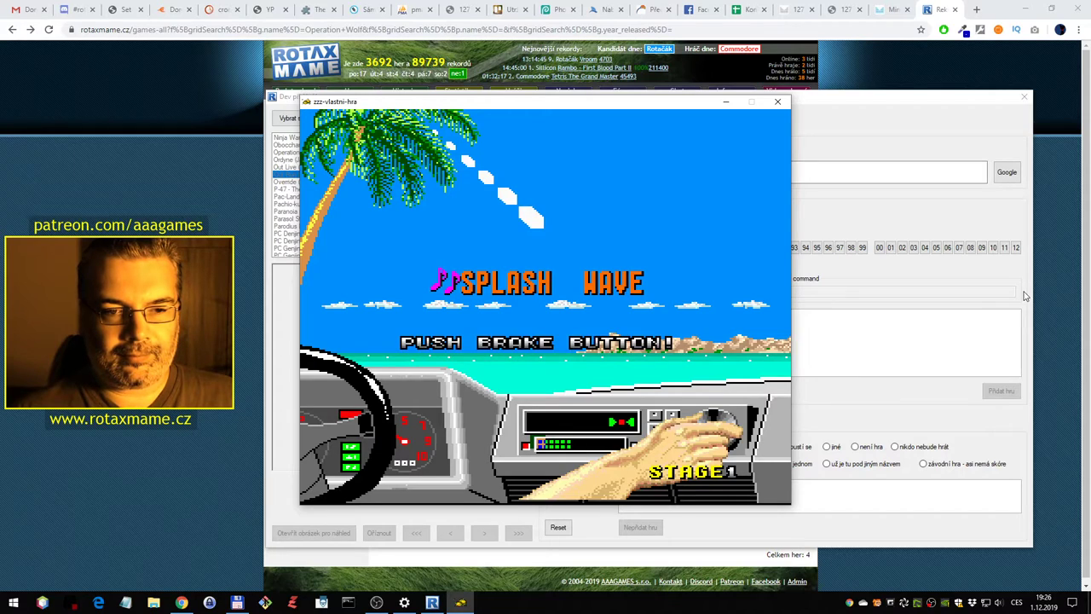
{"action": "key", "text": "Return"}
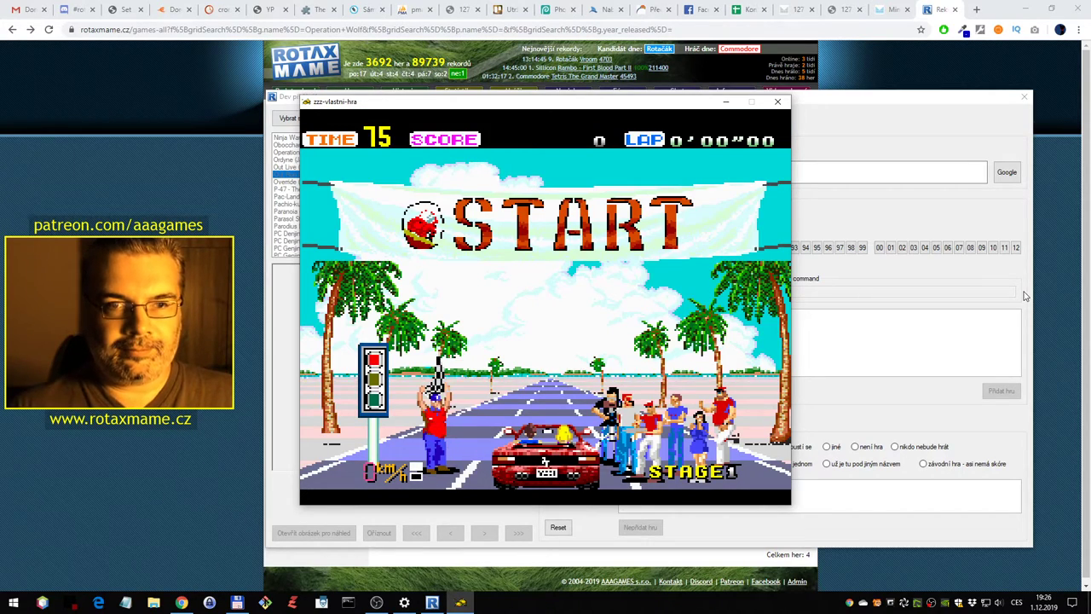
{"action": "key", "text": "ctrl"}
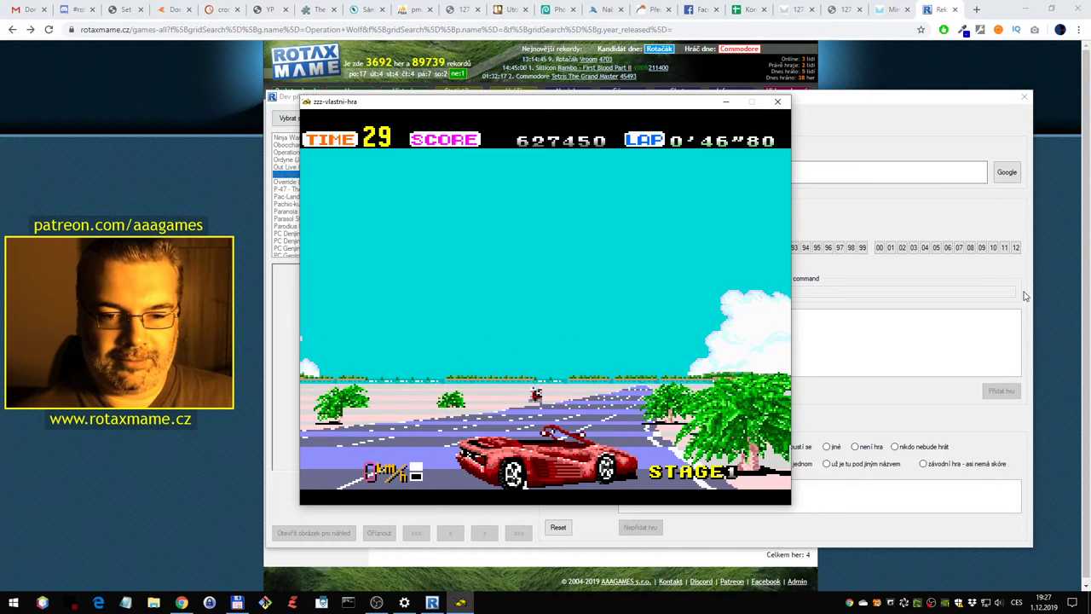
{"action": "key", "text": "Escape"}
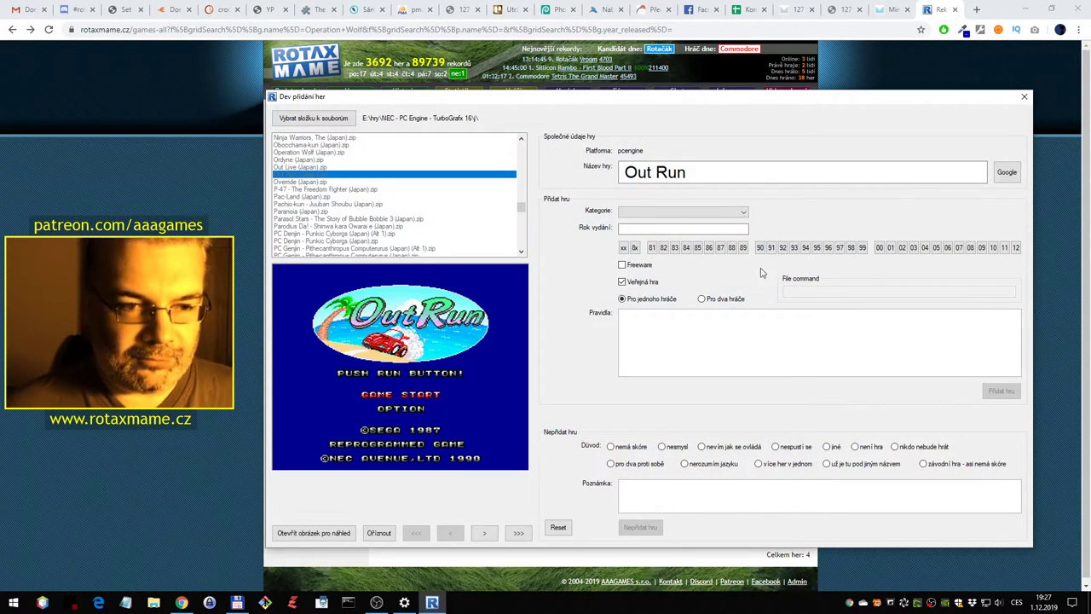
Set Out Run's category to Závodní and release year to 1990, and switch the preview to a late gameplay screenshot
{"action": "left_click", "coordinate": [706, 220]}
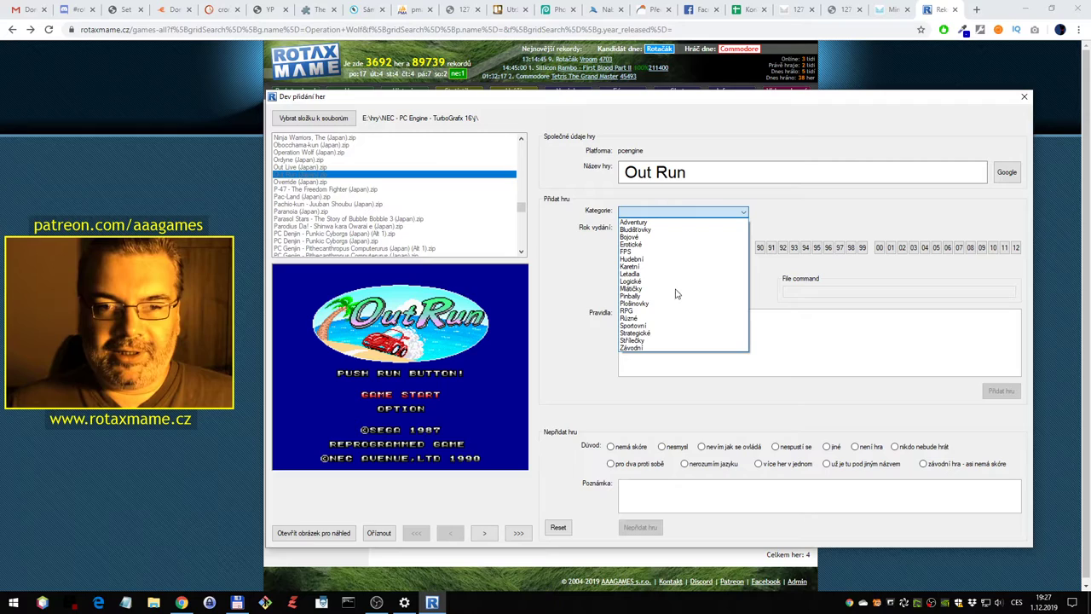
{"action": "left_click", "coordinate": [682, 346]}
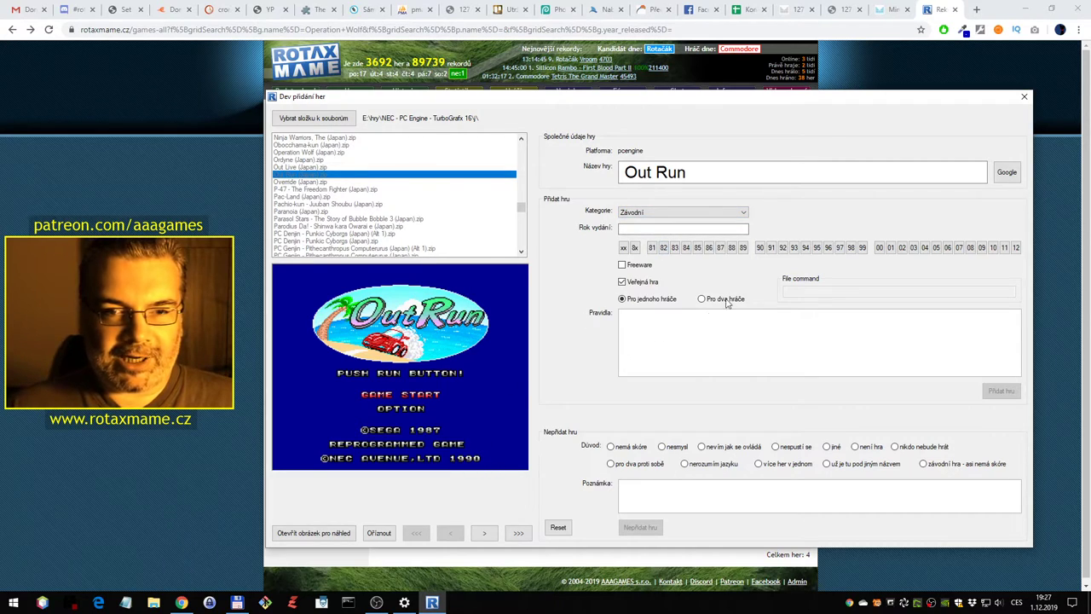
{"action": "left_click", "coordinate": [760, 248]}
{"action": "left_click", "coordinate": [518, 533]}
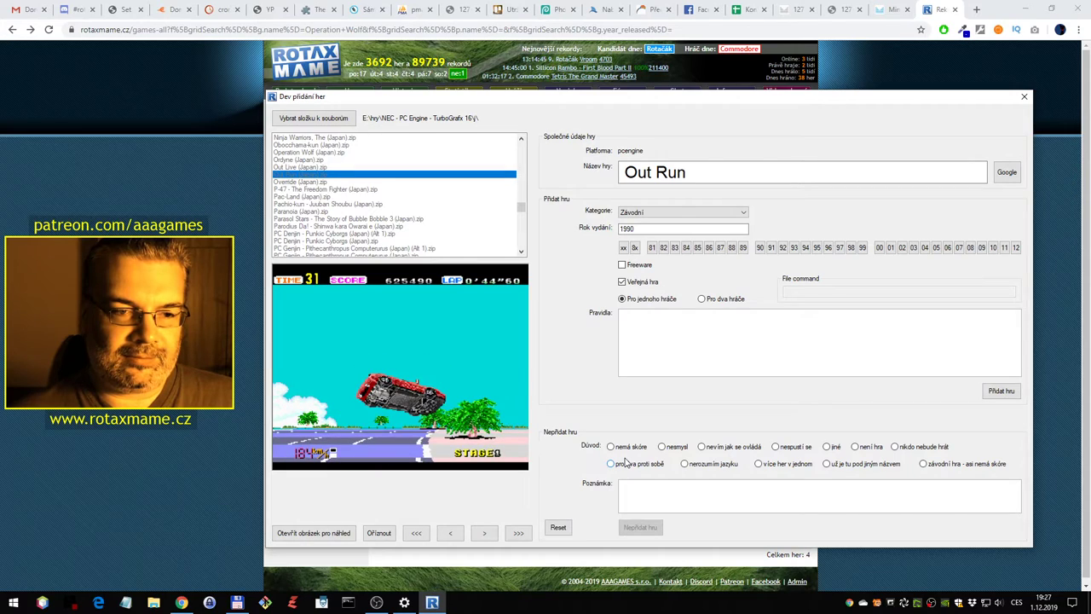
Crop Out Run's preview screenshot and add the game to the database
{"action": "left_click", "coordinate": [384, 533]}
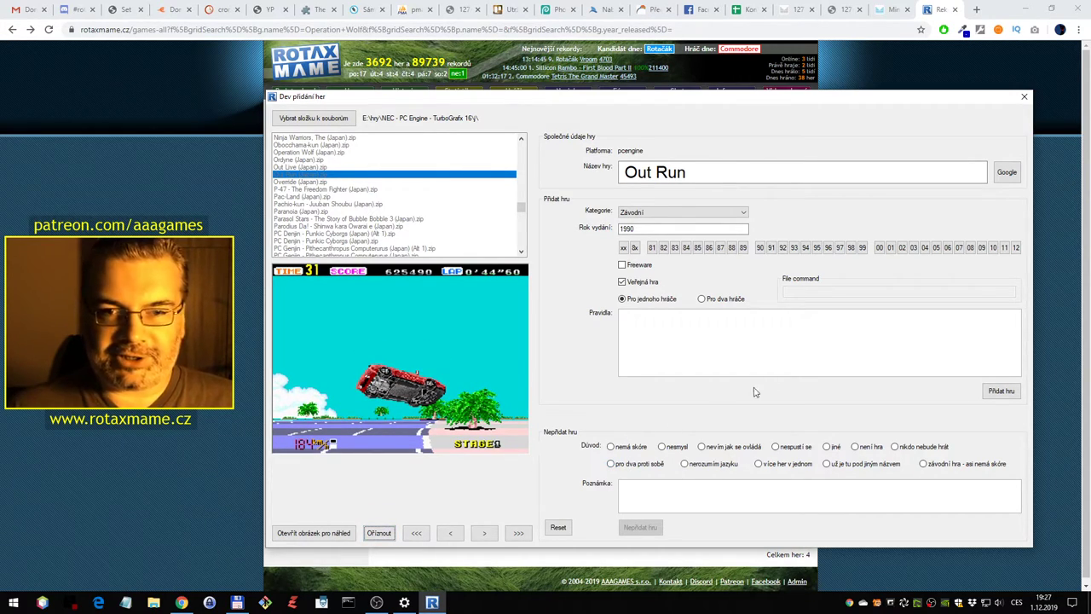
{"action": "left_click", "coordinate": [1001, 392]}
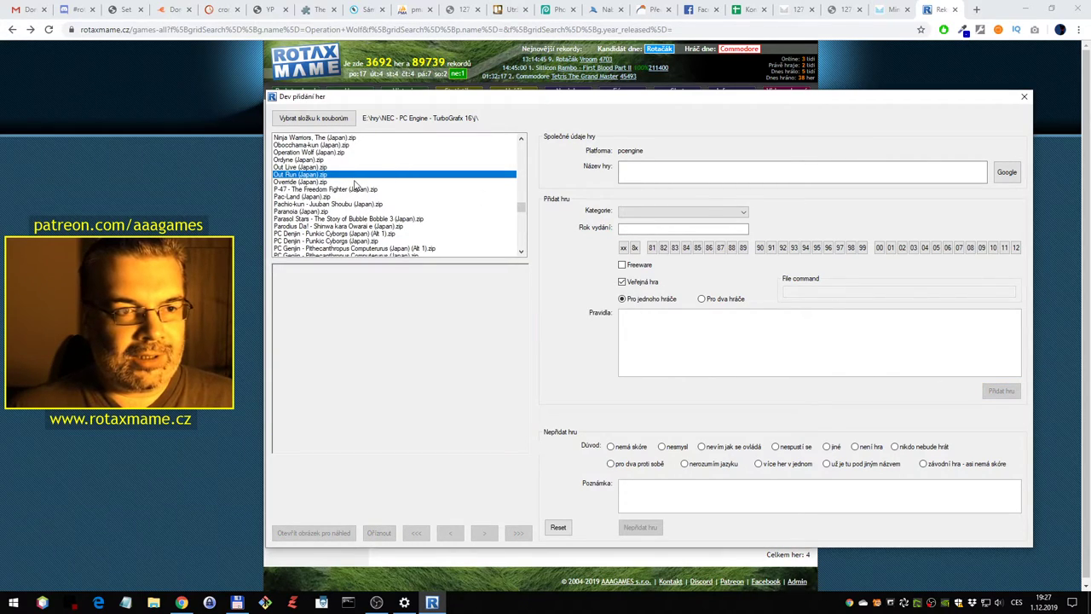
Launch Override (Japan).zip, start a game to test-play the shooter and quit it
{"action": "double_click", "coordinate": [349, 181]}
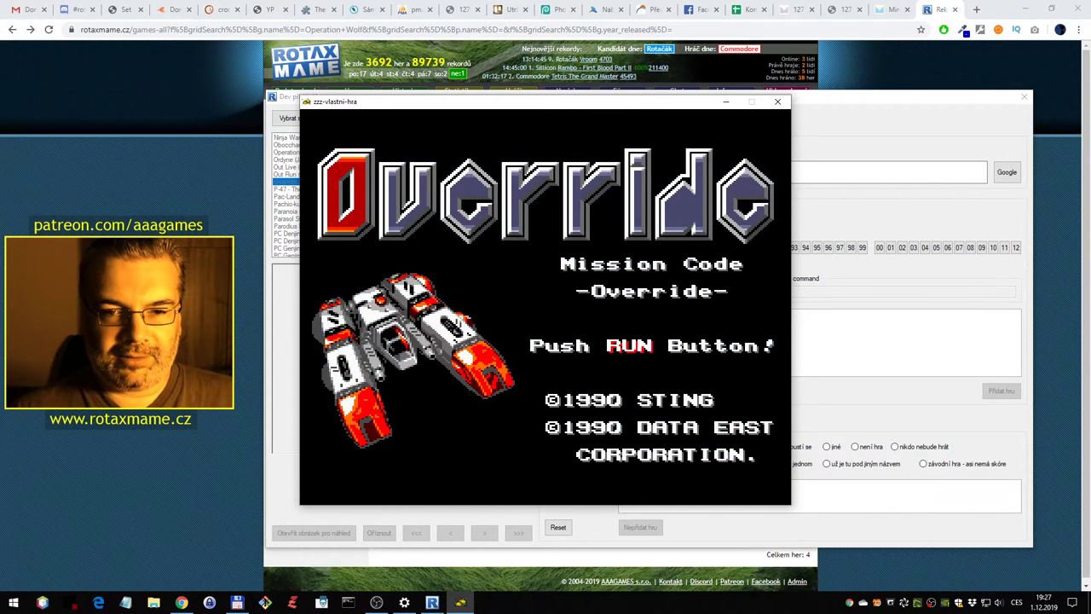
{"action": "key", "text": "1"}
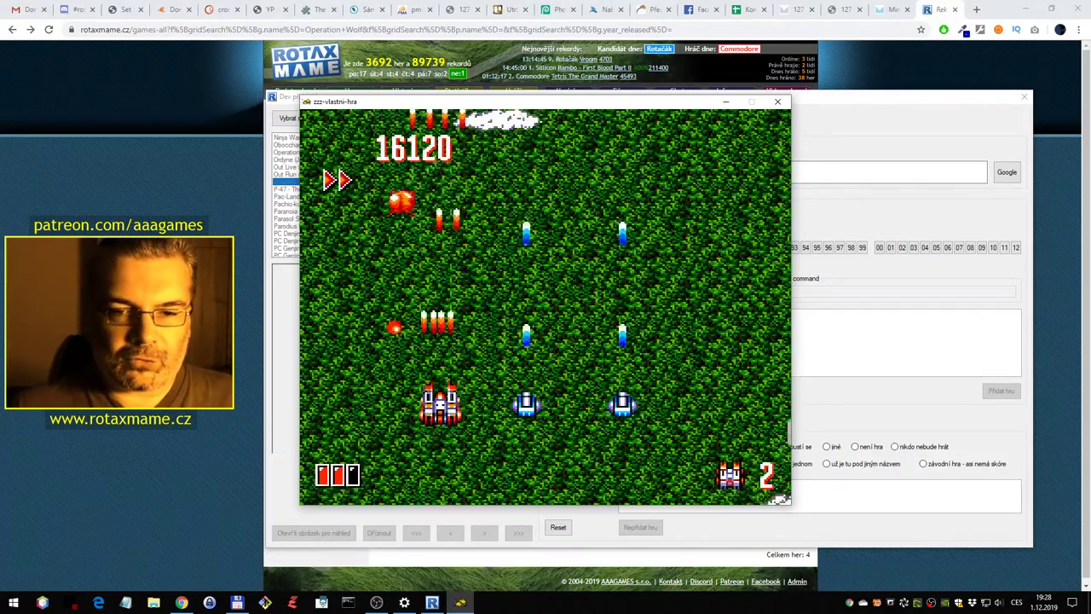
{"action": "key", "text": "Escape"}
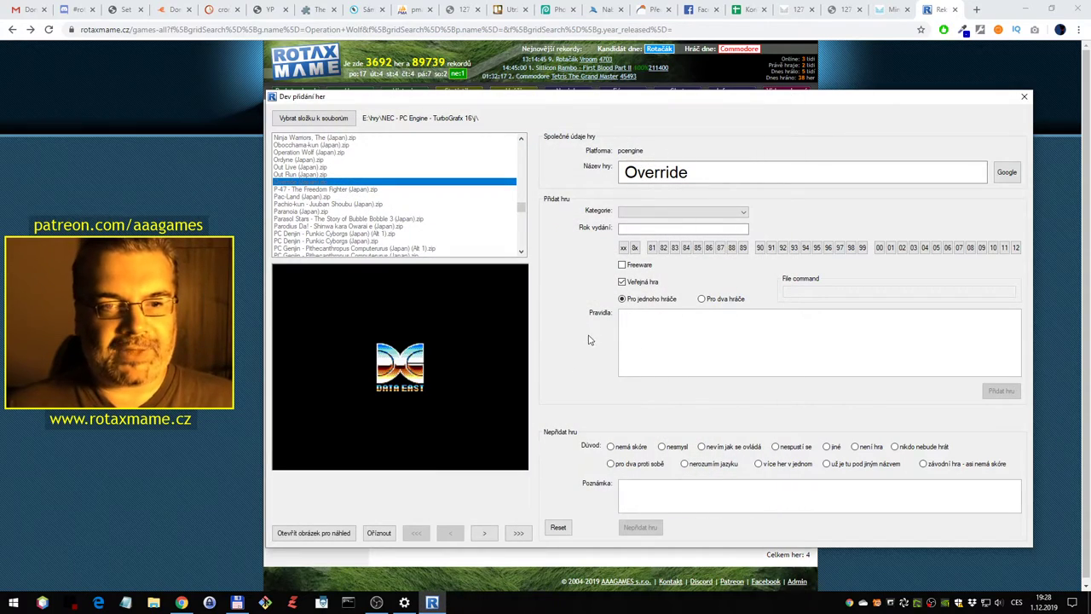
Add Override to the database with category Letadla, release year 1990 and a late gameplay screenshot as its preview
{"action": "left_click", "coordinate": [739, 212]}
{"action": "left_click", "coordinate": [645, 274]}
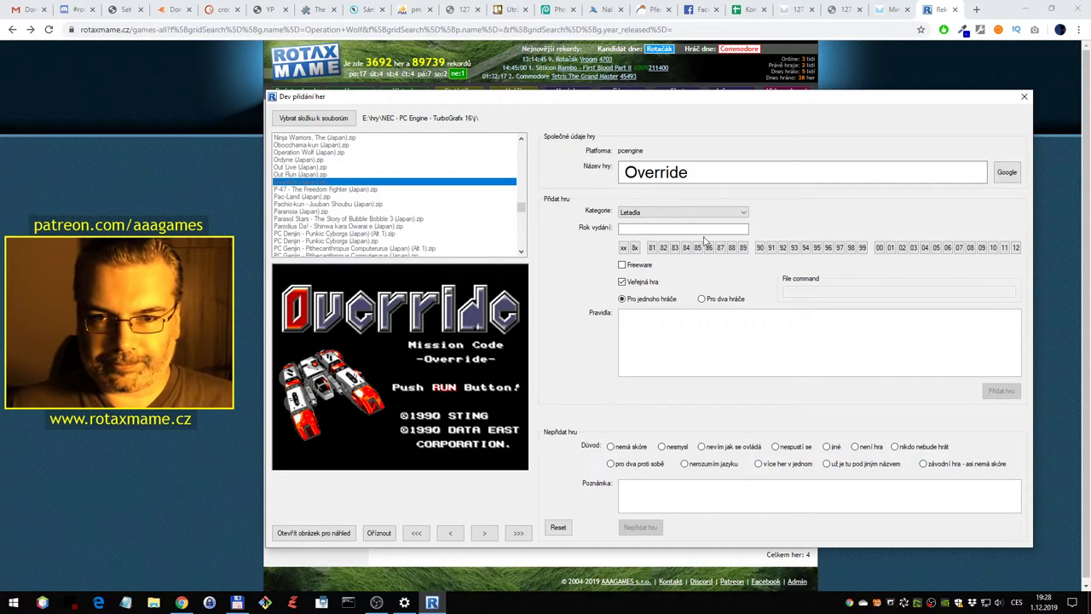
{"action": "left_click", "coordinate": [760, 247]}
{"action": "left_click", "coordinate": [517, 533]}
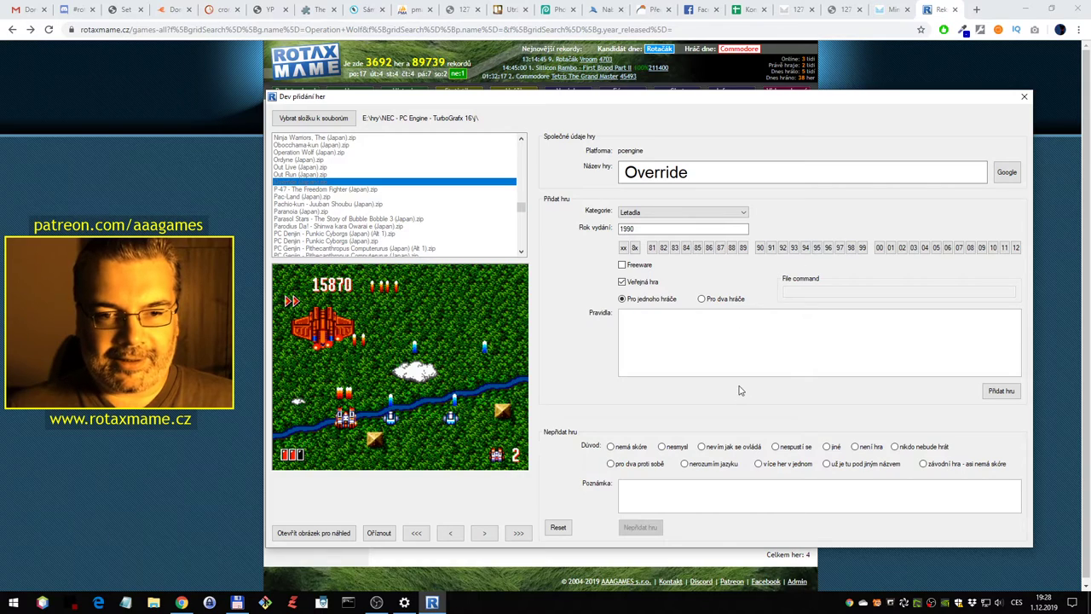
{"action": "left_click", "coordinate": [1001, 391]}
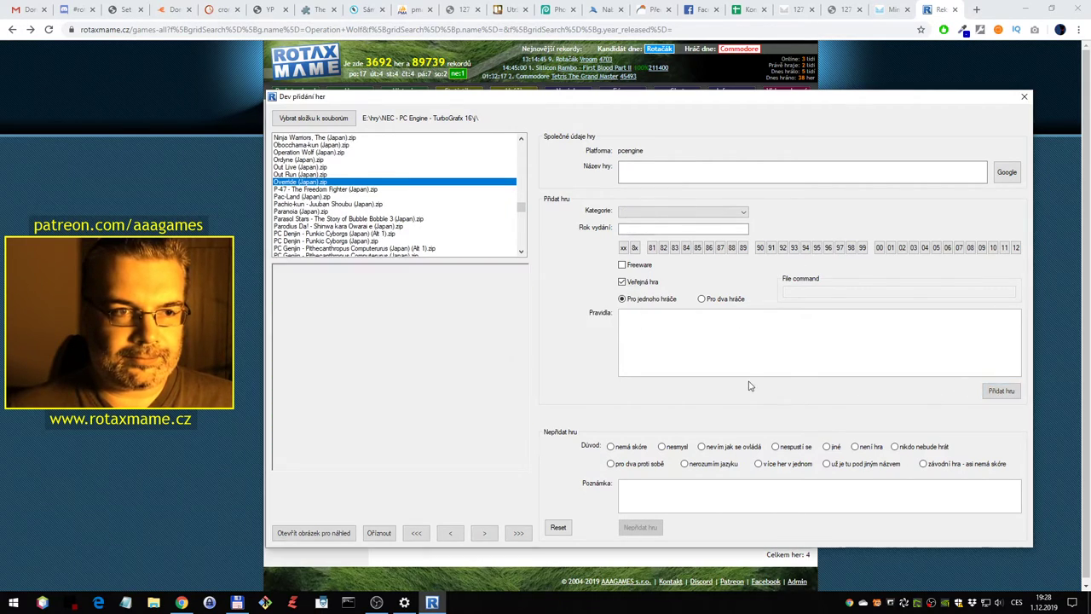
{"action": "scroll", "coordinate": [449, 203], "scroll_direction": "down", "scroll_amount": 2}
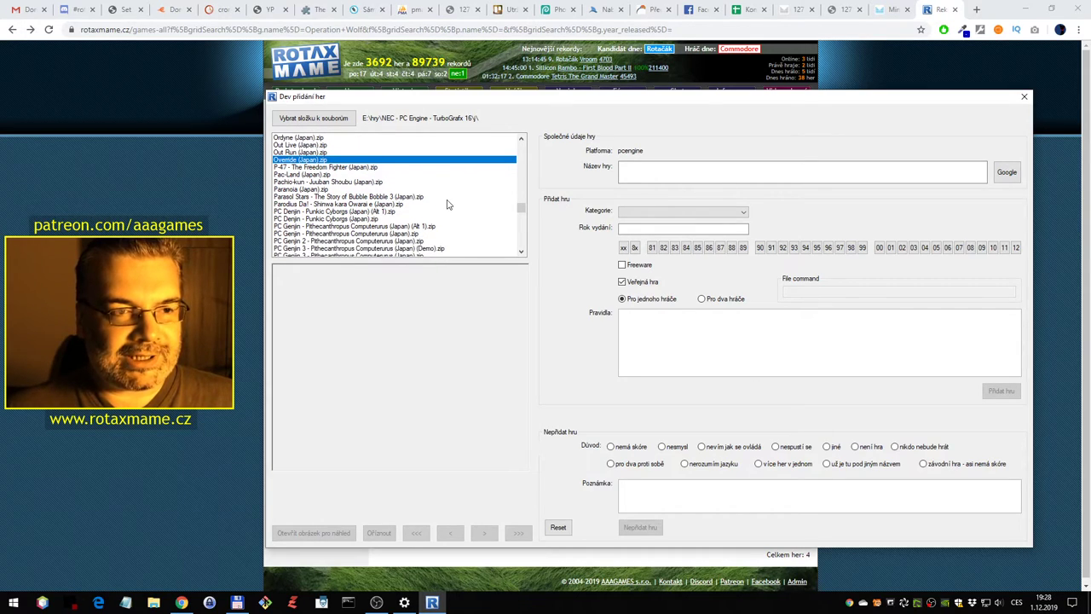
{"action": "scroll", "coordinate": [450, 213], "scroll_direction": "down", "scroll_amount": 4}
{"action": "scroll", "coordinate": [444, 208], "scroll_direction": "up", "scroll_amount": 4}
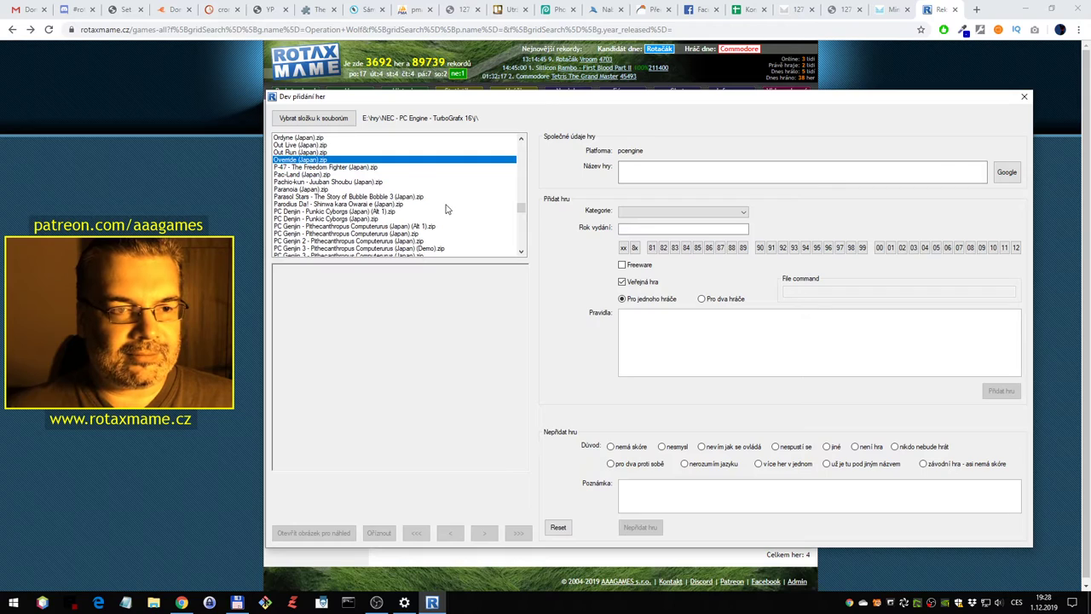
{"action": "scroll", "coordinate": [429, 211], "scroll_direction": "down", "scroll_amount": 1}
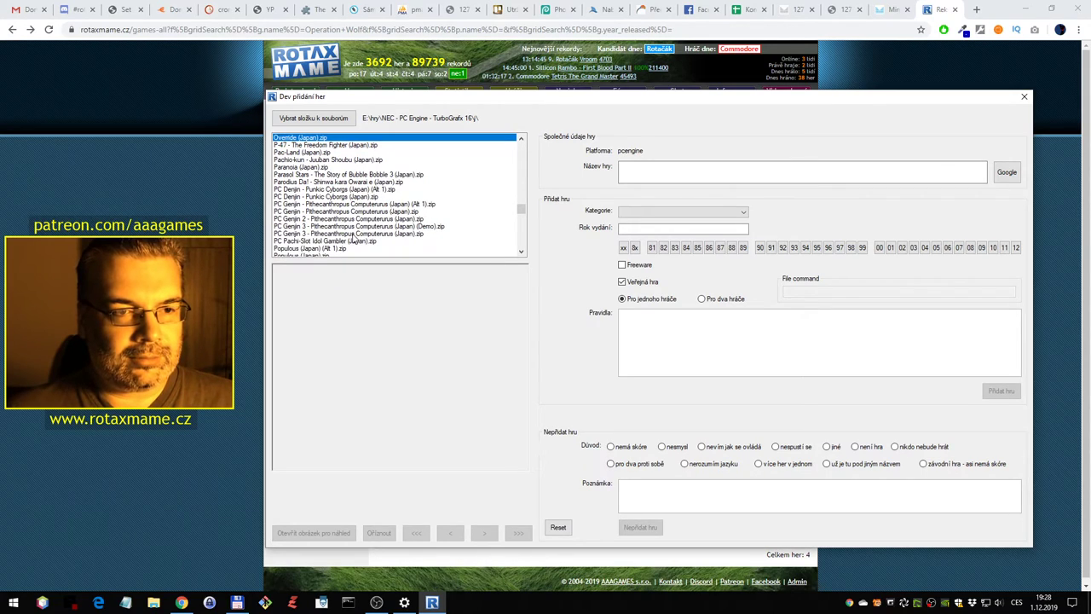
{"action": "scroll", "coordinate": [357, 205], "scroll_direction": "up", "scroll_amount": 1}
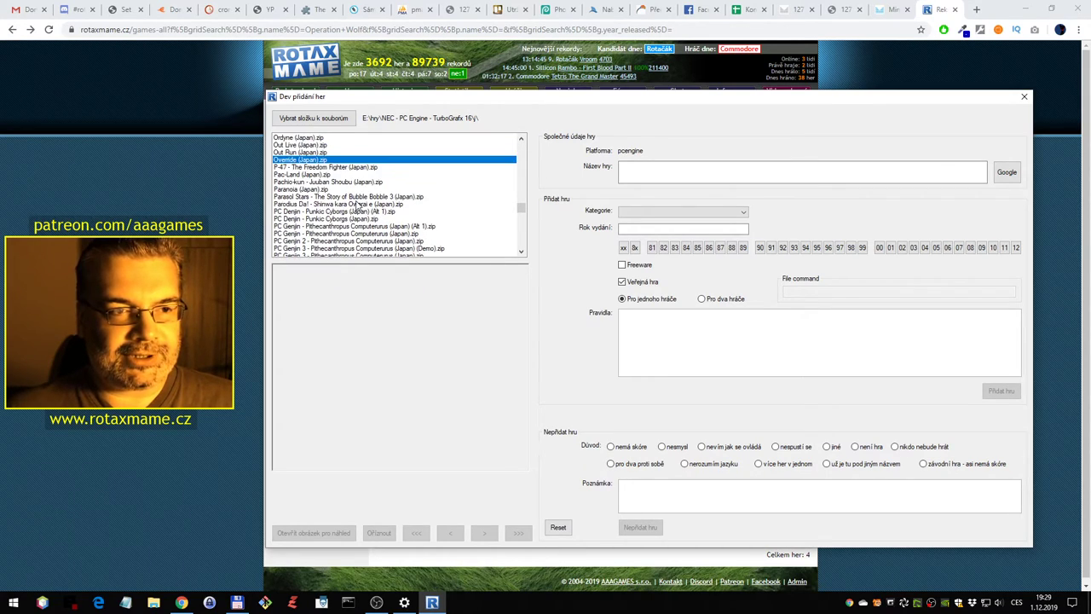